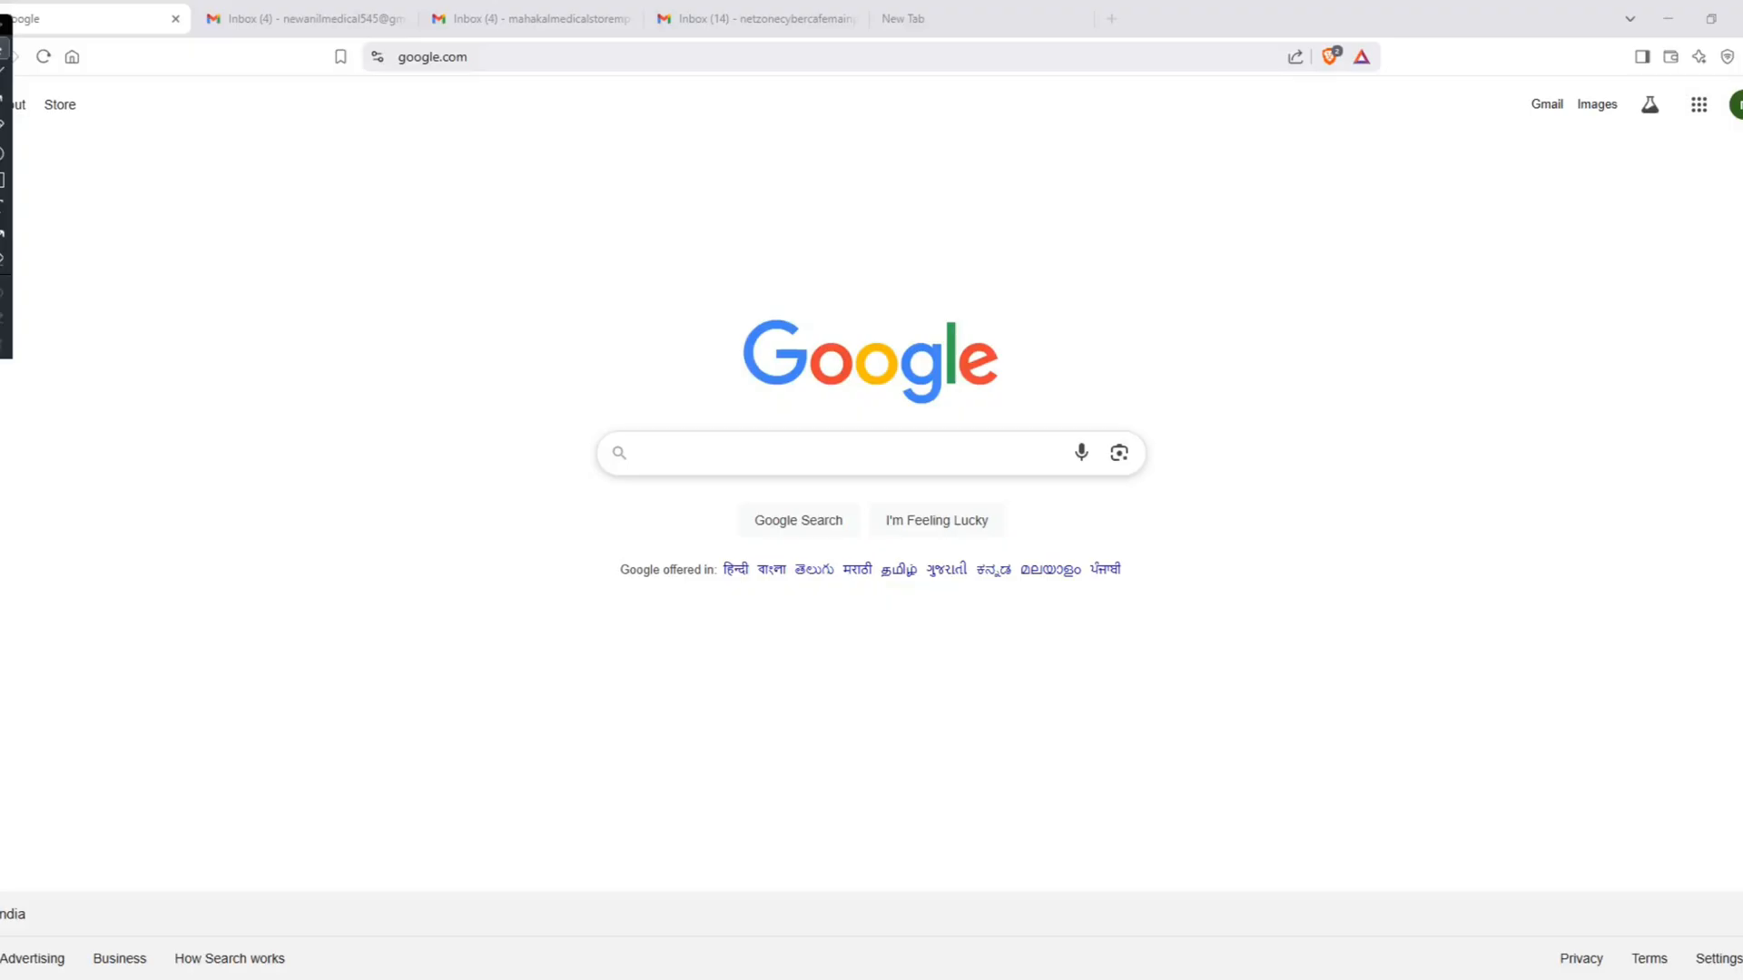
Step: Search Google for sewayojan and open the Rojgaar Sangam portal, closing its Family ID notice
{"action": "left_click", "coordinate": [733, 446]}
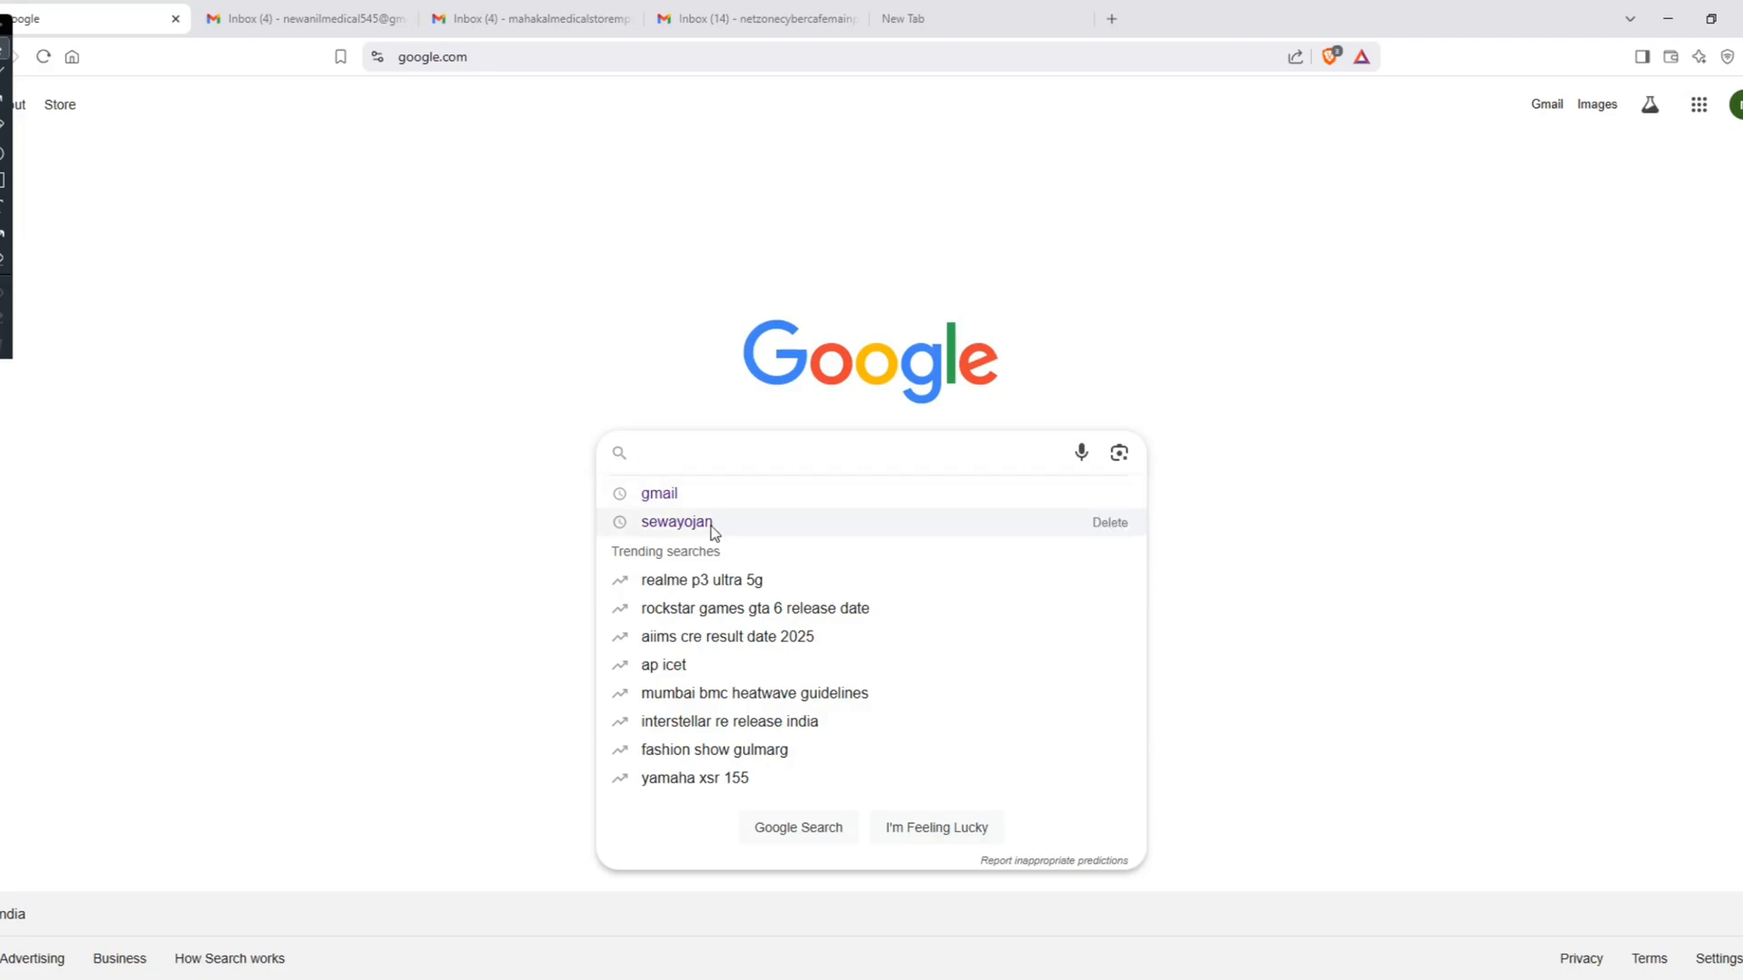
{"action": "left_click", "coordinate": [676, 522]}
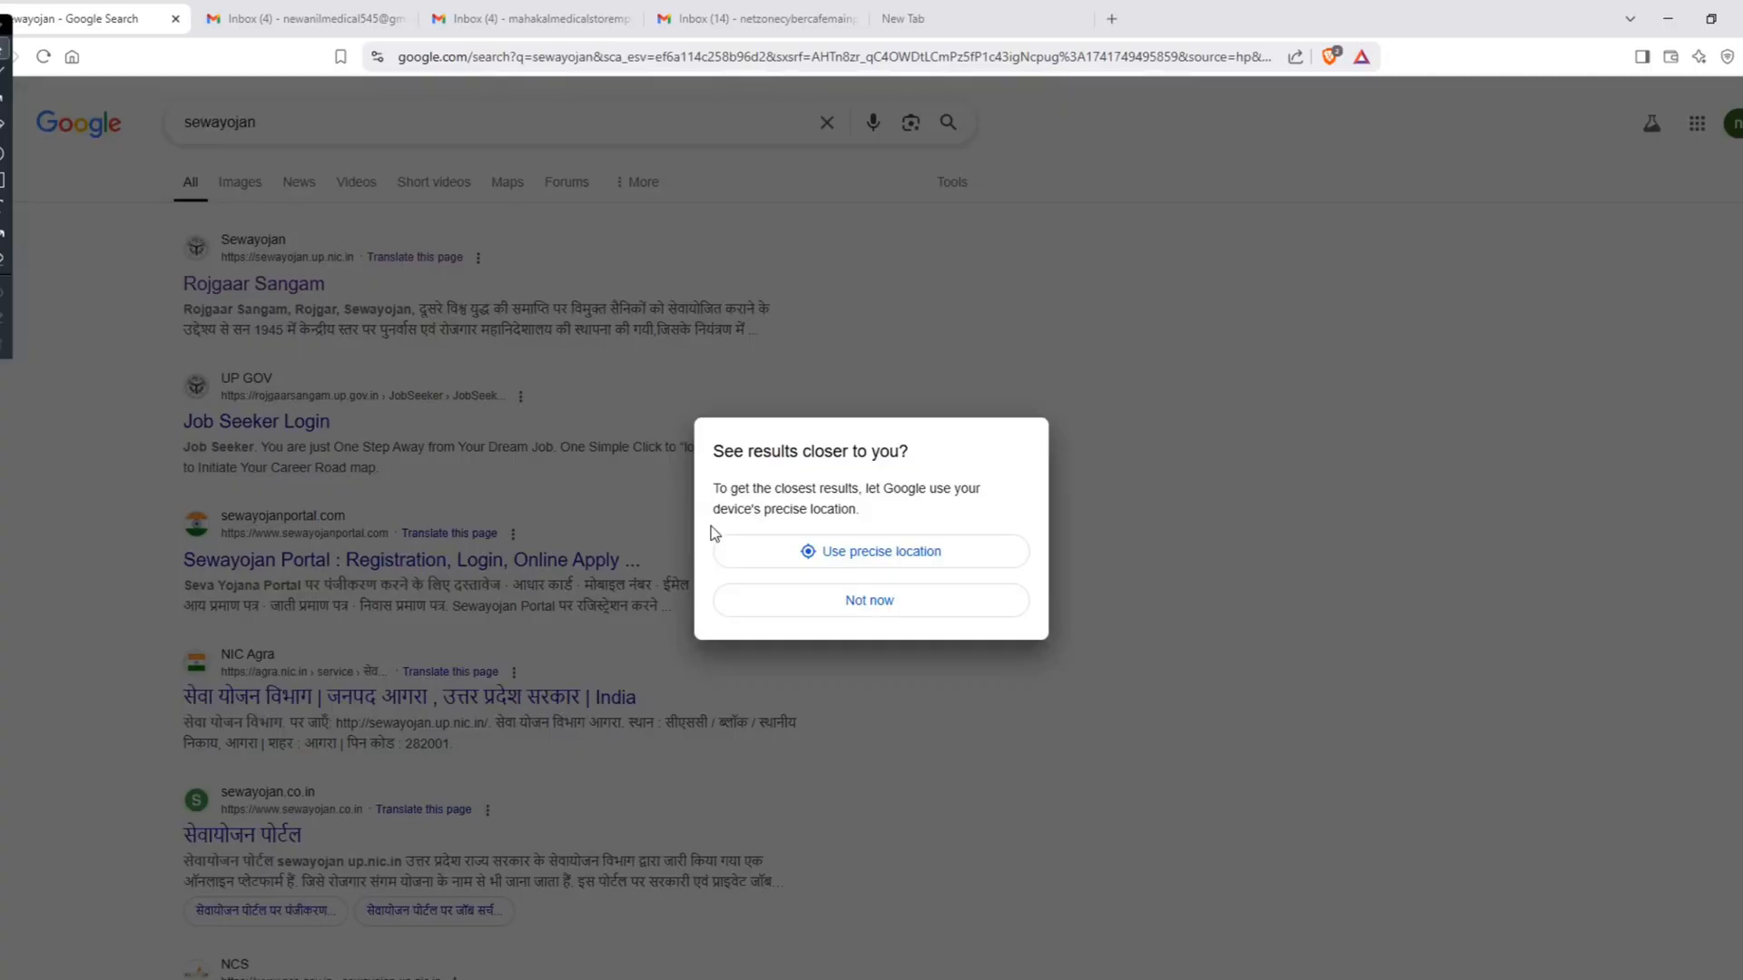
{"action": "left_click", "coordinate": [881, 560]}
{"action": "left_click", "coordinate": [543, 278]}
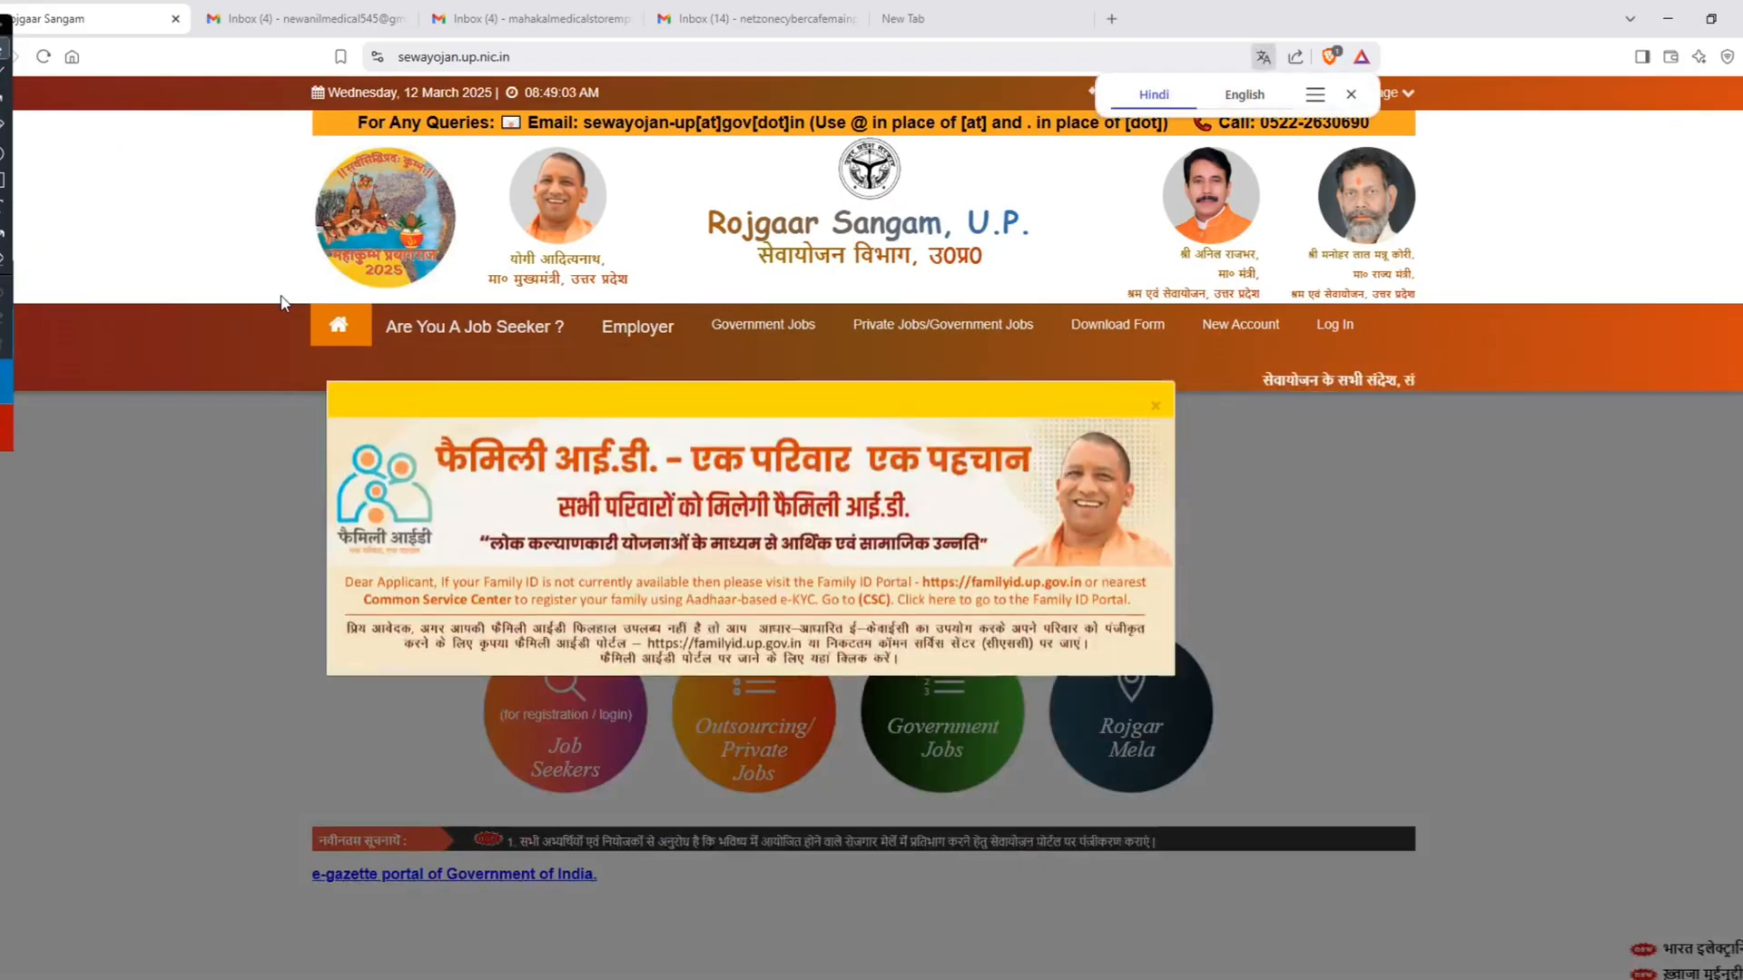
{"action": "left_click", "coordinate": [1155, 406]}
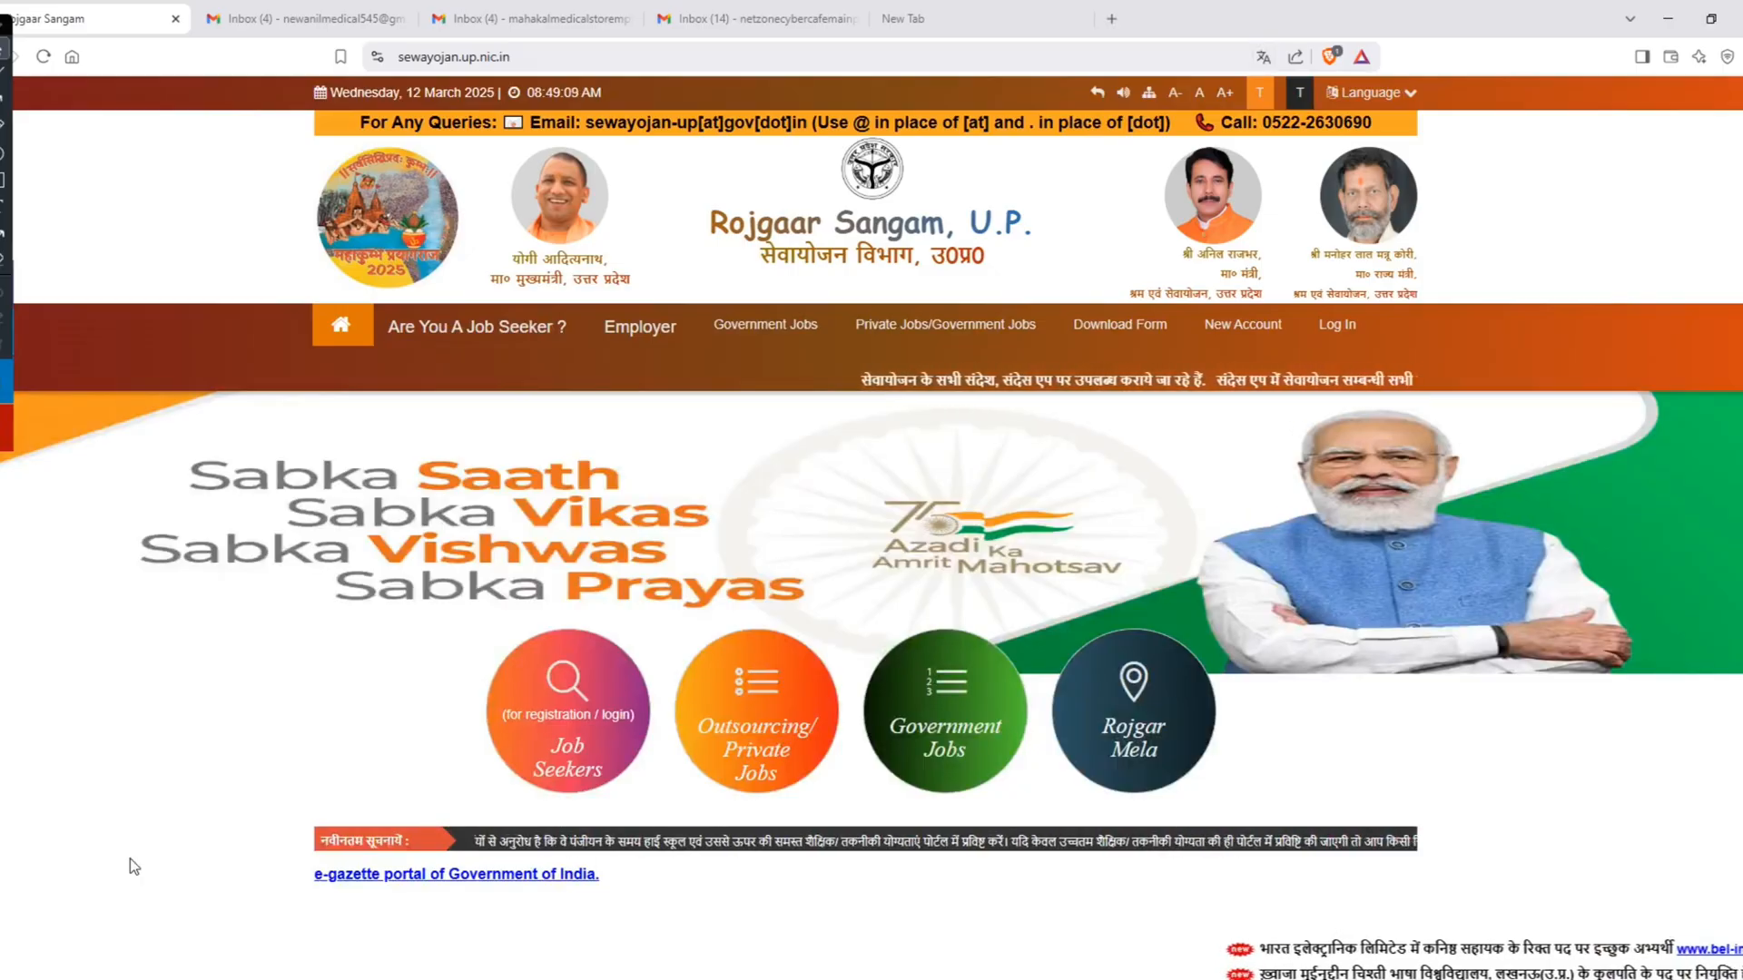
Step: Open the Private Jobs/Government Jobs listing and review the first page of outsourcing vacancies
{"action": "mouse_move", "coordinate": [1235, 332]}
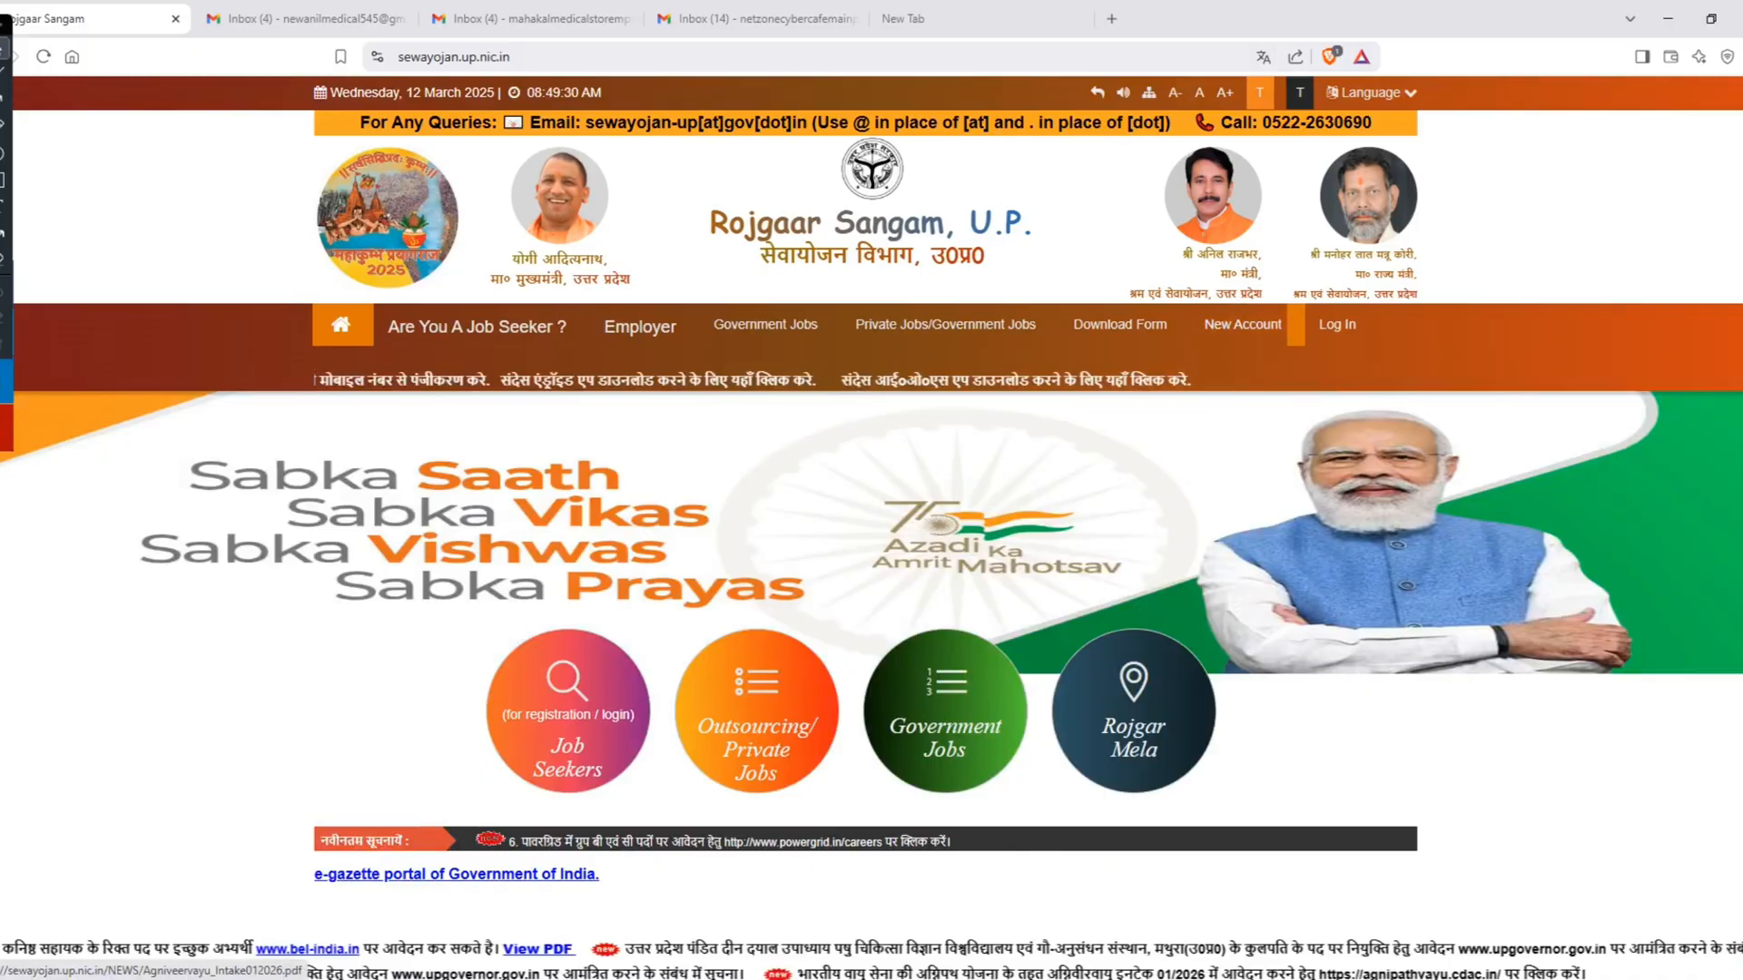
{"action": "left_click", "coordinate": [1586, 979]}
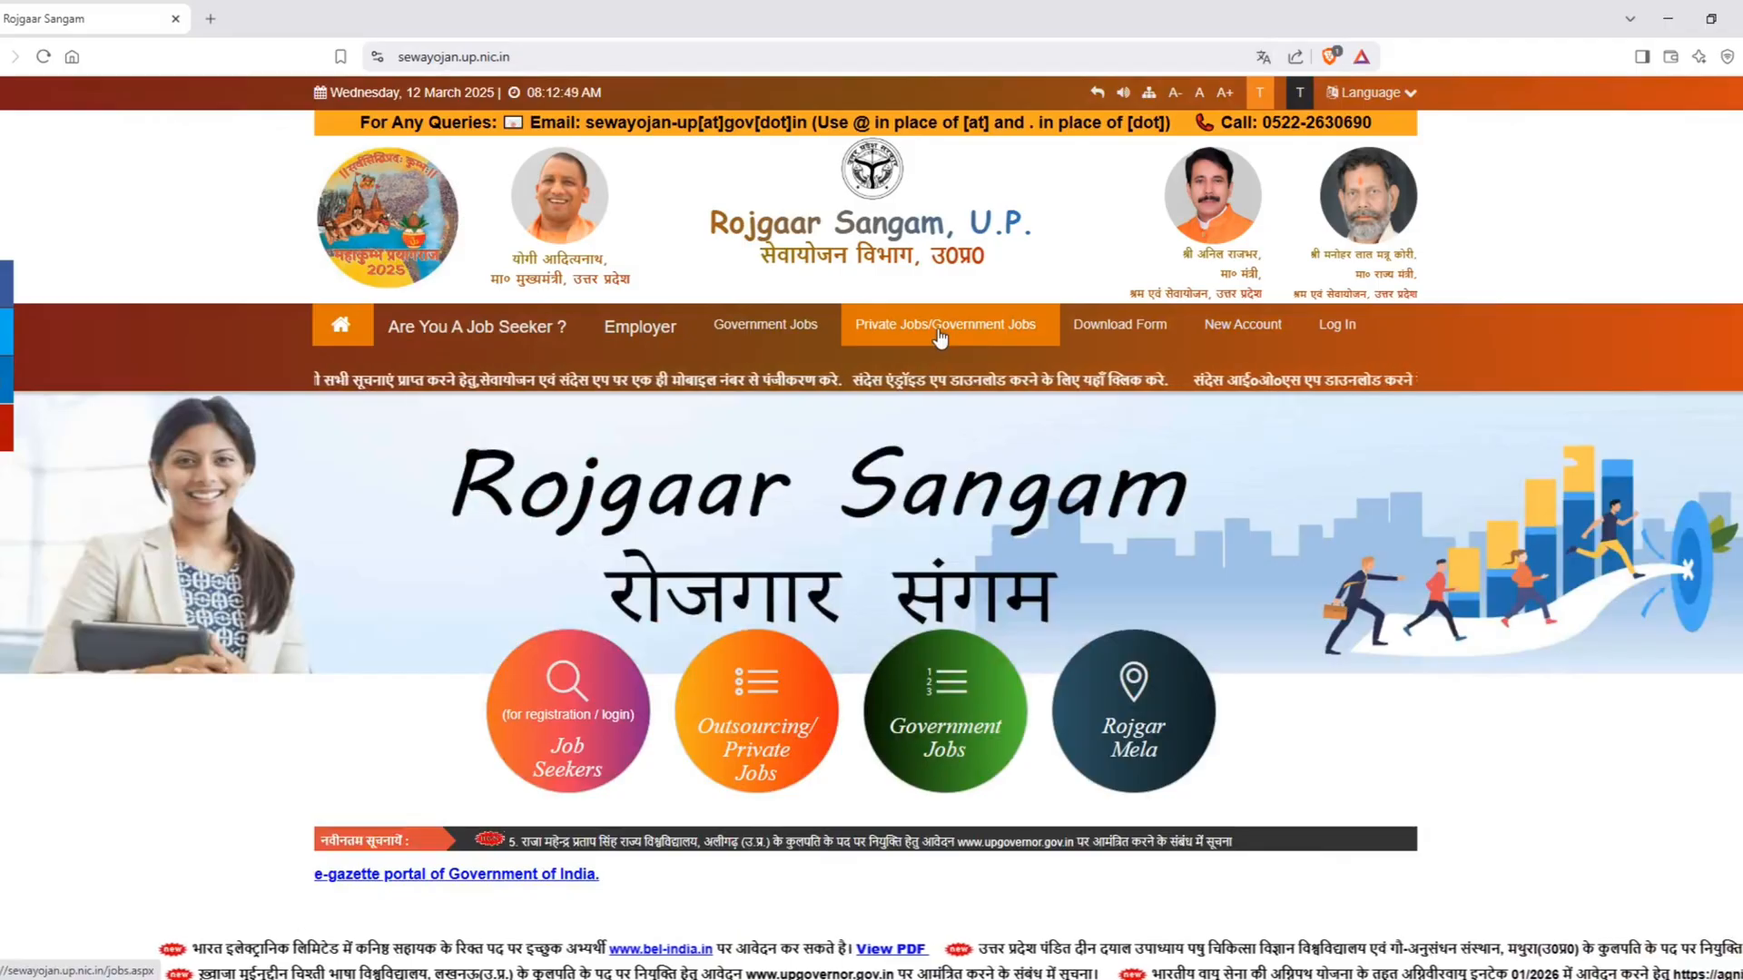
{"action": "left_click", "coordinate": [939, 337]}
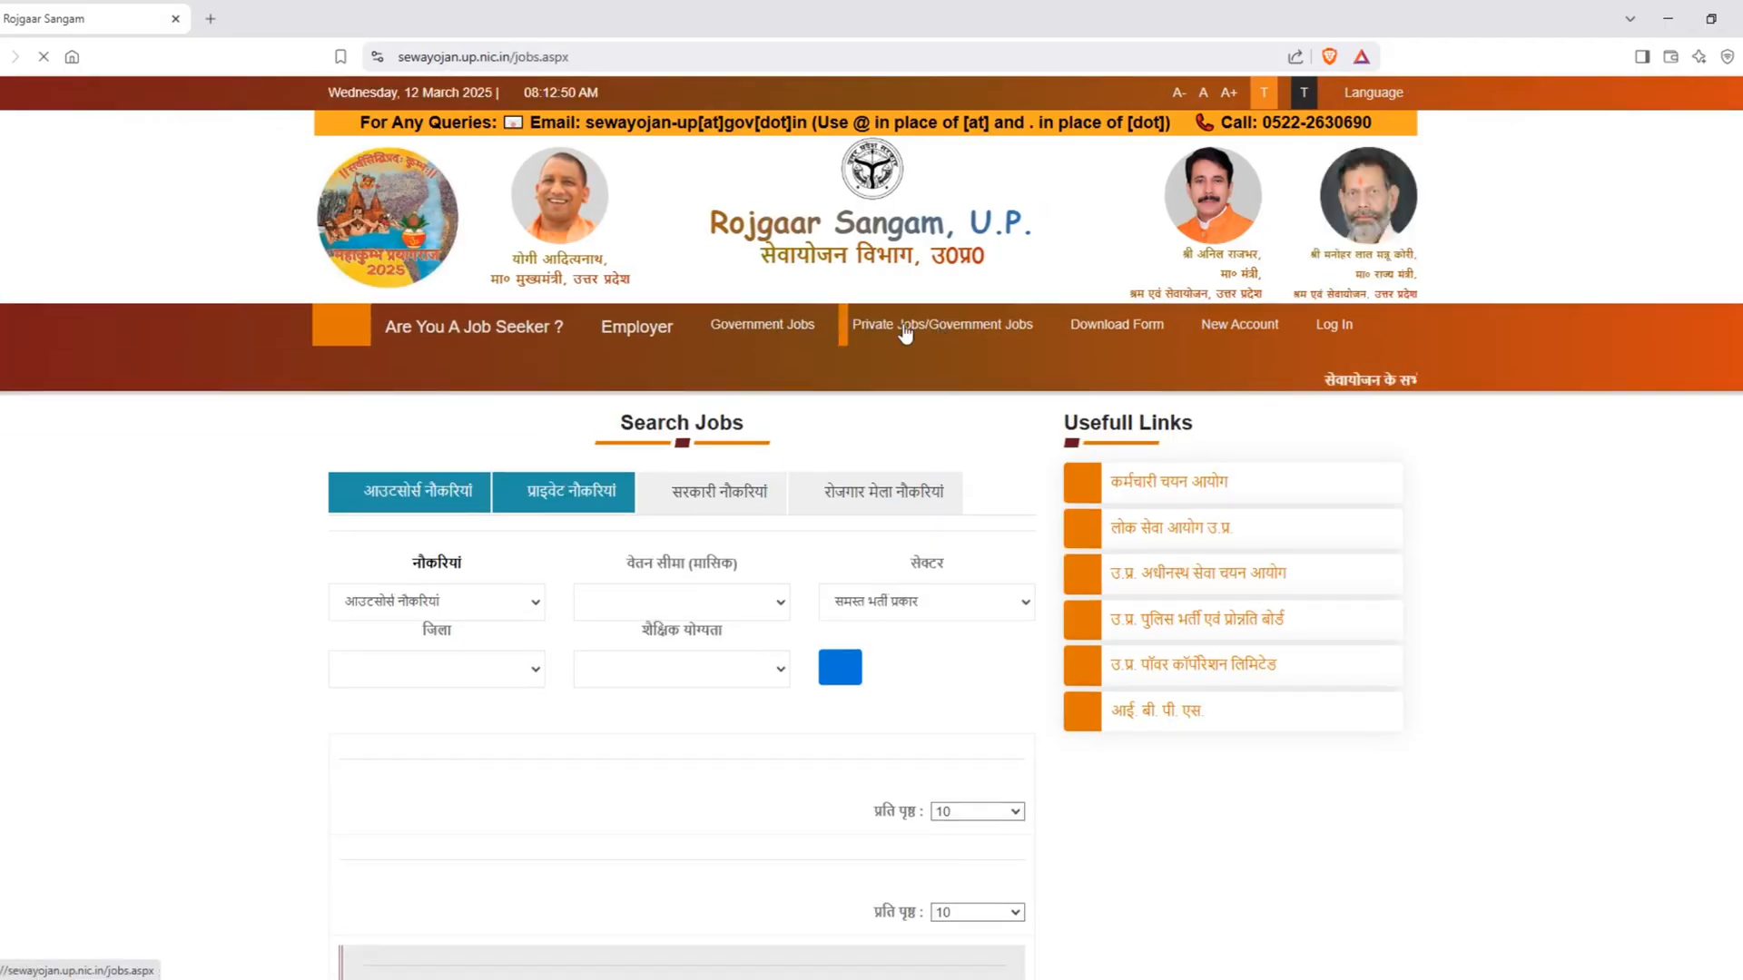
{"action": "scroll", "coordinate": [763, 443], "scroll_direction": "down", "scroll_amount": 10}
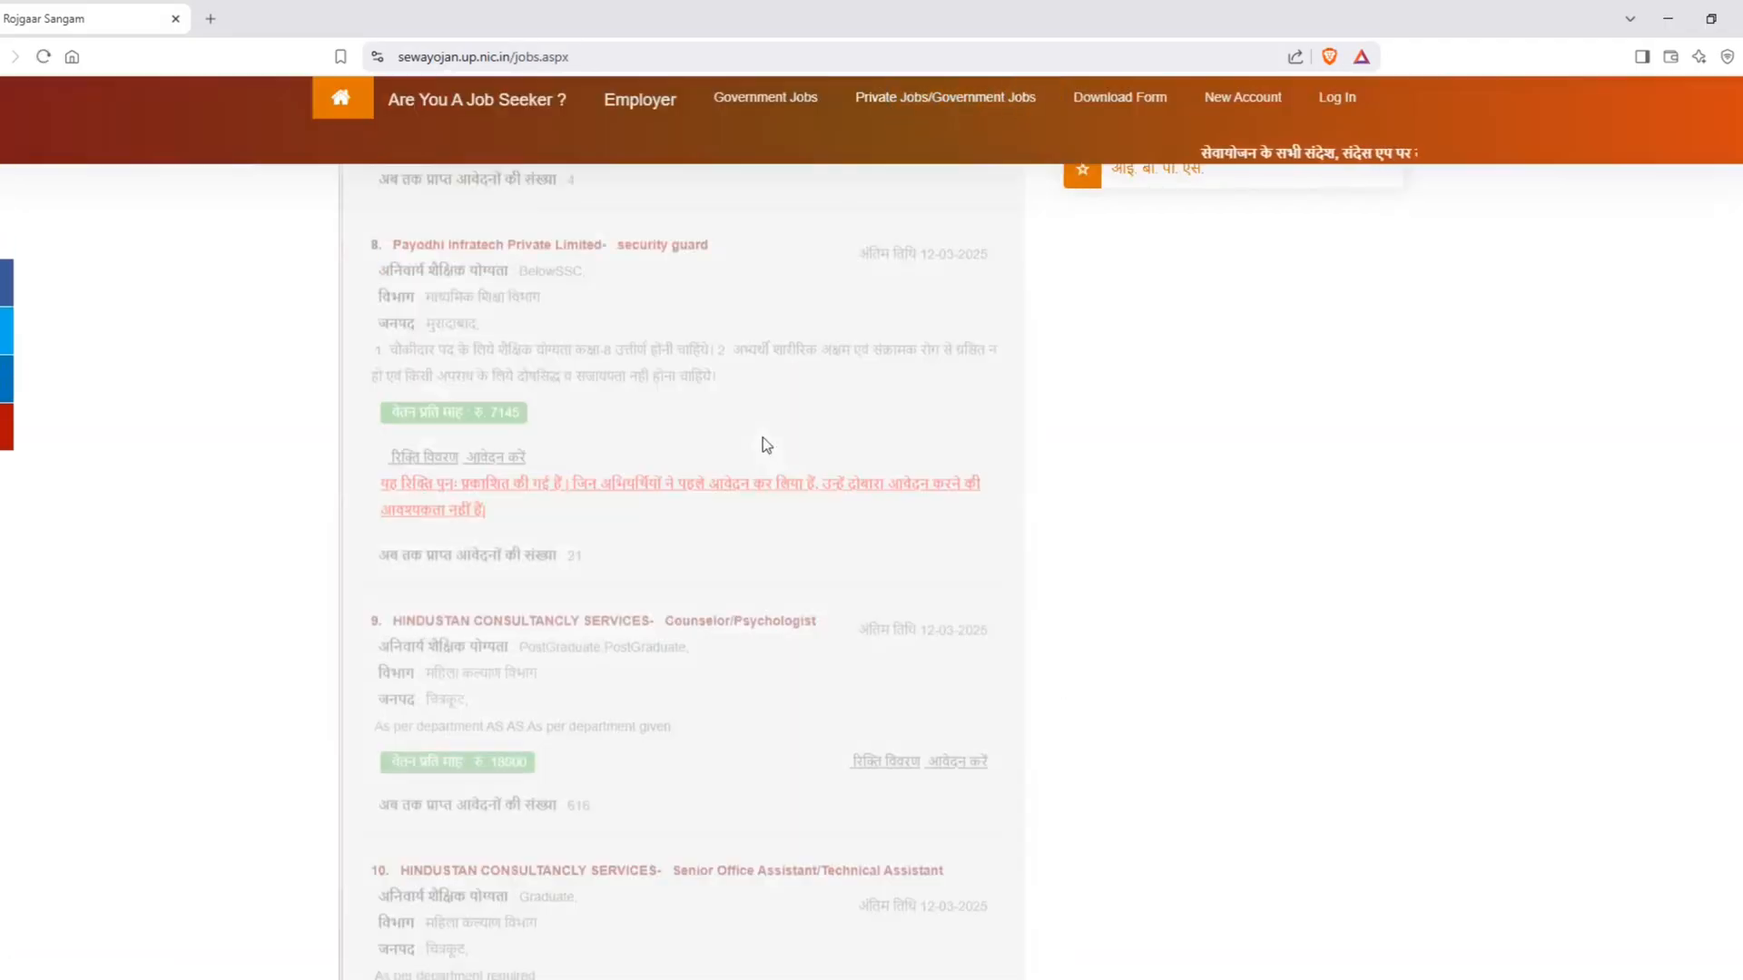
{"action": "scroll", "coordinate": [763, 445], "scroll_direction": "up", "scroll_amount": 20}
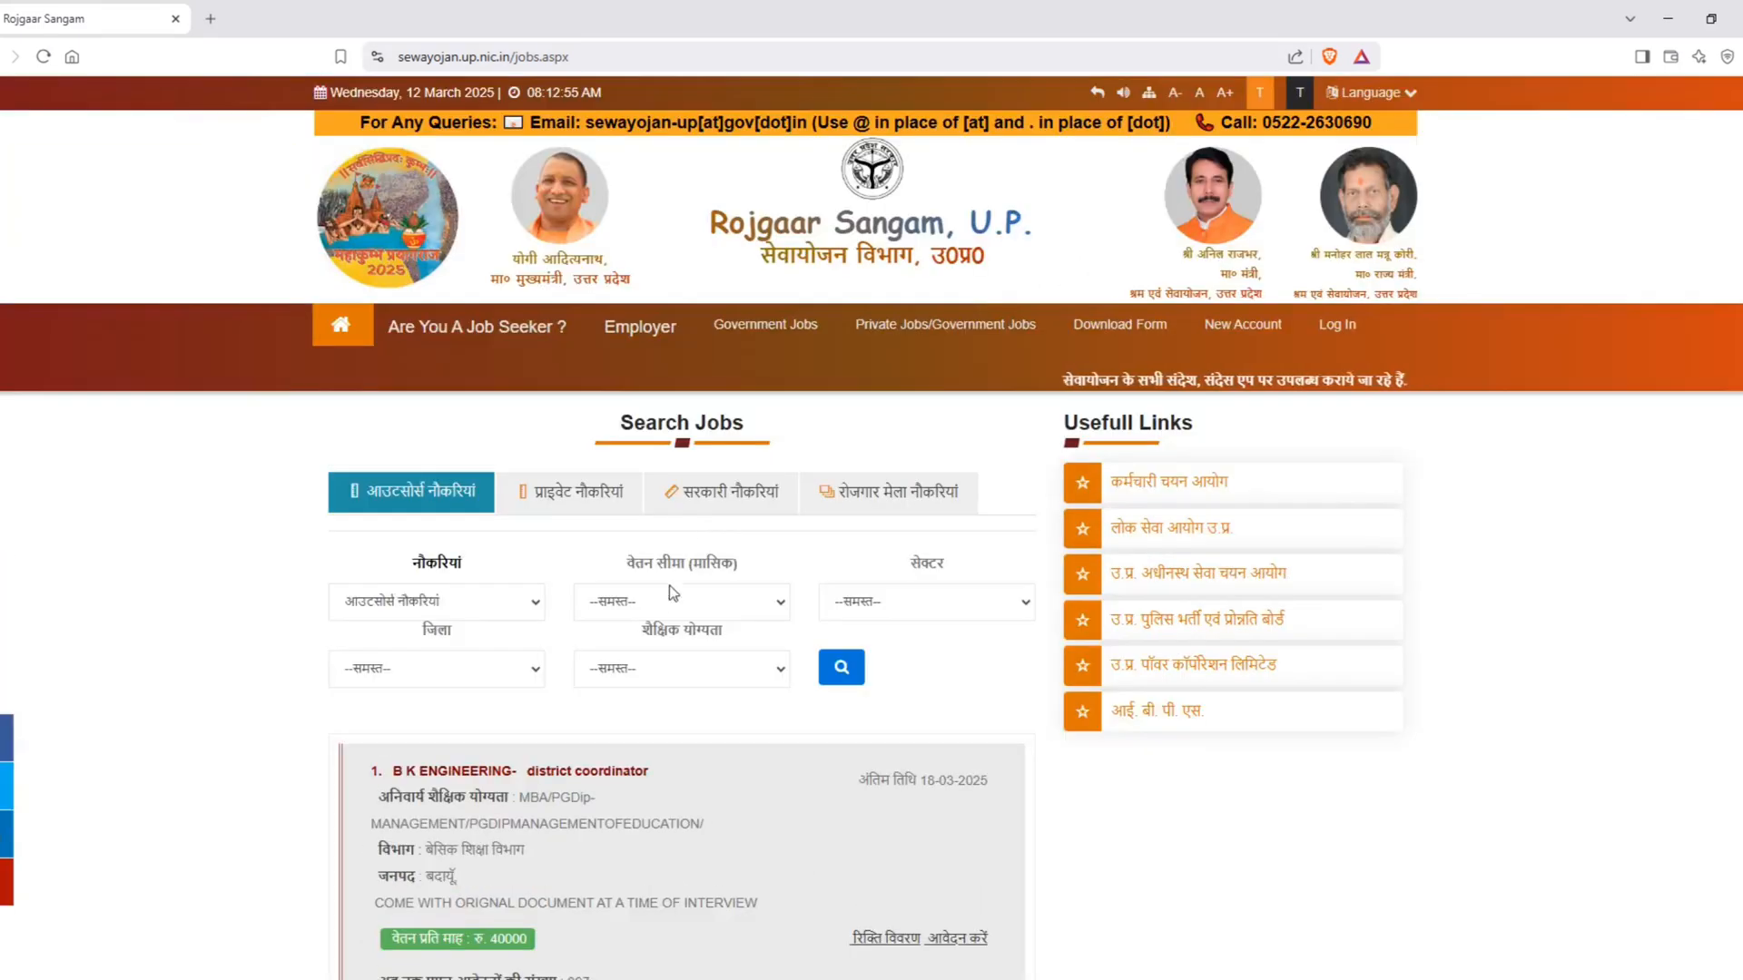
{"action": "scroll", "coordinate": [668, 585], "scroll_direction": "down", "scroll_amount": 4}
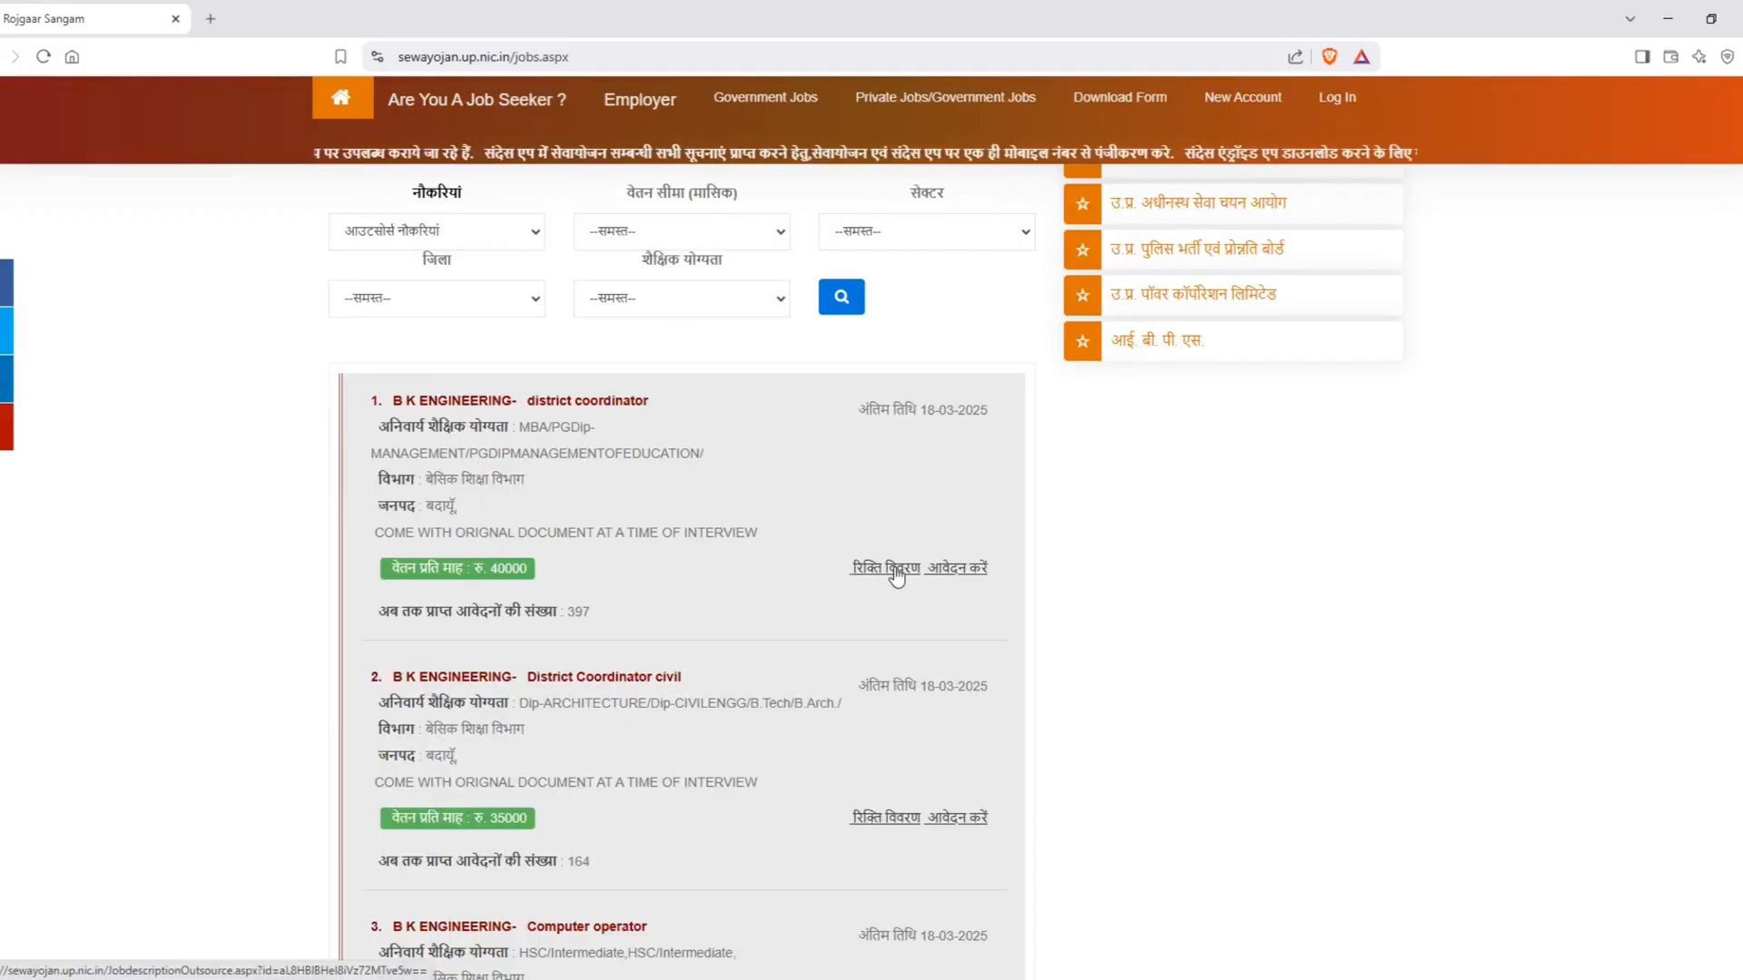
{"action": "scroll", "coordinate": [569, 601], "scroll_direction": "down", "scroll_amount": 7}
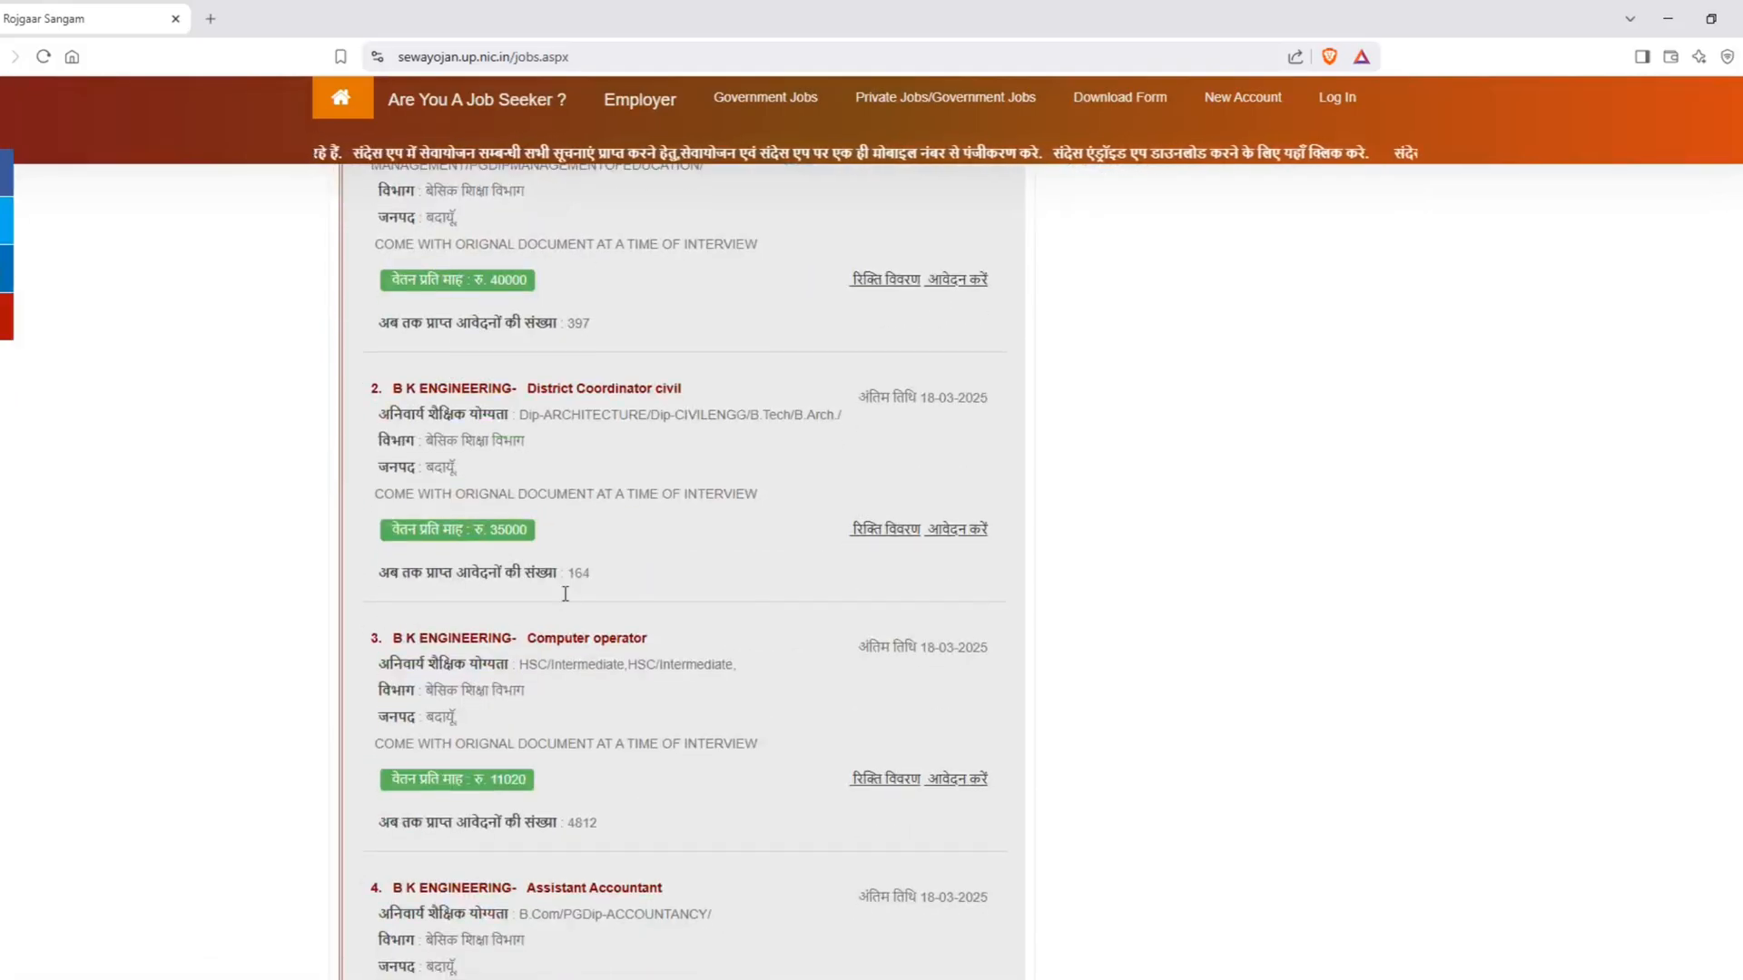
{"action": "scroll", "coordinate": [565, 606], "scroll_direction": "down", "scroll_amount": 11}
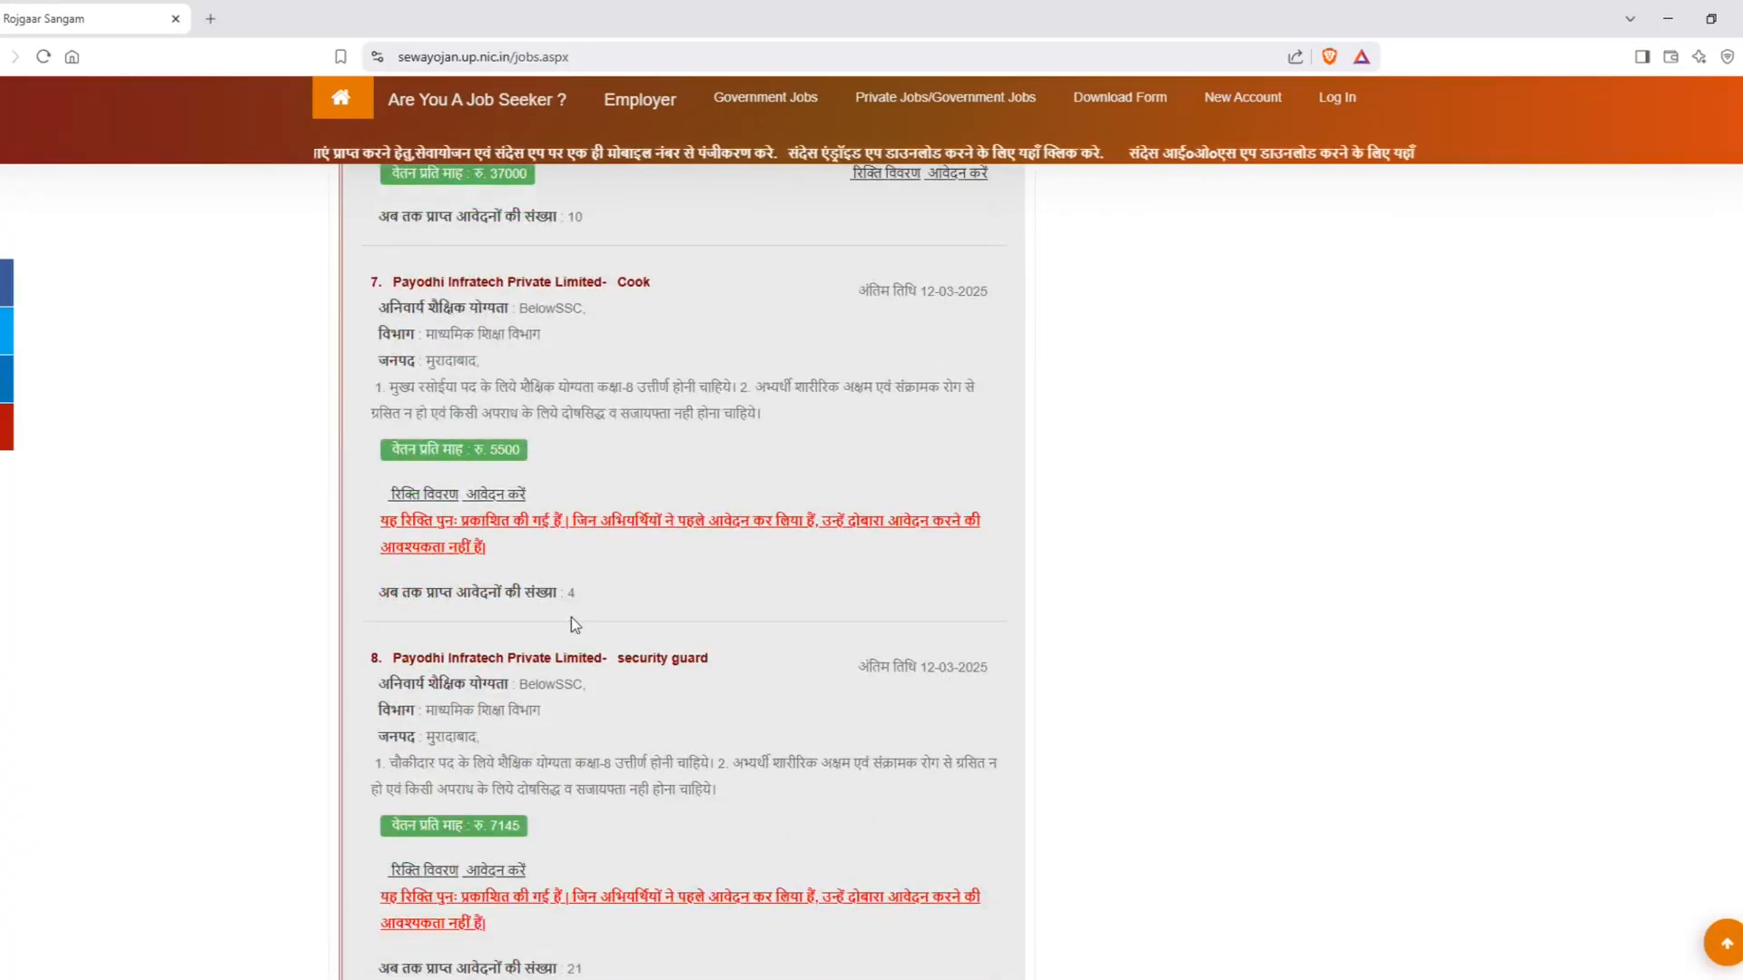
{"action": "scroll", "coordinate": [571, 624], "scroll_direction": "down", "scroll_amount": 10}
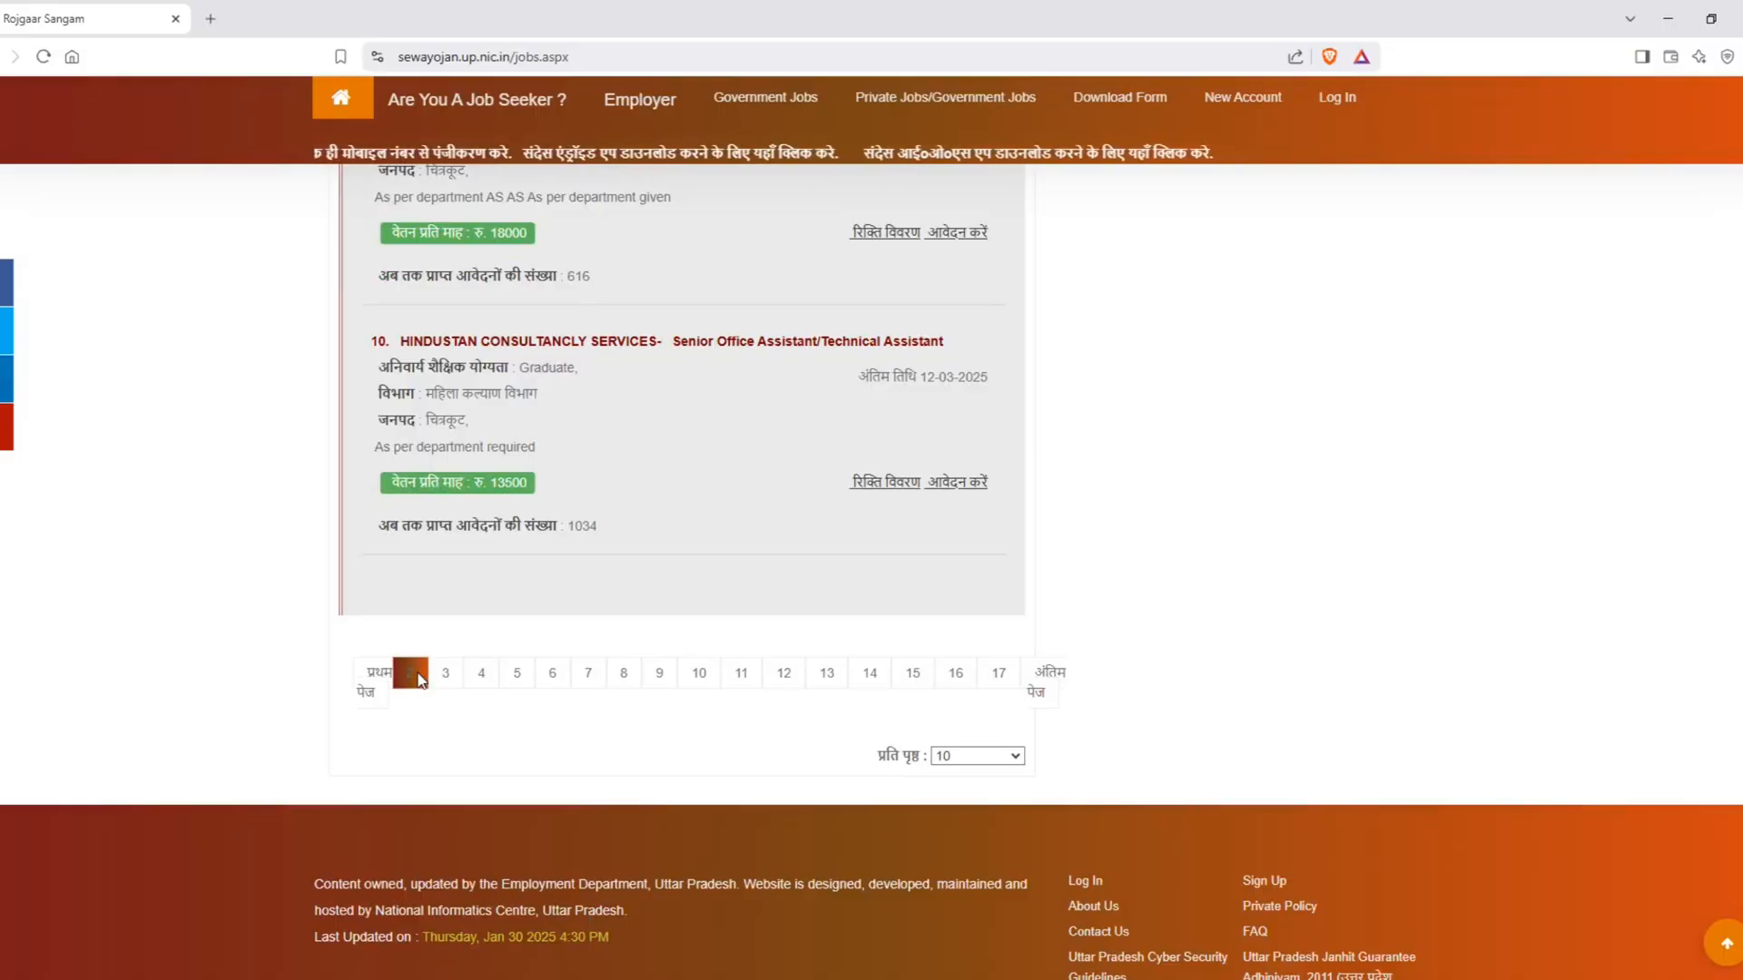
Step: Open page 2 of the outsourcing vacancies and review its listings
{"action": "left_click", "coordinate": [419, 679]}
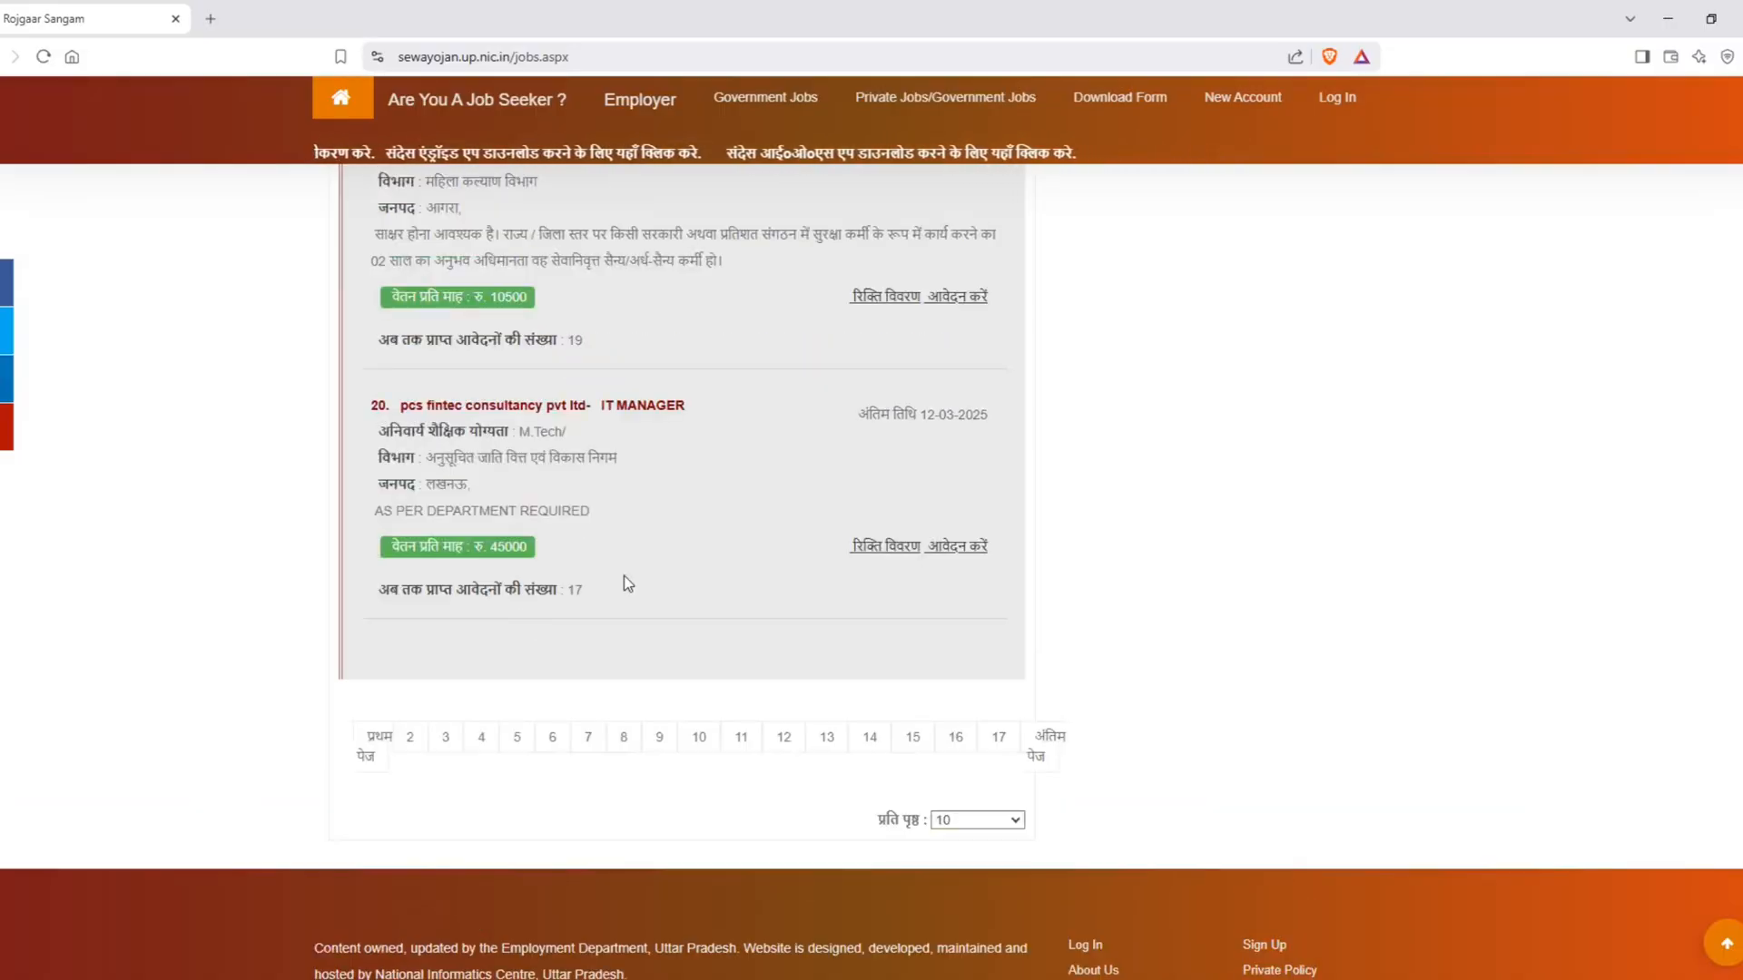
{"action": "scroll", "coordinate": [623, 575], "scroll_direction": "up", "scroll_amount": 3}
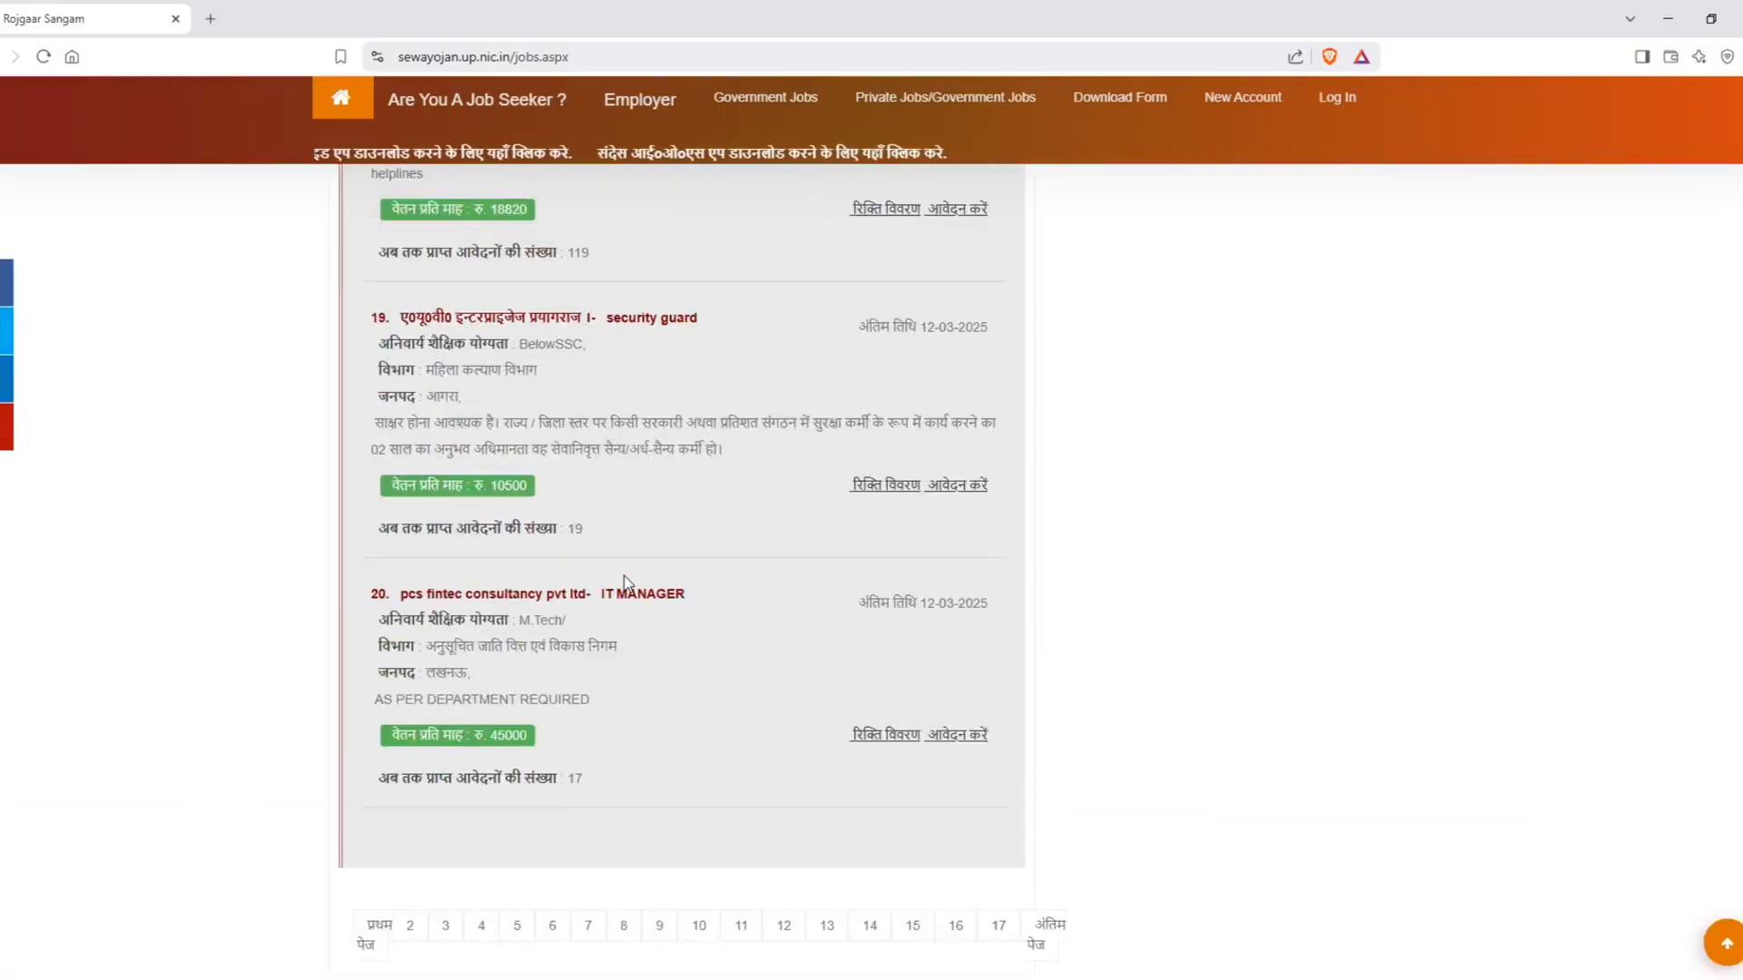
{"action": "scroll", "coordinate": [612, 577], "scroll_direction": "up", "scroll_amount": 11}
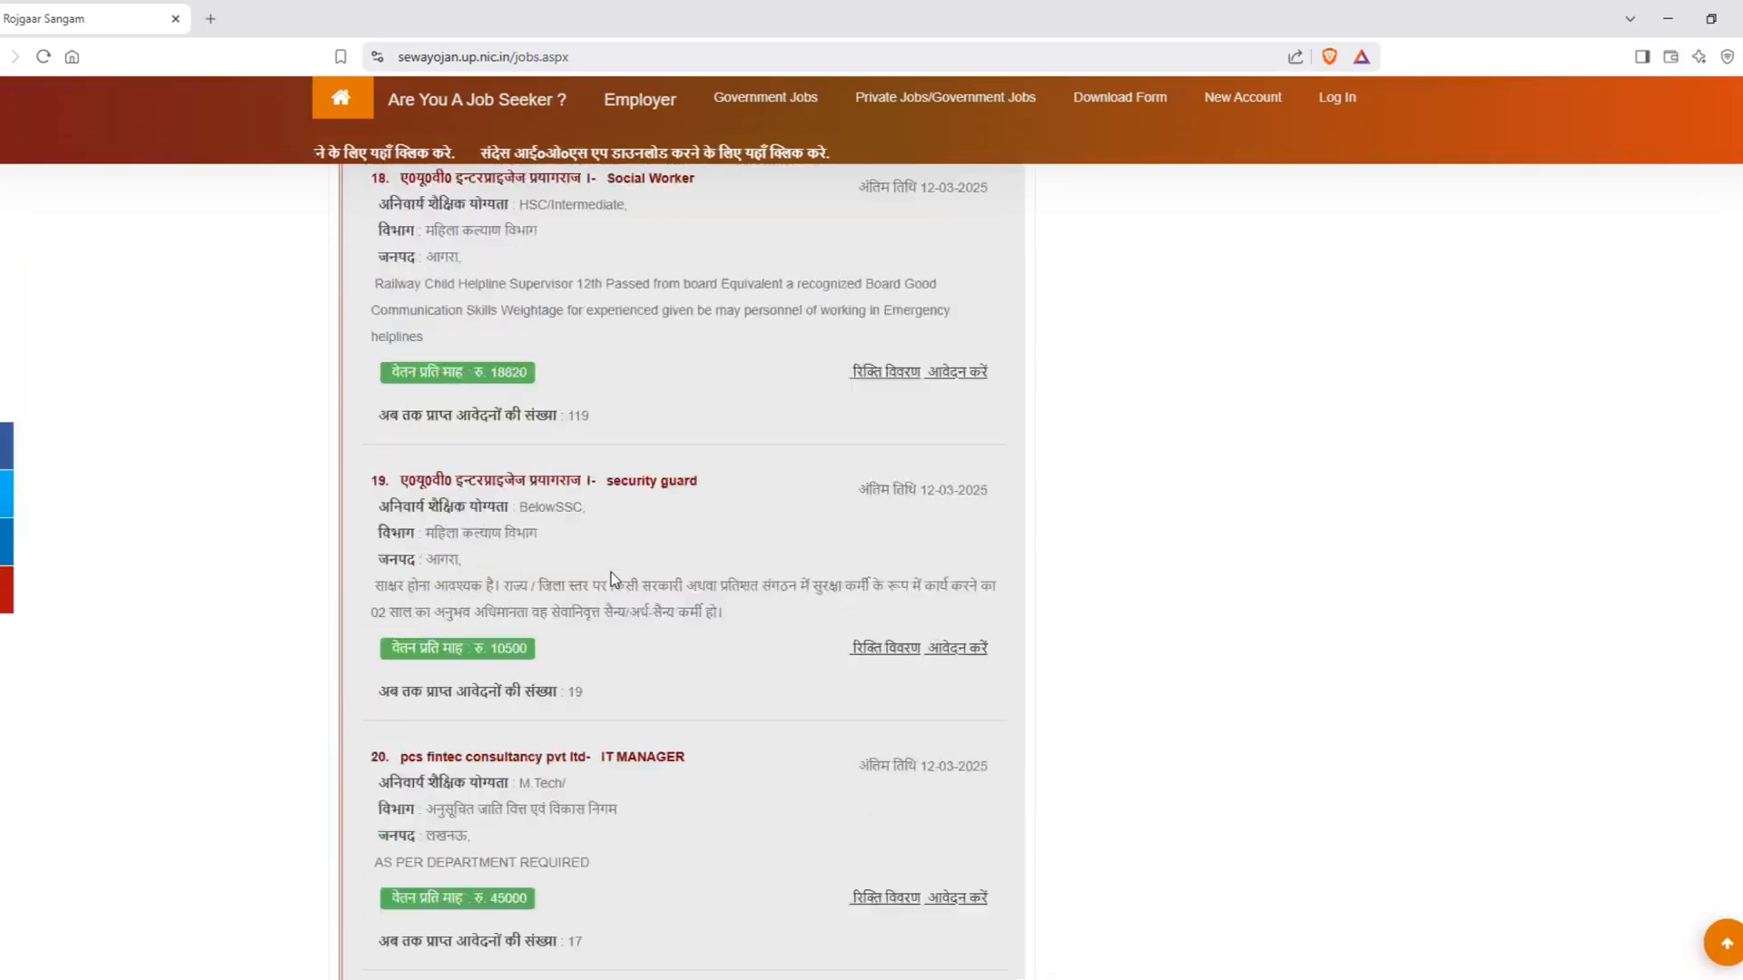
{"action": "scroll", "coordinate": [611, 577], "scroll_direction": "up", "scroll_amount": 7}
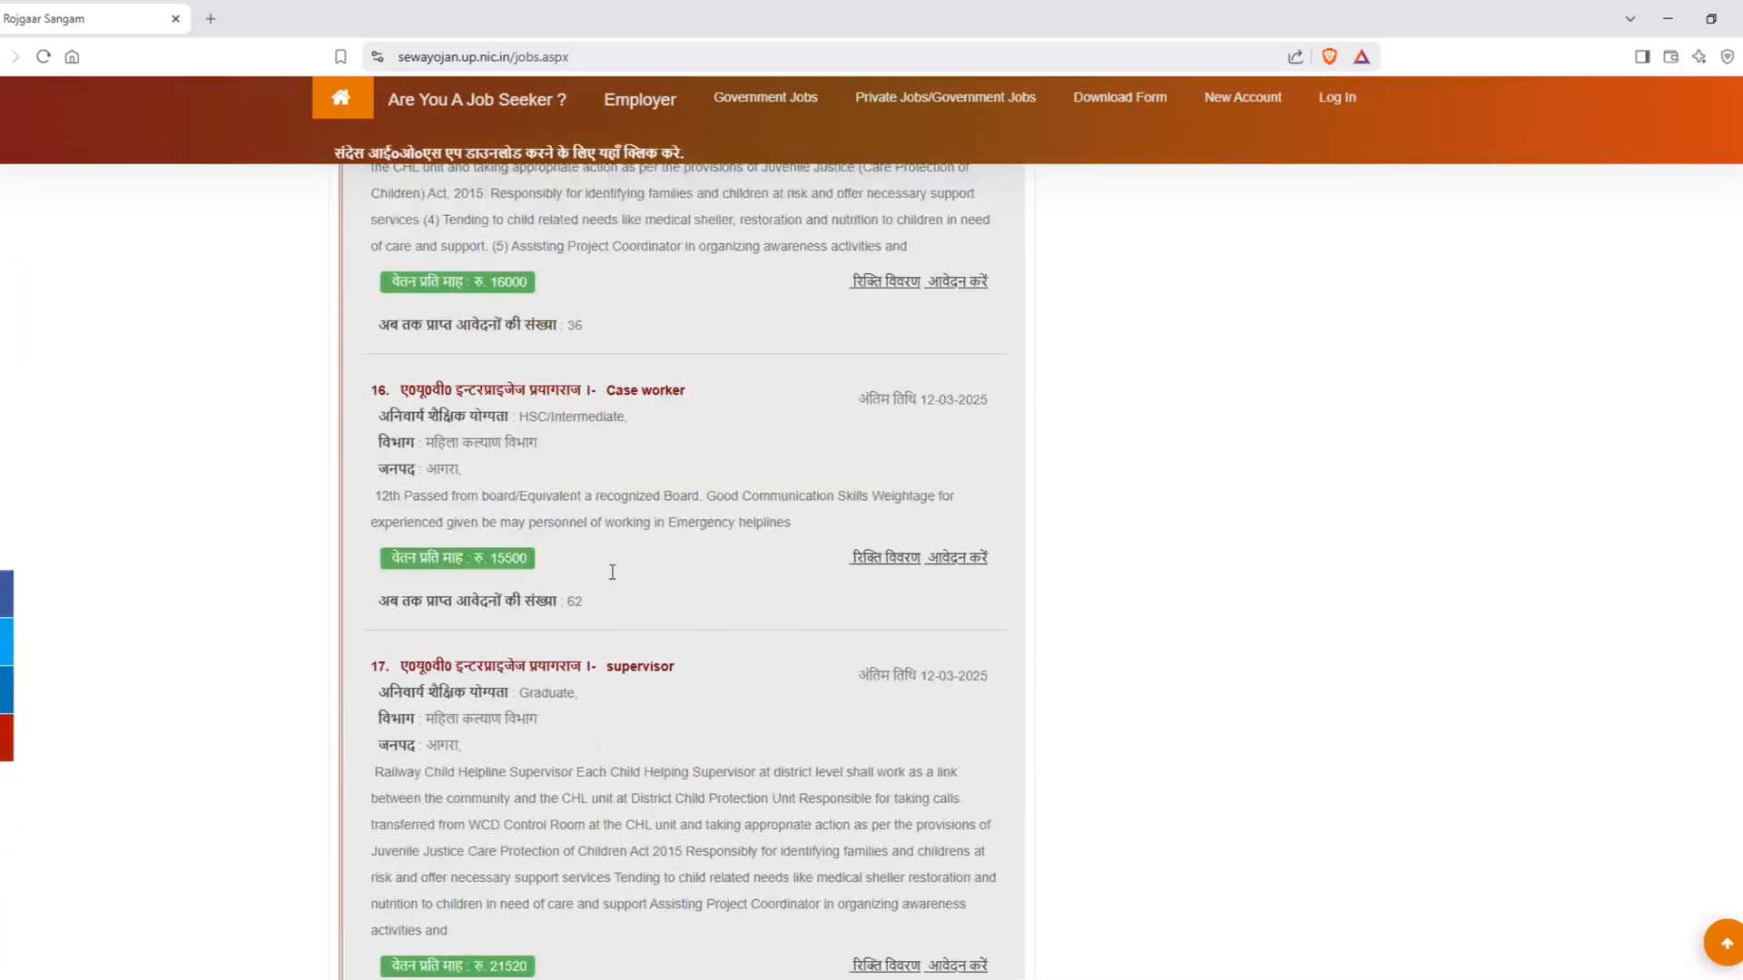
{"action": "scroll", "coordinate": [613, 579], "scroll_direction": "up", "scroll_amount": 3}
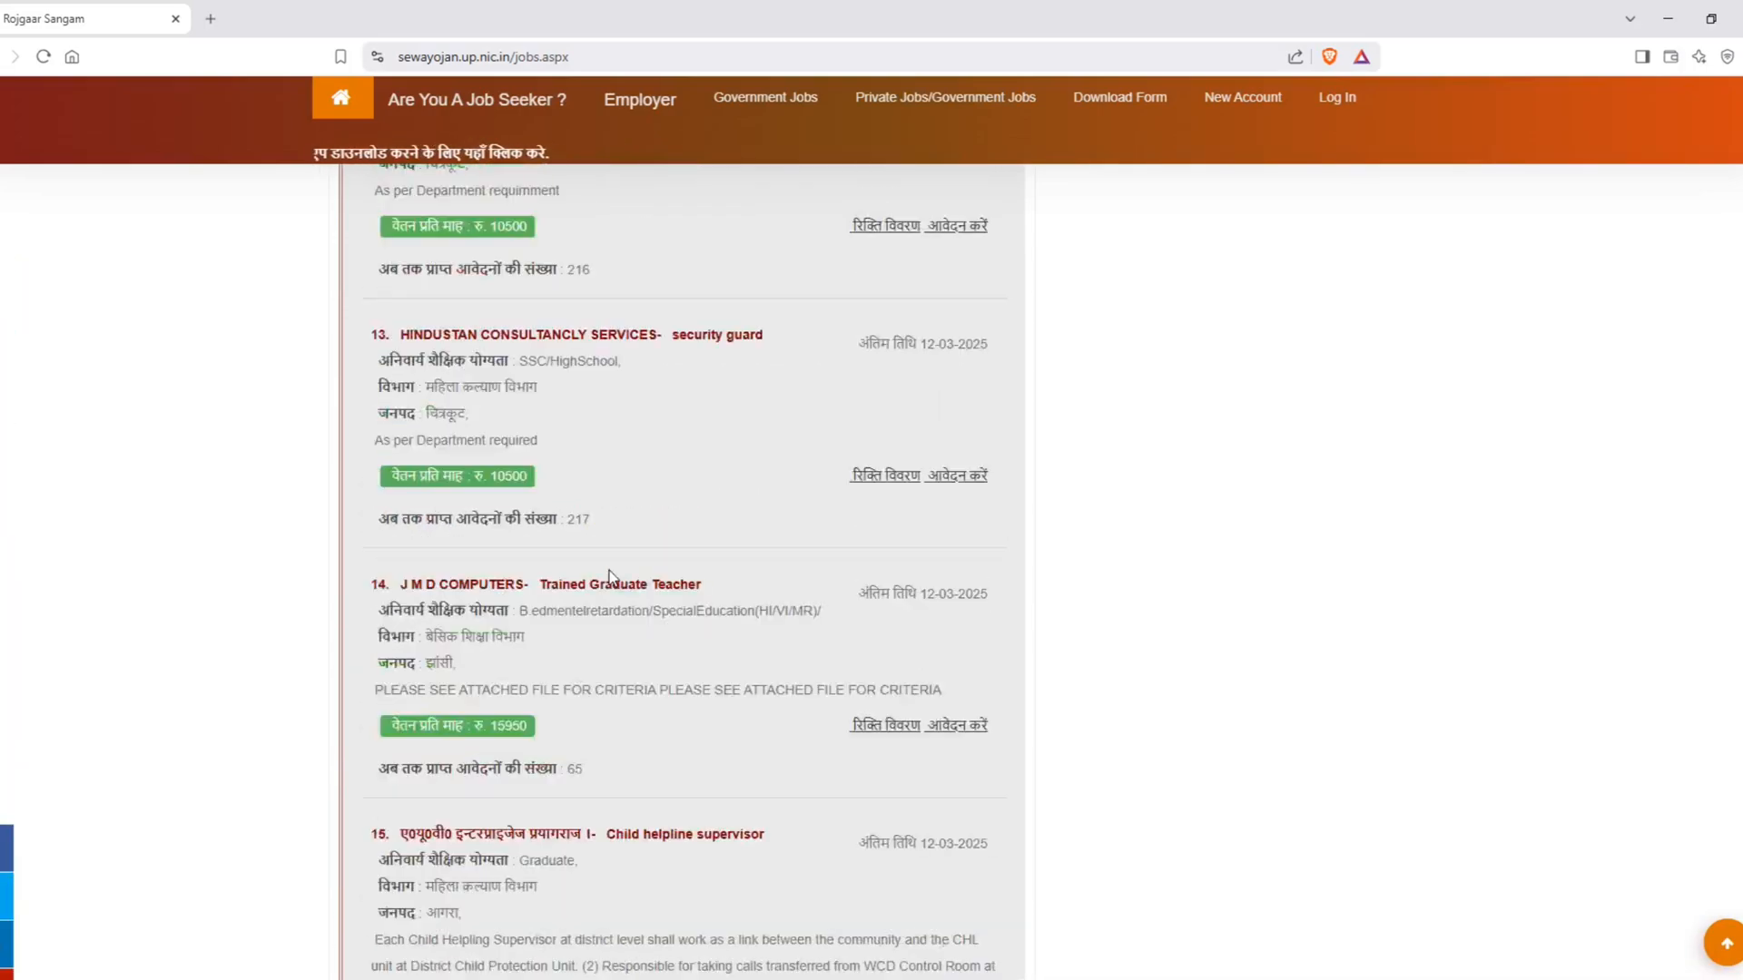
{"action": "scroll", "coordinate": [611, 577], "scroll_direction": "up", "scroll_amount": 4}
{"action": "scroll", "coordinate": [612, 578], "scroll_direction": "up", "scroll_amount": 5}
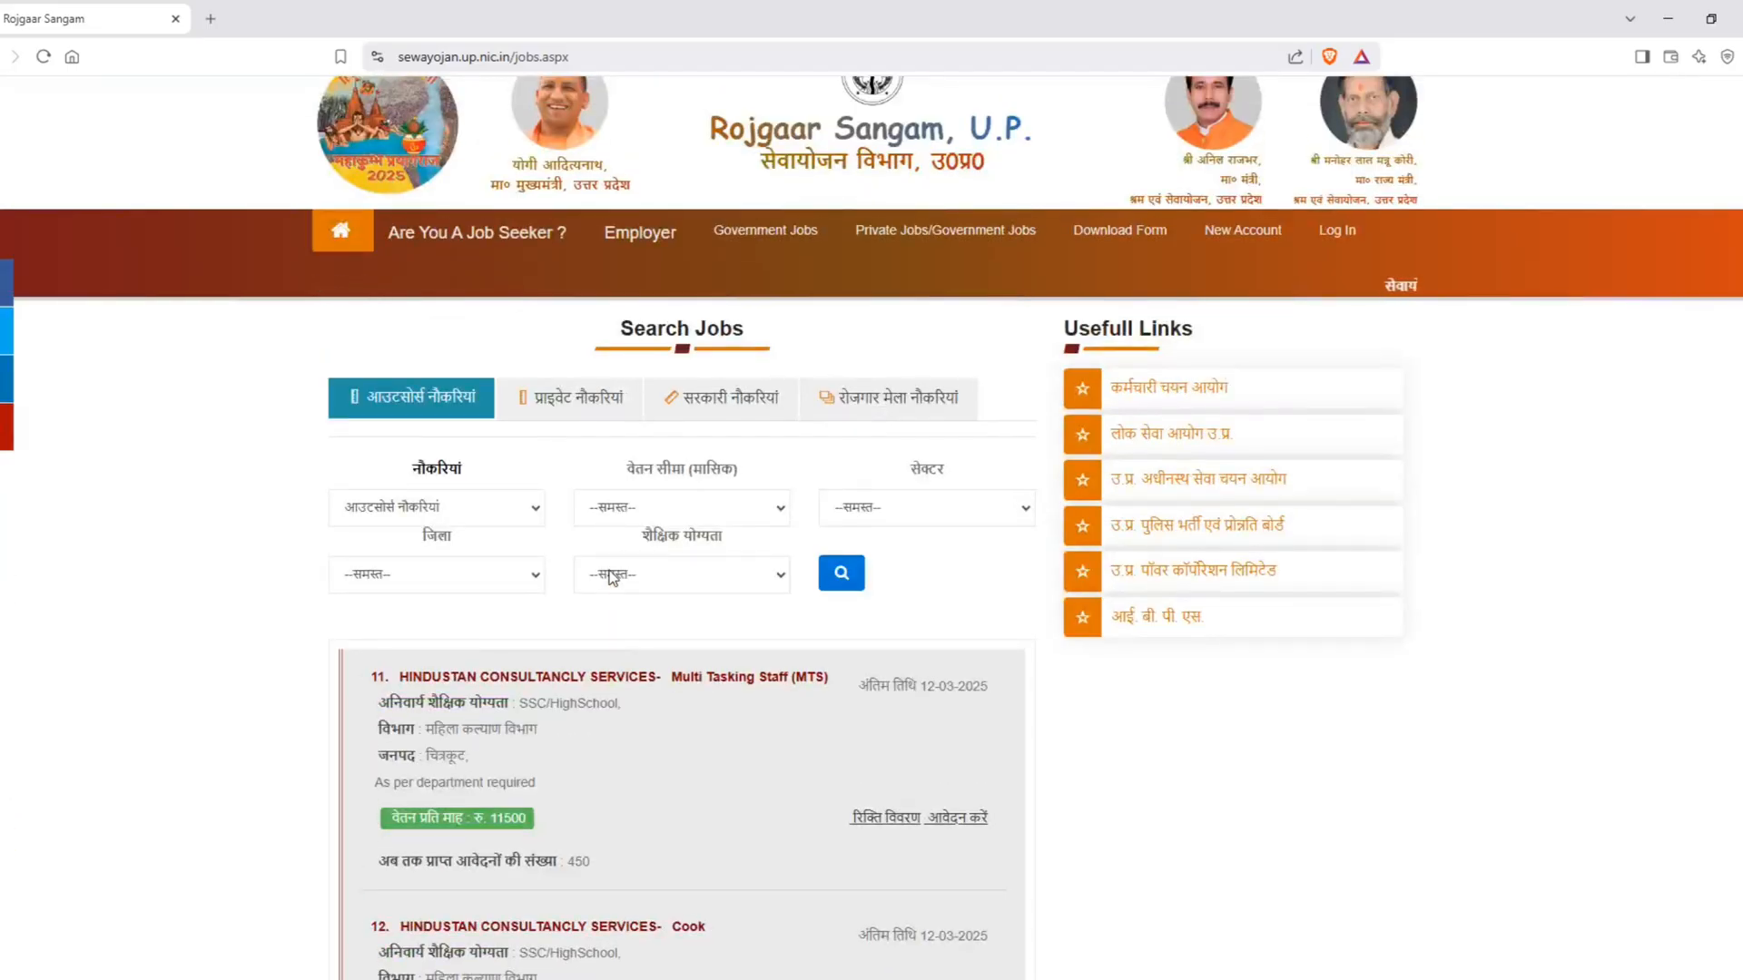
Step: Open the new-account registration form for jobseekers and dismiss the notice about filling details as per Aadhaar
{"action": "mouse_move", "coordinate": [1248, 249]}
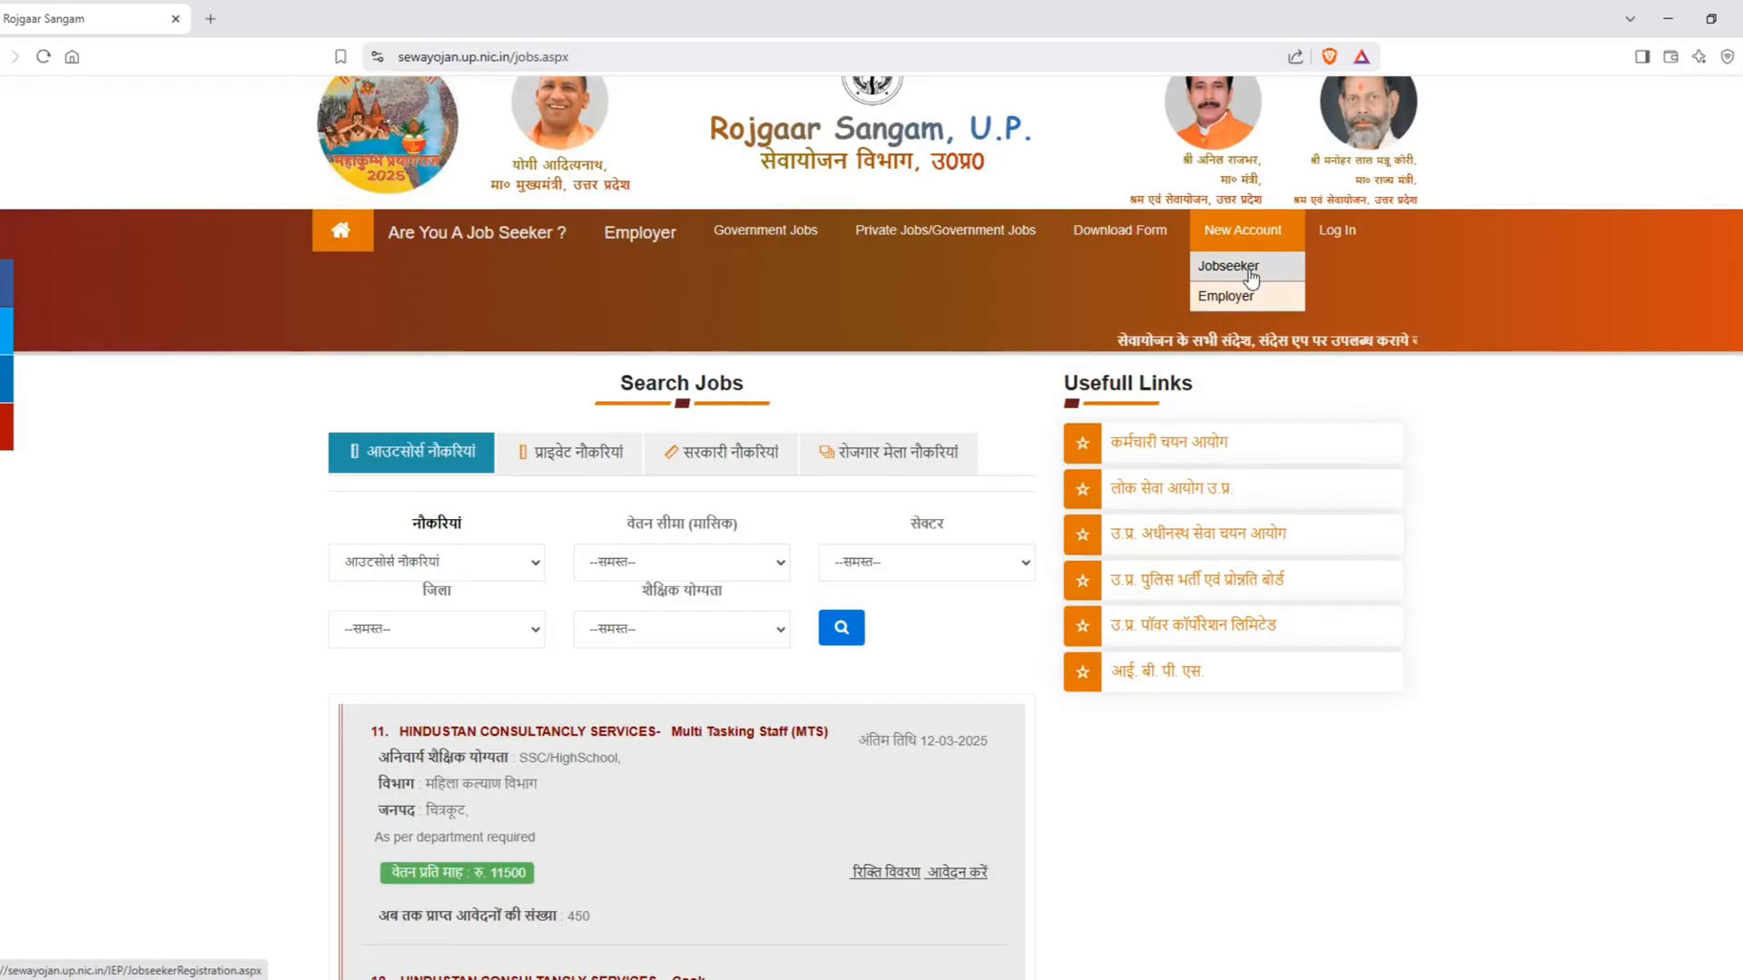
{"action": "left_click", "coordinate": [1250, 273]}
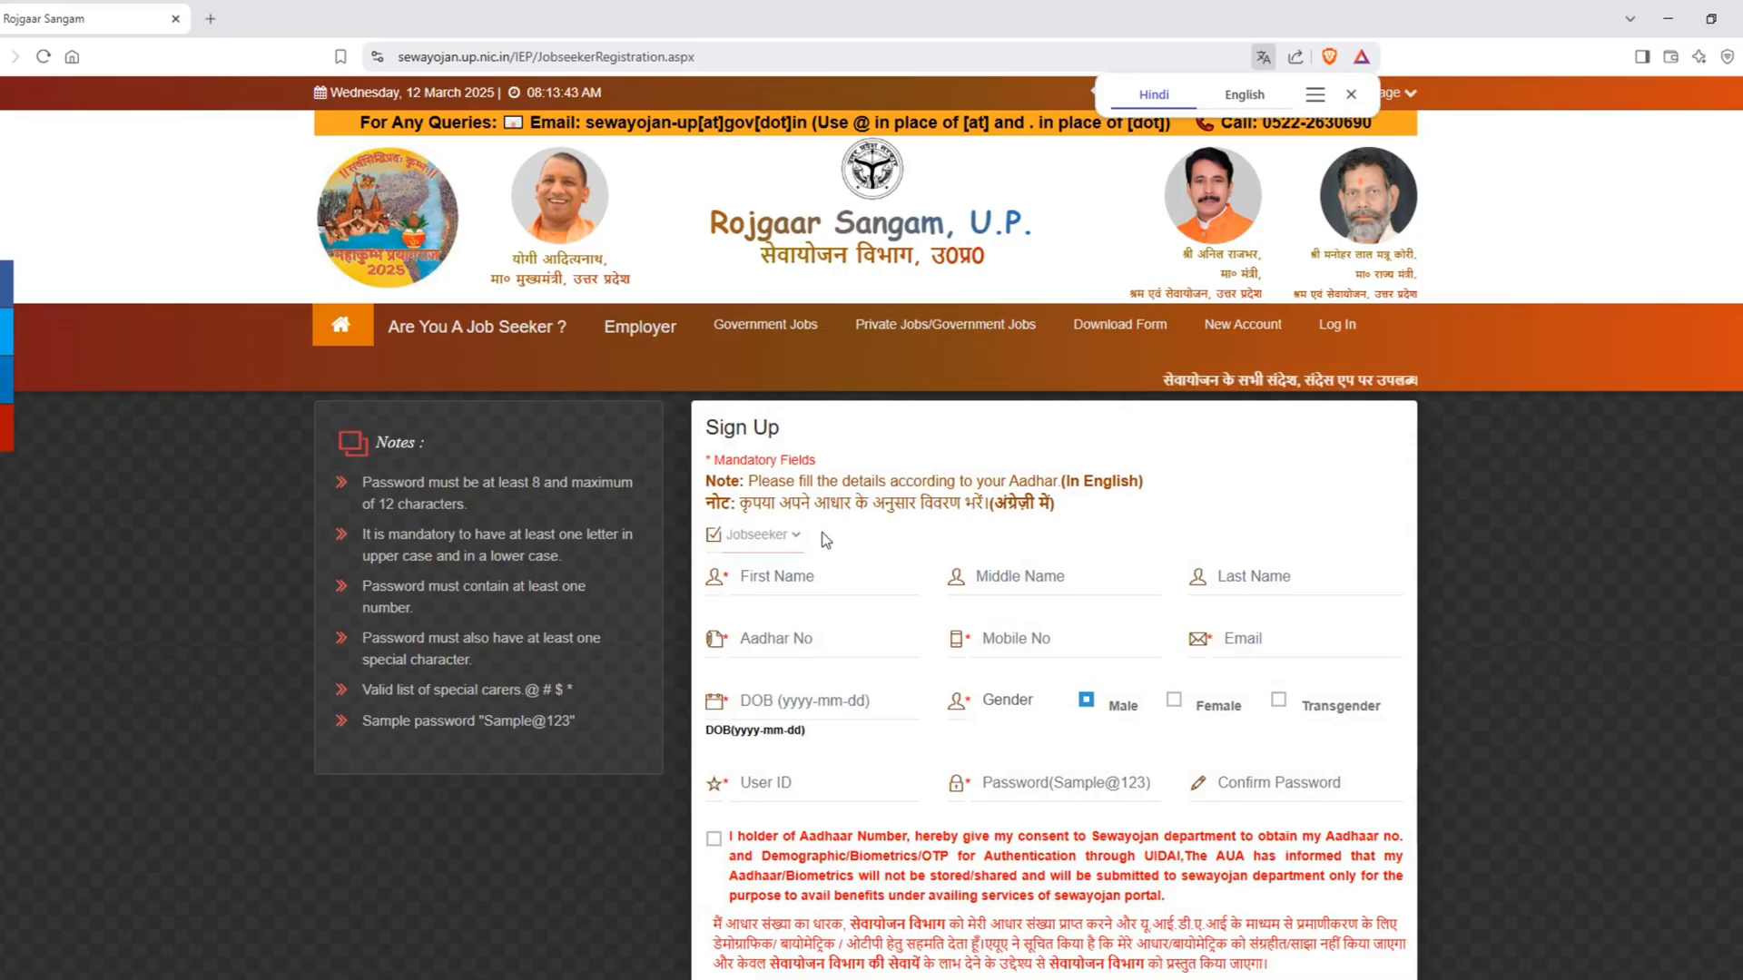
{"action": "left_click", "coordinate": [778, 575]}
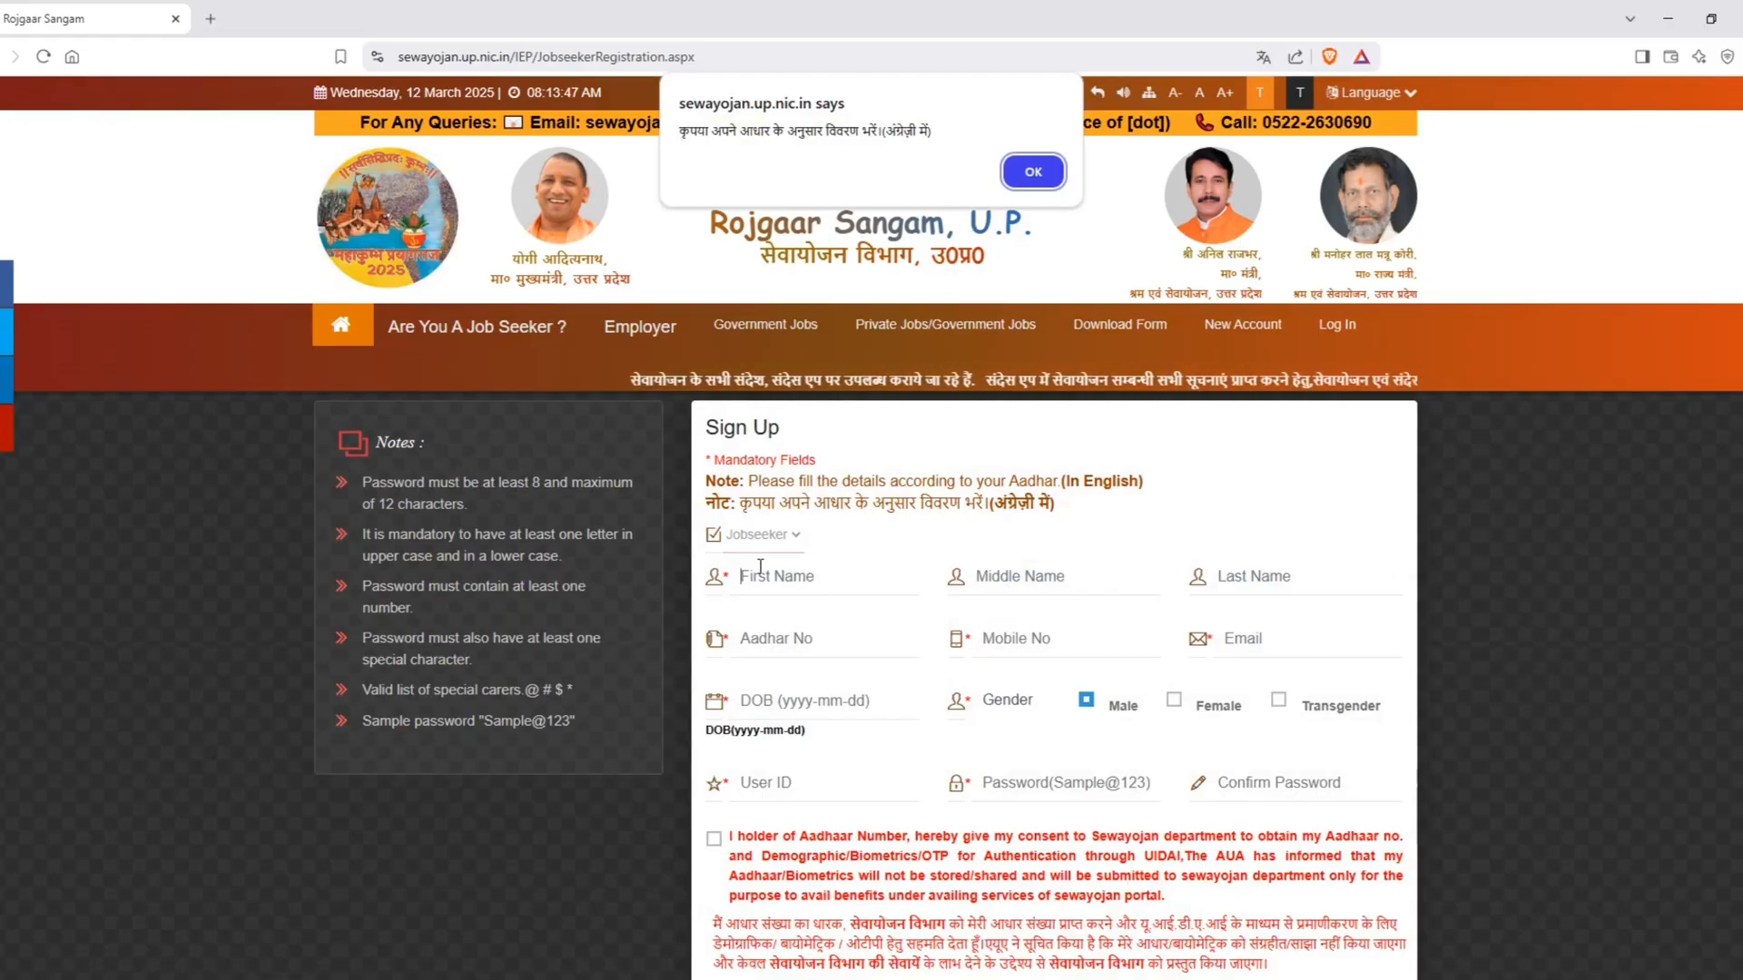
{"action": "left_click", "coordinate": [1033, 171]}
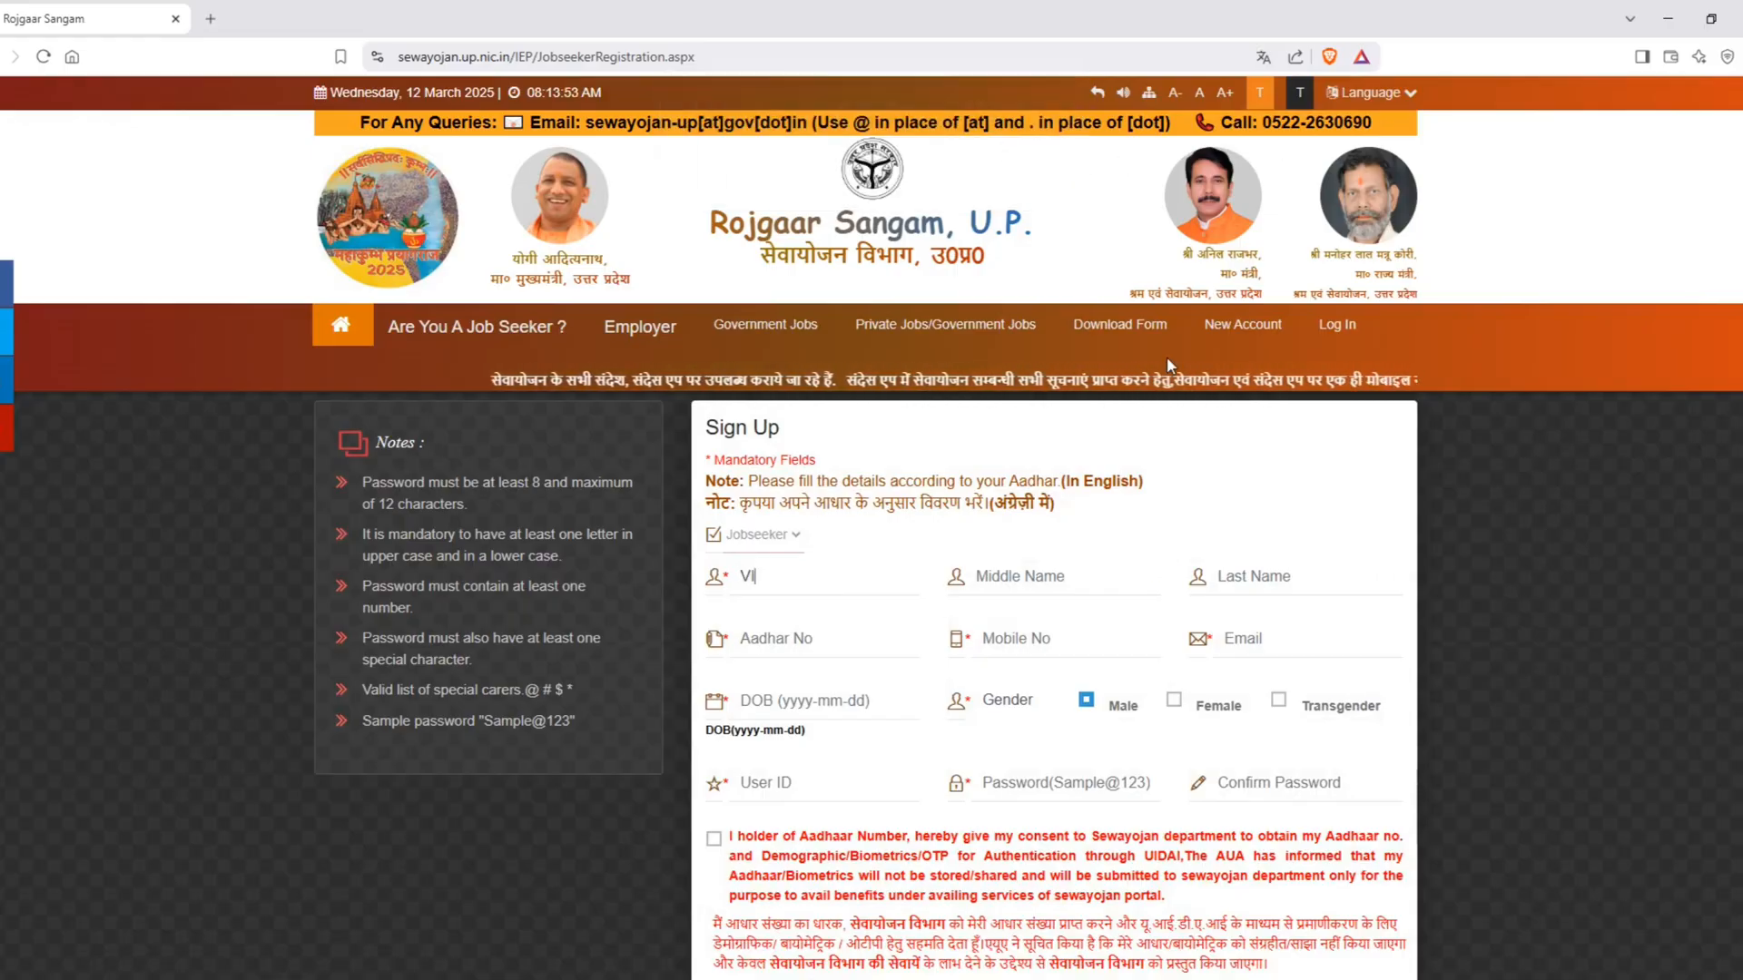
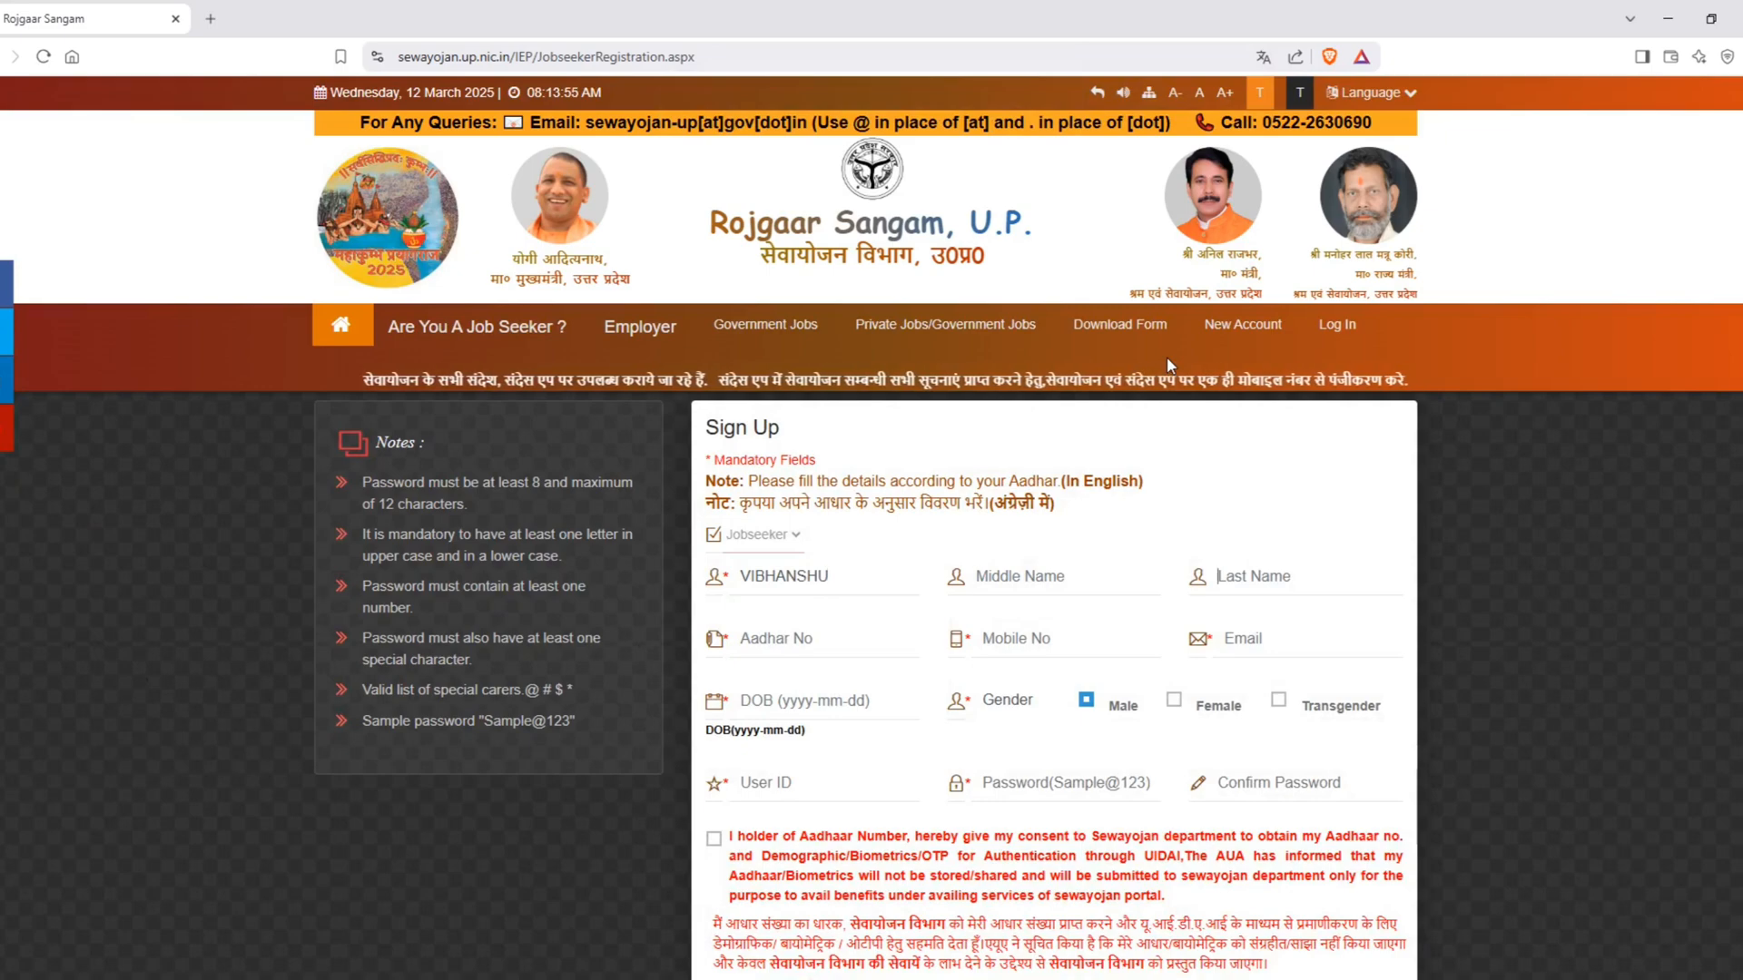
Step: Enter the applicant's first name and last name in the sign-up form, leaving the middle name blank
{"action": "key", "text": "Tab"}
{"action": "key", "text": "Tab"}
{"action": "key", "text": "Tab"}
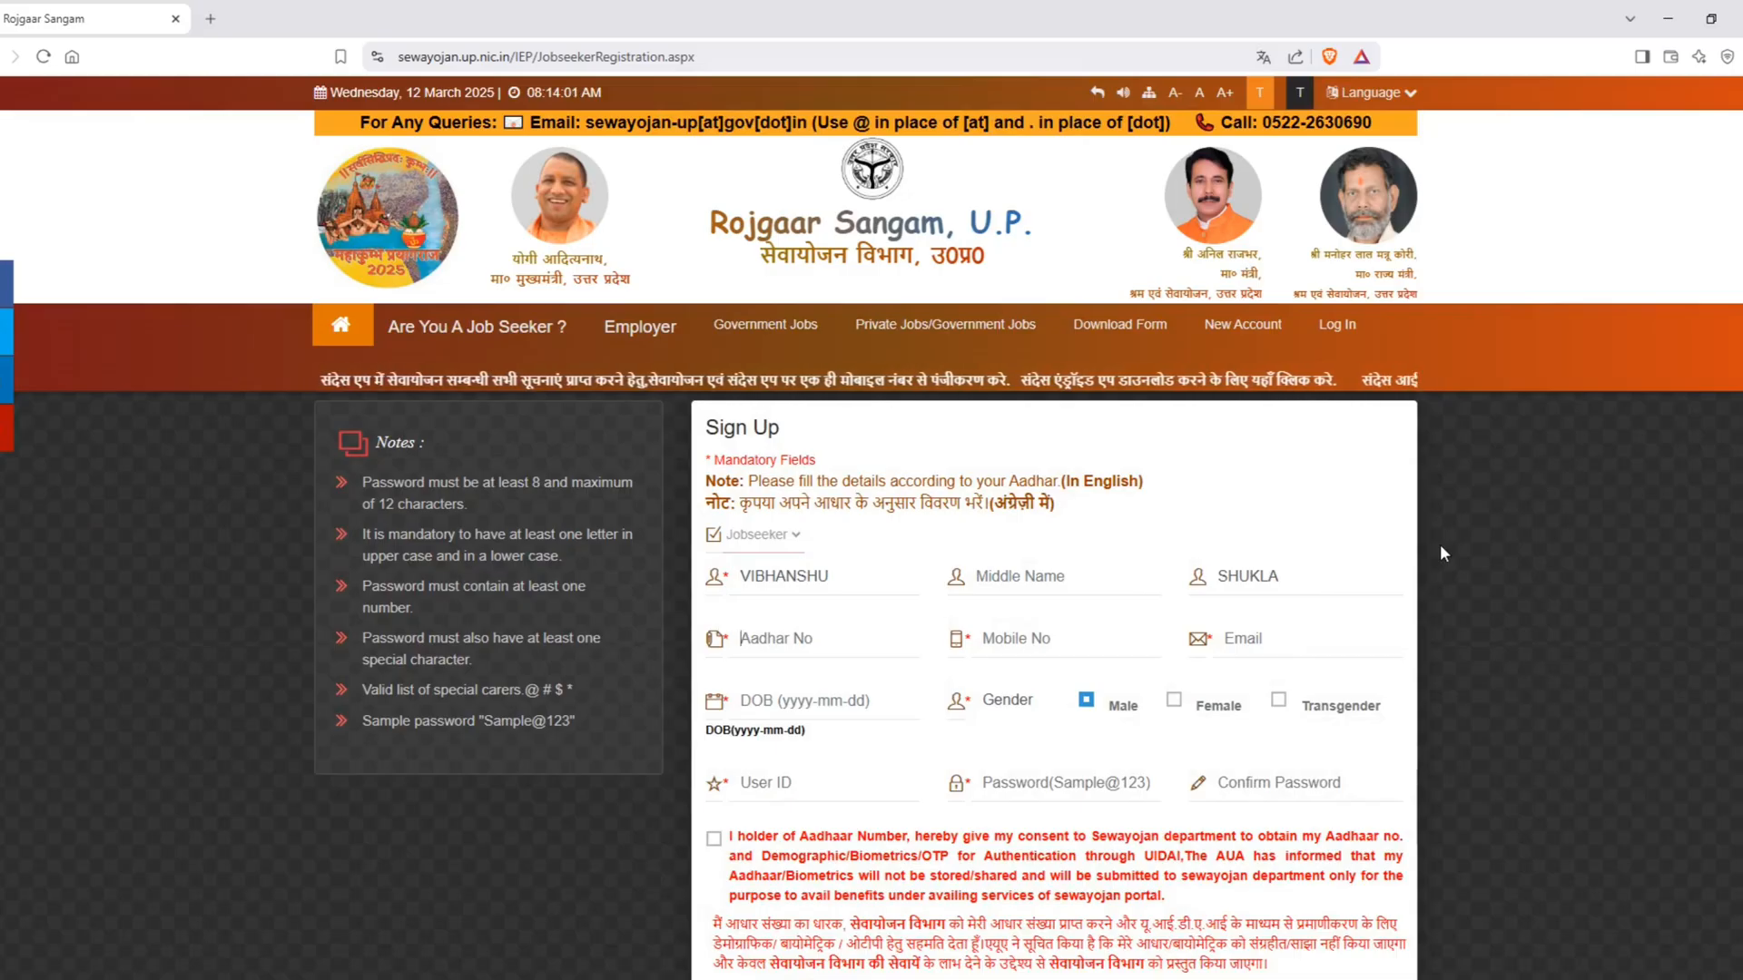
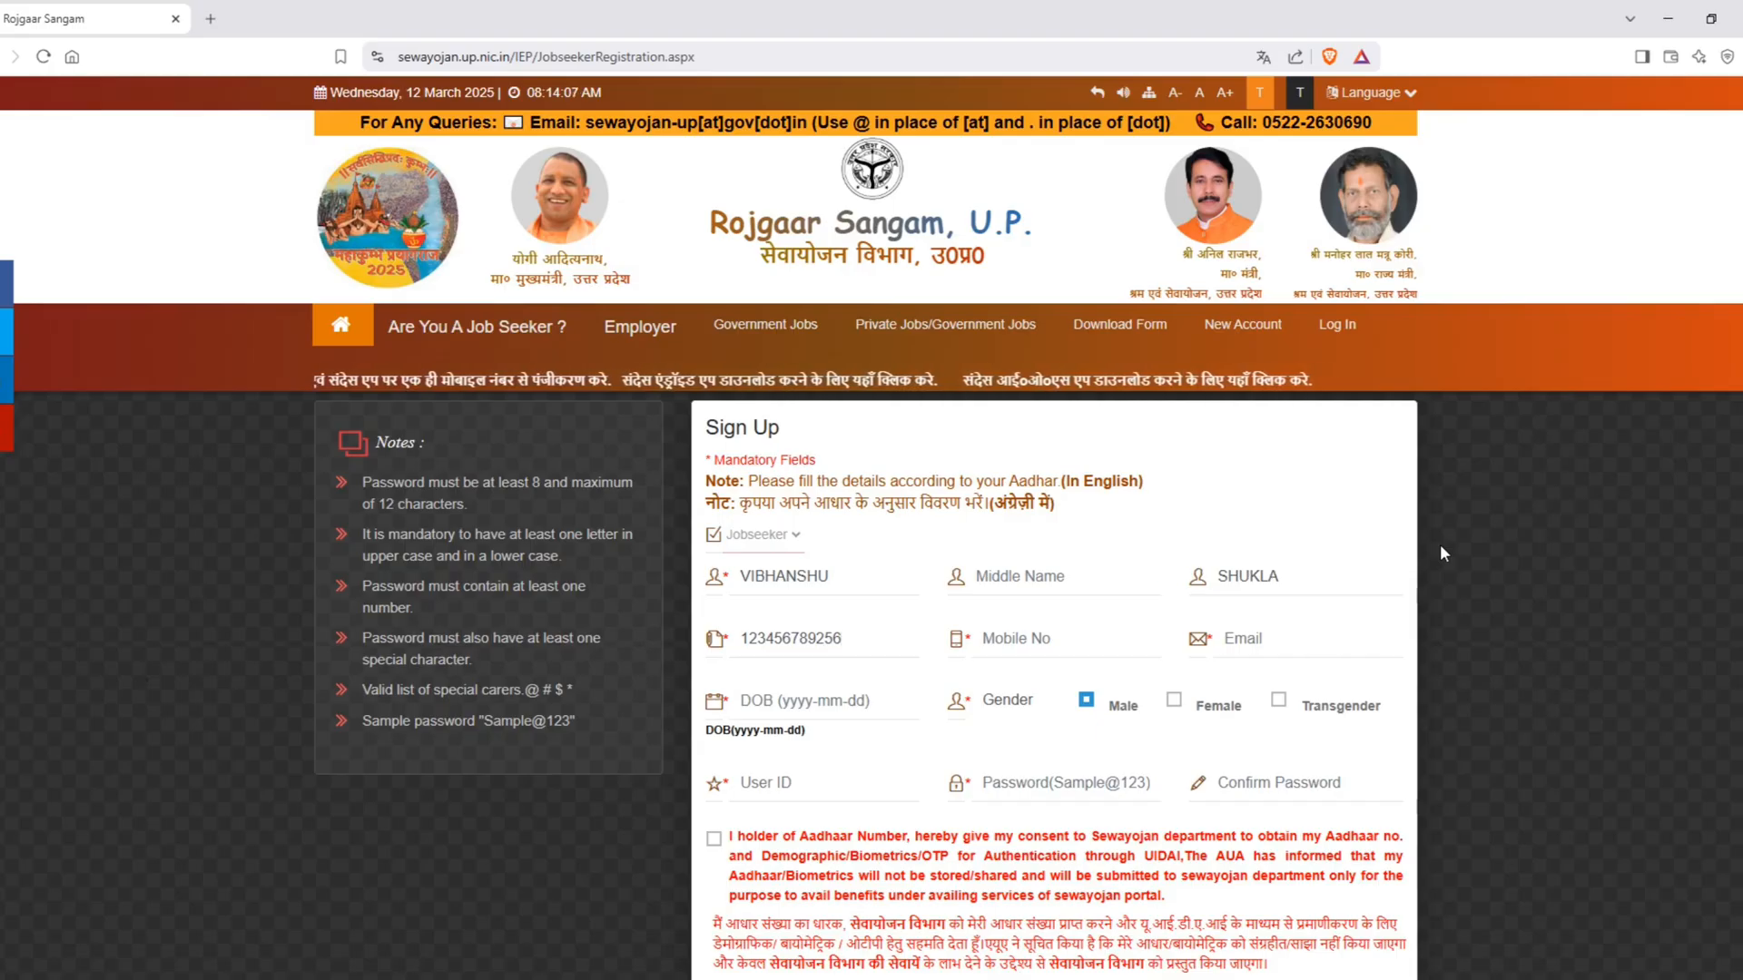
Step: Fill in the applicant's Aadhaar number and mobile number in the sign-up form
{"action": "scroll", "coordinate": [1443, 553], "scroll_direction": "down", "scroll_amount": 5}
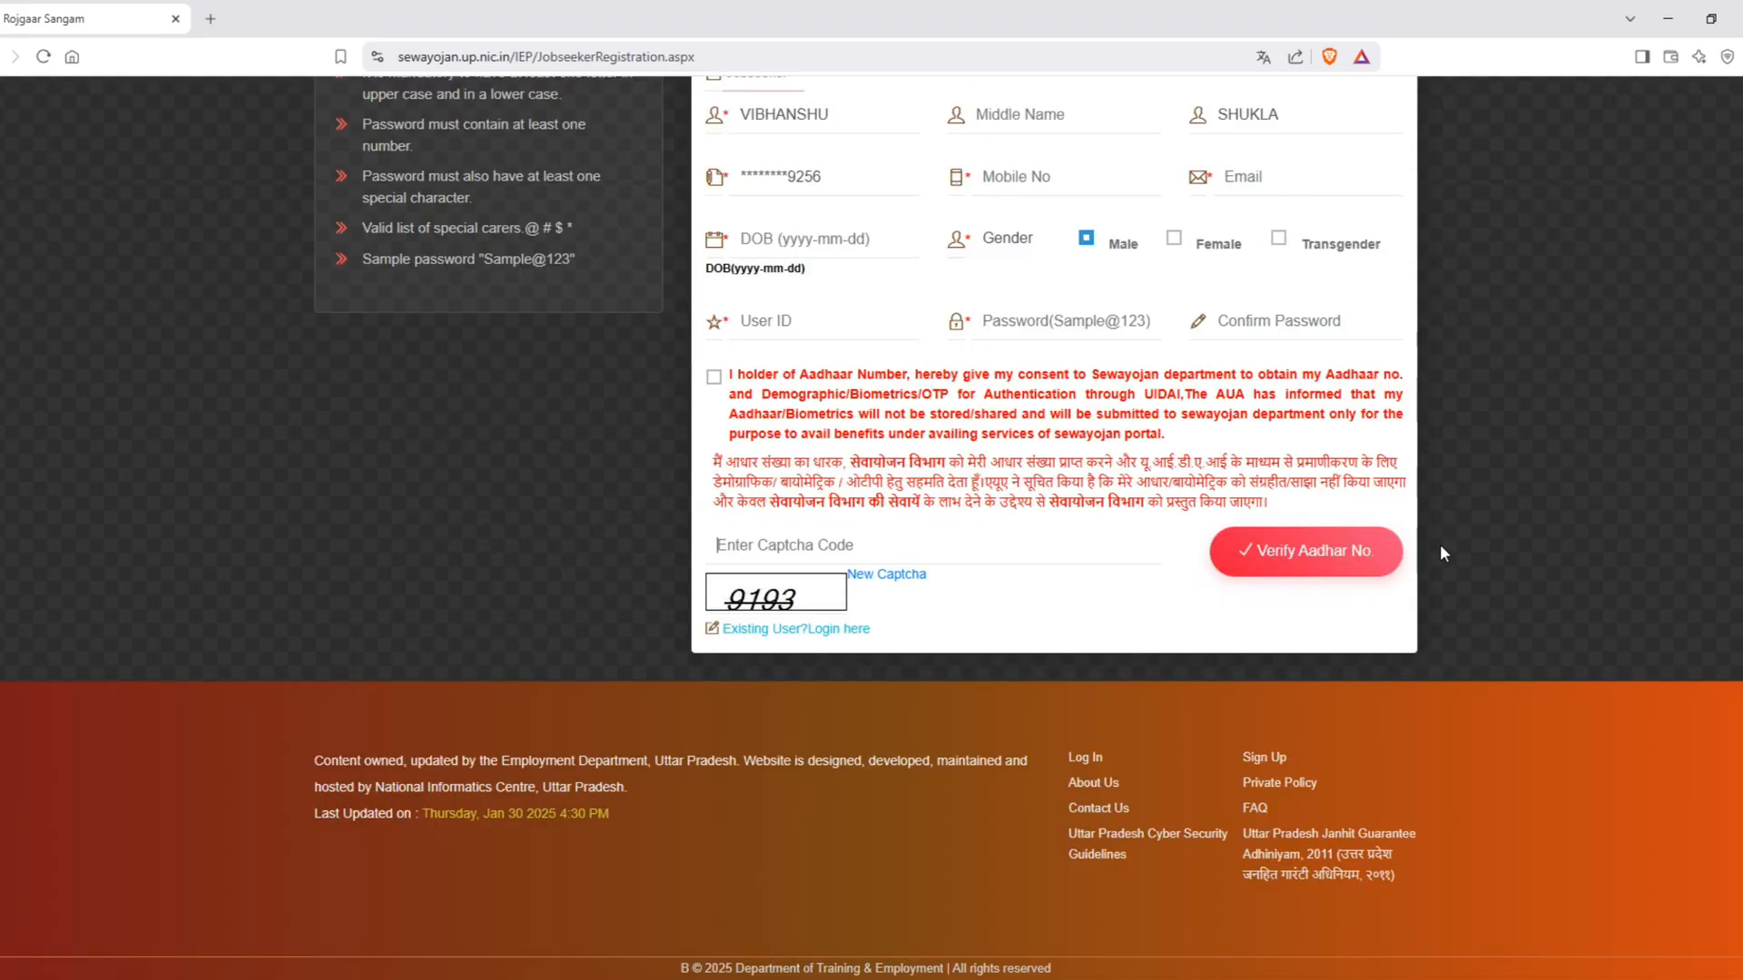
{"action": "scroll", "coordinate": [1056, 332], "scroll_direction": "up", "scroll_amount": 3}
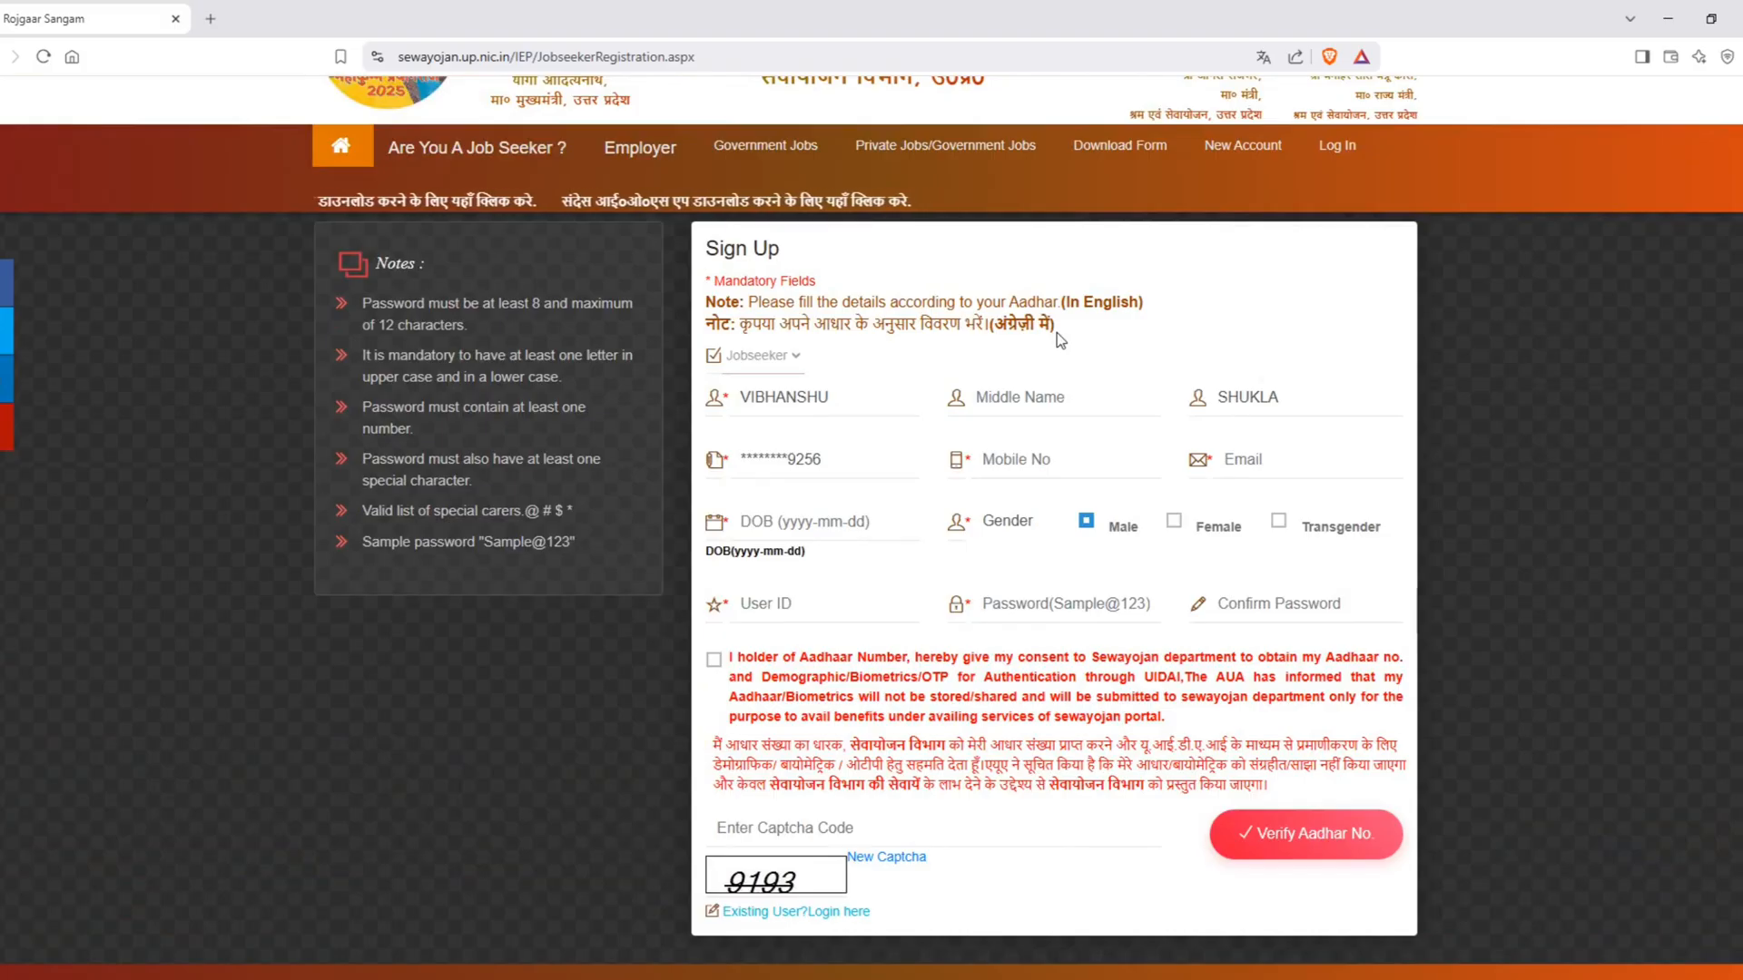
{"action": "type", "text": "1234567891"}
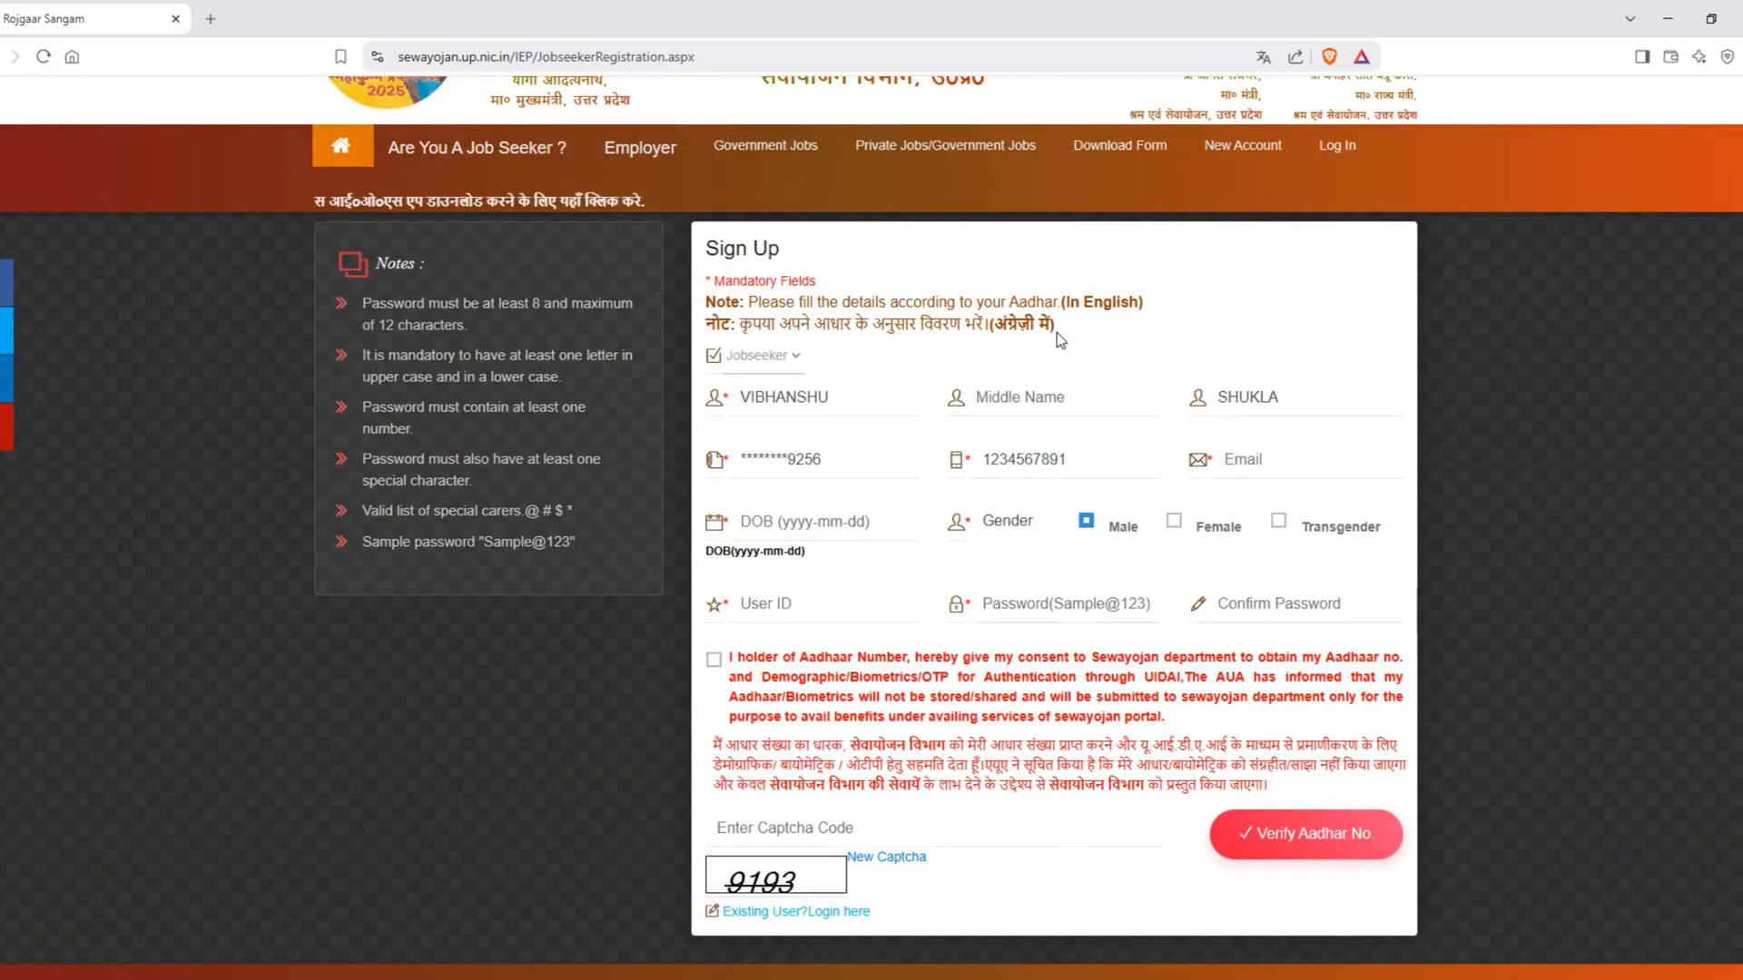
{"action": "key", "text": "Tab"}
Step: Fill in the applicant's e-mail address in the sign-up form and correct its ending
{"action": "left_click", "coordinate": [1026, 186]}
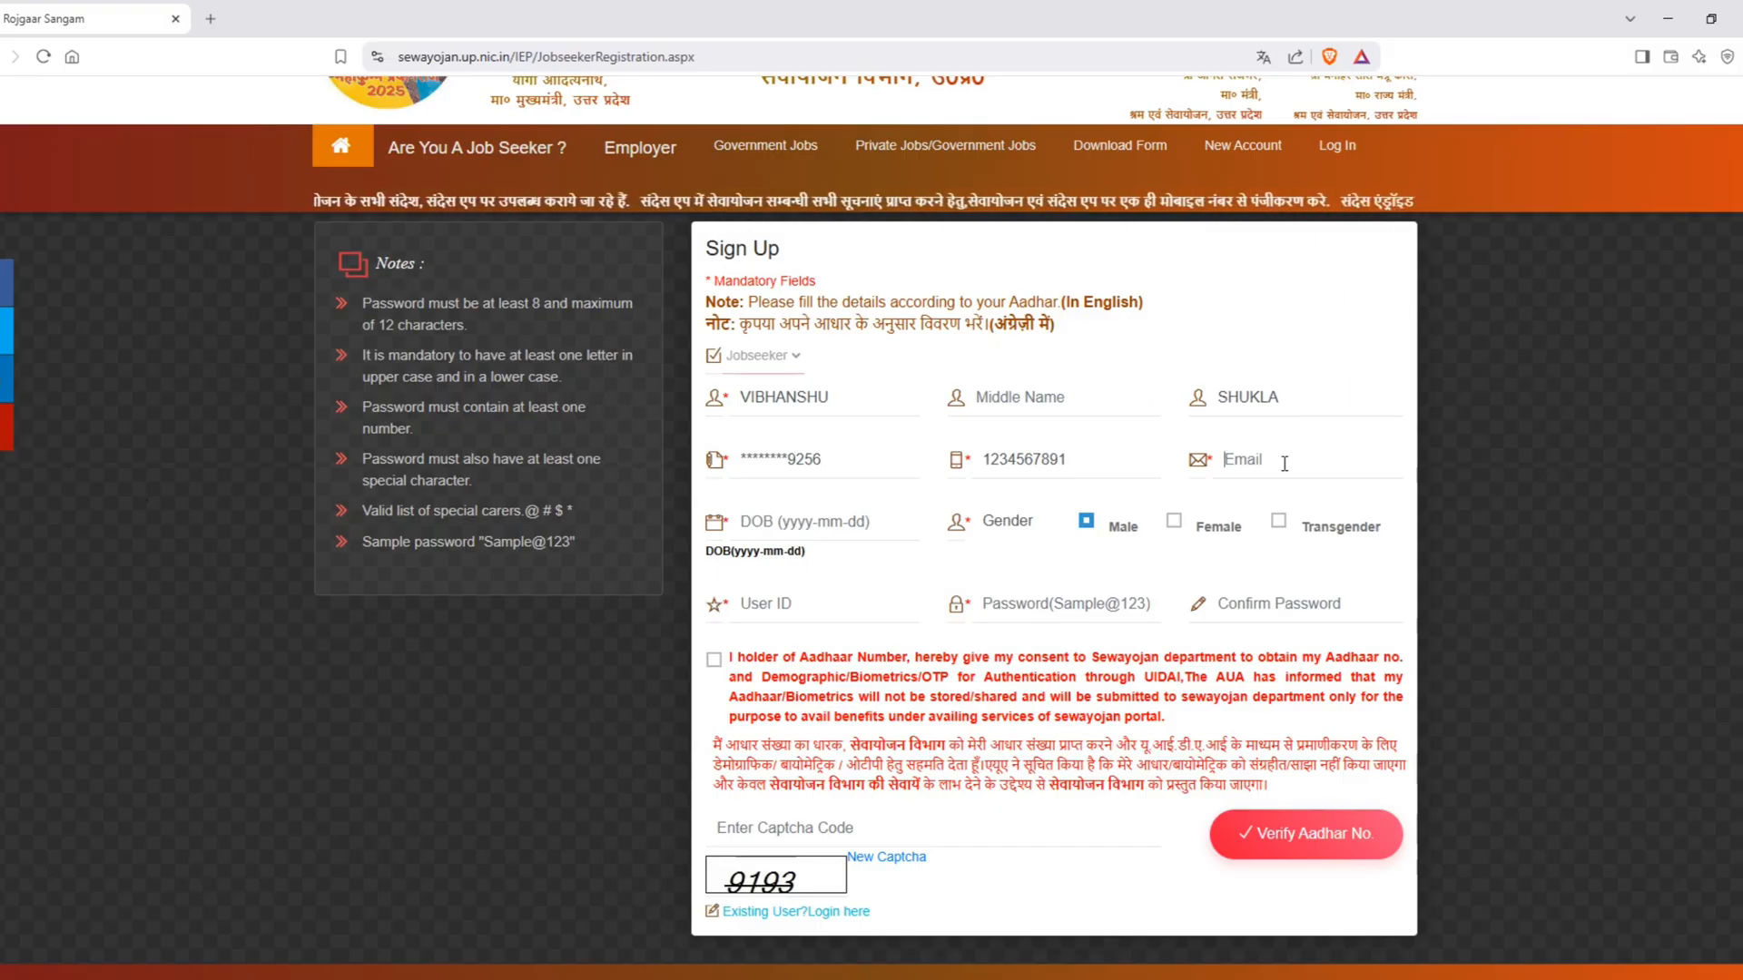
{"action": "left_click", "coordinate": [1284, 461]}
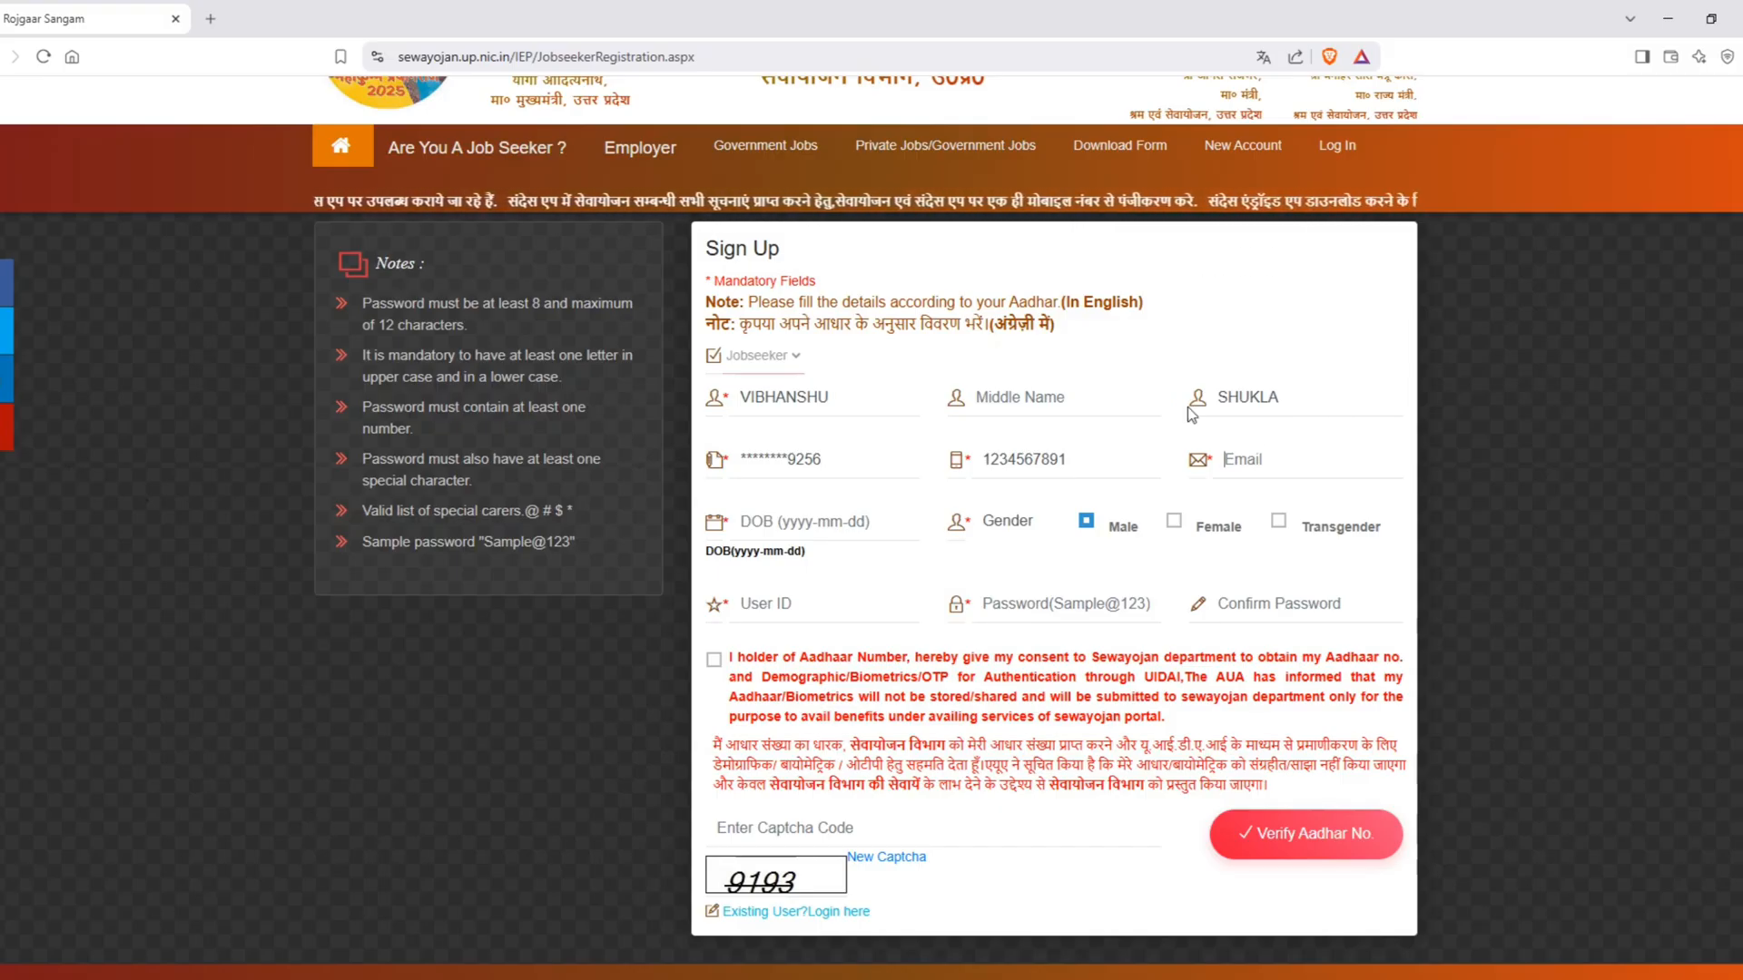
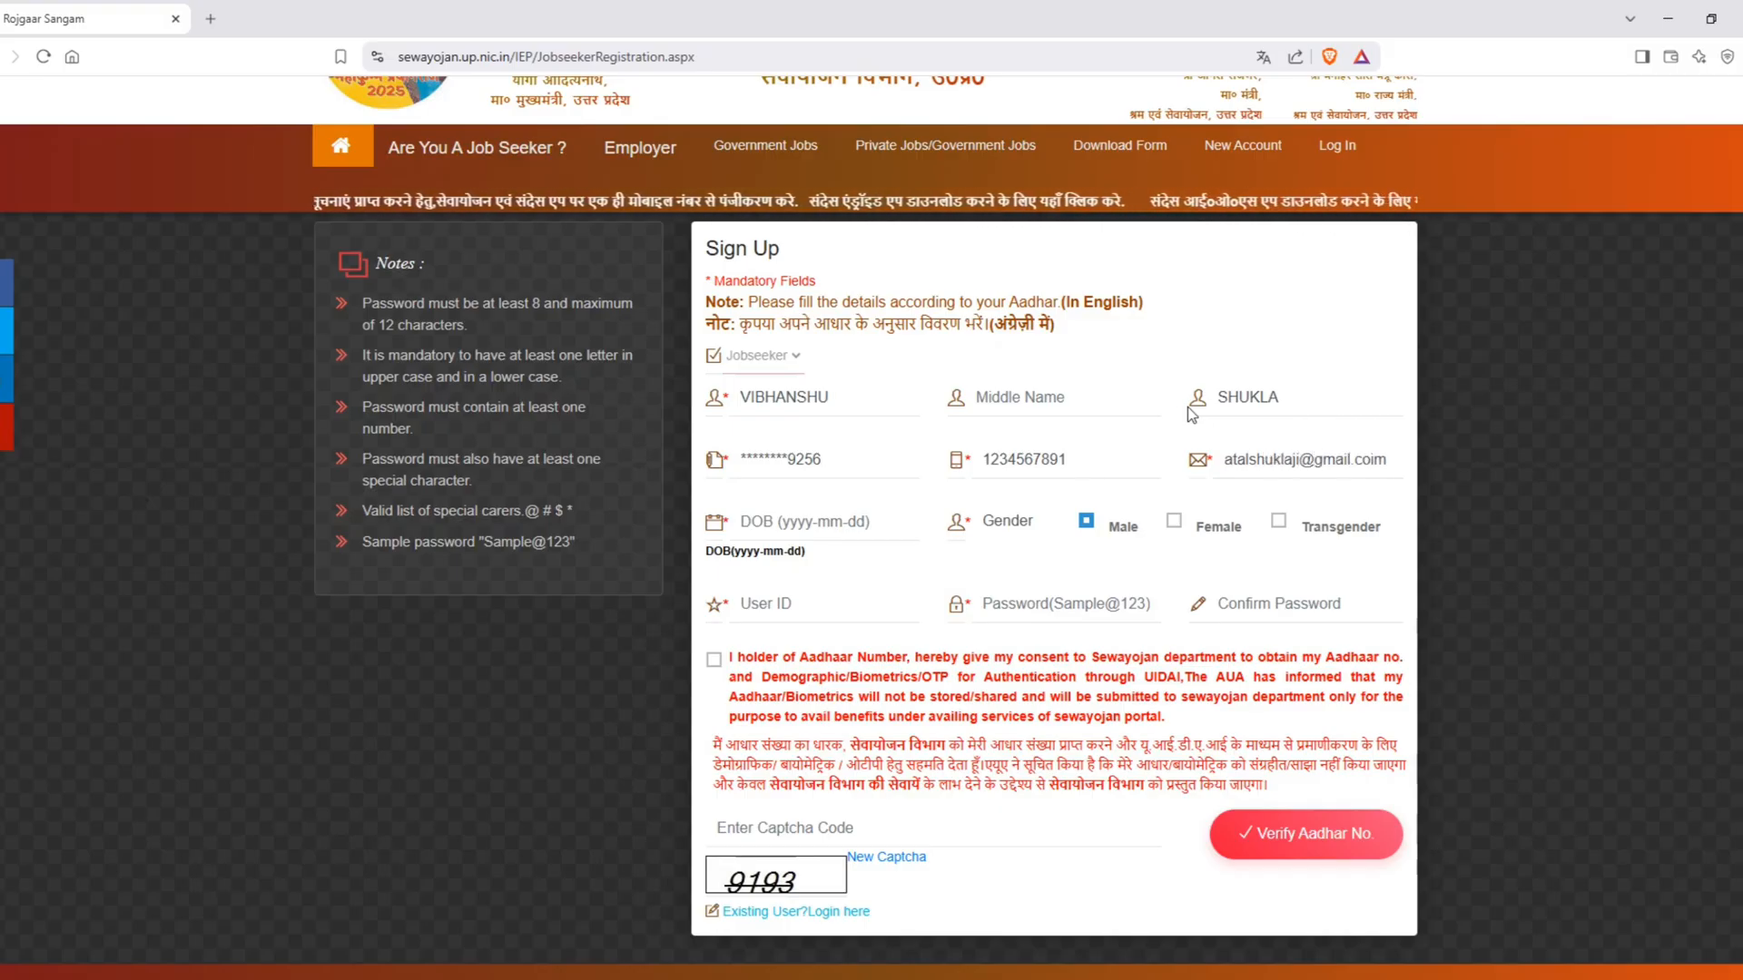
{"action": "type", "text": "m"}
{"action": "key", "text": "Tab"}
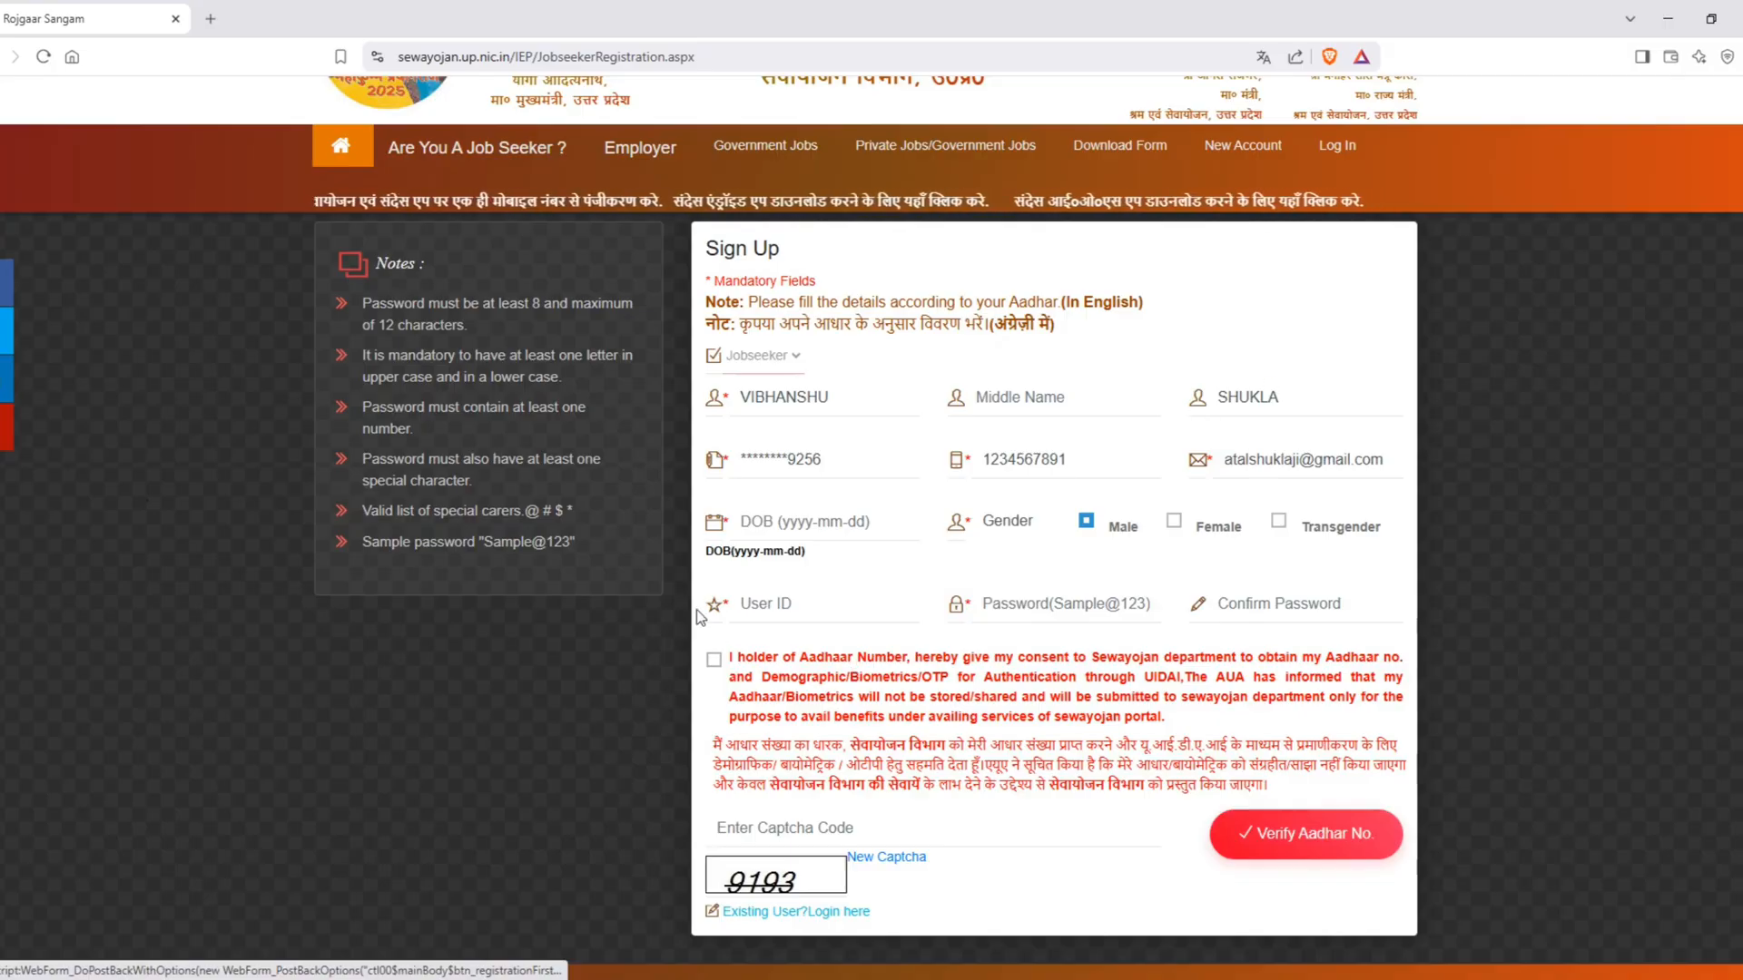
Step: Choose the applicant's date of birth from the DOB calendar, setting its year, month and day
{"action": "left_click", "coordinate": [792, 522]}
{"action": "left_click", "coordinate": [871, 563]}
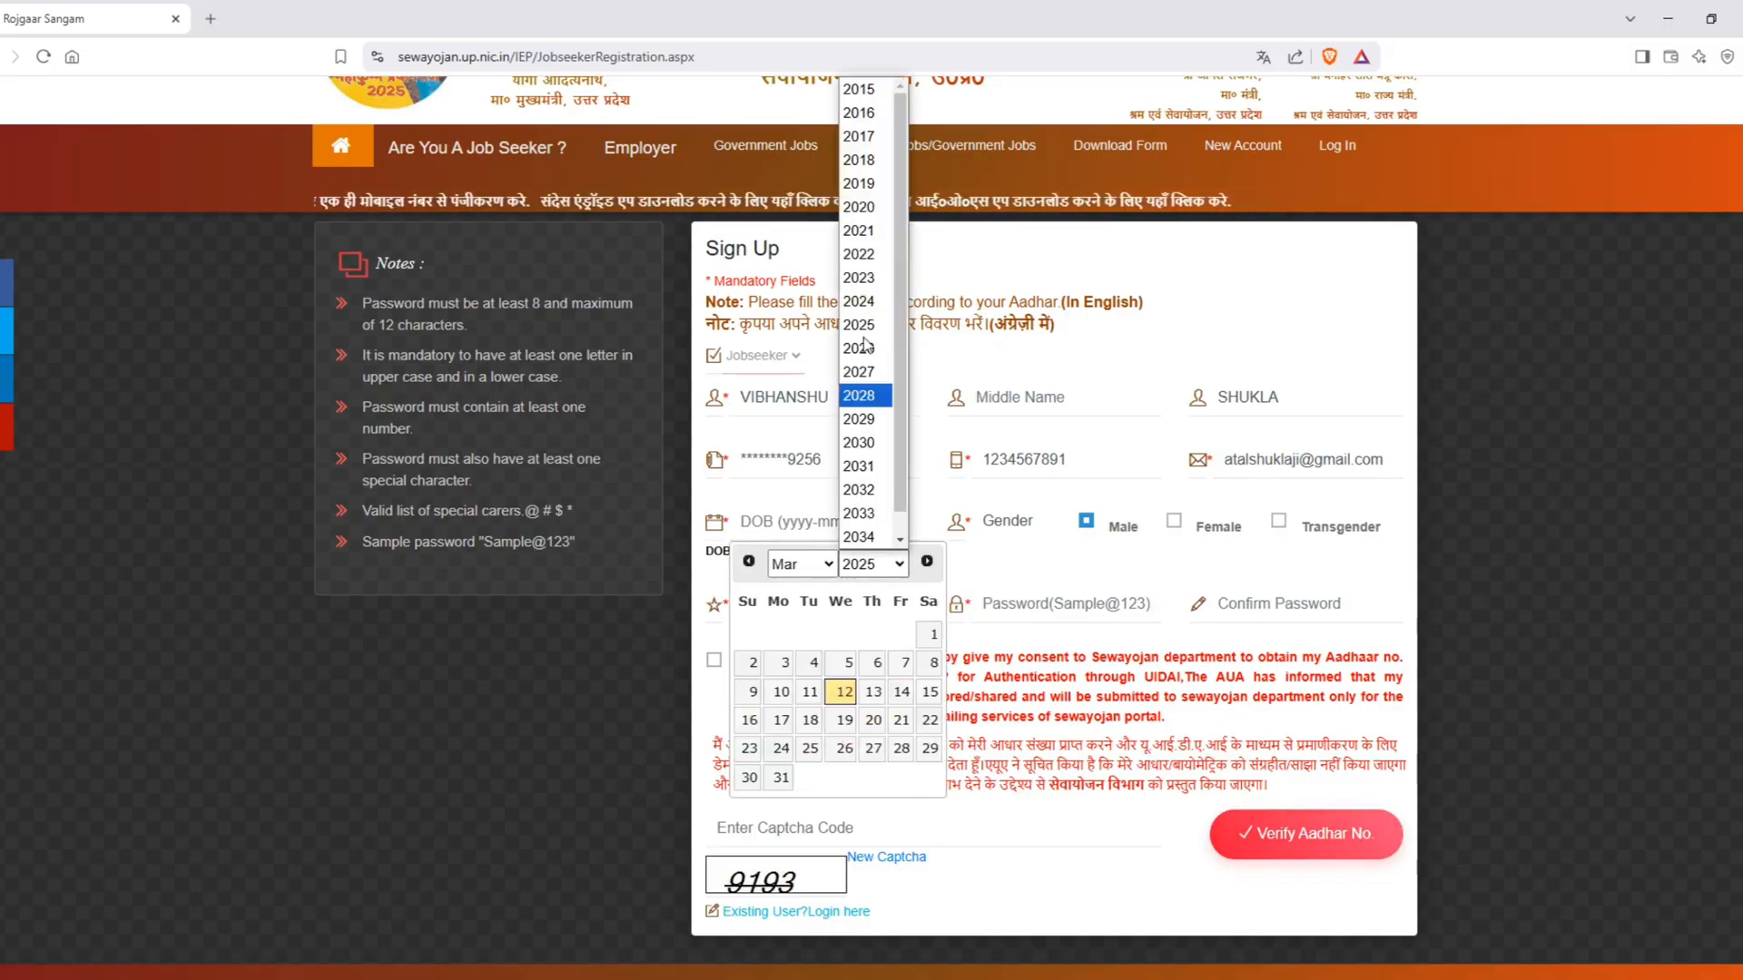
{"action": "left_click", "coordinate": [858, 89]}
{"action": "left_click", "coordinate": [872, 564]}
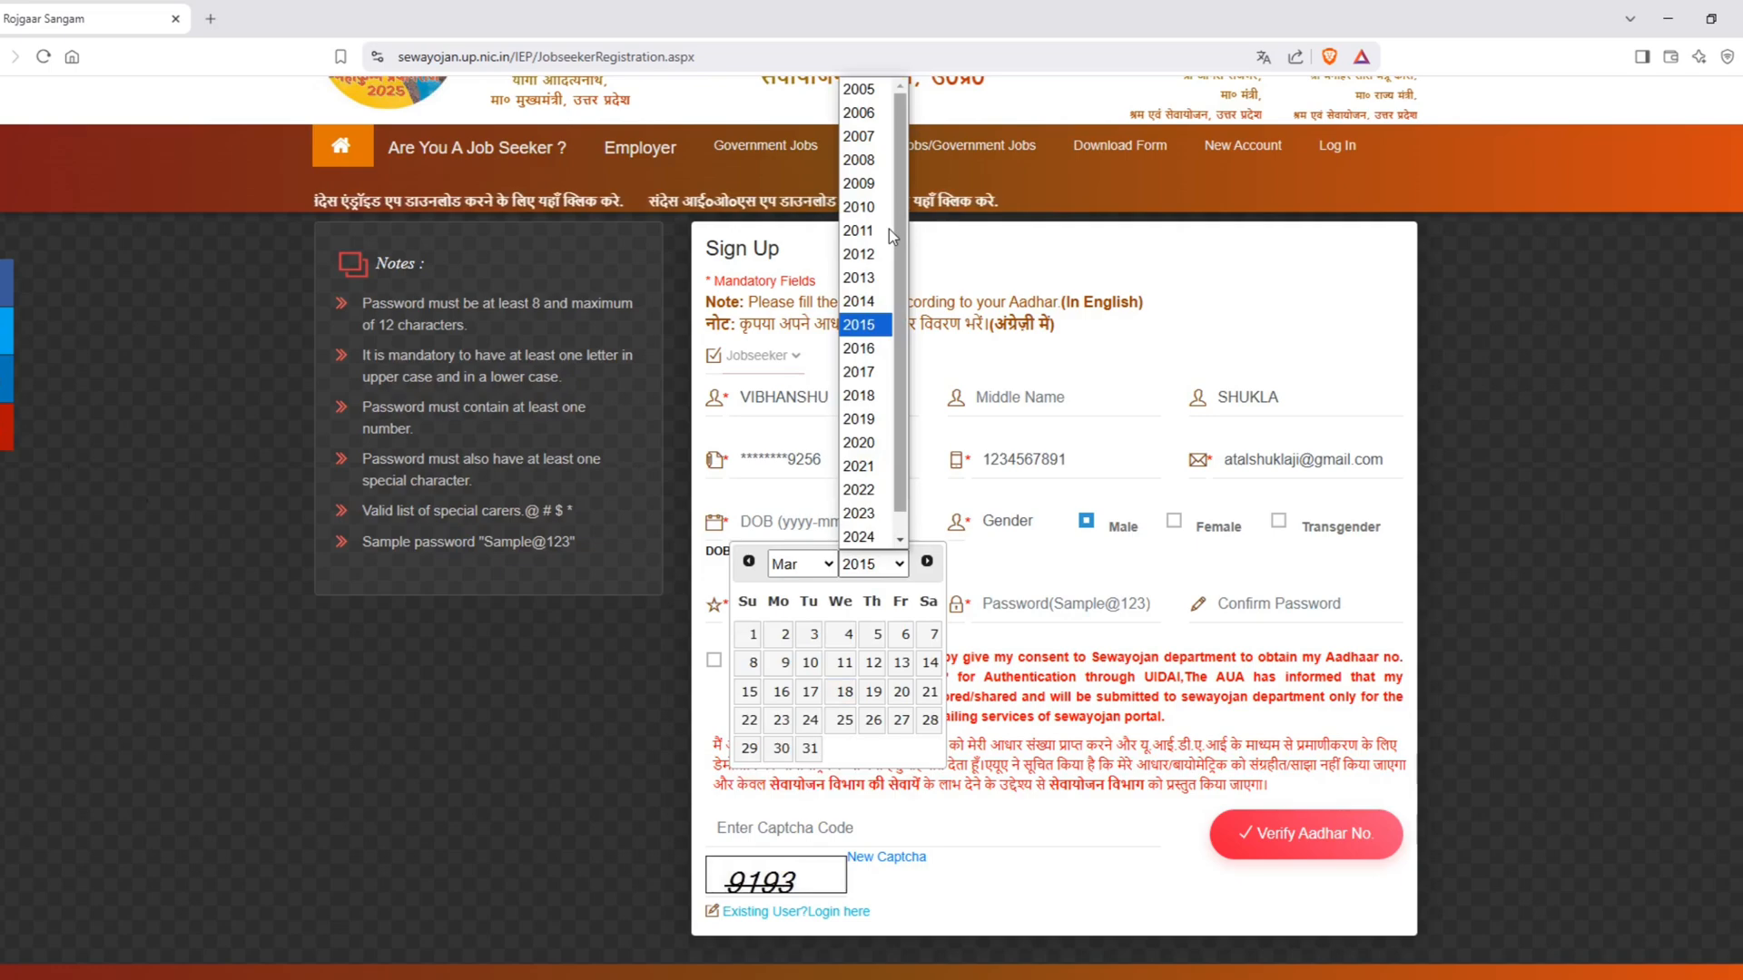
{"action": "left_click", "coordinate": [861, 136]}
{"action": "left_click", "coordinate": [884, 565]}
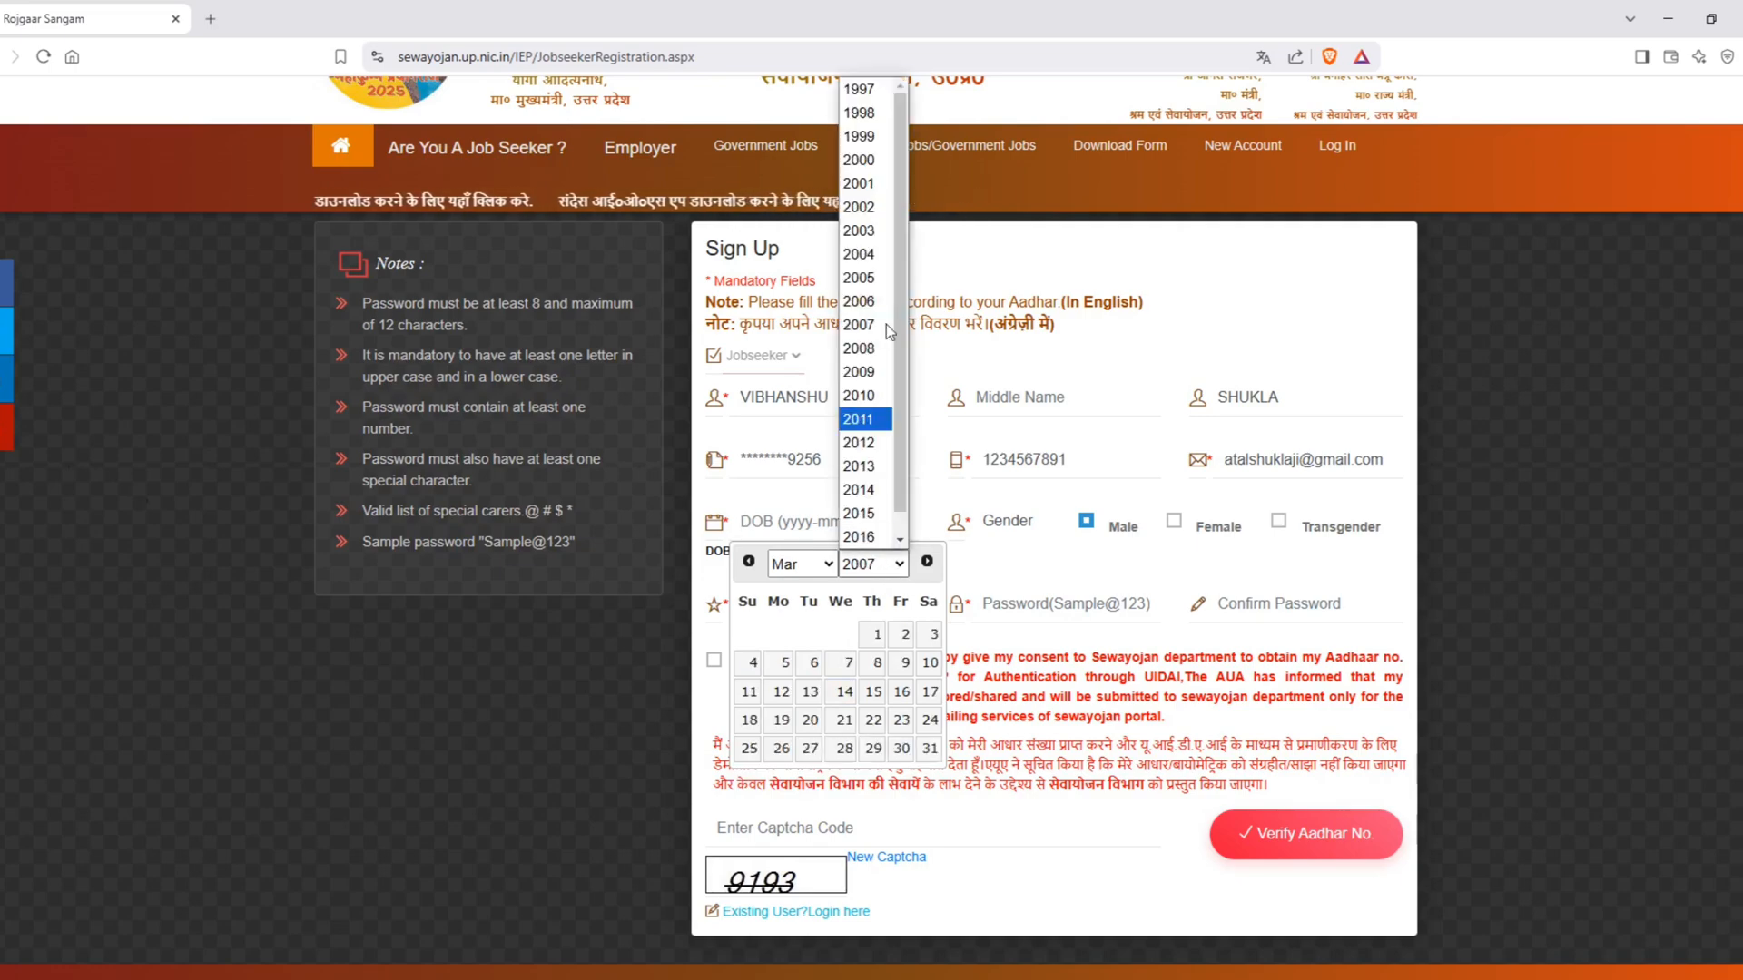
{"action": "left_click", "coordinate": [858, 89]}
{"action": "left_click", "coordinate": [864, 566]}
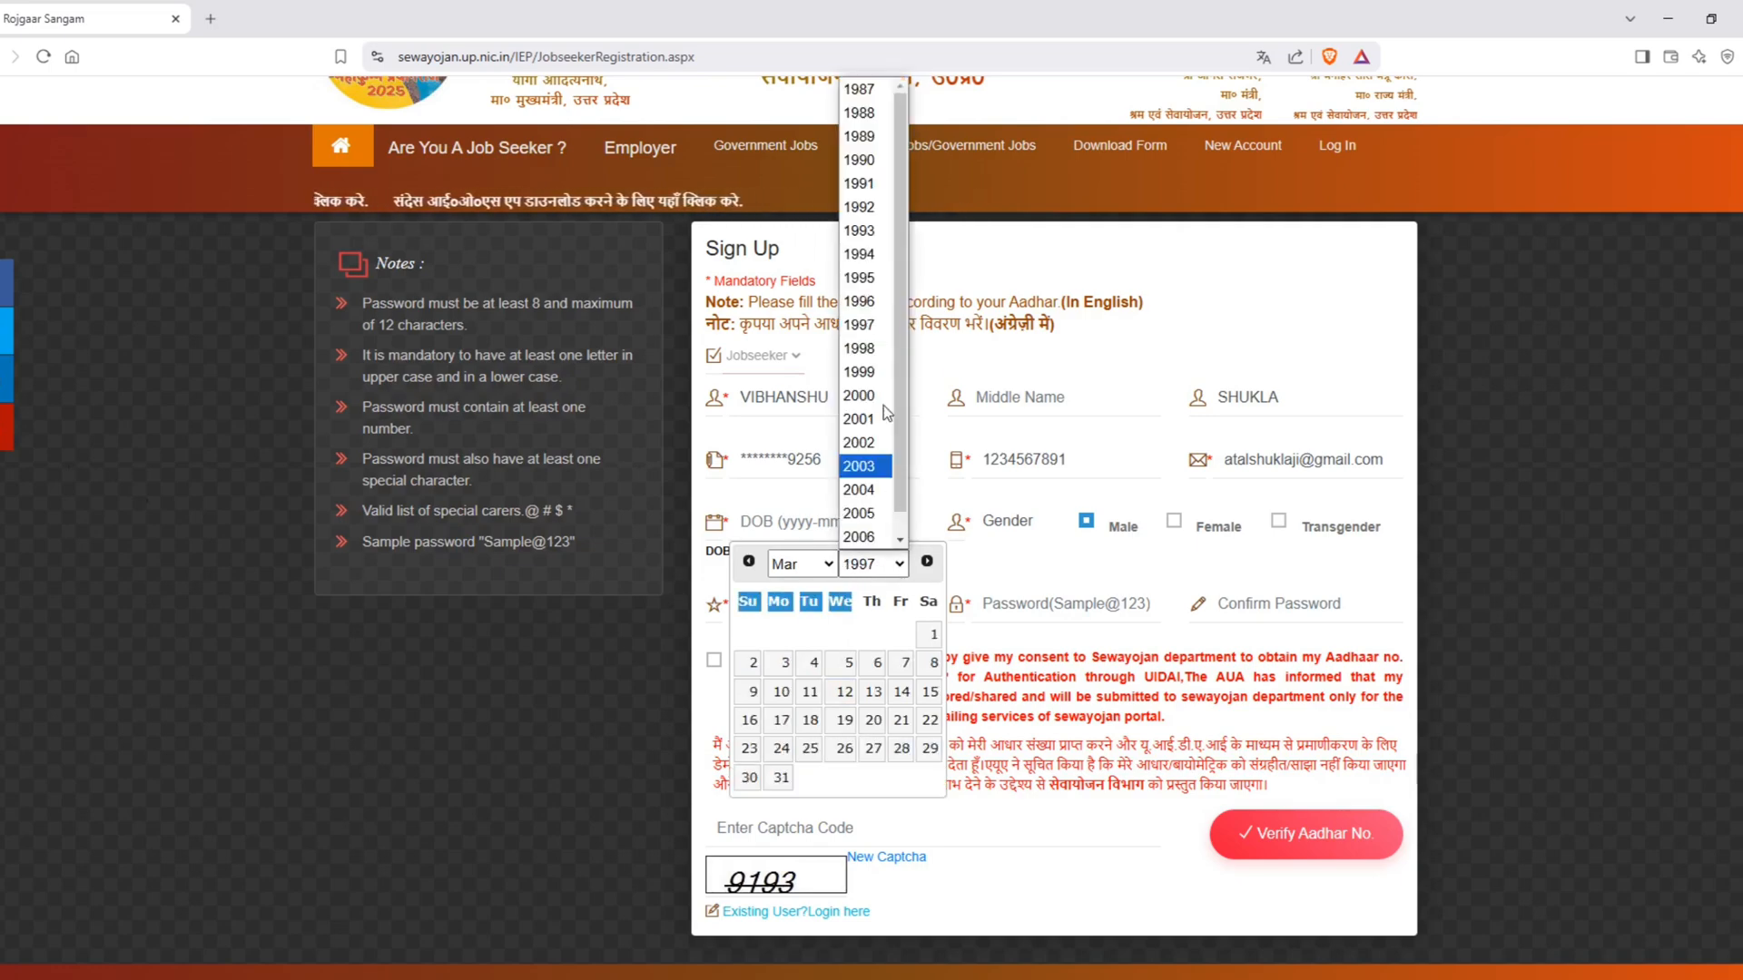
{"action": "left_click", "coordinate": [858, 229]}
{"action": "left_click", "coordinate": [801, 564]}
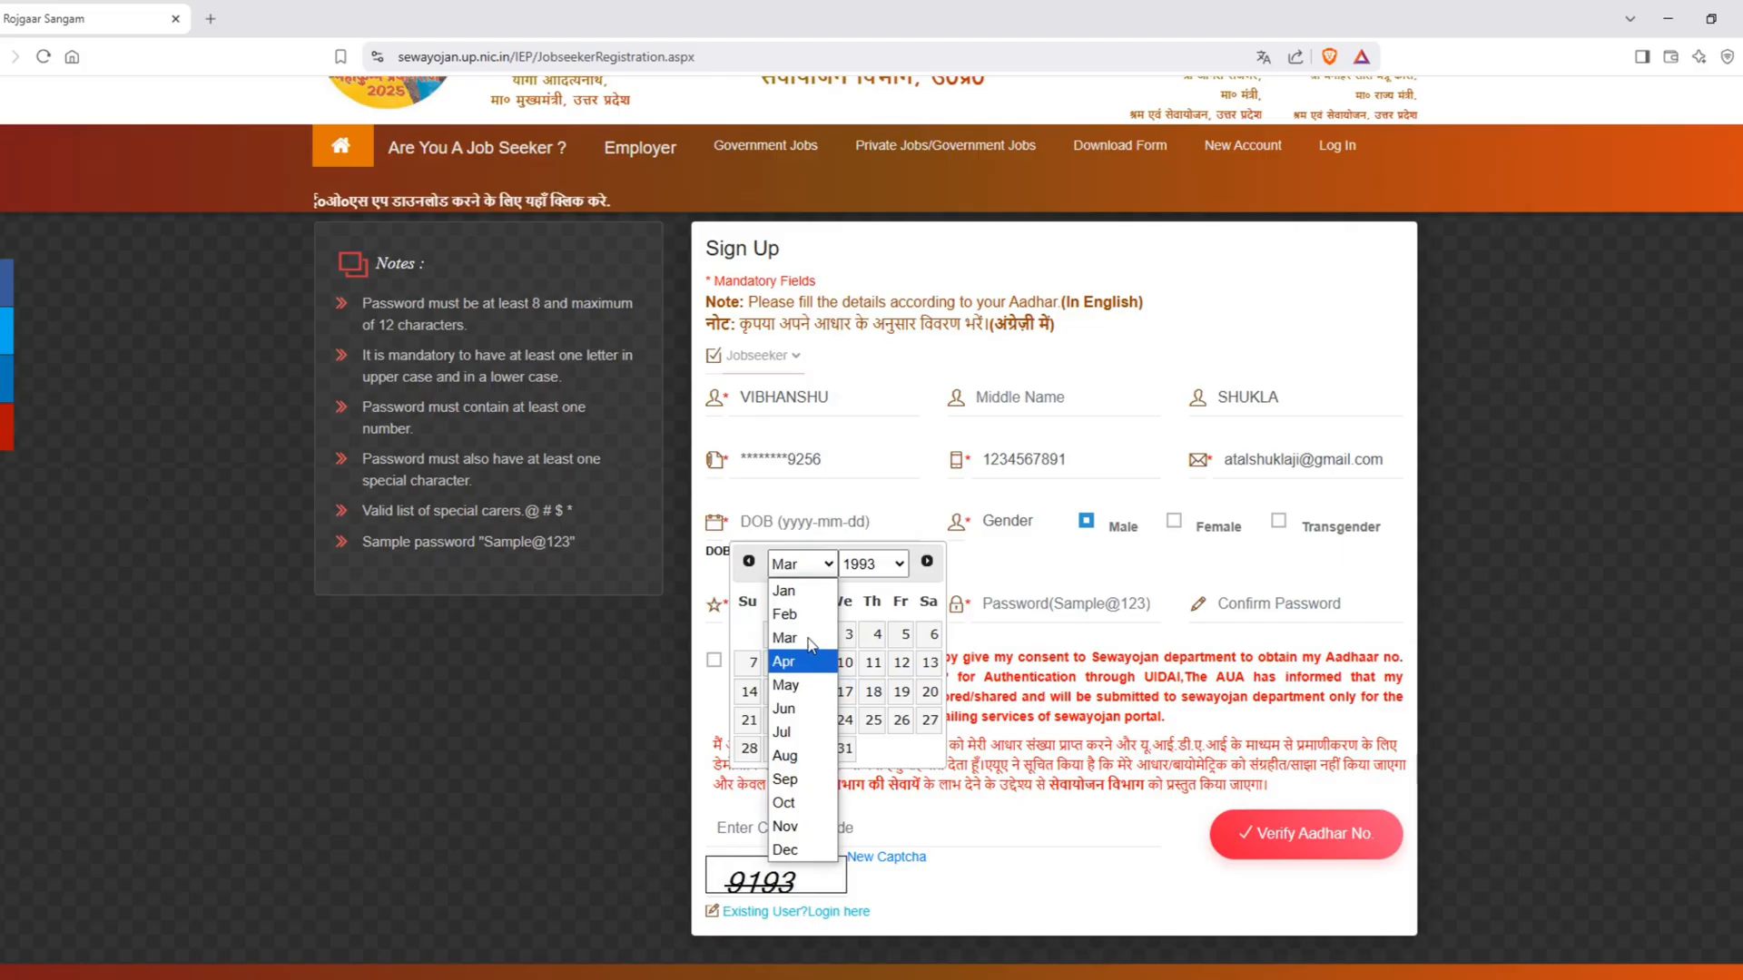
{"action": "left_click", "coordinate": [783, 590]}
{"action": "left_click", "coordinate": [901, 634]}
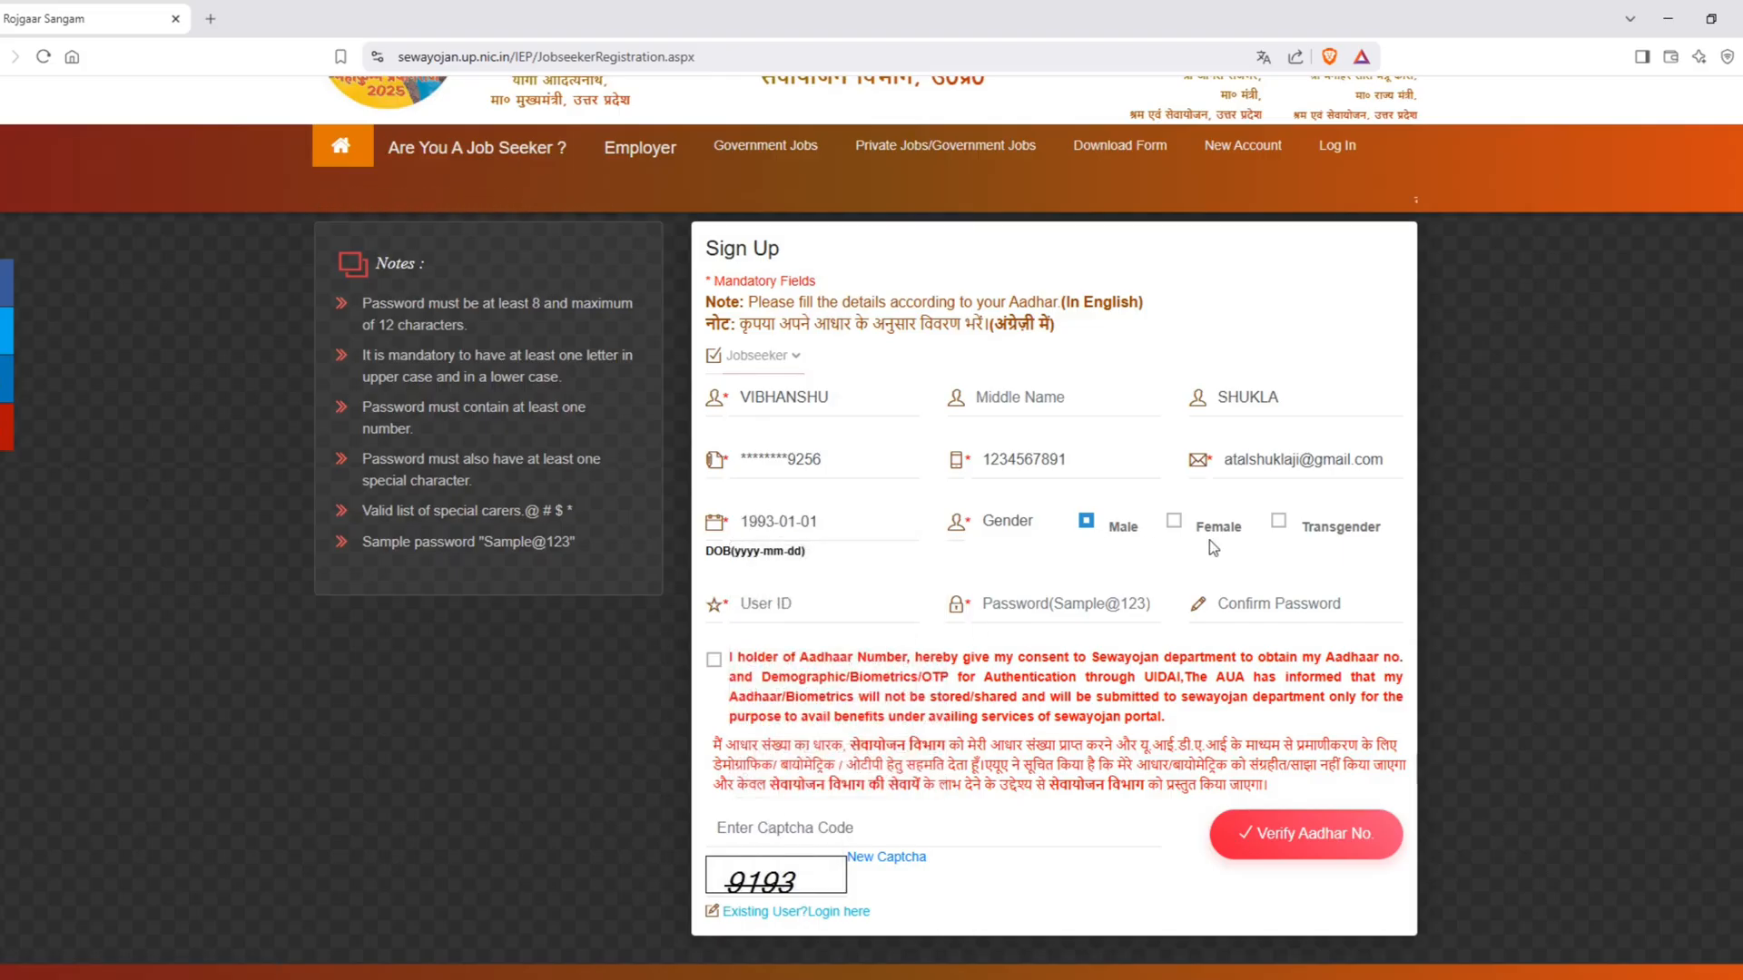
Step: Set the gender to Male and enter a user ID for the new account in the sign-up form
{"action": "left_click", "coordinate": [1173, 521]}
{"action": "left_click", "coordinate": [1086, 523]}
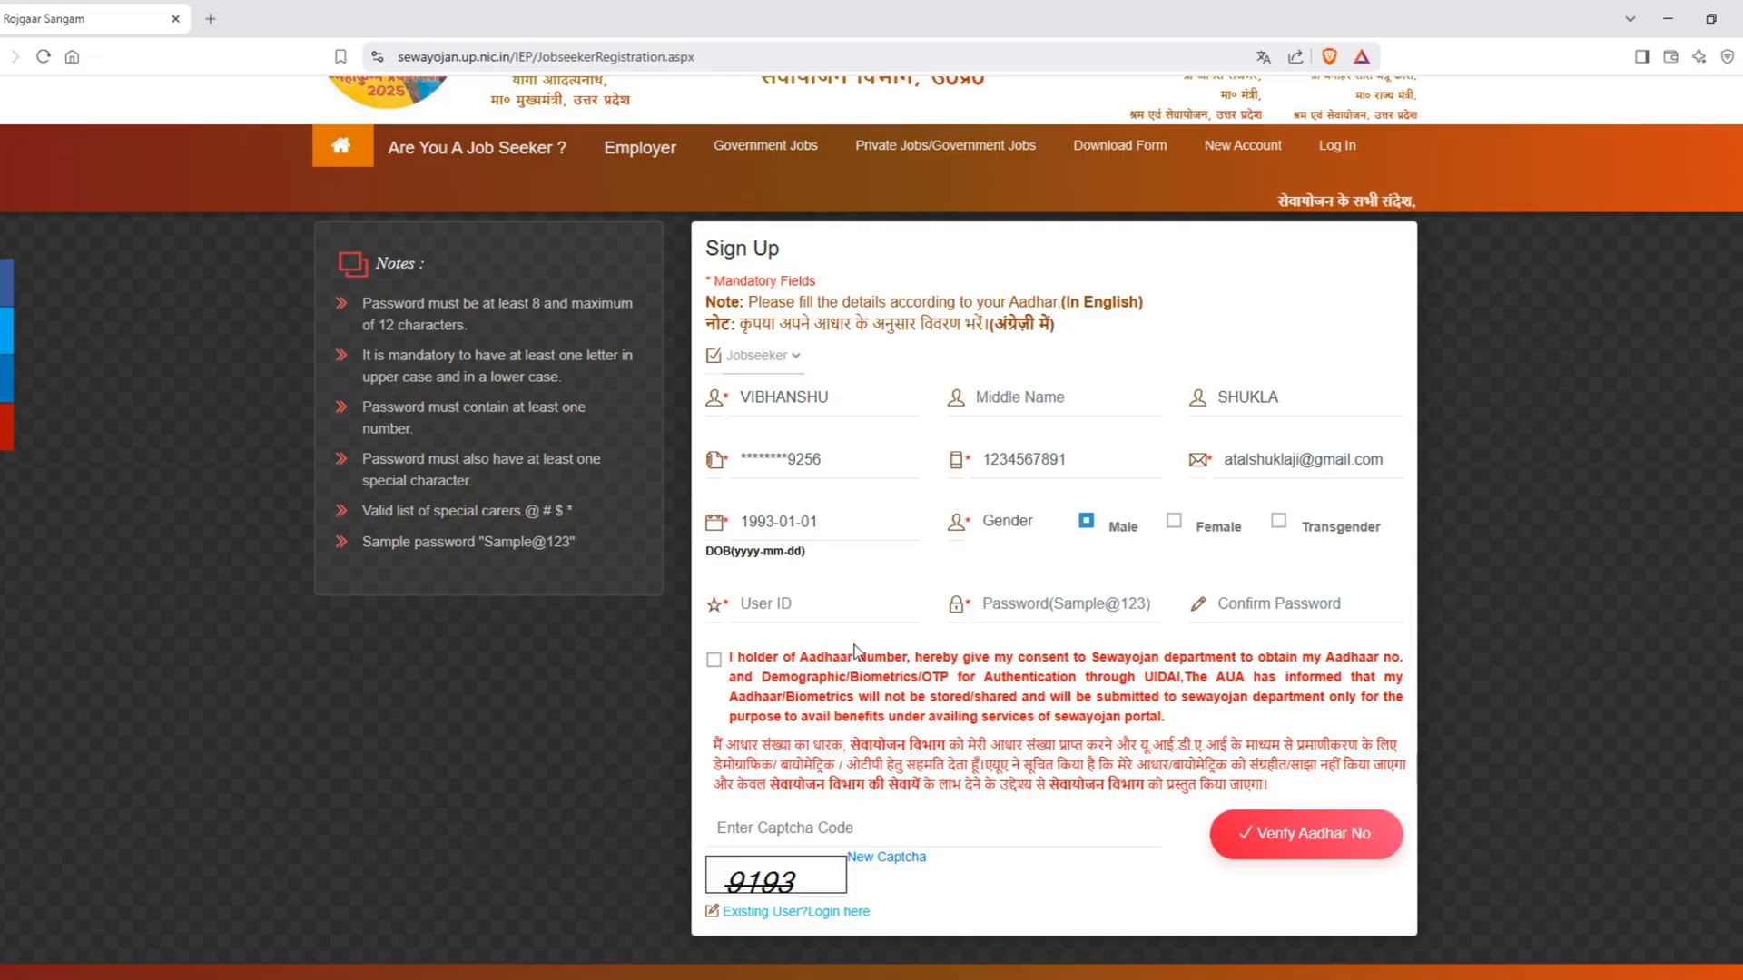
{"action": "left_click", "coordinate": [808, 614]}
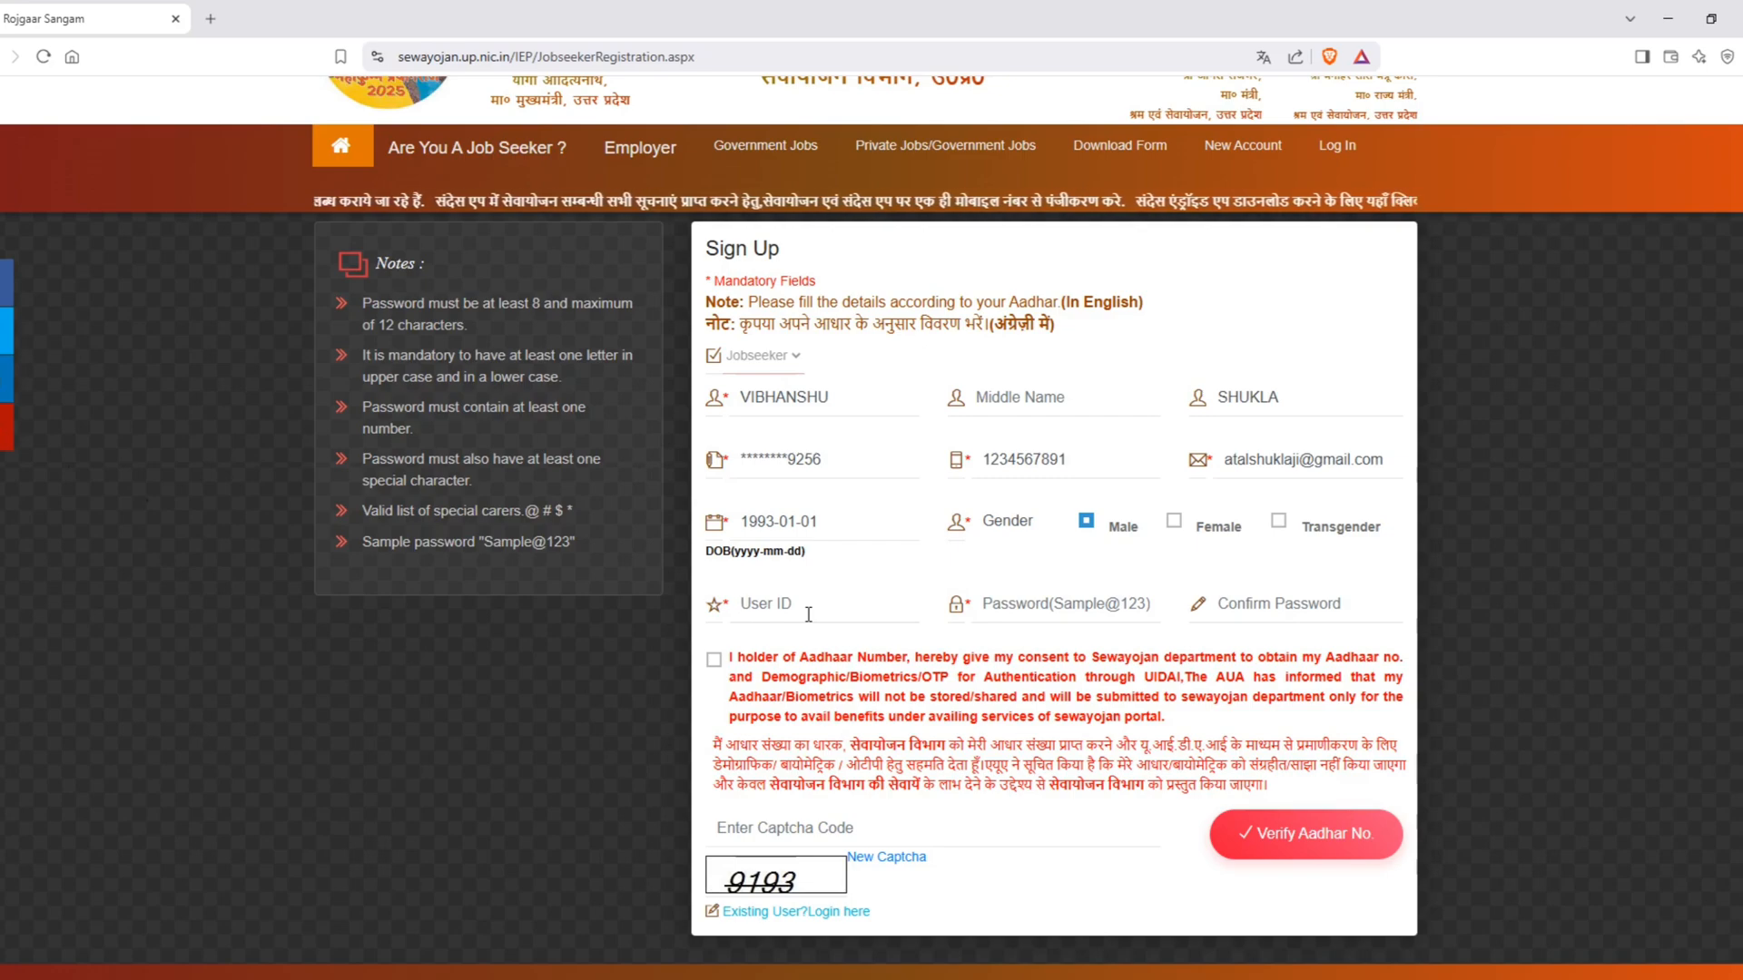
{"action": "type", "text": "12345"}
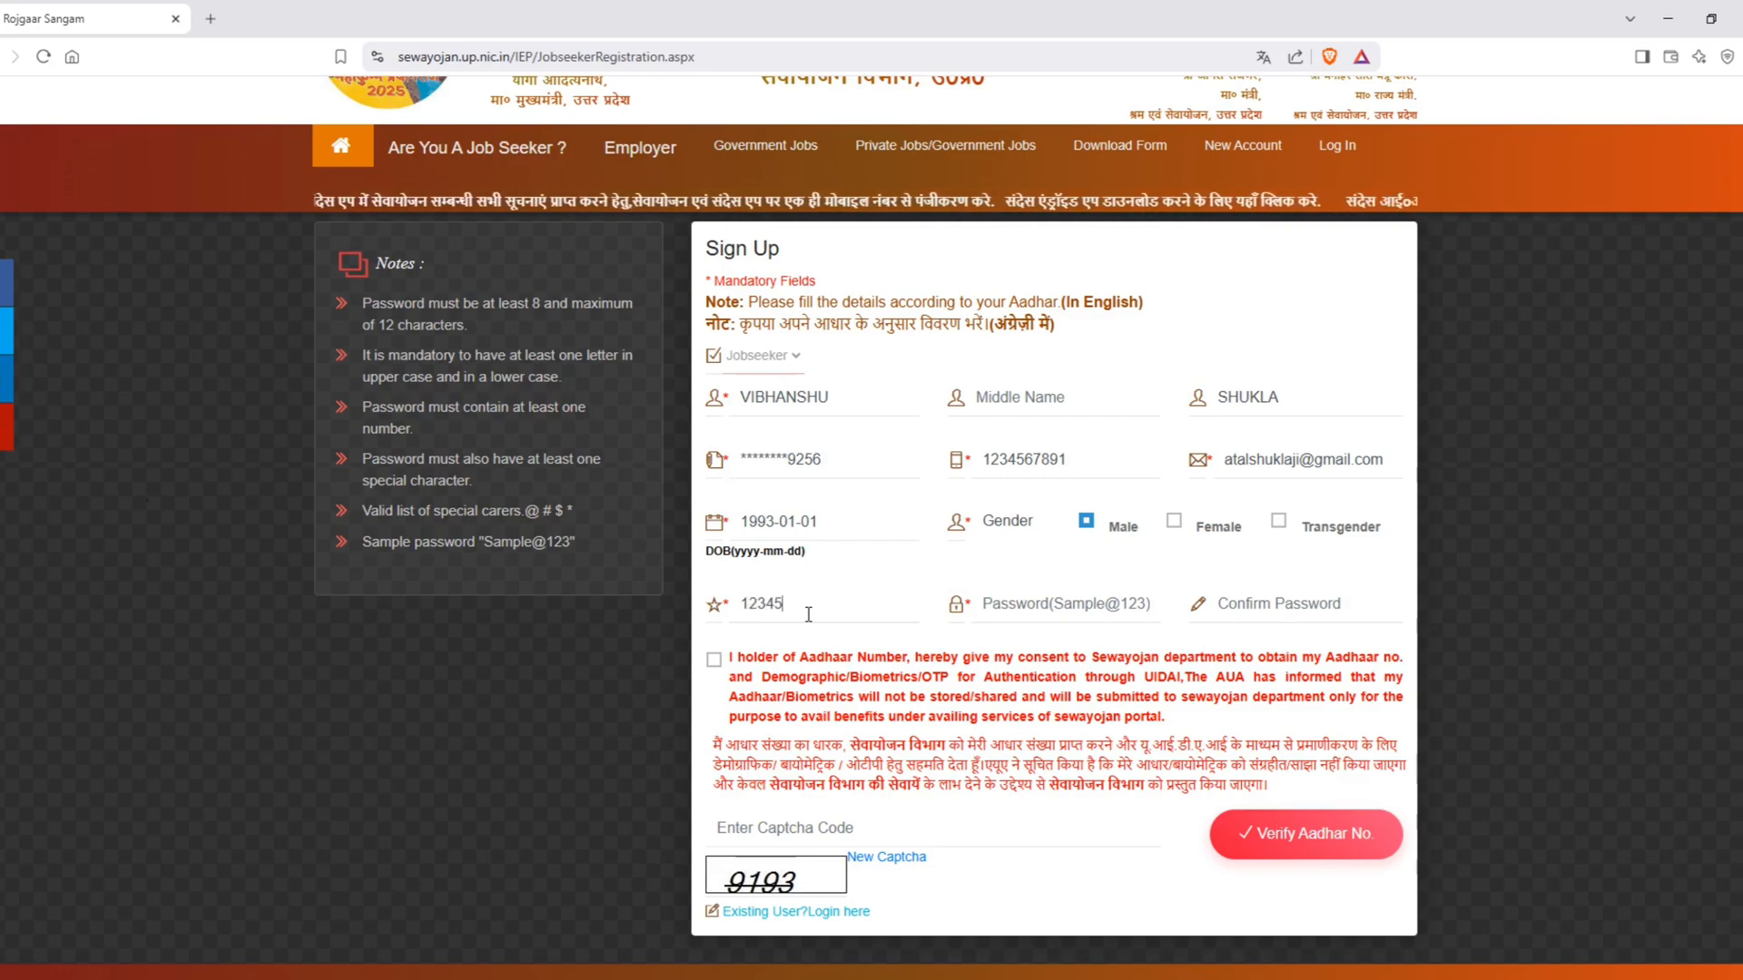
{"action": "type", "text": "6789"}
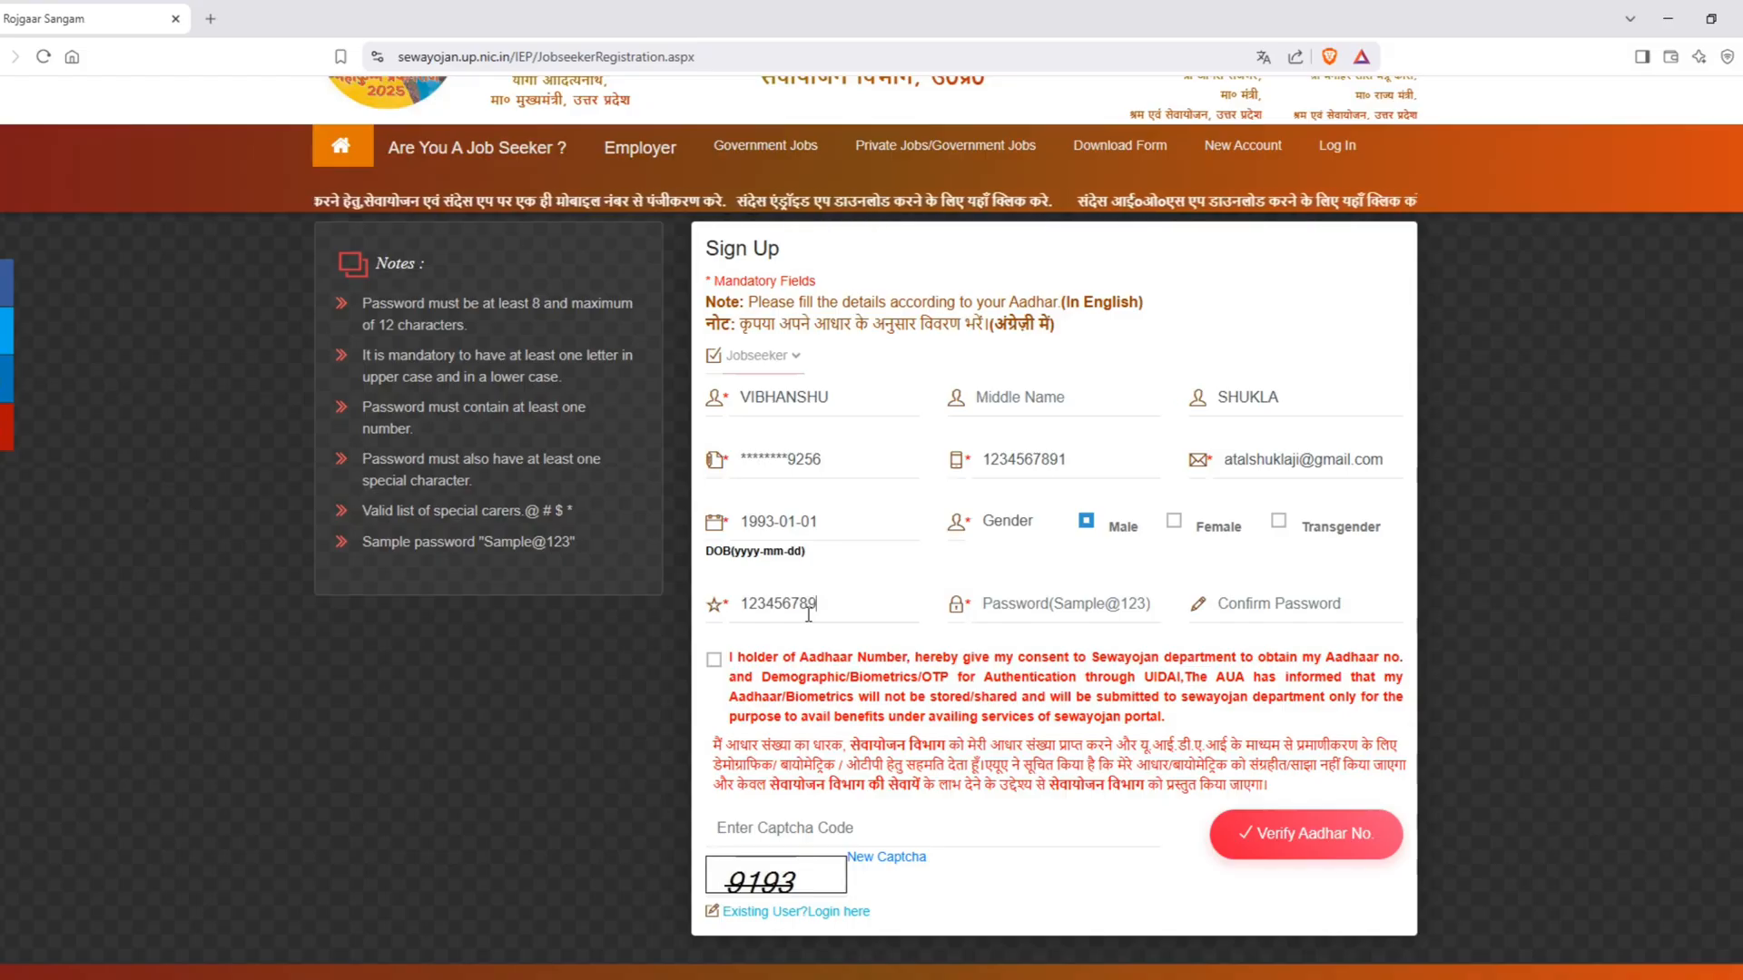
Step: Fill in the account password in the Password and Confirm Password fields
{"action": "left_click", "coordinate": [1053, 603]}
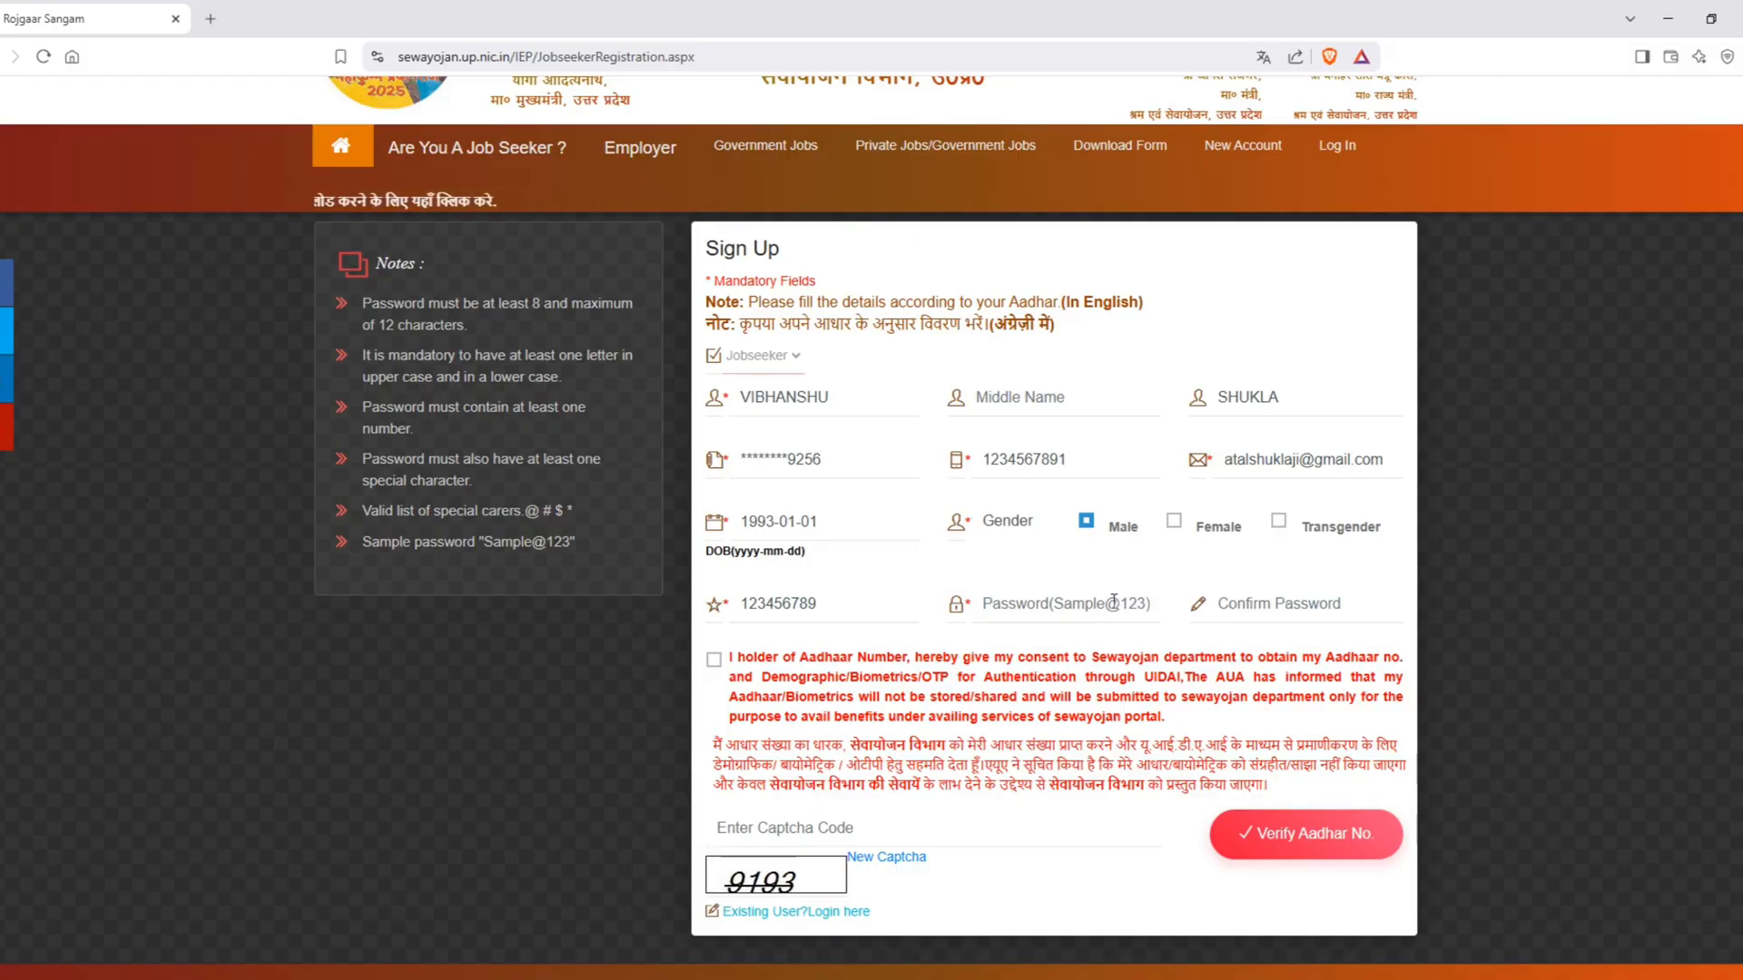
{"action": "type", "text": "S•••••••"}
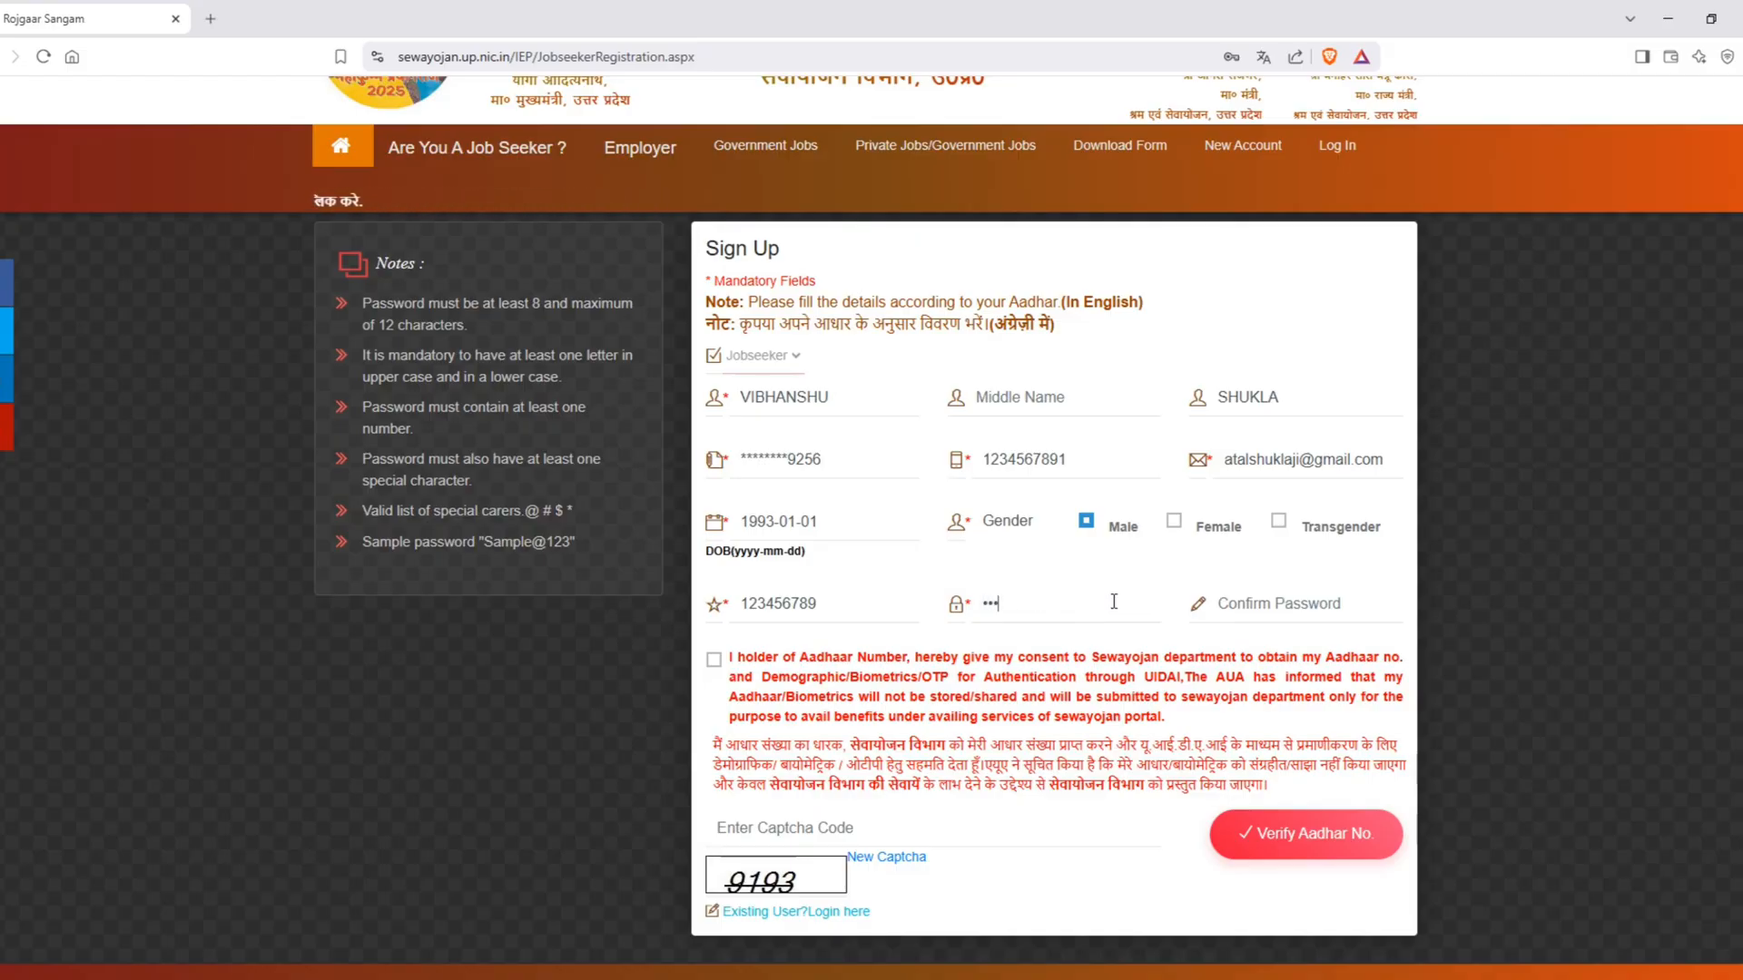
{"action": "key", "text": "Tab"}
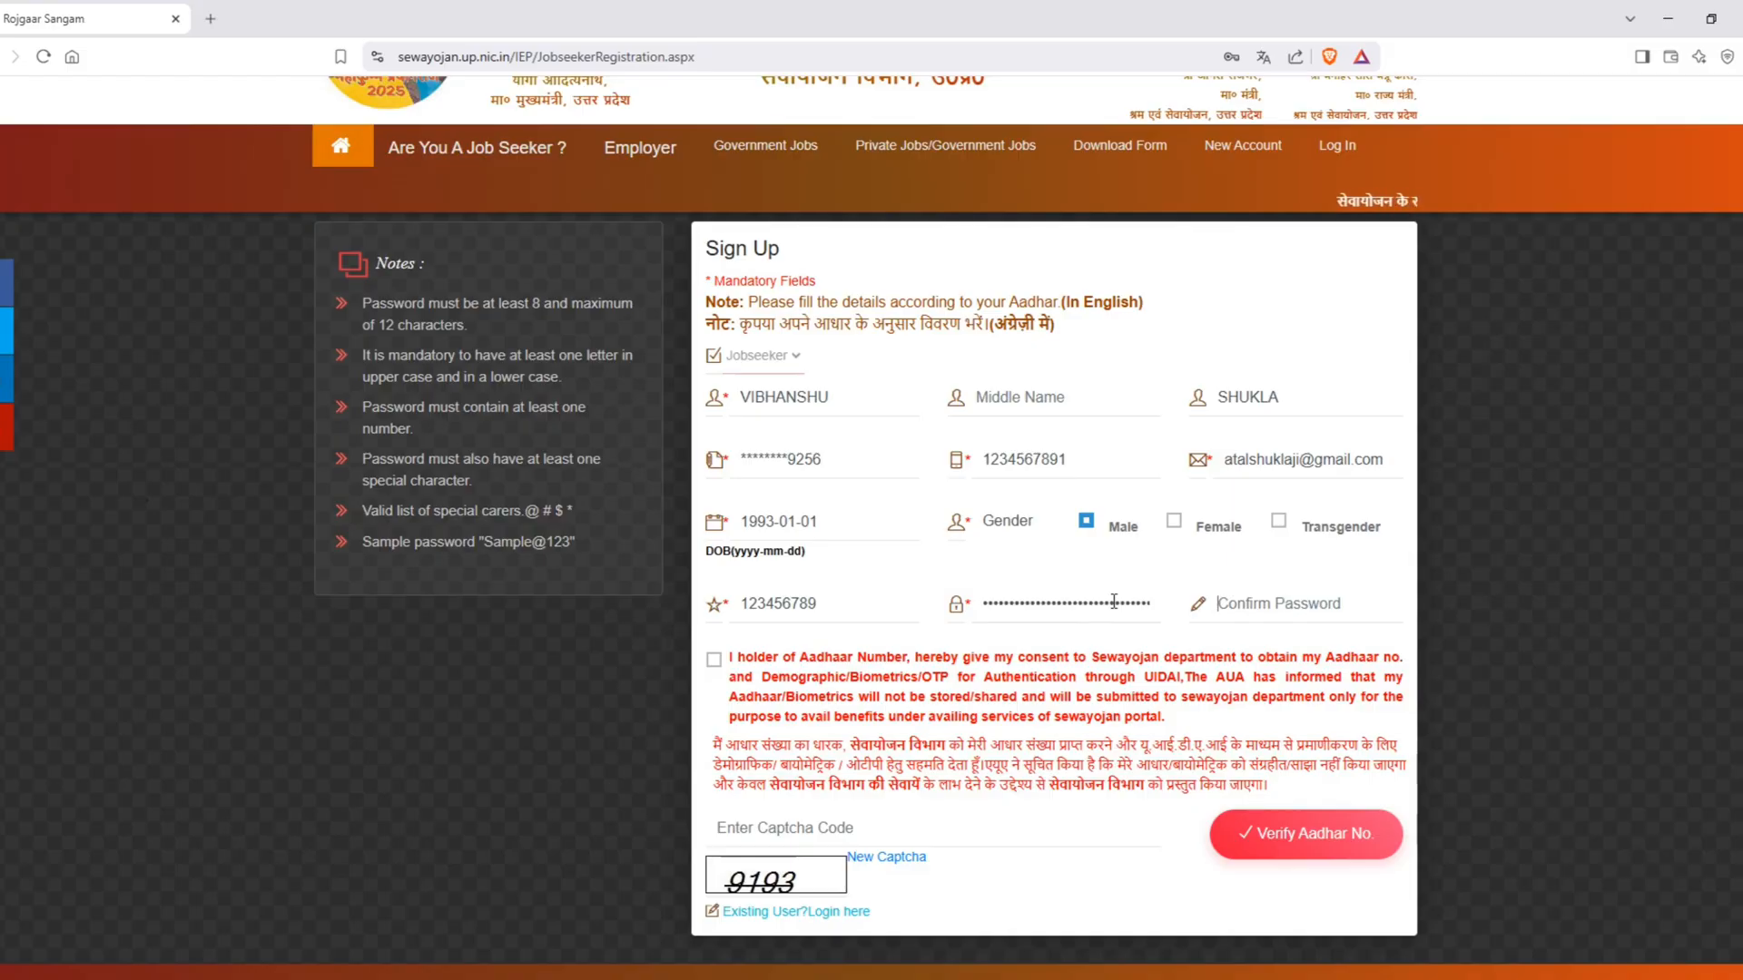
{"action": "type", "text": "••••••••"}
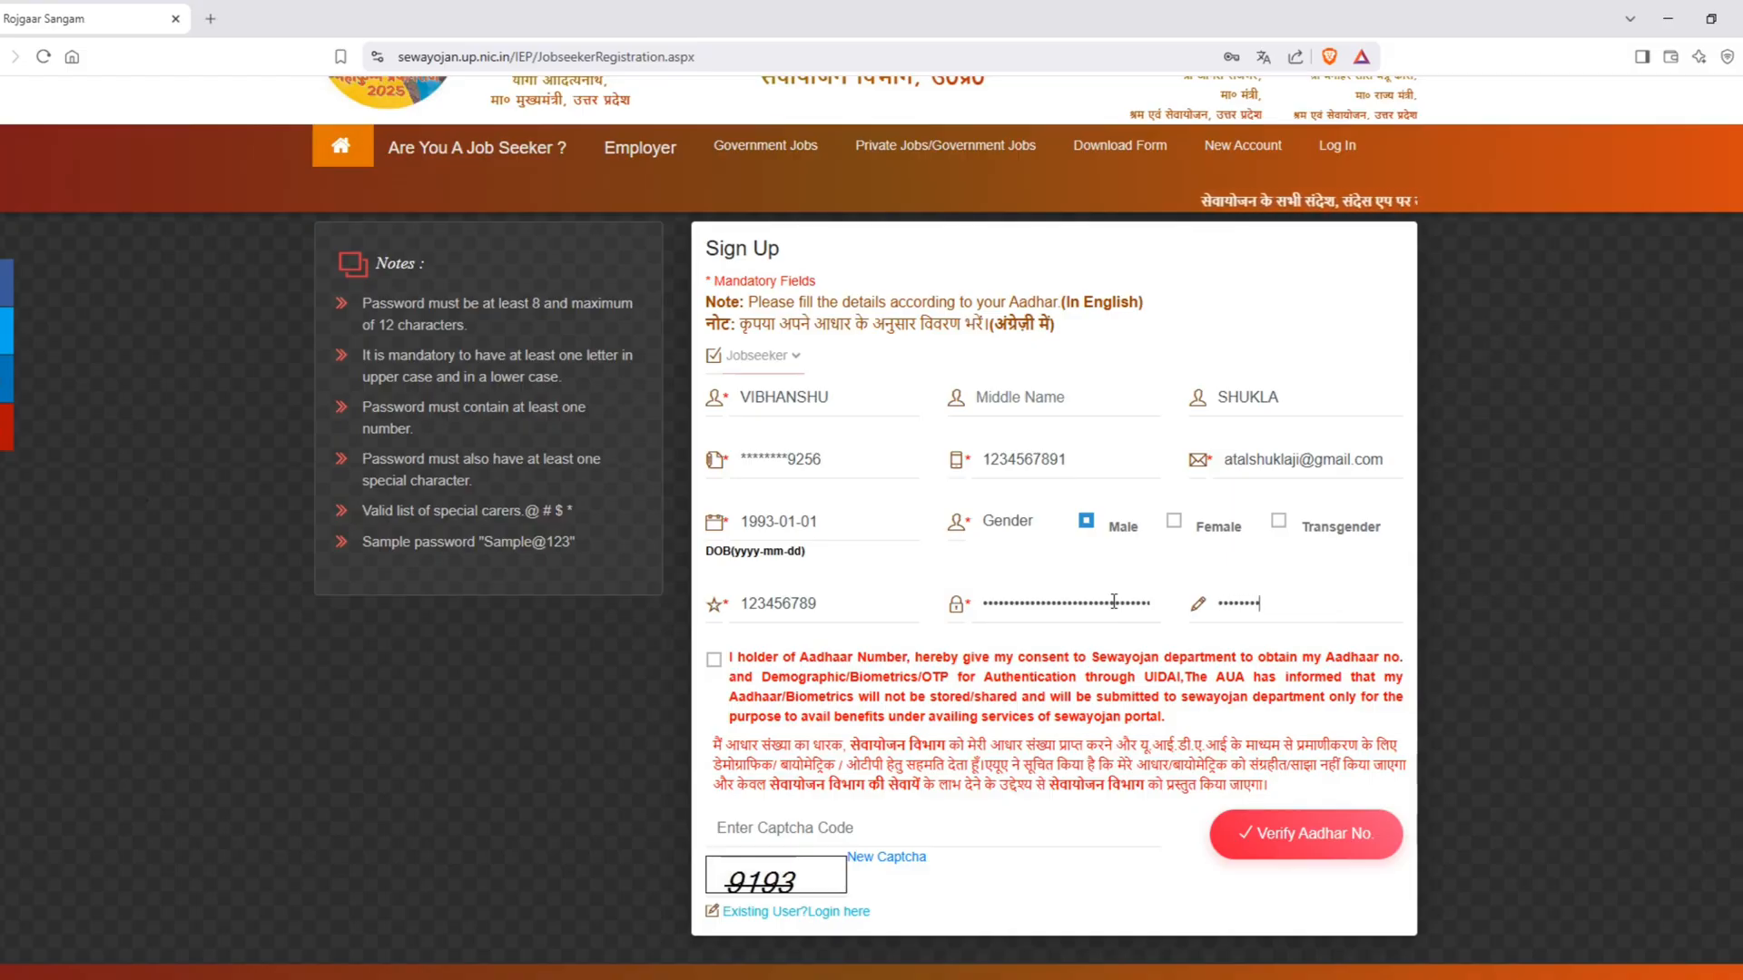
Step: Give the Aadhaar consent, enter the displayed captcha code, and submit the form to verify the Aadhaar number
{"action": "left_click", "coordinate": [714, 660]}
{"action": "left_click", "coordinate": [801, 824]}
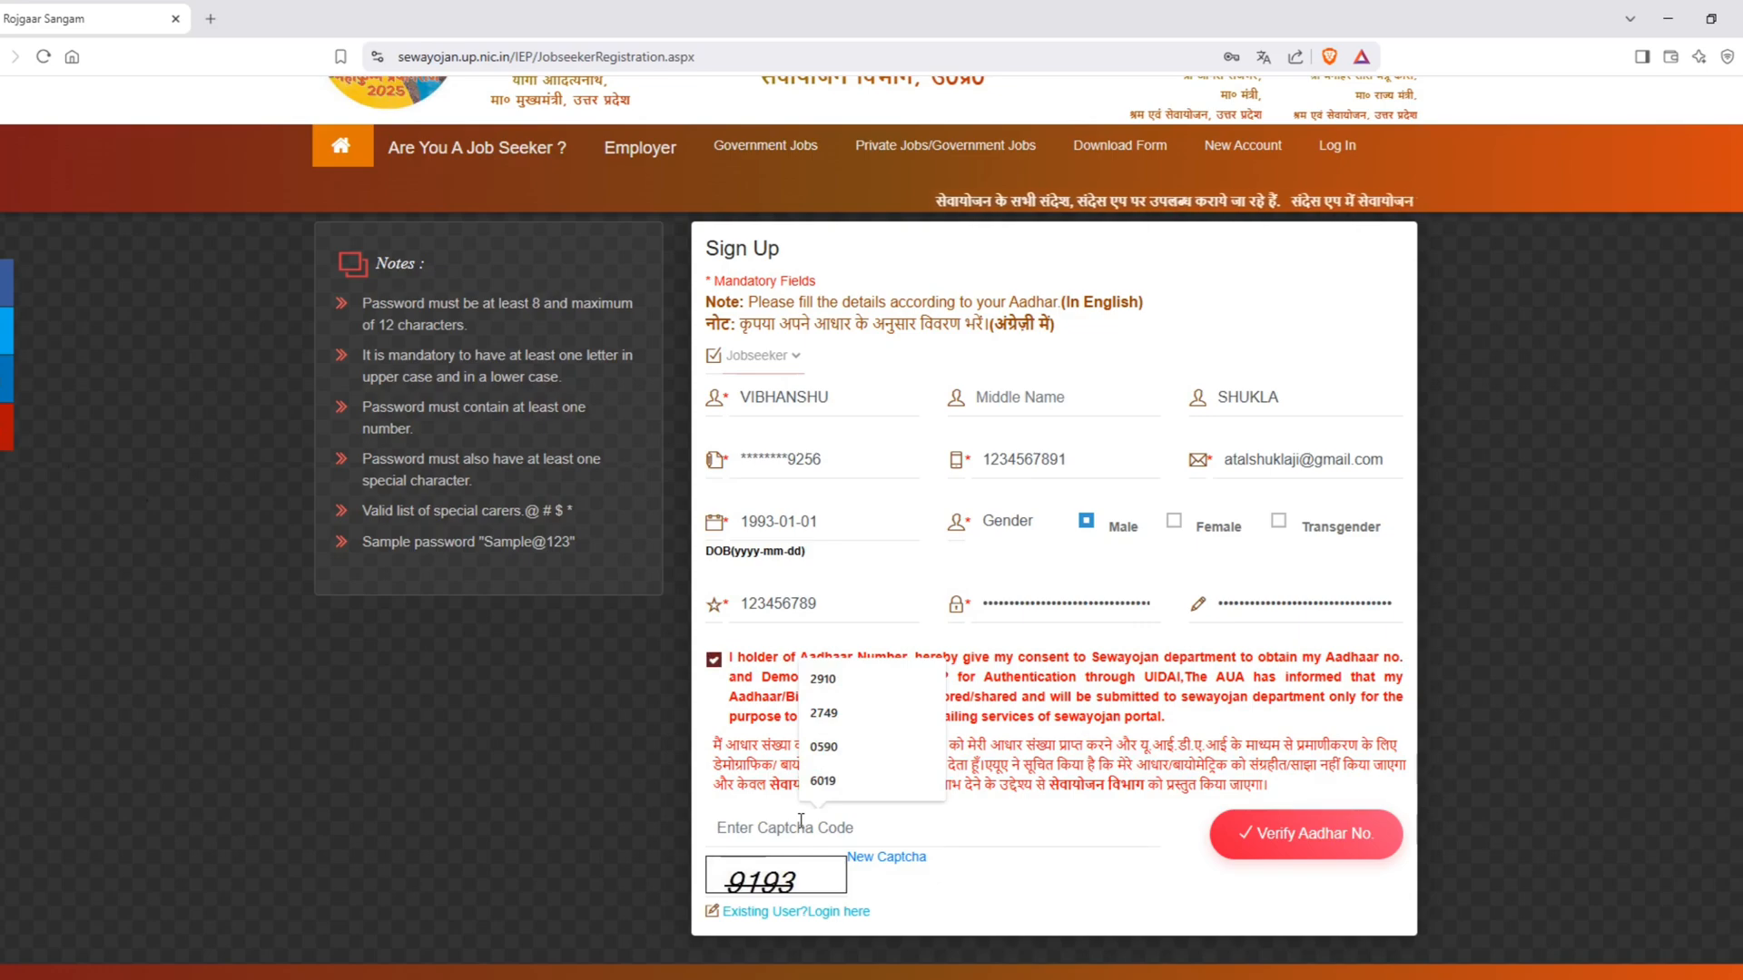
{"action": "type", "text": "9193"}
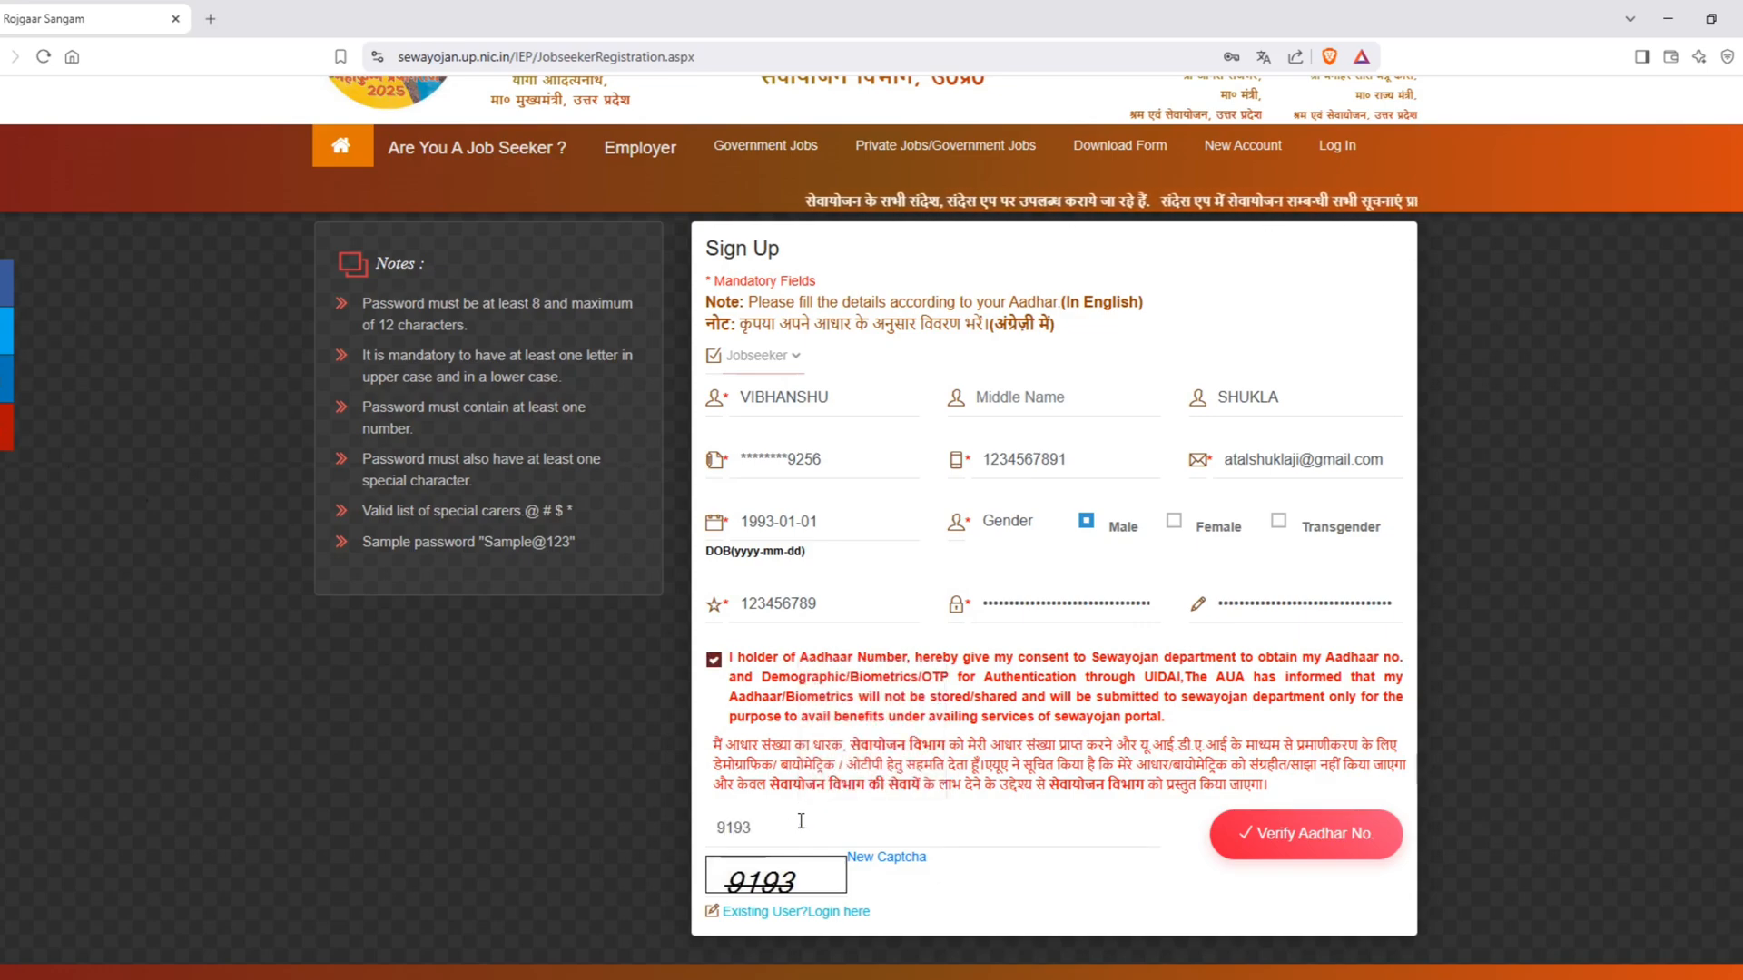
{"action": "left_click", "coordinate": [1346, 837]}
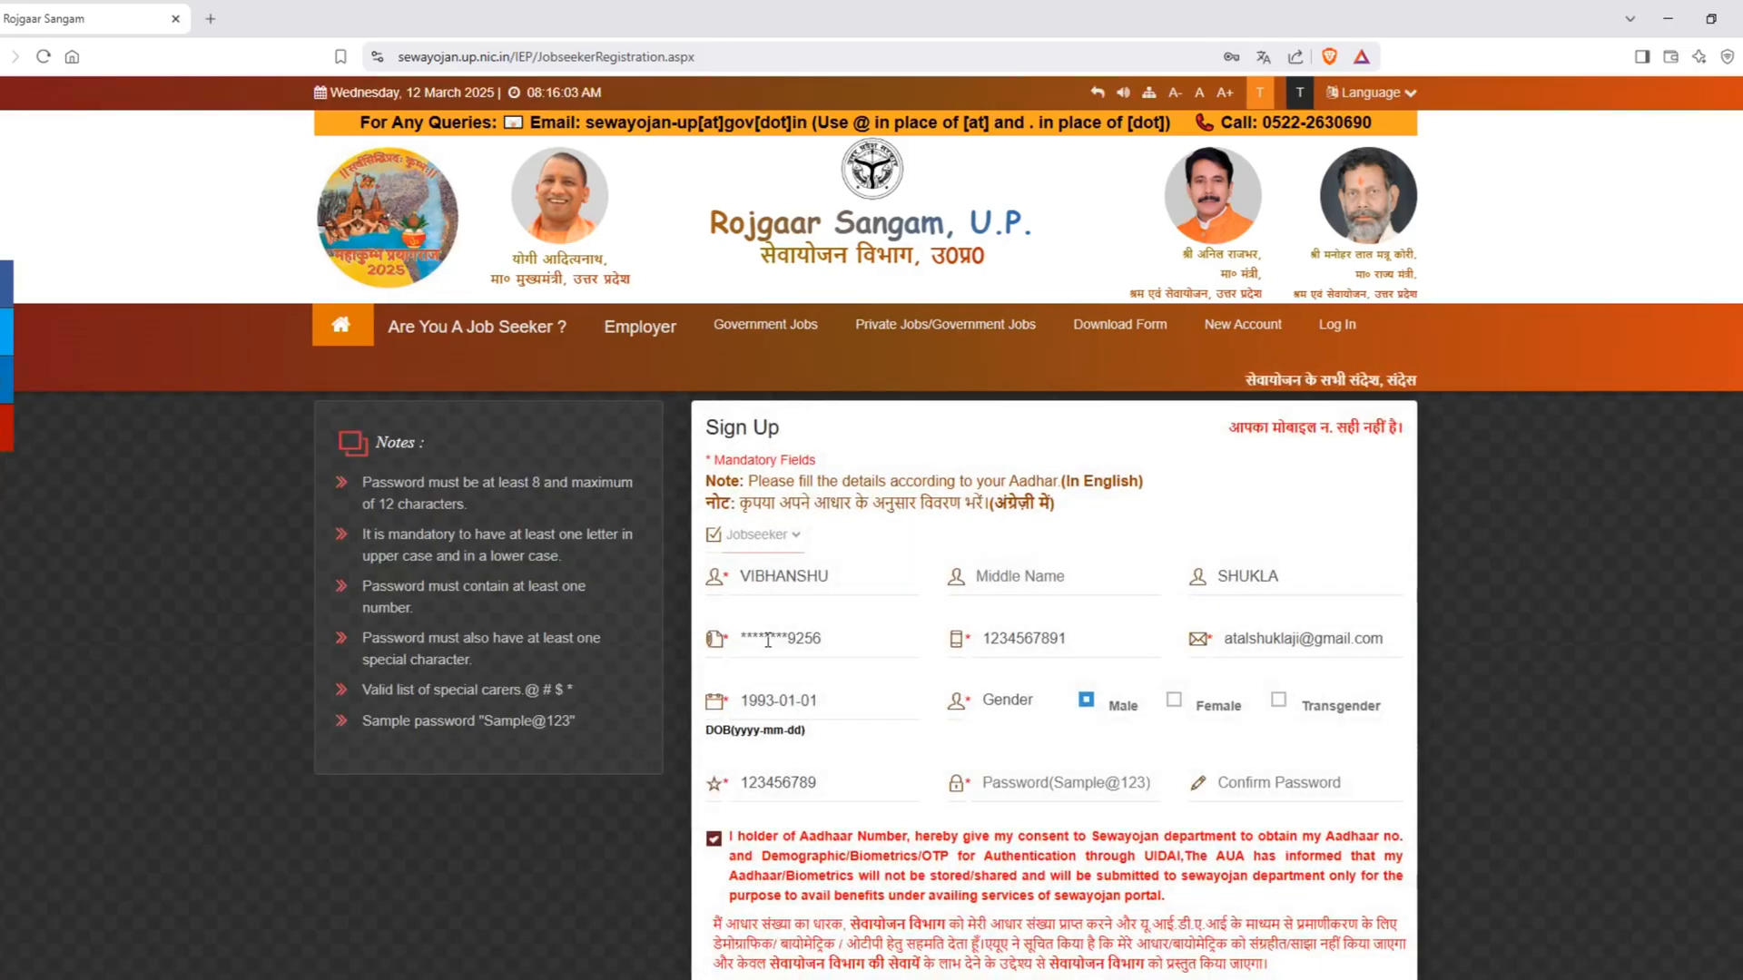
Step: Review the returned sign-up form and examine its validation message
{"action": "scroll", "coordinate": [768, 640], "scroll_direction": "down", "scroll_amount": 2}
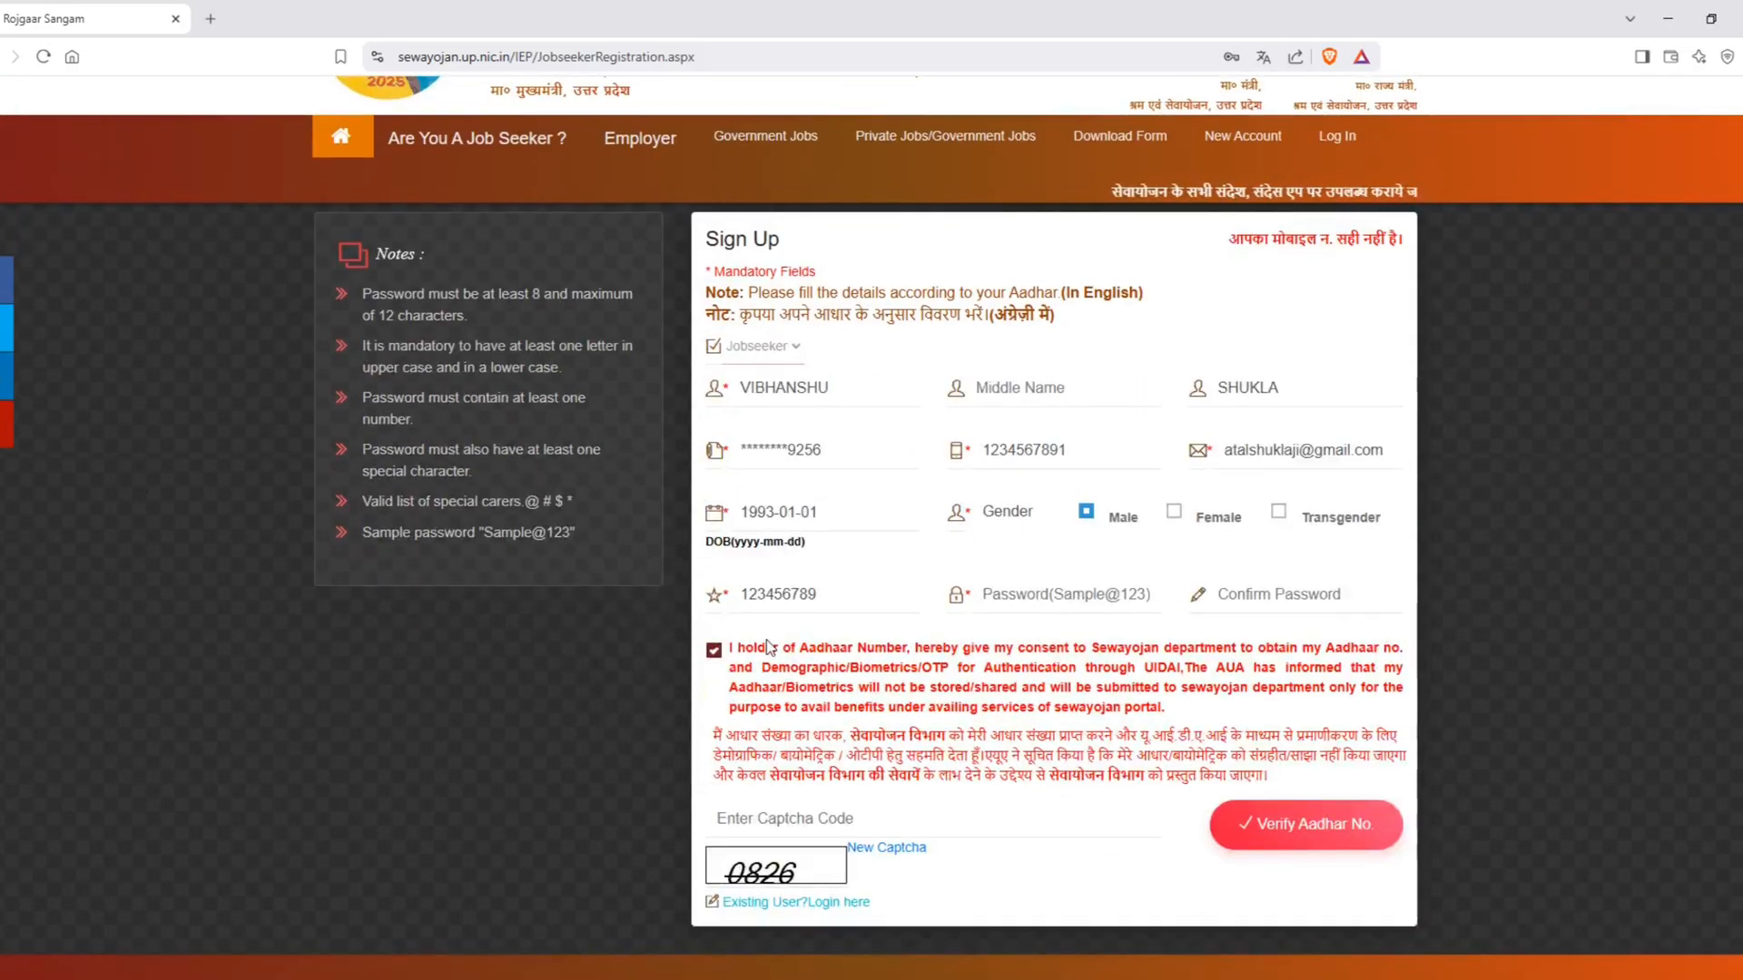
{"action": "scroll", "coordinate": [1134, 606], "scroll_direction": "up", "scroll_amount": 1}
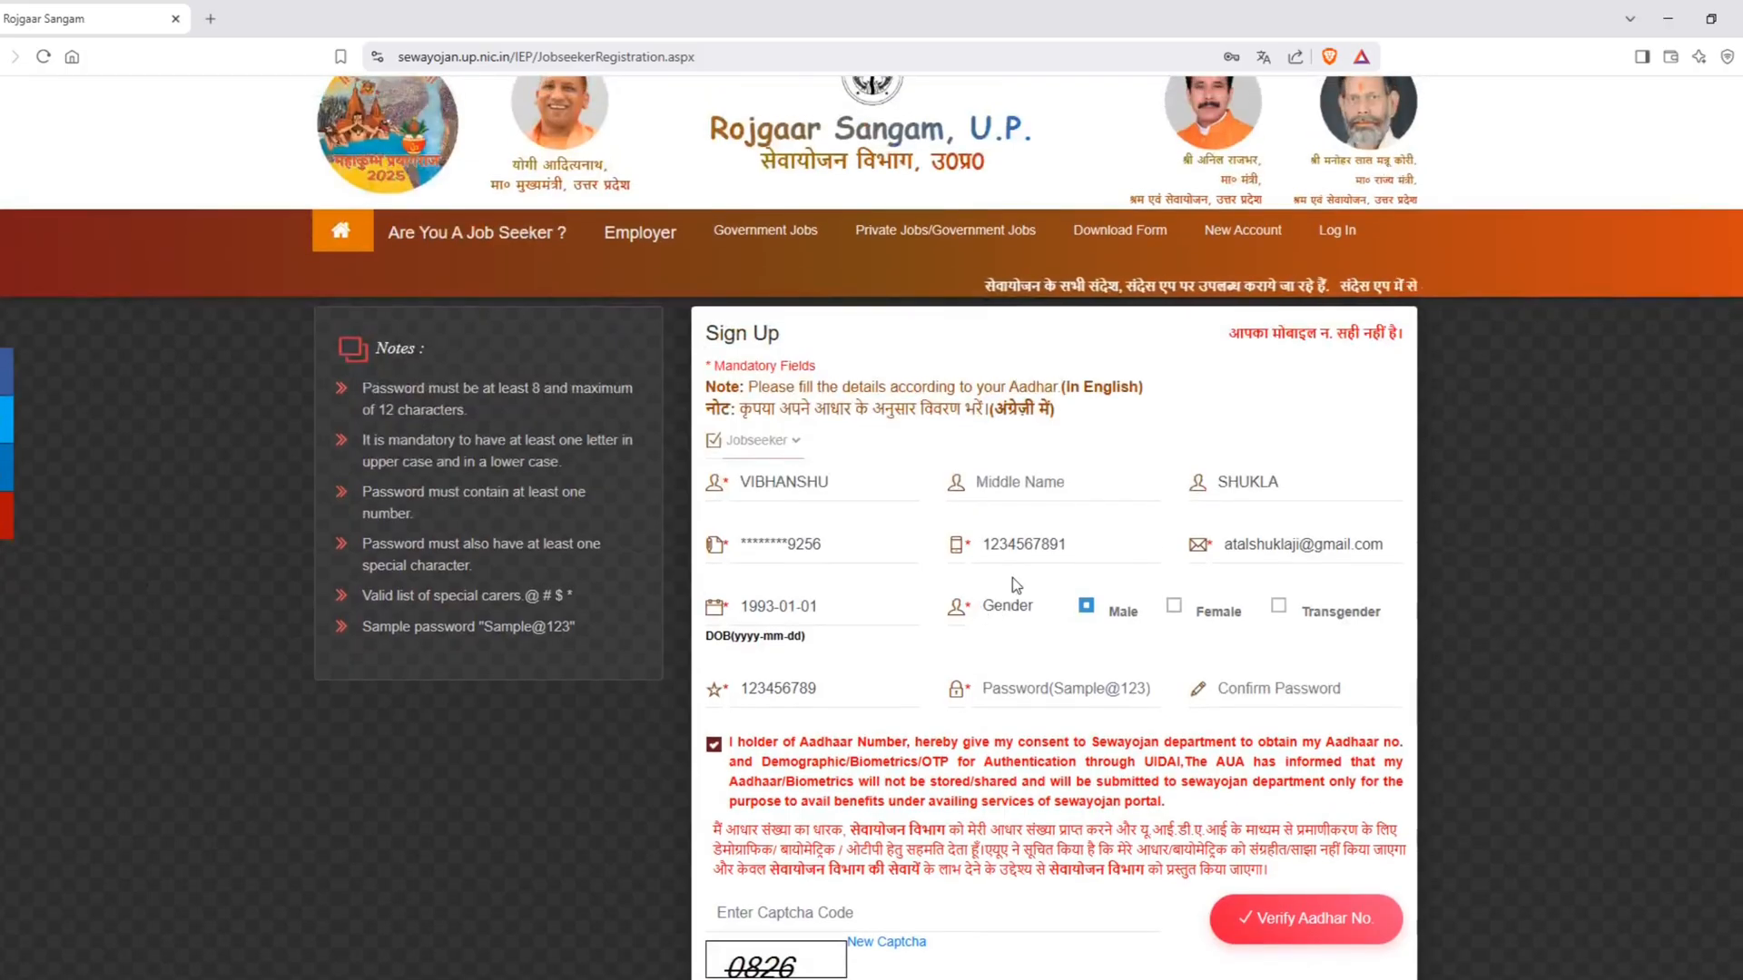
{"action": "left_click_drag", "start_coordinate": [1241, 333], "coordinate": [1402, 335]}
{"action": "left_click", "coordinate": [1345, 430]}
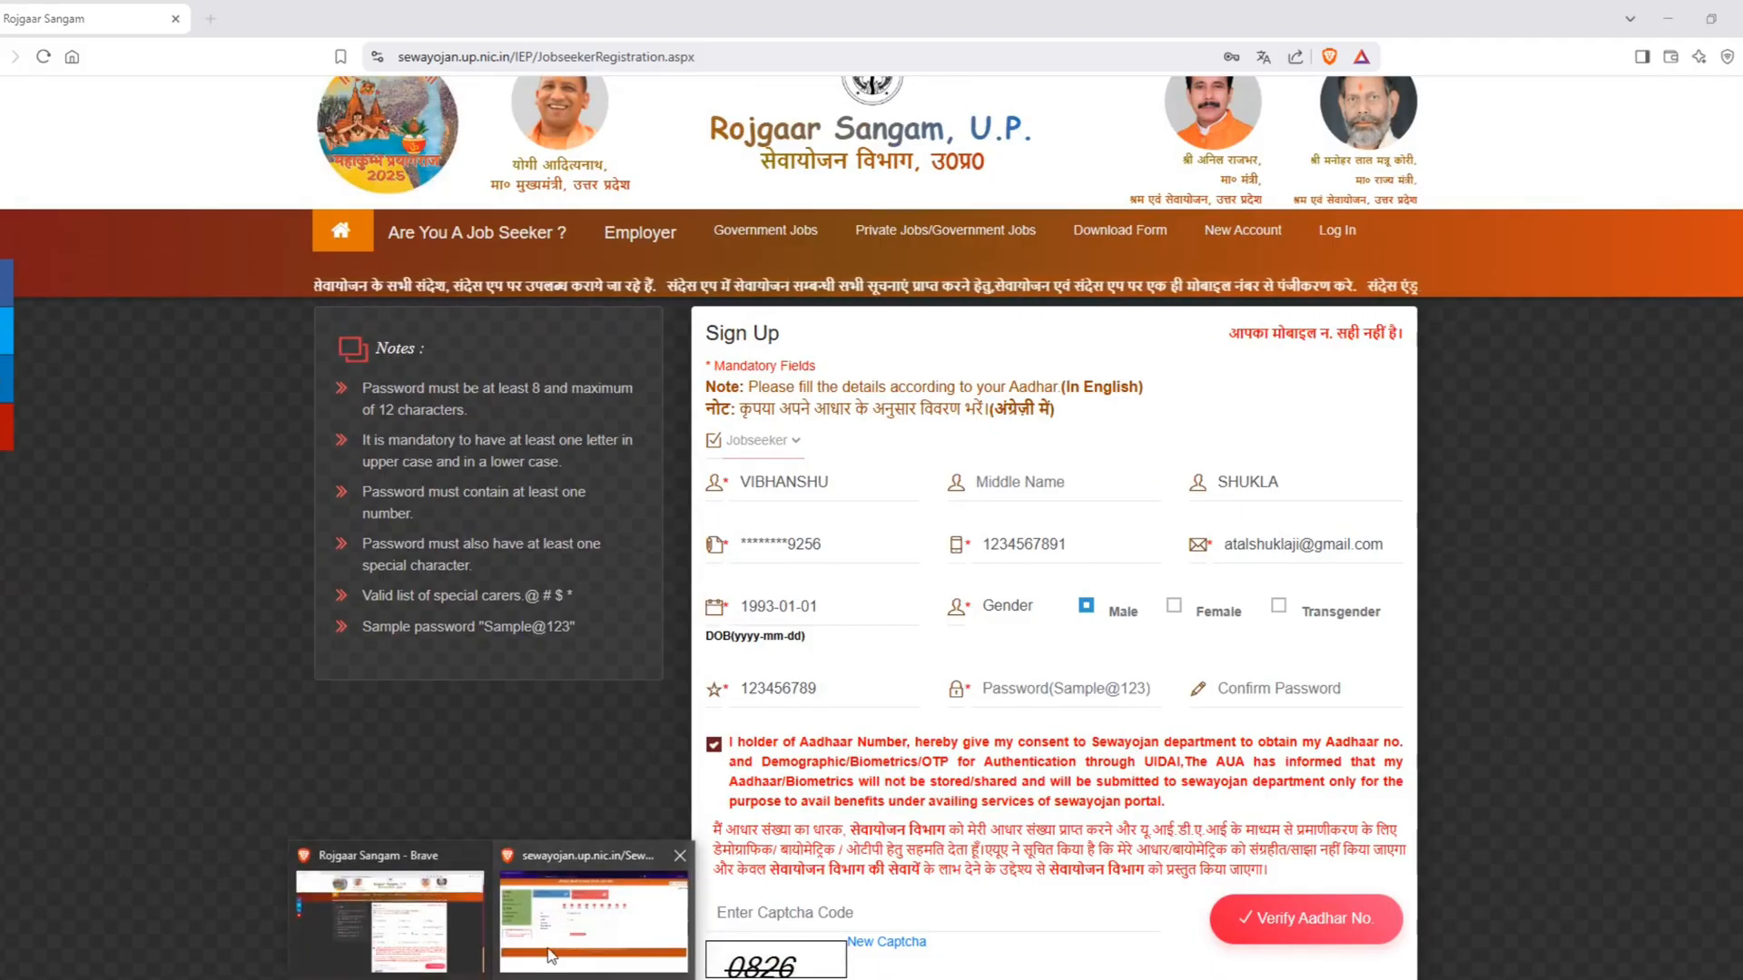
Step: Switch to the logged-in jobseeker dashboard window and open profile section 1 (व्यक्तिगत), with the previously registered question set to नहीं
{"action": "left_click", "coordinate": [546, 946]}
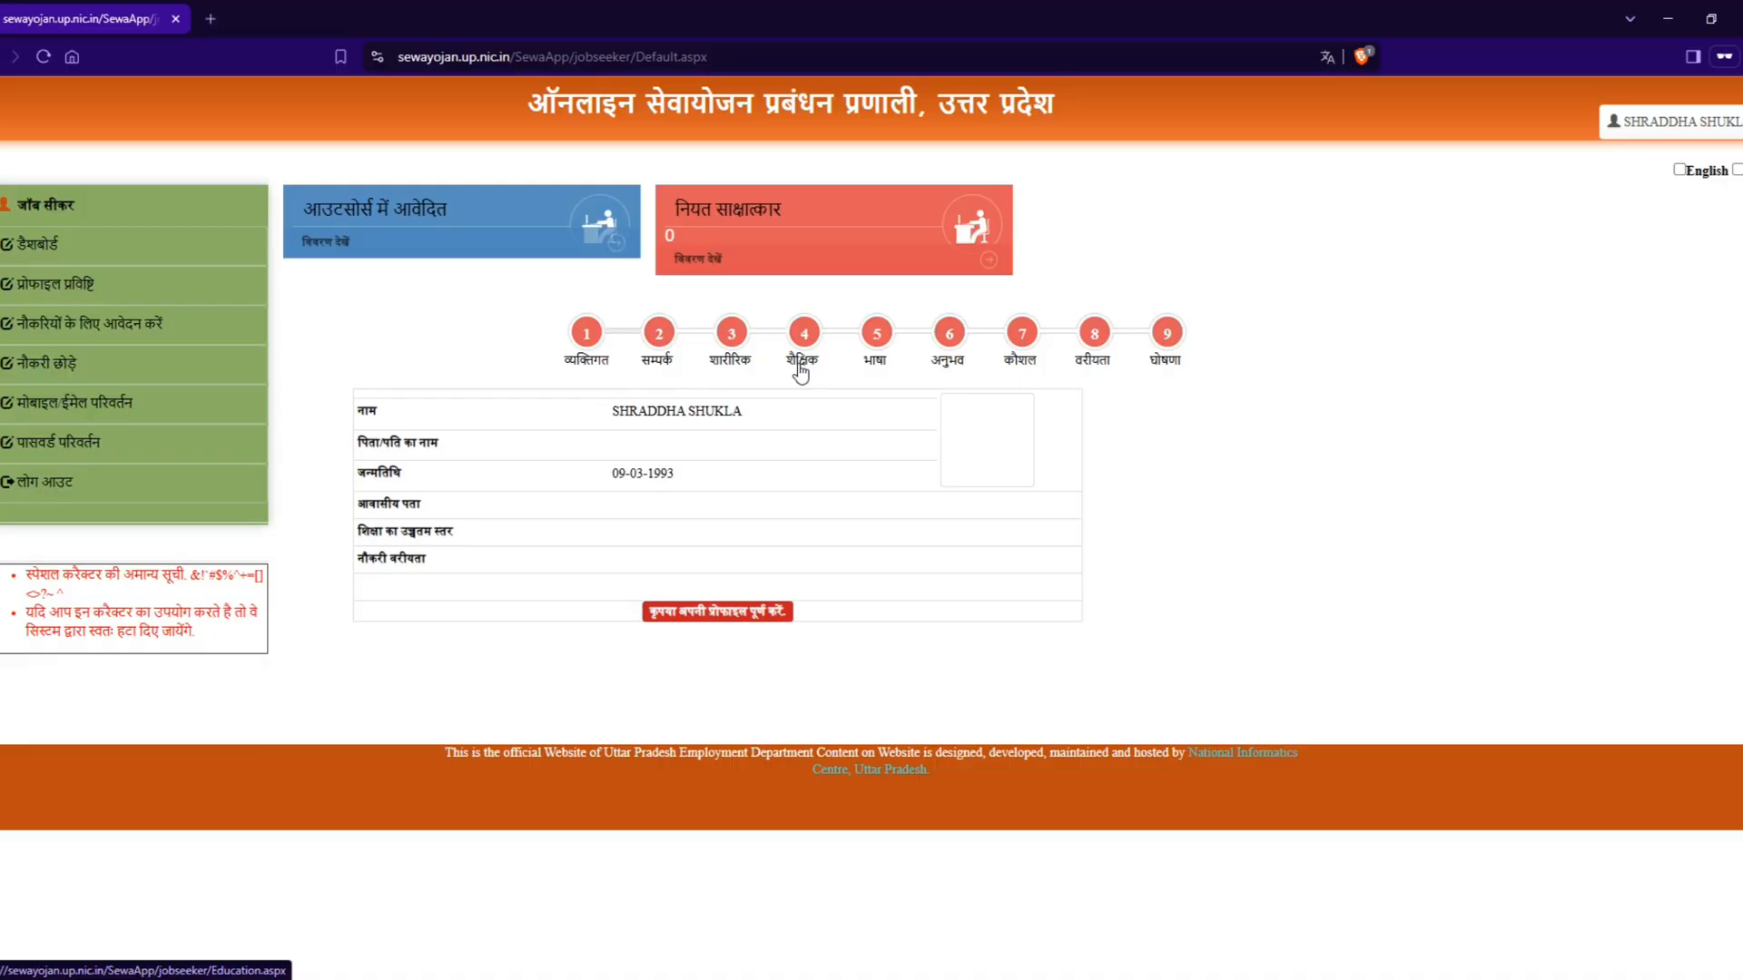
{"action": "left_click", "coordinate": [590, 353]}
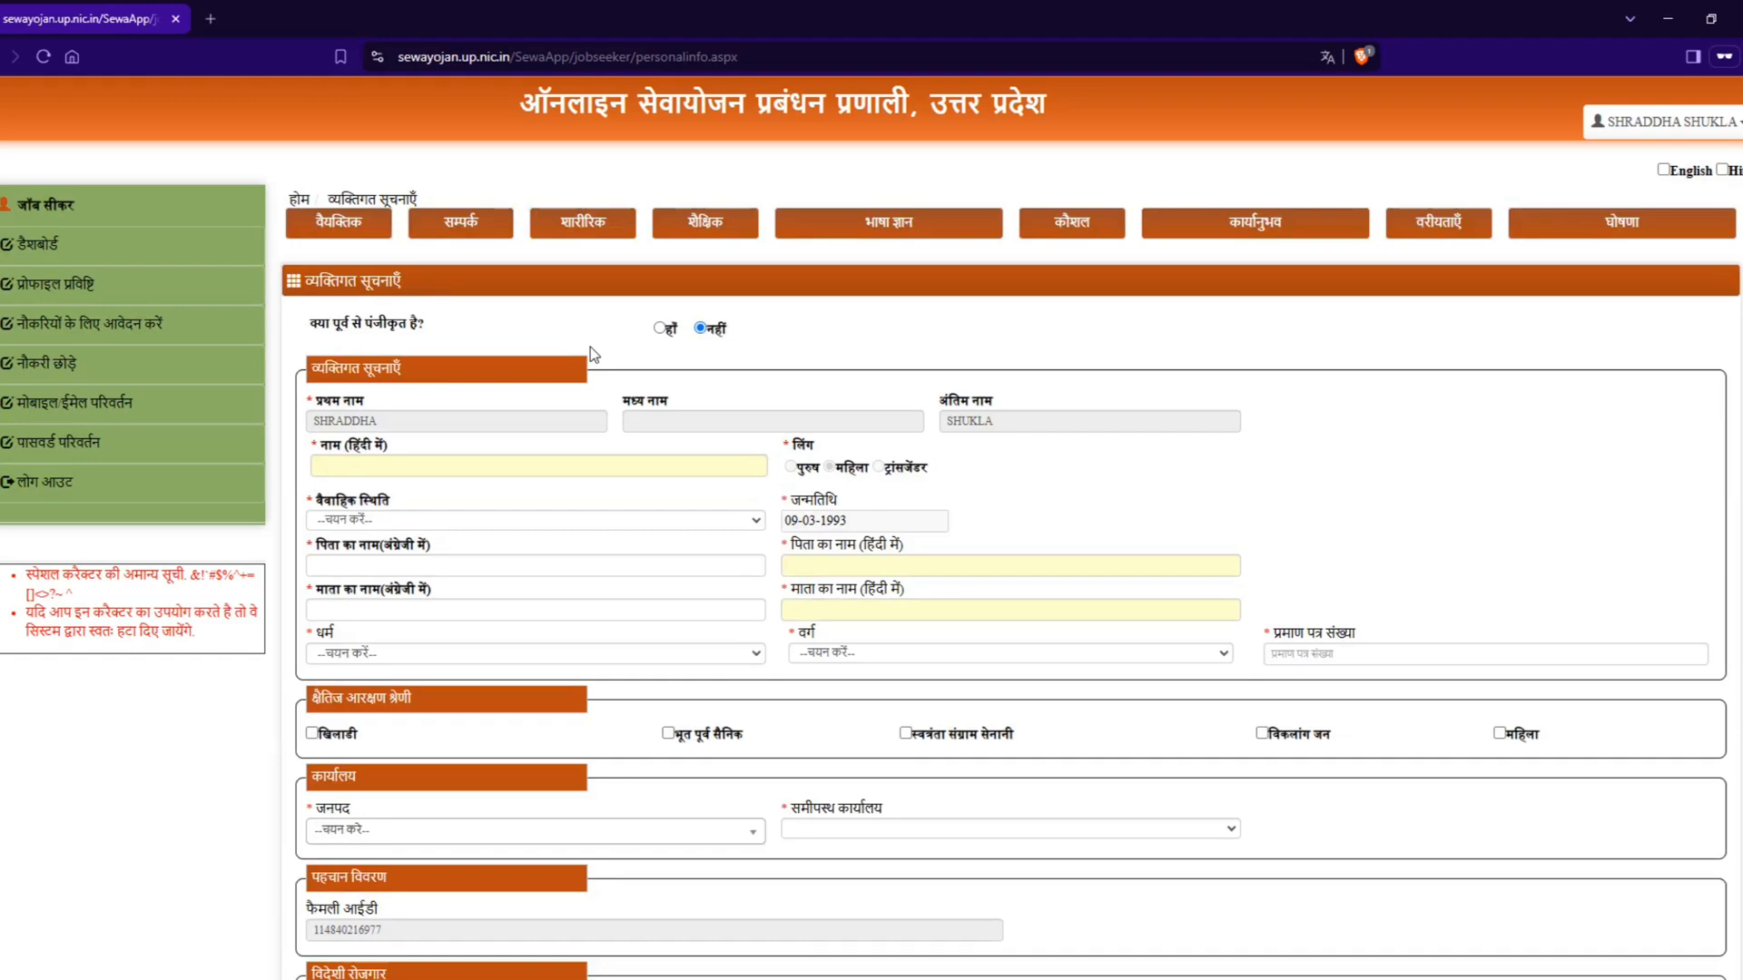
{"action": "left_click", "coordinate": [660, 329]}
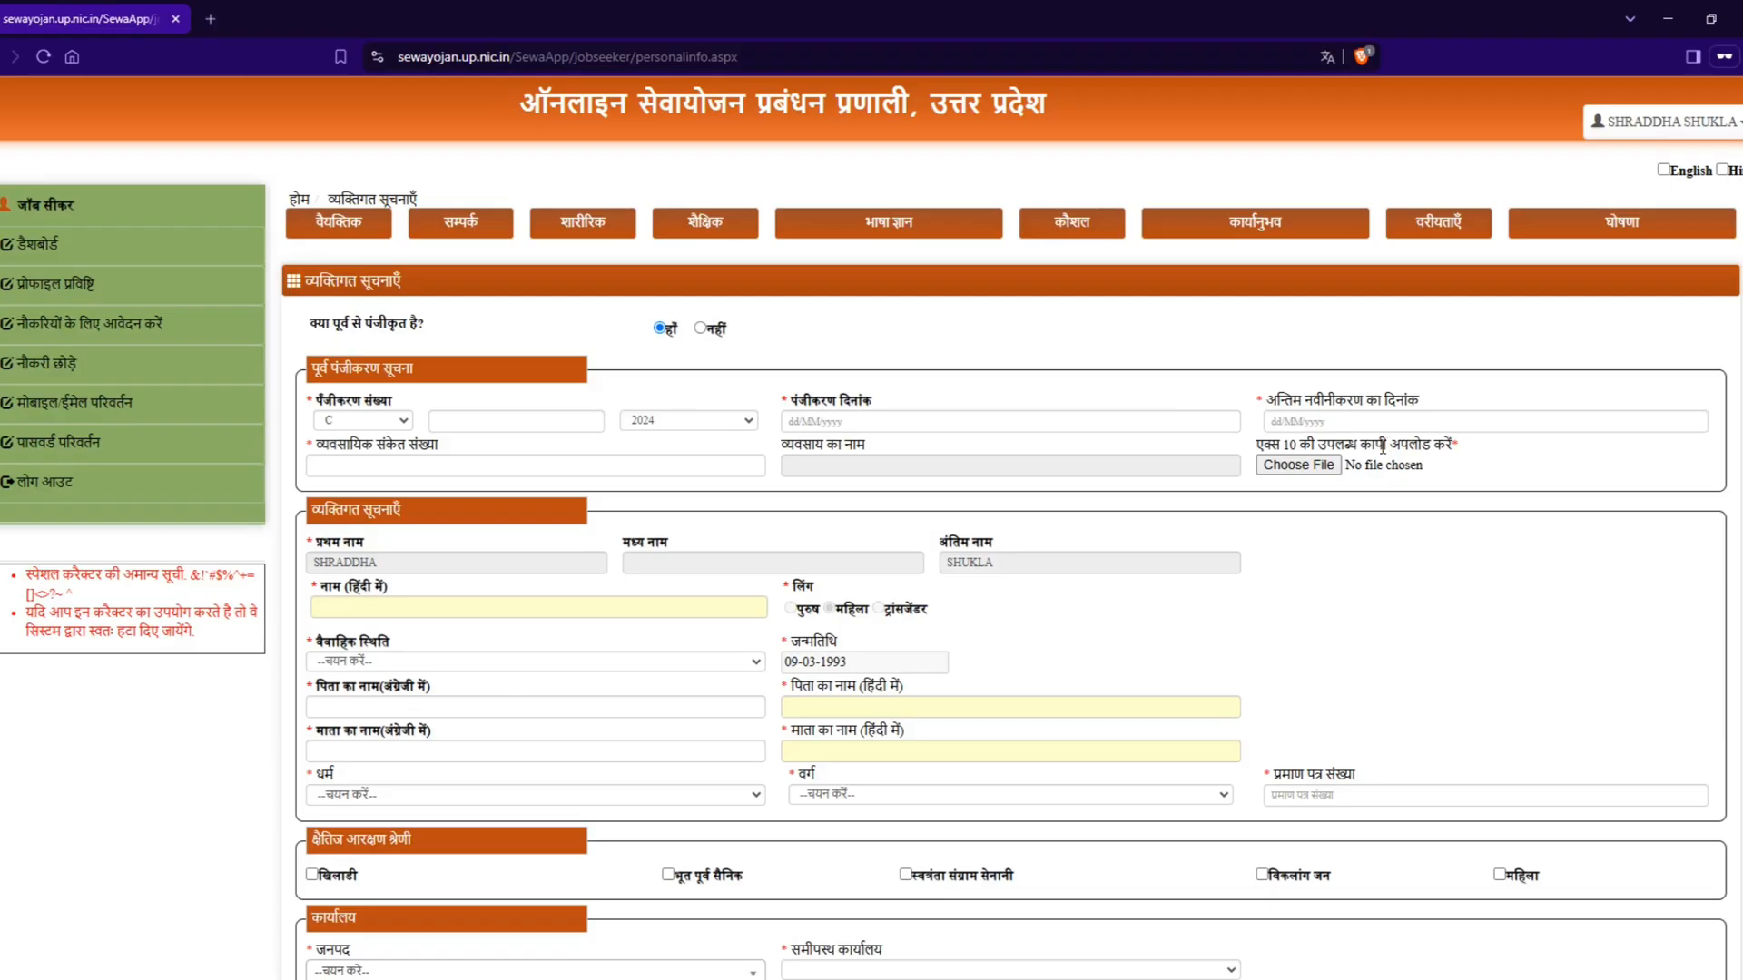
{"action": "left_click", "coordinate": [700, 329]}
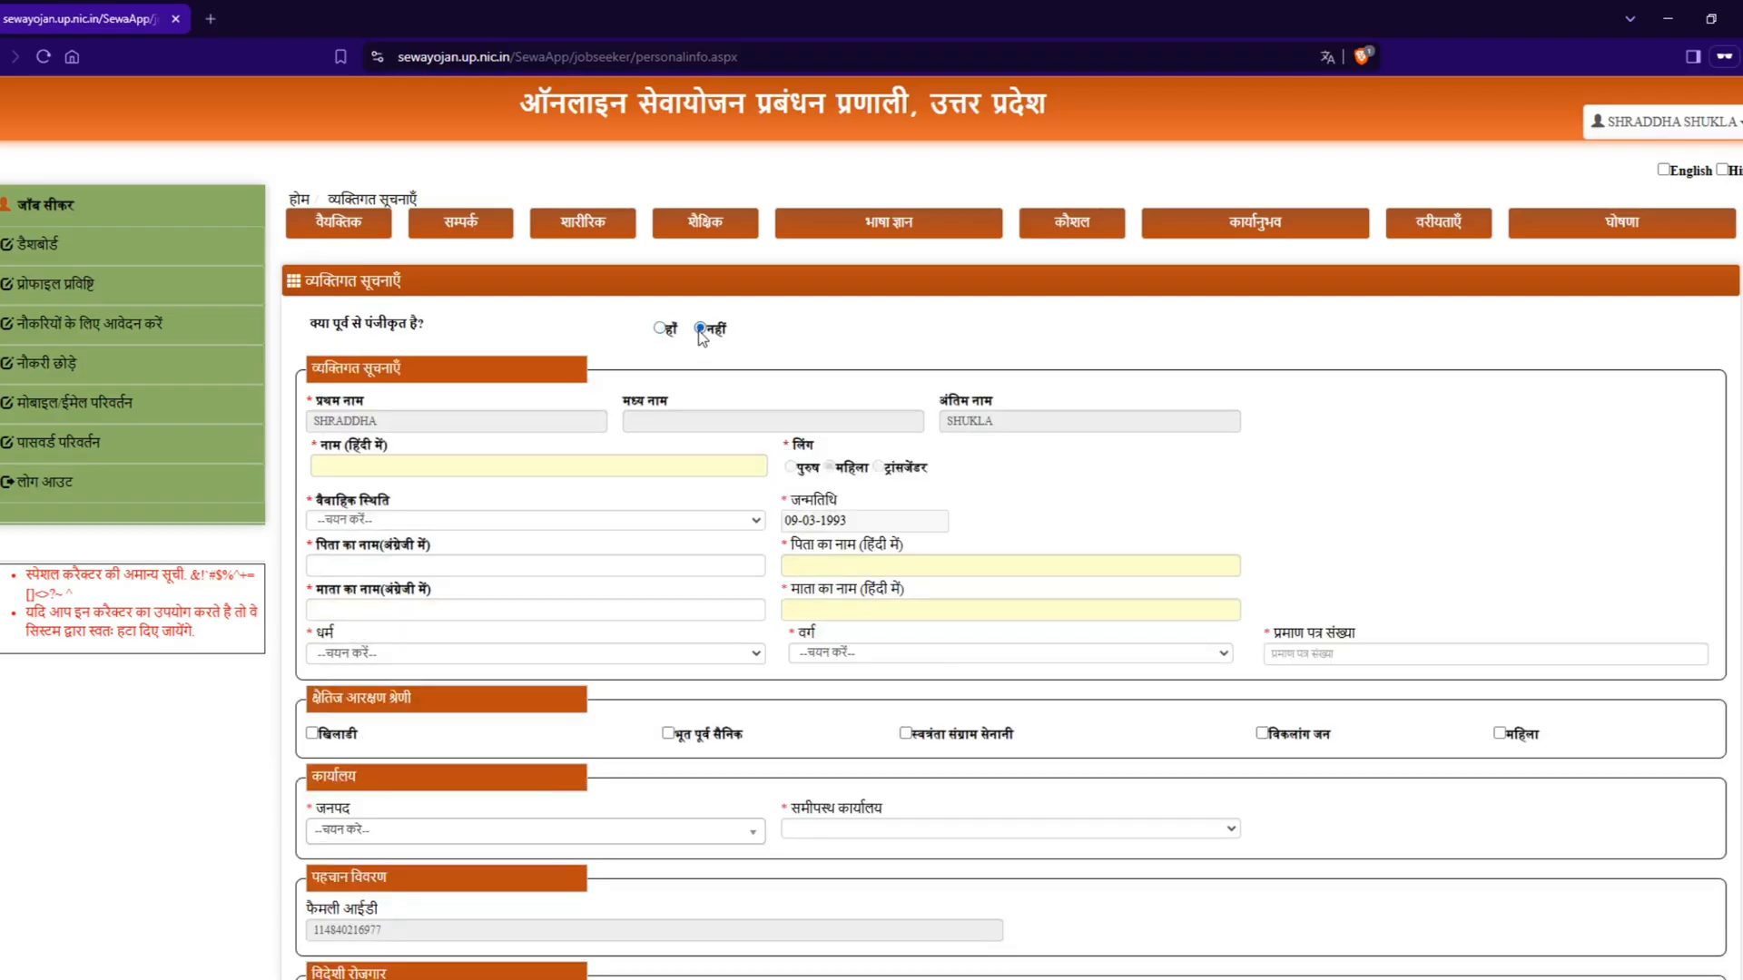
Step: Enter NA as the name in Hindi and set the marital status to अविवाहित
{"action": "left_click", "coordinate": [461, 467]}
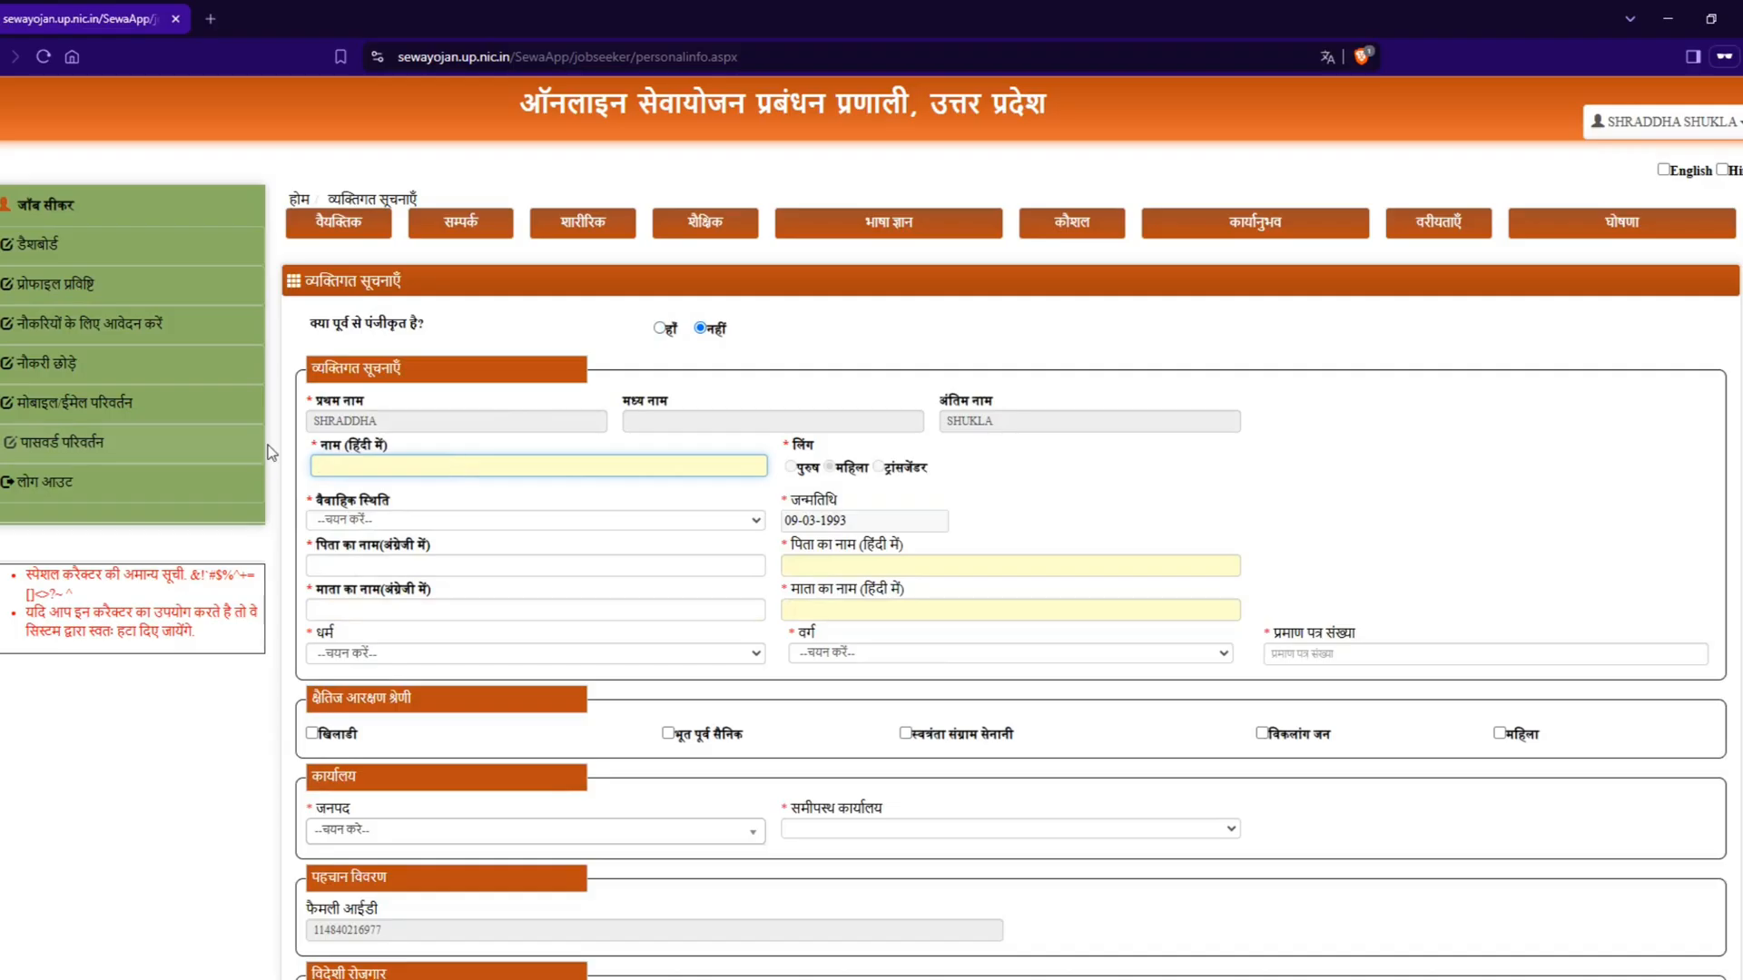
{"action": "left_click_drag", "start_coordinate": [318, 445], "coordinate": [384, 451]}
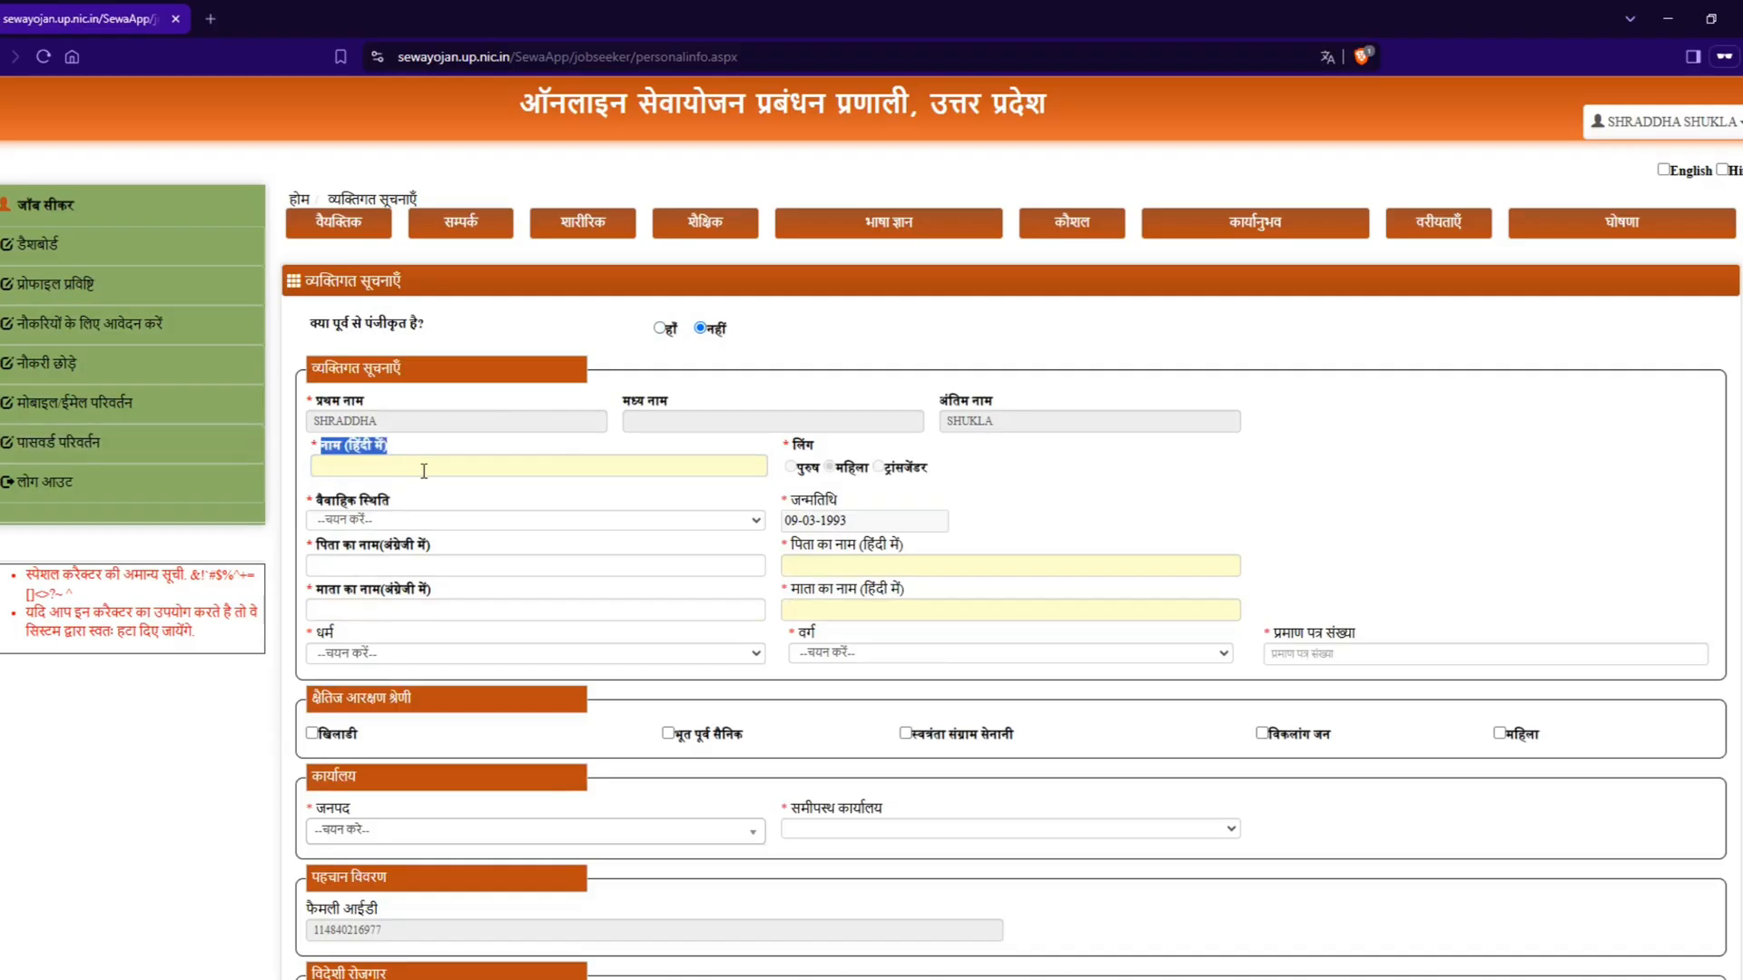
{"action": "left_click", "coordinate": [424, 468]}
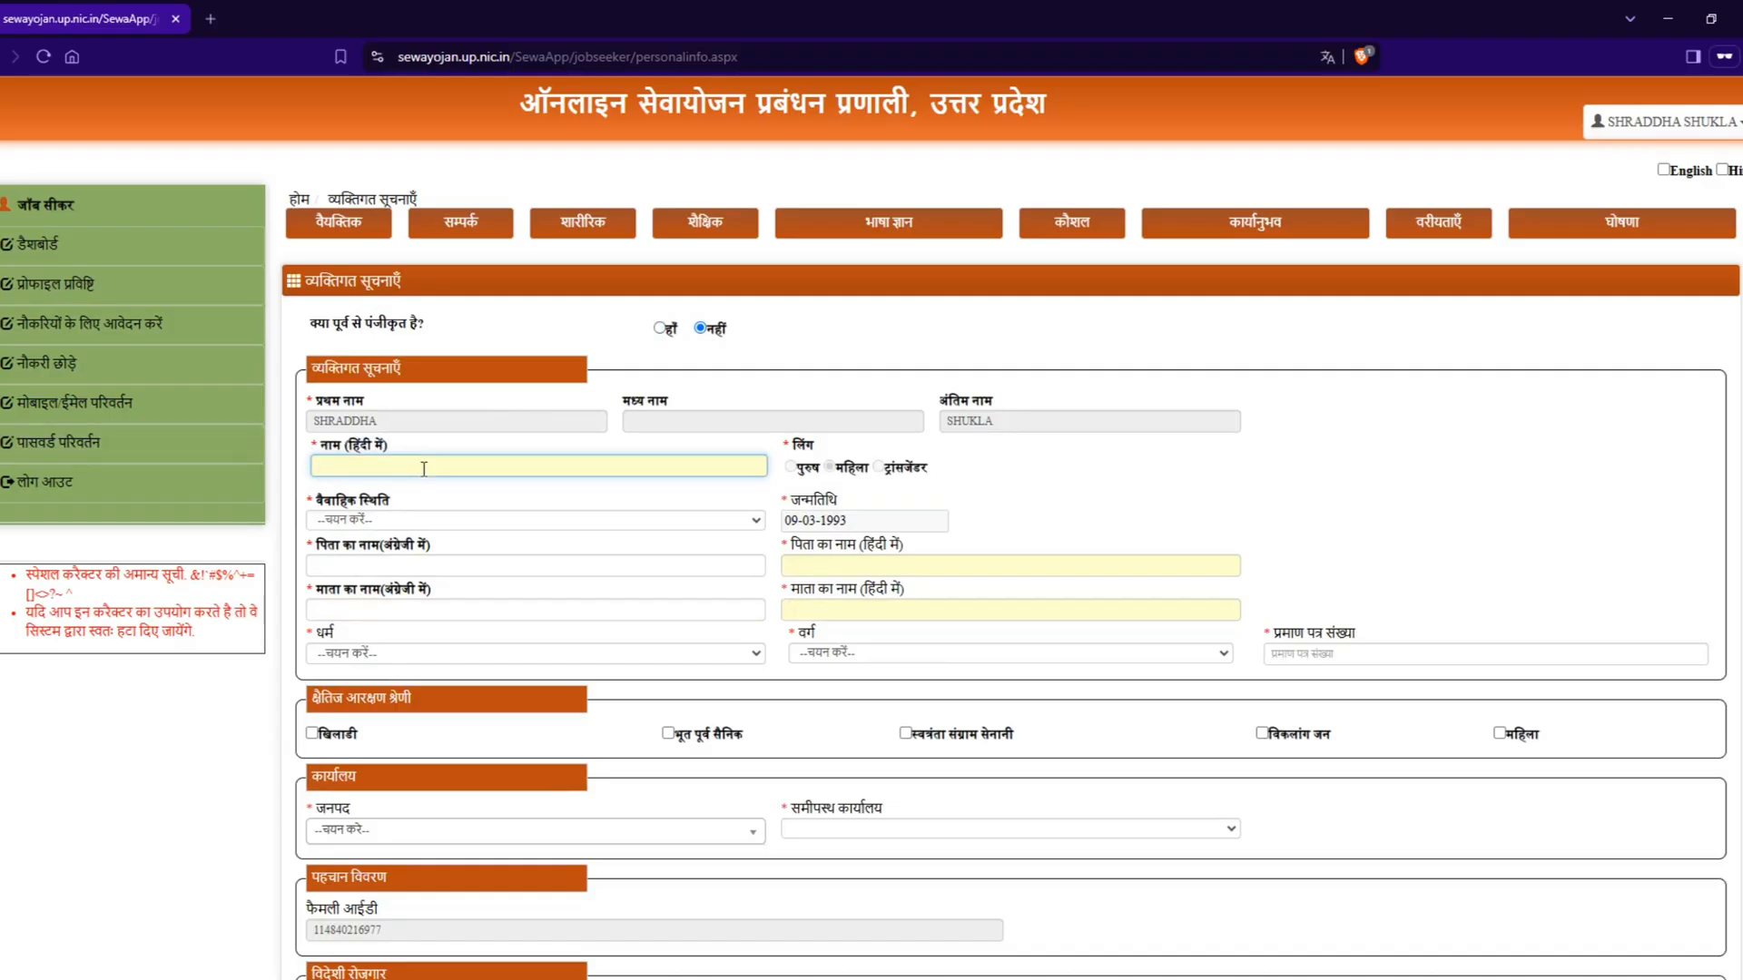
{"action": "type", "text": "NA"}
{"action": "key", "text": "Tab"}
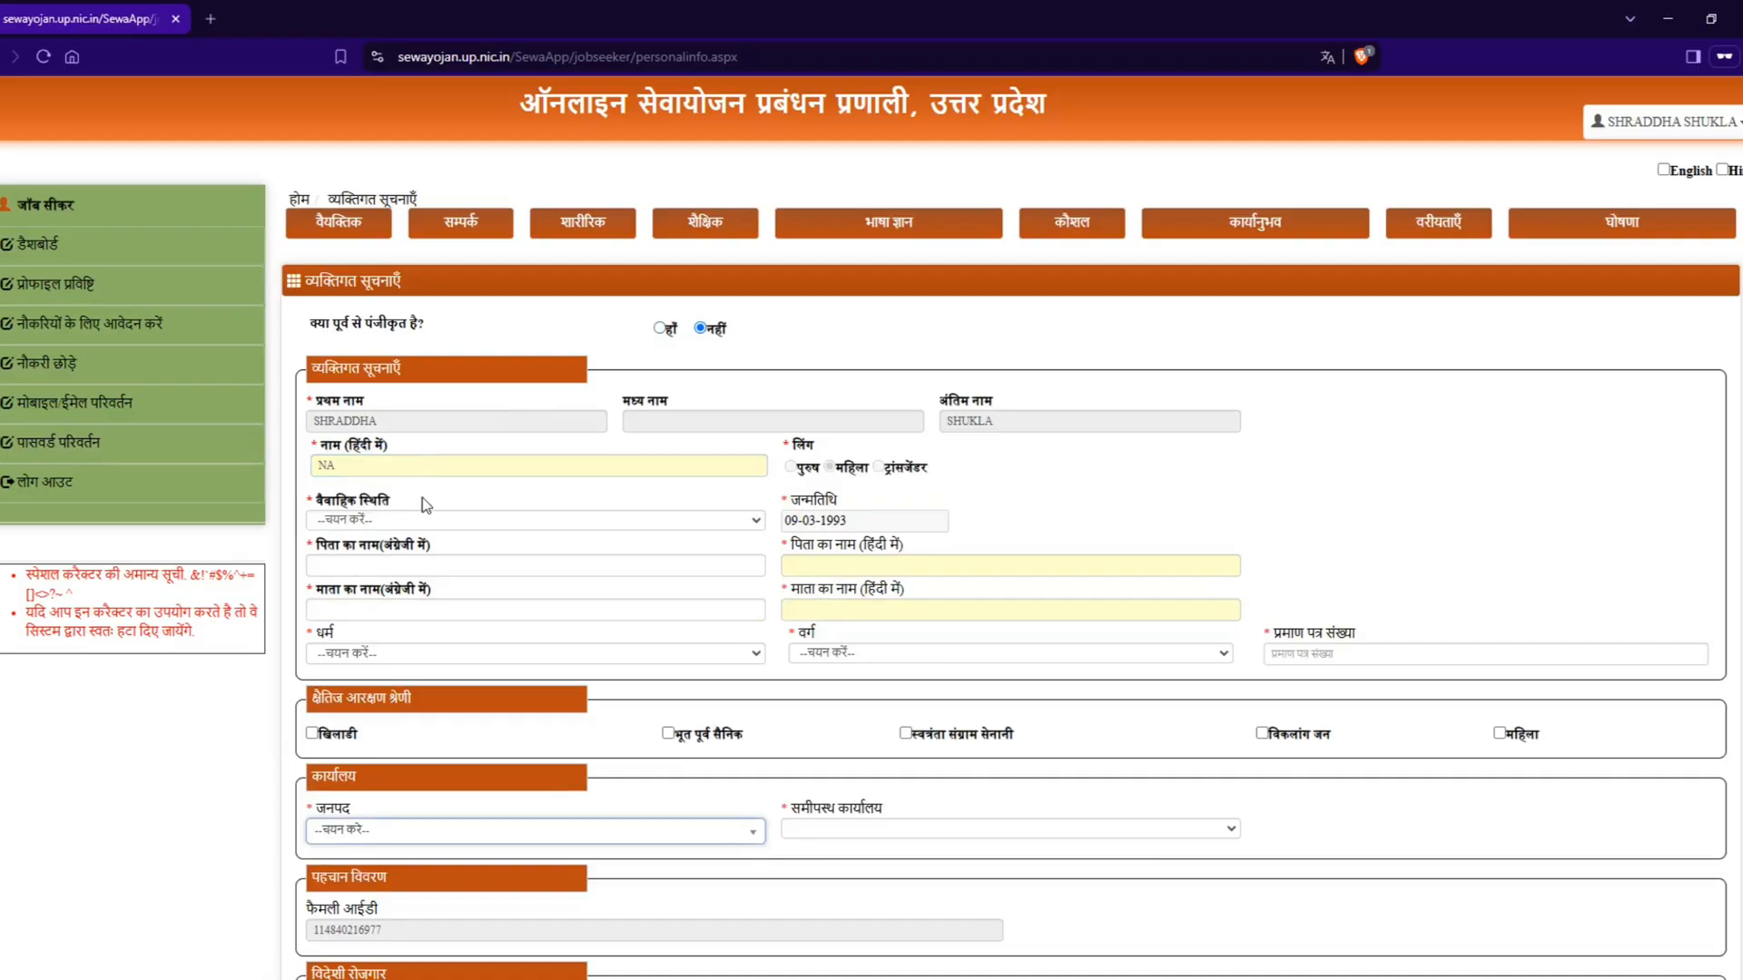
{"action": "left_click", "coordinate": [411, 524]}
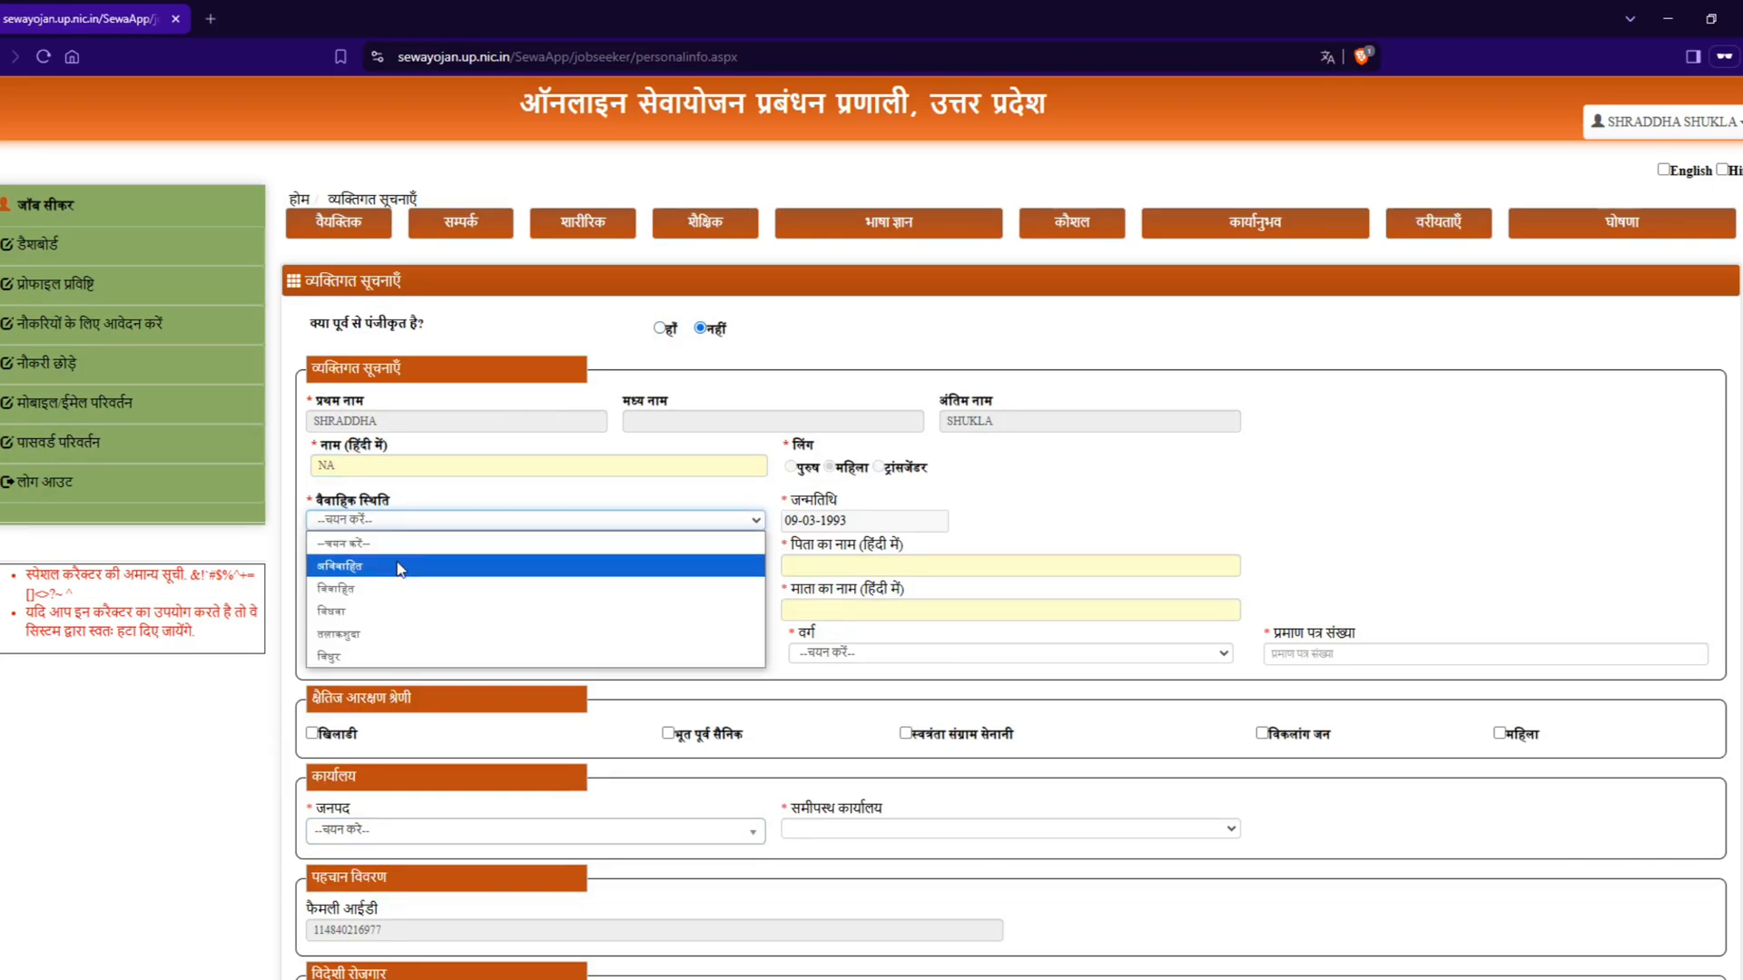
{"action": "left_click", "coordinate": [400, 566]}
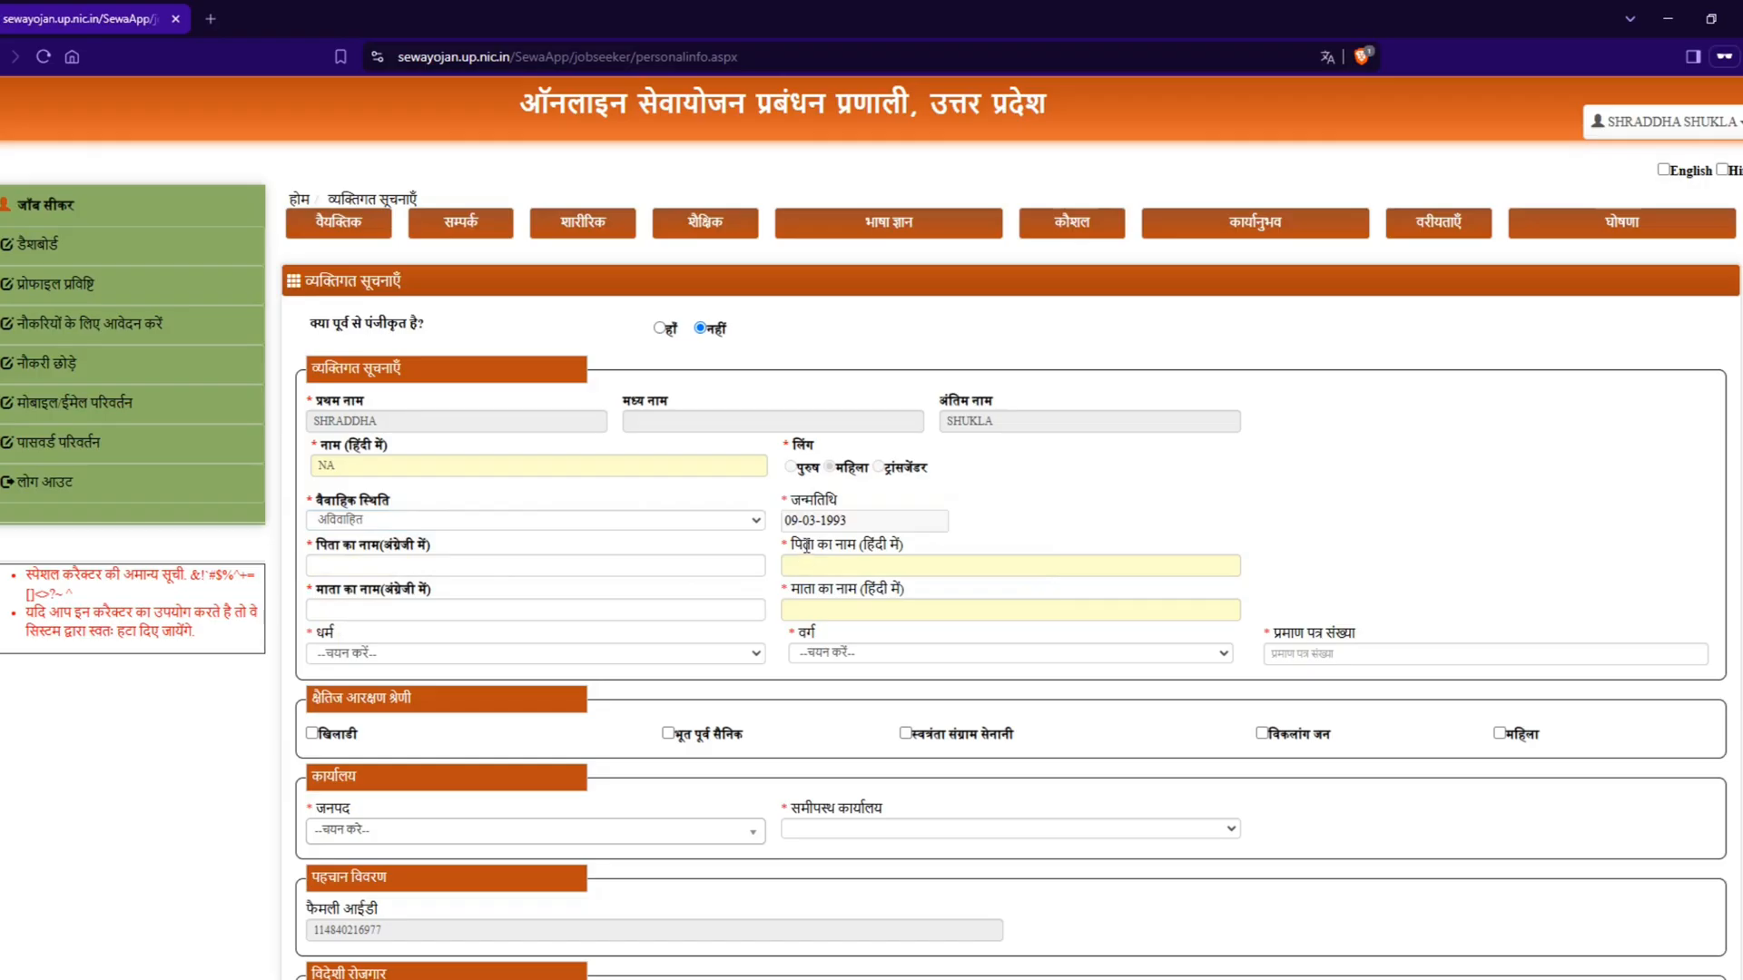
Step: Examine the father's name fields in English and in Hindi without filling them in
{"action": "left_click", "coordinate": [373, 566]}
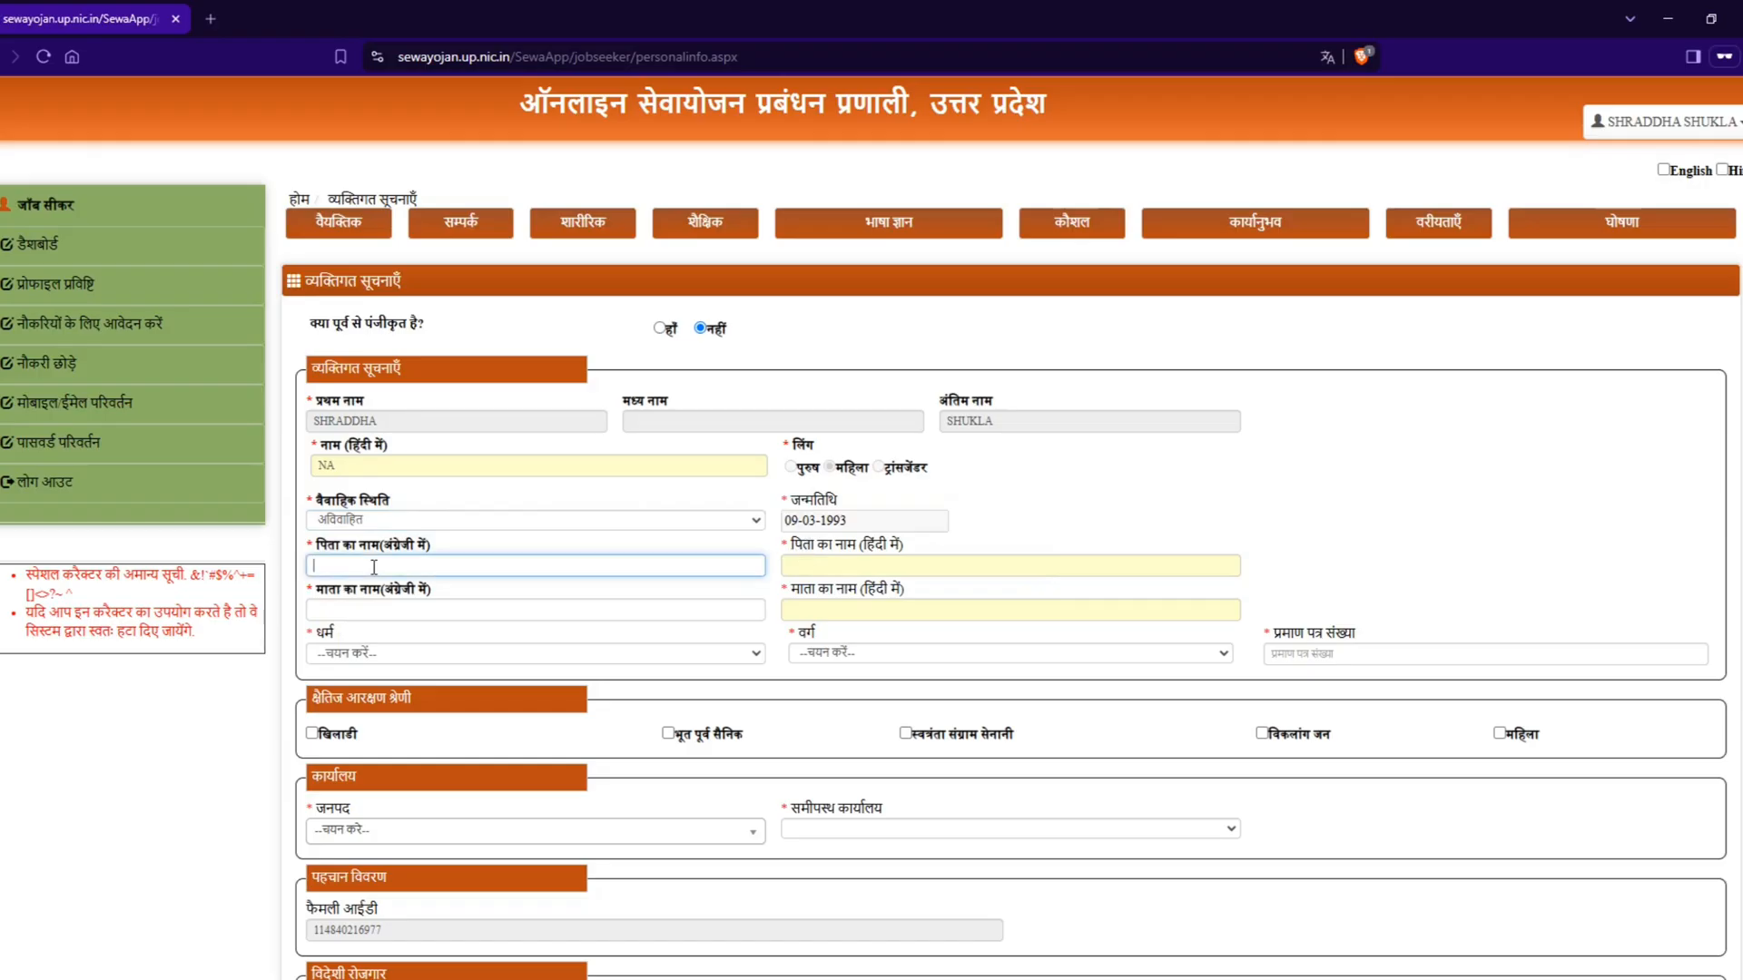
{"action": "left_click_drag", "start_coordinate": [318, 544], "coordinate": [424, 563]}
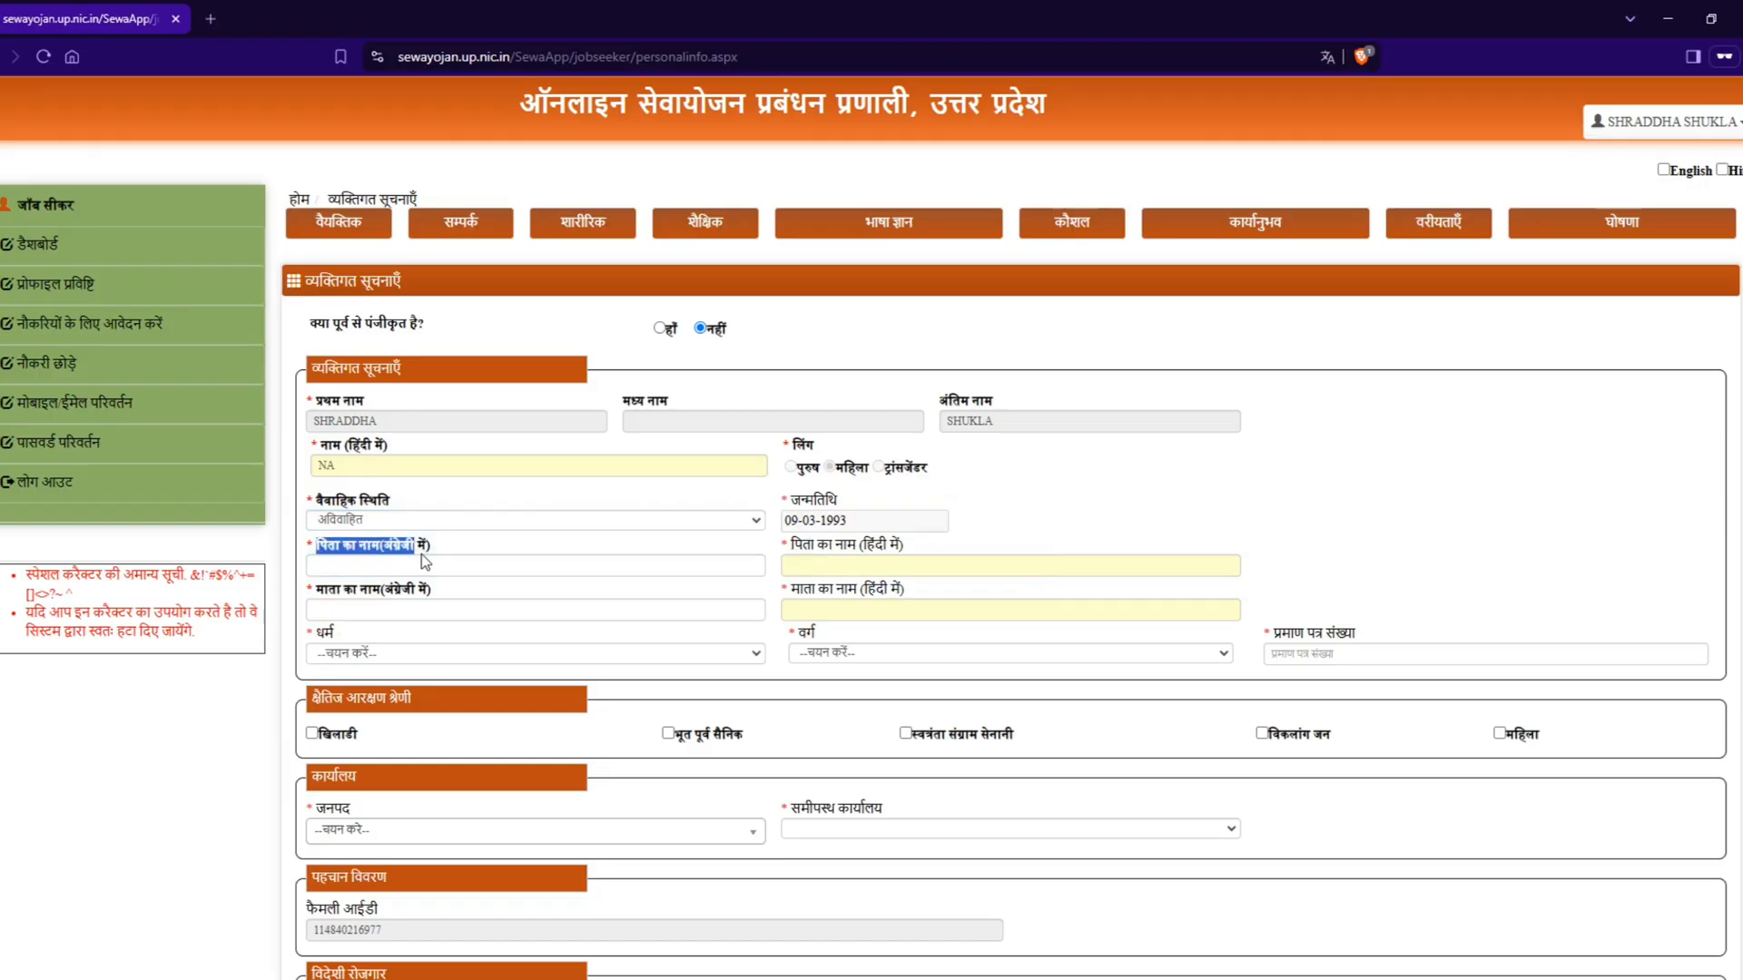
{"action": "left_click", "coordinate": [455, 565]}
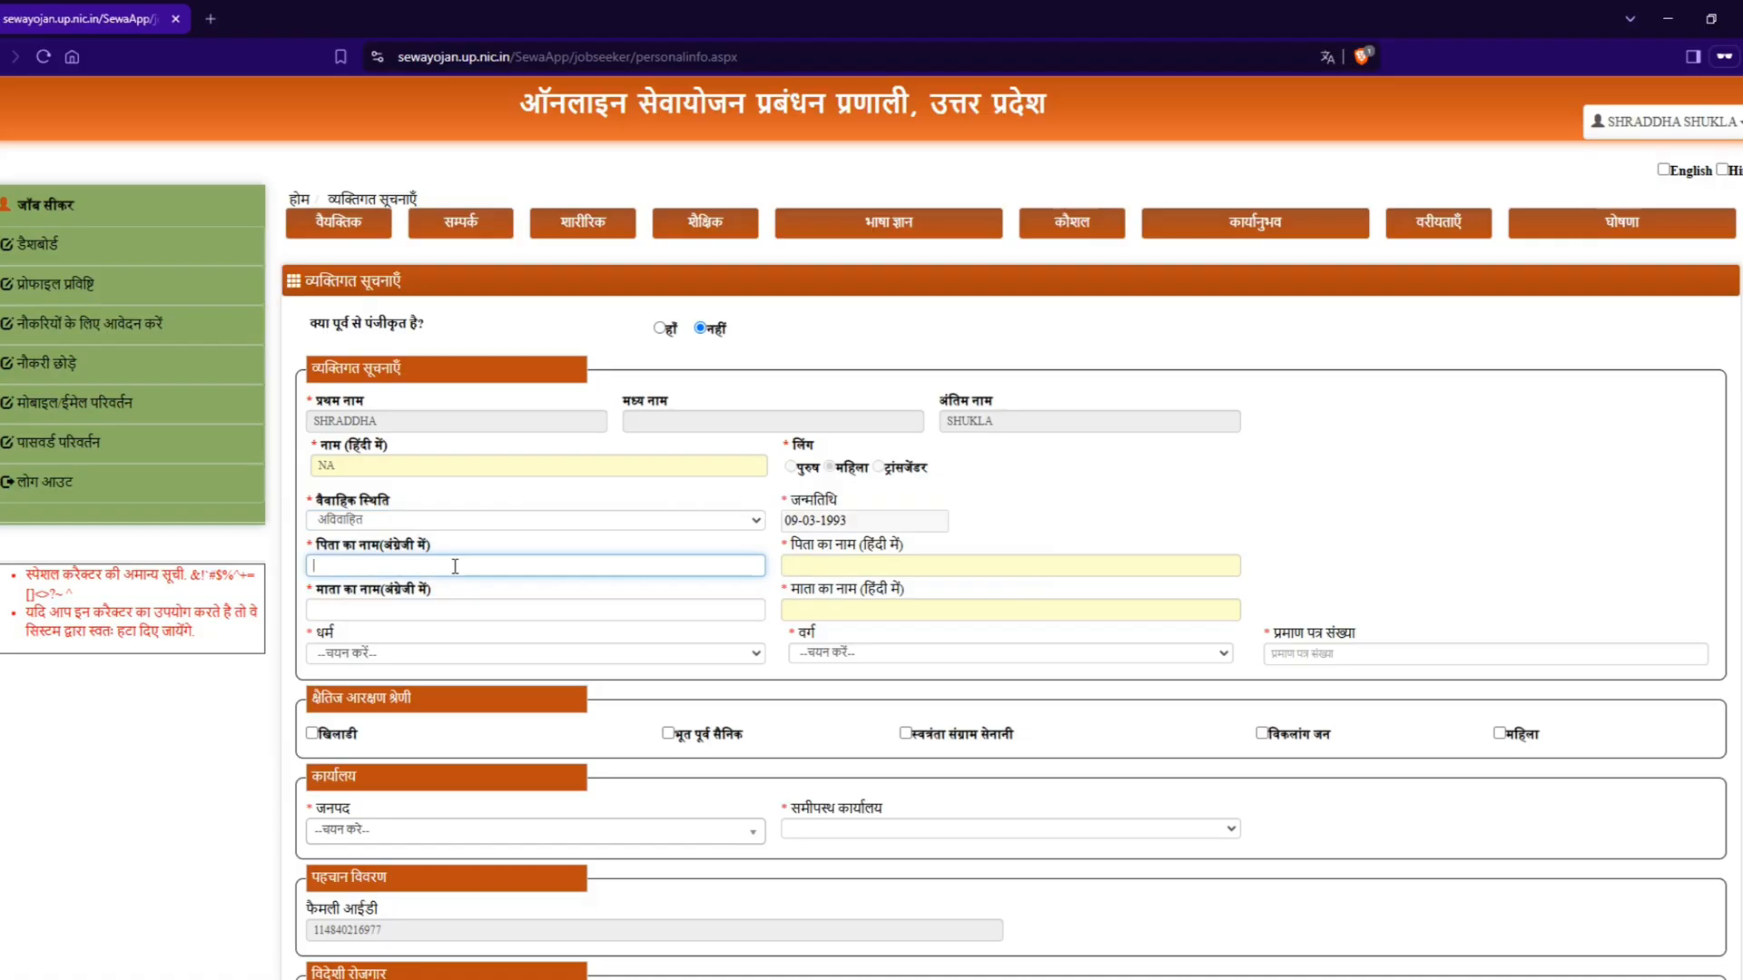
{"action": "left_click_drag", "start_coordinate": [786, 544], "coordinate": [874, 546]}
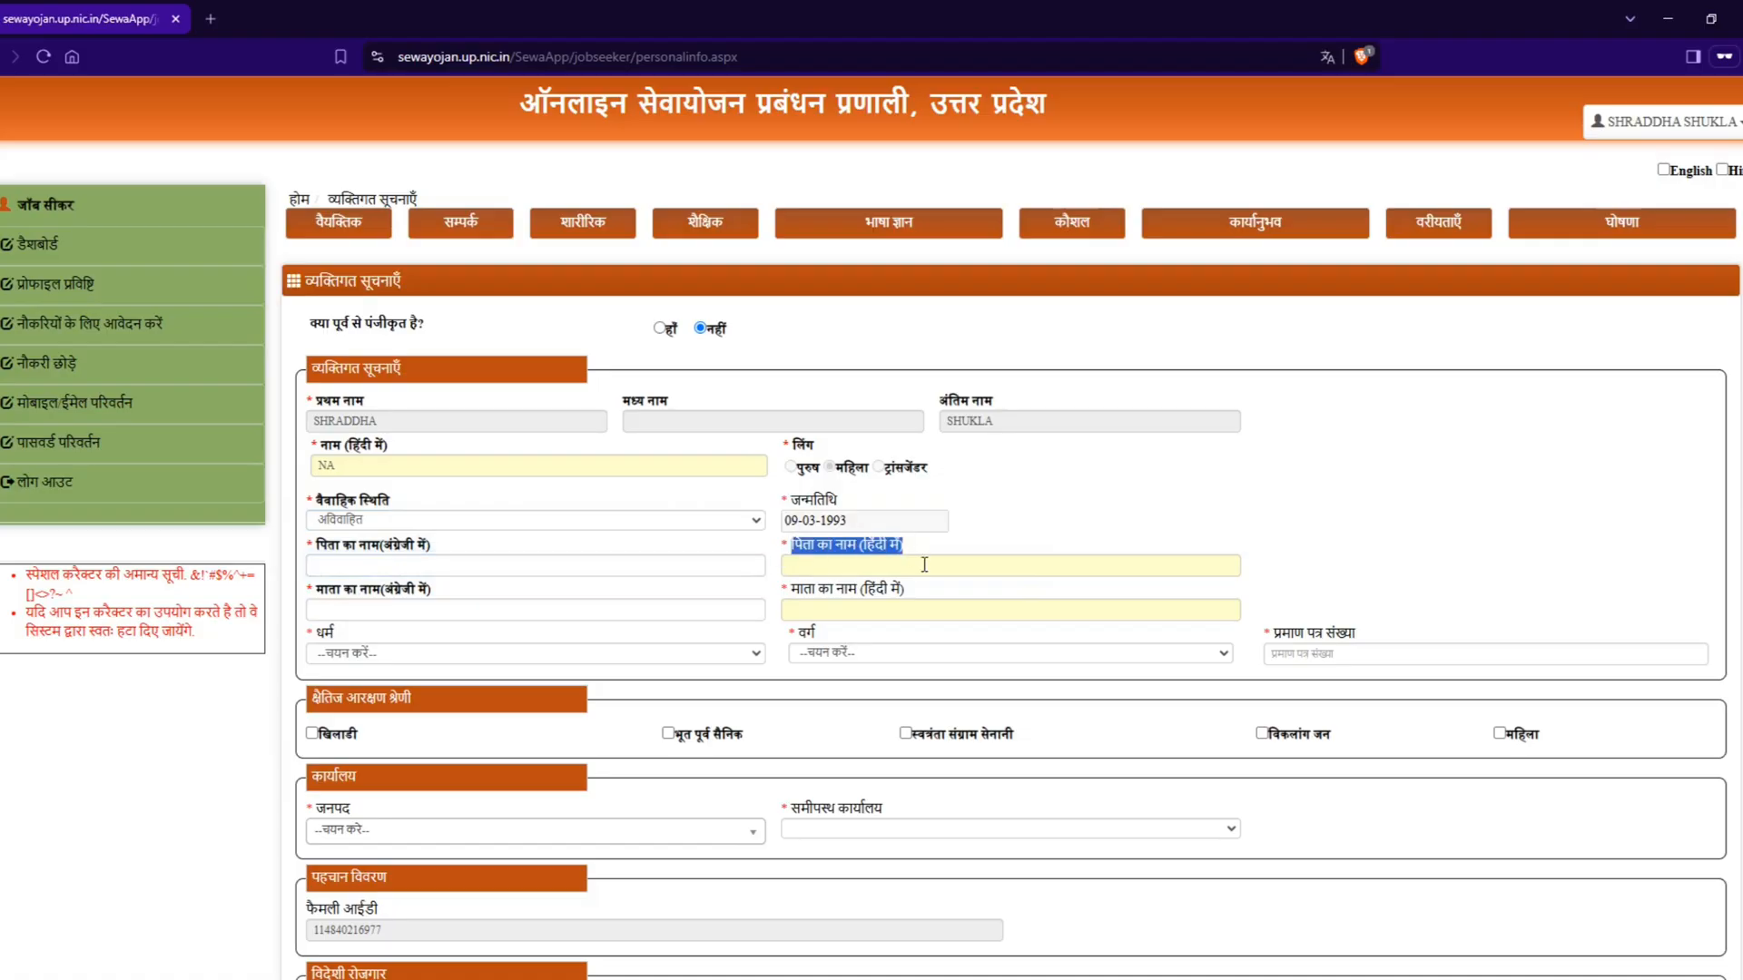
{"action": "left_click", "coordinate": [924, 565]}
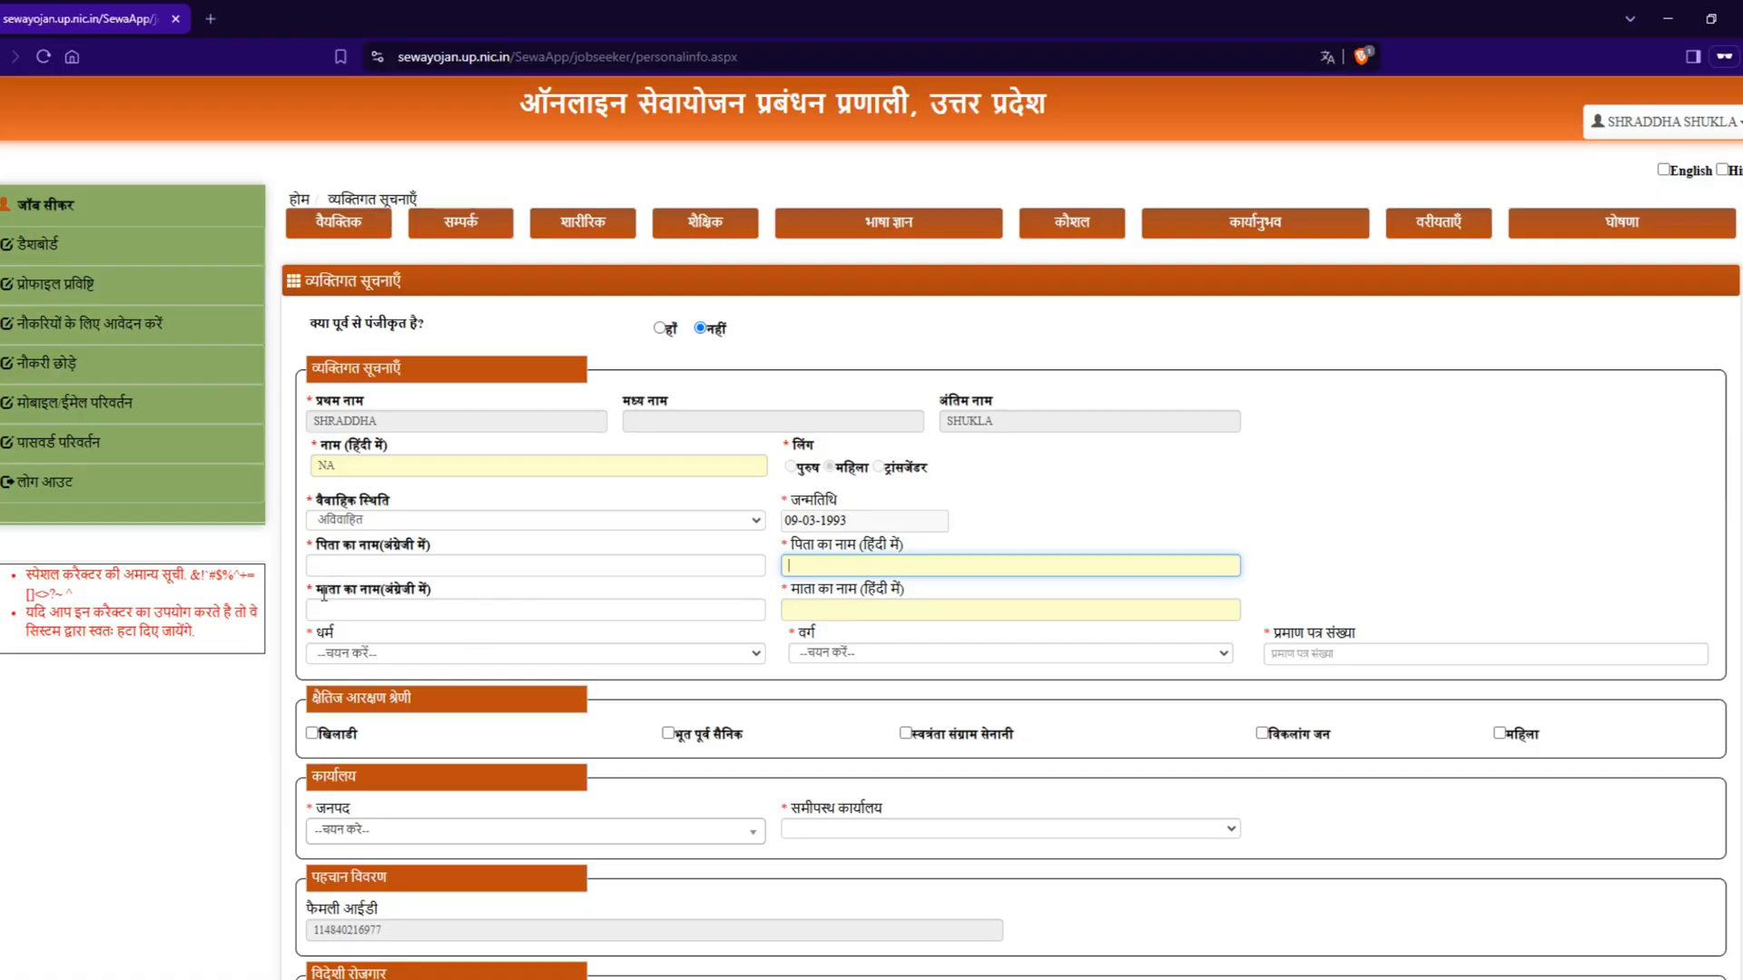
Step: Review the mother's name fields in English and Hindi, and set the religion (धर्म) to हिन्दू
{"action": "left_click_drag", "start_coordinate": [320, 595], "coordinate": [441, 598]}
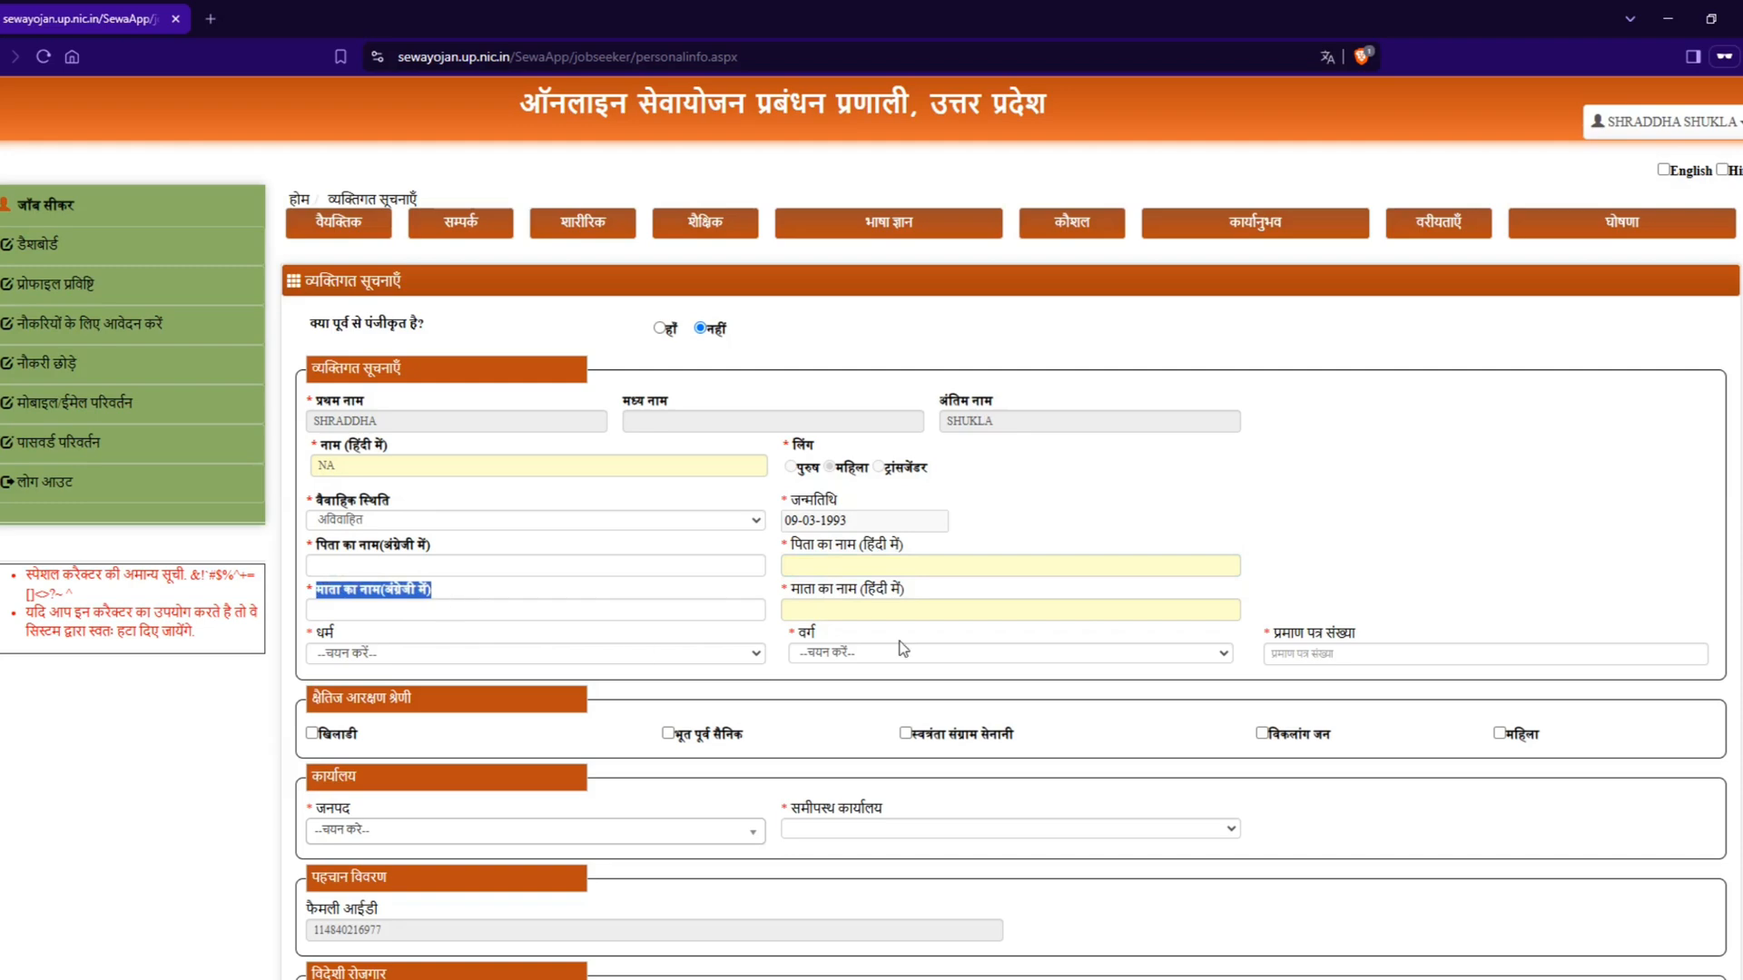
{"action": "left_click_drag", "start_coordinate": [790, 592], "coordinate": [930, 595]}
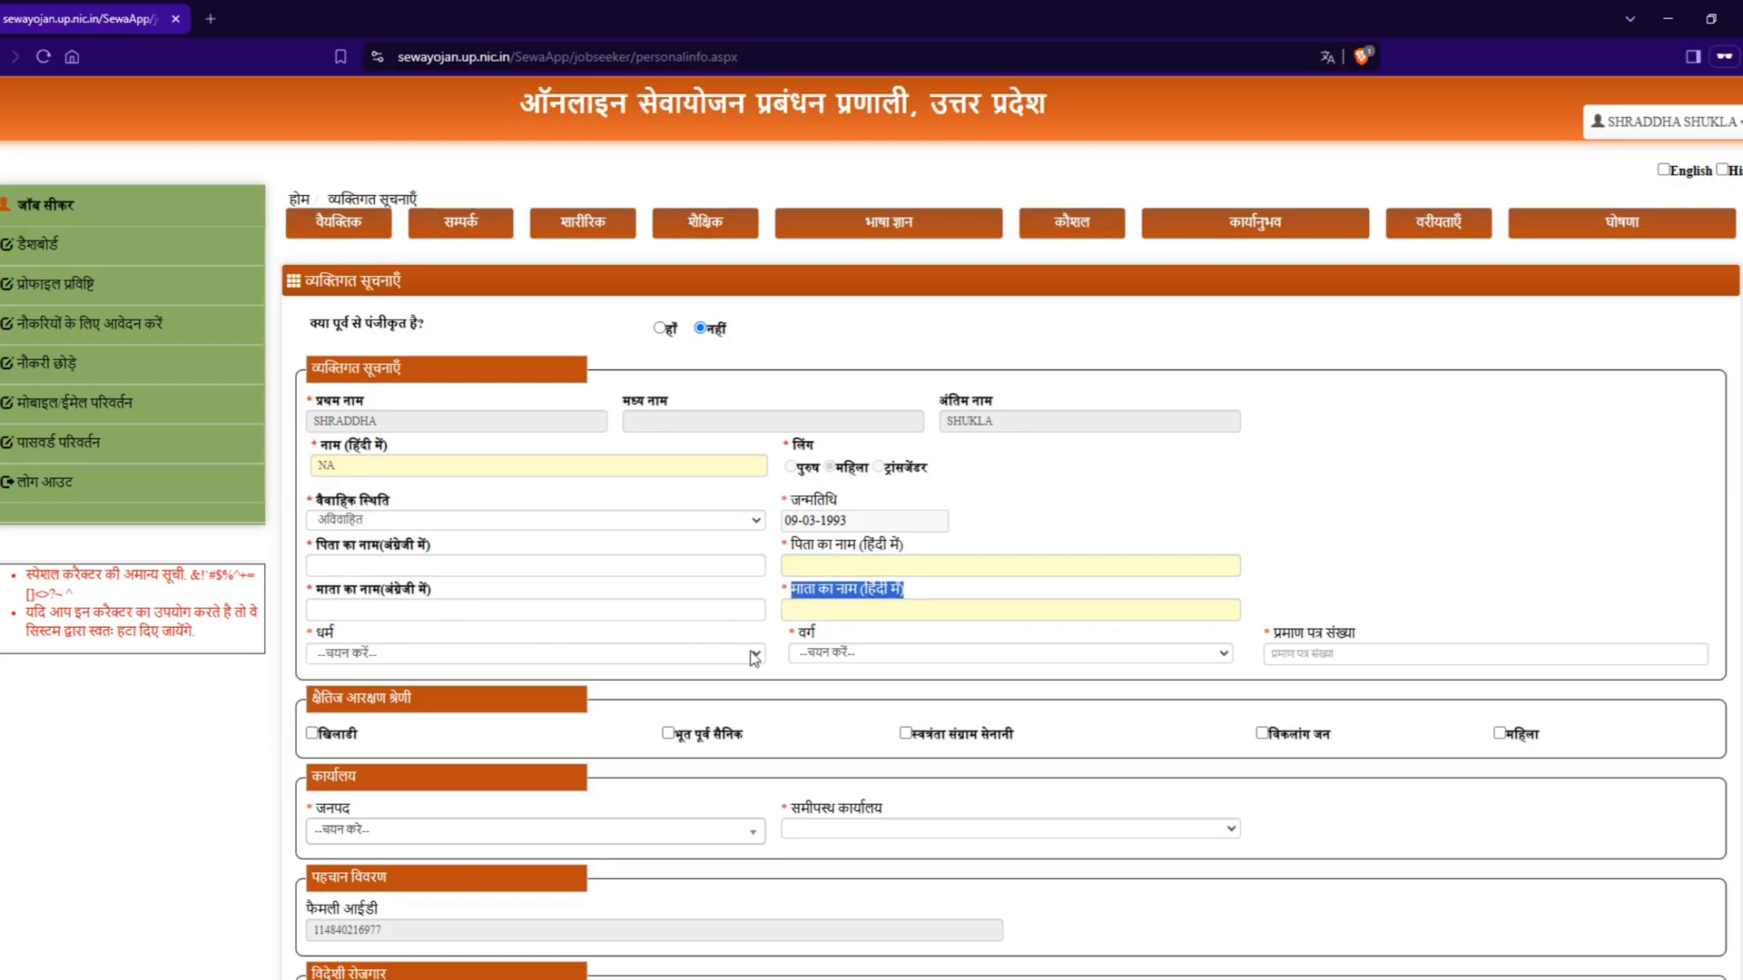
{"action": "left_click", "coordinate": [374, 661]}
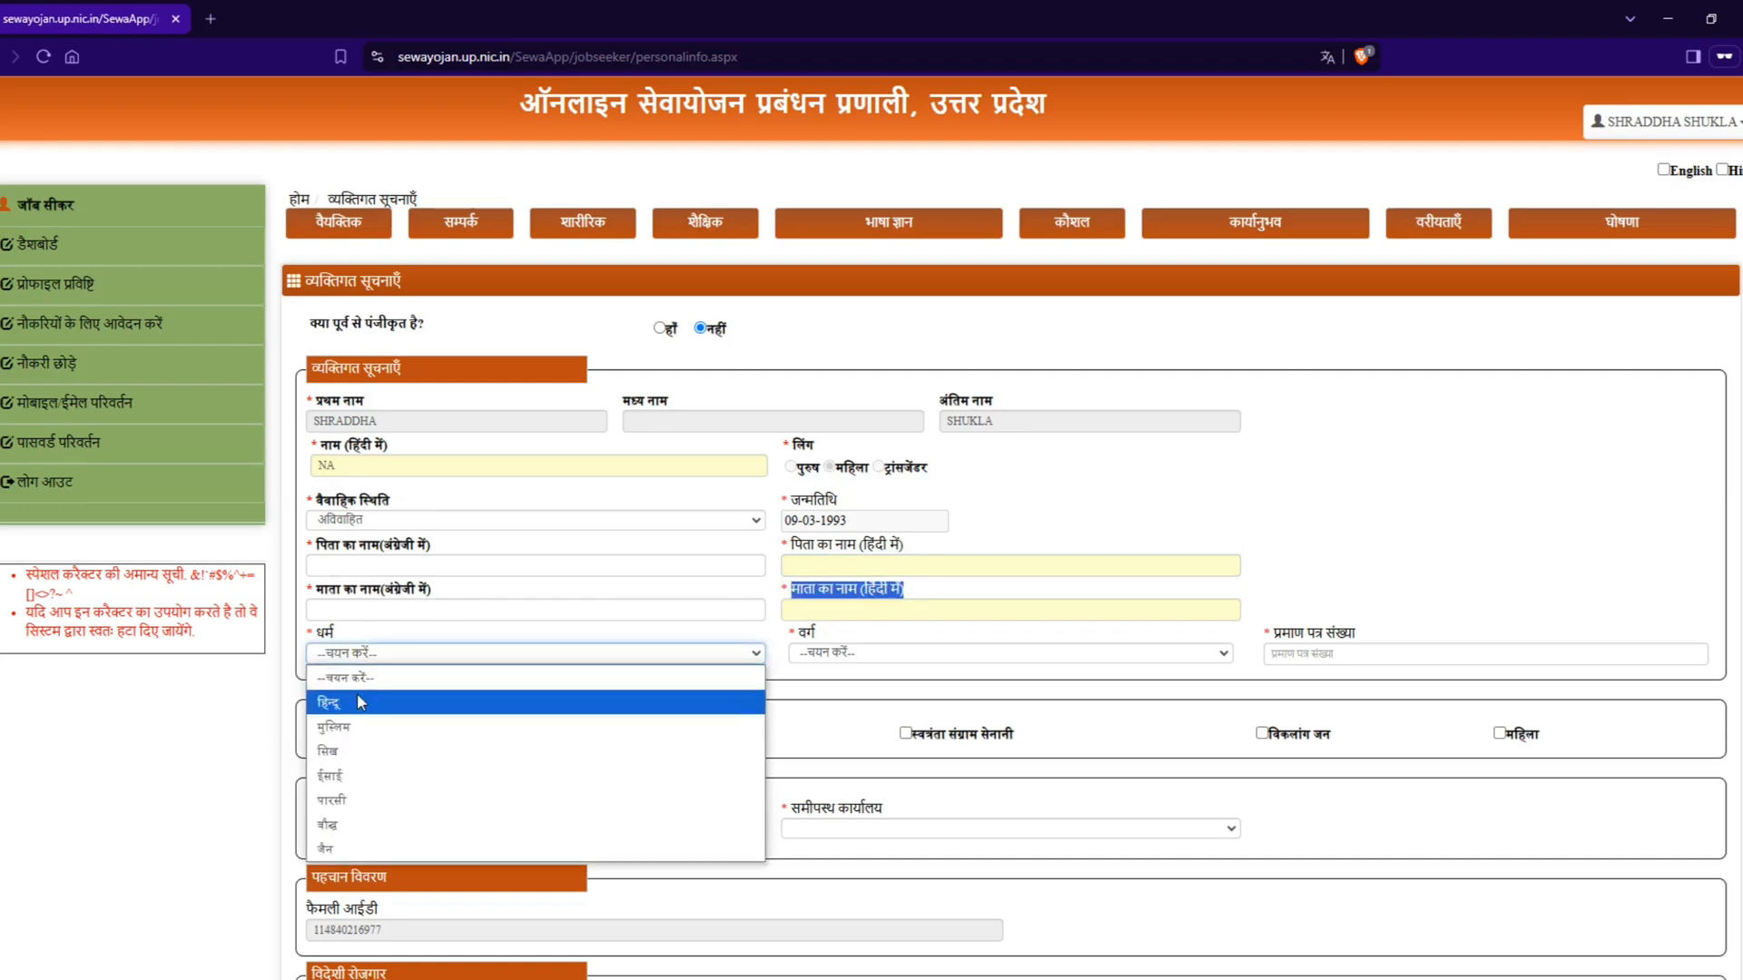
{"action": "left_click", "coordinate": [362, 701]}
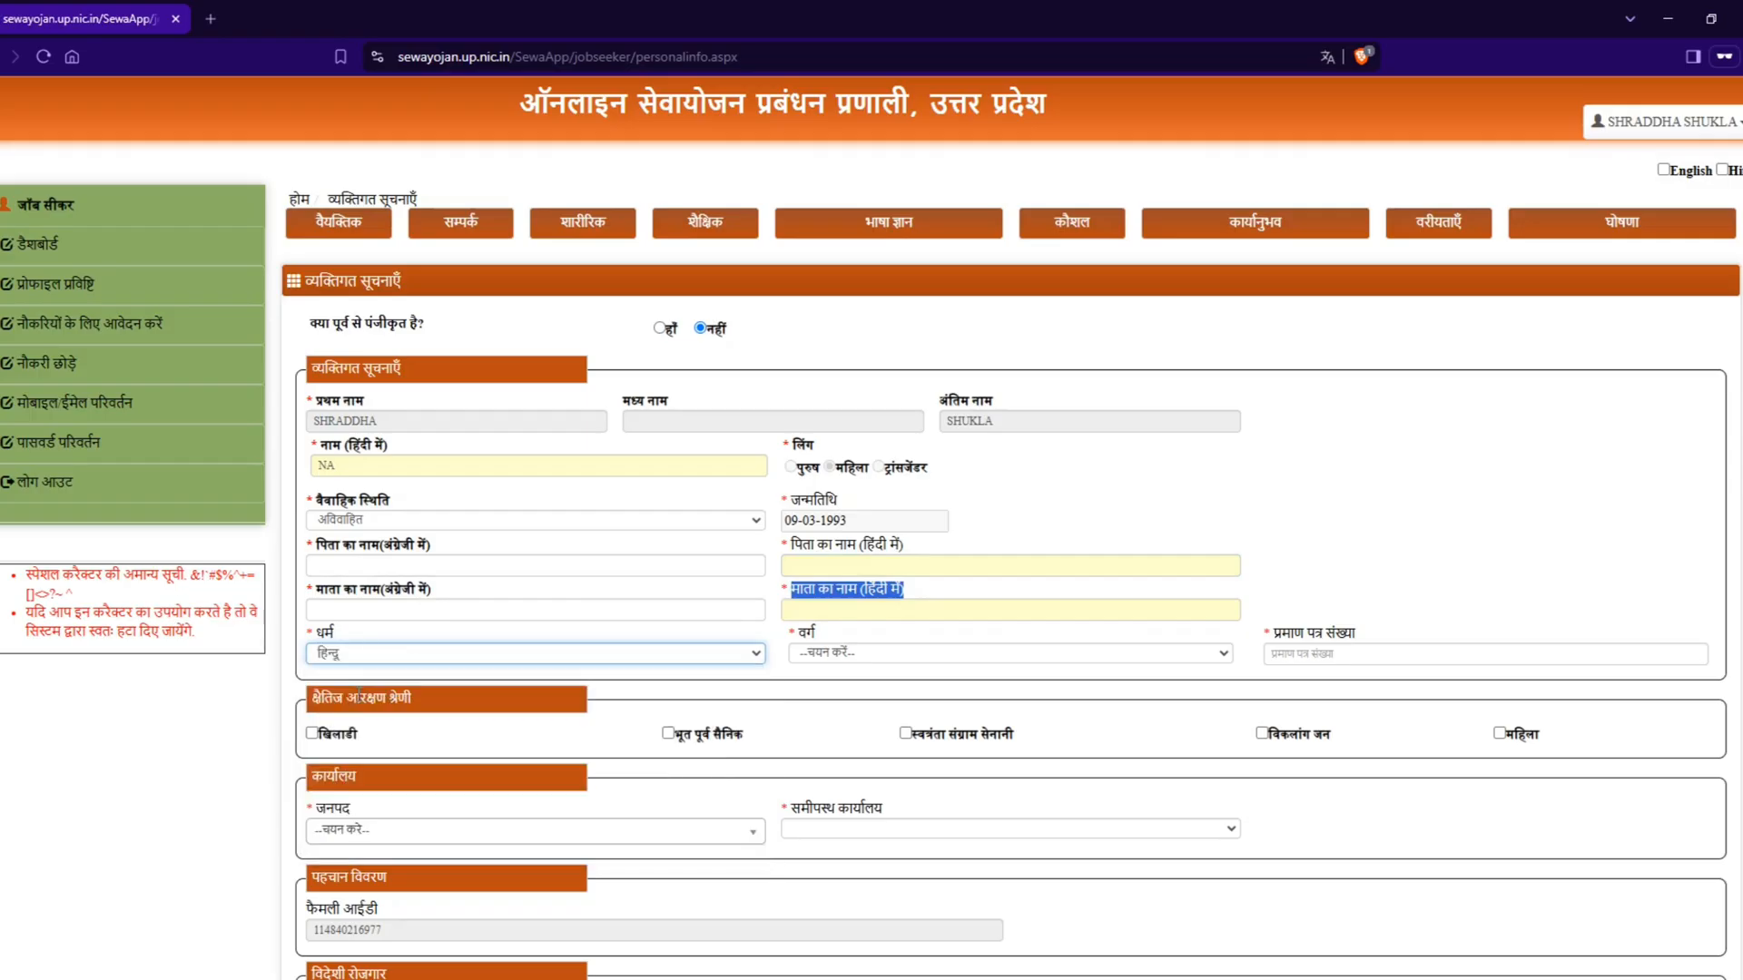
Step: Look over the category (वर्ग) options and try सामान्य as the category
{"action": "left_click", "coordinate": [843, 654]}
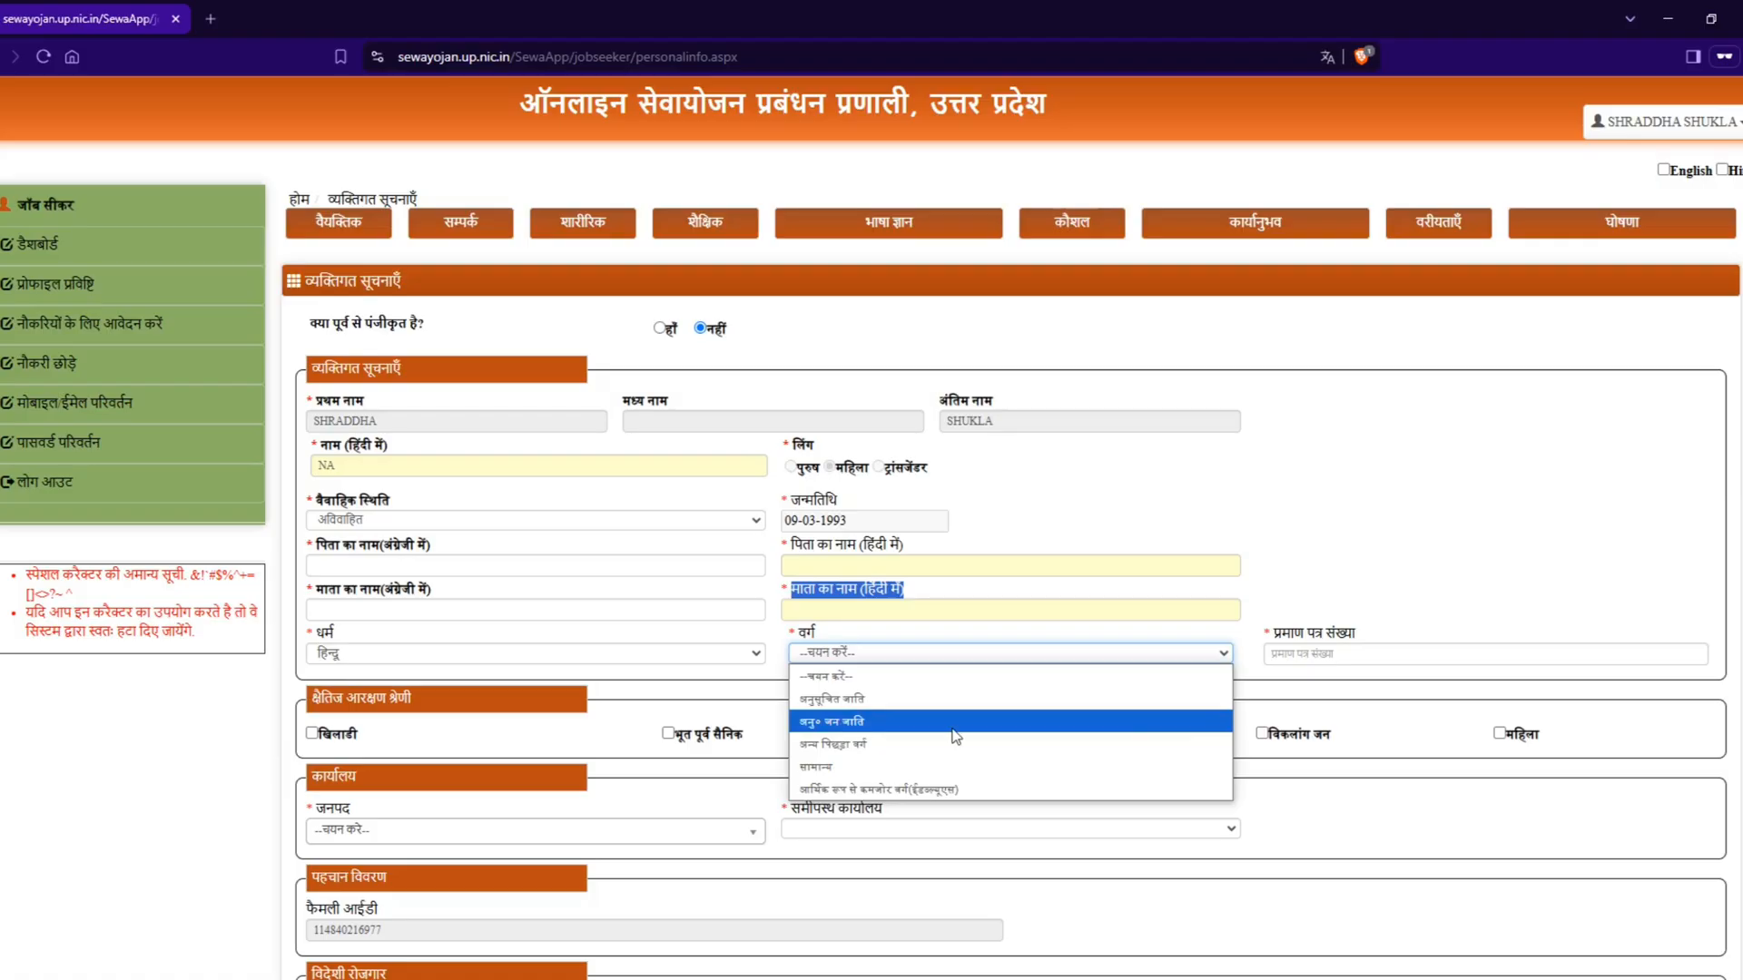
{"action": "left_click", "coordinate": [1326, 653]}
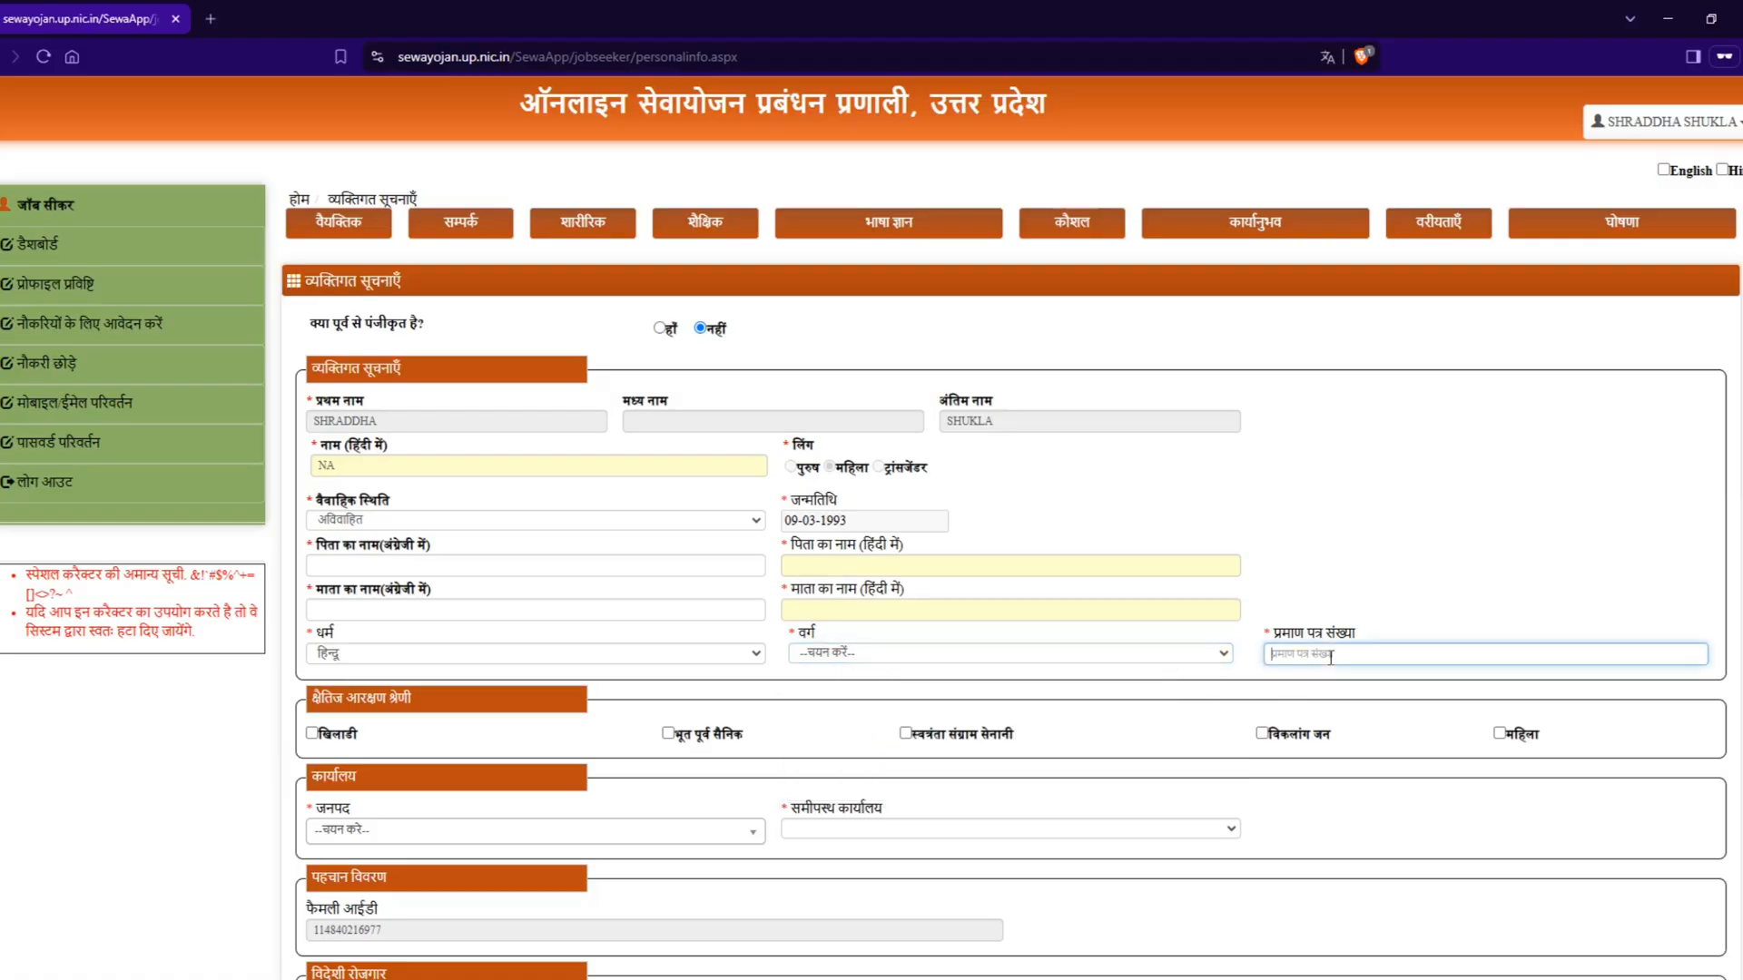
{"action": "left_click", "coordinate": [910, 654]}
{"action": "left_click", "coordinate": [894, 749]}
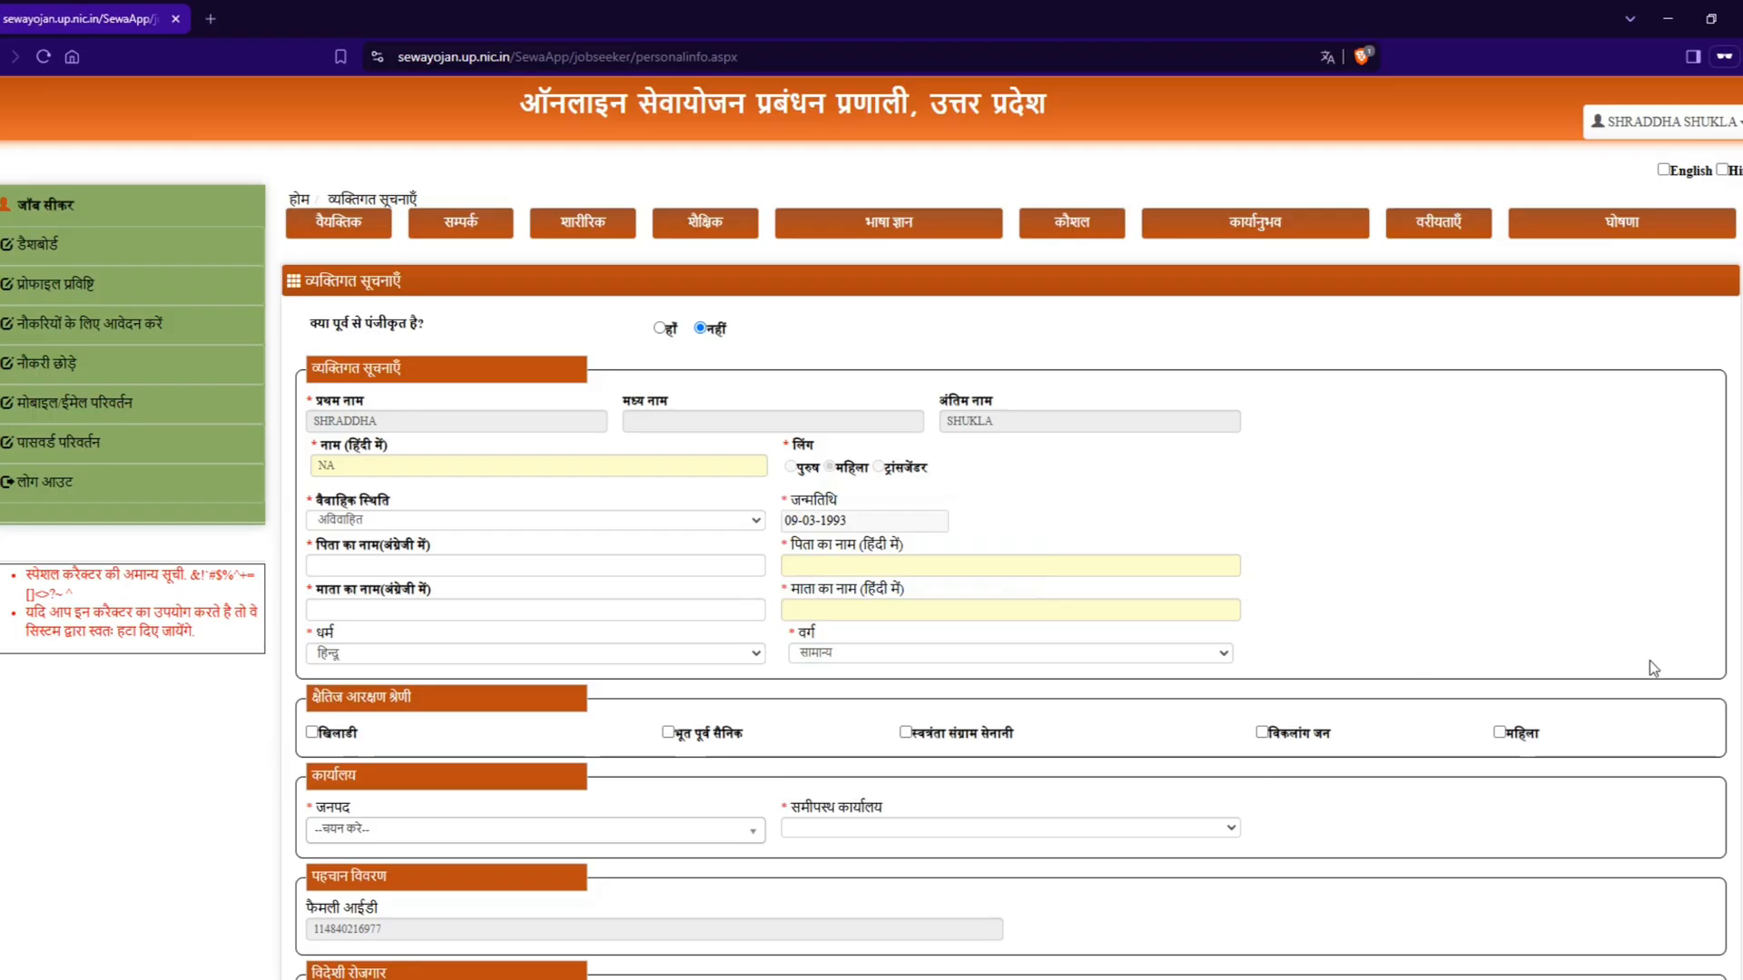
Step: Set the category (वर्ग) to अन्य पिछड़ा वर्ग and place the cursor in the certificate number field
{"action": "left_click", "coordinate": [1007, 653]}
{"action": "left_click", "coordinate": [885, 726]}
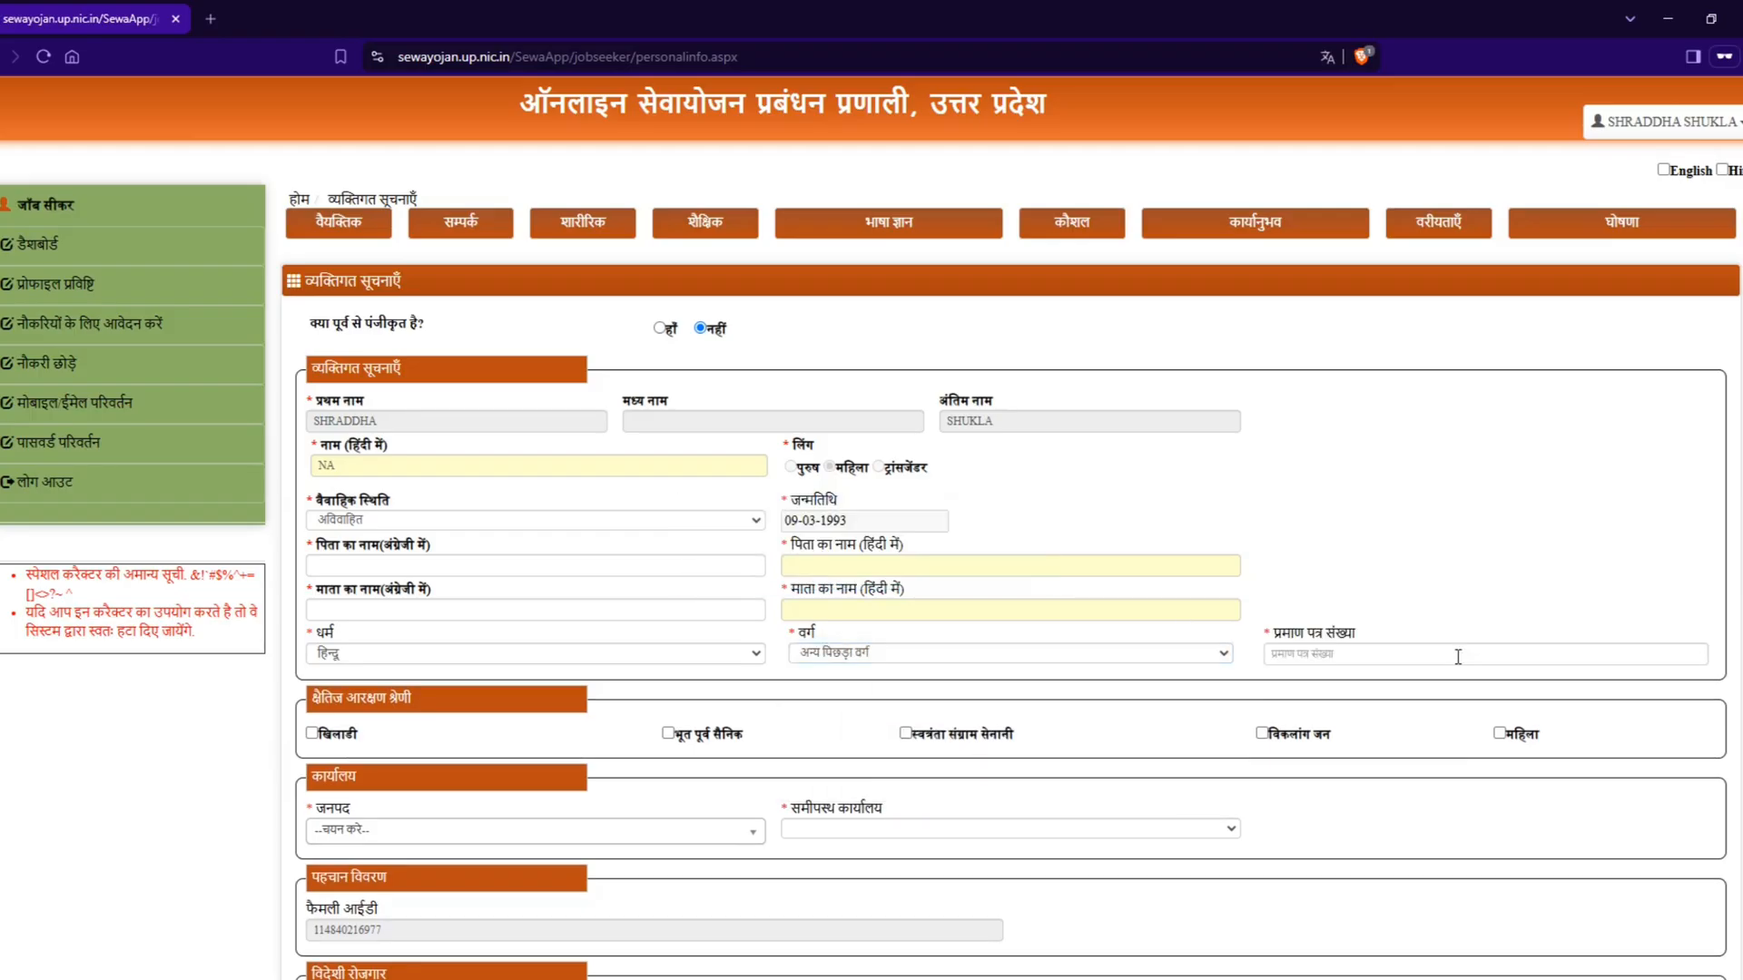
{"action": "left_click", "coordinate": [1362, 657]}
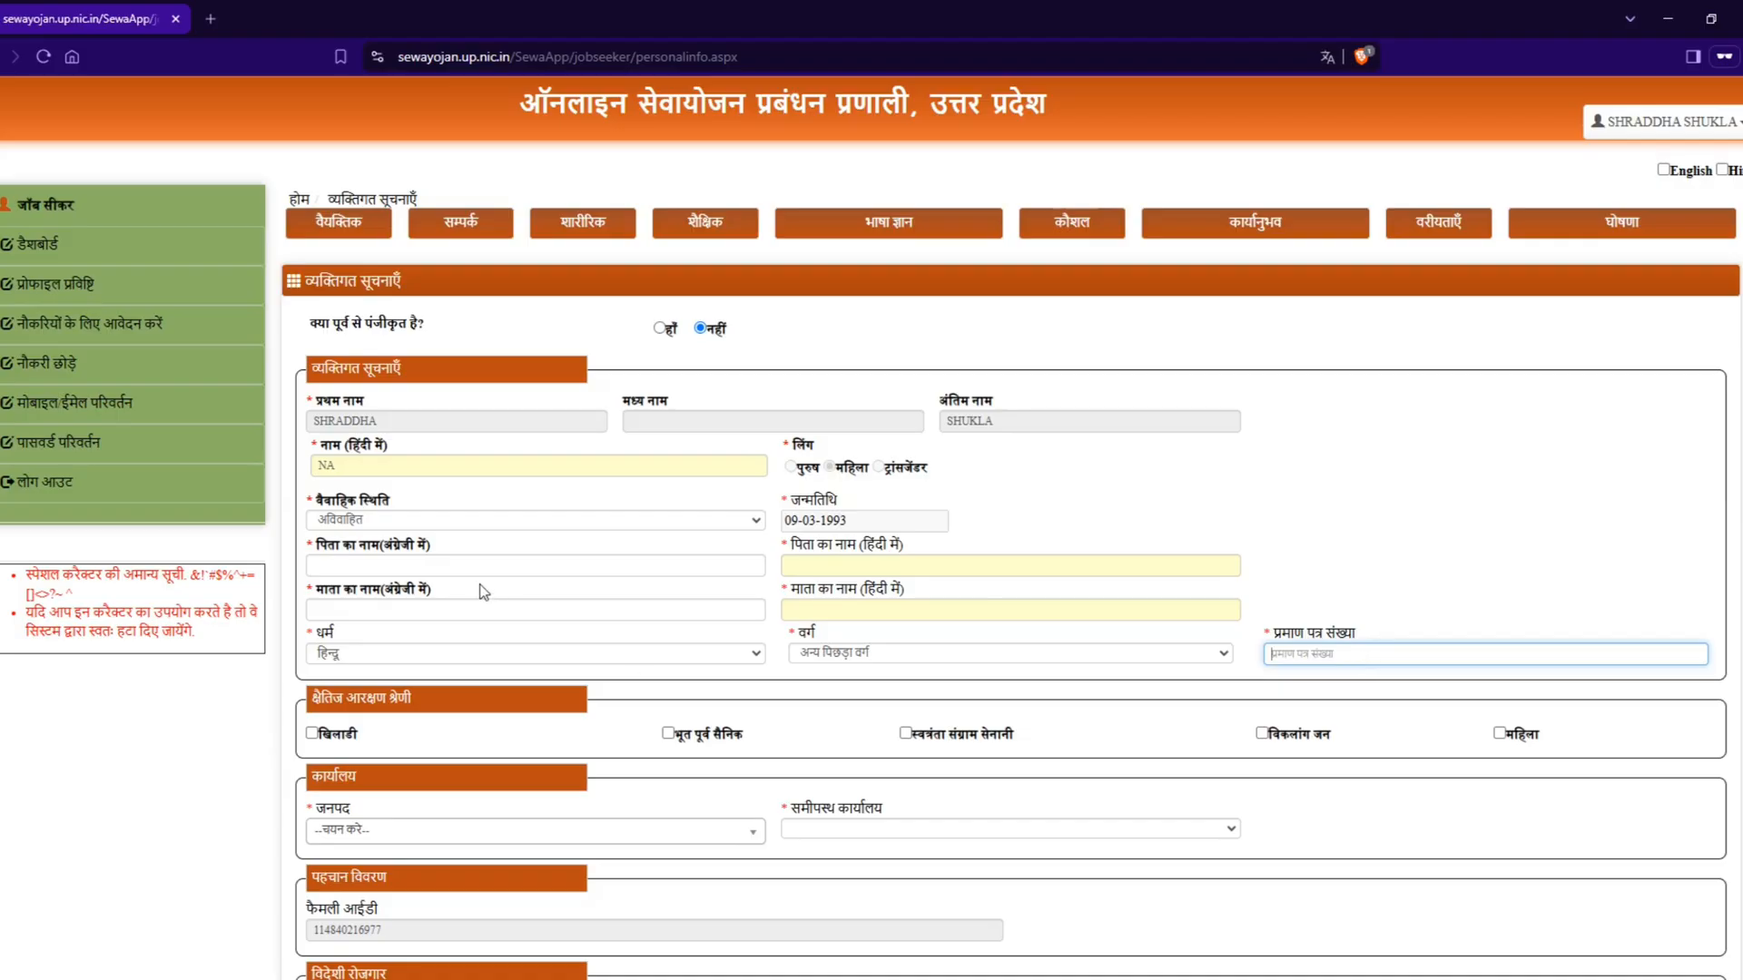
Step: Set the district (जनपद) in the office section (कार्यालय) to मैनपुरी
{"action": "scroll", "coordinate": [490, 592], "scroll_direction": "down", "scroll_amount": 2}
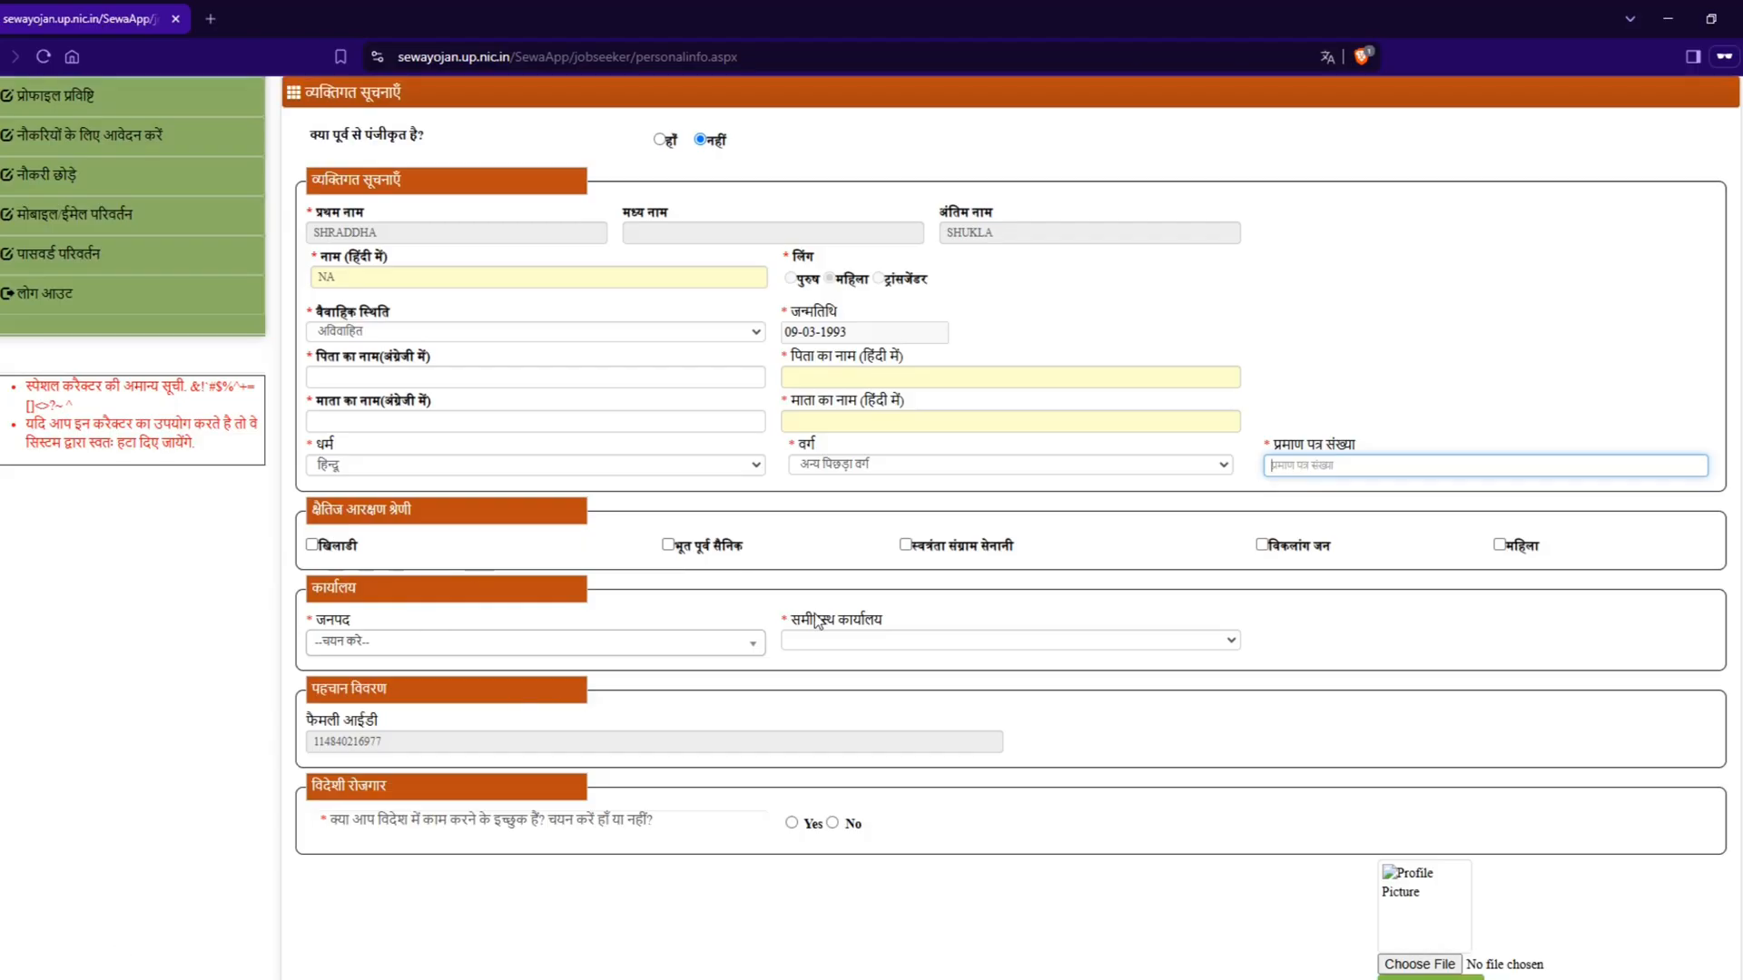
{"action": "left_click", "coordinate": [491, 646]}
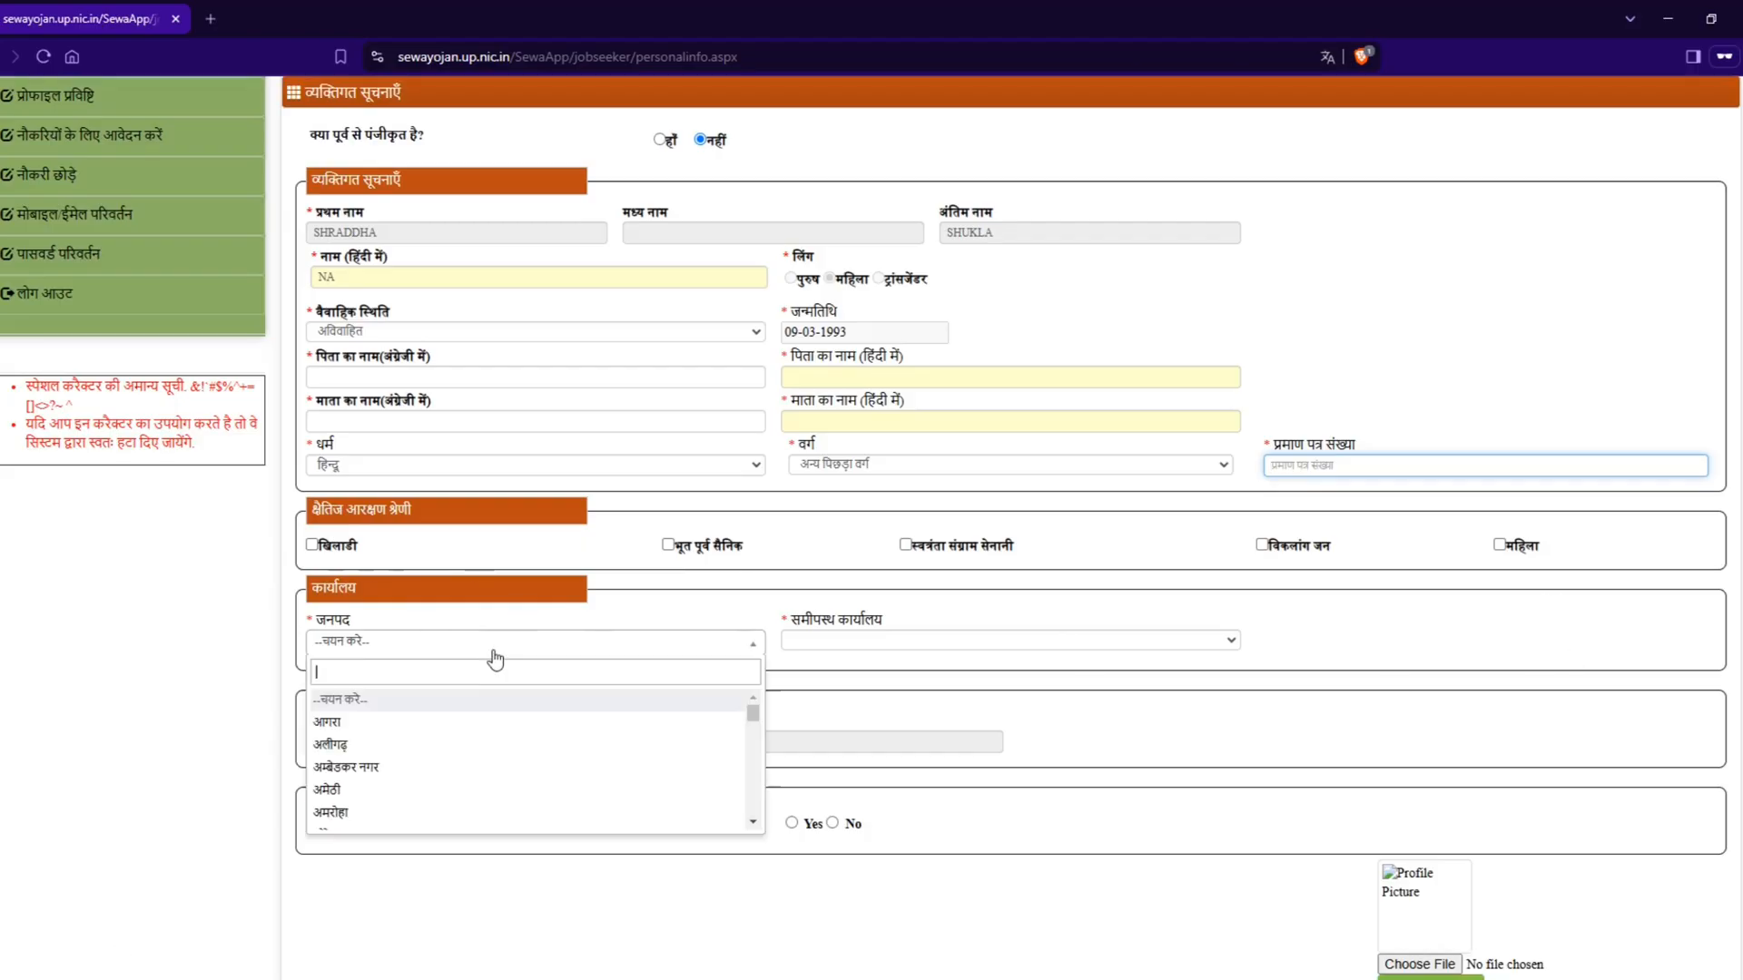
{"action": "scroll", "coordinate": [480, 769], "scroll_direction": "down", "scroll_amount": 5}
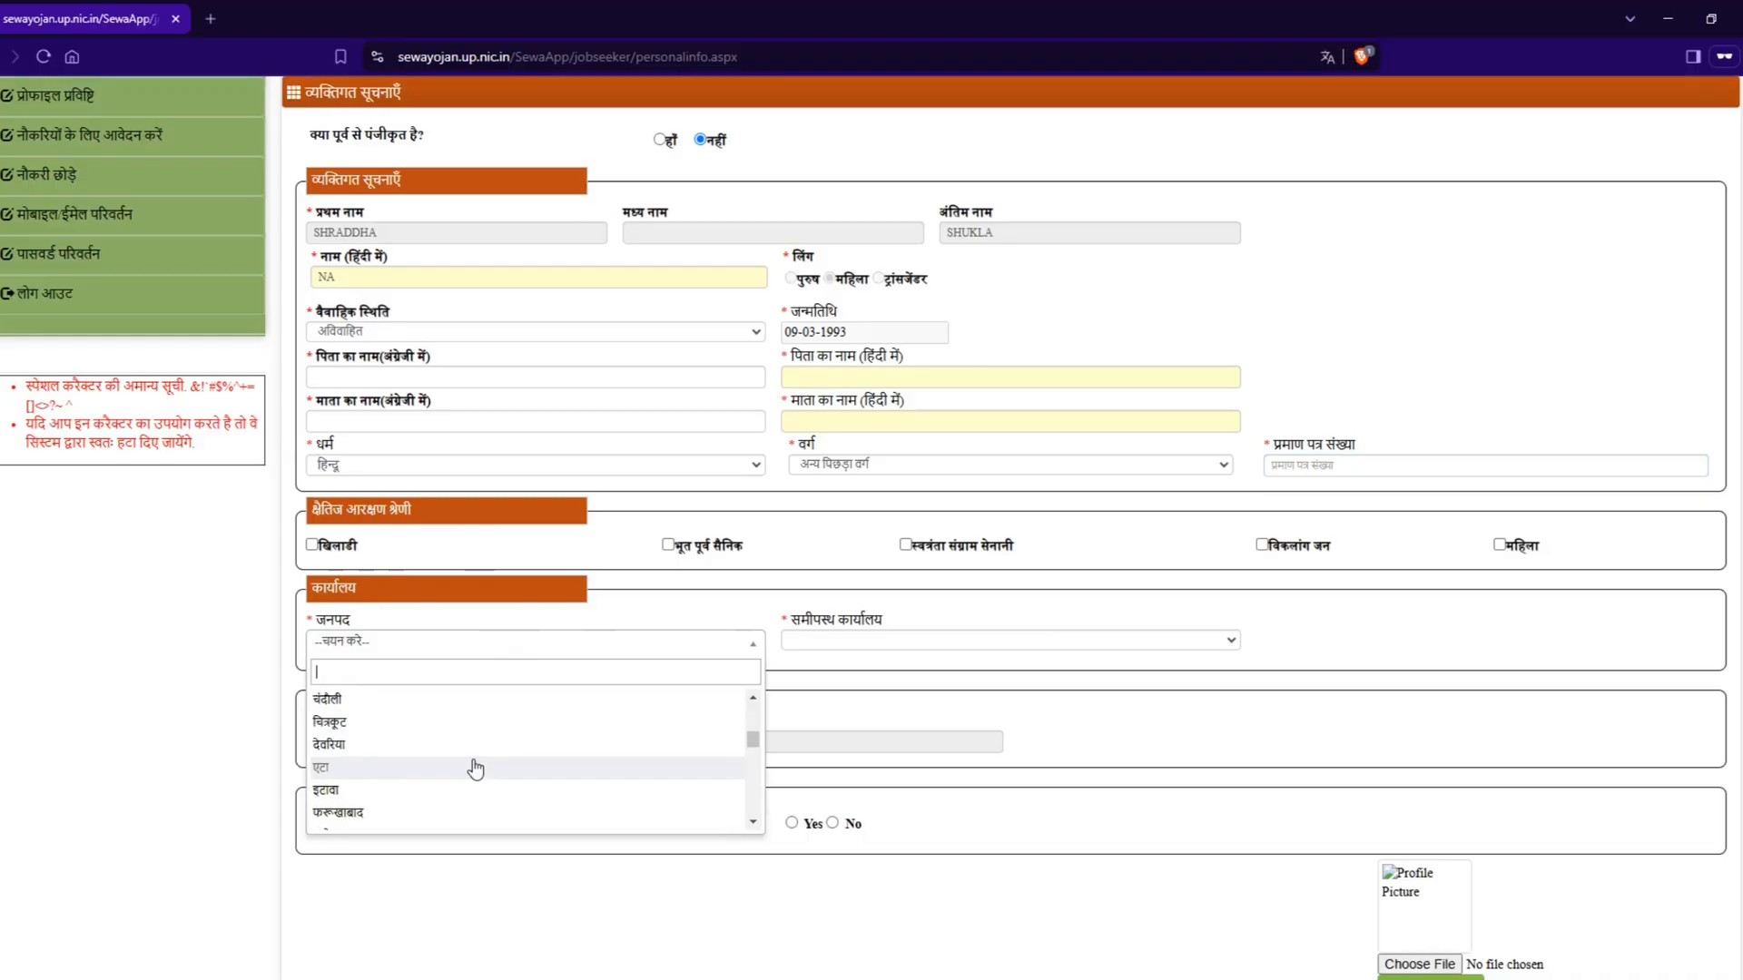
{"action": "scroll", "coordinate": [475, 770], "scroll_direction": "down", "scroll_amount": 3}
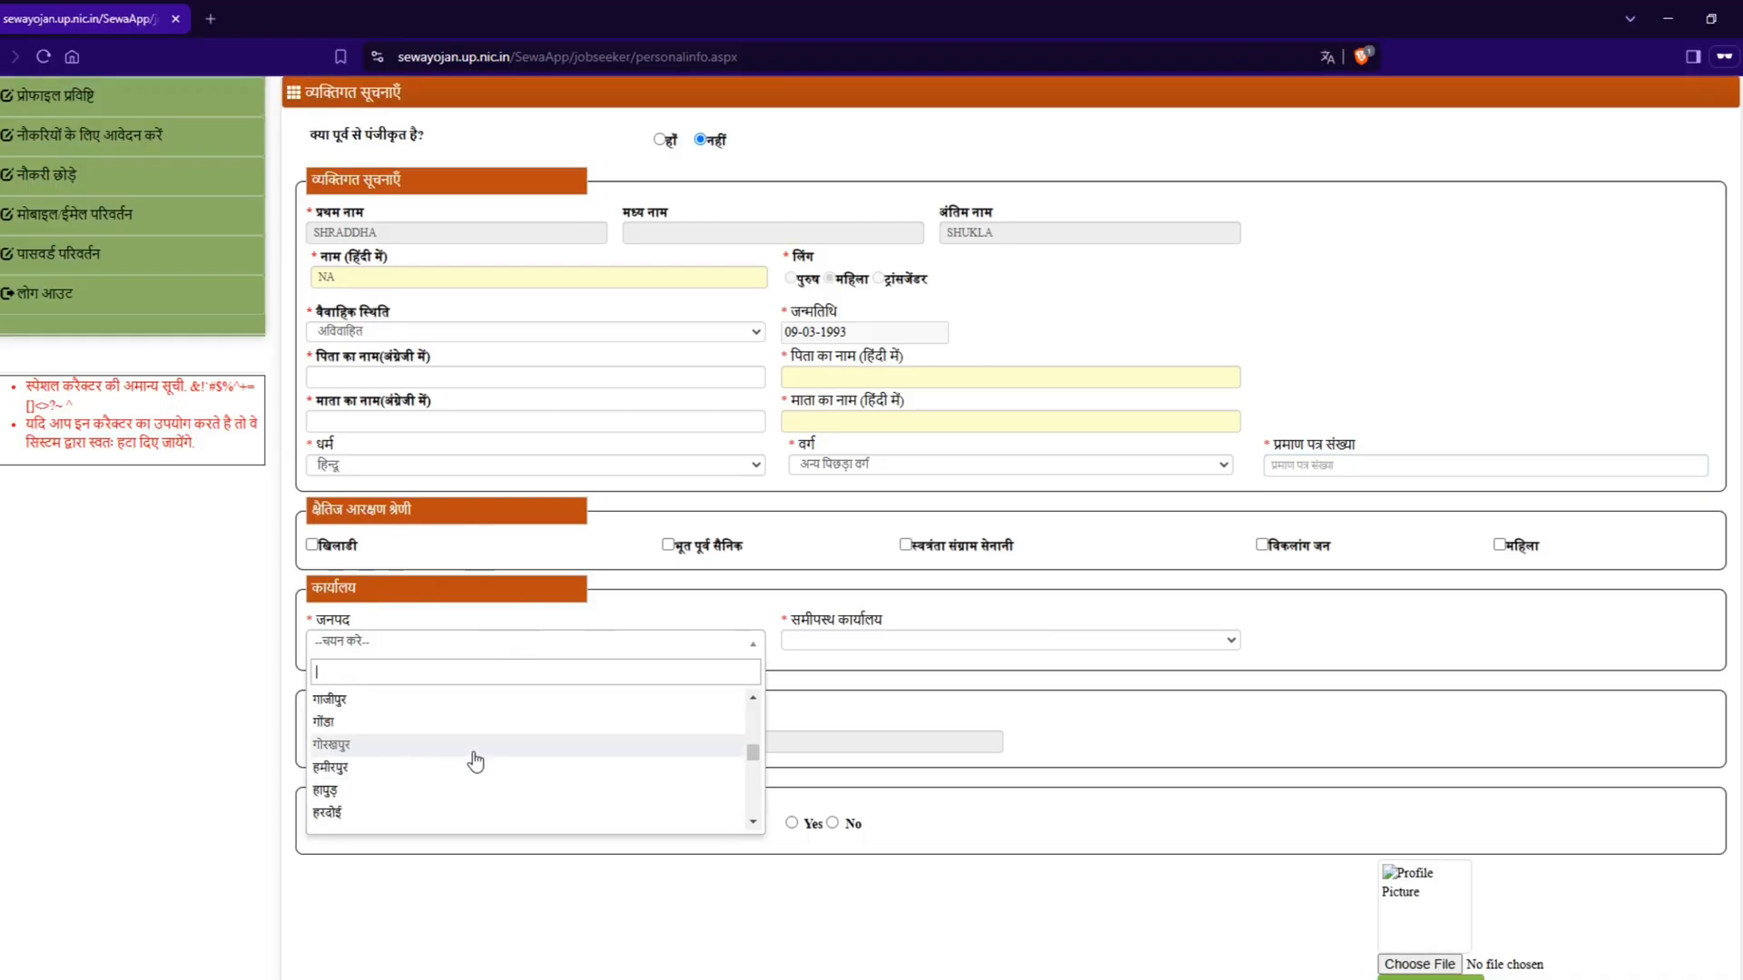
{"action": "scroll", "coordinate": [476, 762], "scroll_direction": "down", "scroll_amount": 7}
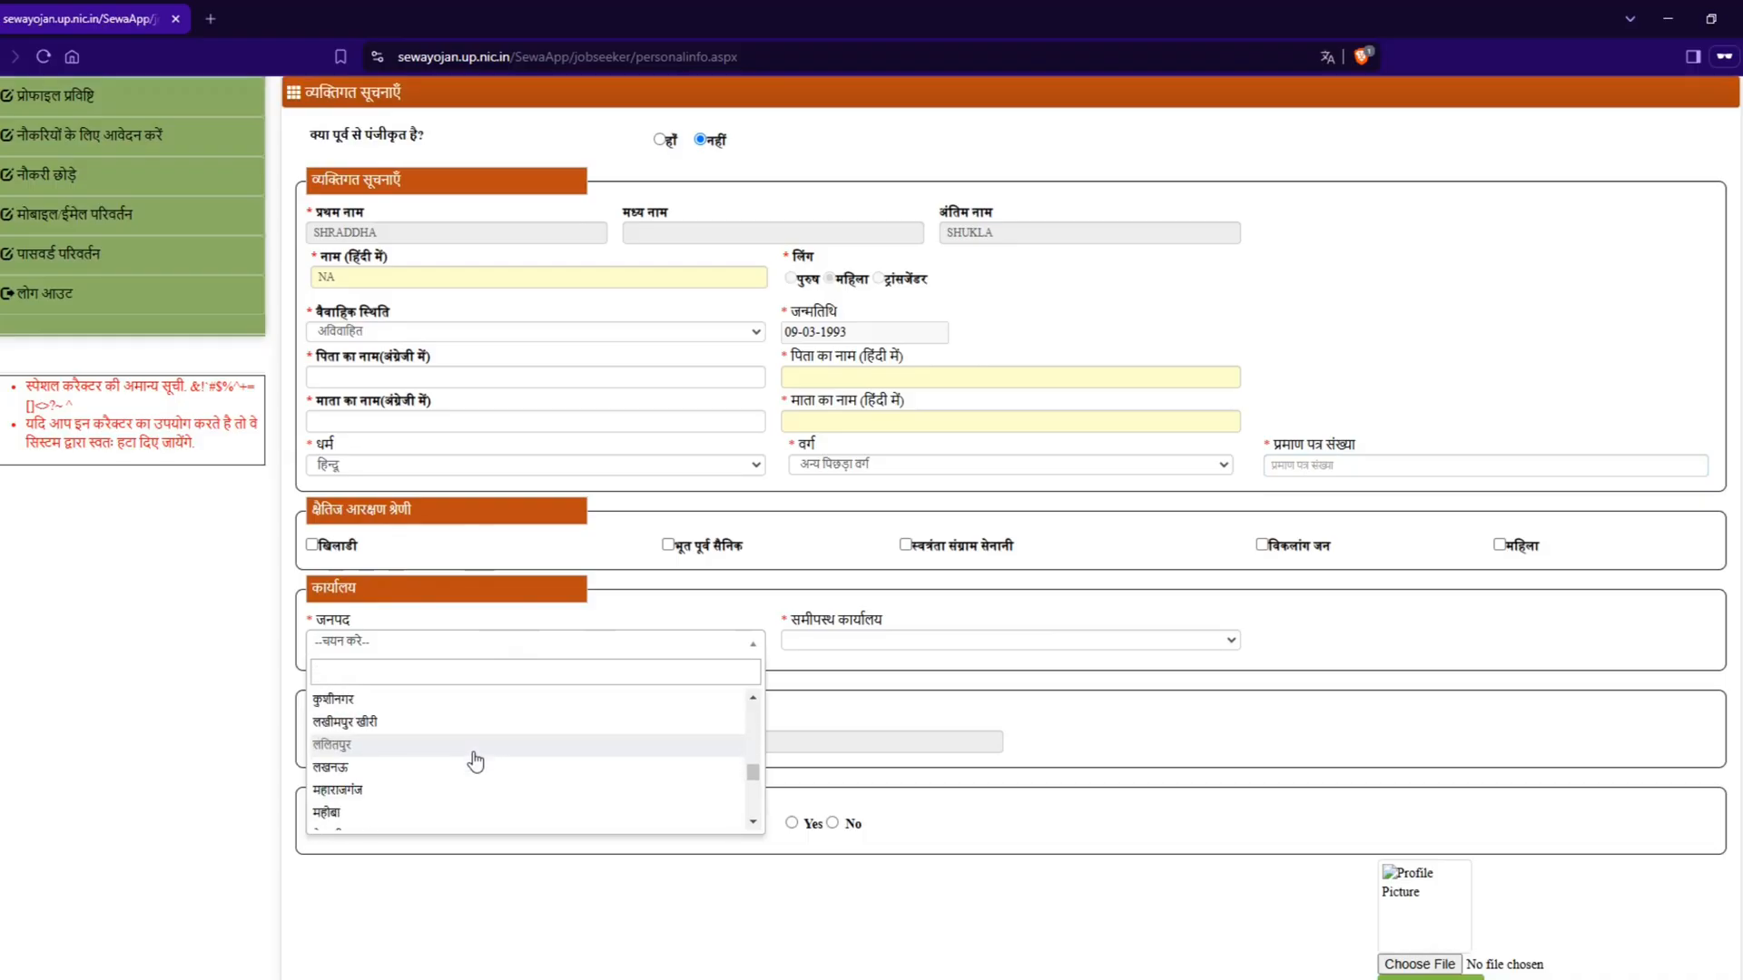
{"action": "left_click", "coordinate": [424, 721]}
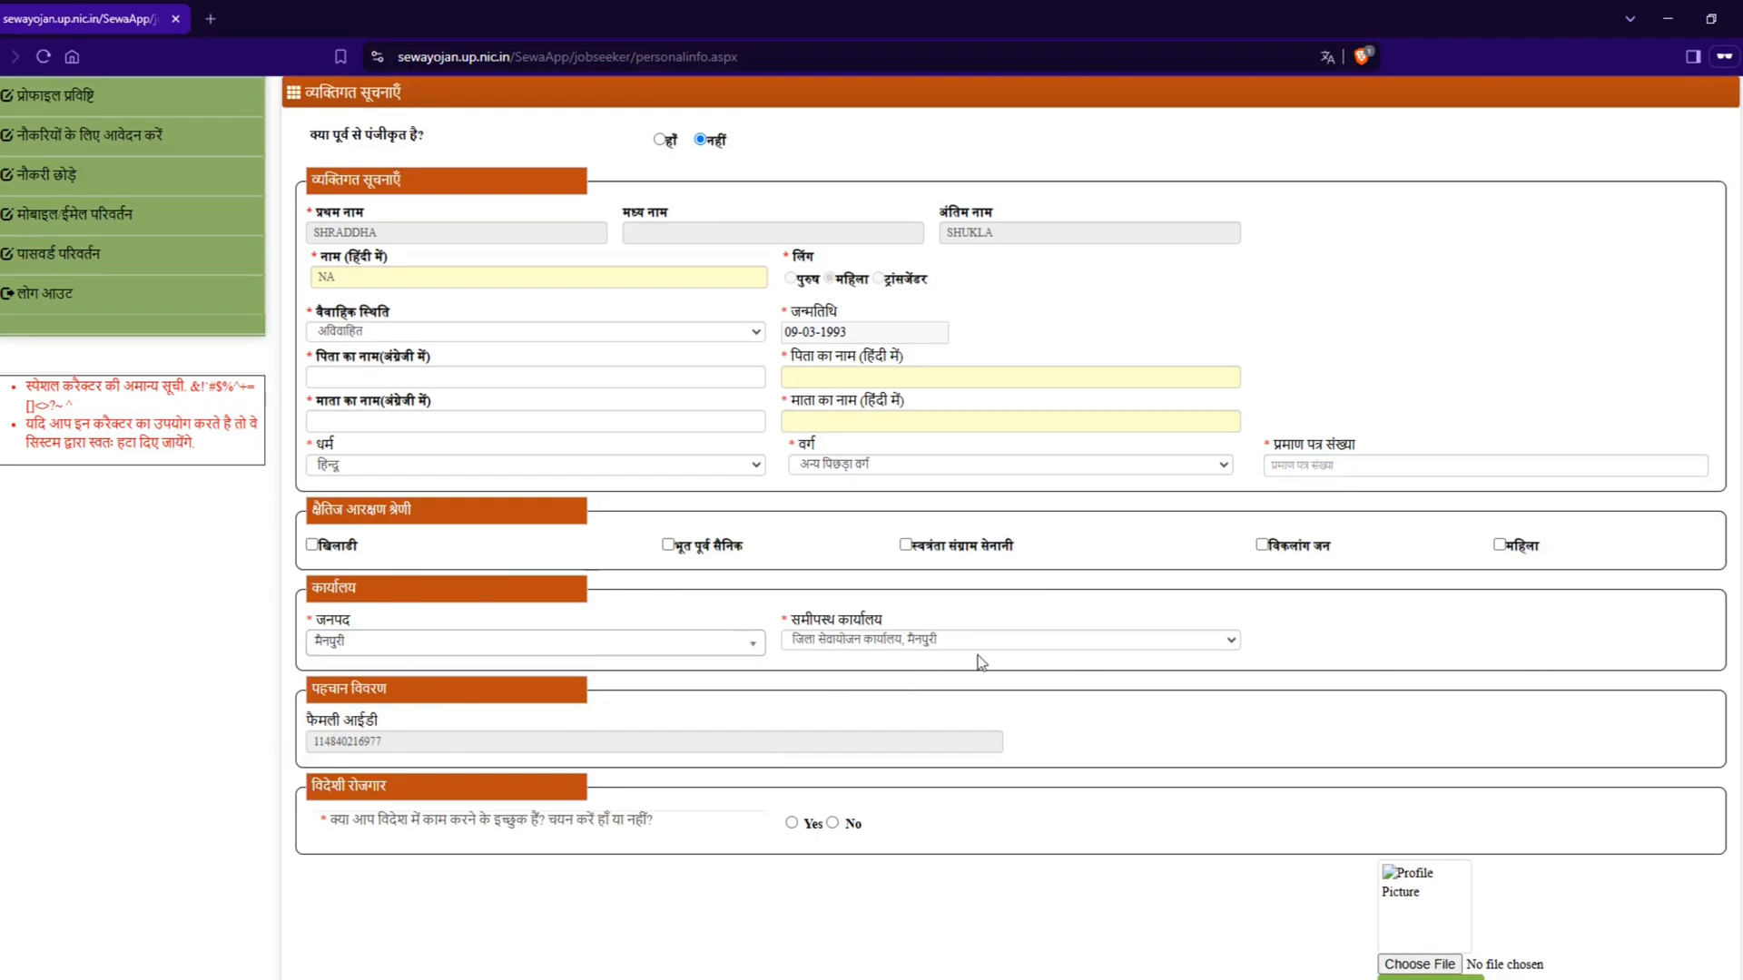
Step: Try आगरा as the office district and set the district back to मैनपुरी
{"action": "left_click", "coordinate": [356, 648]}
{"action": "scroll", "coordinate": [363, 726], "scroll_direction": "up", "scroll_amount": 1}
{"action": "scroll", "coordinate": [369, 744], "scroll_direction": "up", "scroll_amount": 10}
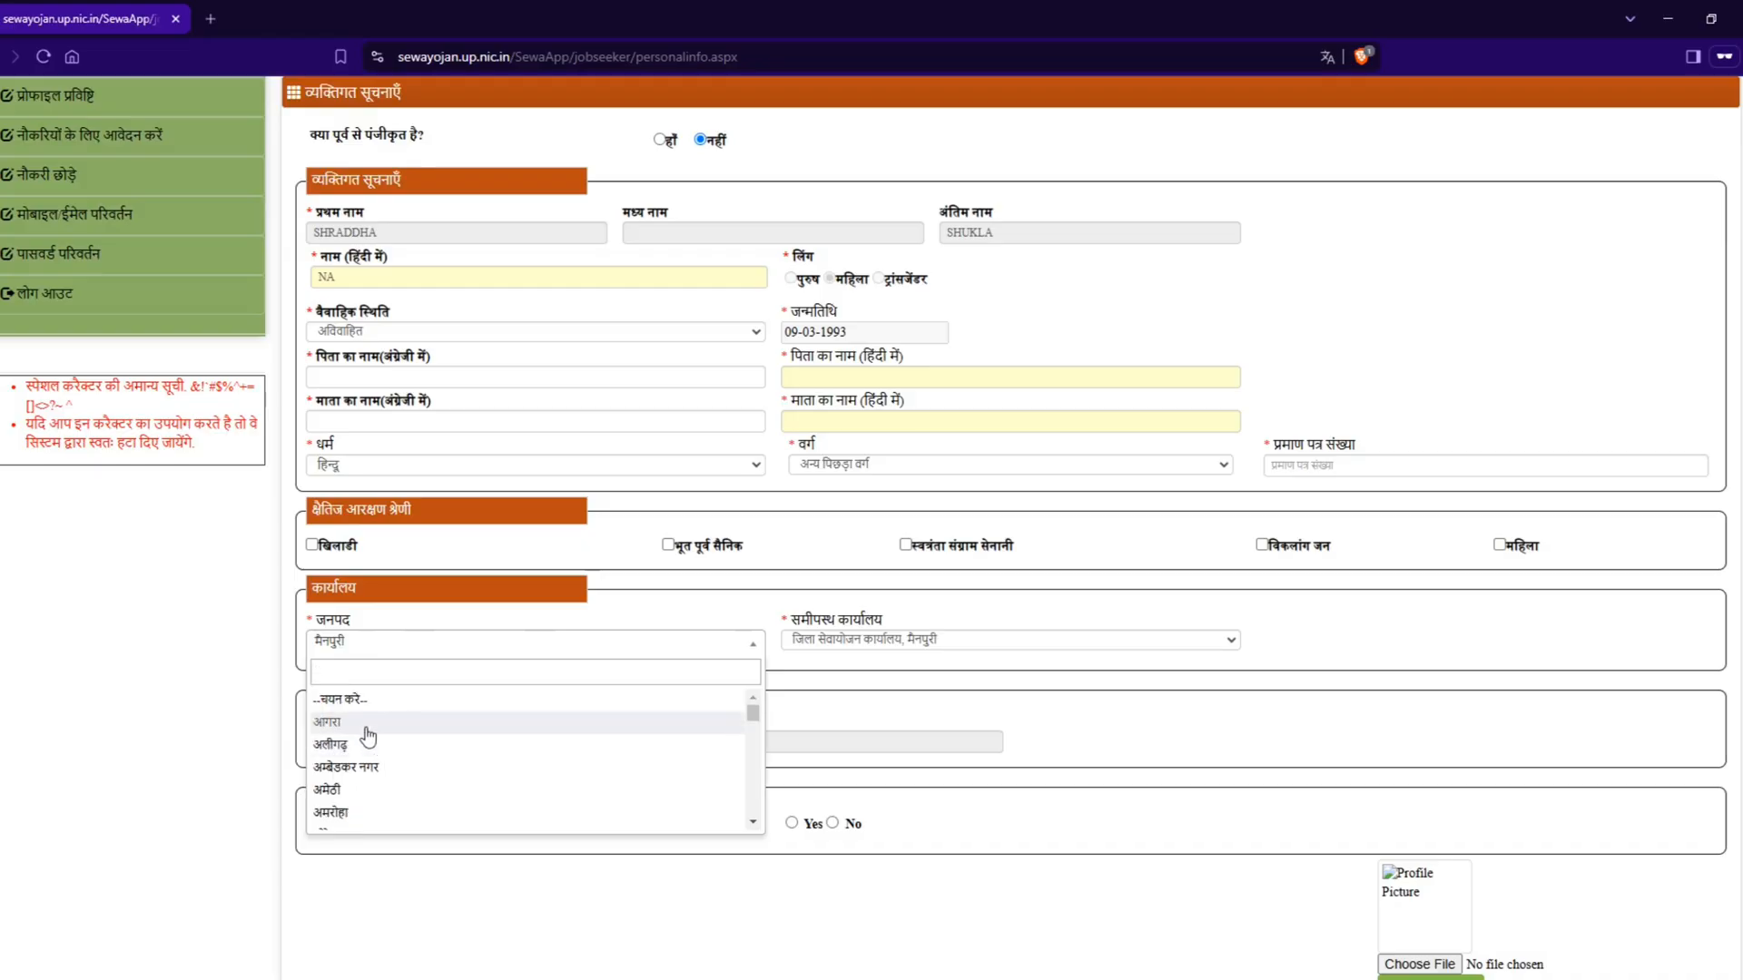
{"action": "left_click", "coordinate": [368, 723]}
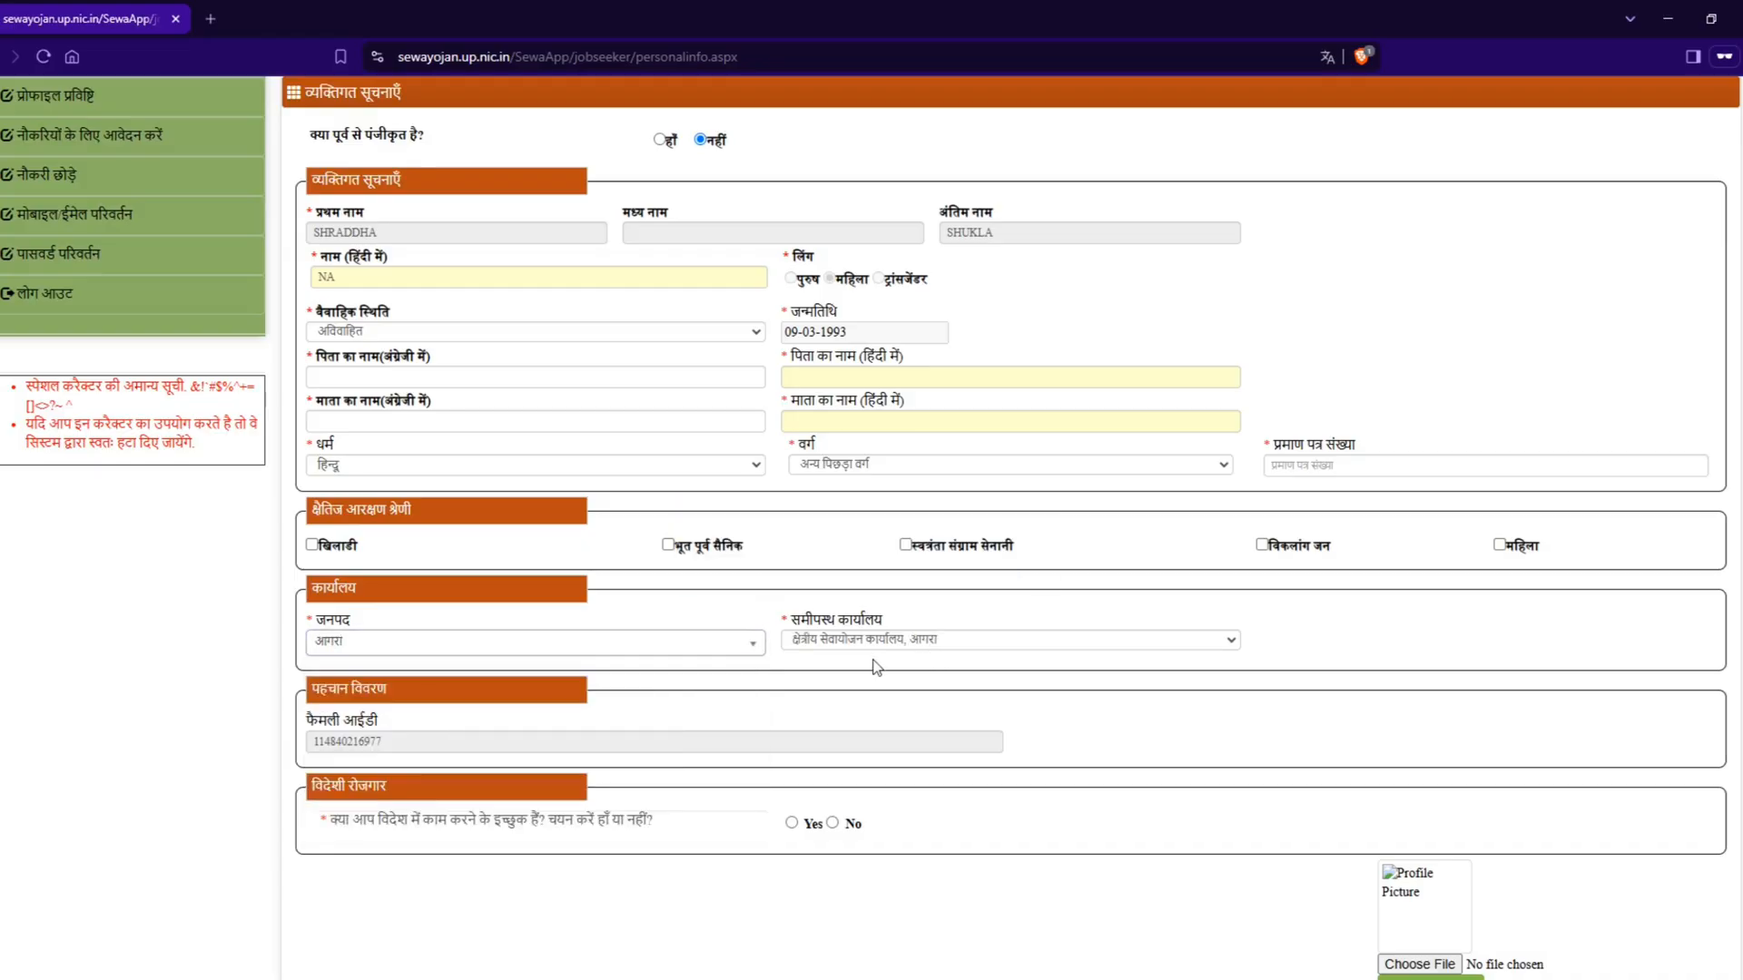
{"action": "left_click", "coordinate": [574, 651]}
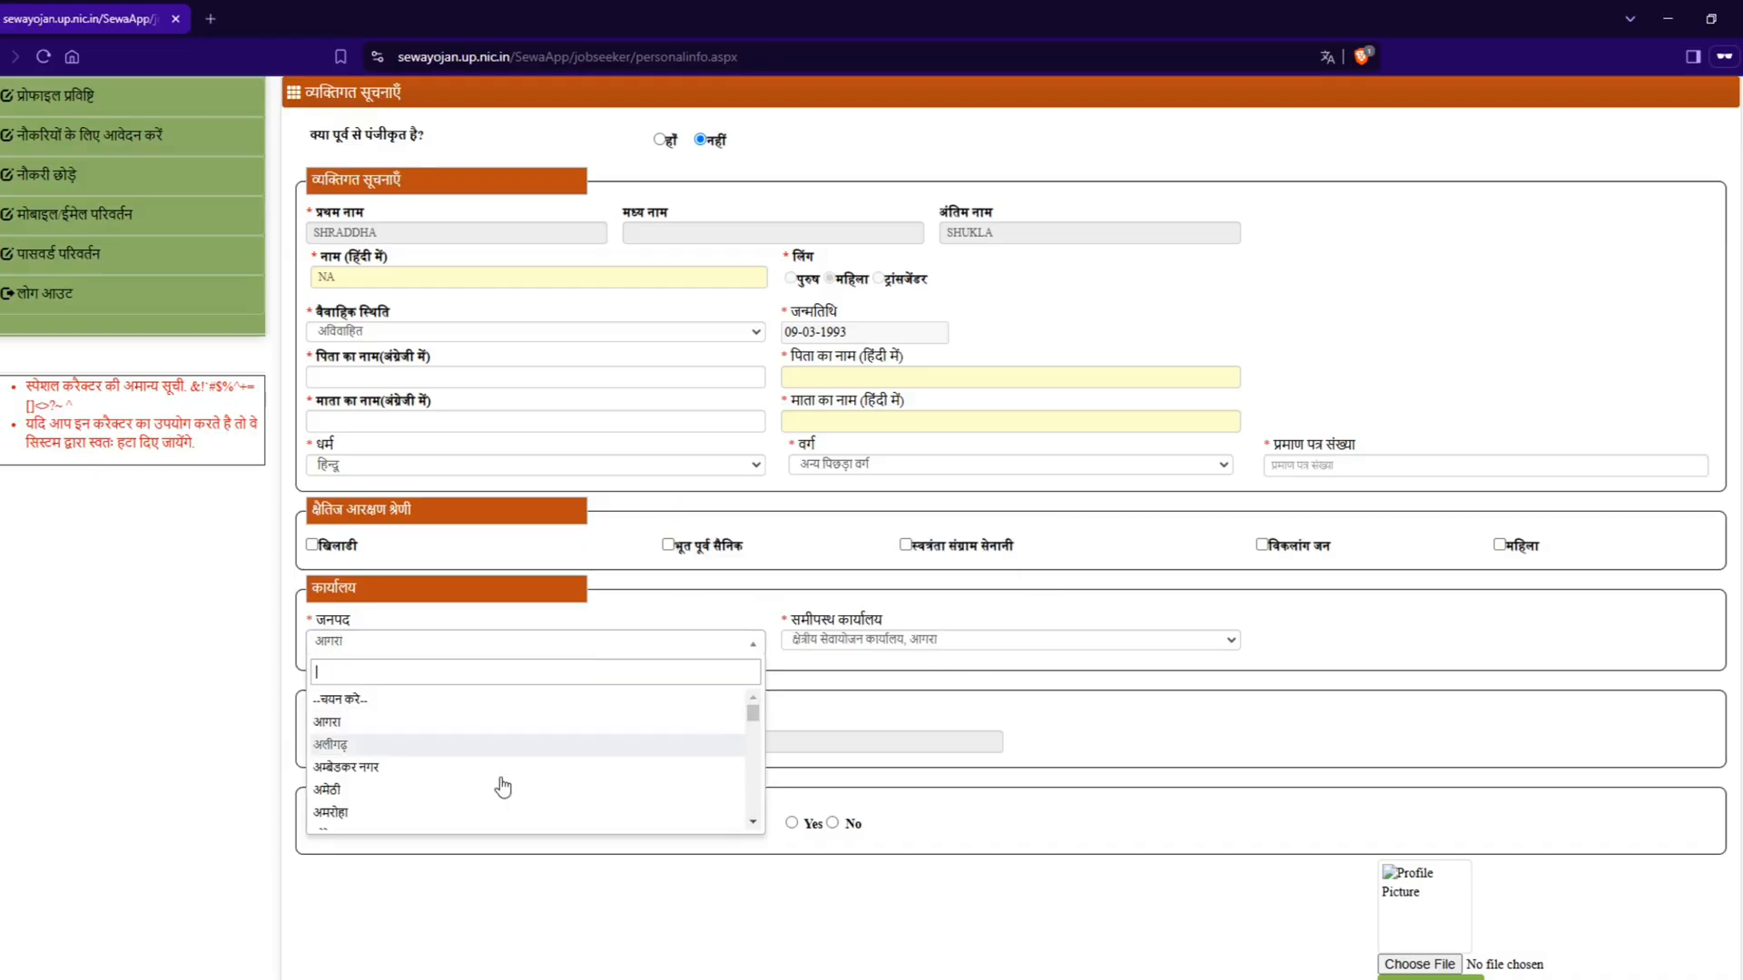
{"action": "scroll", "coordinate": [498, 786], "scroll_direction": "down", "scroll_amount": 8}
{"action": "scroll", "coordinate": [492, 803], "scroll_direction": "down", "scroll_amount": 6}
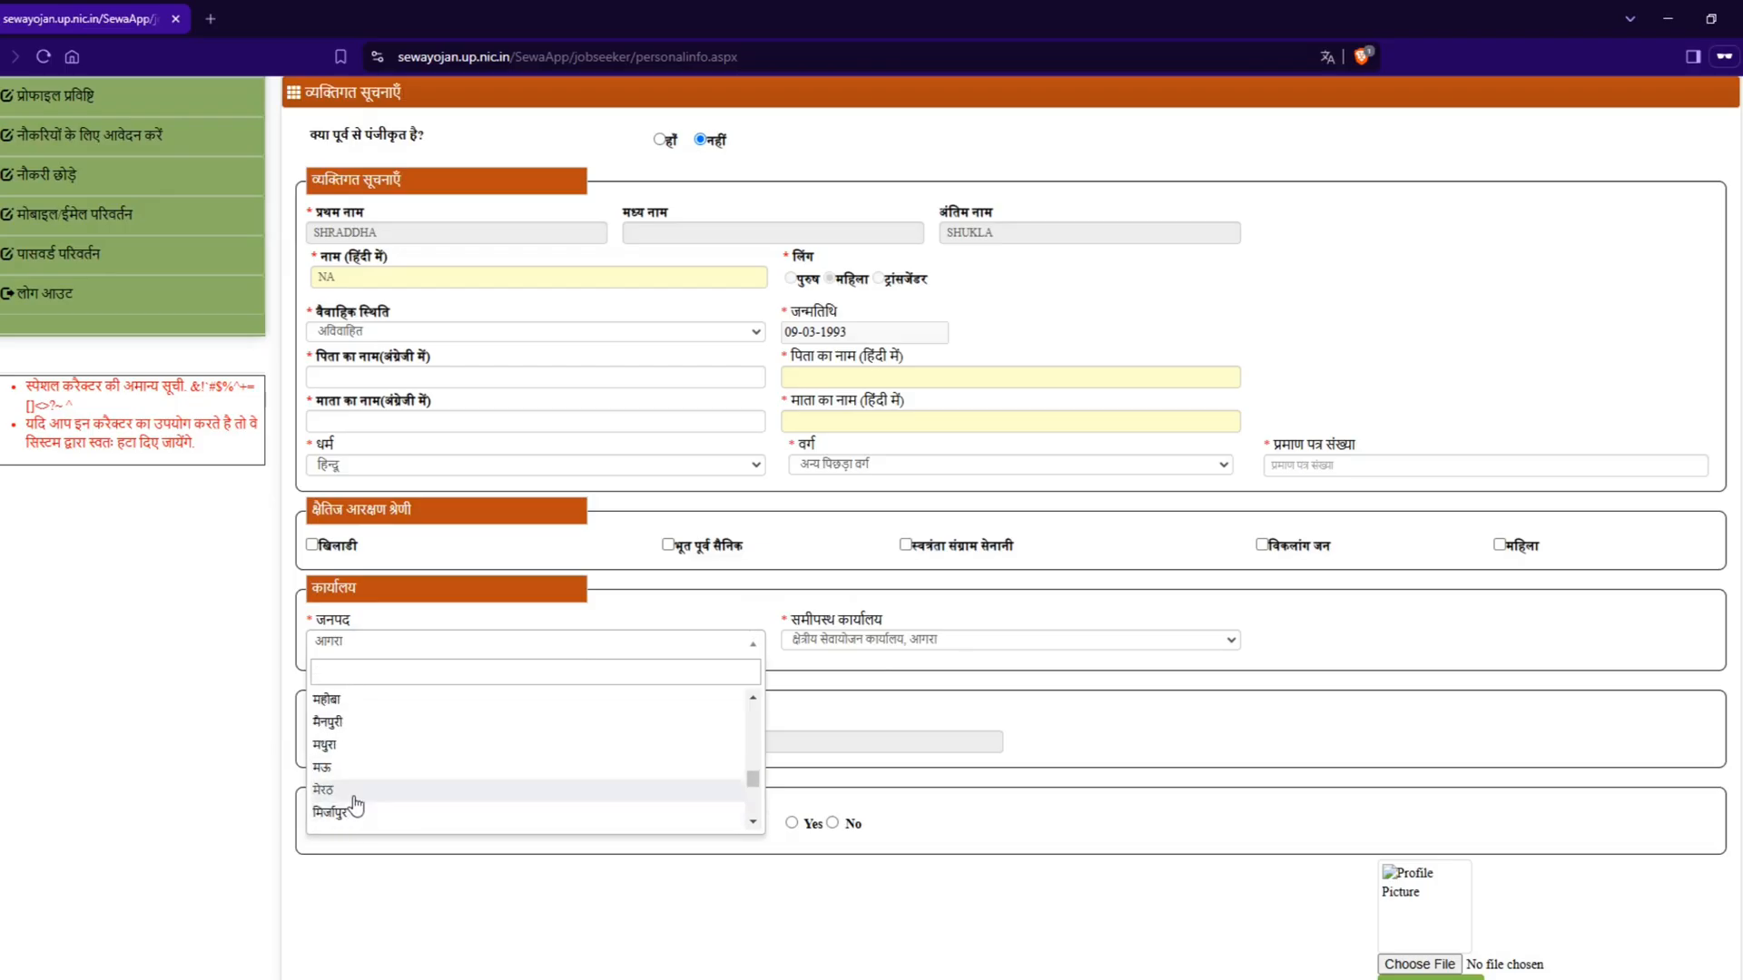
{"action": "left_click", "coordinate": [344, 722]}
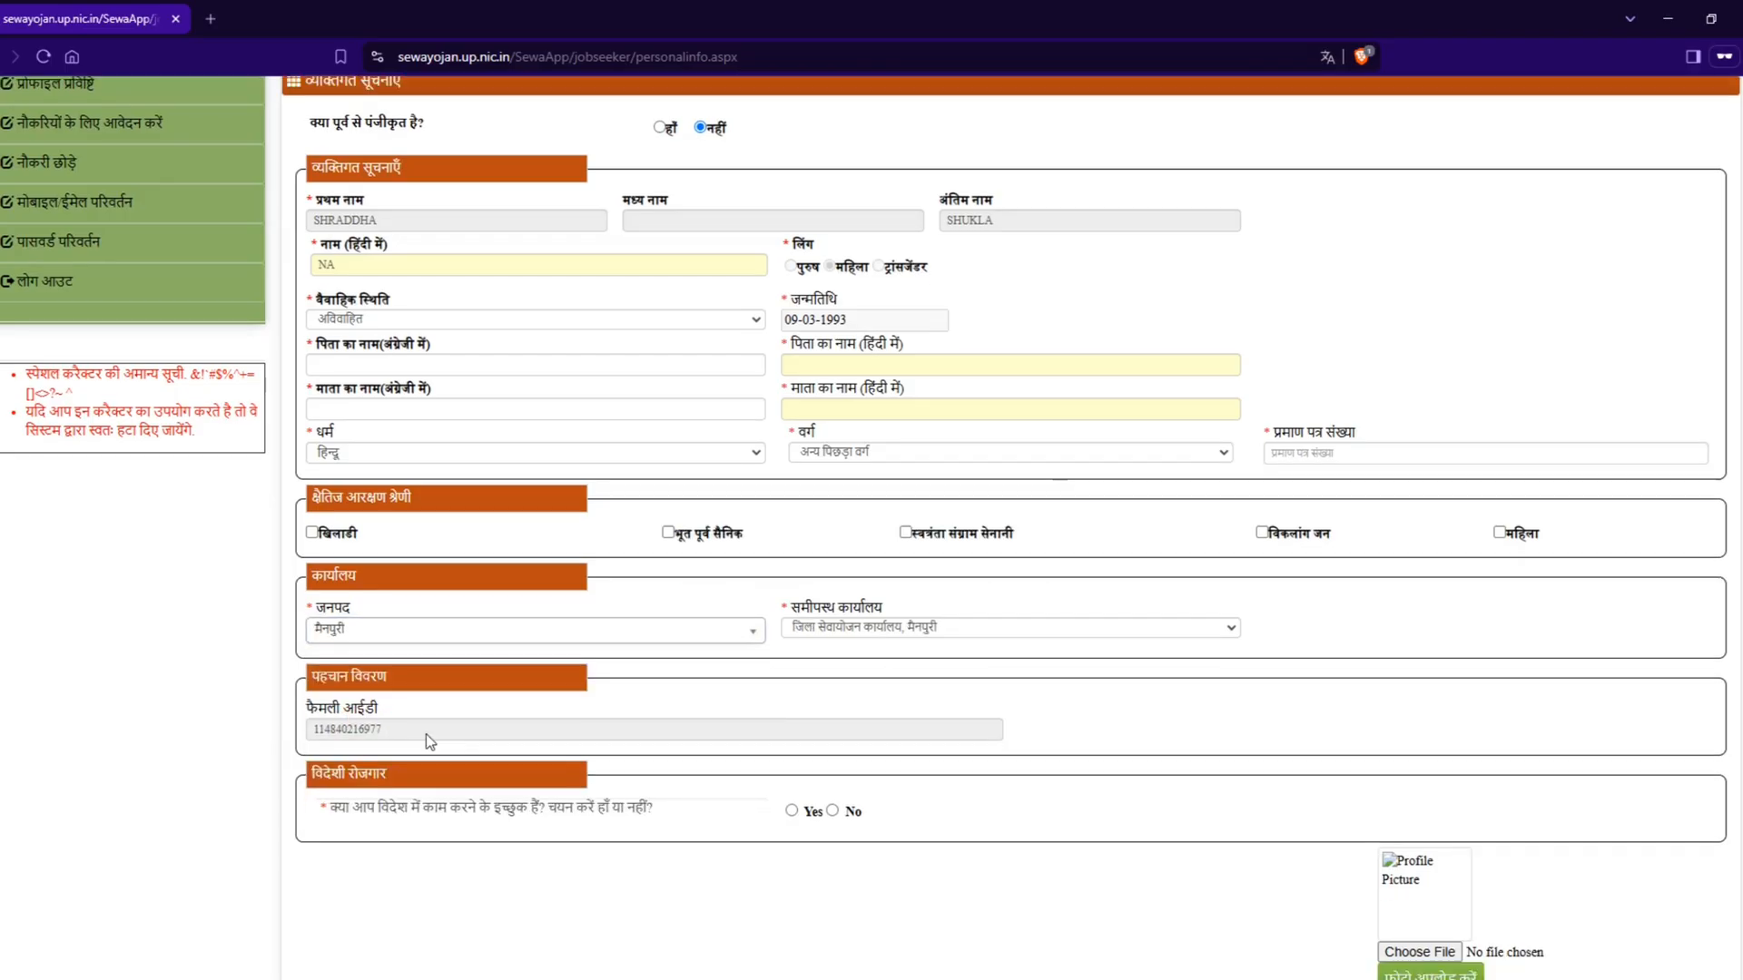
Step: Read the foreign employment (विदेशी रोजगार) question about working abroad and answer it No
{"action": "scroll", "coordinate": [427, 733], "scroll_direction": "down", "scroll_amount": 3}
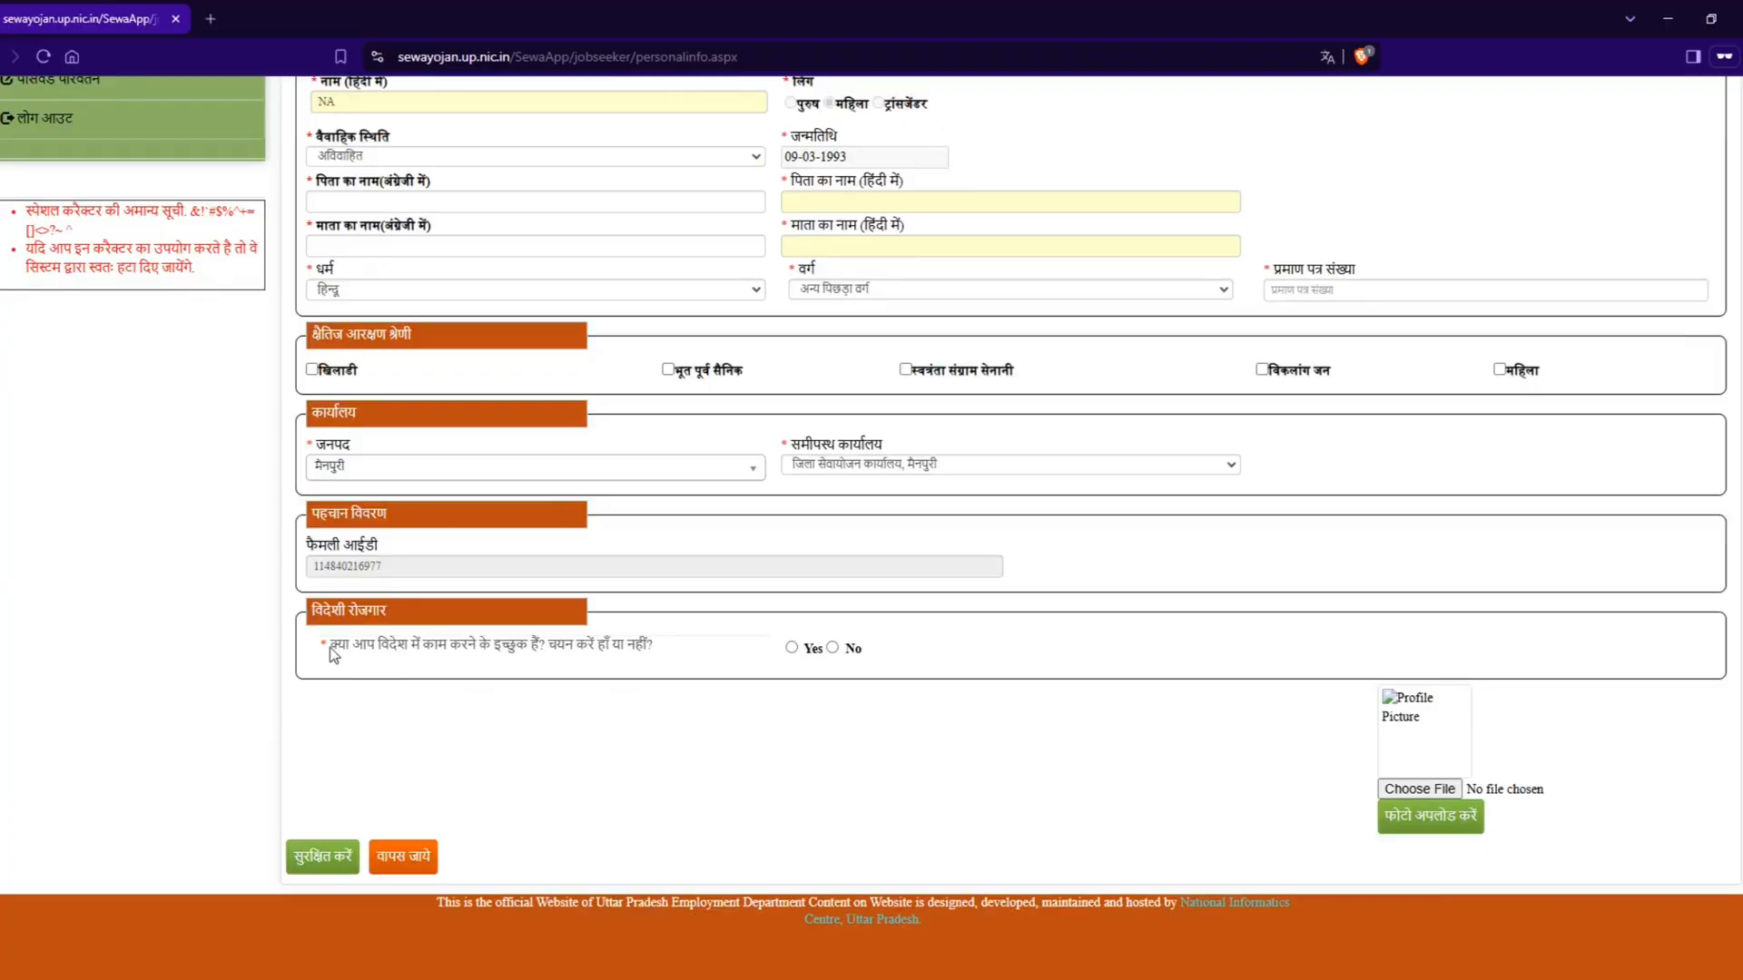
{"action": "left_click_drag", "start_coordinate": [354, 650], "coordinate": [674, 674]}
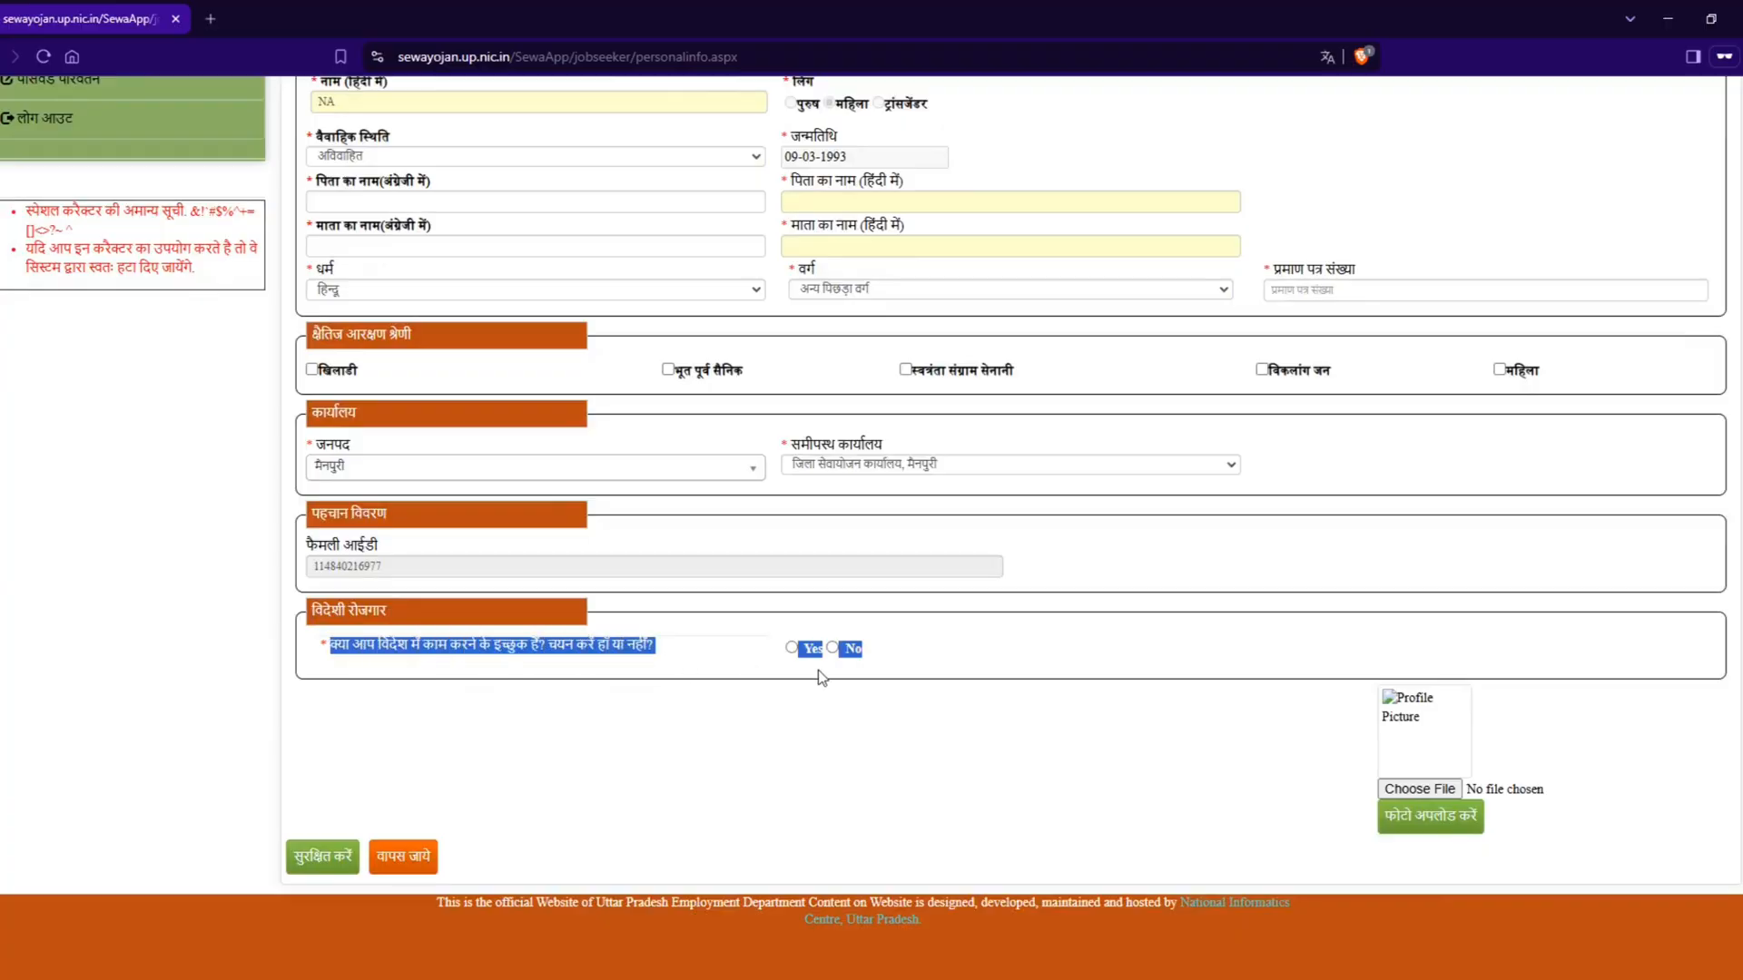
{"action": "left_click", "coordinate": [902, 676]}
{"action": "left_click", "coordinate": [832, 648]}
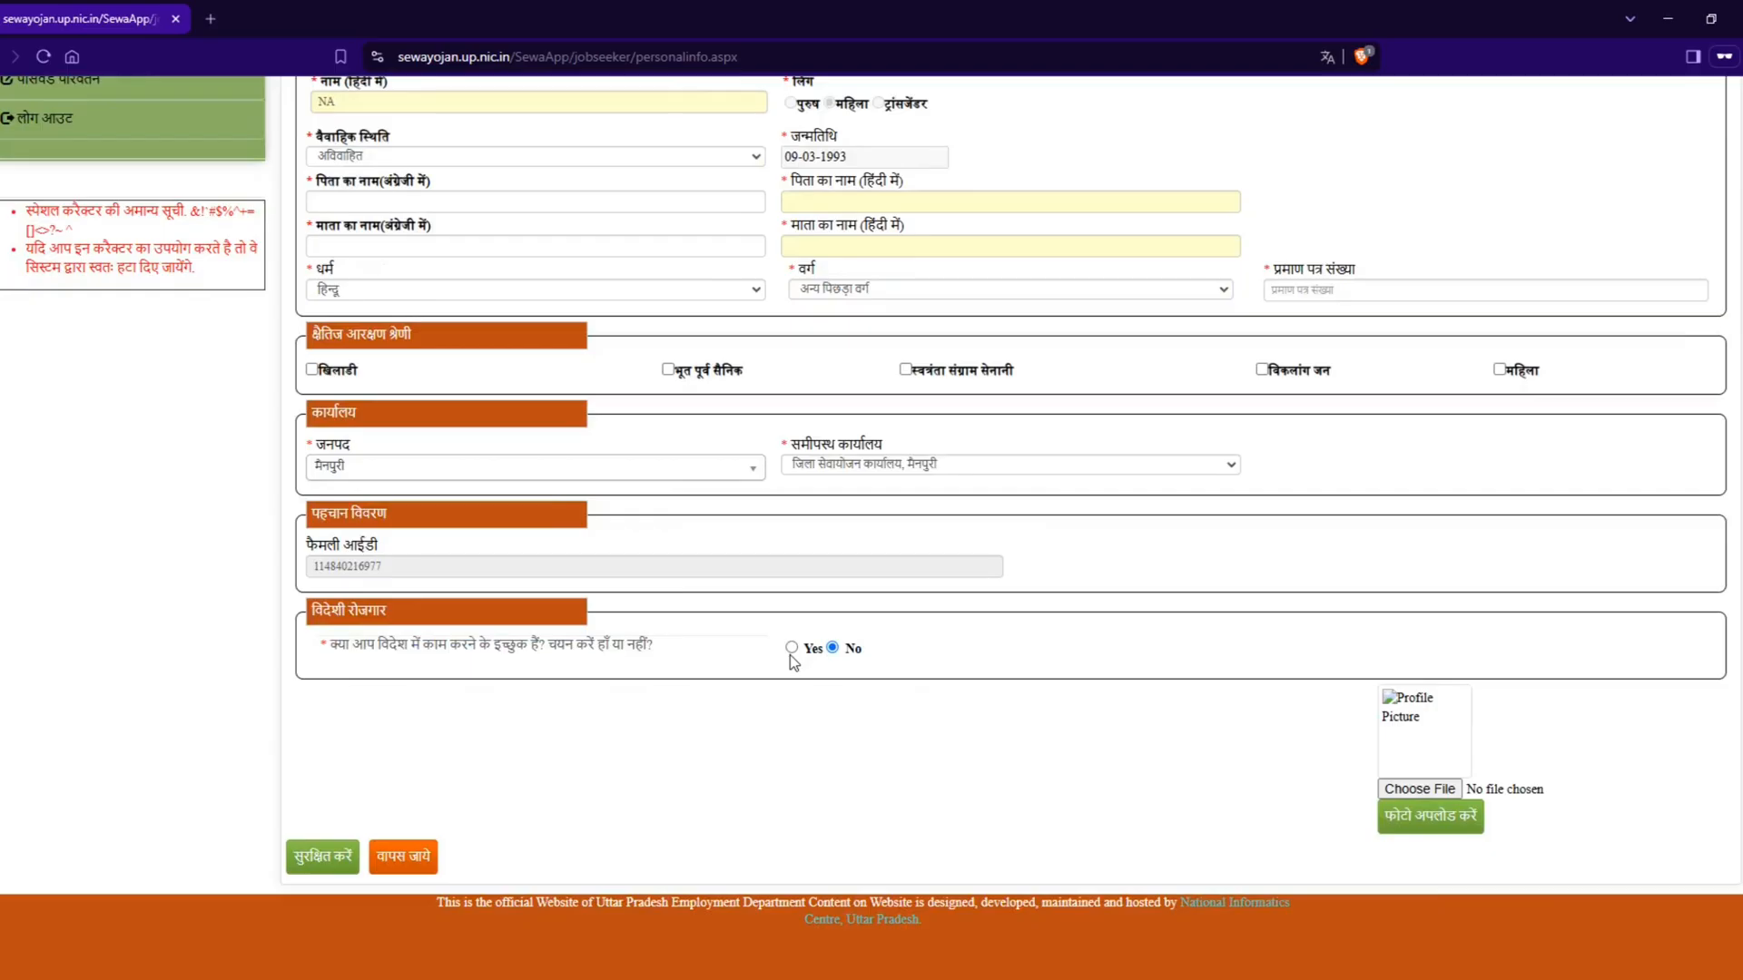
{"action": "left_click", "coordinate": [1421, 789]}
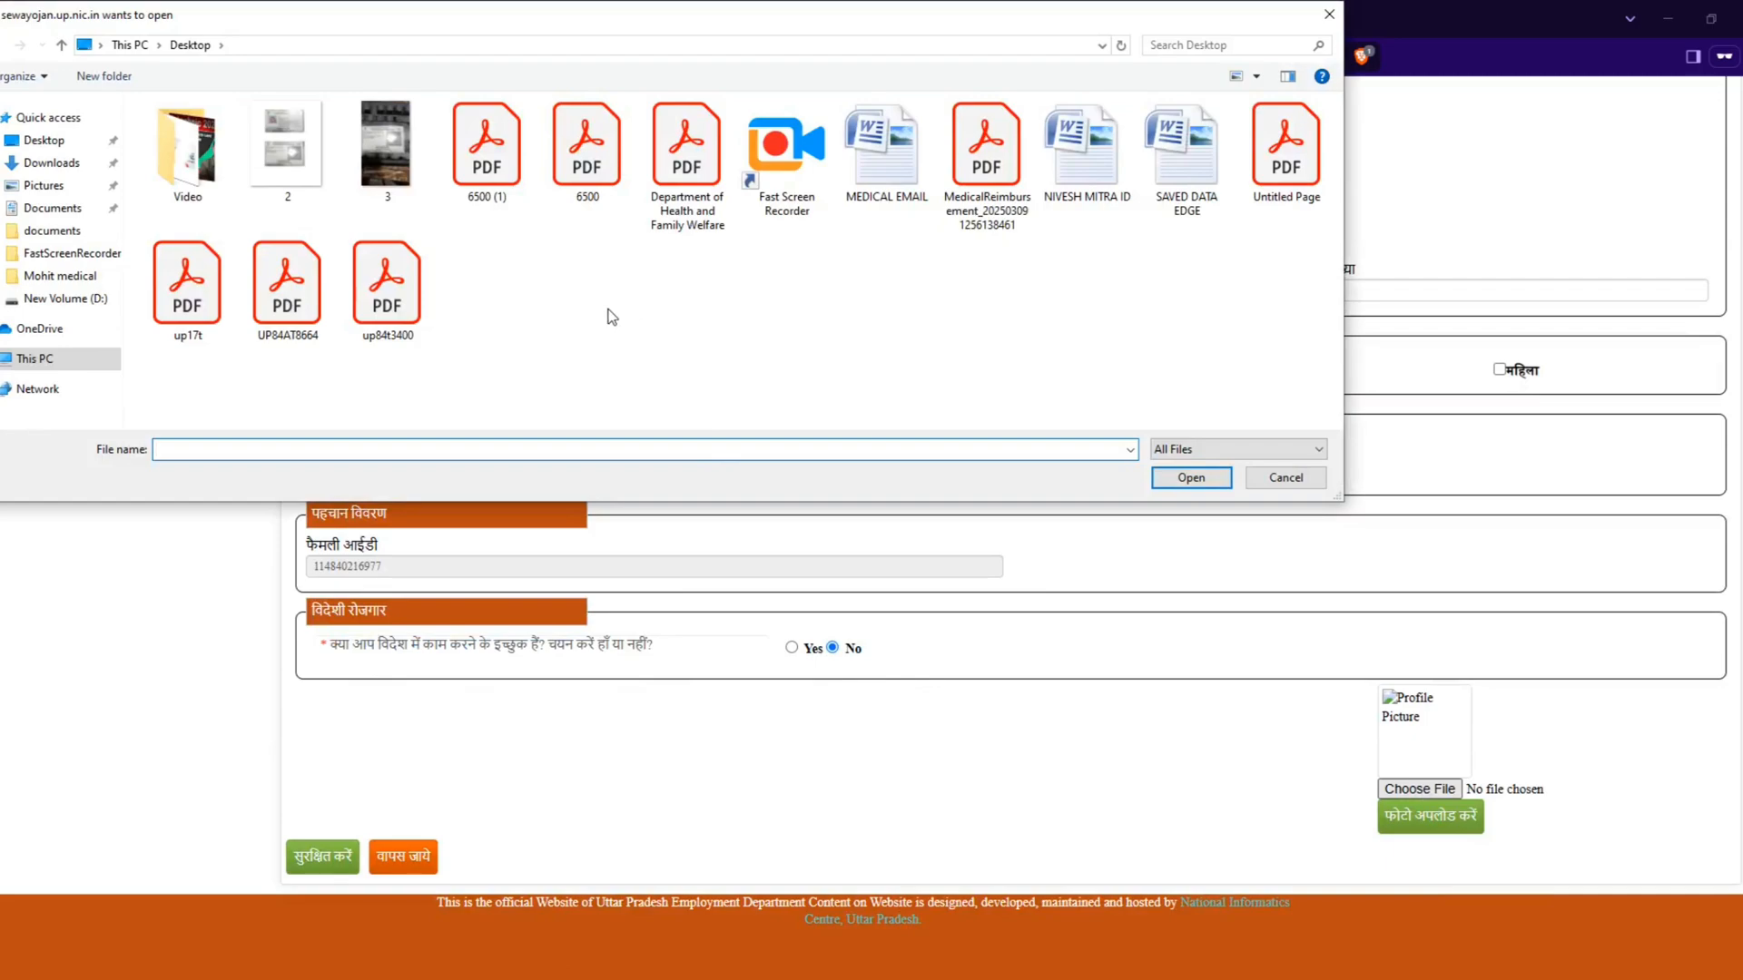
{"action": "double_click", "coordinate": [252, 172]}
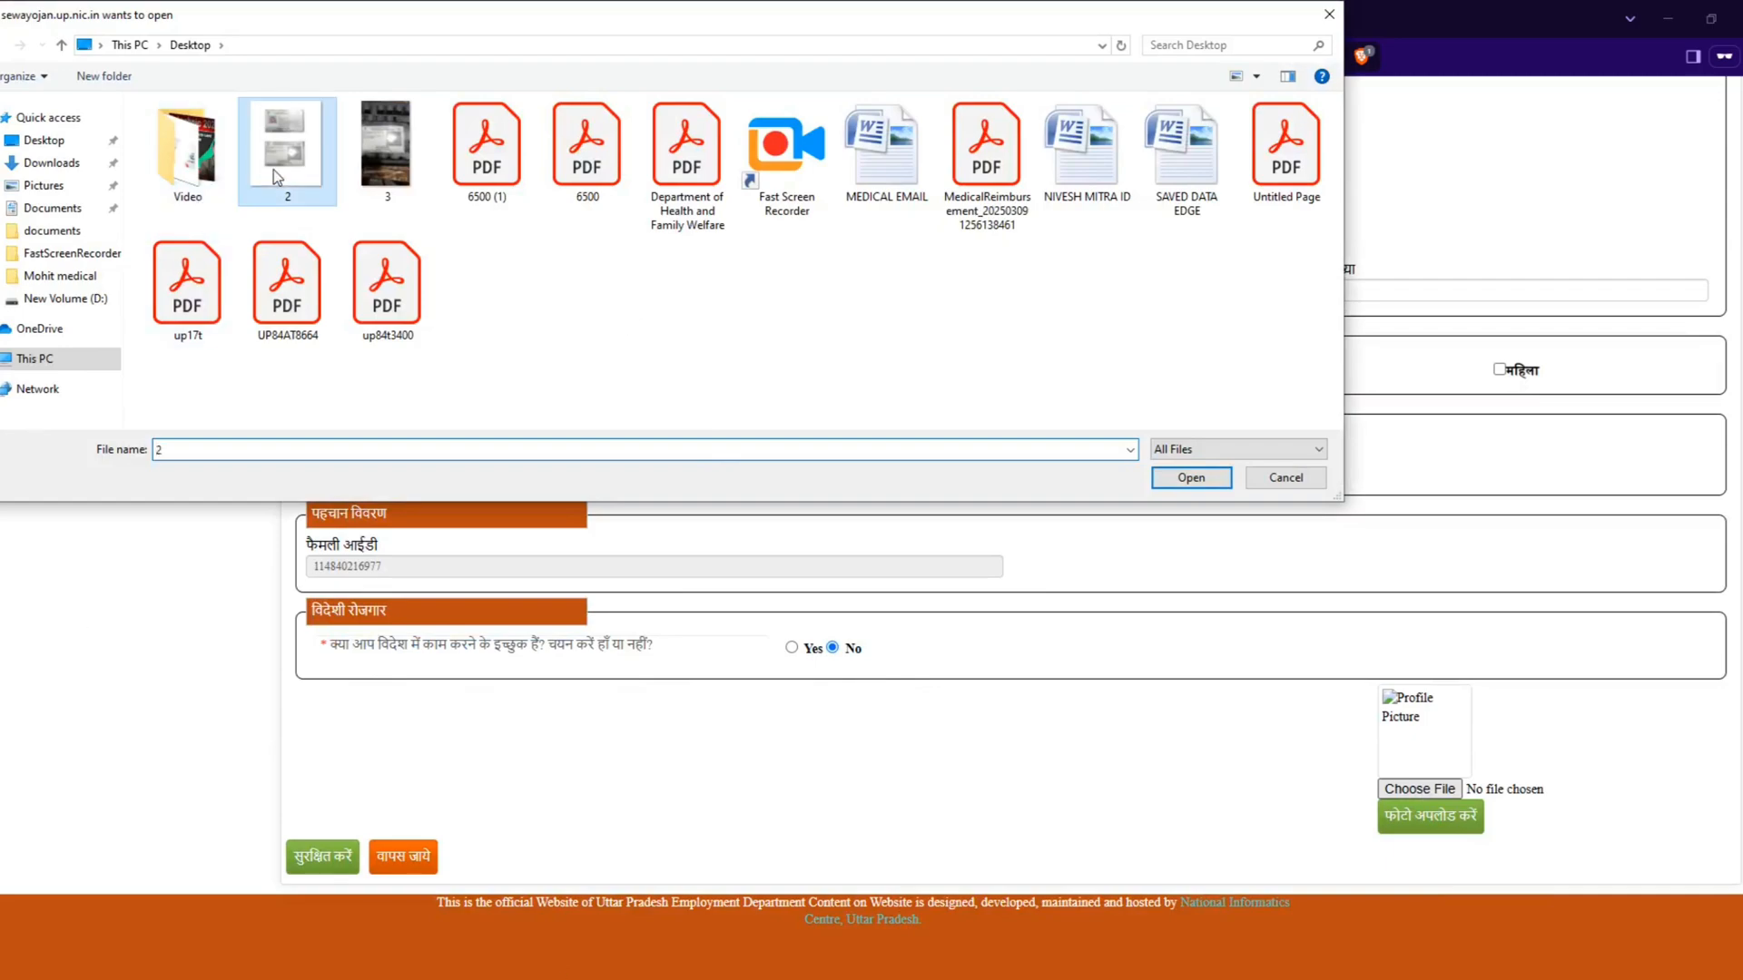
{"action": "left_click", "coordinate": [1038, 177]}
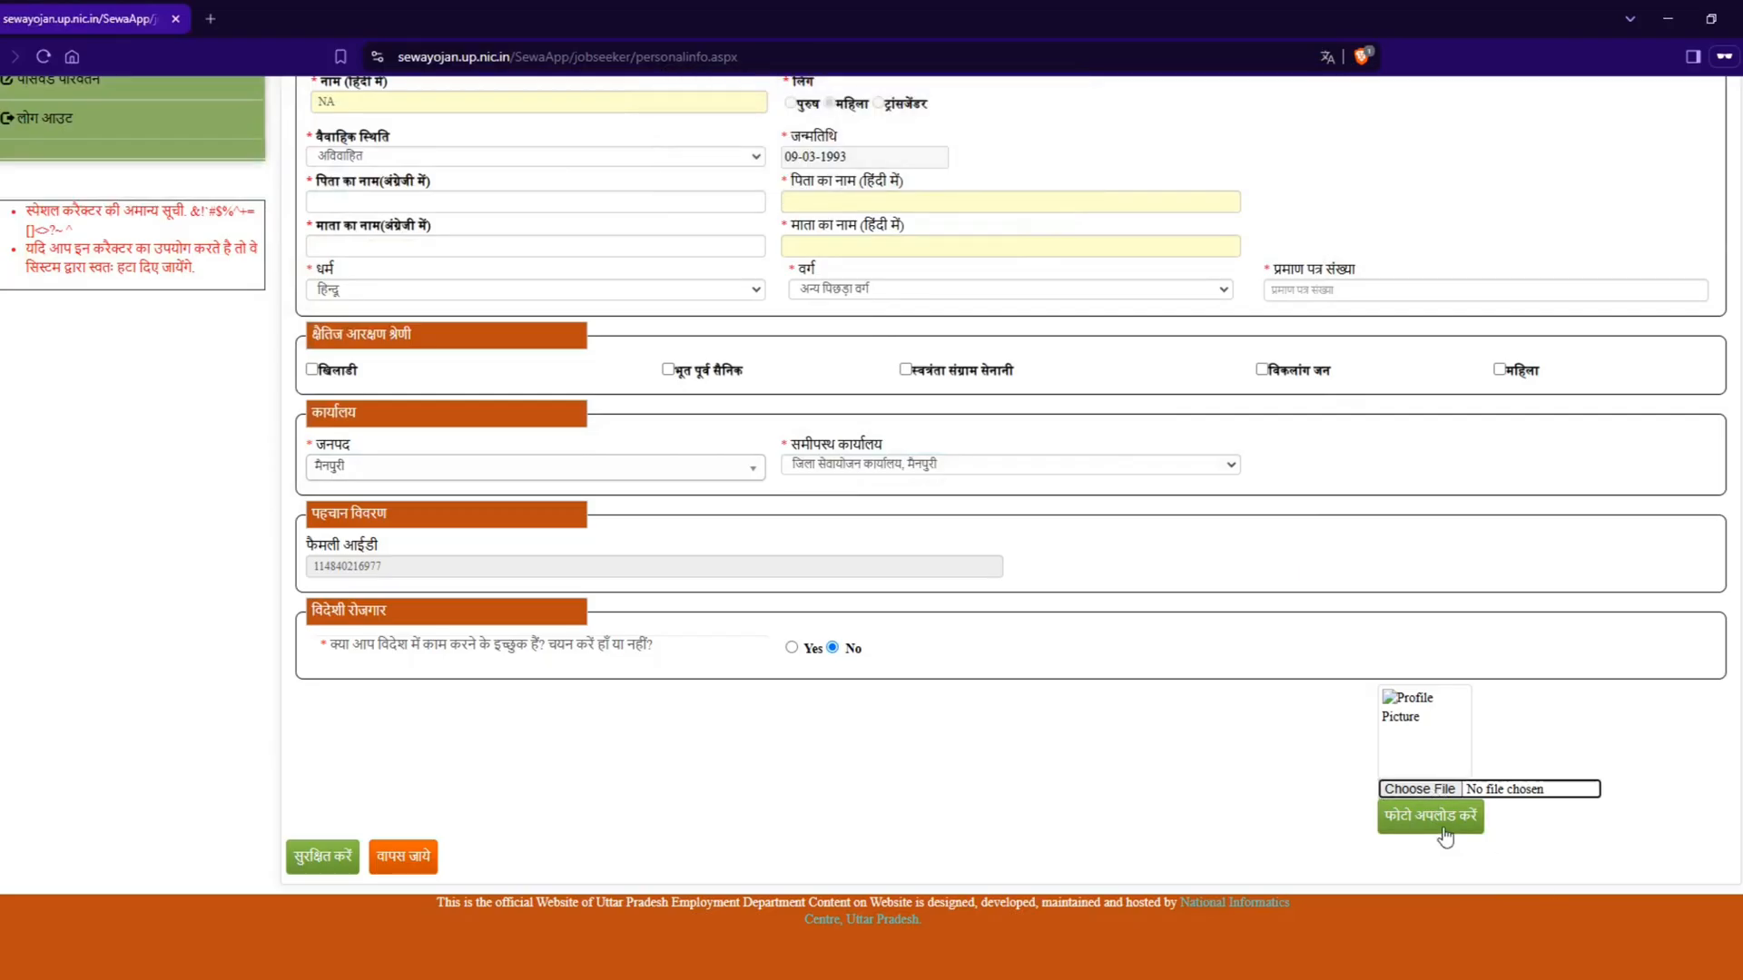
Step: Look over the personal information form once more and open the contact (सम्पर्क) section of the profile
{"action": "left_click", "coordinate": [306, 866]}
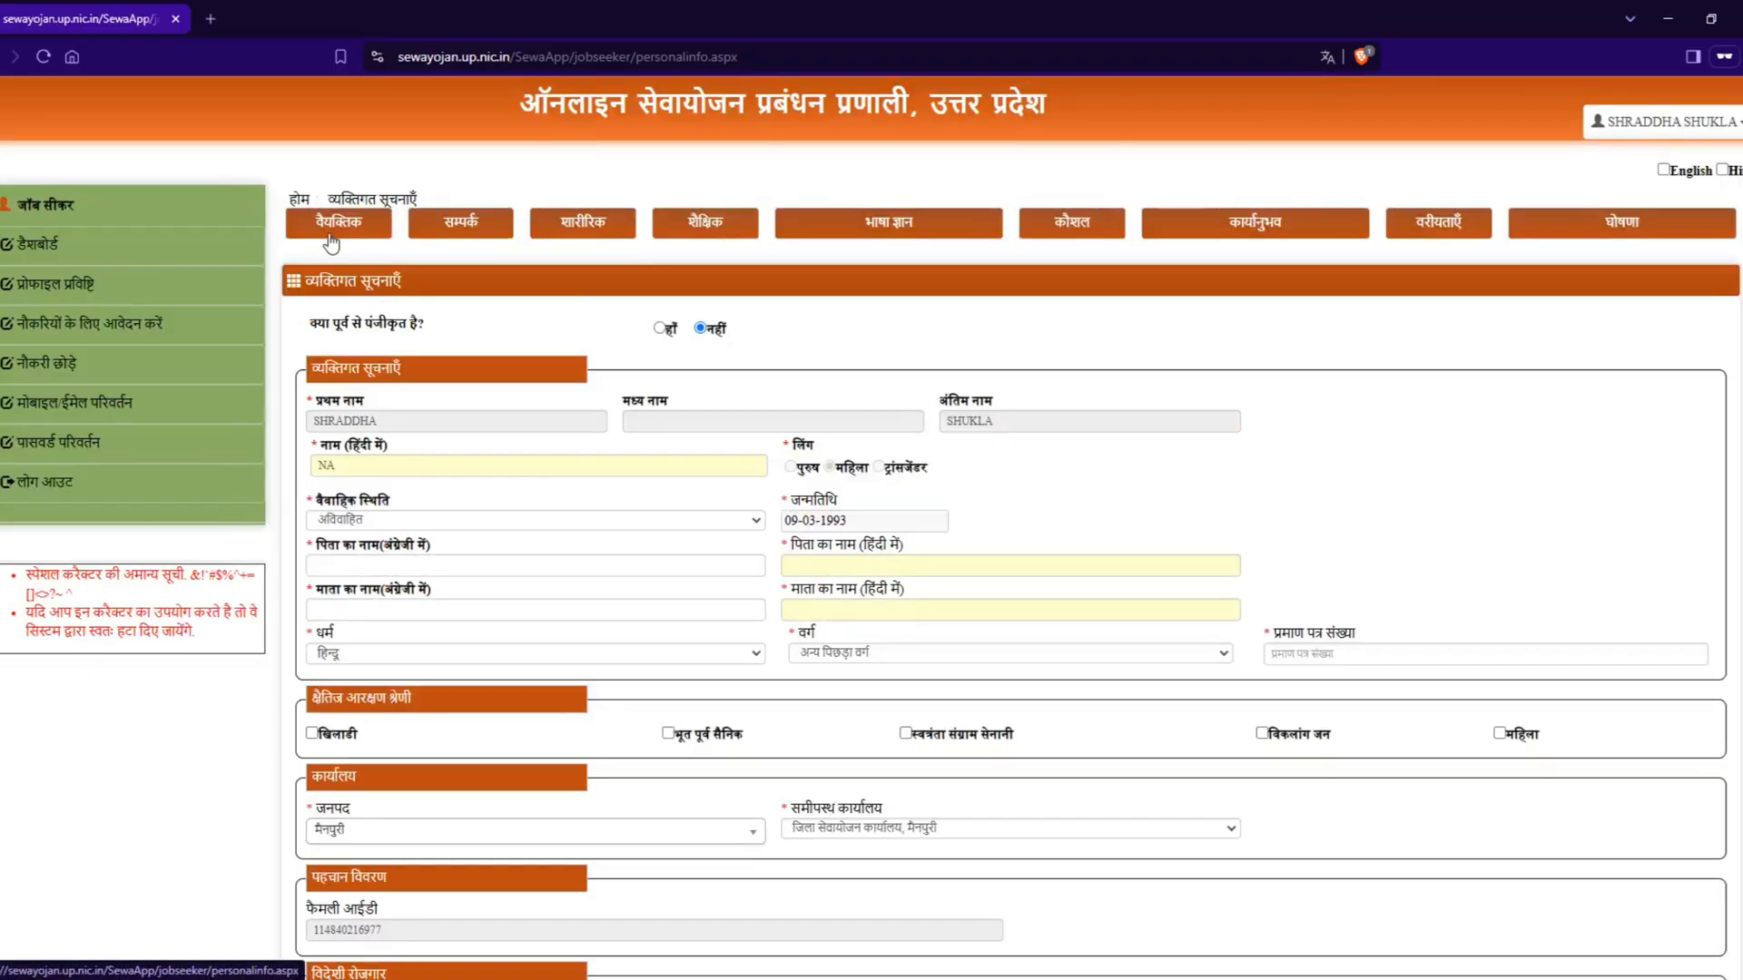
{"action": "scroll", "coordinate": [420, 518], "scroll_direction": "down", "scroll_amount": 4}
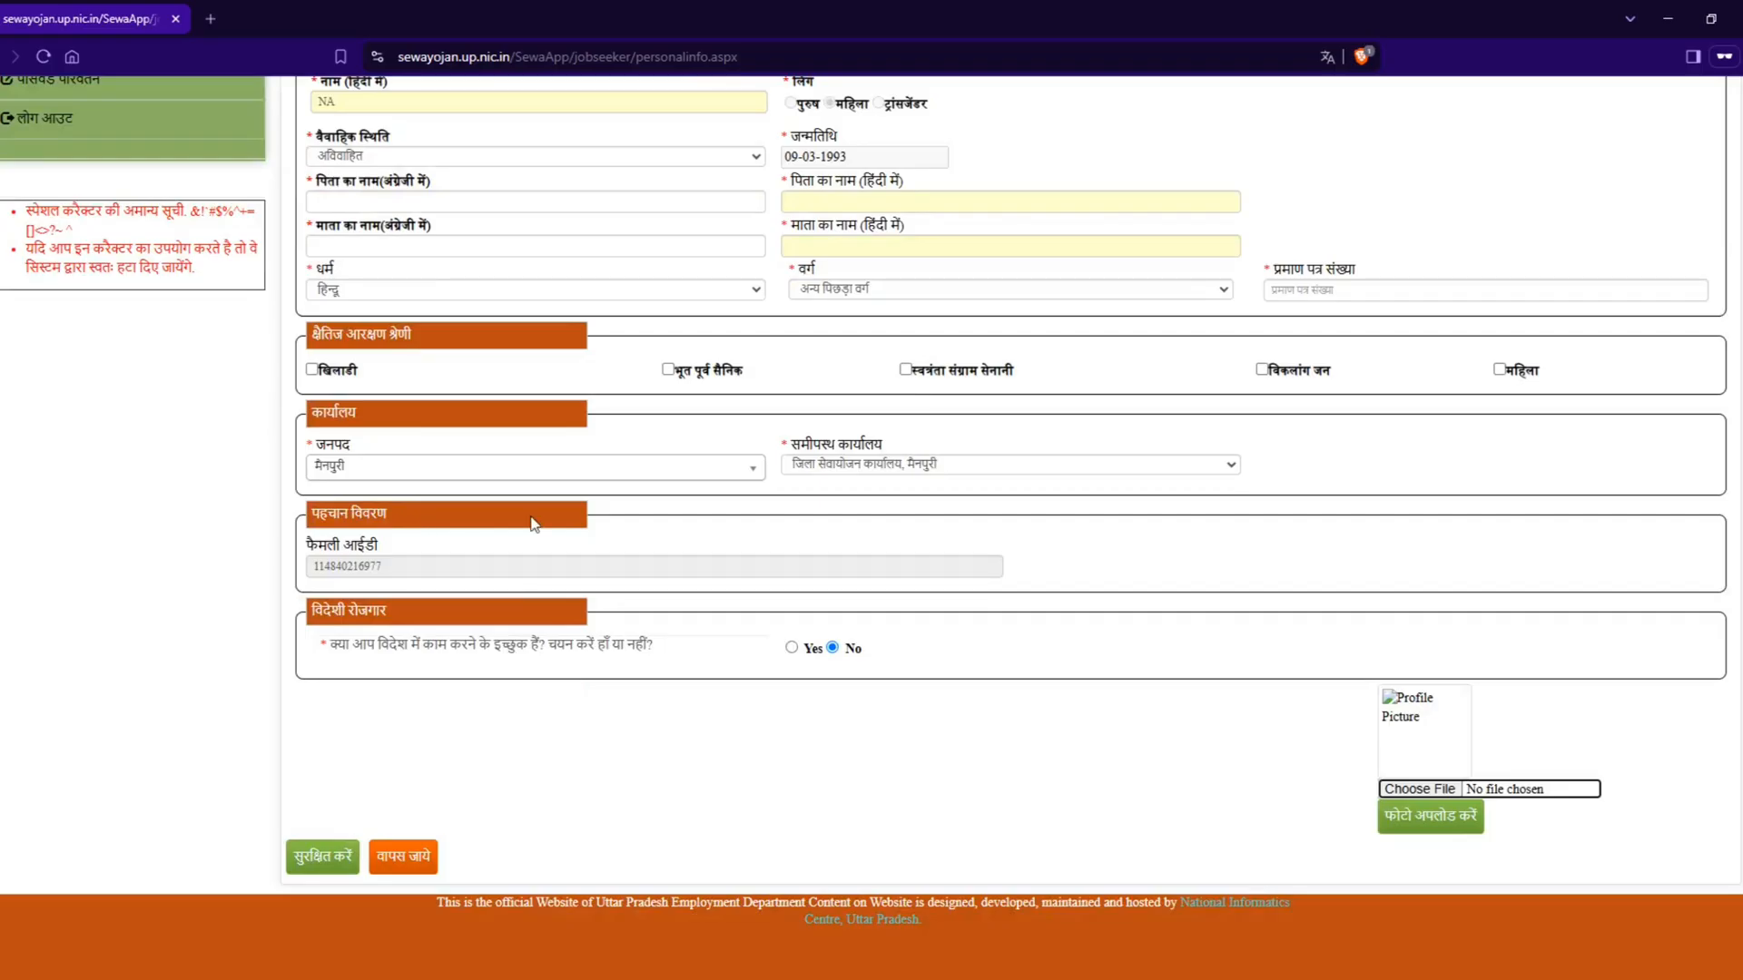
{"action": "scroll", "coordinate": [540, 517], "scroll_direction": "up", "scroll_amount": 4}
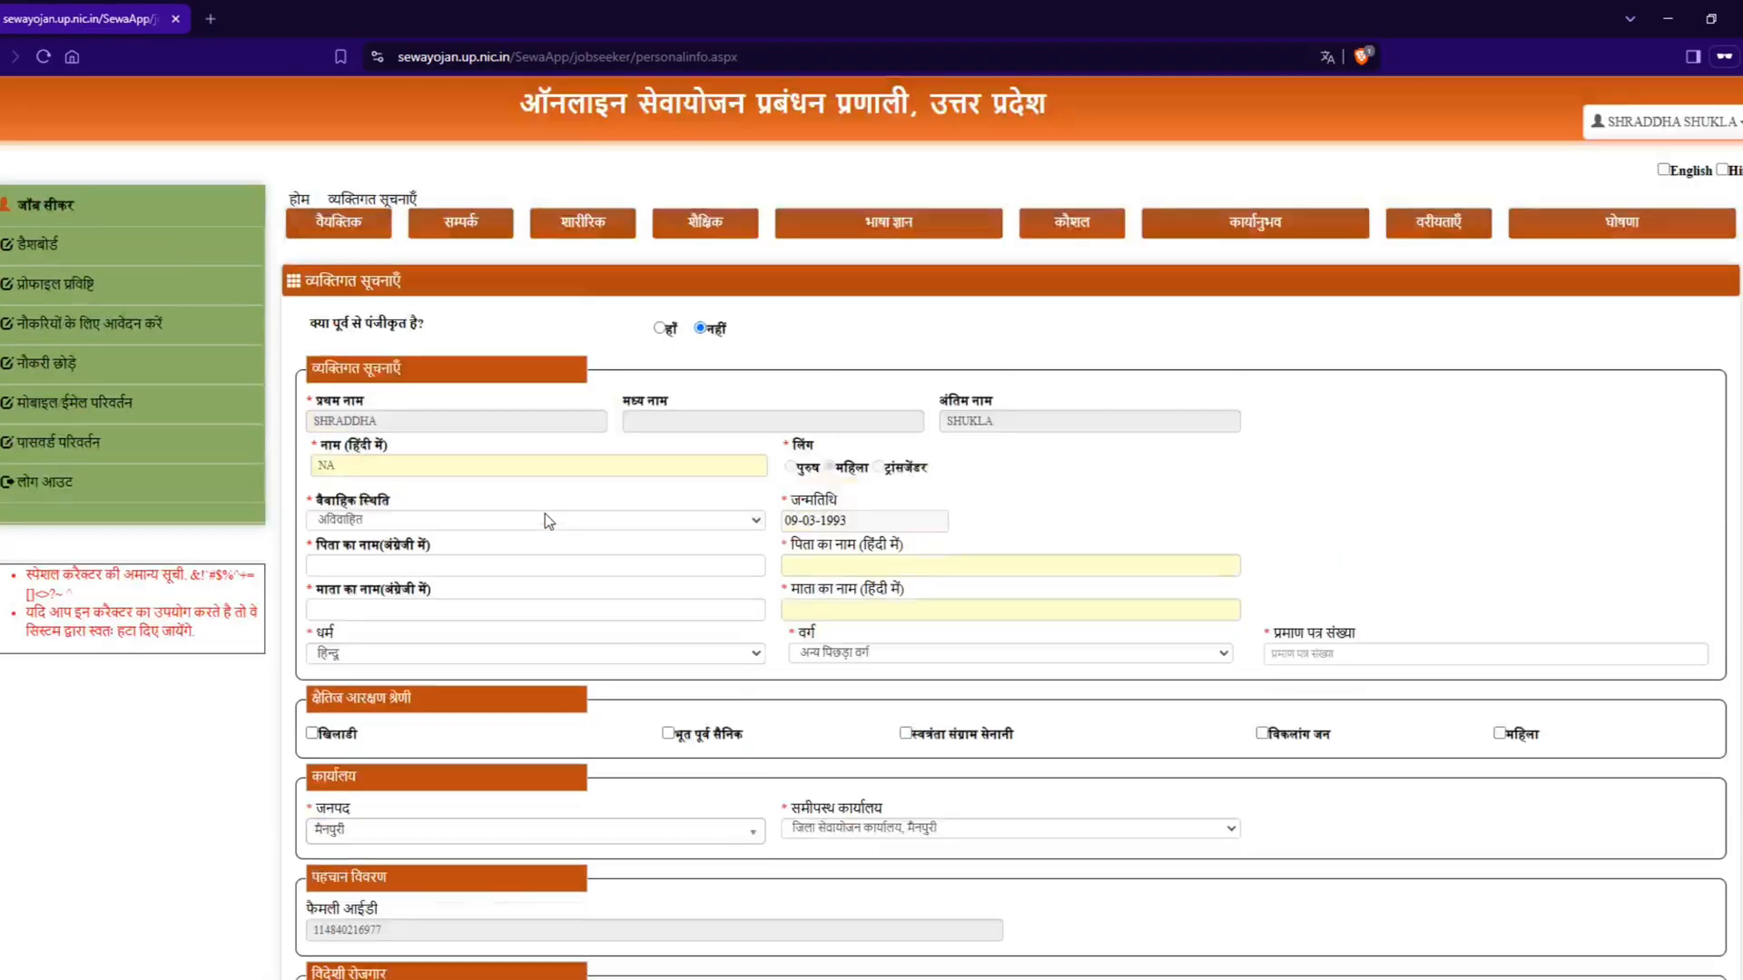
{"action": "left_click", "coordinate": [459, 224]}
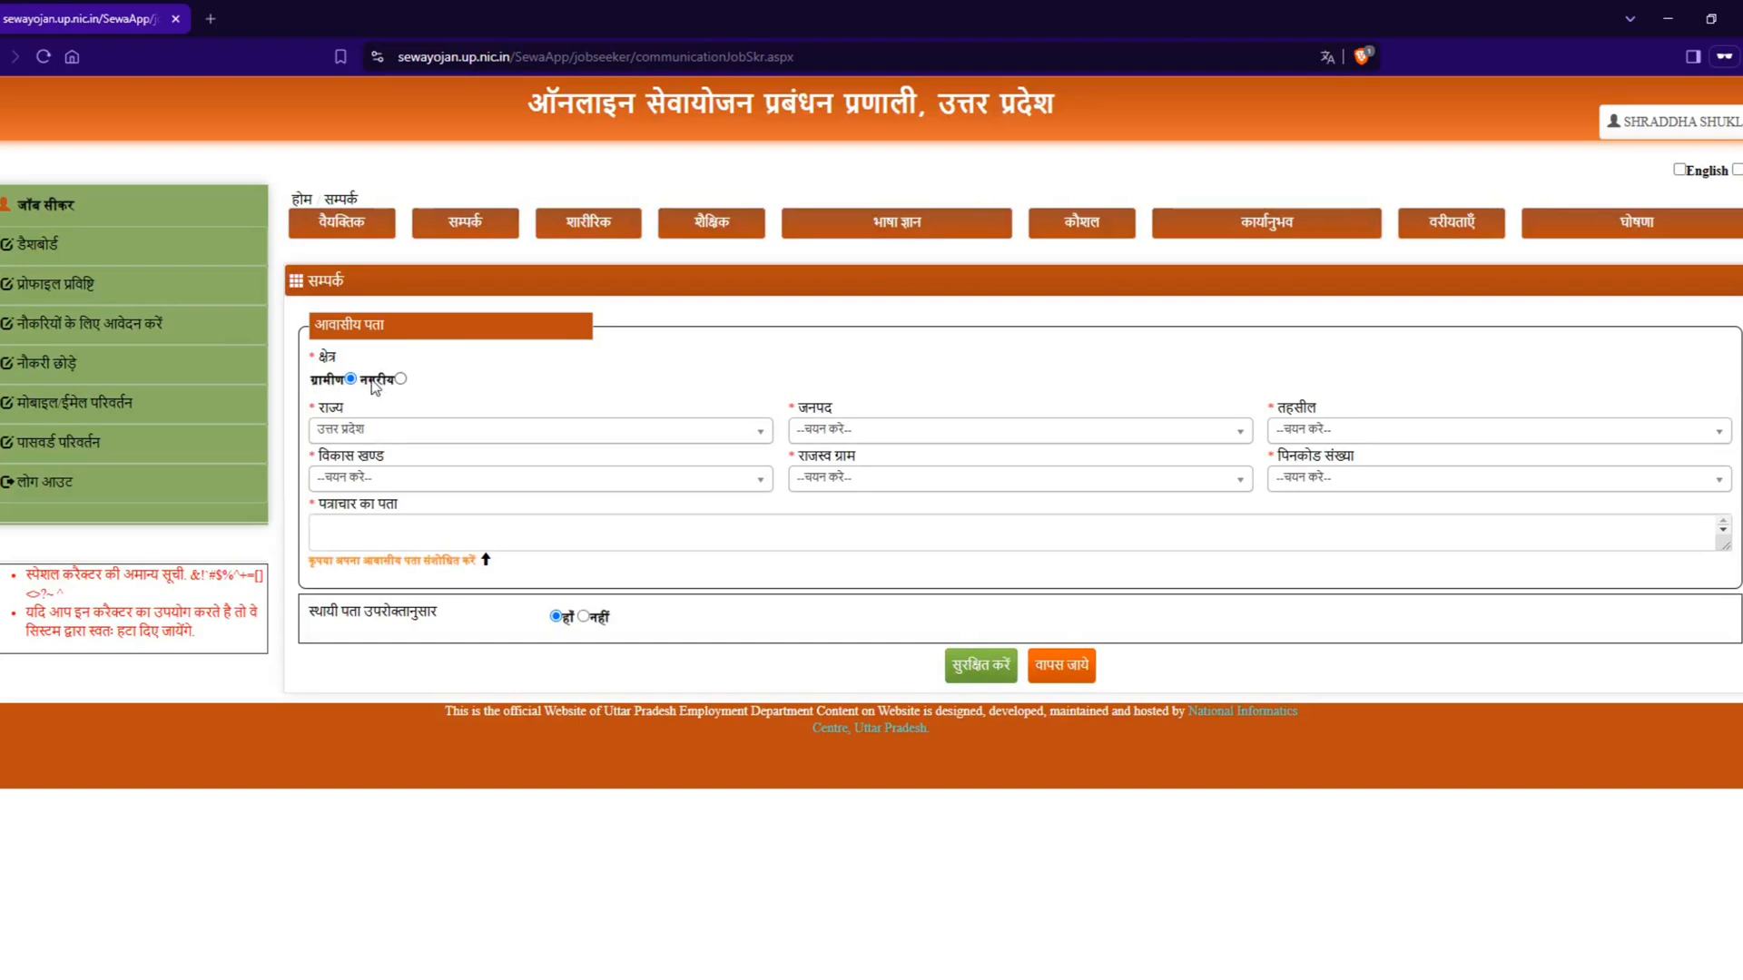
Step: Compare the नगरीय and ग्रामीण area options, keep ग्रामीण with state उत्तर प्रदेश, and set the residential district (जनपद) to आगरा
{"action": "left_click", "coordinate": [400, 380]}
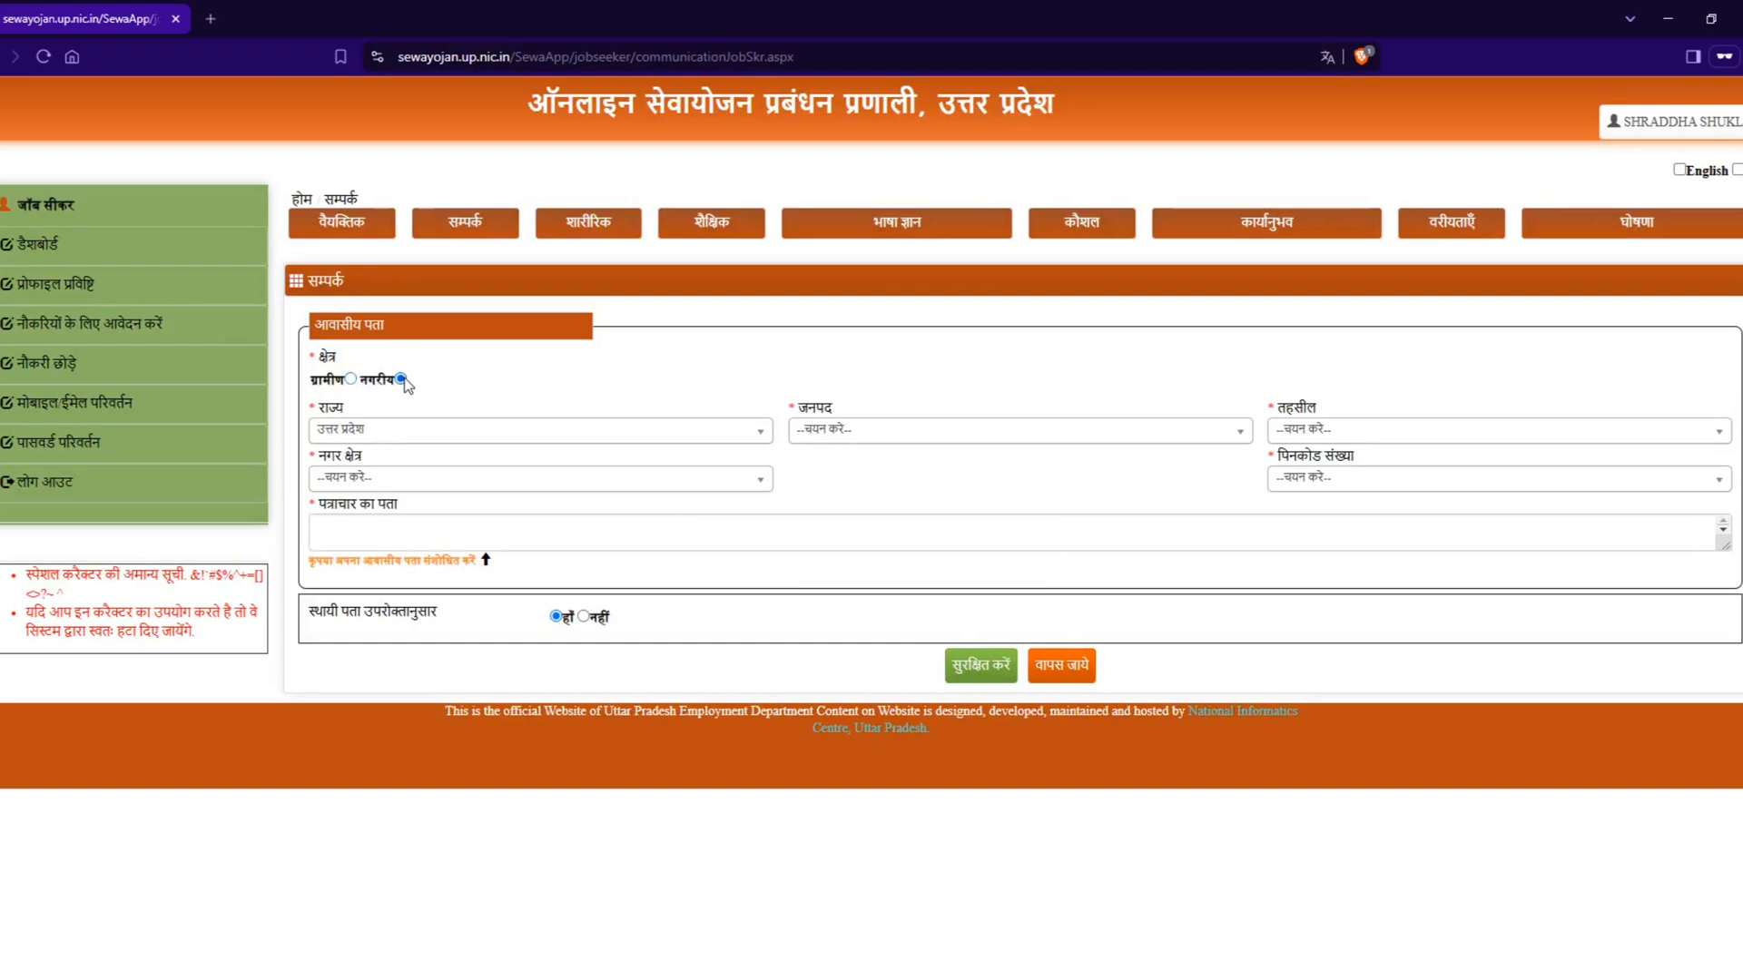
{"action": "left_click", "coordinate": [350, 379]}
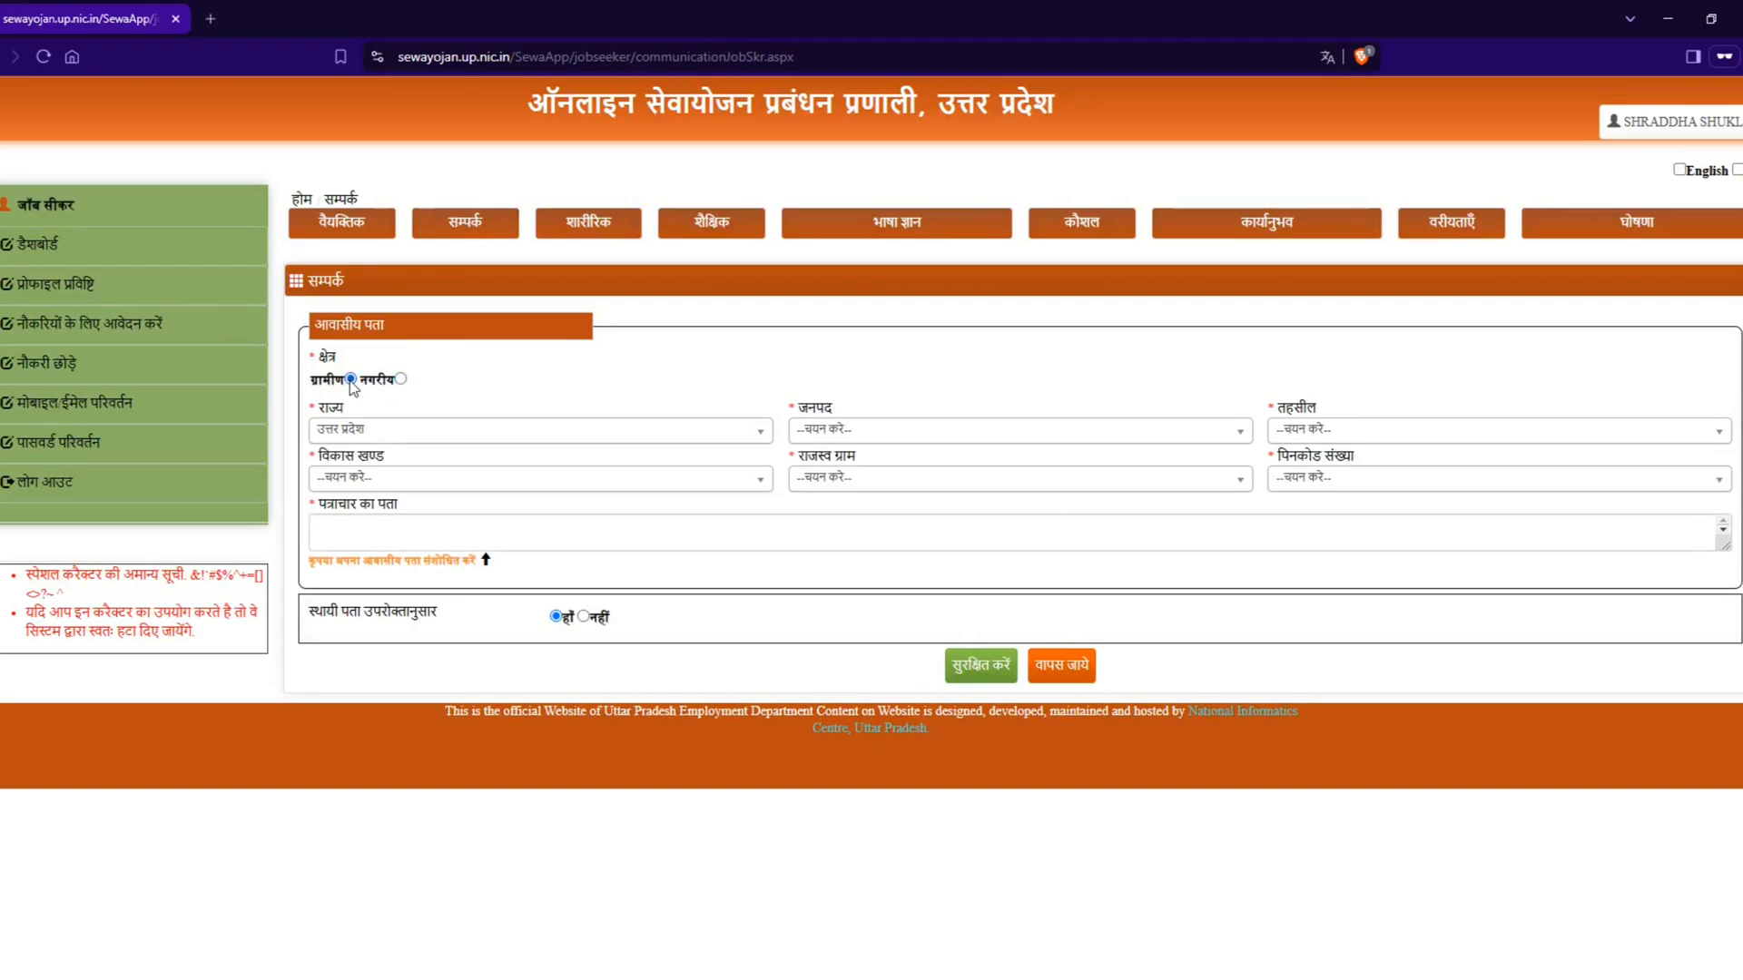
{"action": "left_click", "coordinate": [396, 430]}
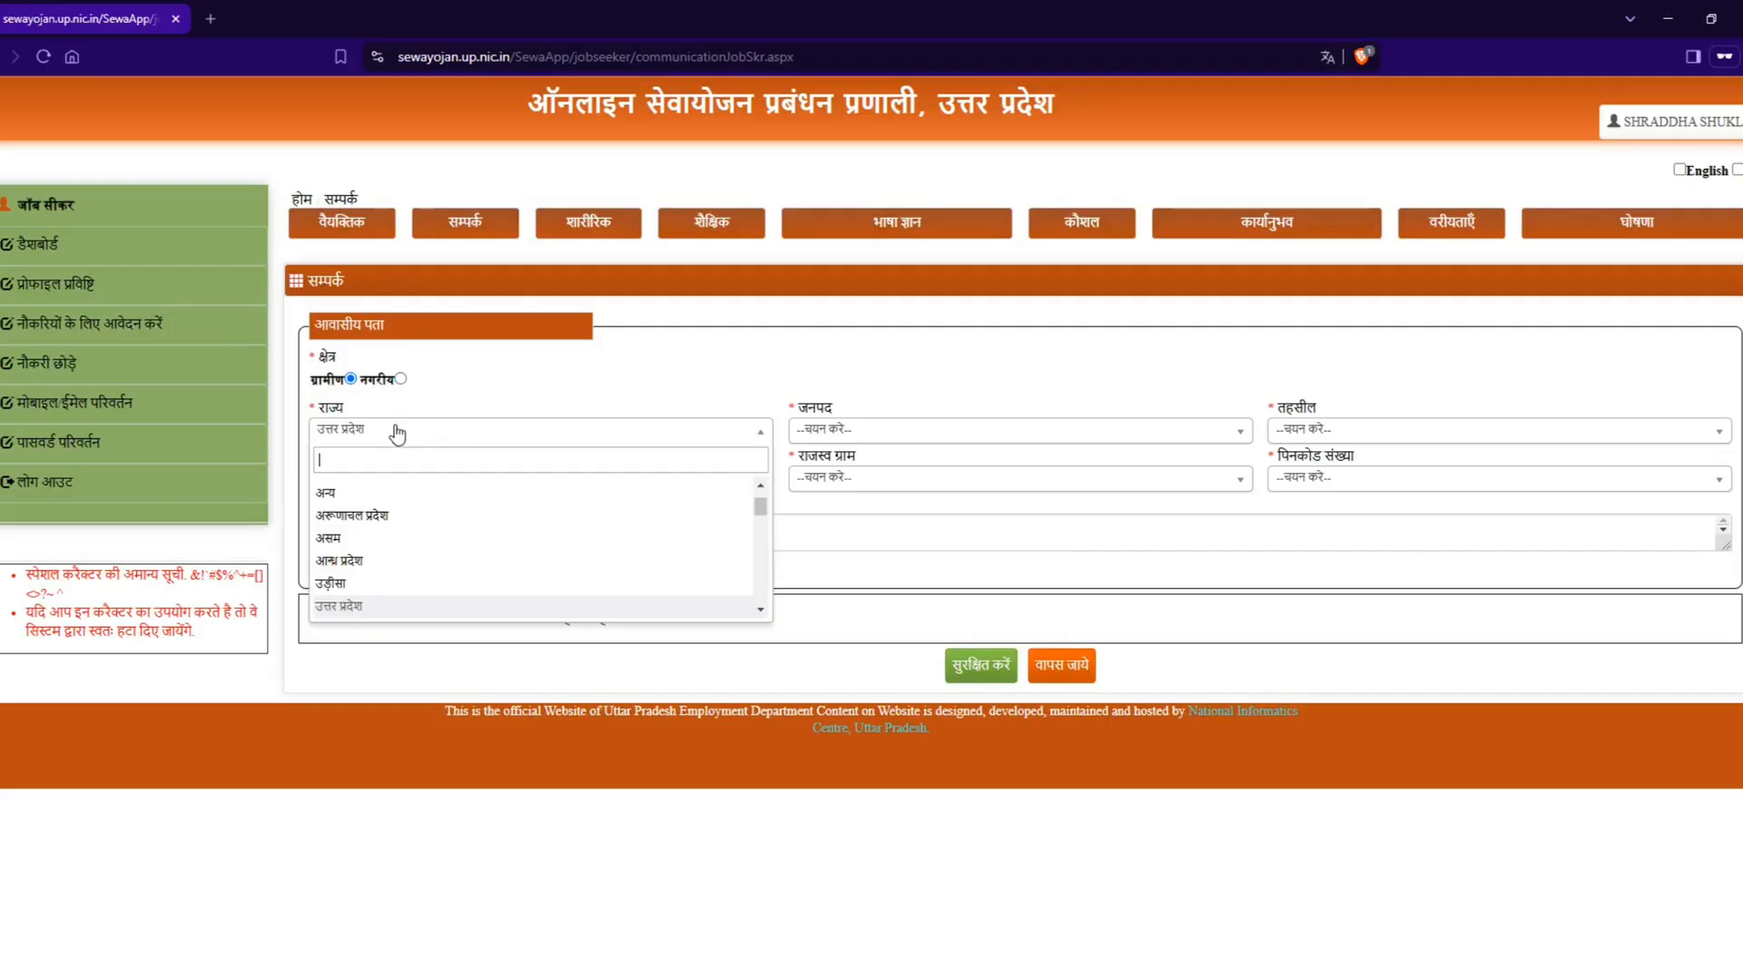
{"action": "left_click", "coordinate": [397, 432]}
{"action": "left_click", "coordinate": [906, 436]}
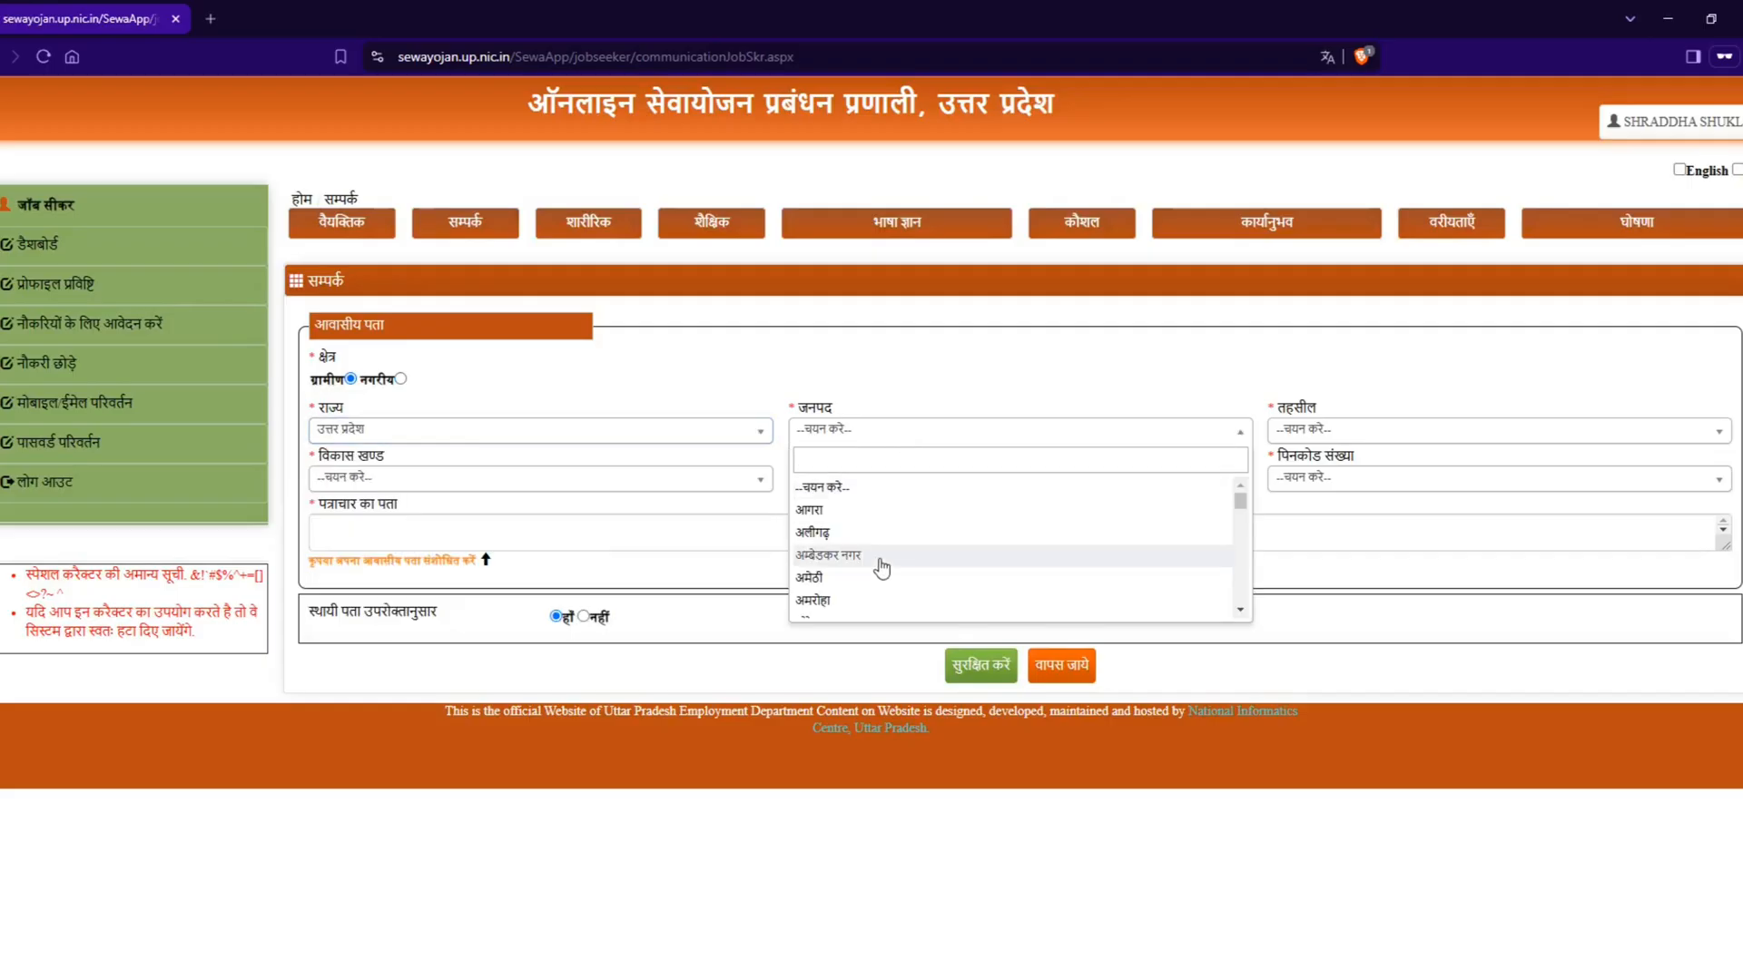
{"action": "left_click", "coordinate": [861, 515]}
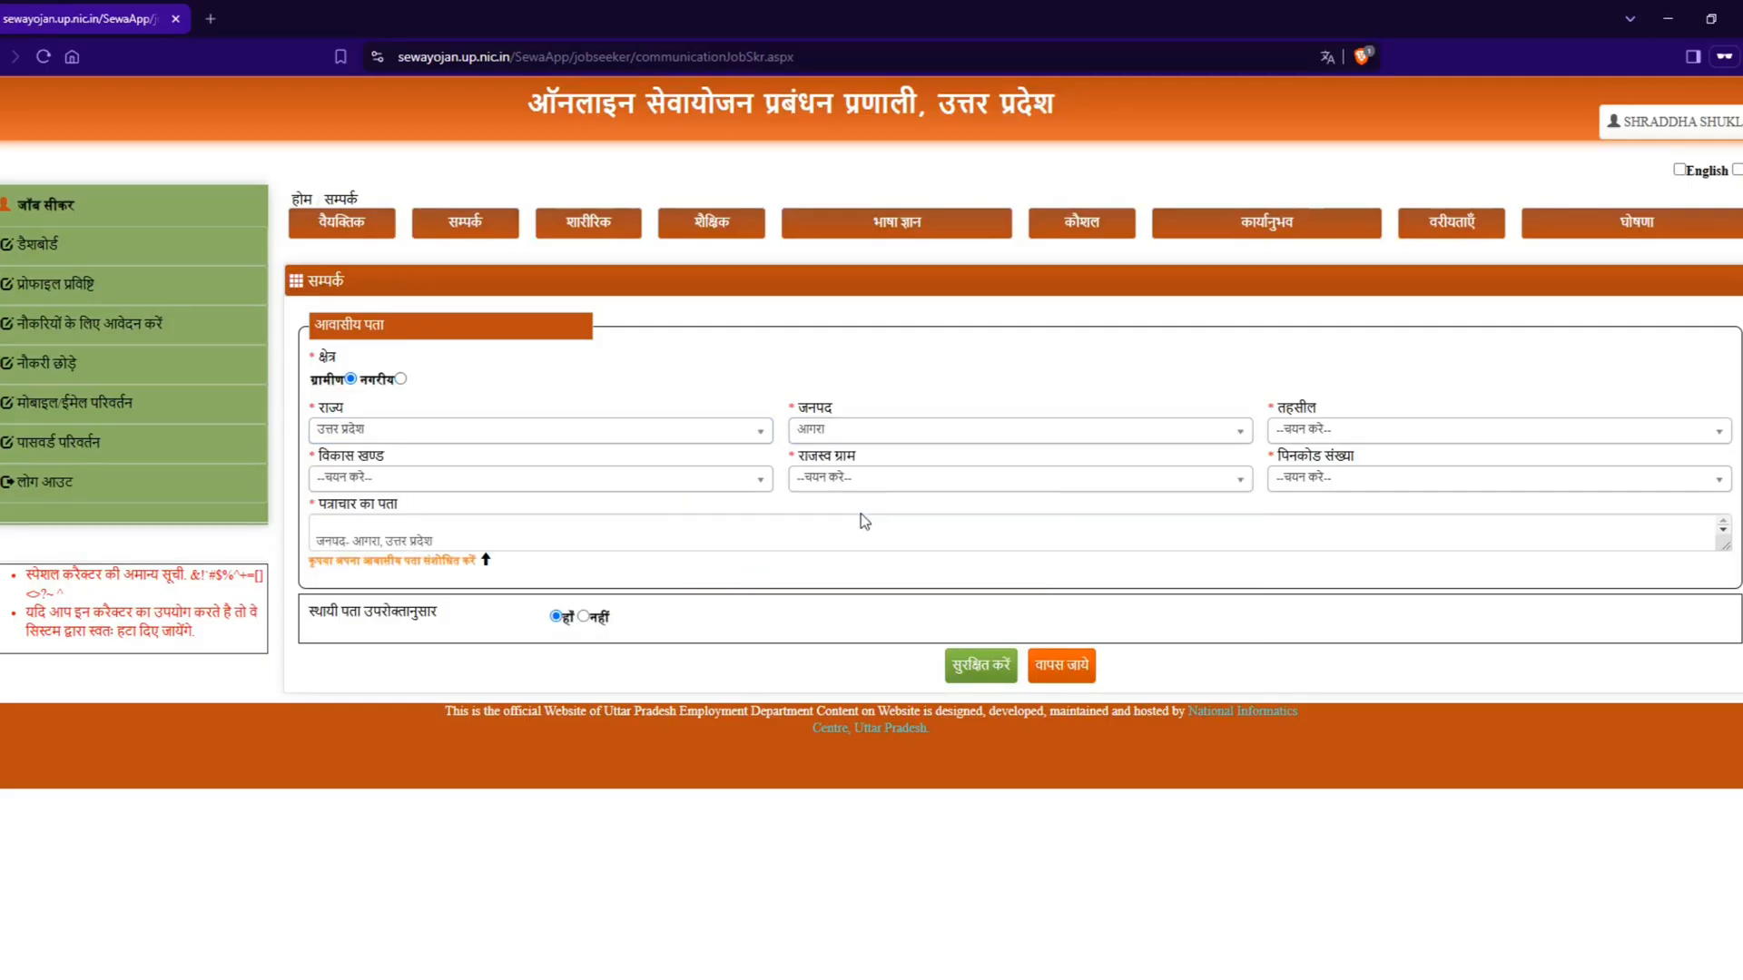
Step: Set the residential tehsil (तहसील) to आगरा and the development block (विकास खण्ड) to फराह
{"action": "left_click", "coordinate": [1327, 436]}
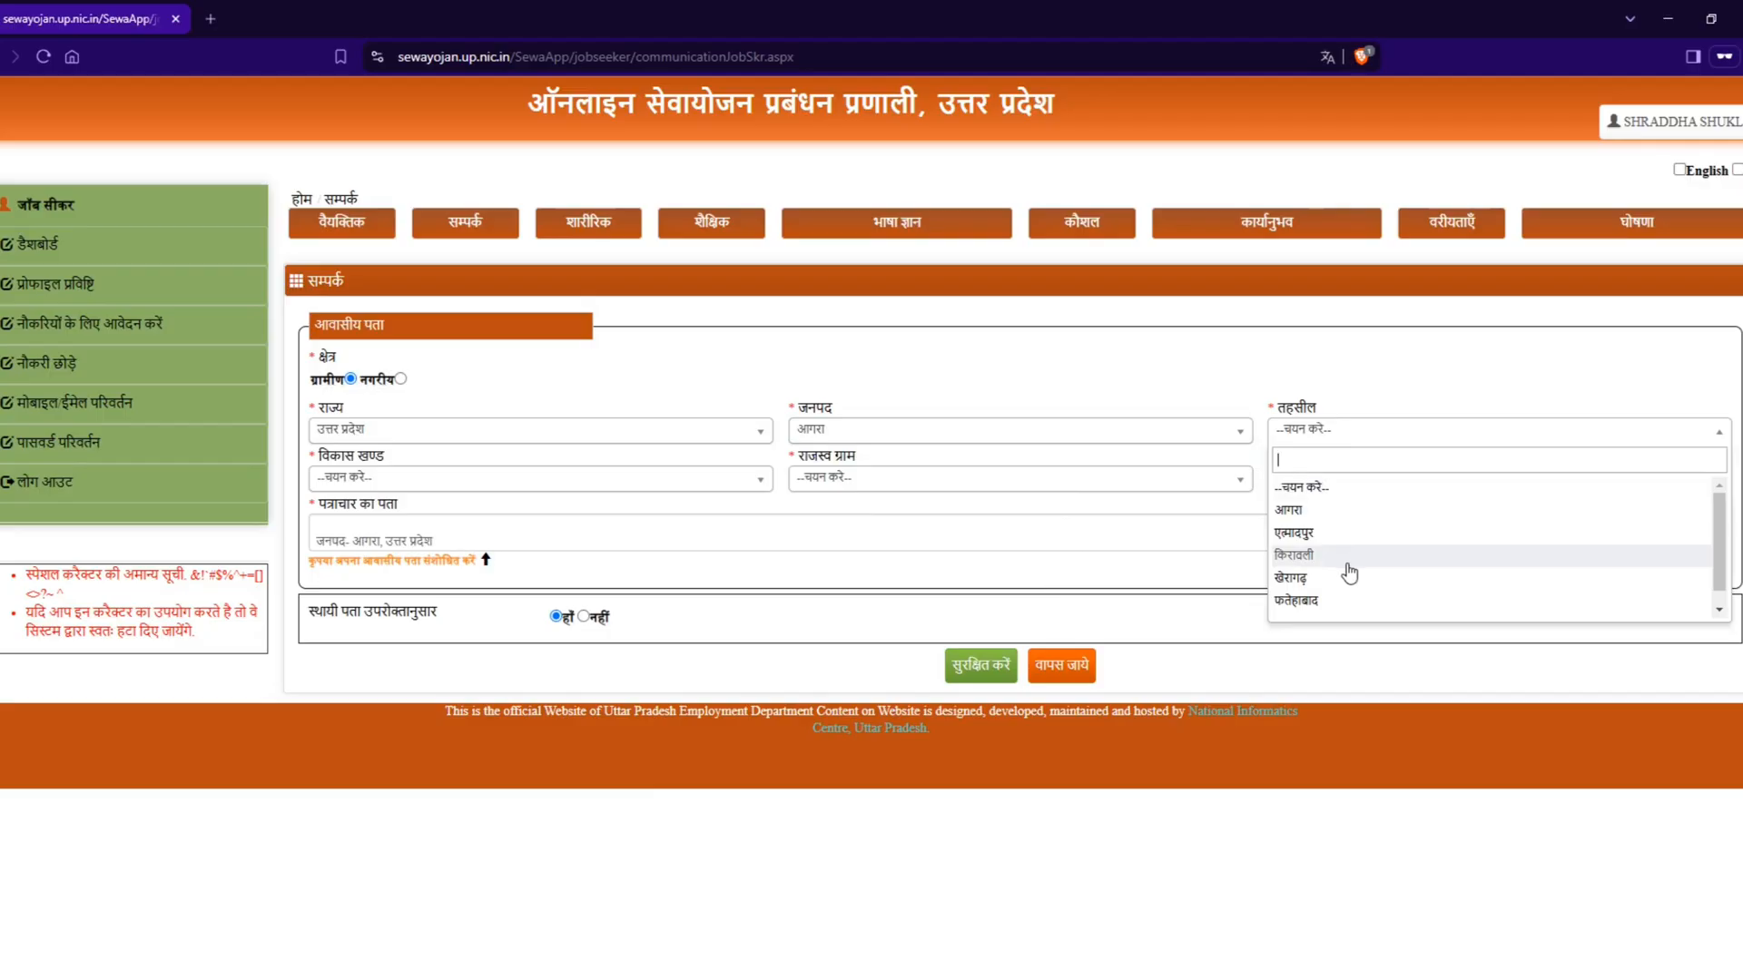
{"action": "left_click", "coordinate": [1323, 512]}
{"action": "left_click", "coordinate": [409, 489]}
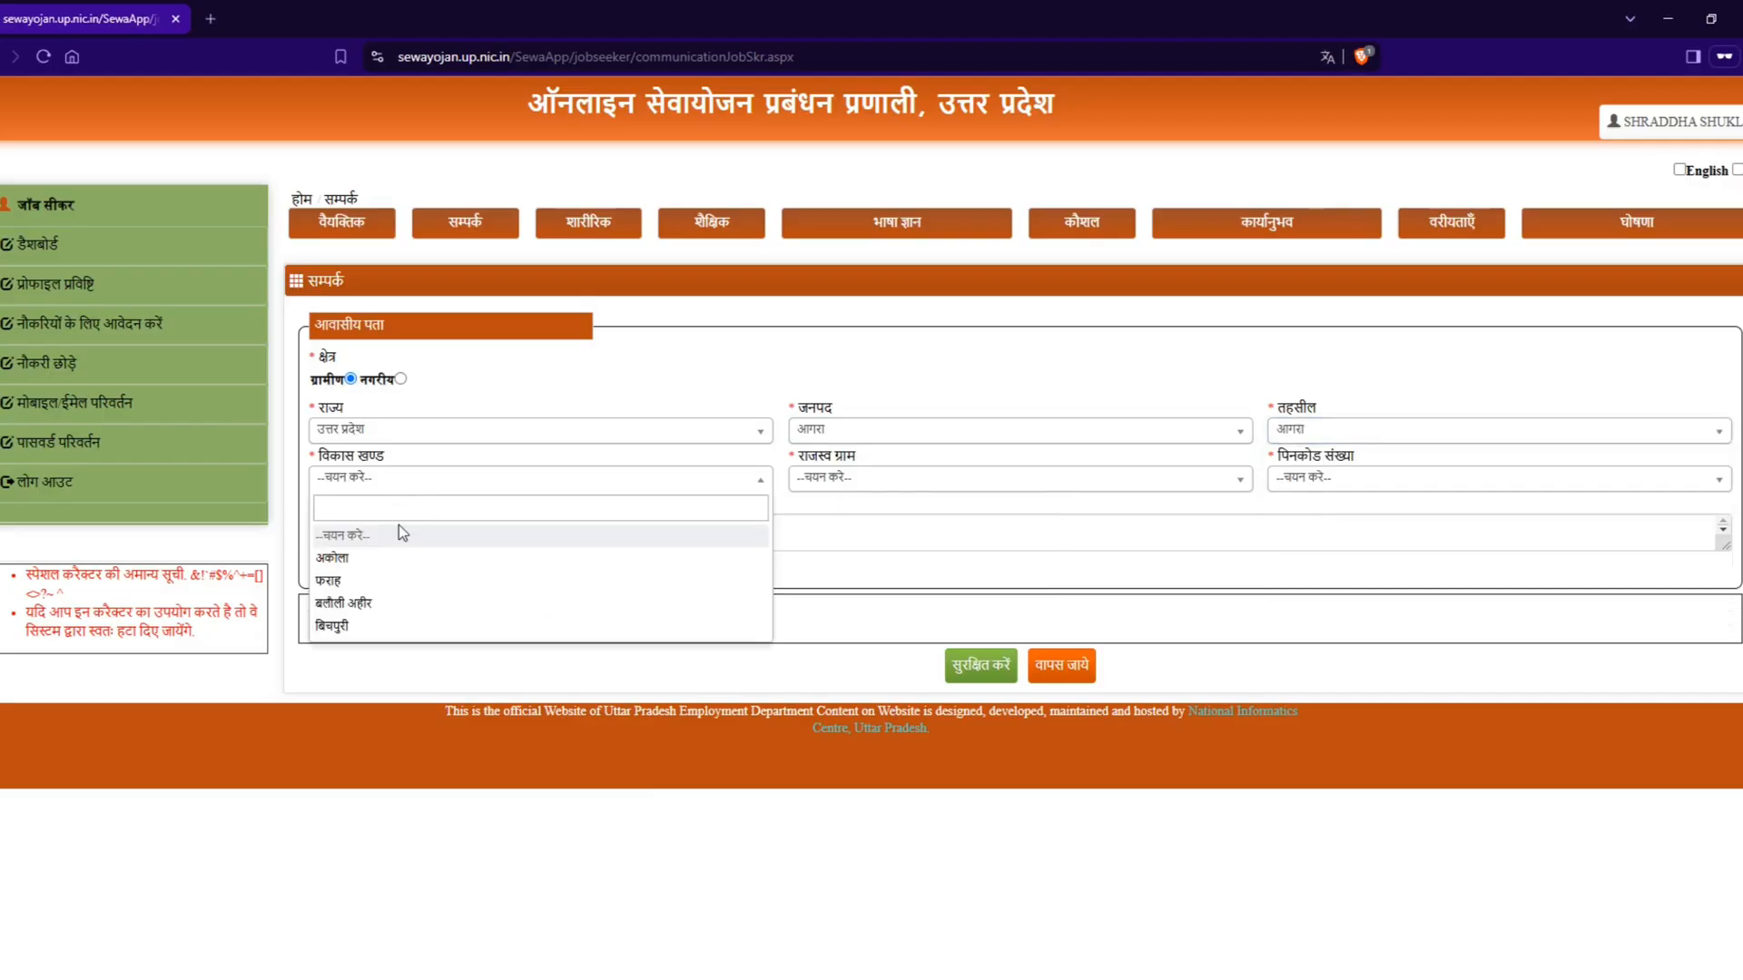
{"action": "left_click", "coordinate": [379, 584]}
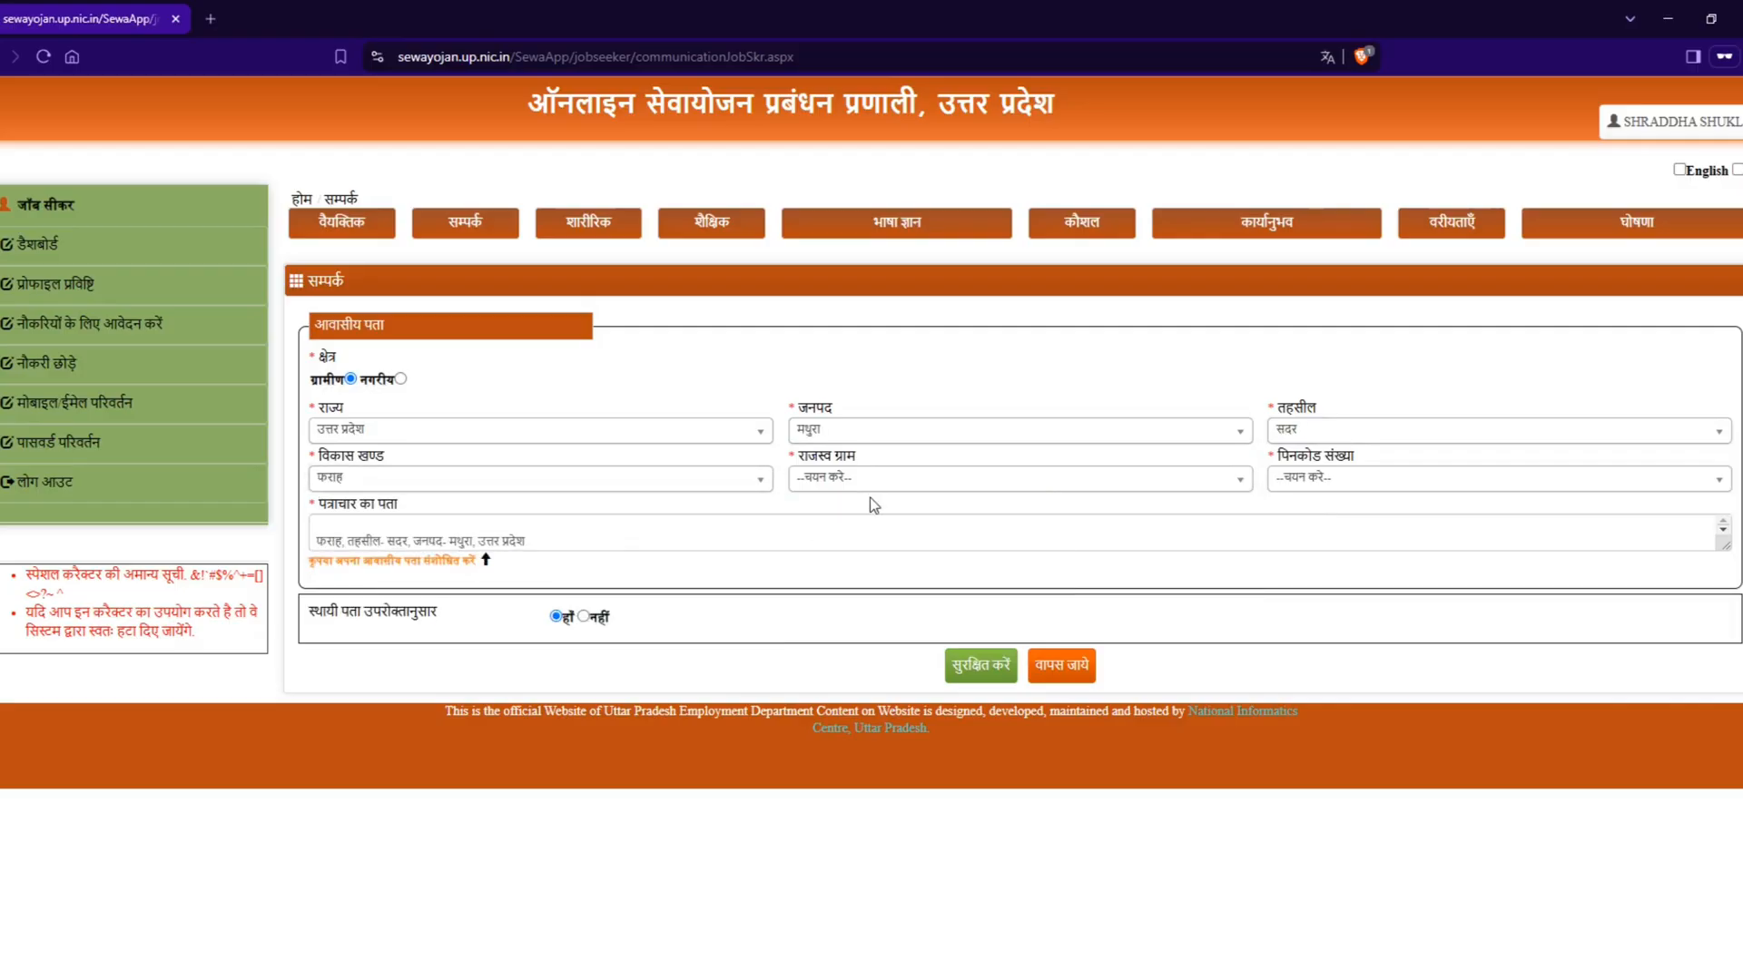
Step: Choose the residential revenue village (राजस्व ग्राम) and postal code (पिनकोड संख्या), then look through the village list again and keep the chosen village
{"action": "left_click", "coordinate": [871, 481]}
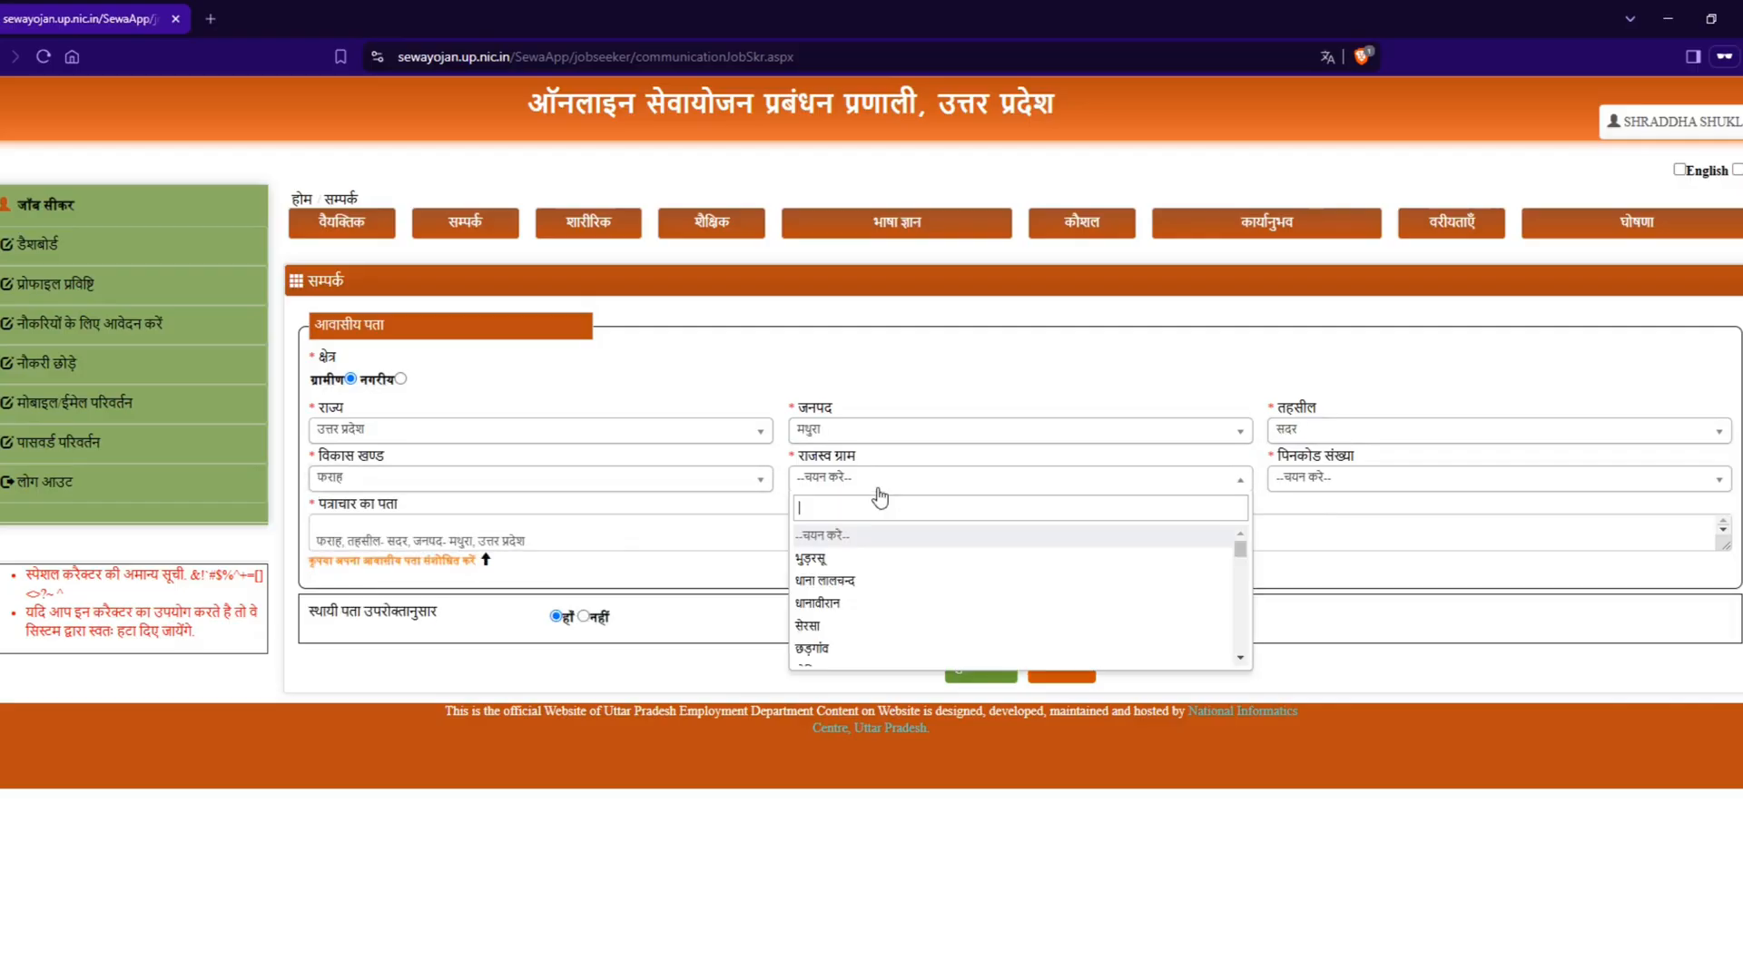
{"action": "left_click", "coordinate": [867, 585]}
{"action": "left_click", "coordinate": [1323, 478]}
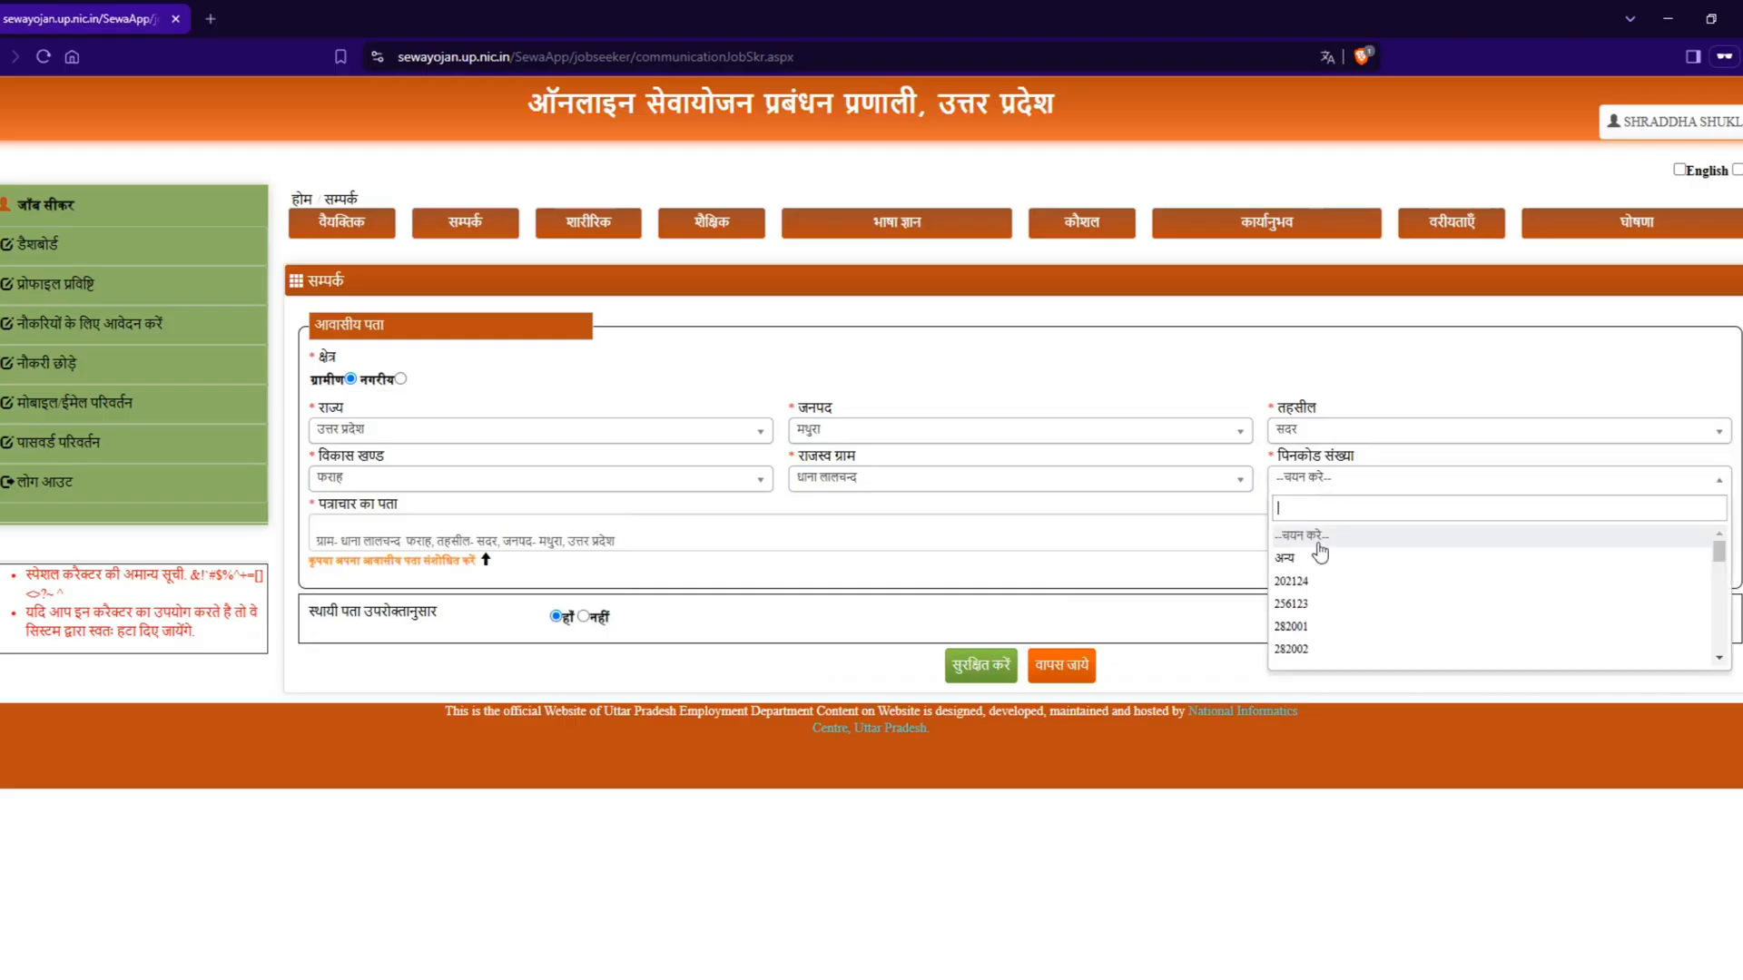
{"action": "left_click", "coordinate": [1292, 582]}
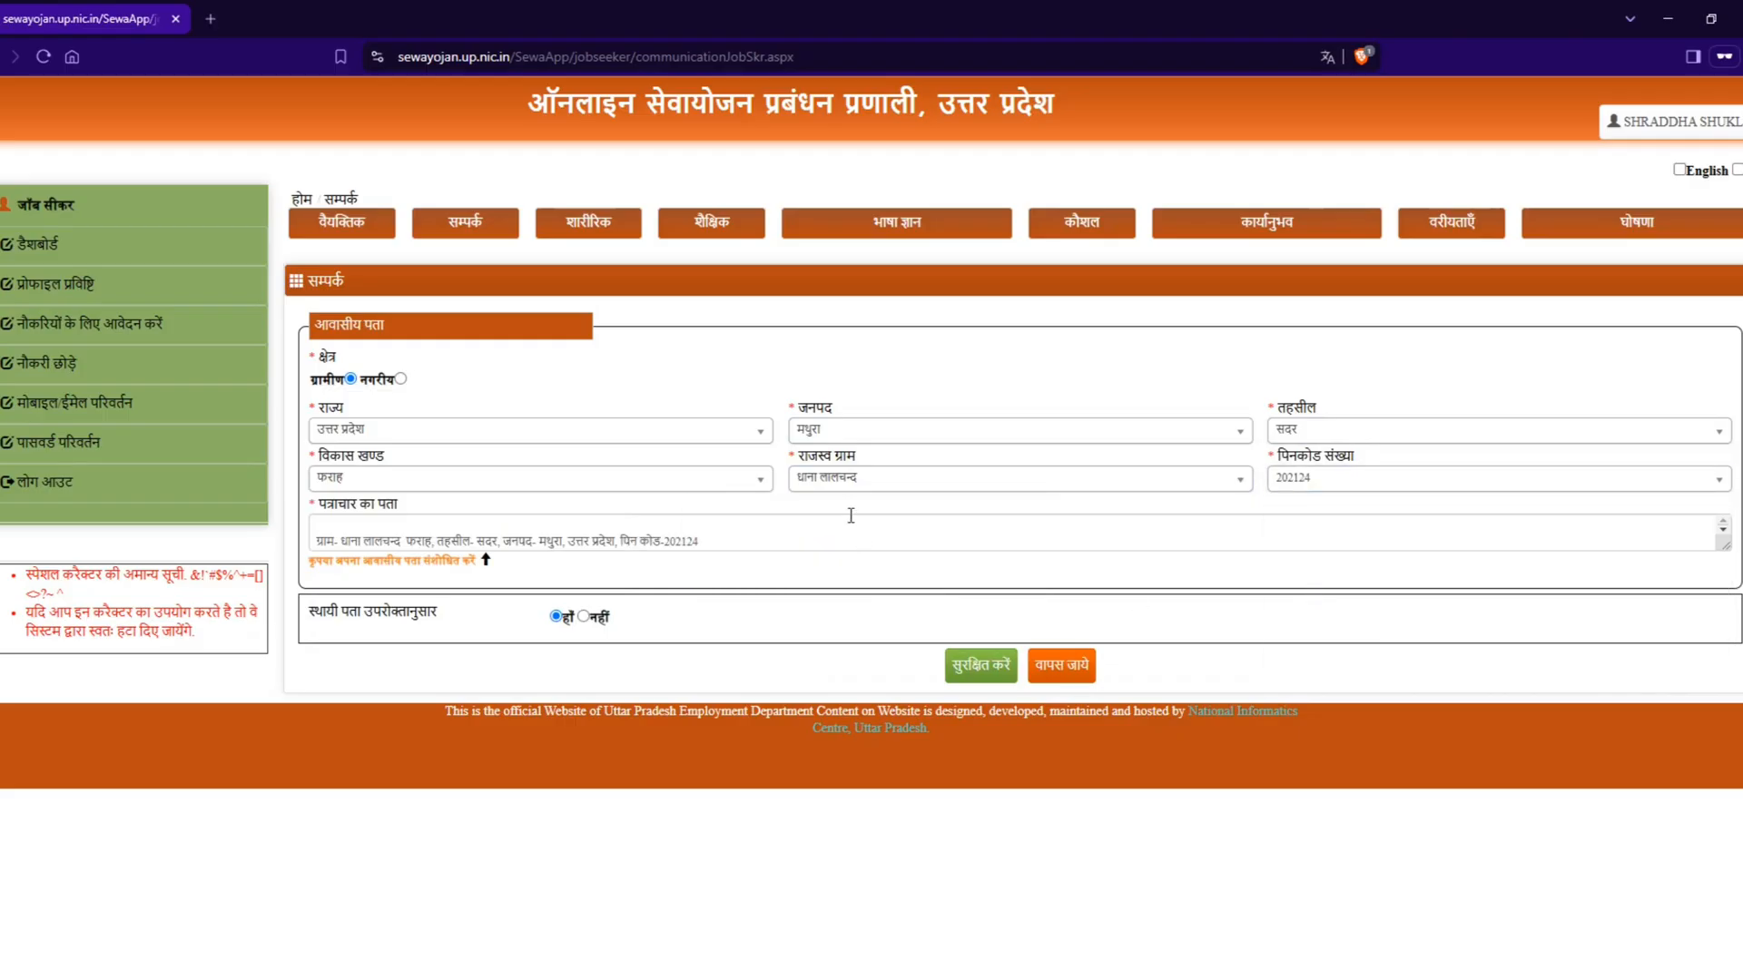
{"action": "left_click", "coordinate": [856, 479]}
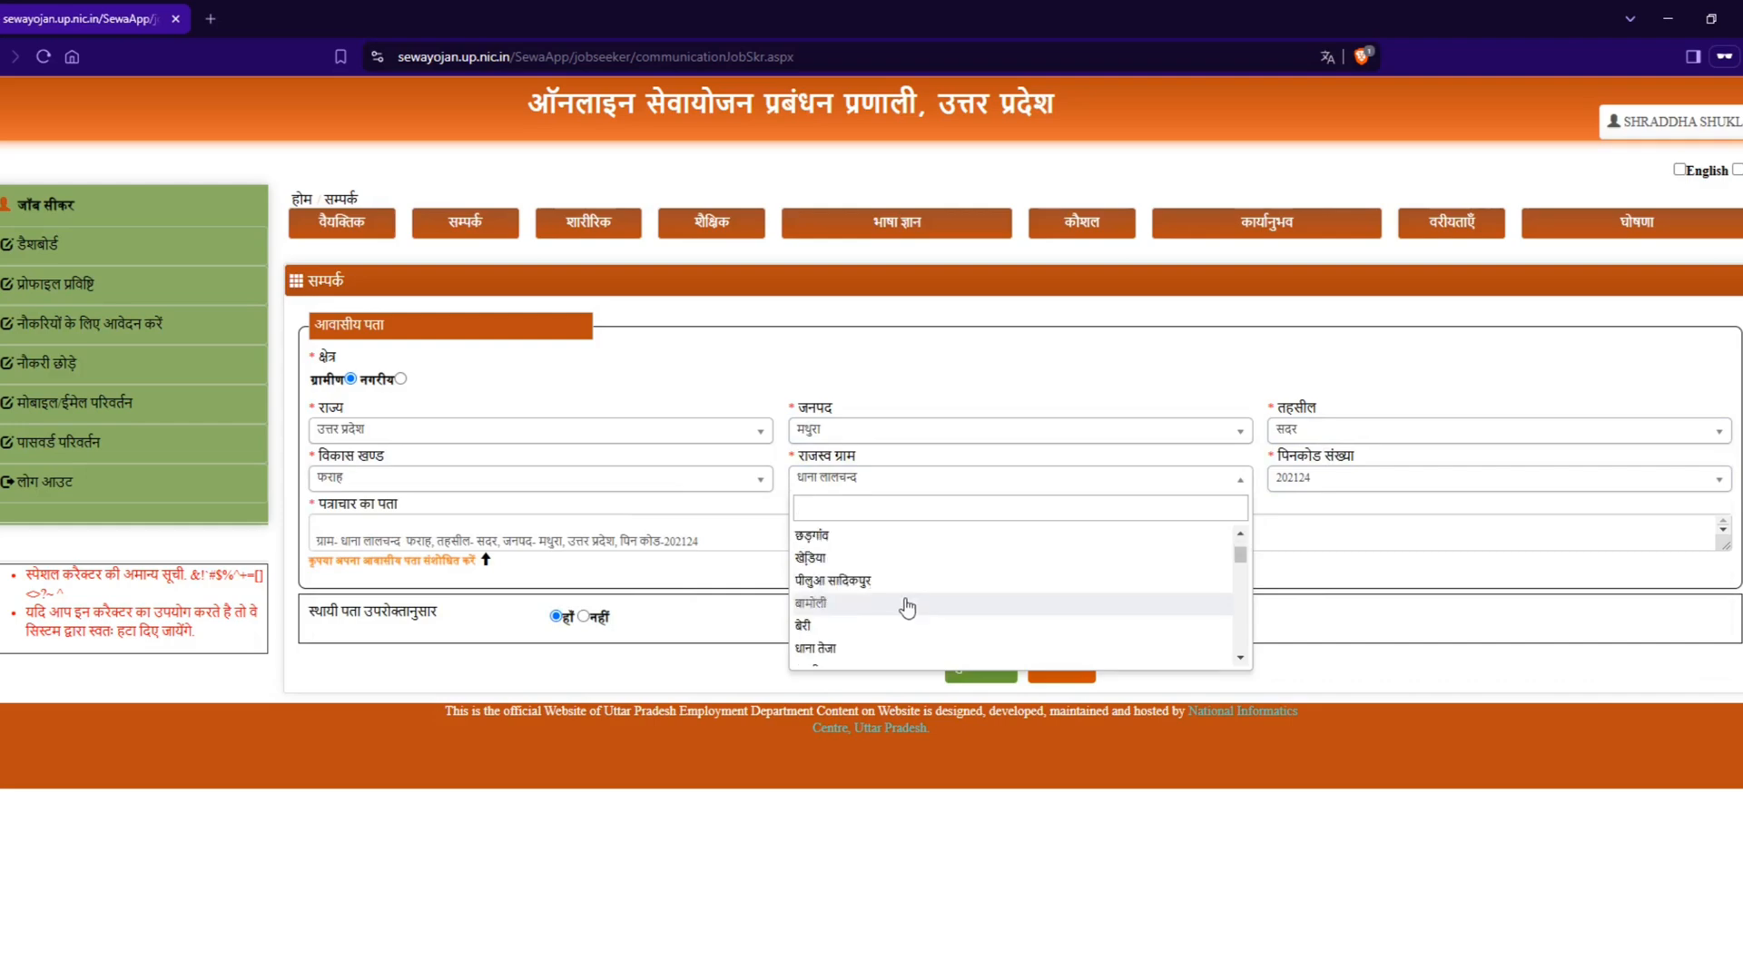
{"action": "scroll", "coordinate": [907, 610], "scroll_direction": "down", "scroll_amount": 10}
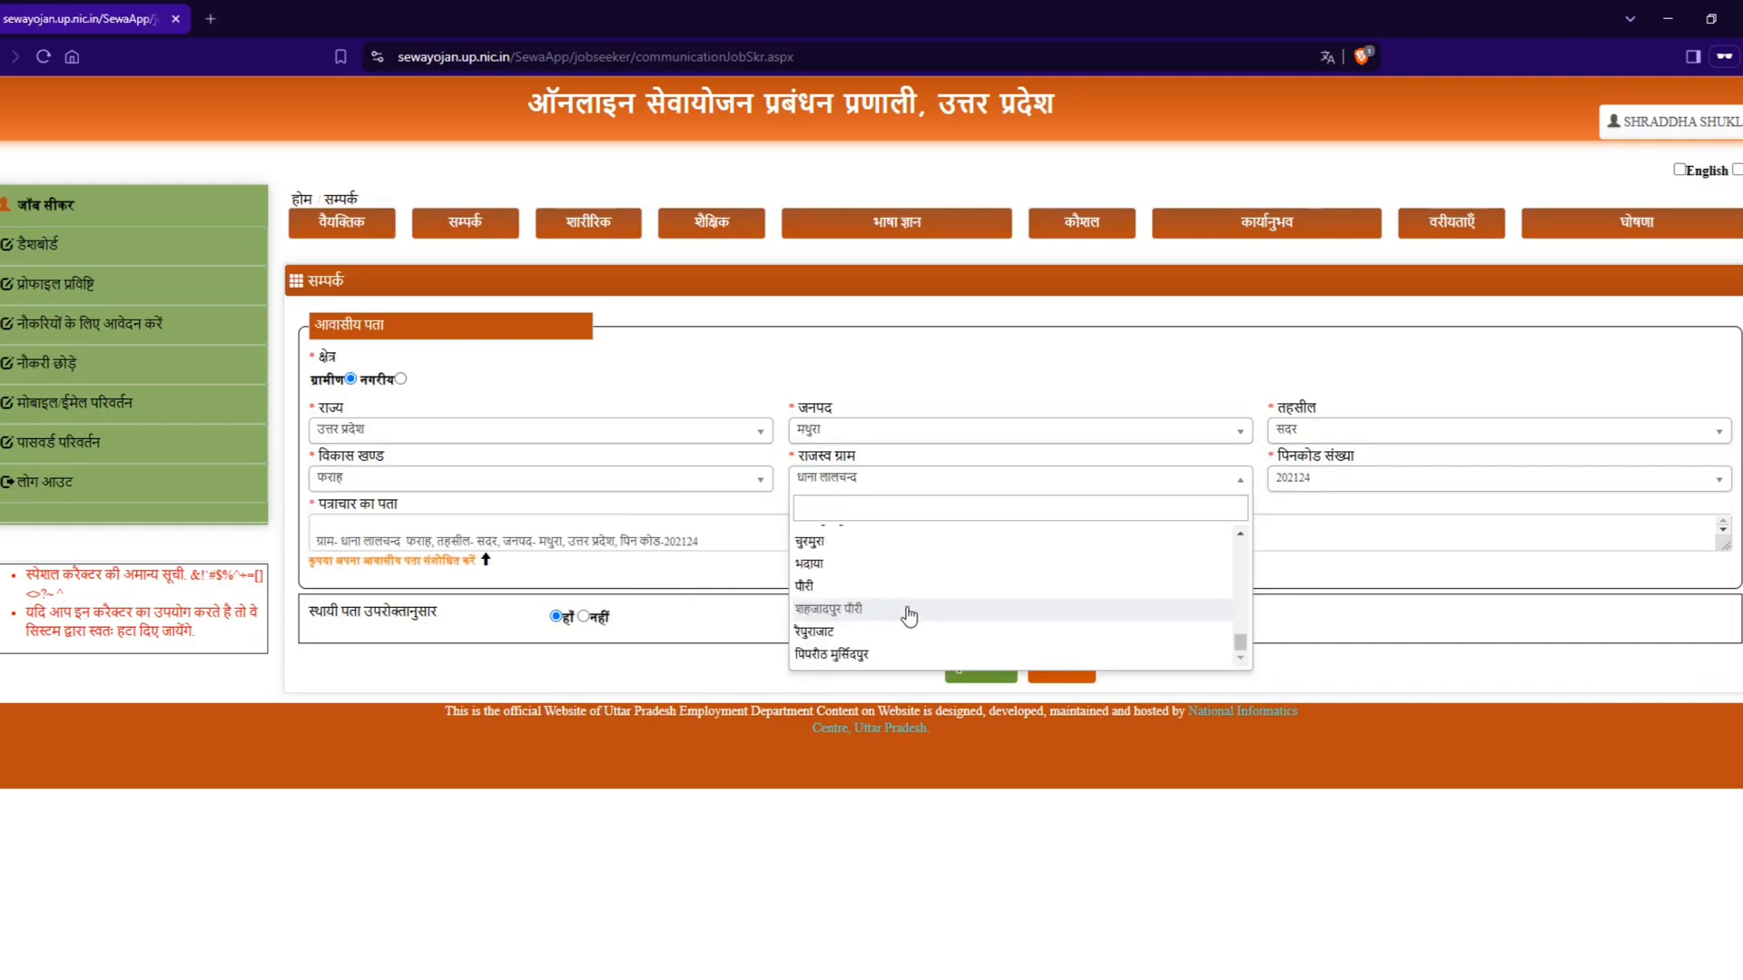
{"action": "scroll", "coordinate": [905, 608], "scroll_direction": "up", "scroll_amount": 10}
{"action": "left_click", "coordinate": [833, 543]}
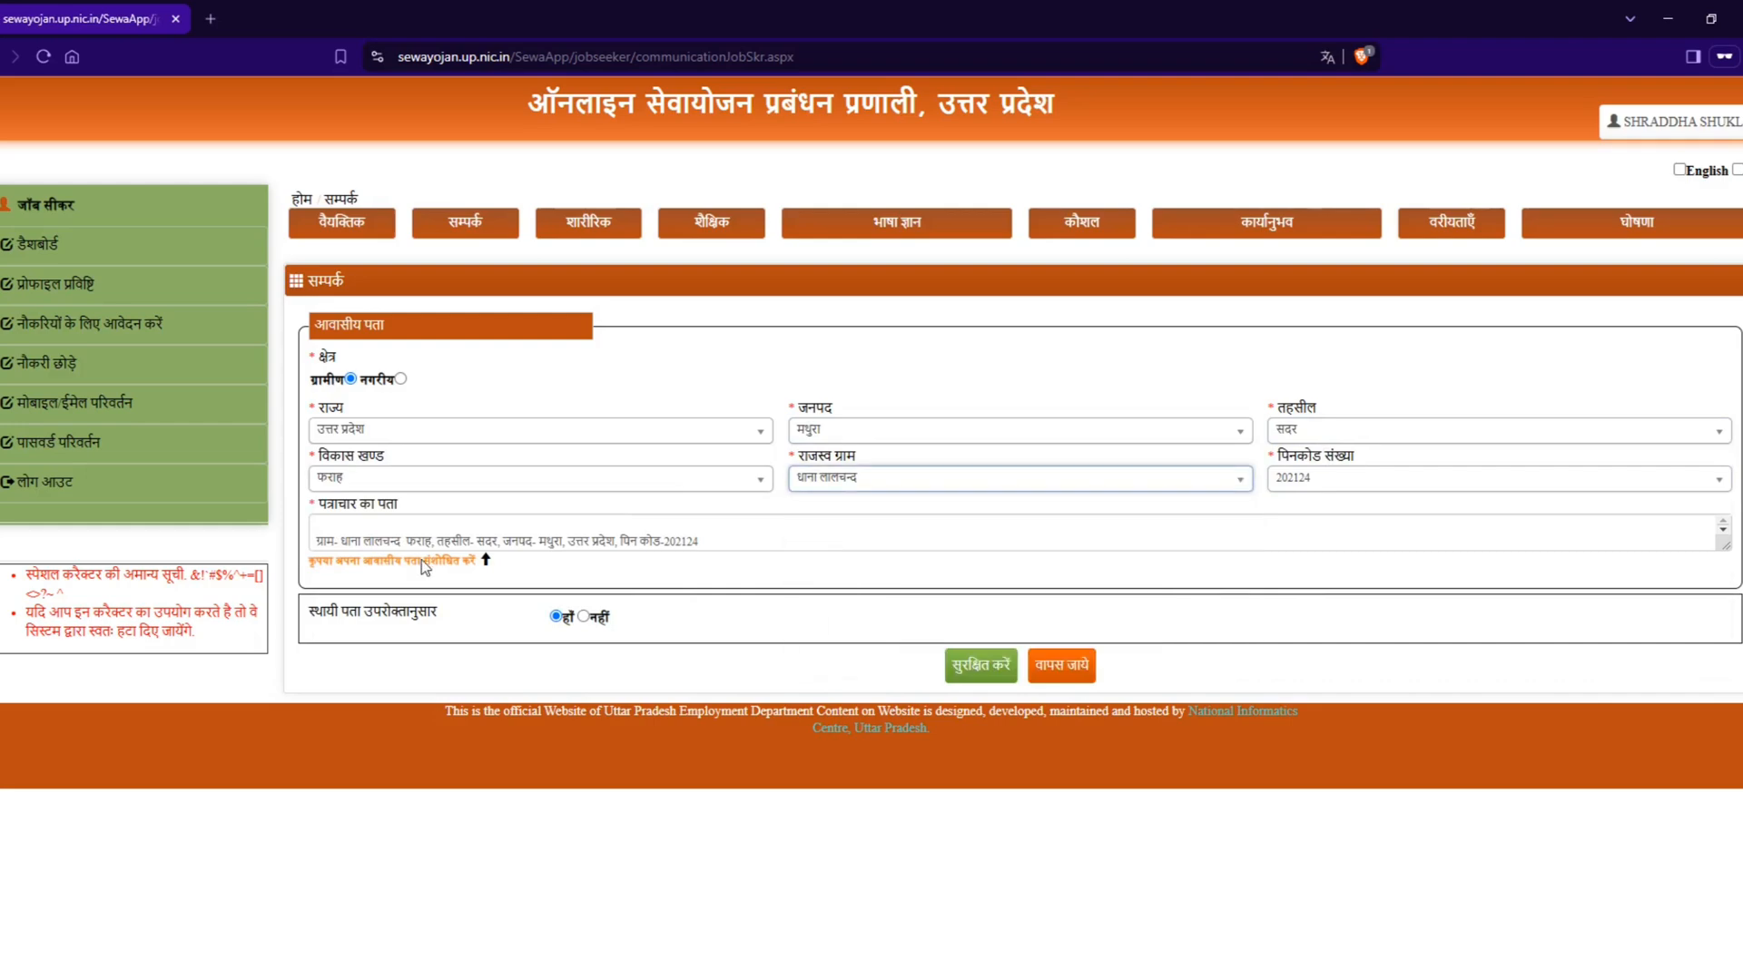
Step: Replace the village part of the correspondence address (पत्राचार का पता) with placeholder text and save the contact details
{"action": "left_click_drag", "start_coordinate": [397, 541], "coordinate": [241, 536]}
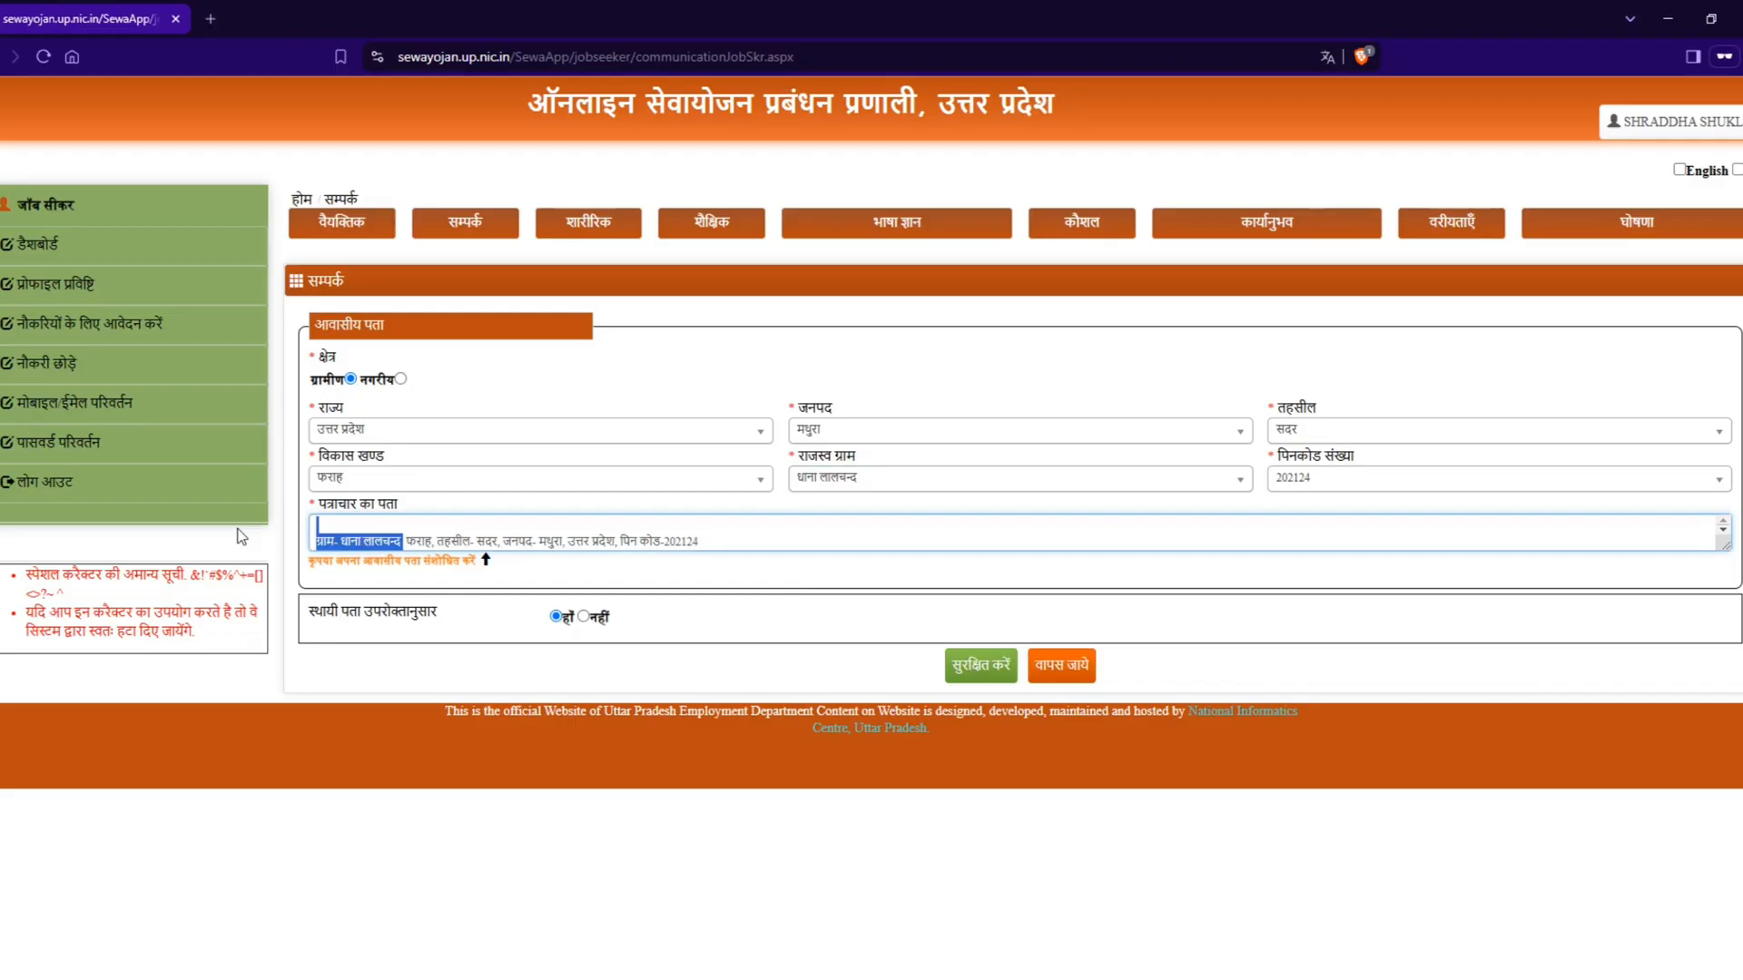
{"action": "type", "text": "fdsjfdsfjsdfdsfs"}
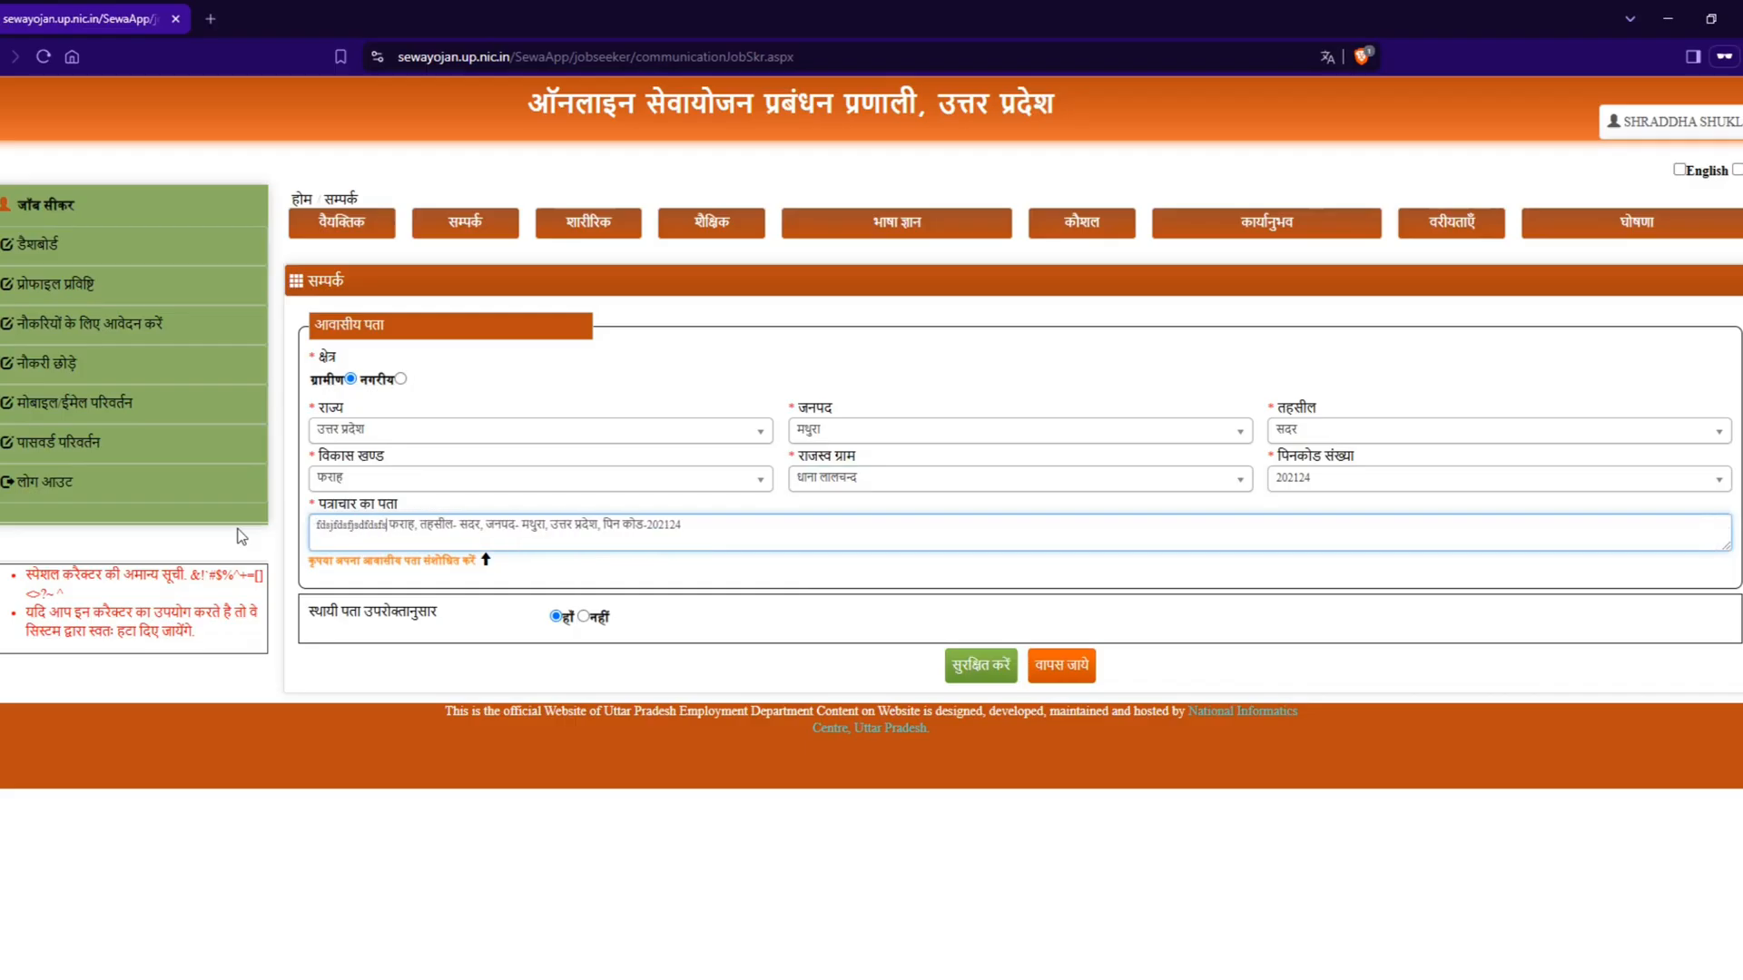
{"action": "type", "text": "fkfhj"}
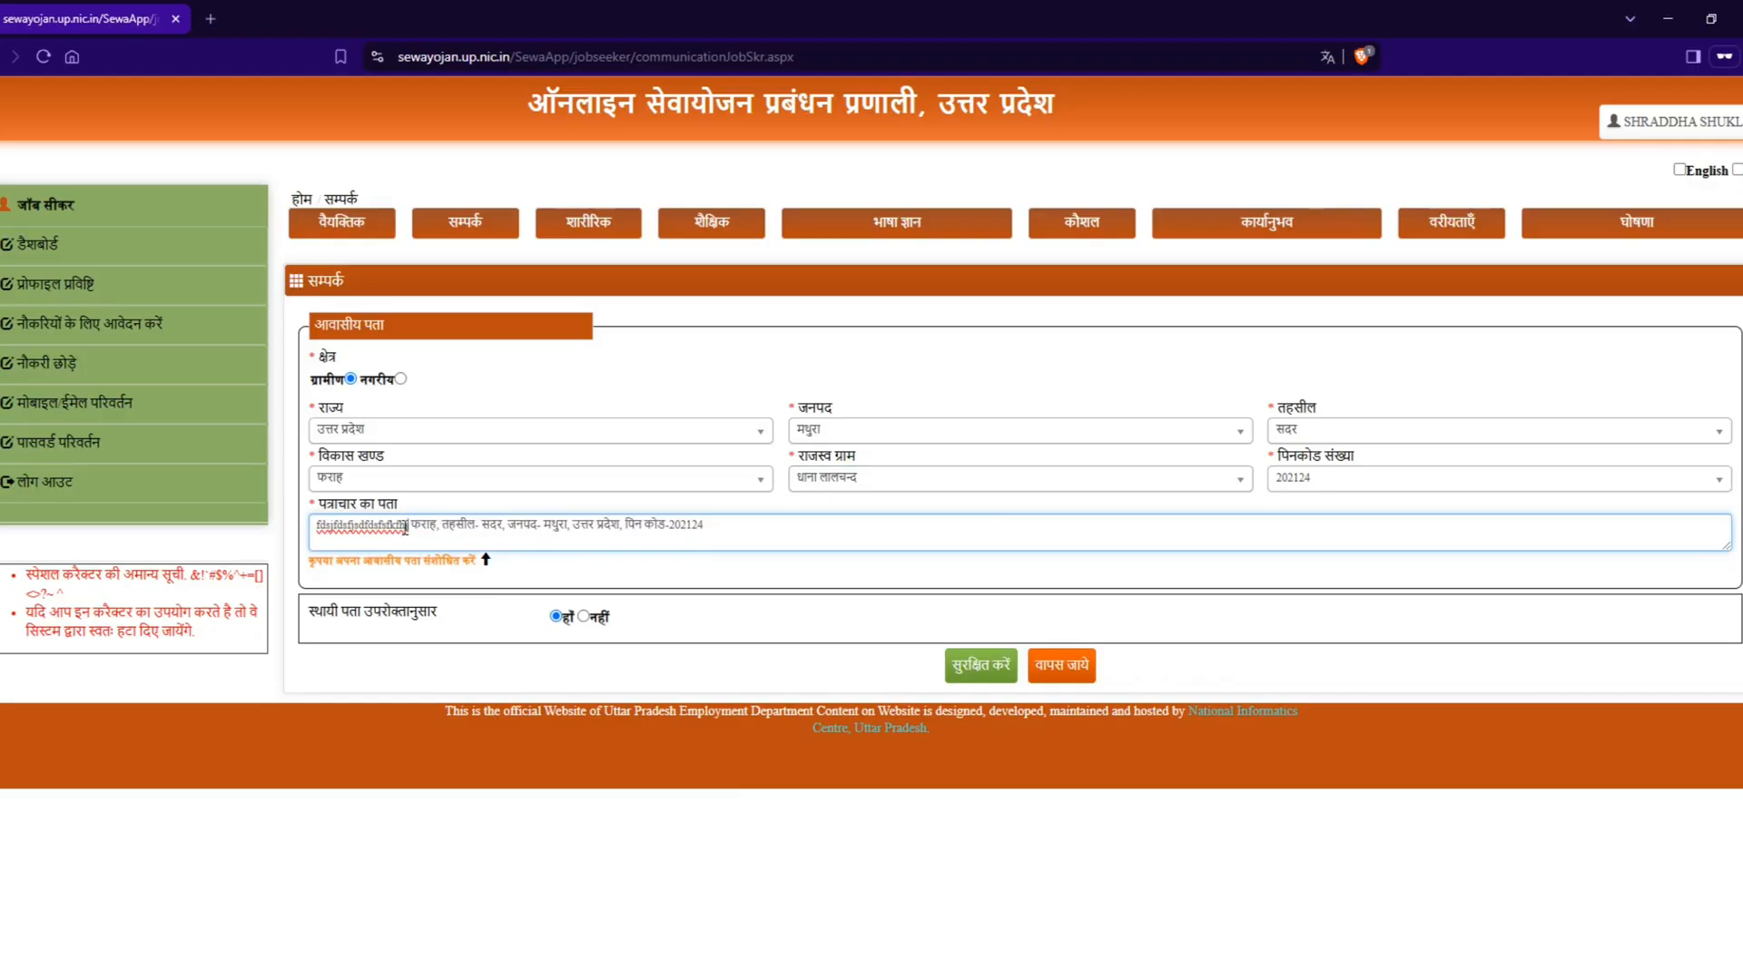
{"action": "left_click", "coordinate": [978, 666]}
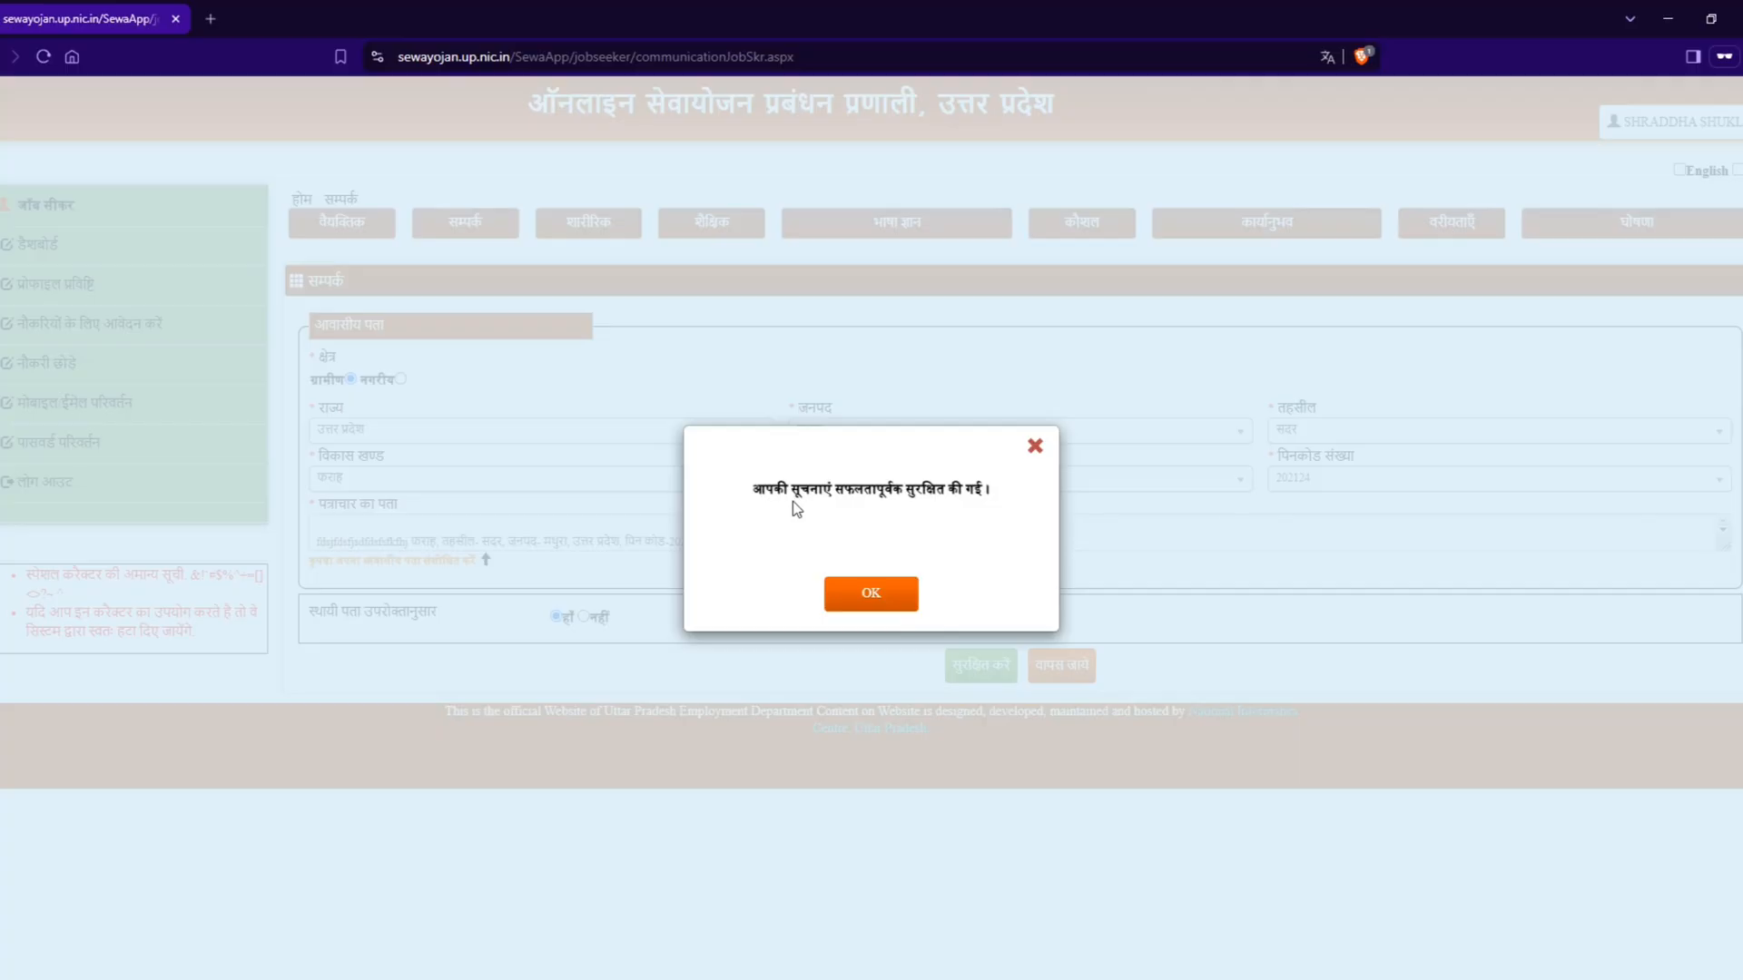
{"action": "left_click", "coordinate": [882, 603]}
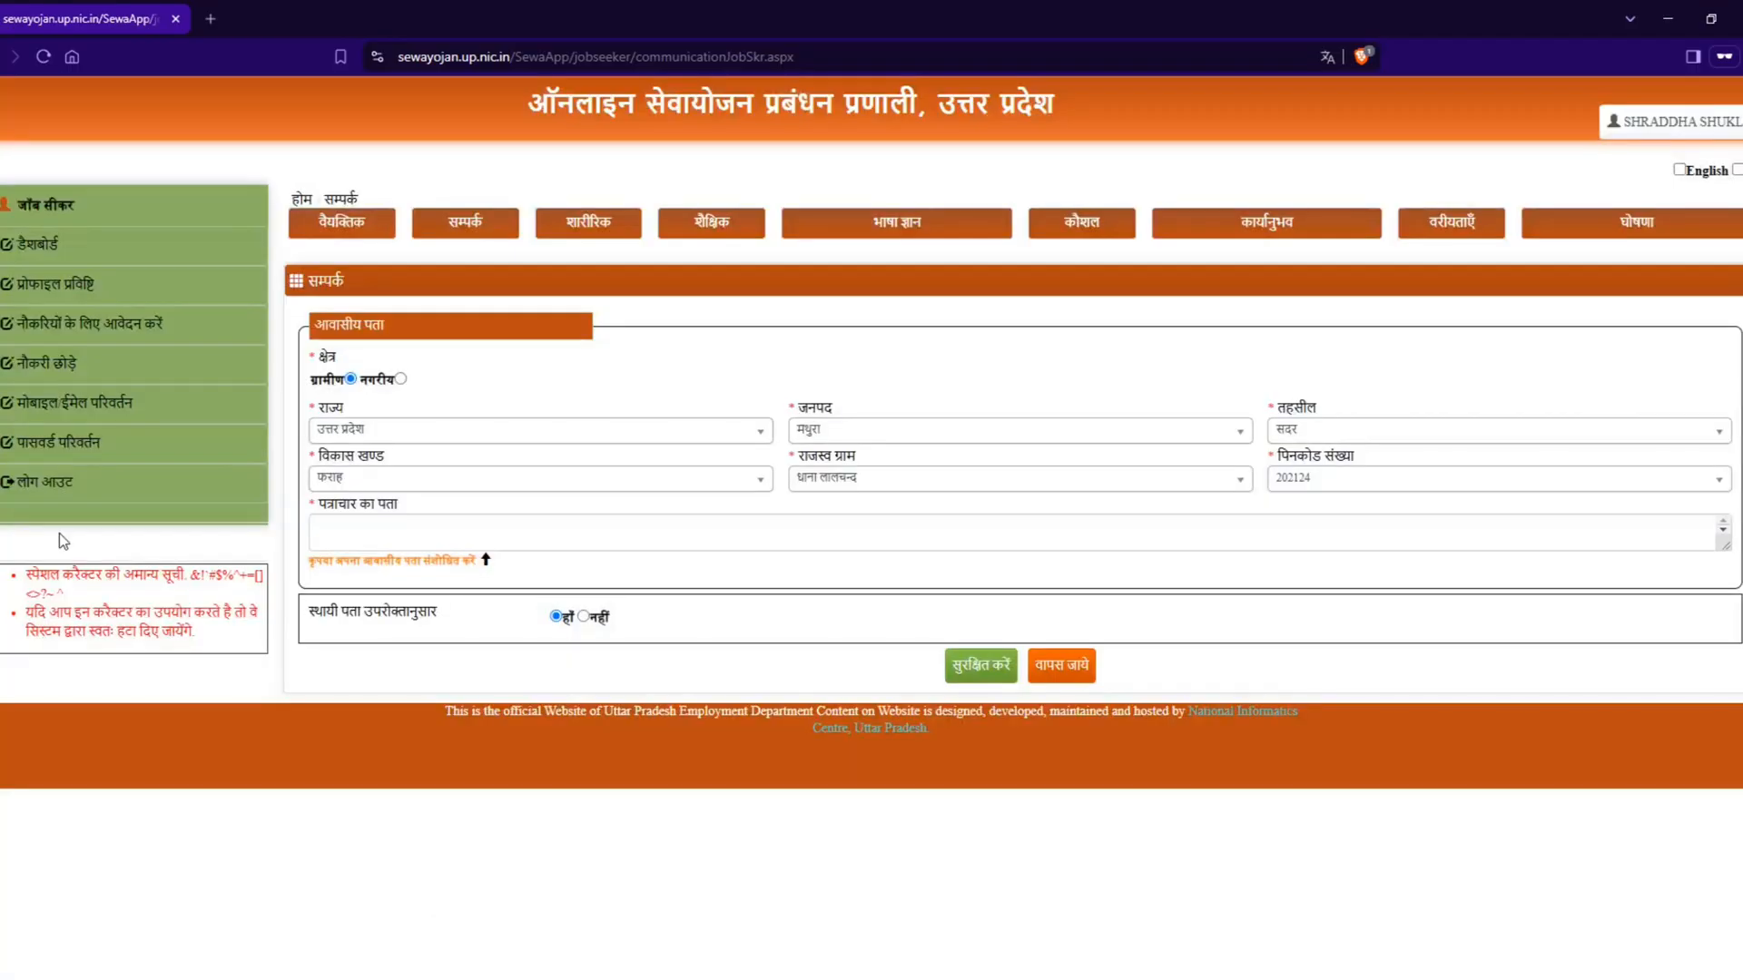
Step: Open the physical (शारीरिक) section of the profile and enter a height of 170 cm and a weight of 60 kg
{"action": "left_click", "coordinate": [596, 236]}
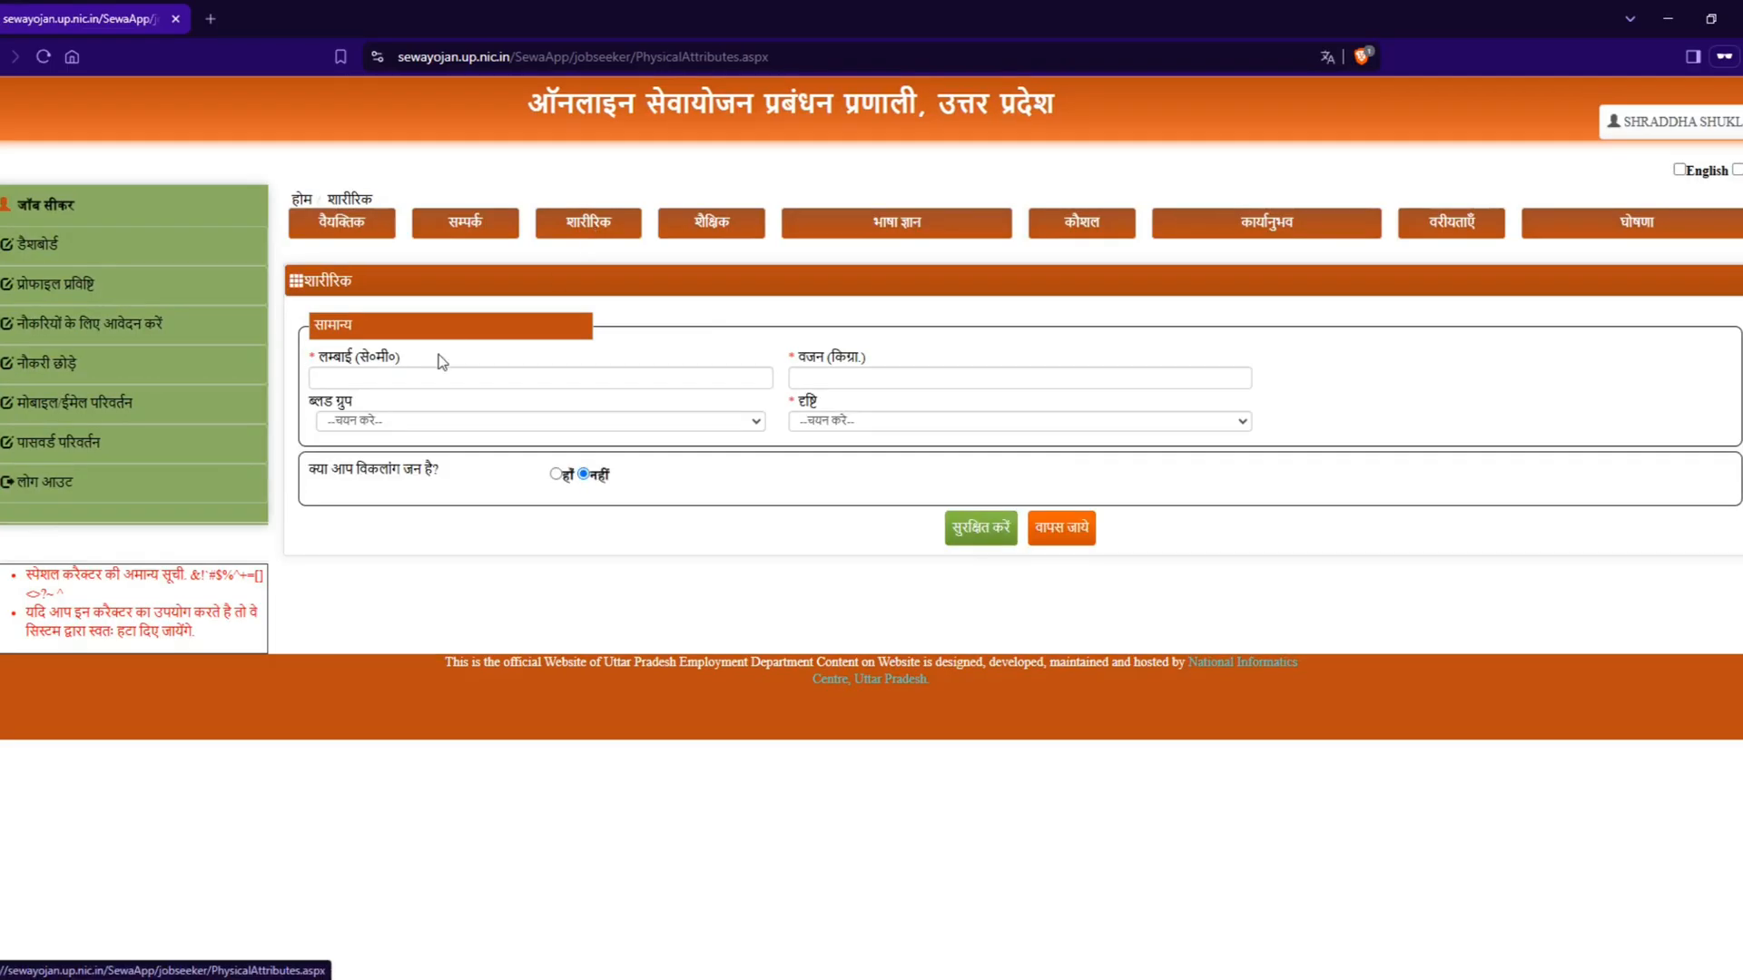
{"action": "left_click", "coordinate": [419, 375]}
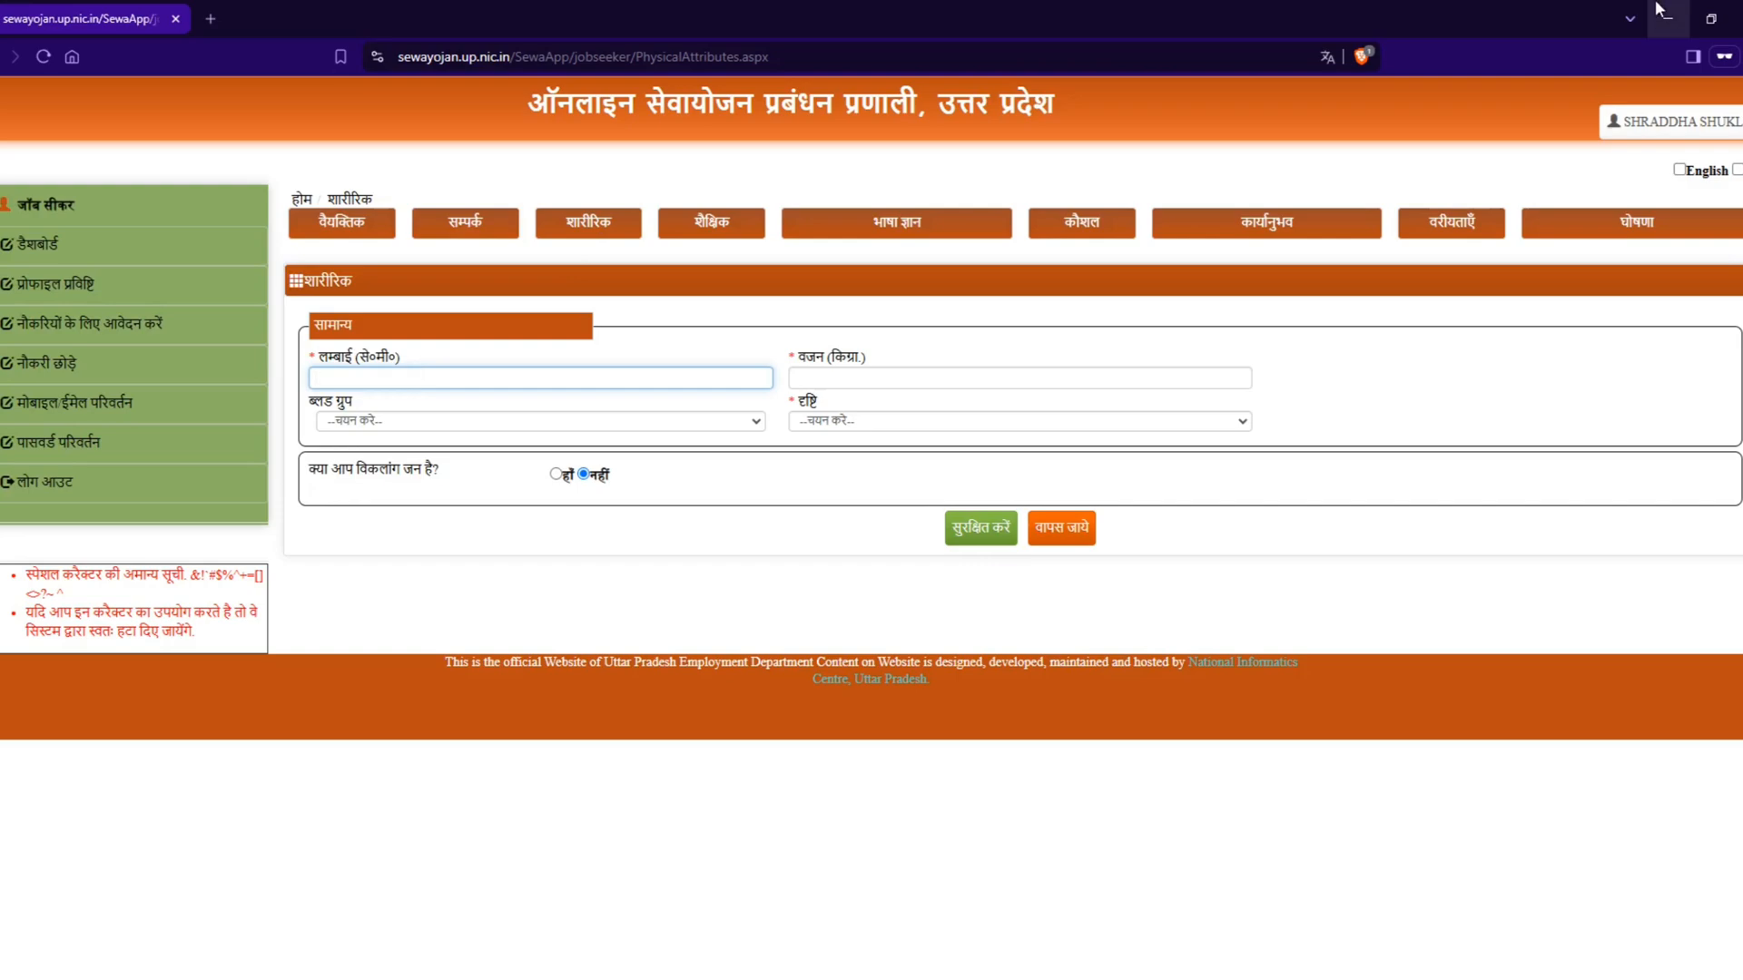
{"action": "type", "text": "170"}
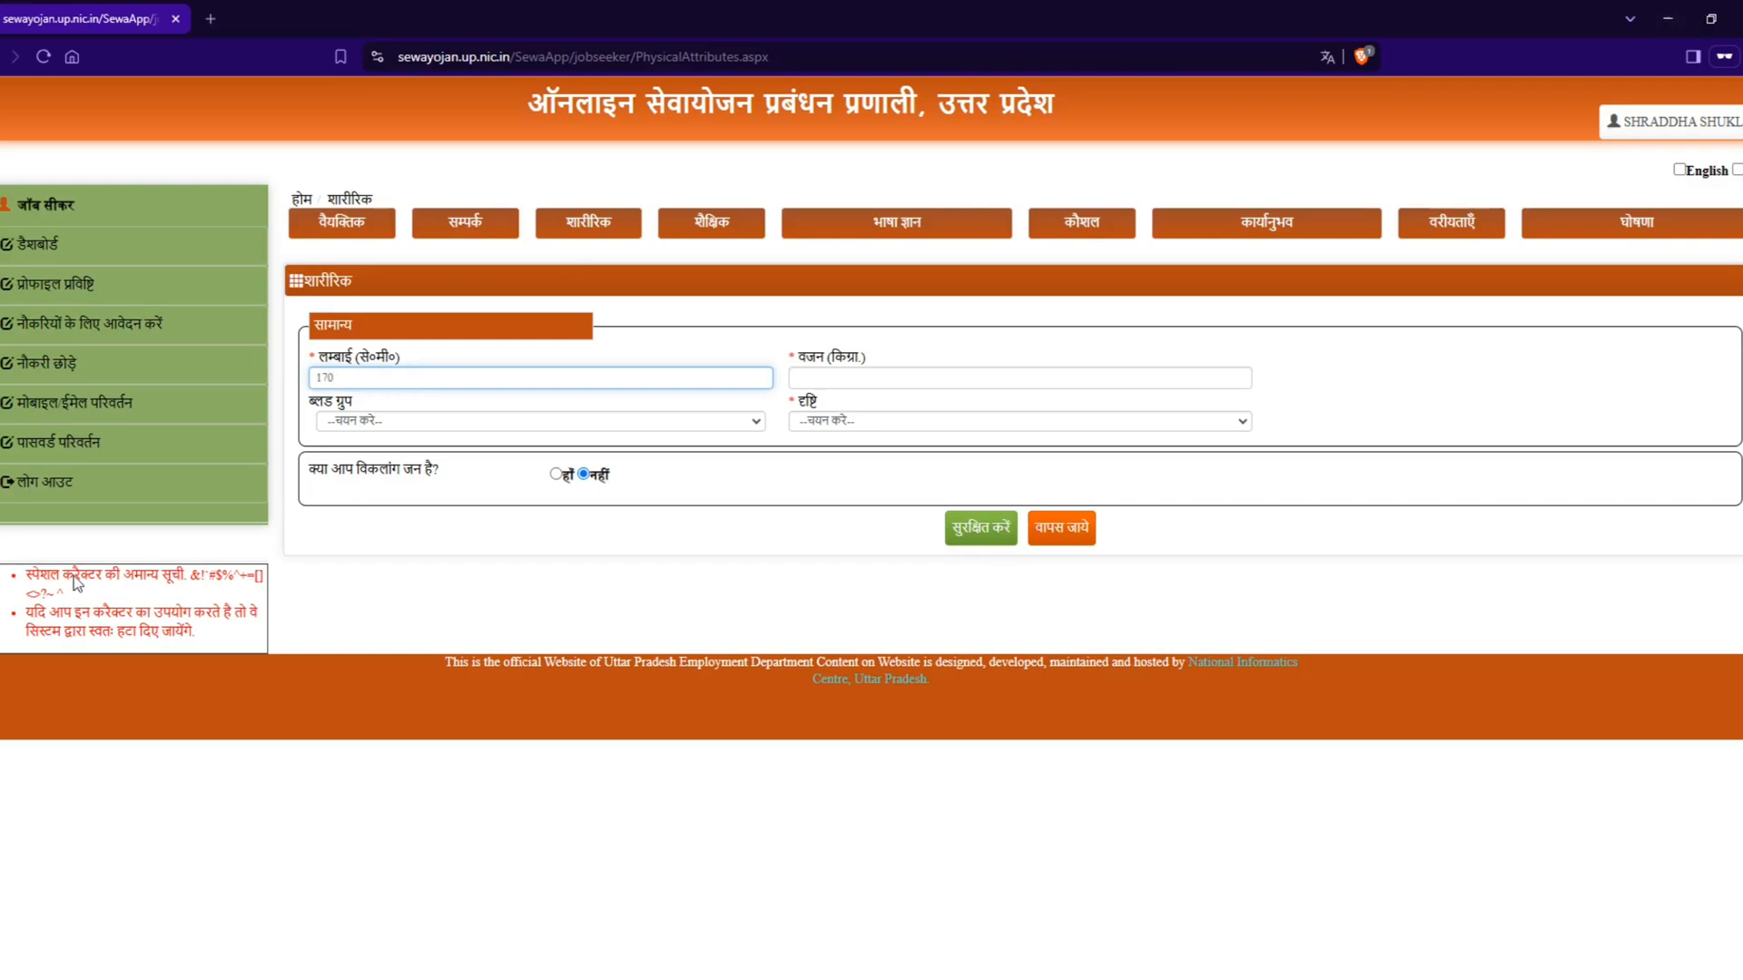
{"action": "left_click", "coordinate": [862, 392]}
{"action": "left_click", "coordinate": [856, 379]}
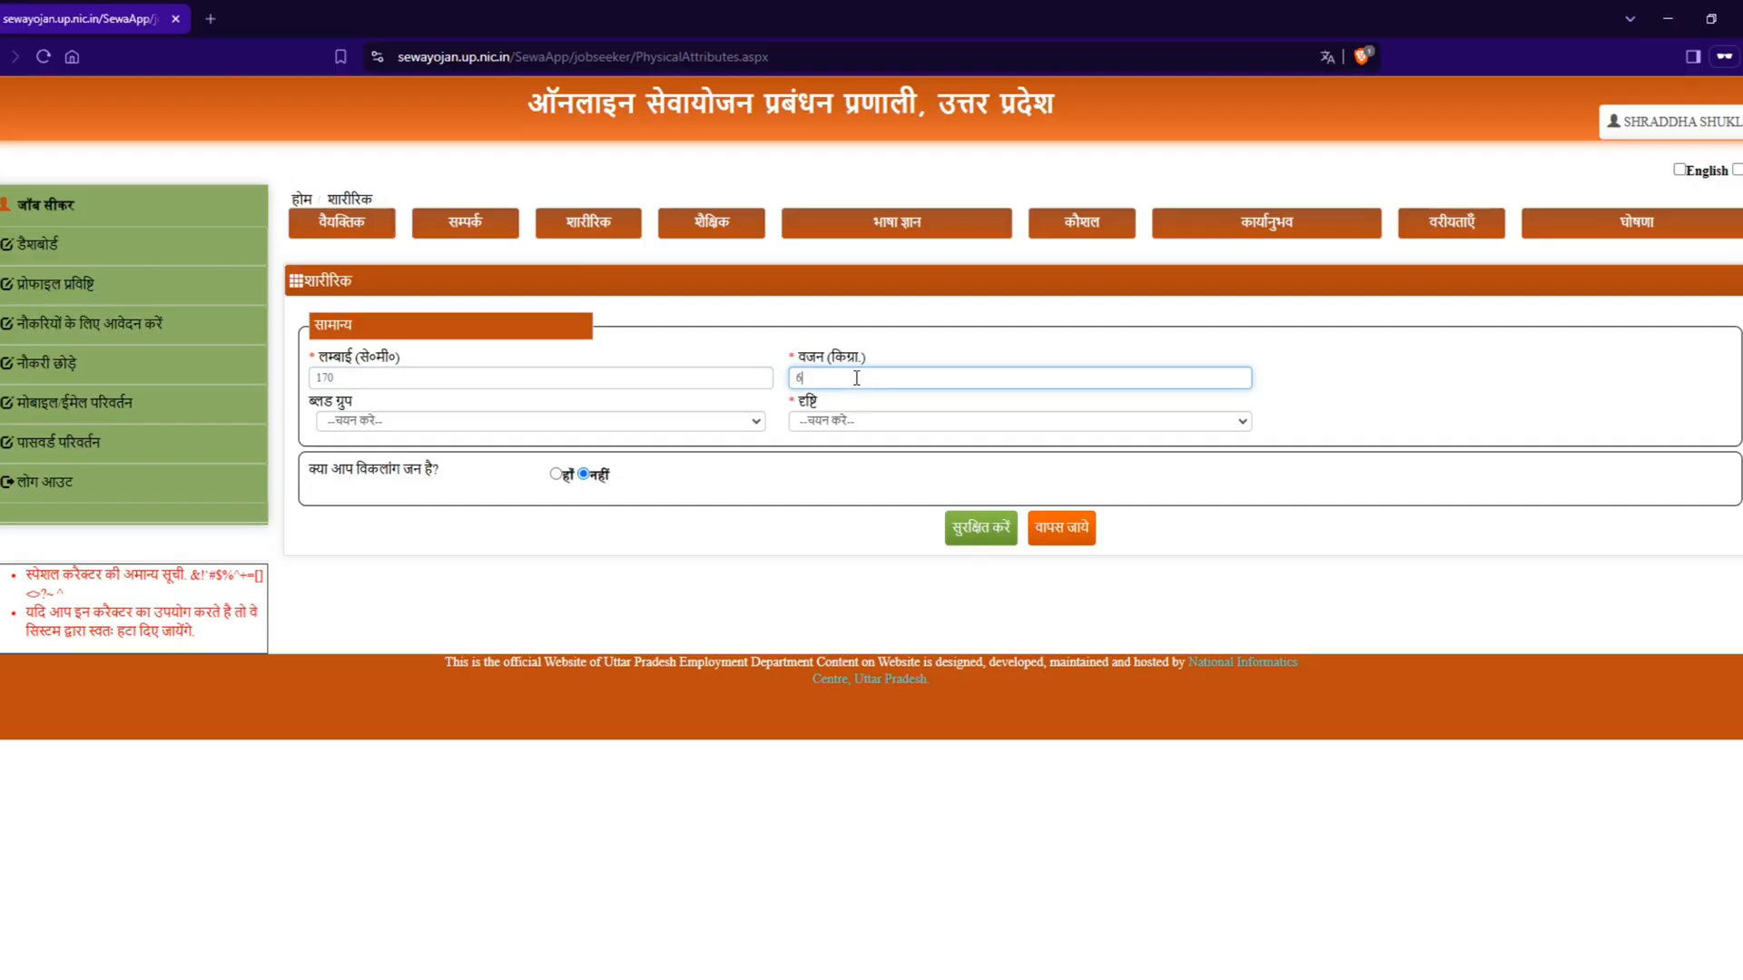
Step: Check the blood group (ब्लड ग्रुप) options without selecting one and set the vision (दृष्टि) to सामान्य
{"action": "left_click", "coordinate": [392, 421]}
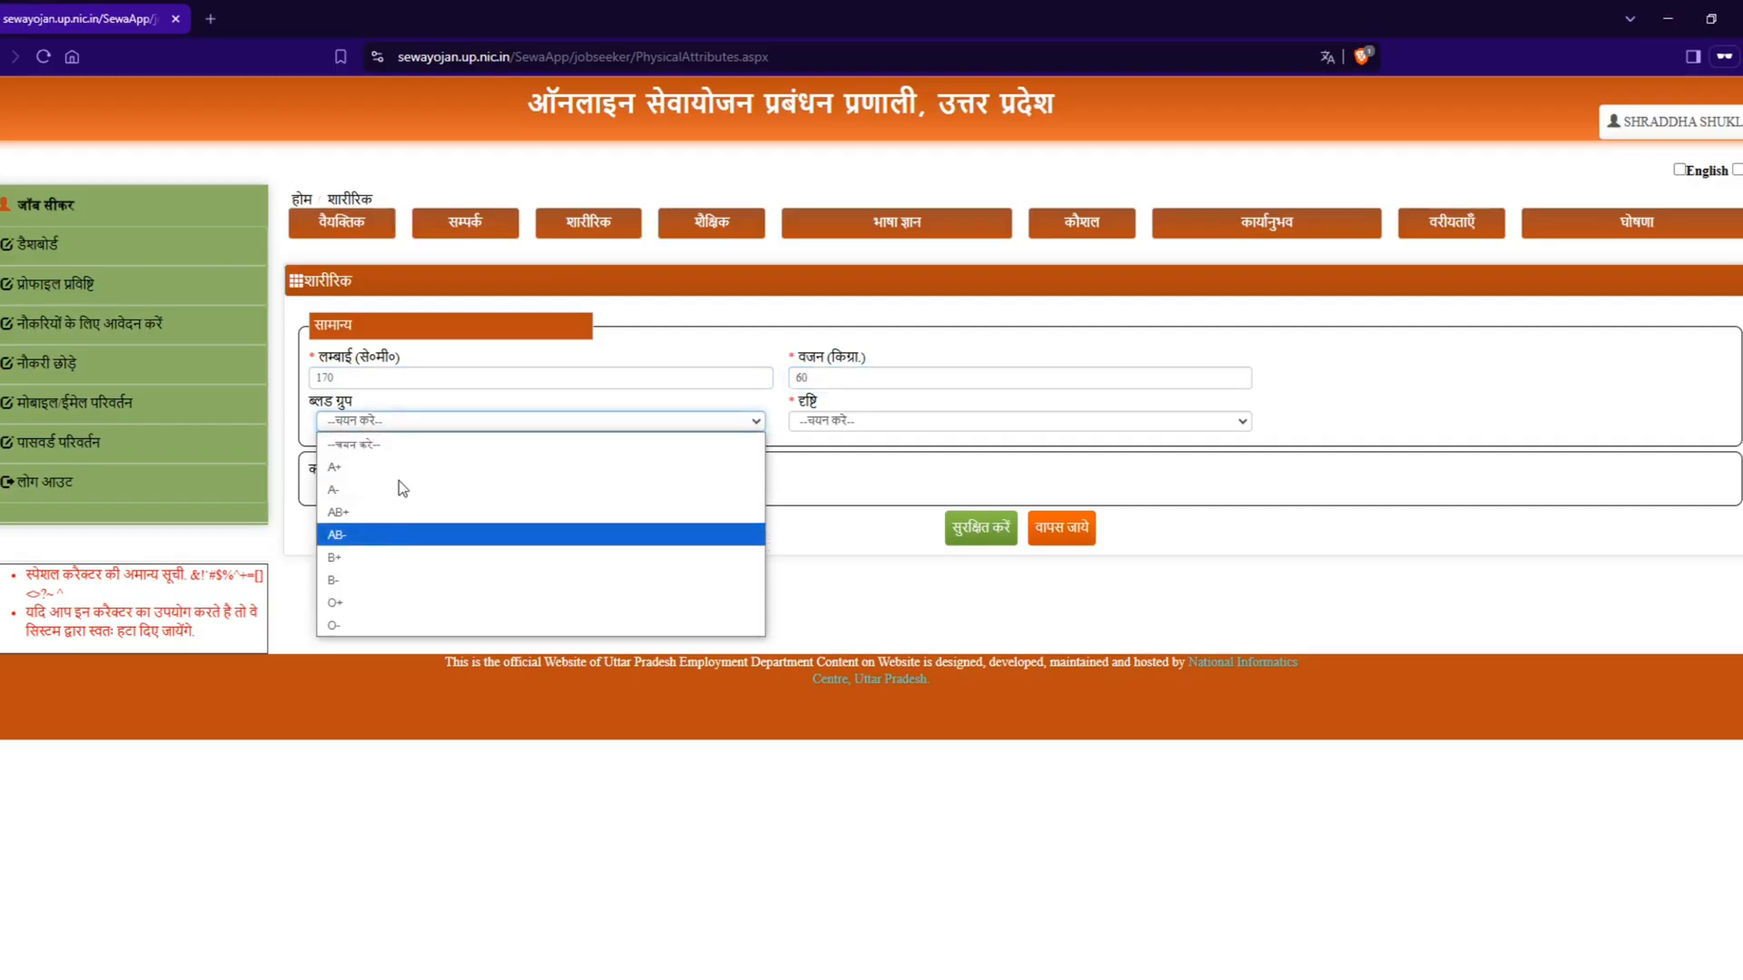
{"action": "left_click", "coordinate": [406, 430]}
{"action": "left_click", "coordinate": [871, 431]}
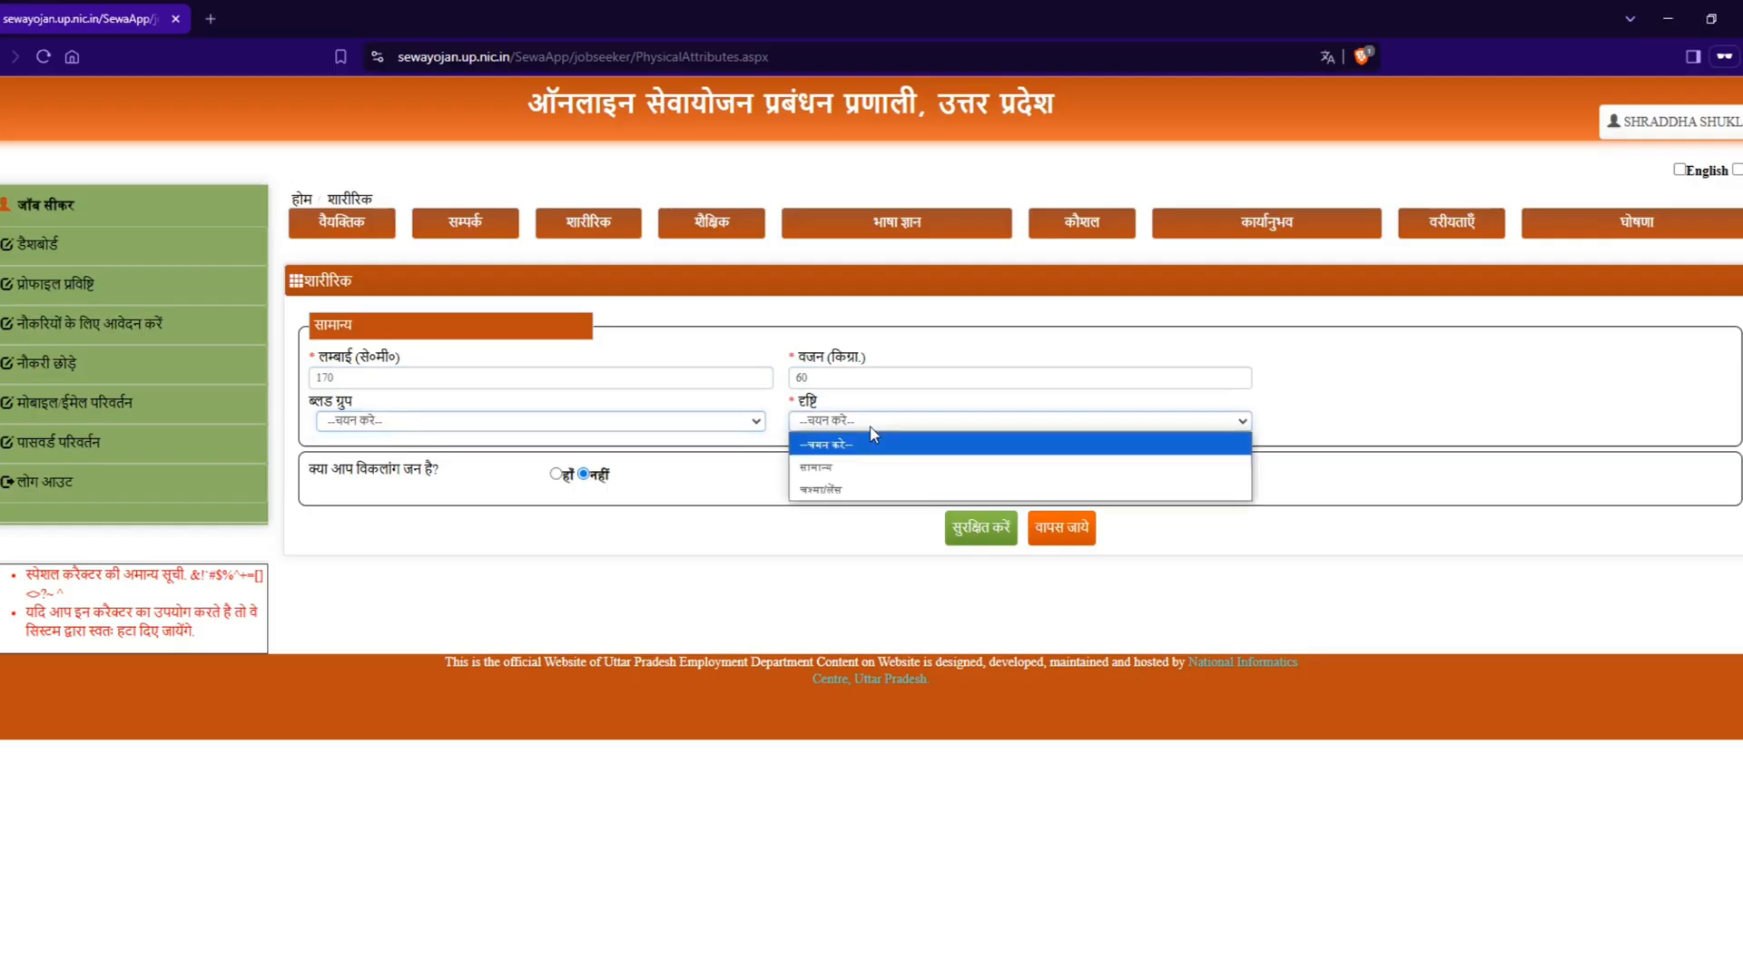
{"action": "left_click", "coordinate": [873, 483]}
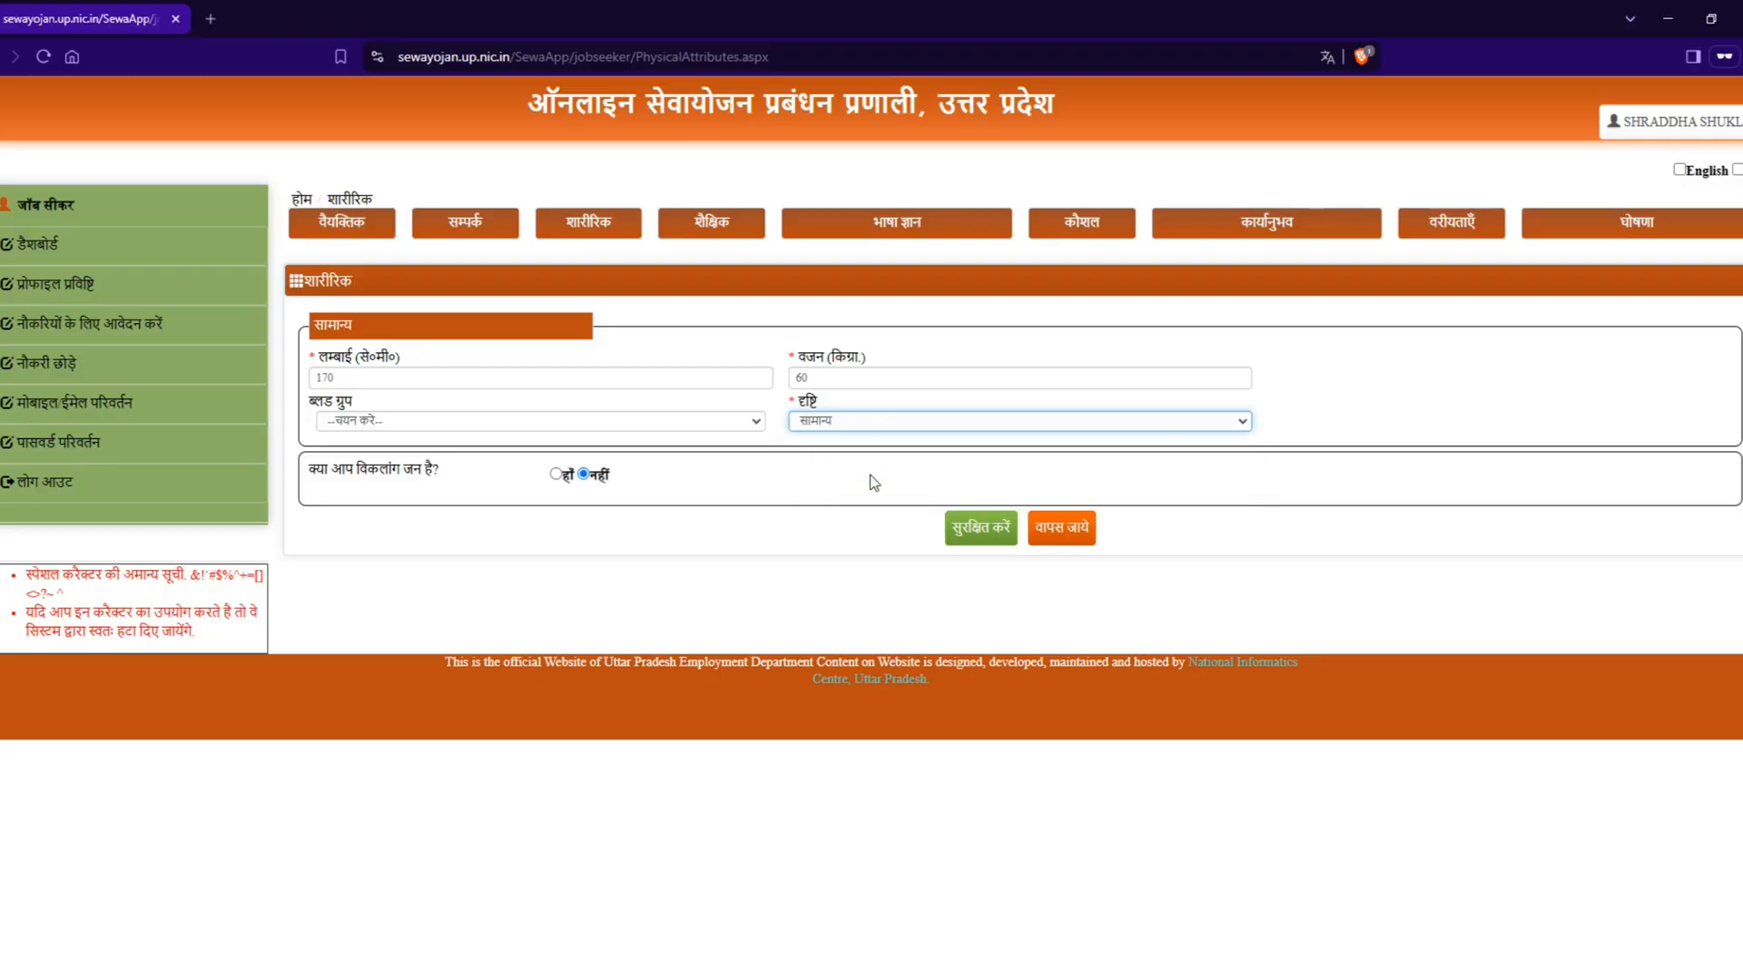
Step: Try हाँ for the disability question, set it back to नहीं, and save the physical details
{"action": "left_click", "coordinate": [555, 474]}
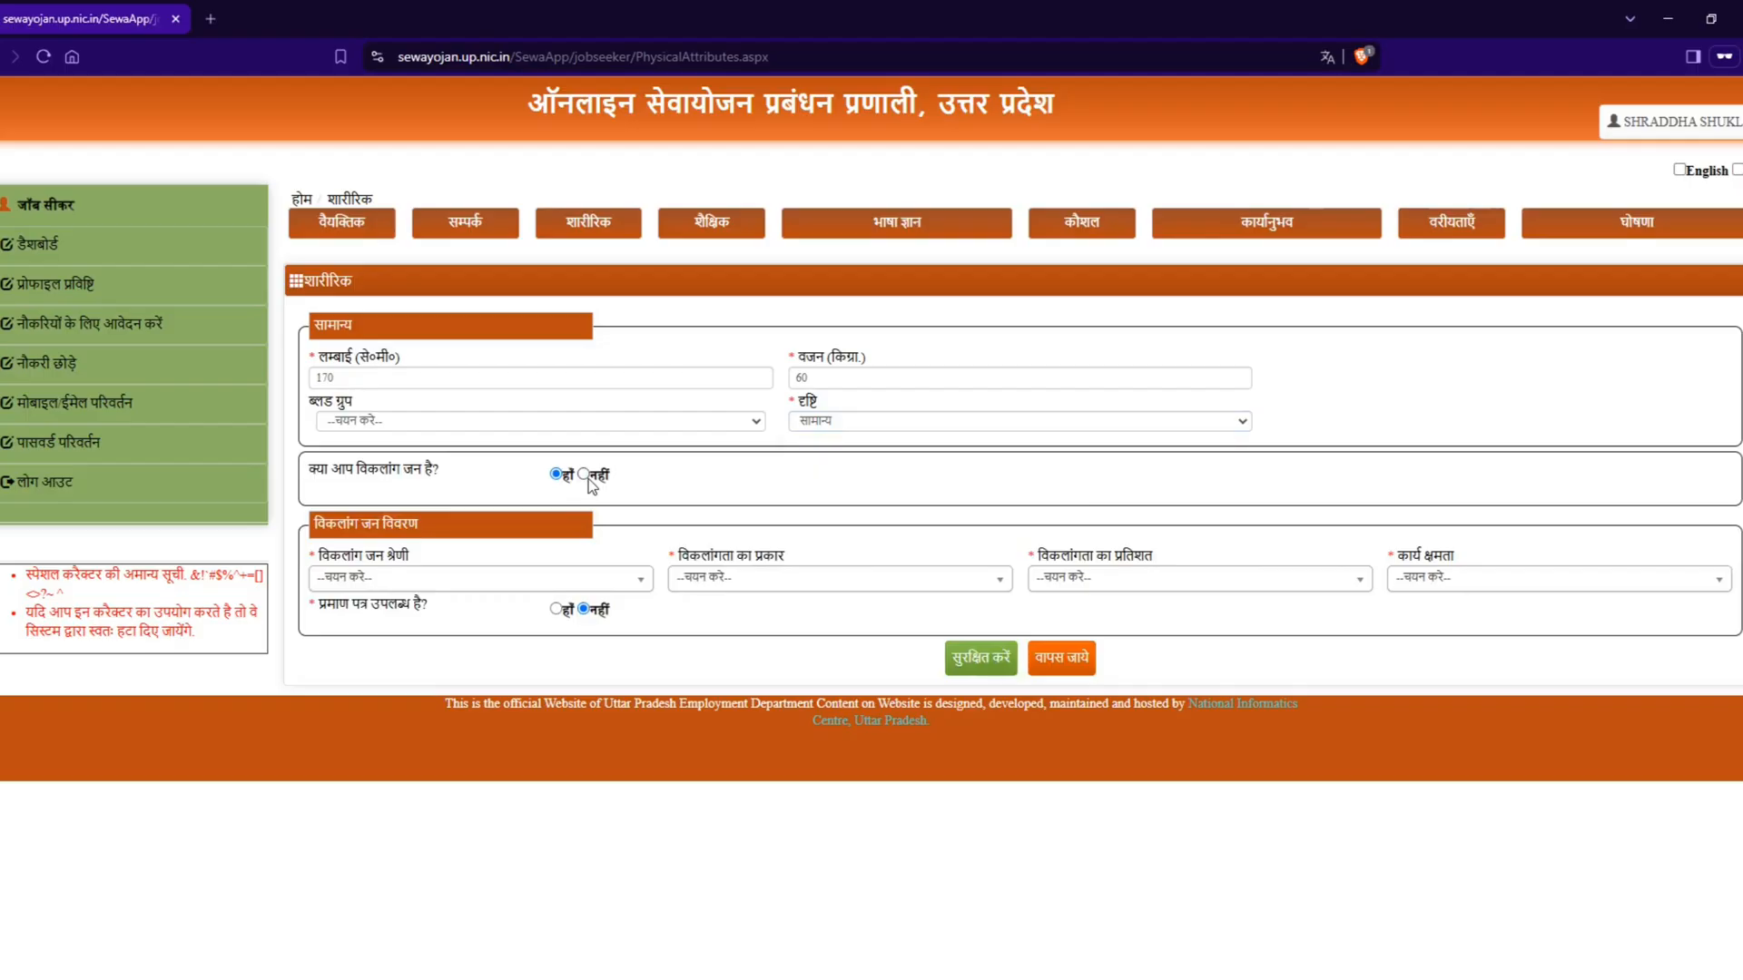
{"action": "left_click", "coordinate": [584, 474]}
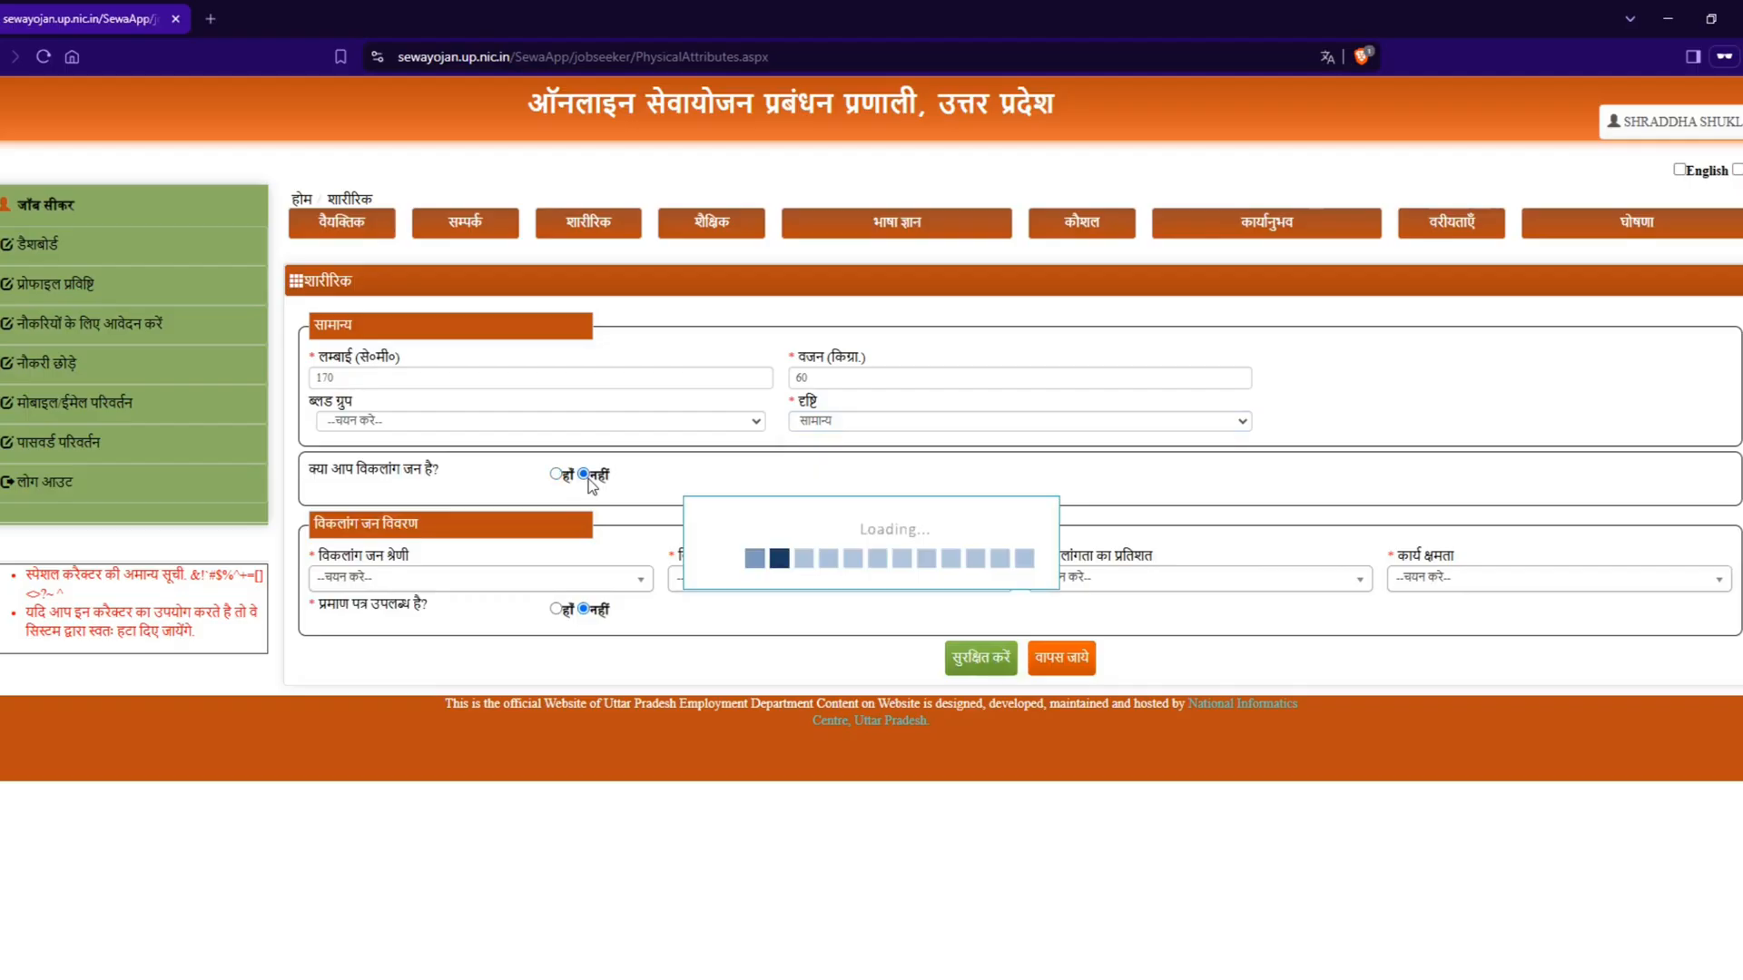
{"action": "left_click", "coordinate": [997, 543]}
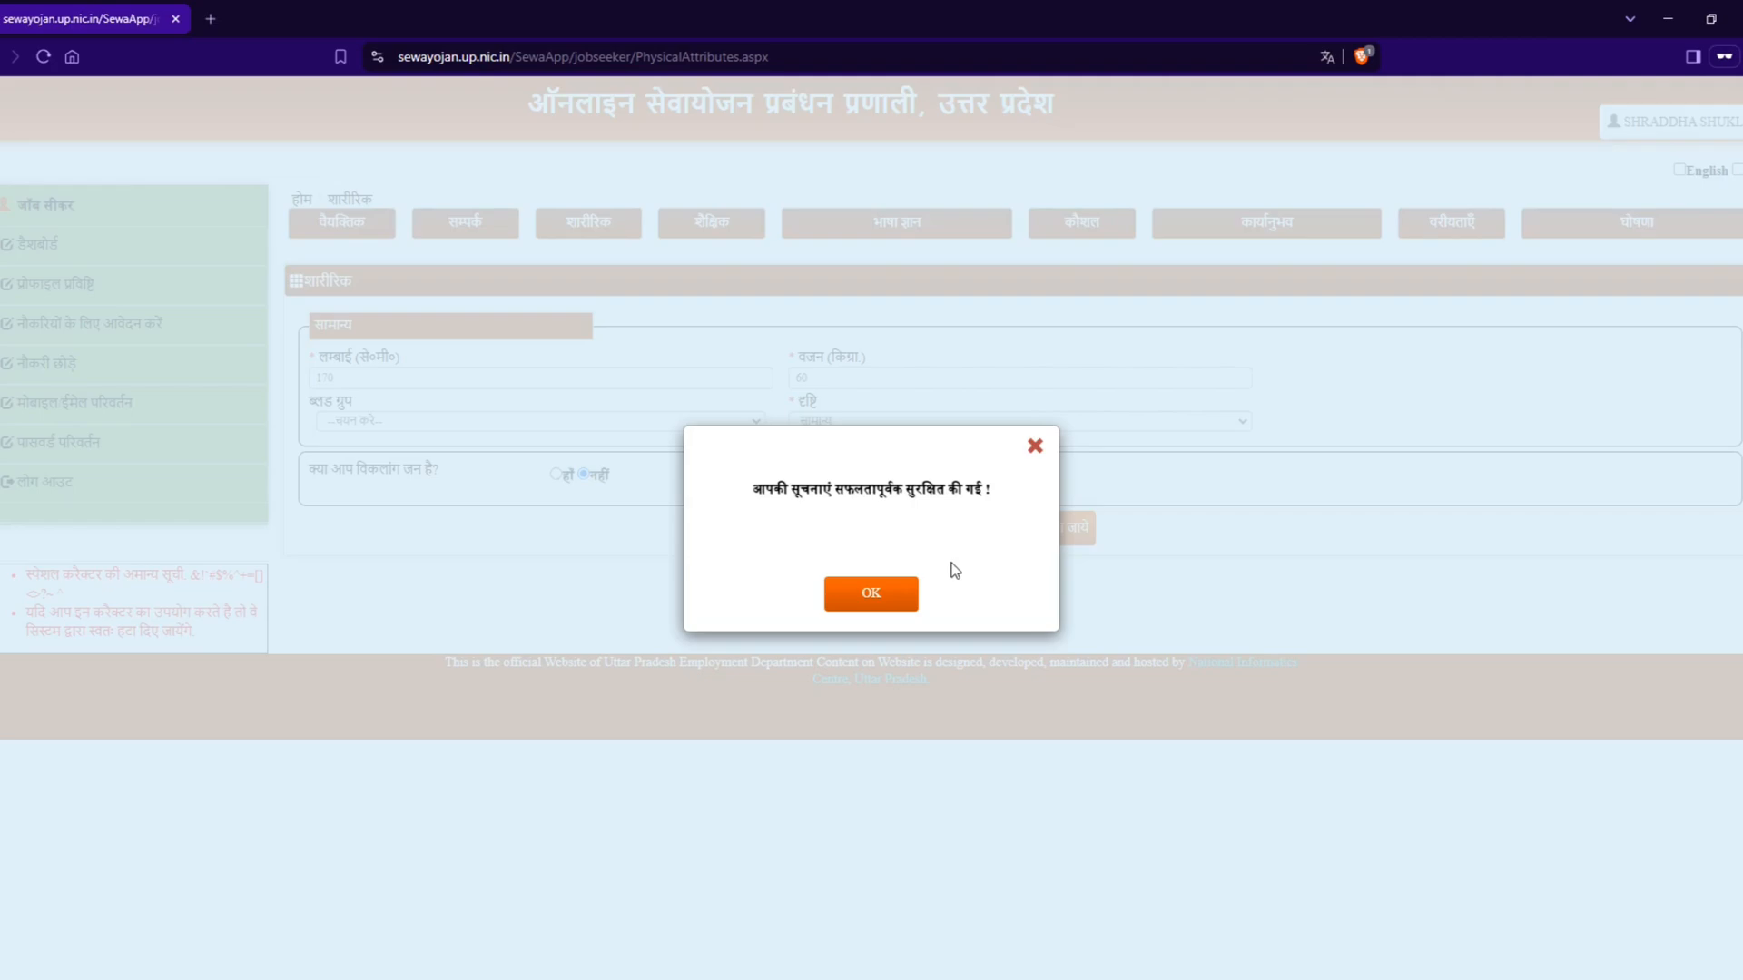
{"action": "left_click", "coordinate": [884, 601]}
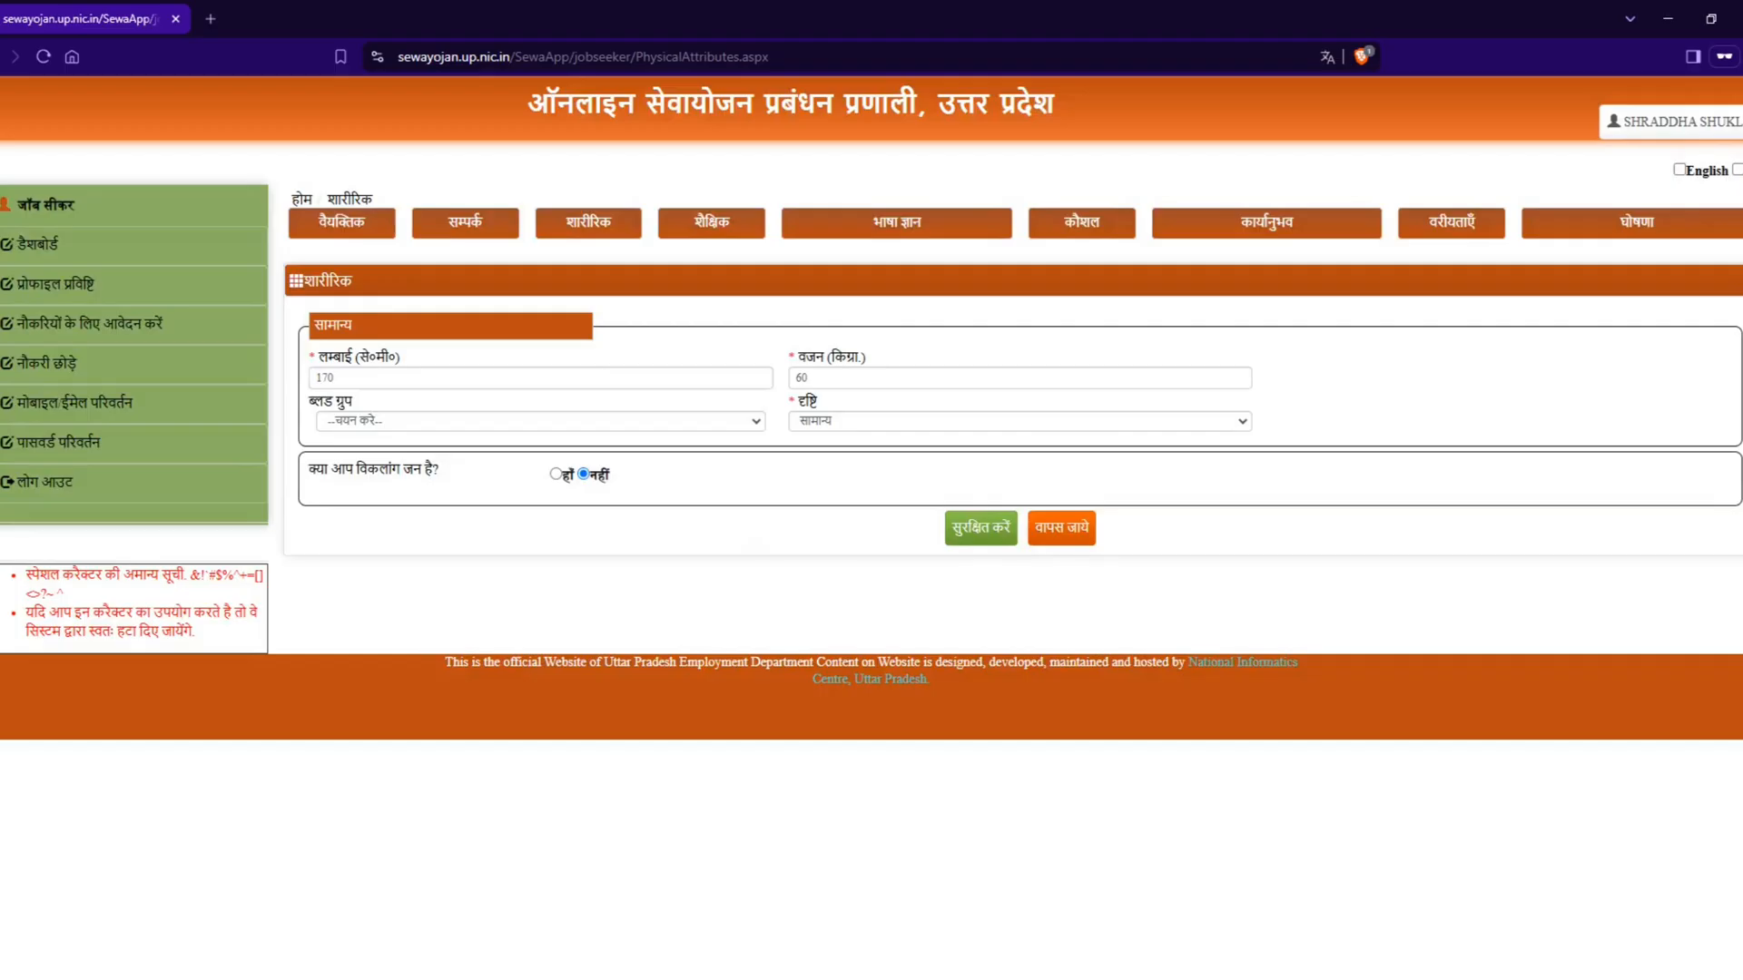
Step: Open the education (शैक्षिक) section, answer हाँ to being educated, and set the highest education level (शिक्षा का उच्चतम स्तर) to स्नातक
{"action": "left_click", "coordinate": [740, 234]}
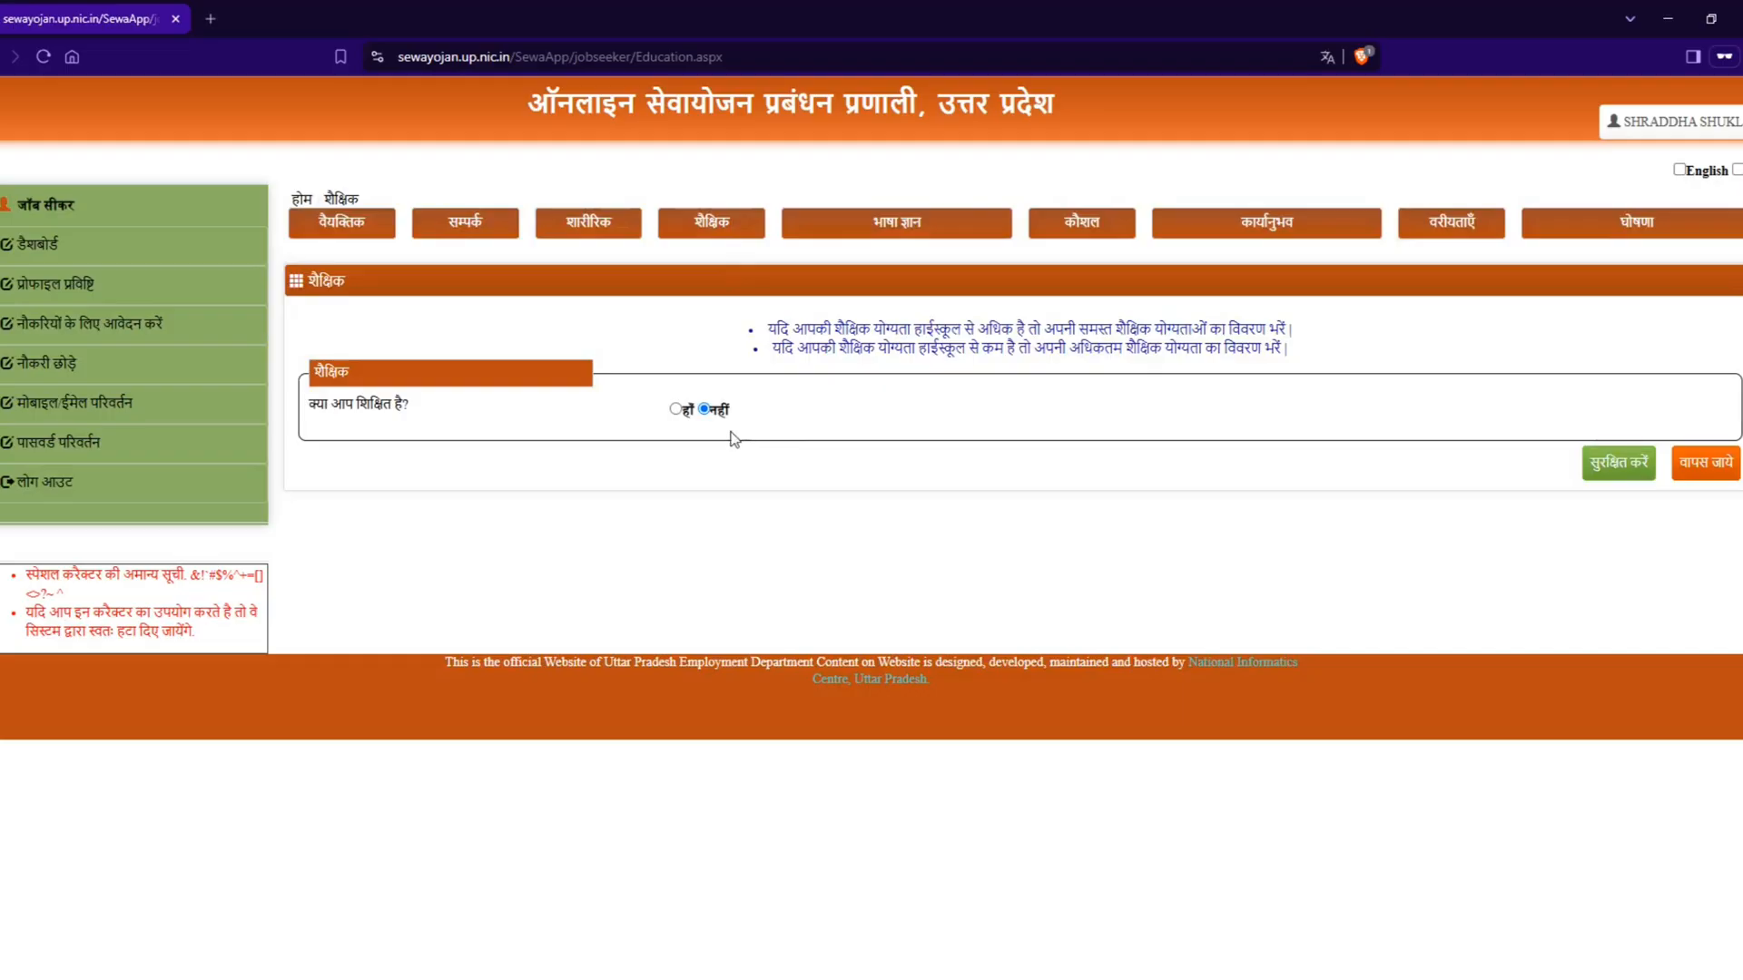
{"action": "left_click", "coordinate": [676, 409]}
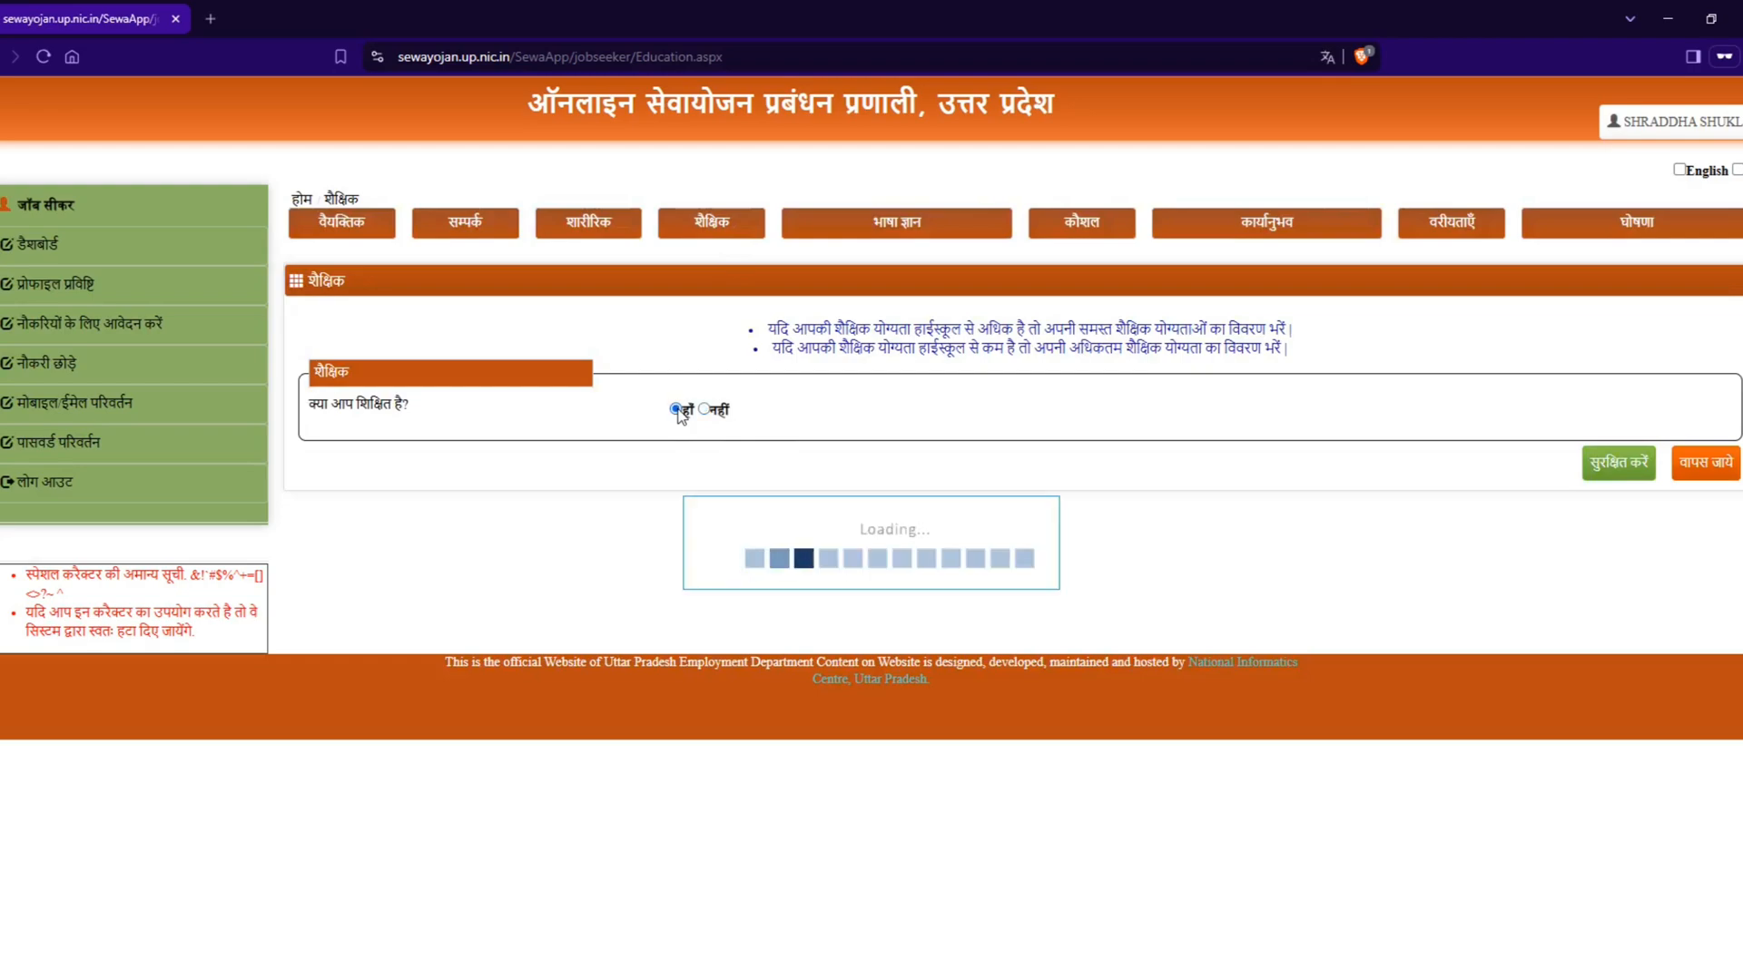
{"action": "left_click", "coordinate": [1375, 429]}
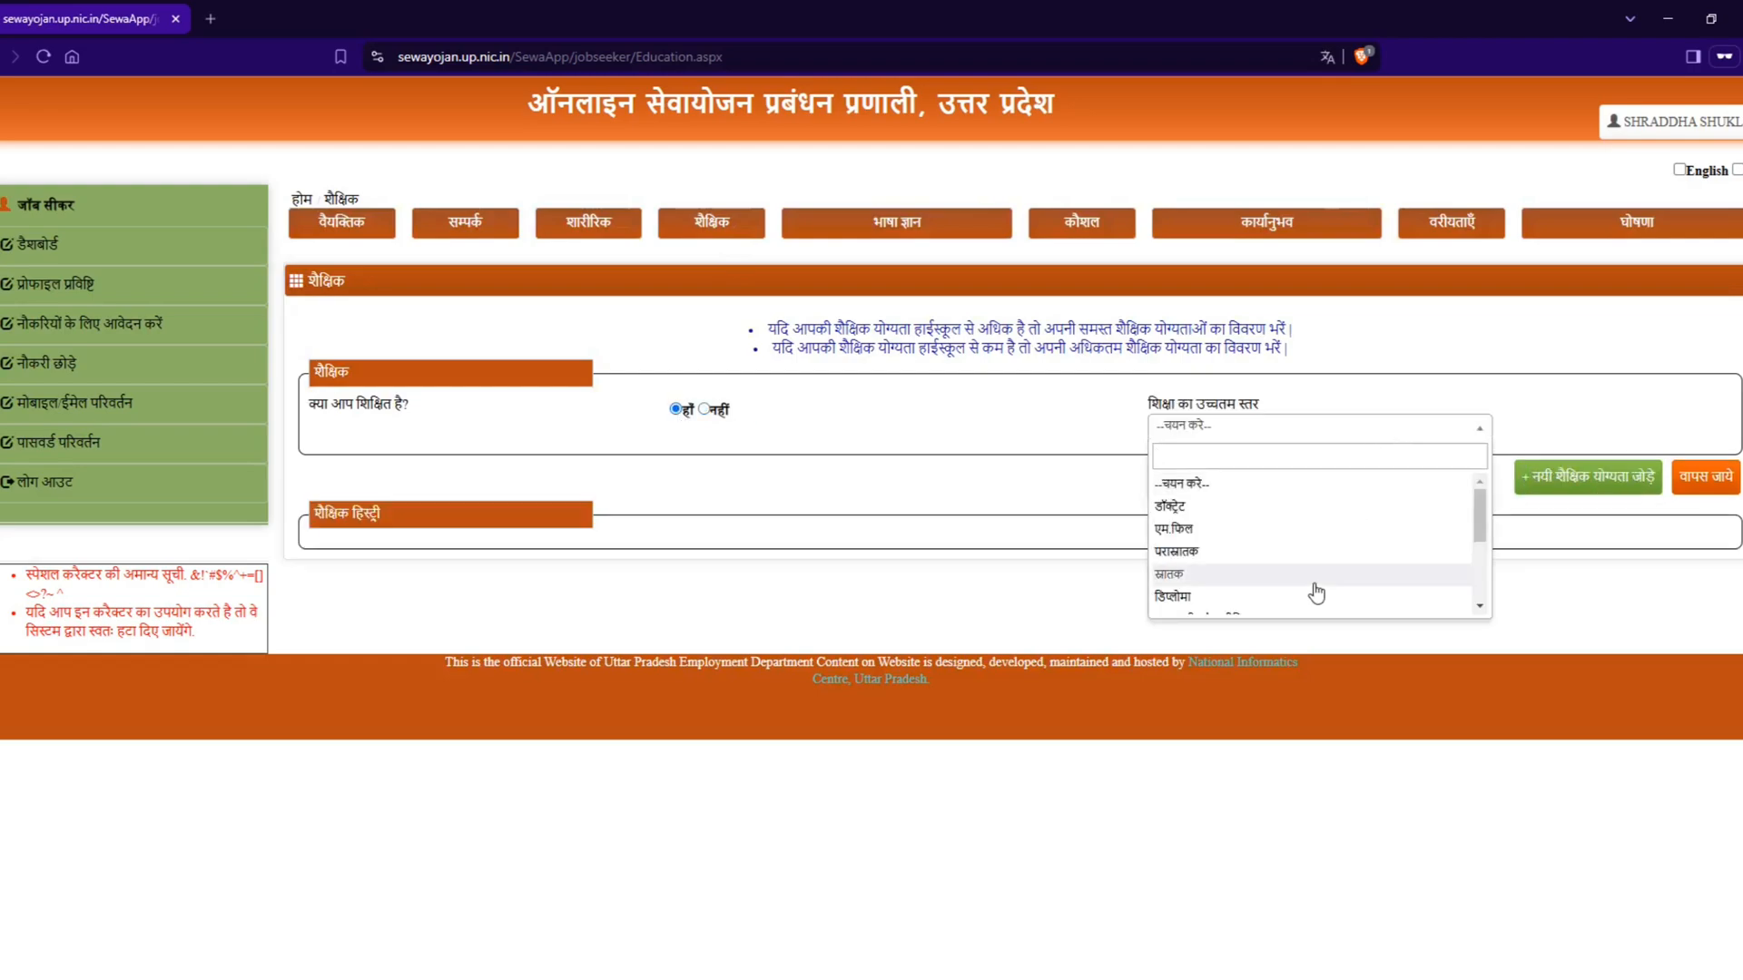
{"action": "scroll", "coordinate": [1310, 588], "scroll_direction": "down", "scroll_amount": 5}
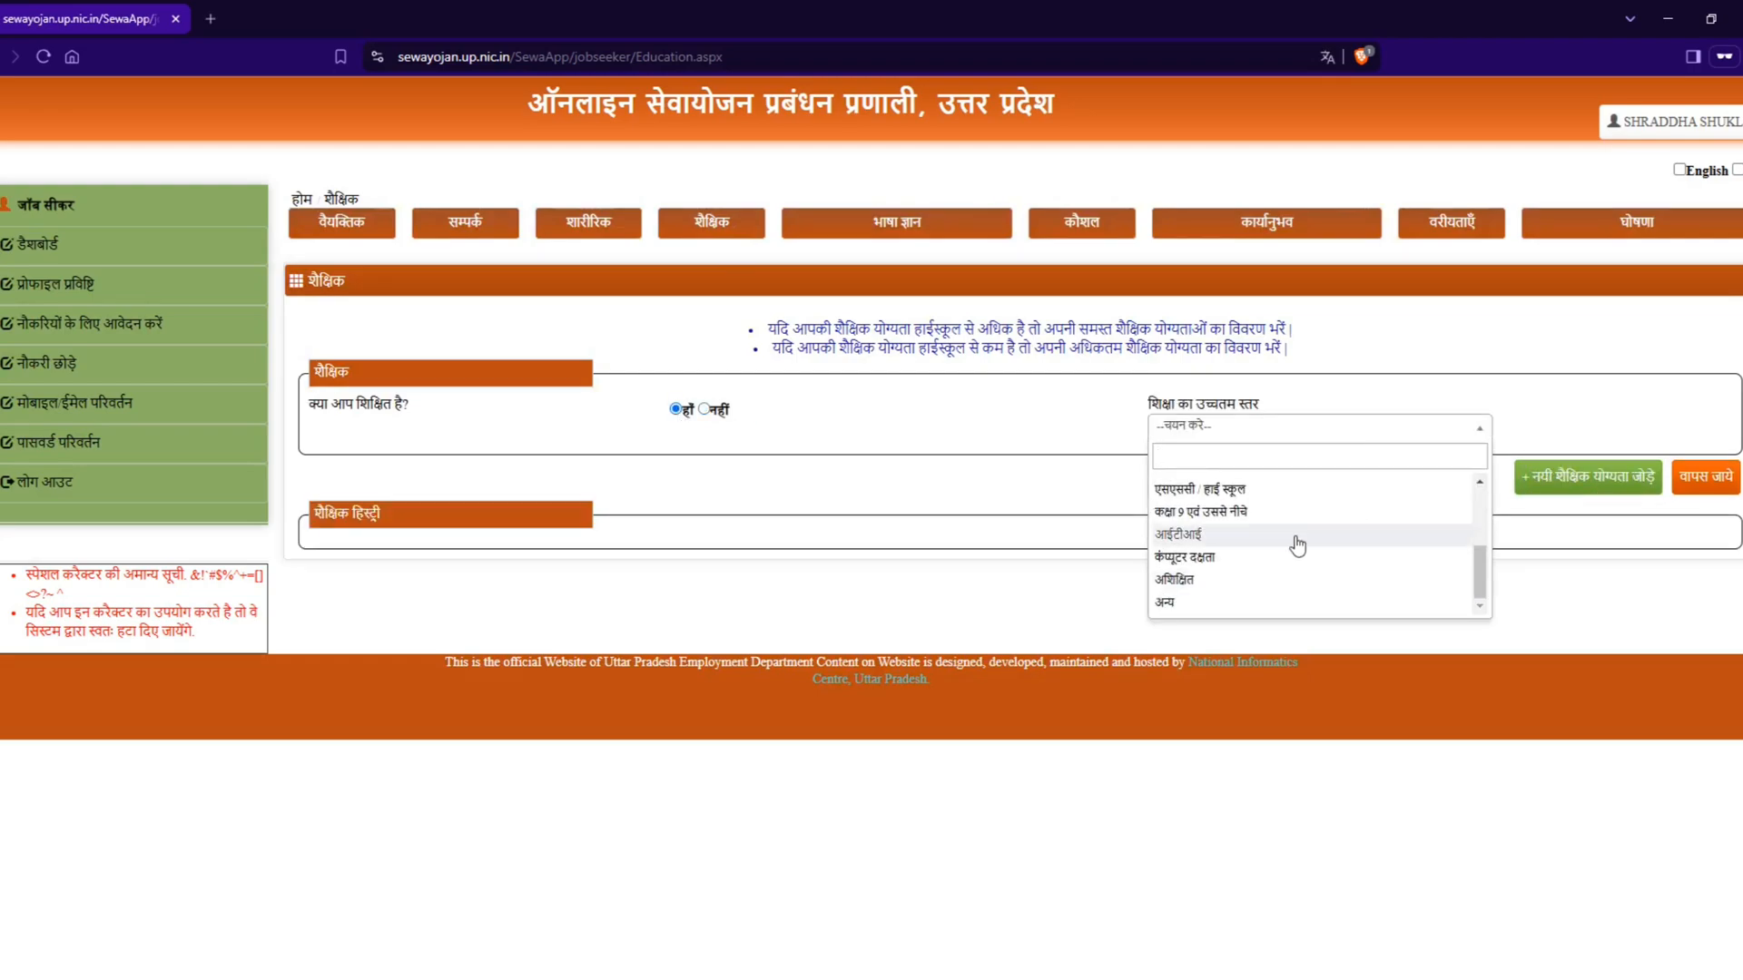
{"action": "scroll", "coordinate": [1296, 545], "scroll_direction": "up", "scroll_amount": 5}
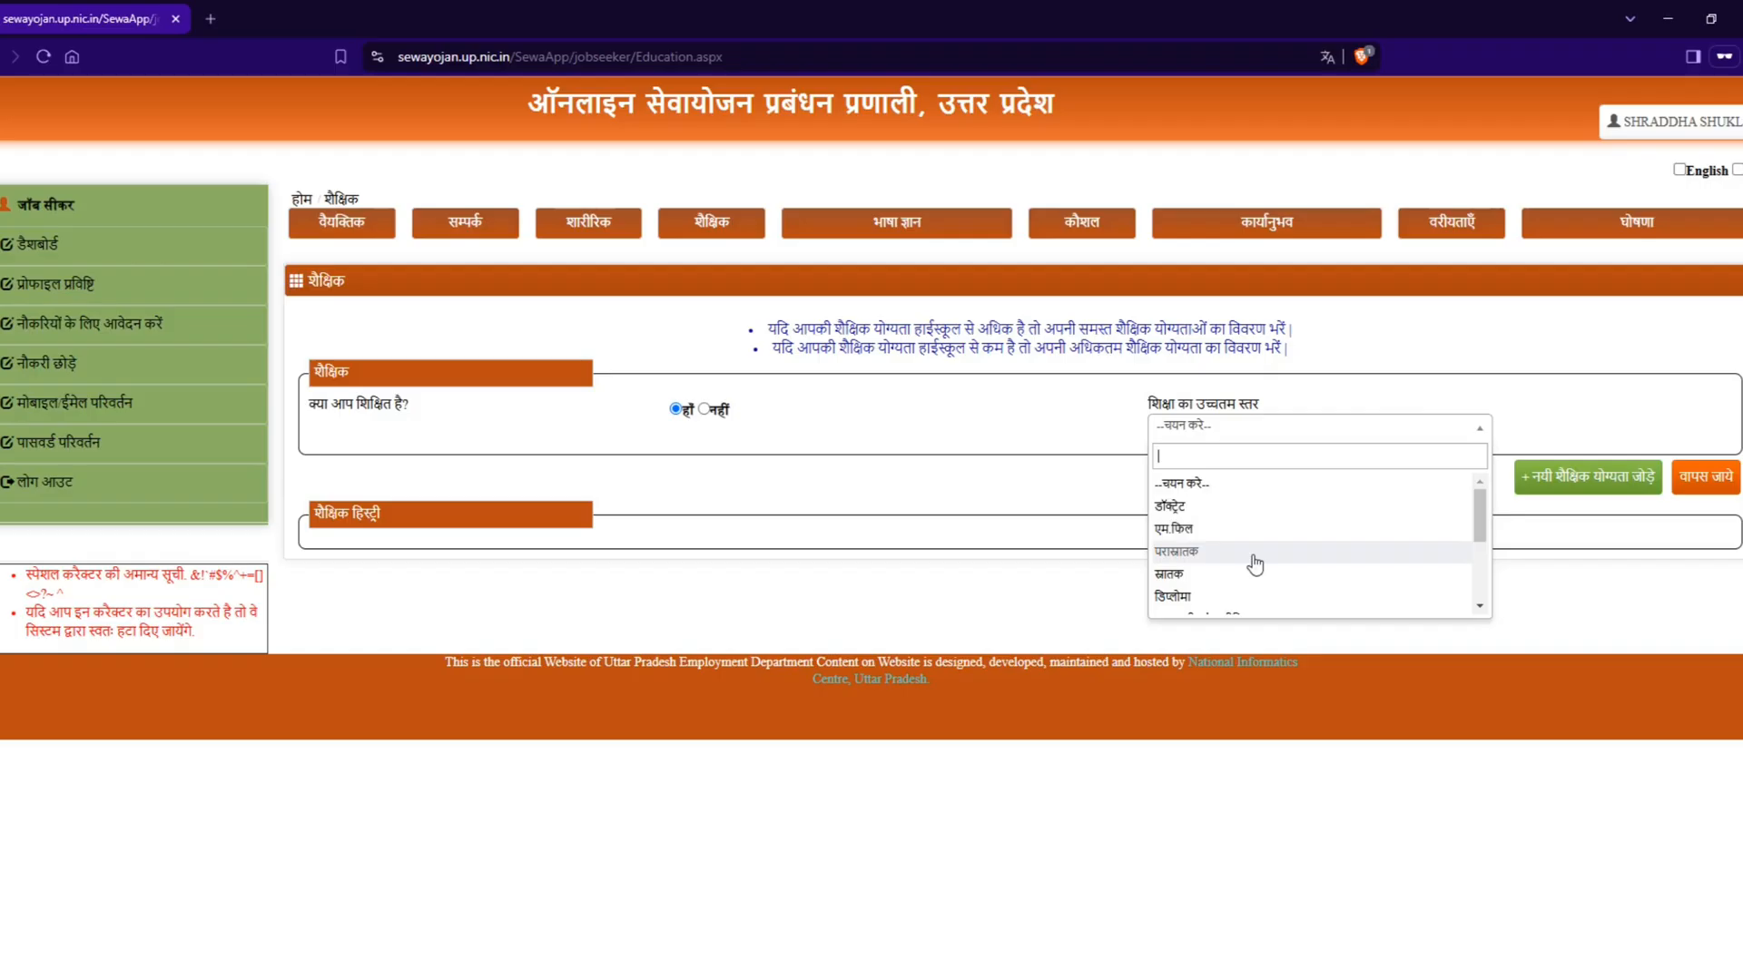
{"action": "scroll", "coordinate": [1255, 564], "scroll_direction": "down", "scroll_amount": 5}
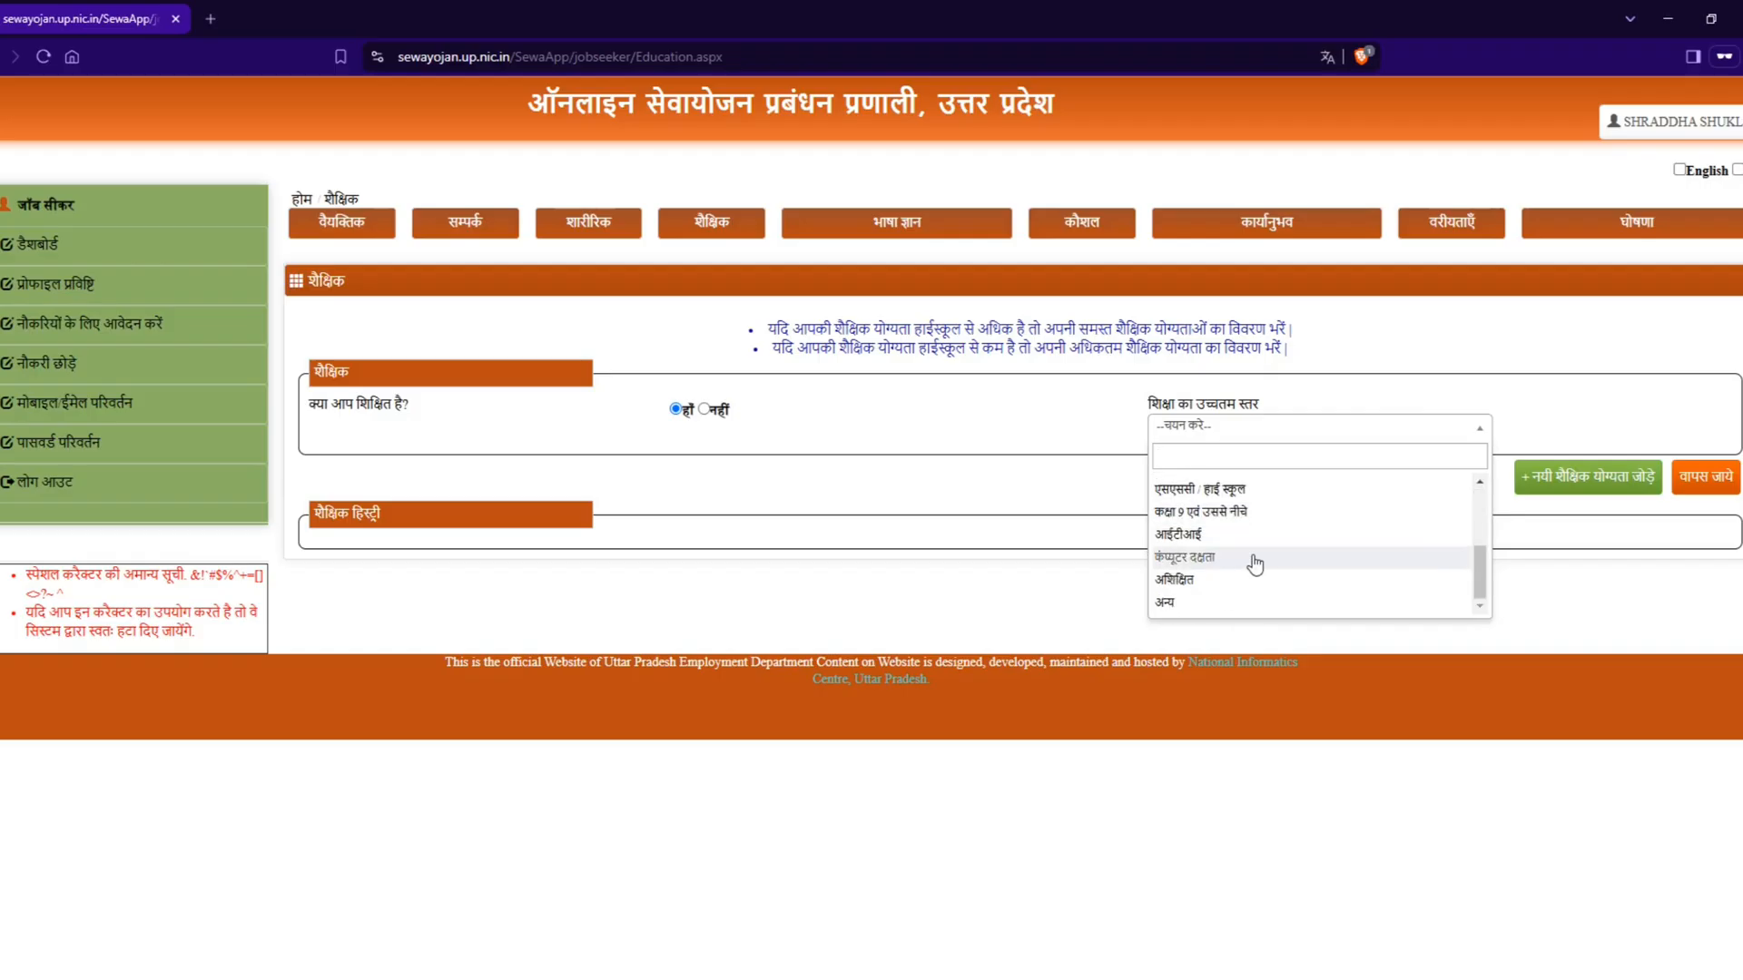
{"action": "scroll", "coordinate": [1253, 581], "scroll_direction": "up", "scroll_amount": 5}
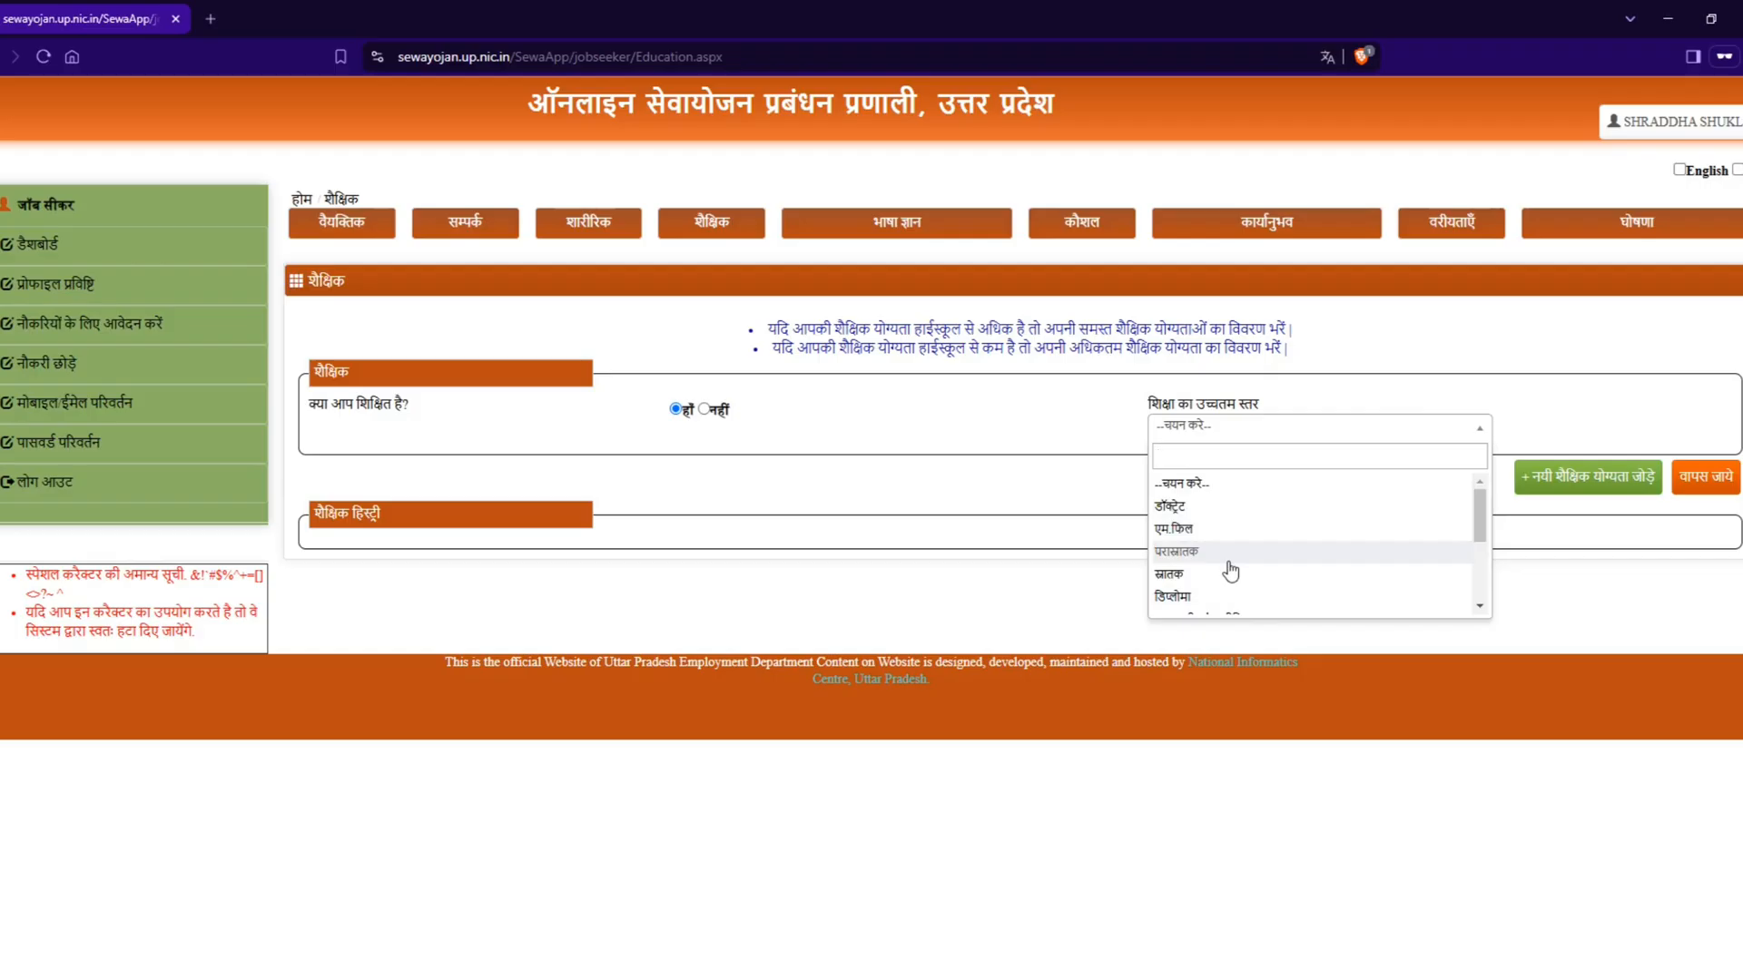
{"action": "left_click", "coordinate": [1228, 577]}
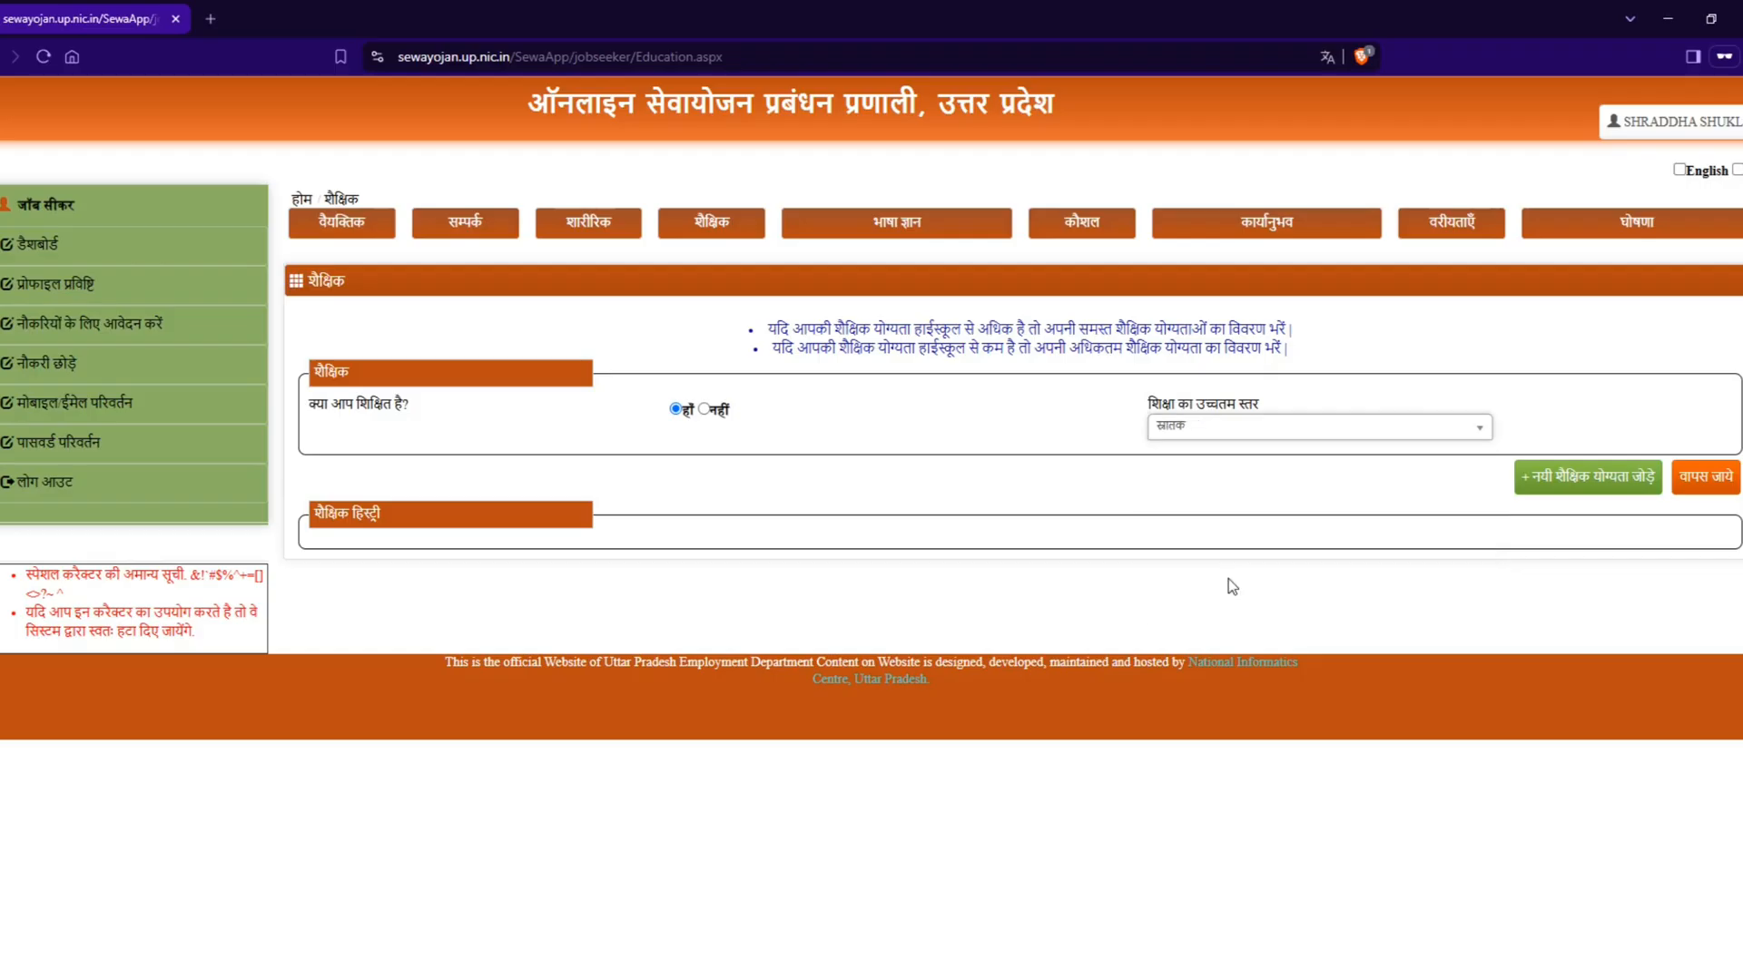
Step: Add a new educational qualification and set its education group (शिक्षा समूह) to एसएससी / हाई स्कूल
{"action": "left_click", "coordinate": [1554, 491]}
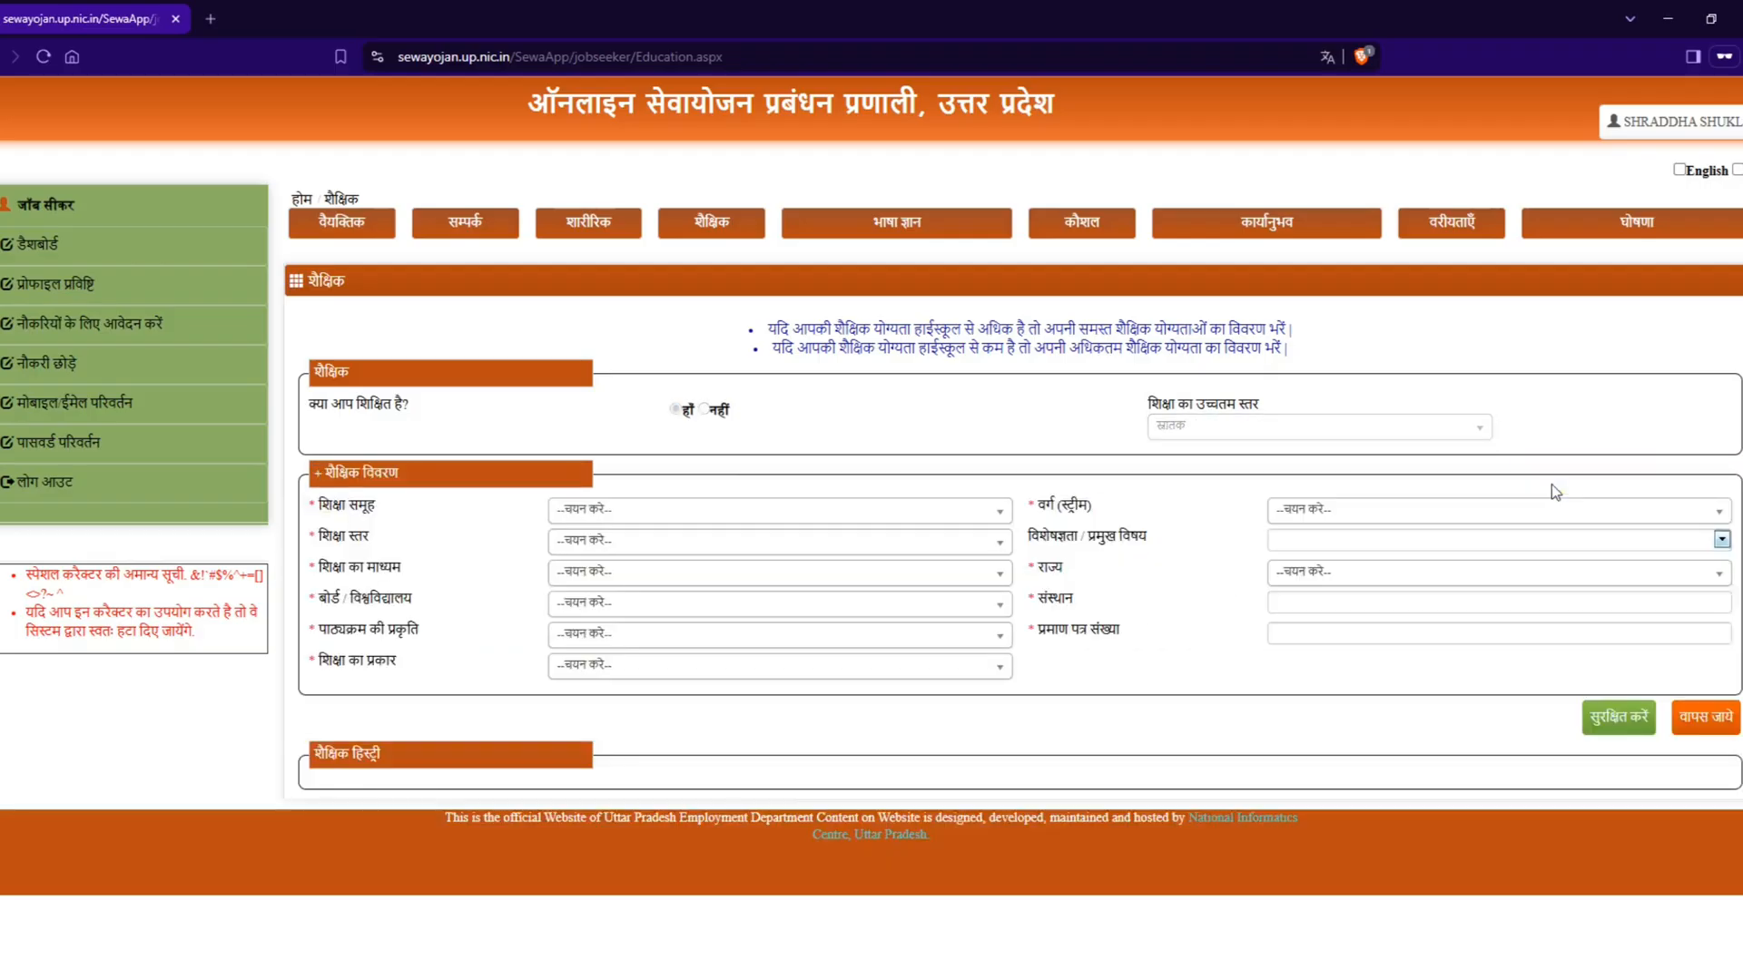
{"action": "left_click", "coordinate": [606, 513]}
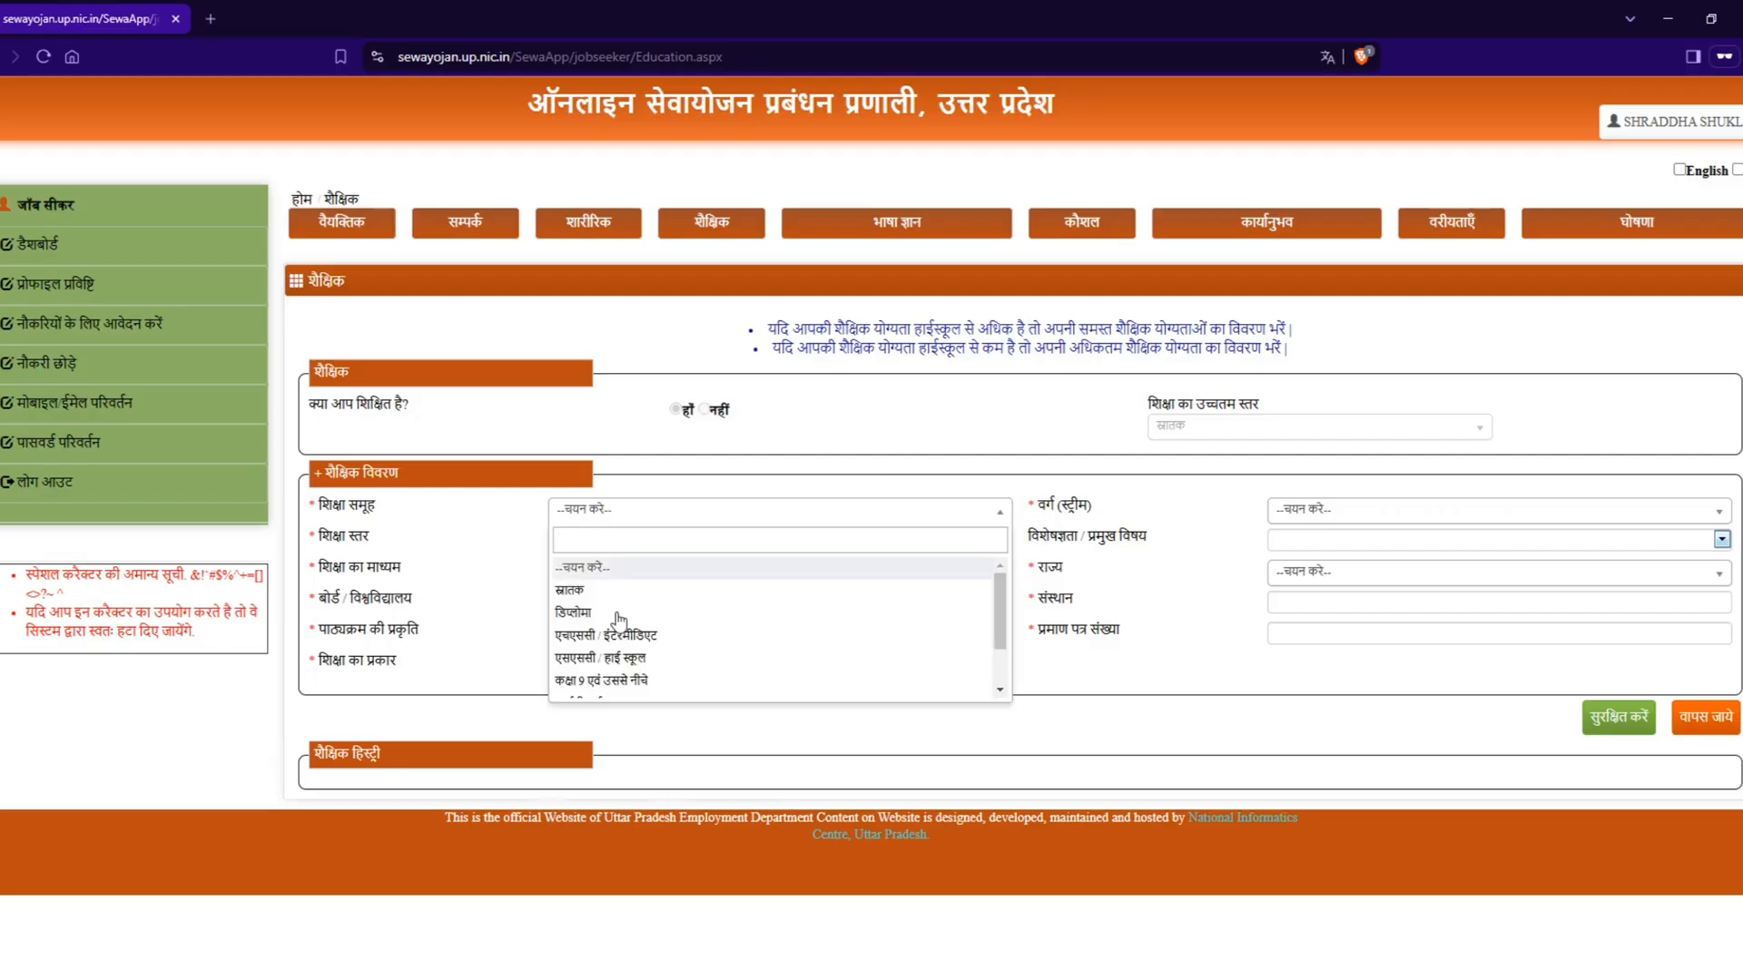
{"action": "scroll", "coordinate": [633, 646], "scroll_direction": "down", "scroll_amount": 2}
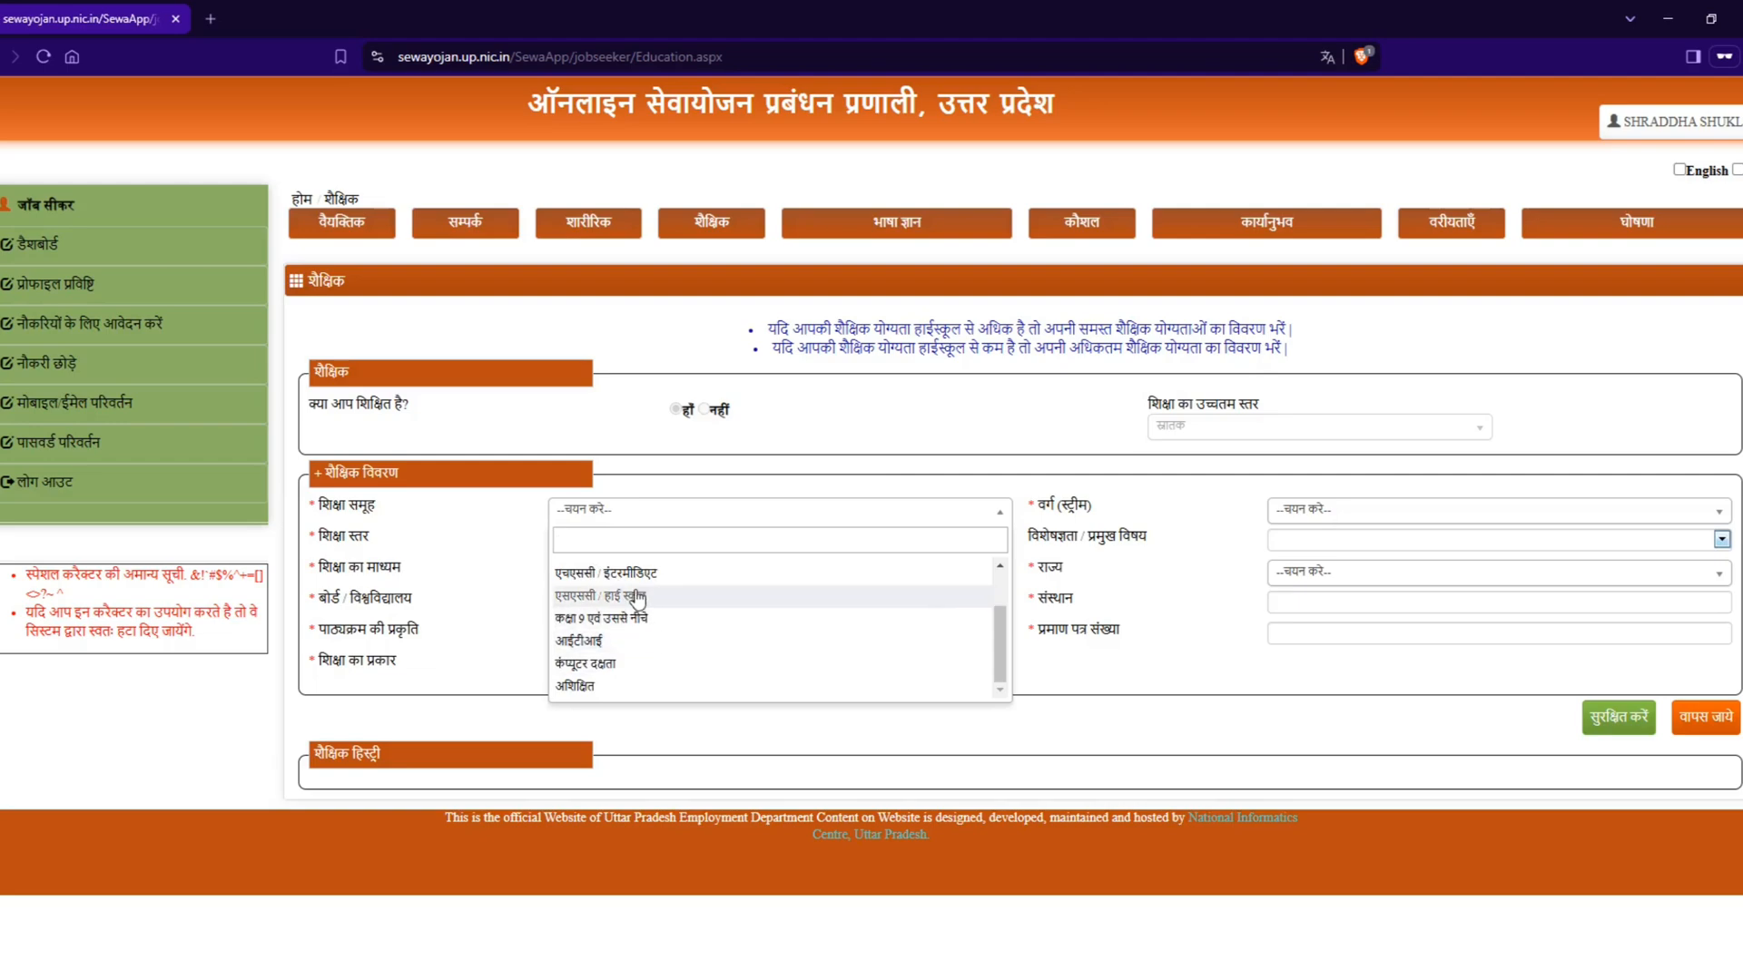
{"action": "left_click", "coordinate": [637, 596]}
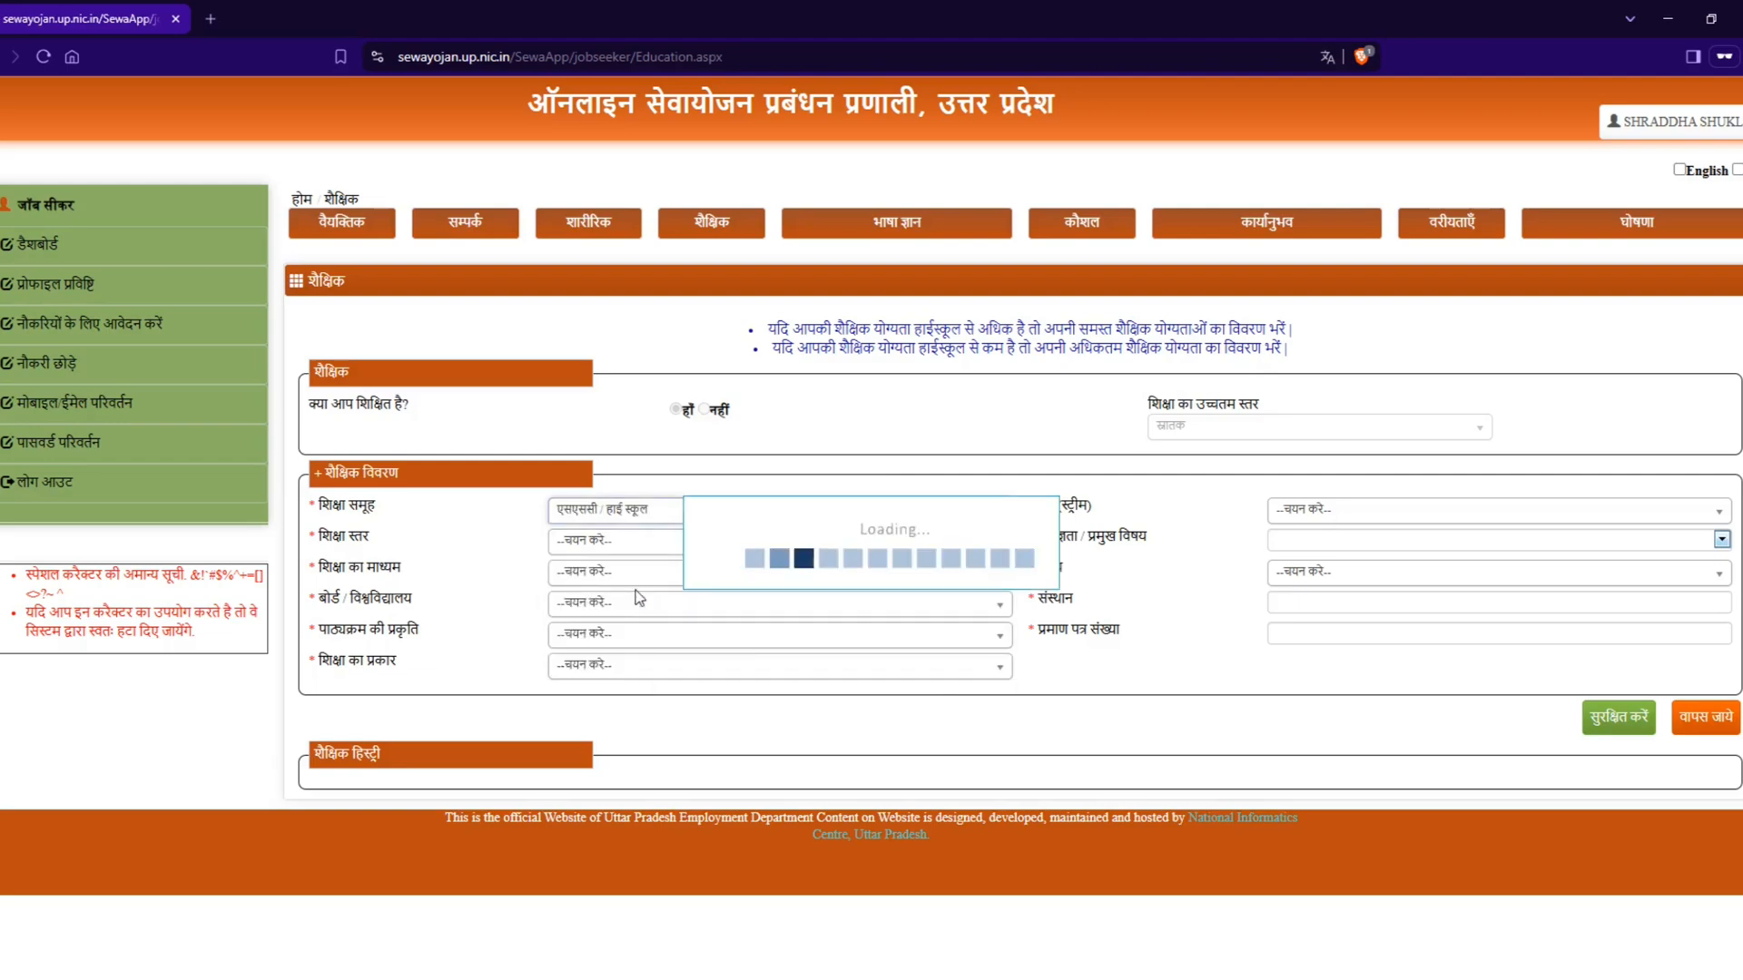
Step: Set the stream (वर्ग) to विज्ञान and the education level (शिक्षा स्तर) to हाईस्कूल
{"action": "left_click", "coordinate": [1402, 514]}
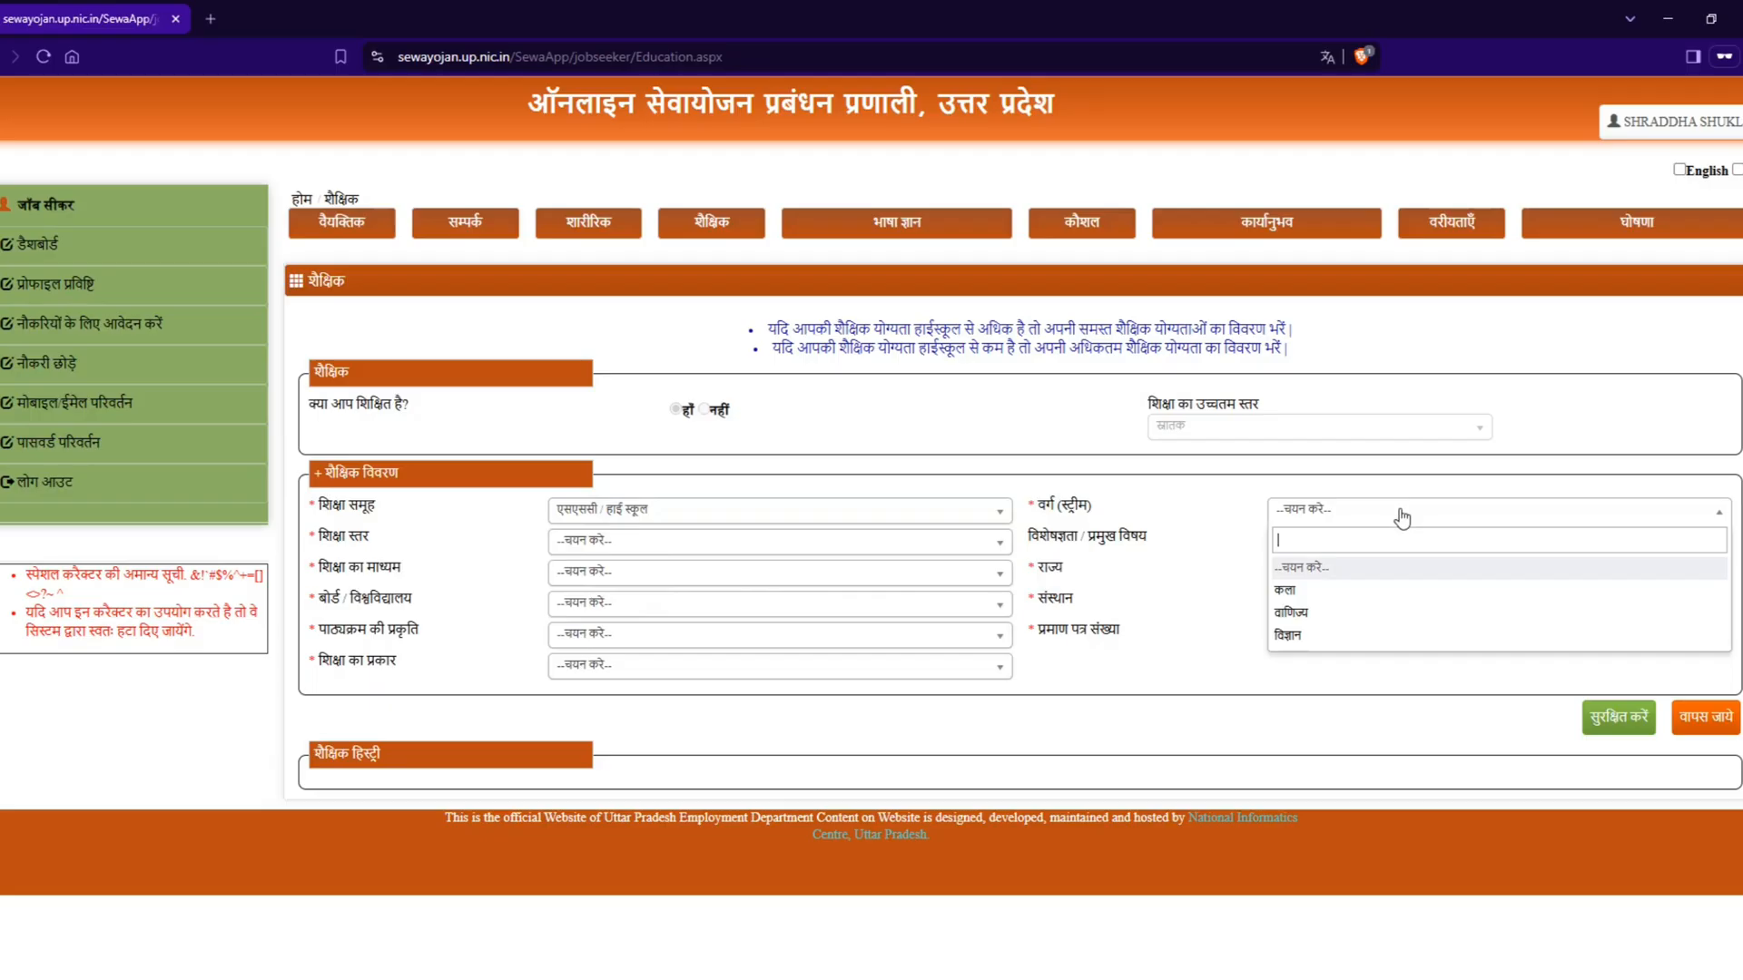
{"action": "left_click", "coordinate": [1325, 638]}
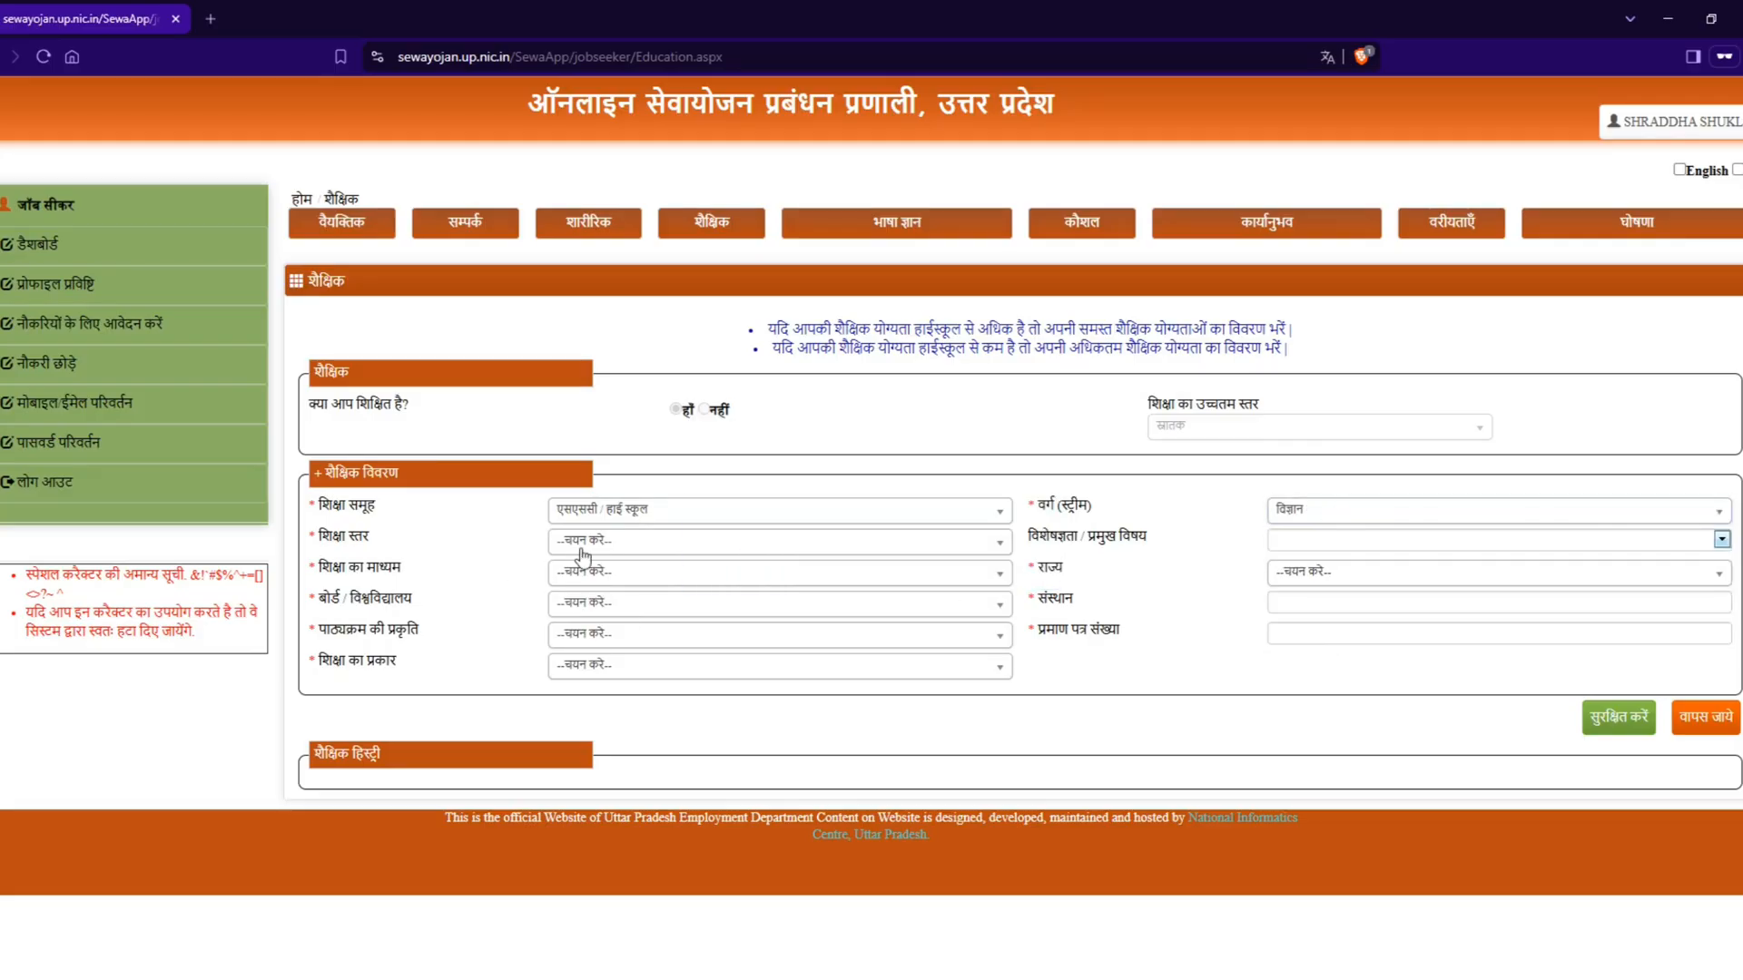
{"action": "left_click", "coordinate": [617, 543]}
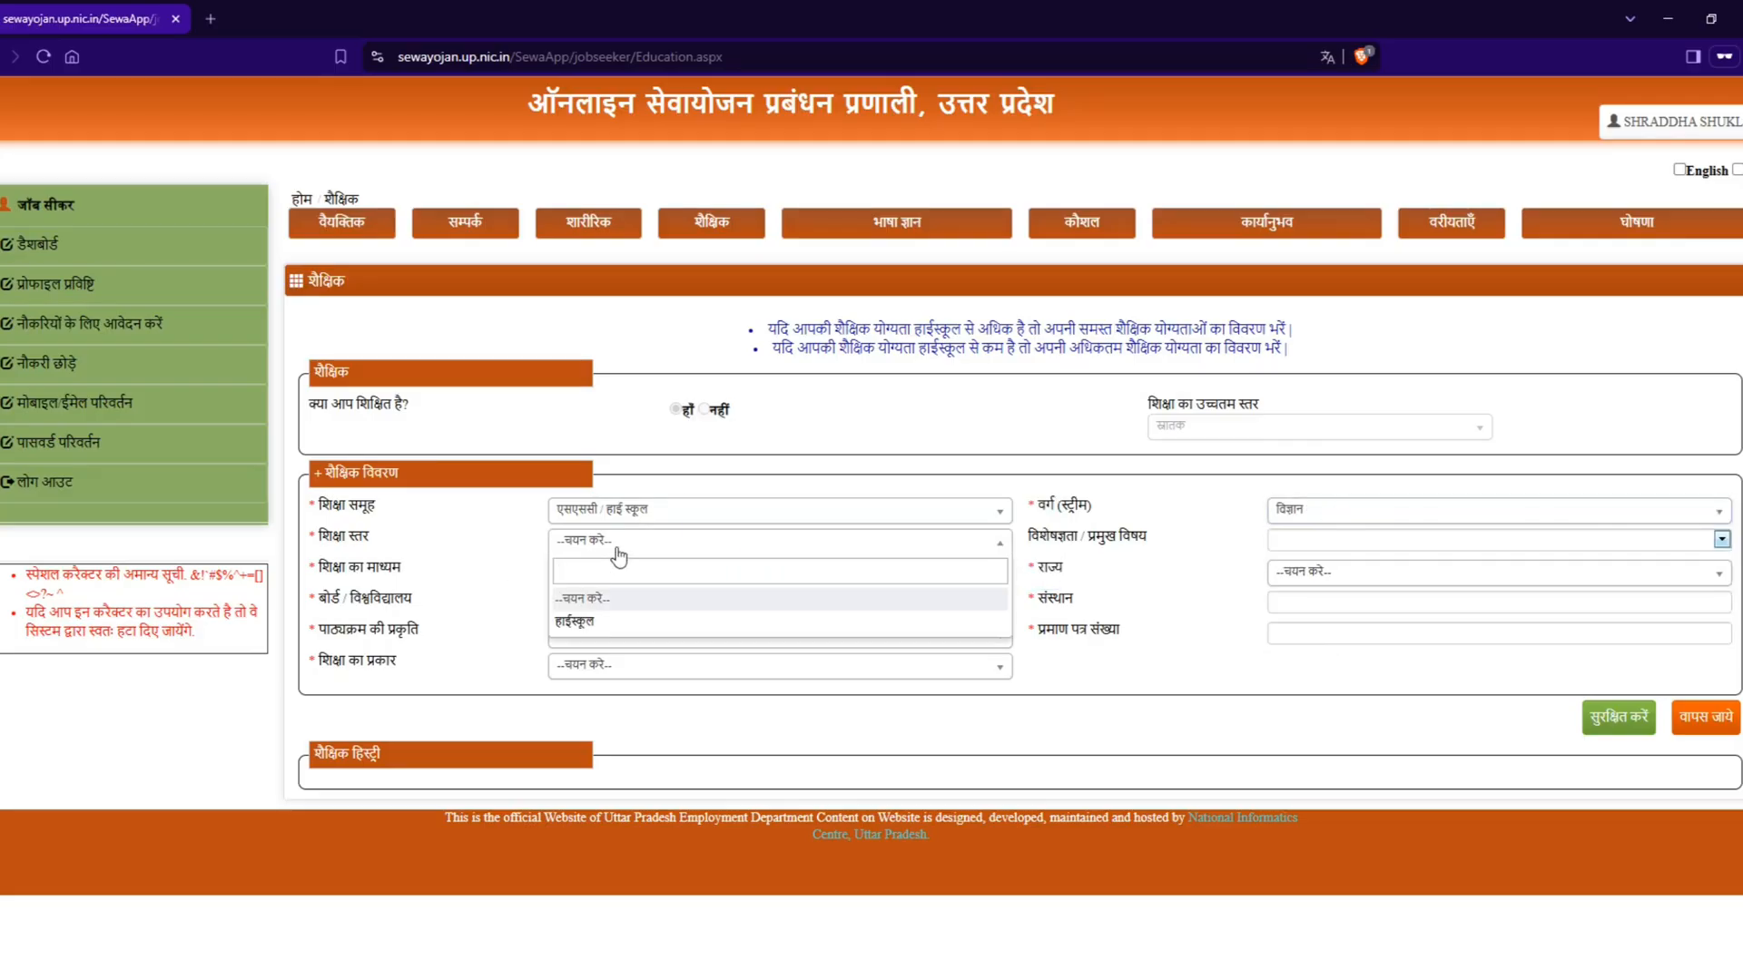
{"action": "left_click", "coordinate": [635, 626]}
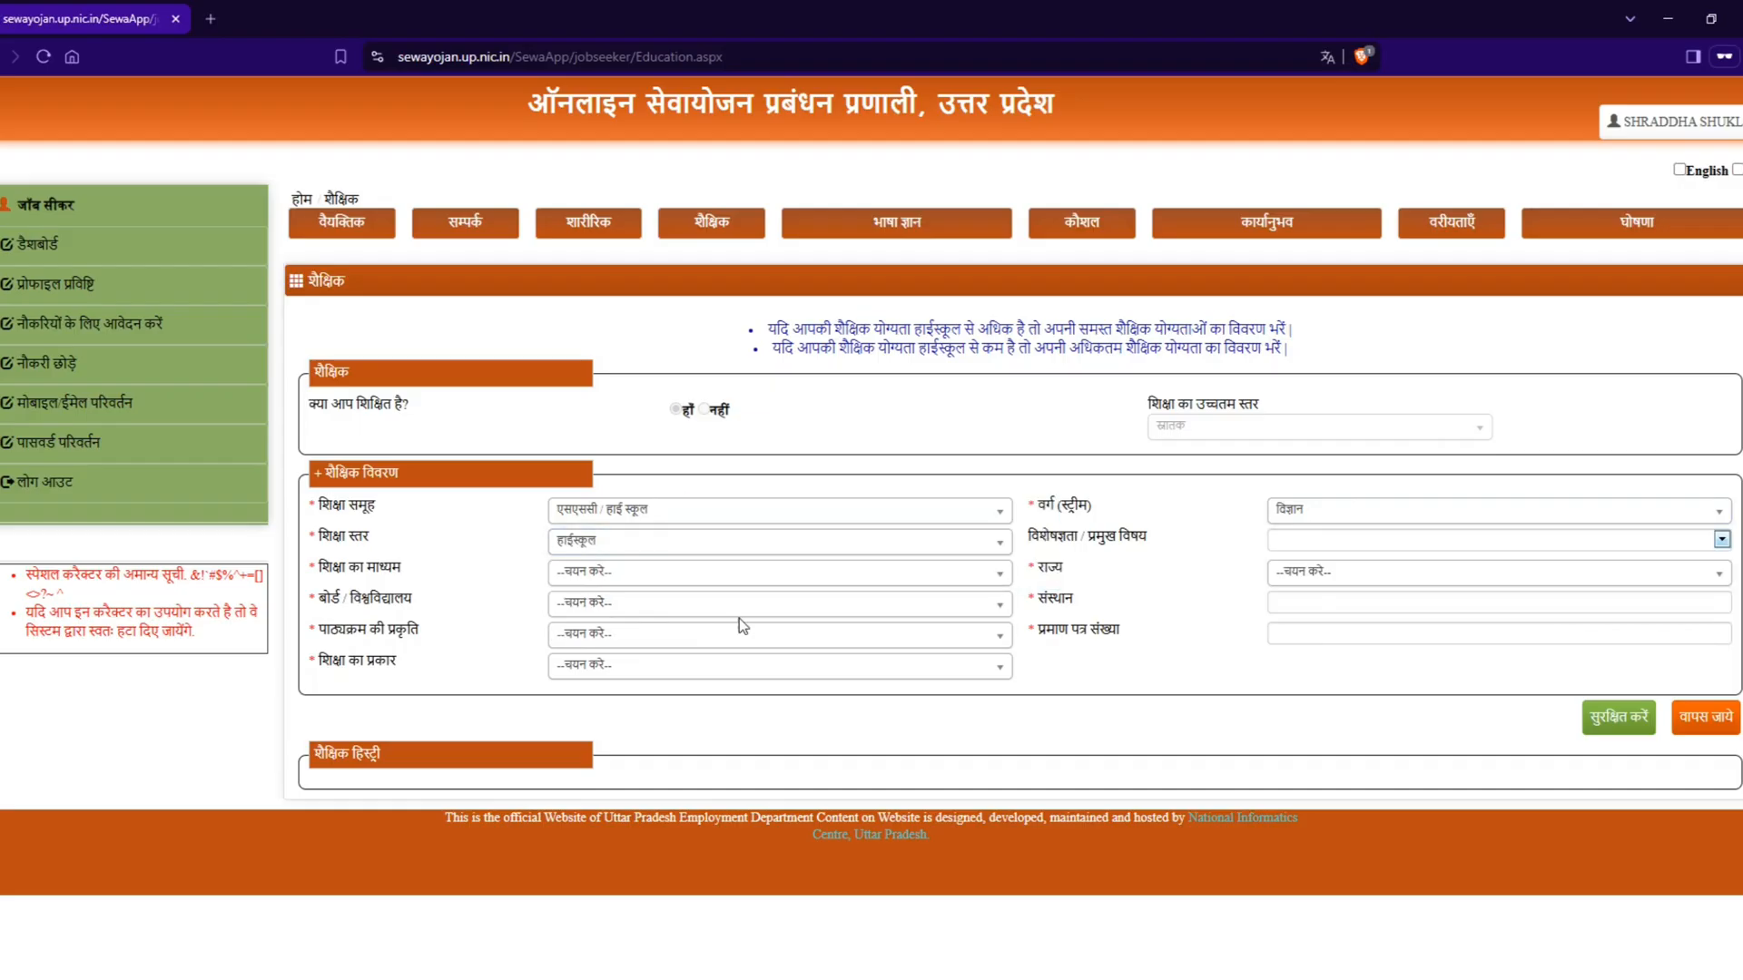
Step: Choose हिन्दी, अंग्रेजी, गणित, विज्ञान and सामाजिक विज्ञान as the main subjects (विशेषज्ञता / प्रमुख विषय)
{"action": "left_click", "coordinate": [1355, 541]}
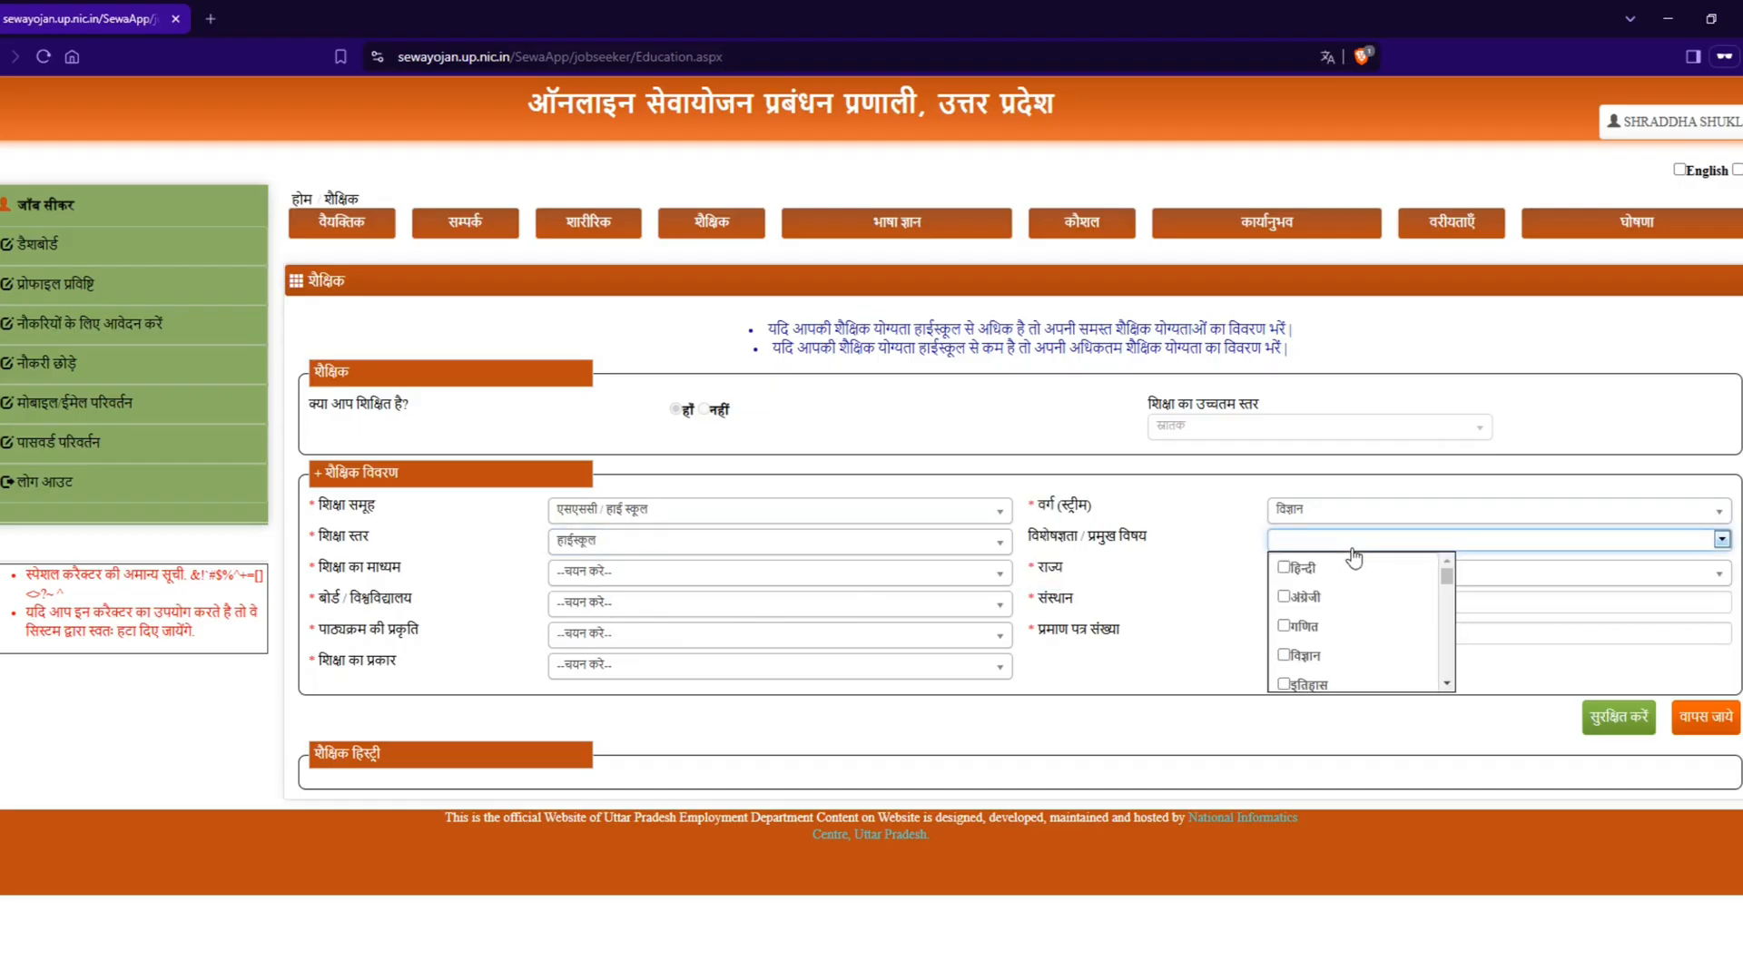
{"action": "scroll", "coordinate": [1356, 592], "scroll_direction": "down", "scroll_amount": 3}
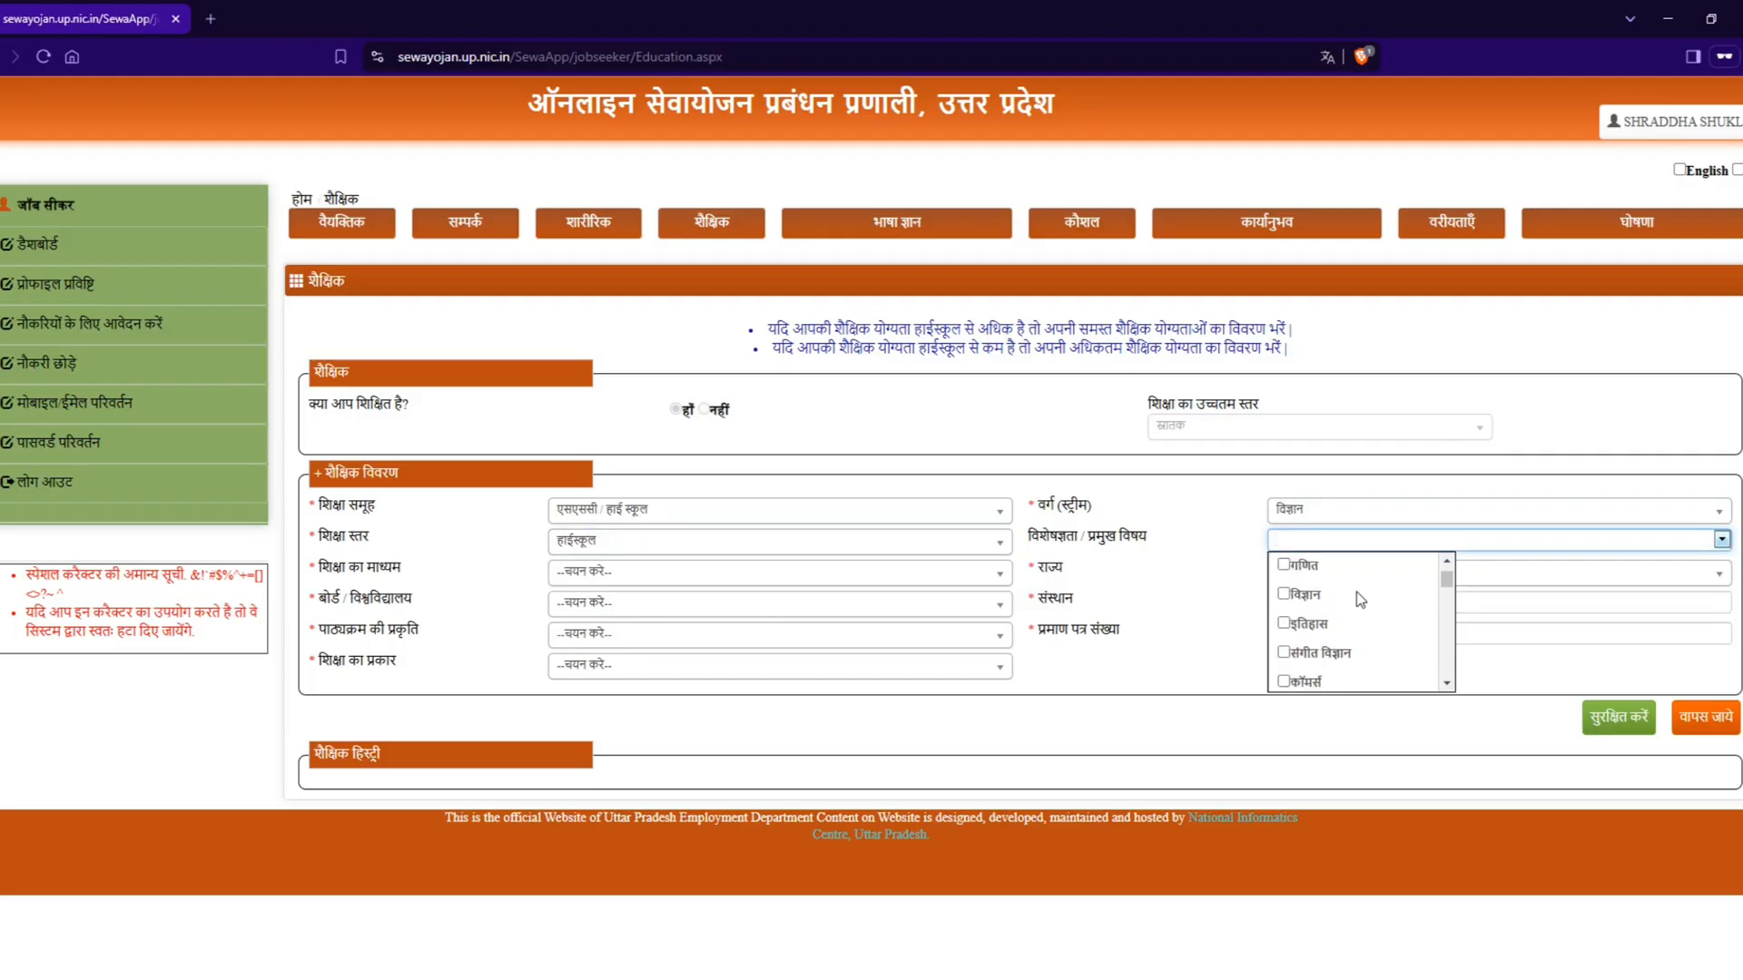
{"action": "scroll", "coordinate": [1354, 613], "scroll_direction": "up", "scroll_amount": 3}
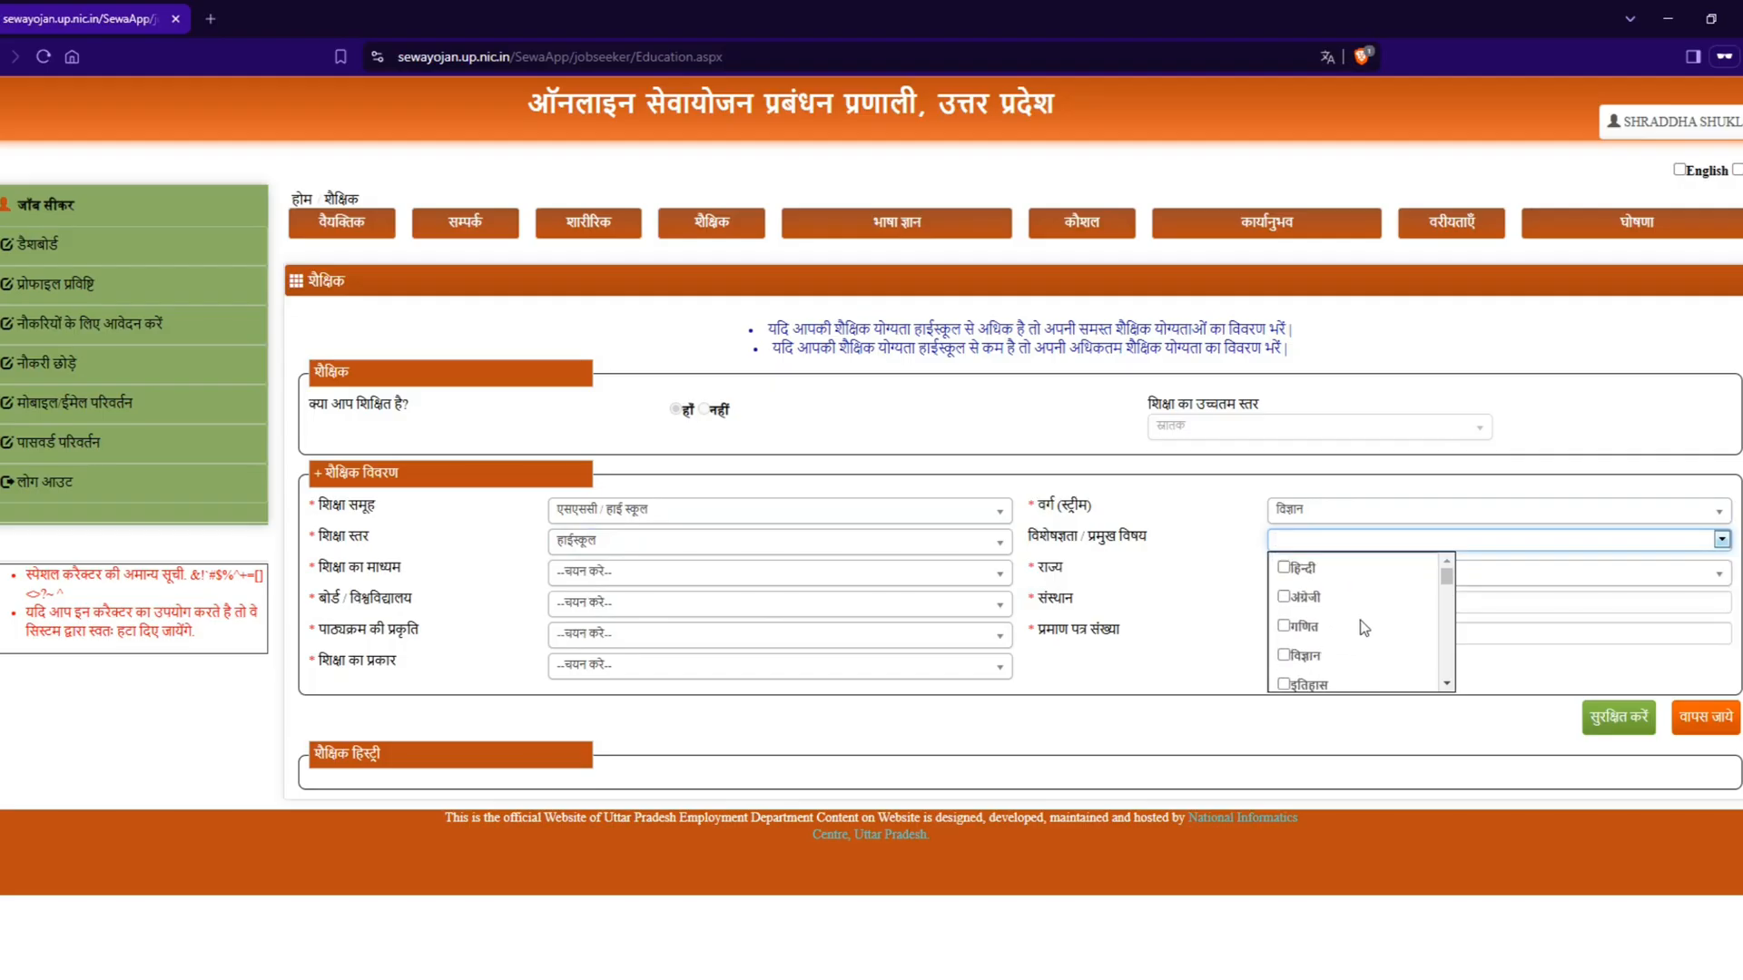
{"action": "left_click", "coordinate": [1303, 570]}
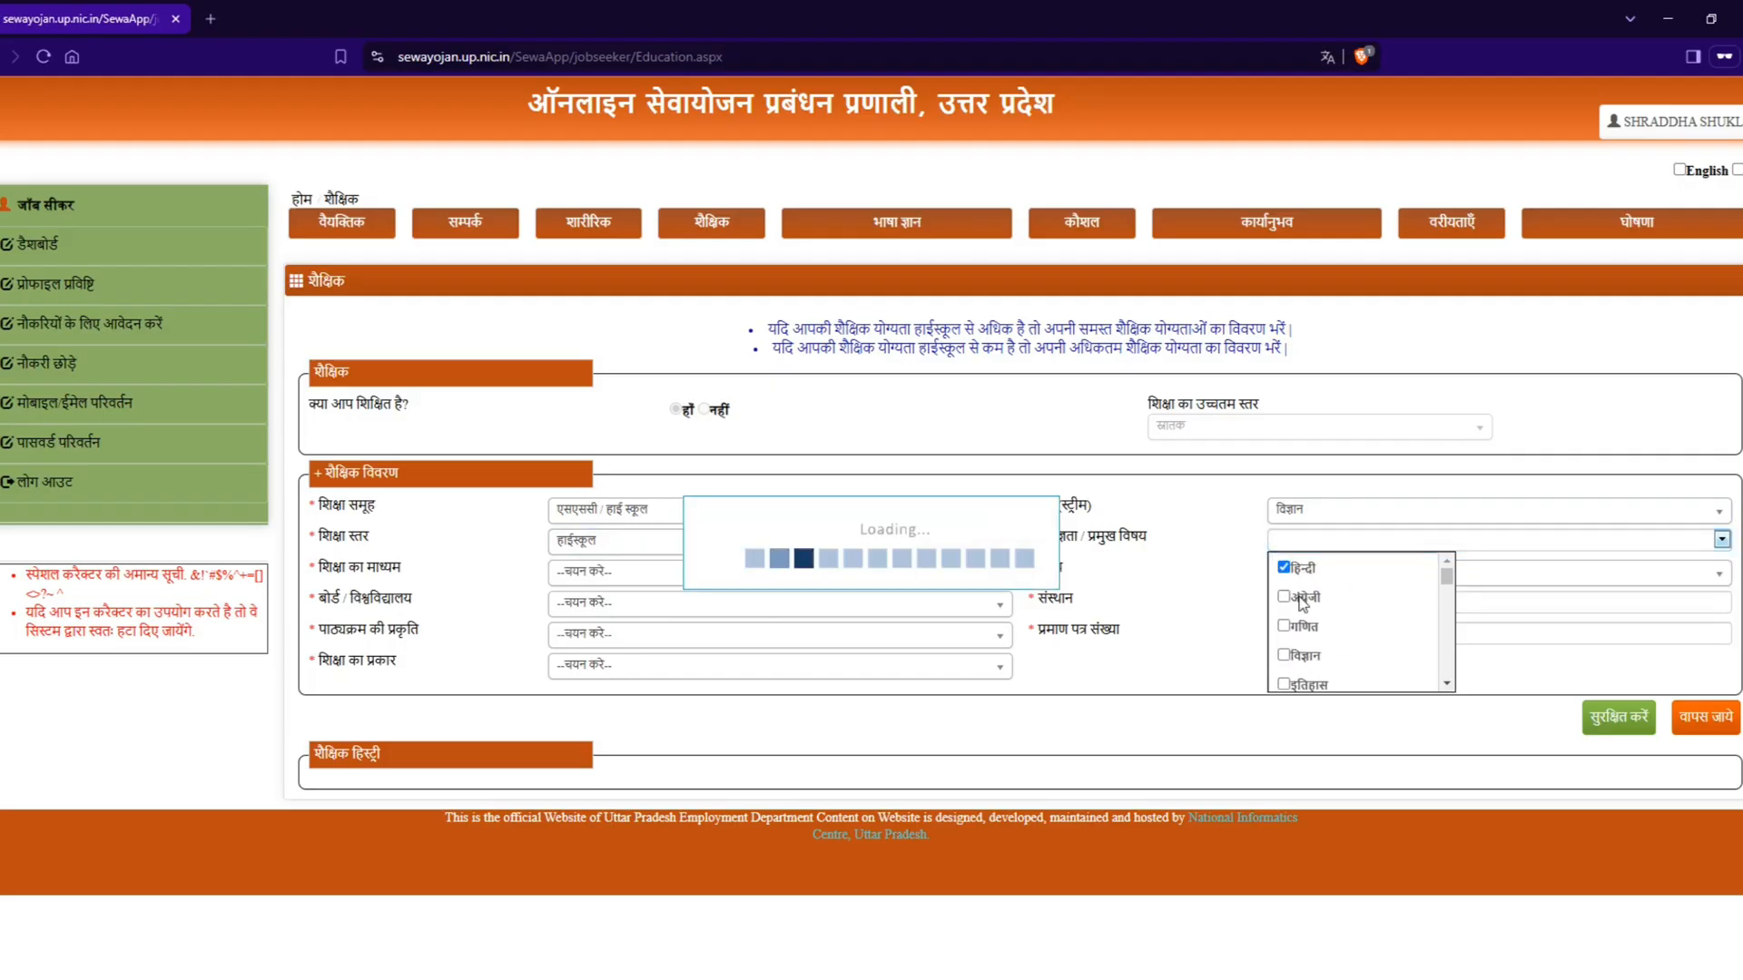
{"action": "left_click", "coordinate": [1305, 597]}
{"action": "left_click", "coordinate": [1307, 626]}
{"action": "left_click", "coordinate": [1317, 660]}
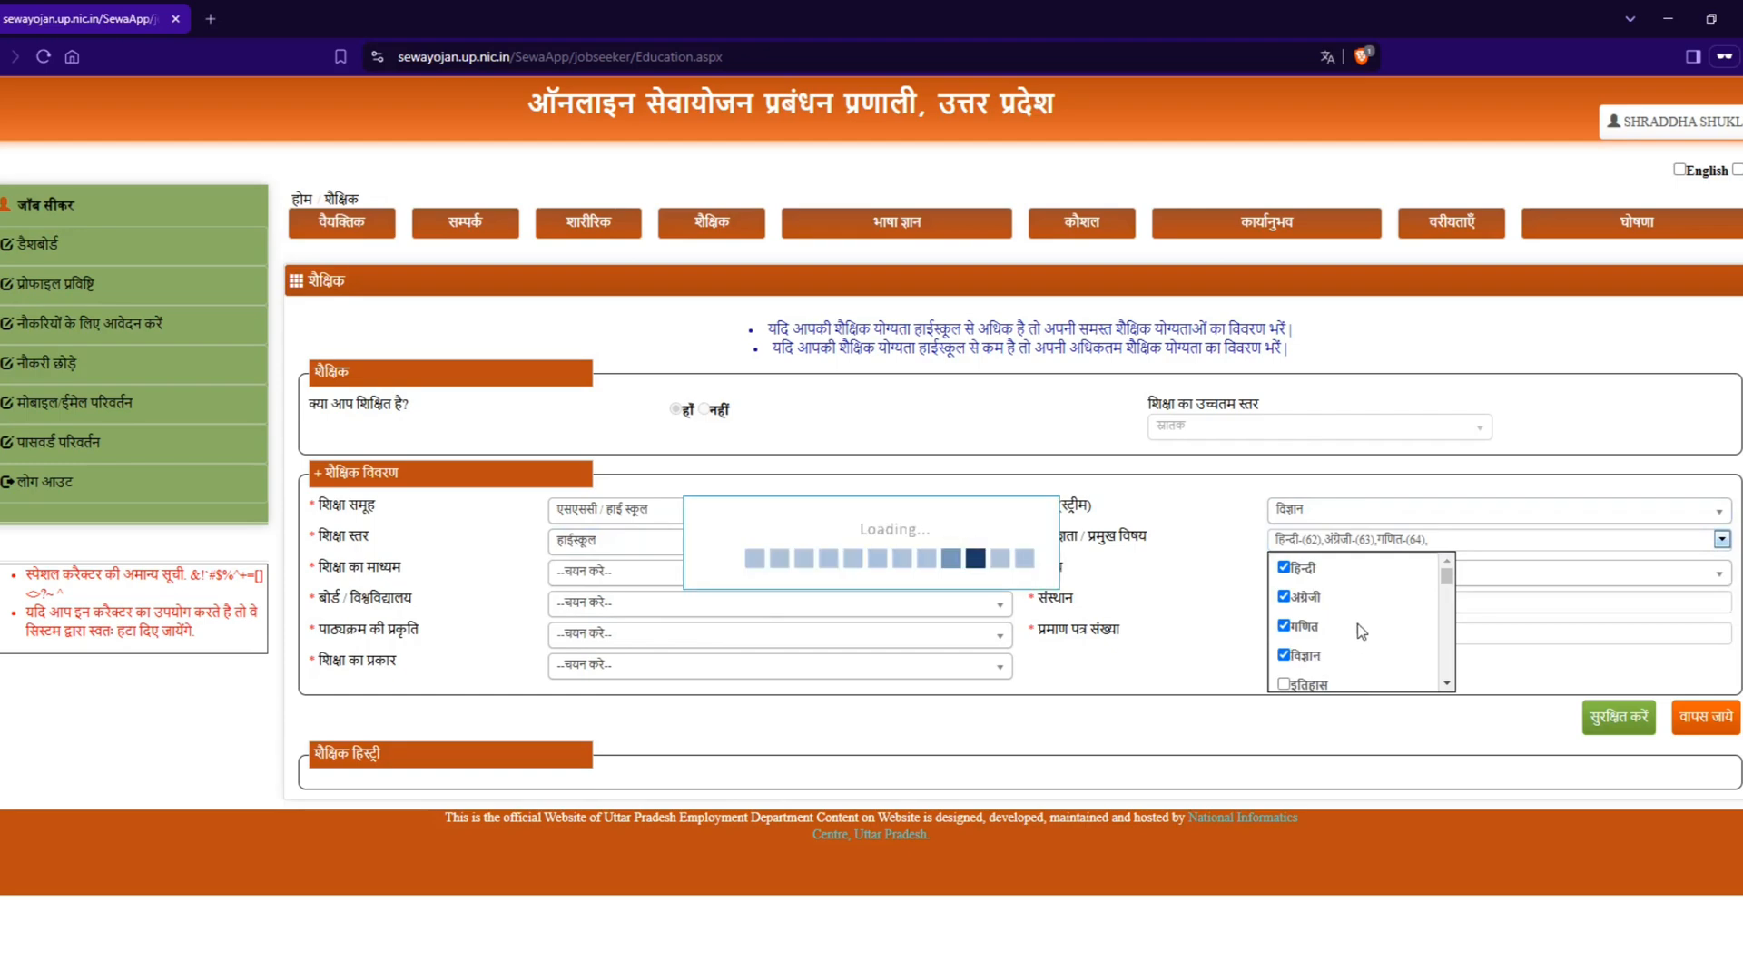
{"action": "scroll", "coordinate": [1352, 623], "scroll_direction": "down", "scroll_amount": 2}
{"action": "scroll", "coordinate": [1330, 630], "scroll_direction": "up", "scroll_amount": 2}
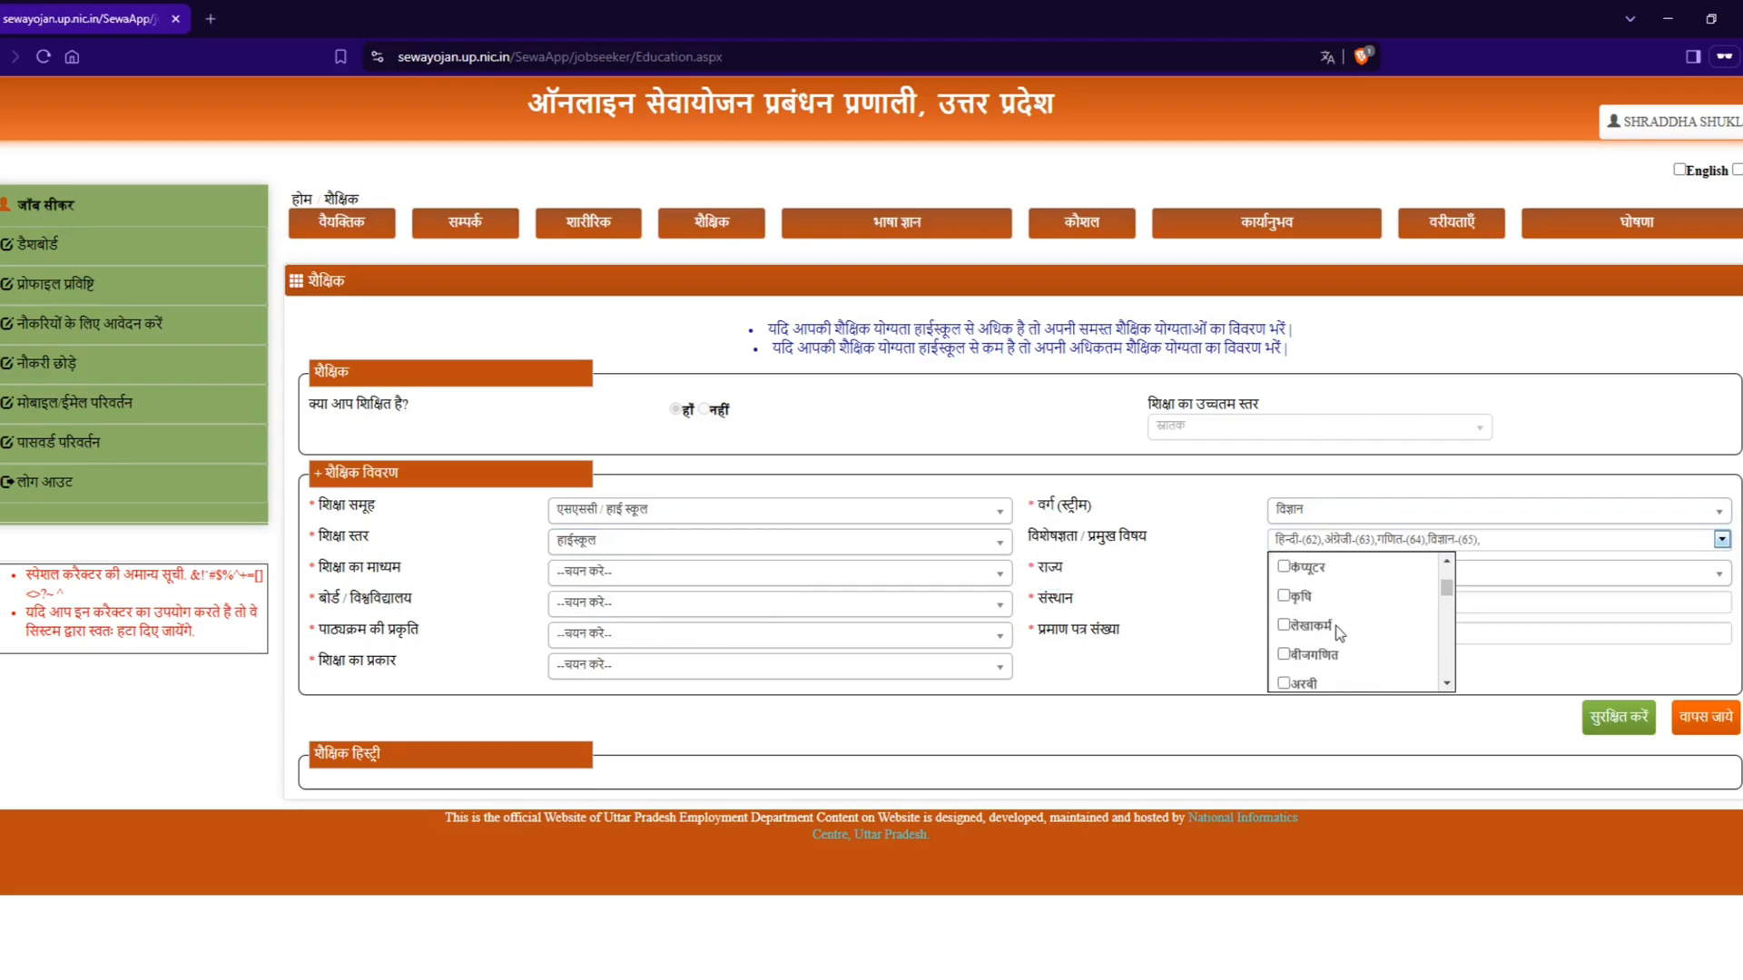
{"action": "left_click", "coordinate": [1332, 592]}
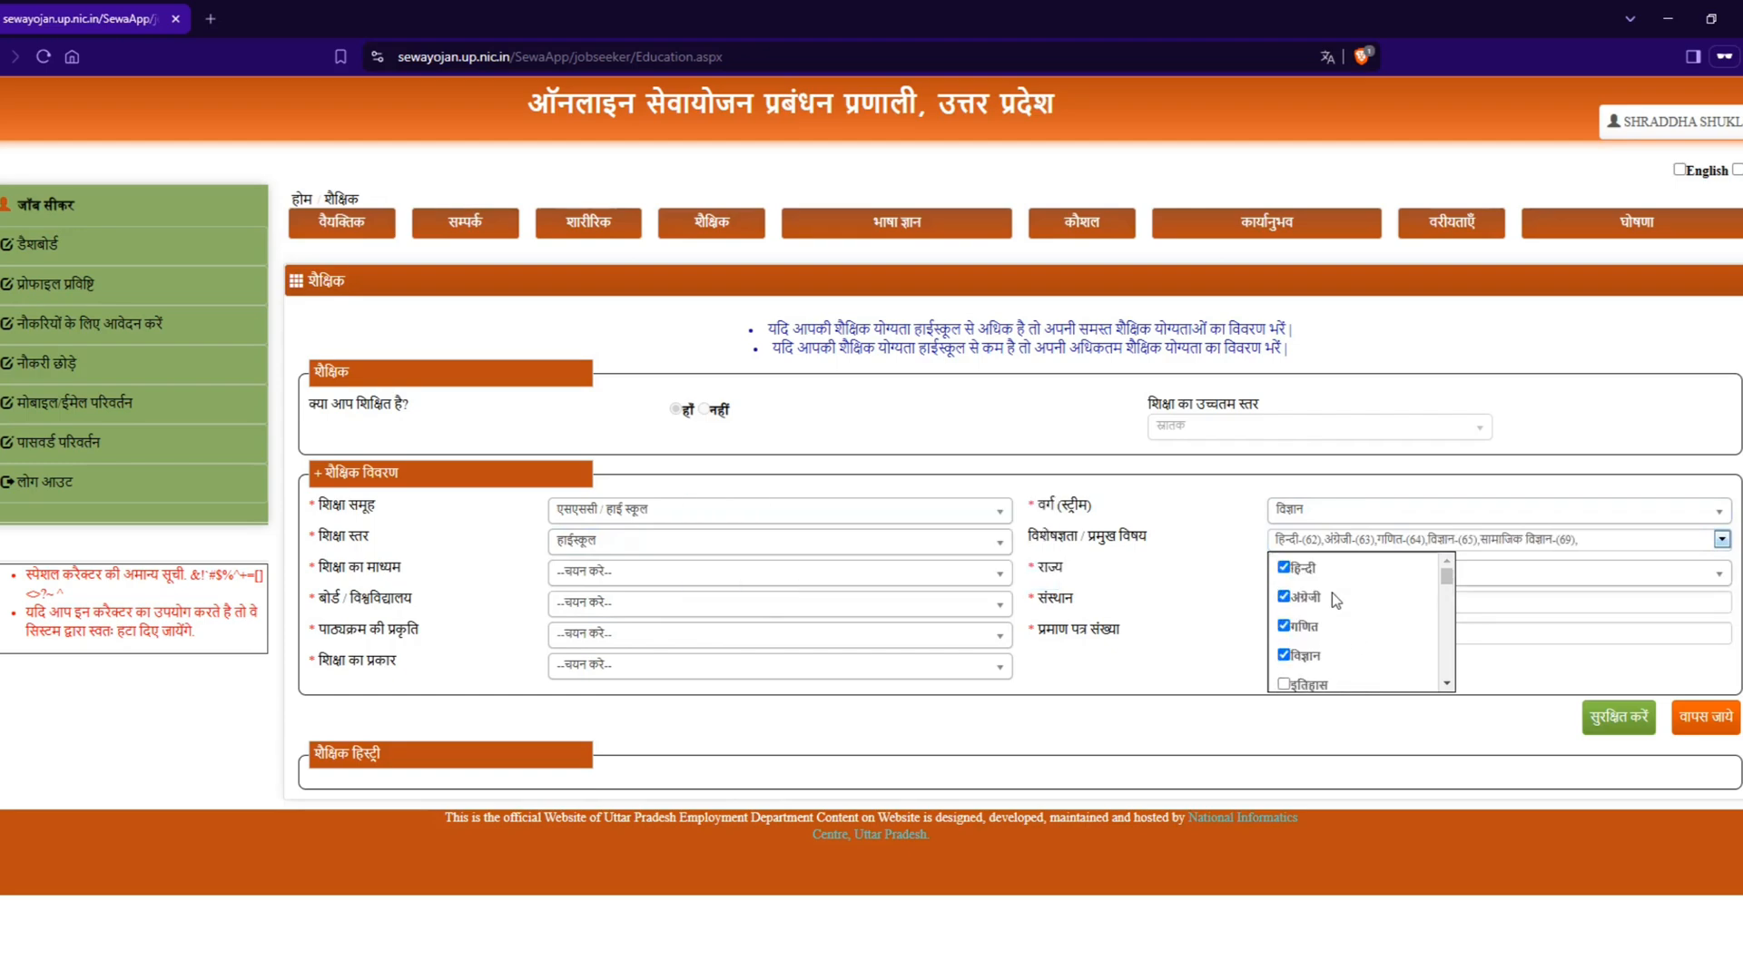
{"action": "scroll", "coordinate": [1331, 596], "scroll_direction": "down", "scroll_amount": 4}
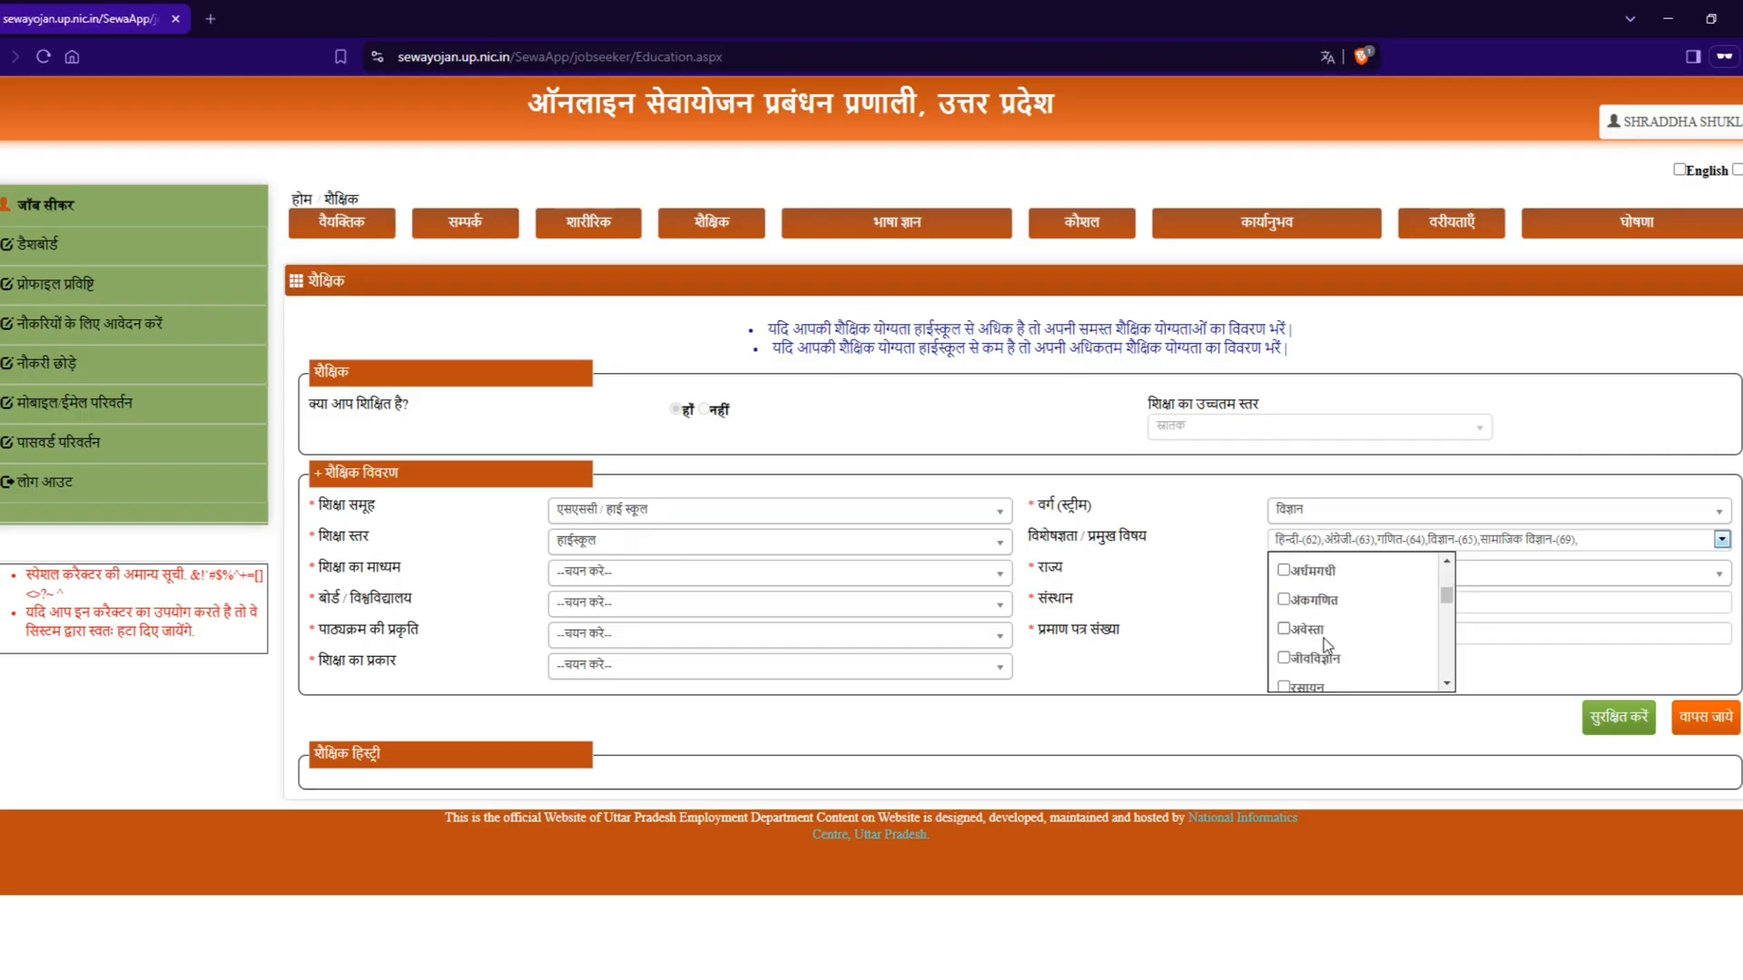
{"action": "left_click", "coordinate": [1158, 690]}
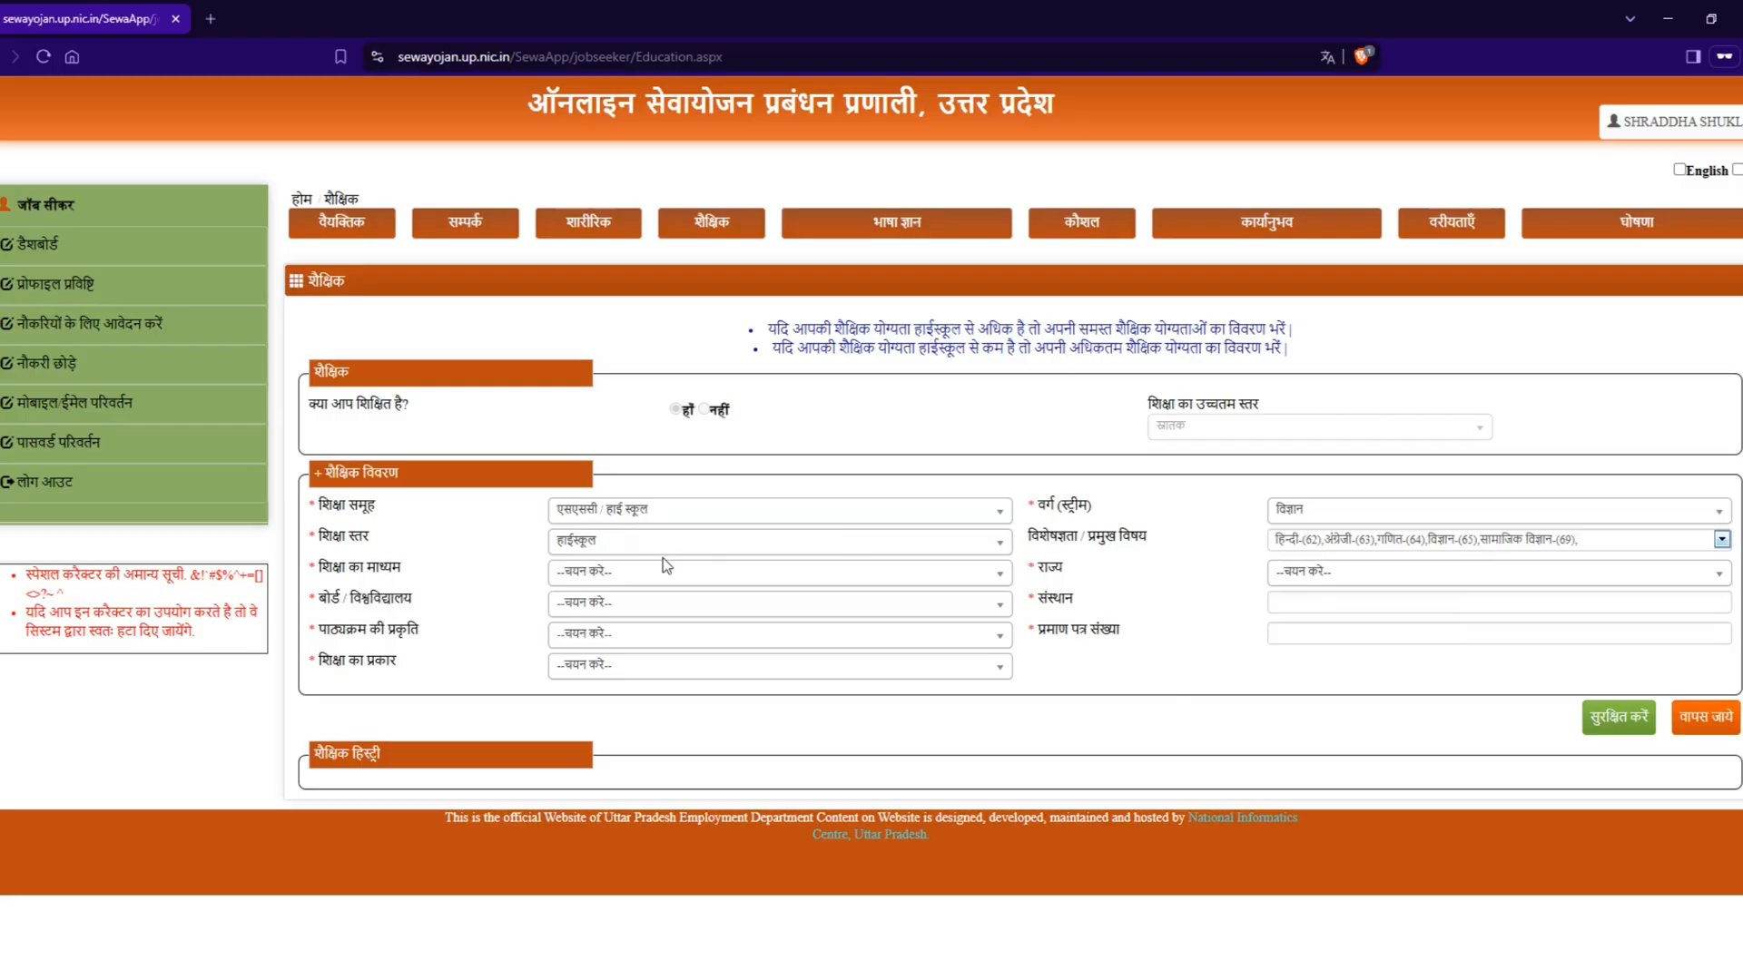
Step: Set the medium of education (शिक्षा का माध्यम) for the high school entry to हिन्दी
{"action": "left_click", "coordinate": [660, 581]}
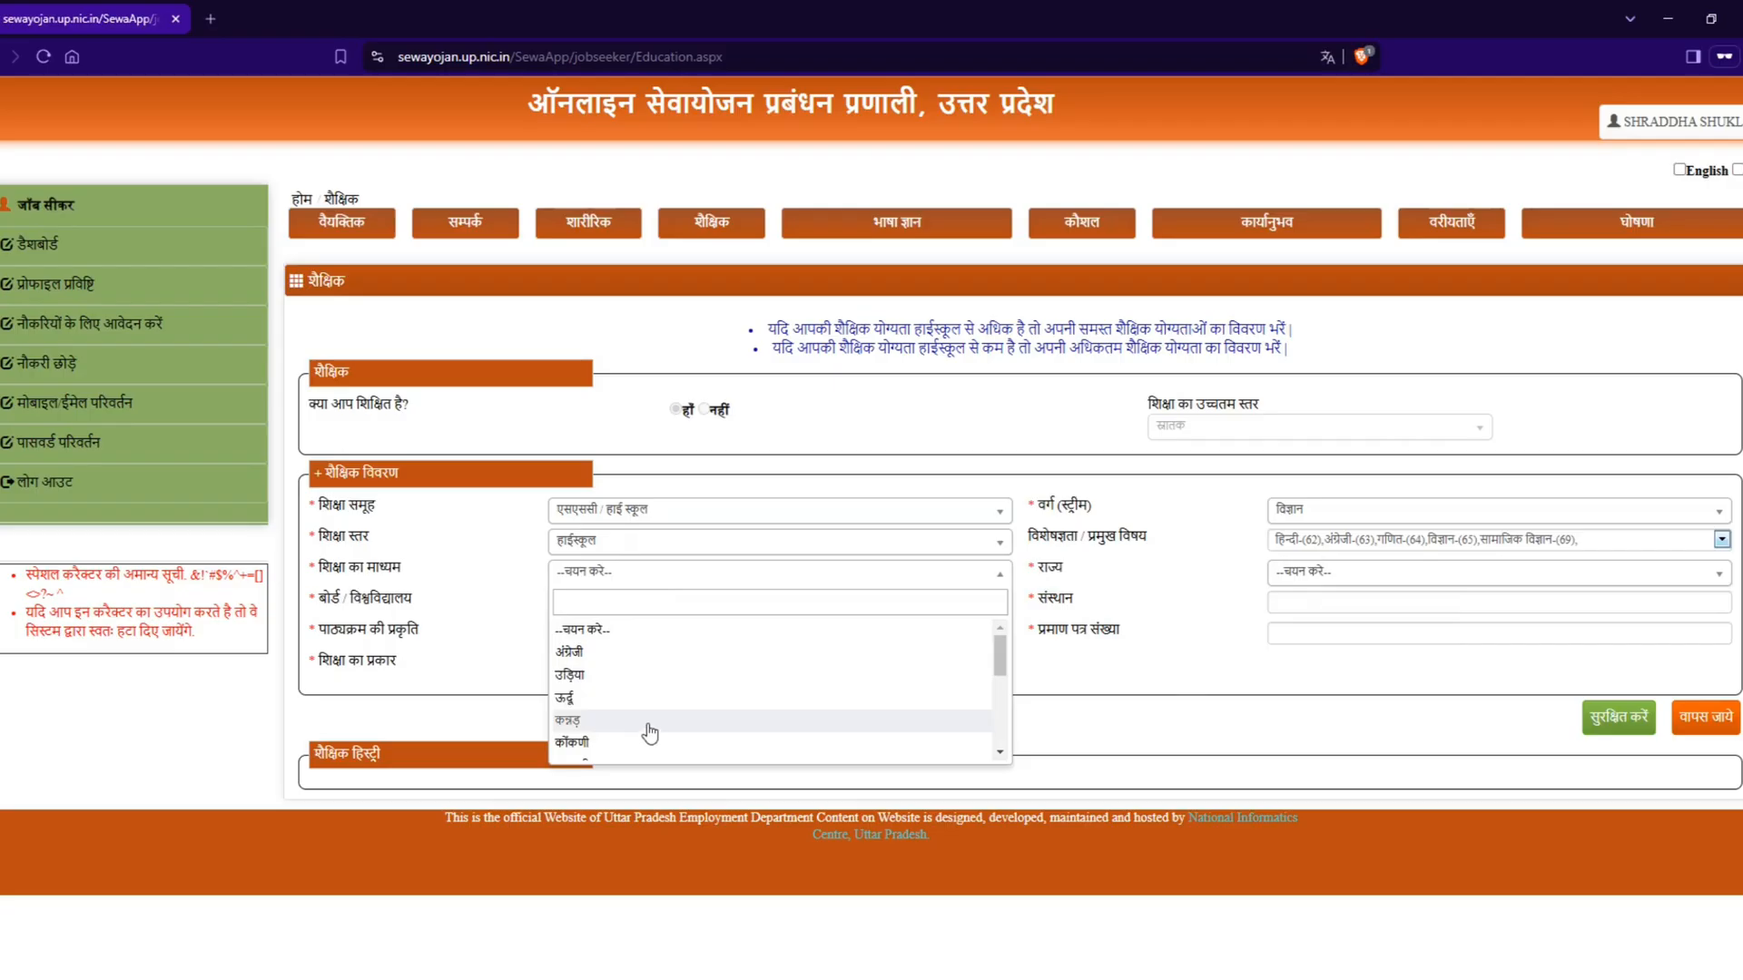
{"action": "scroll", "coordinate": [651, 732], "scroll_direction": "down", "scroll_amount": 5}
{"action": "scroll", "coordinate": [651, 732], "scroll_direction": "up", "scroll_amount": 5}
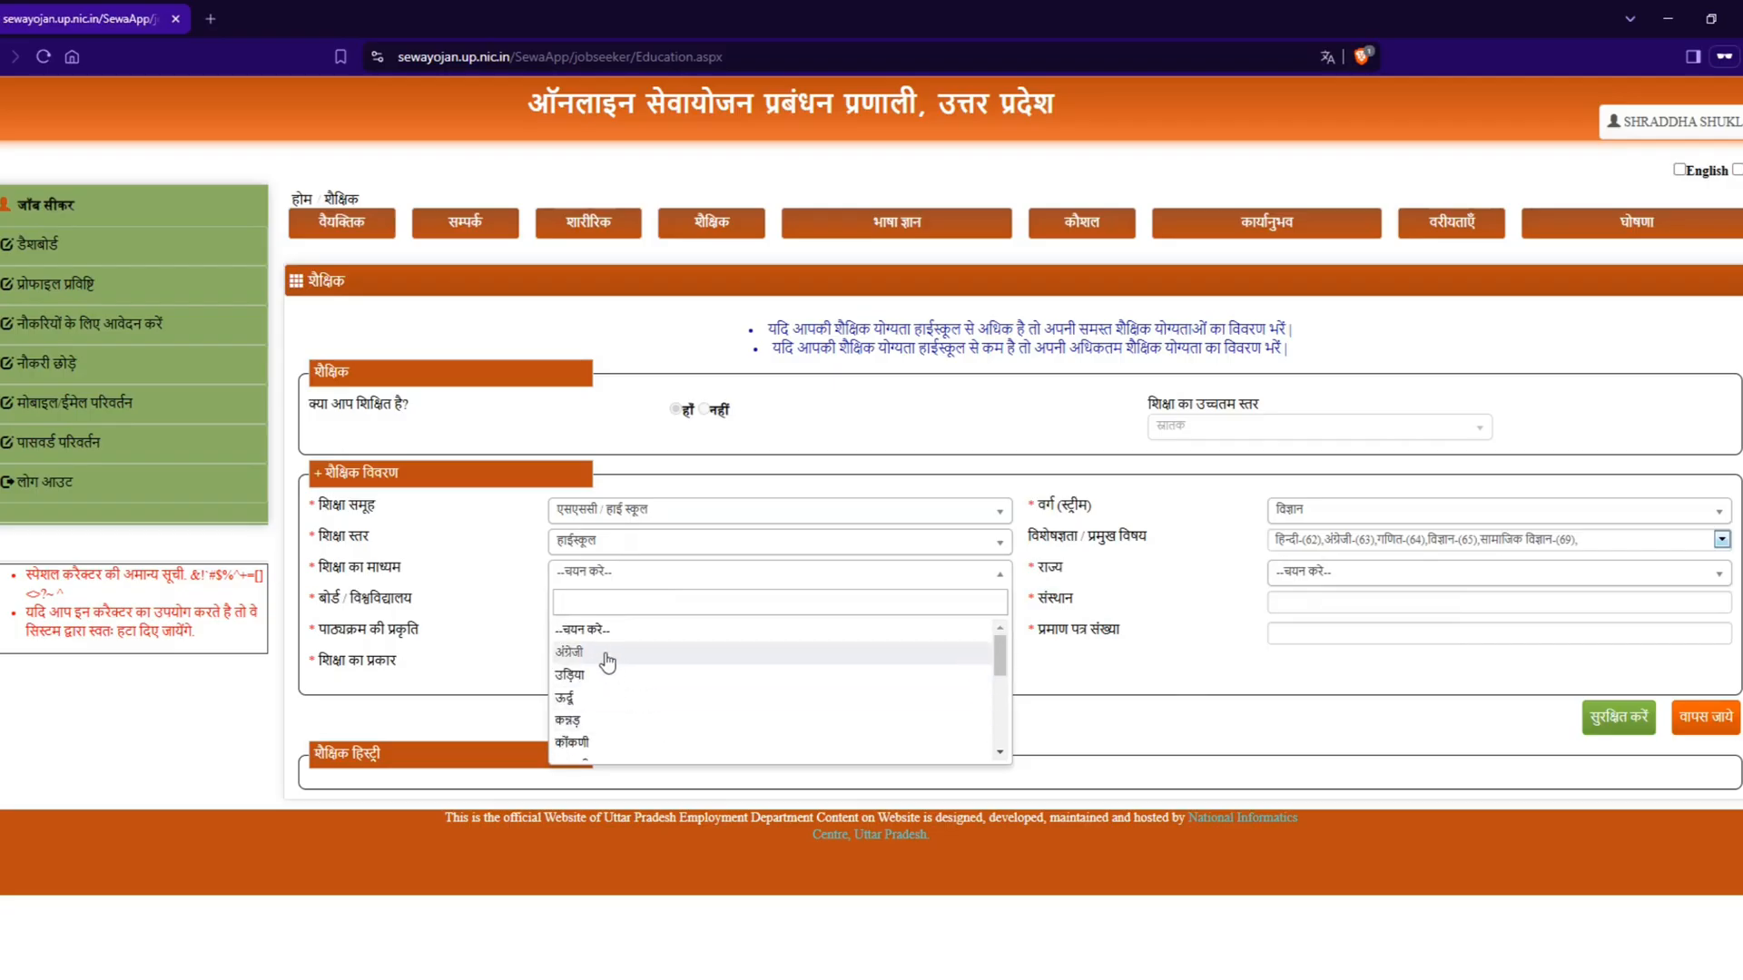
{"action": "scroll", "coordinate": [635, 717], "scroll_direction": "down", "scroll_amount": 5}
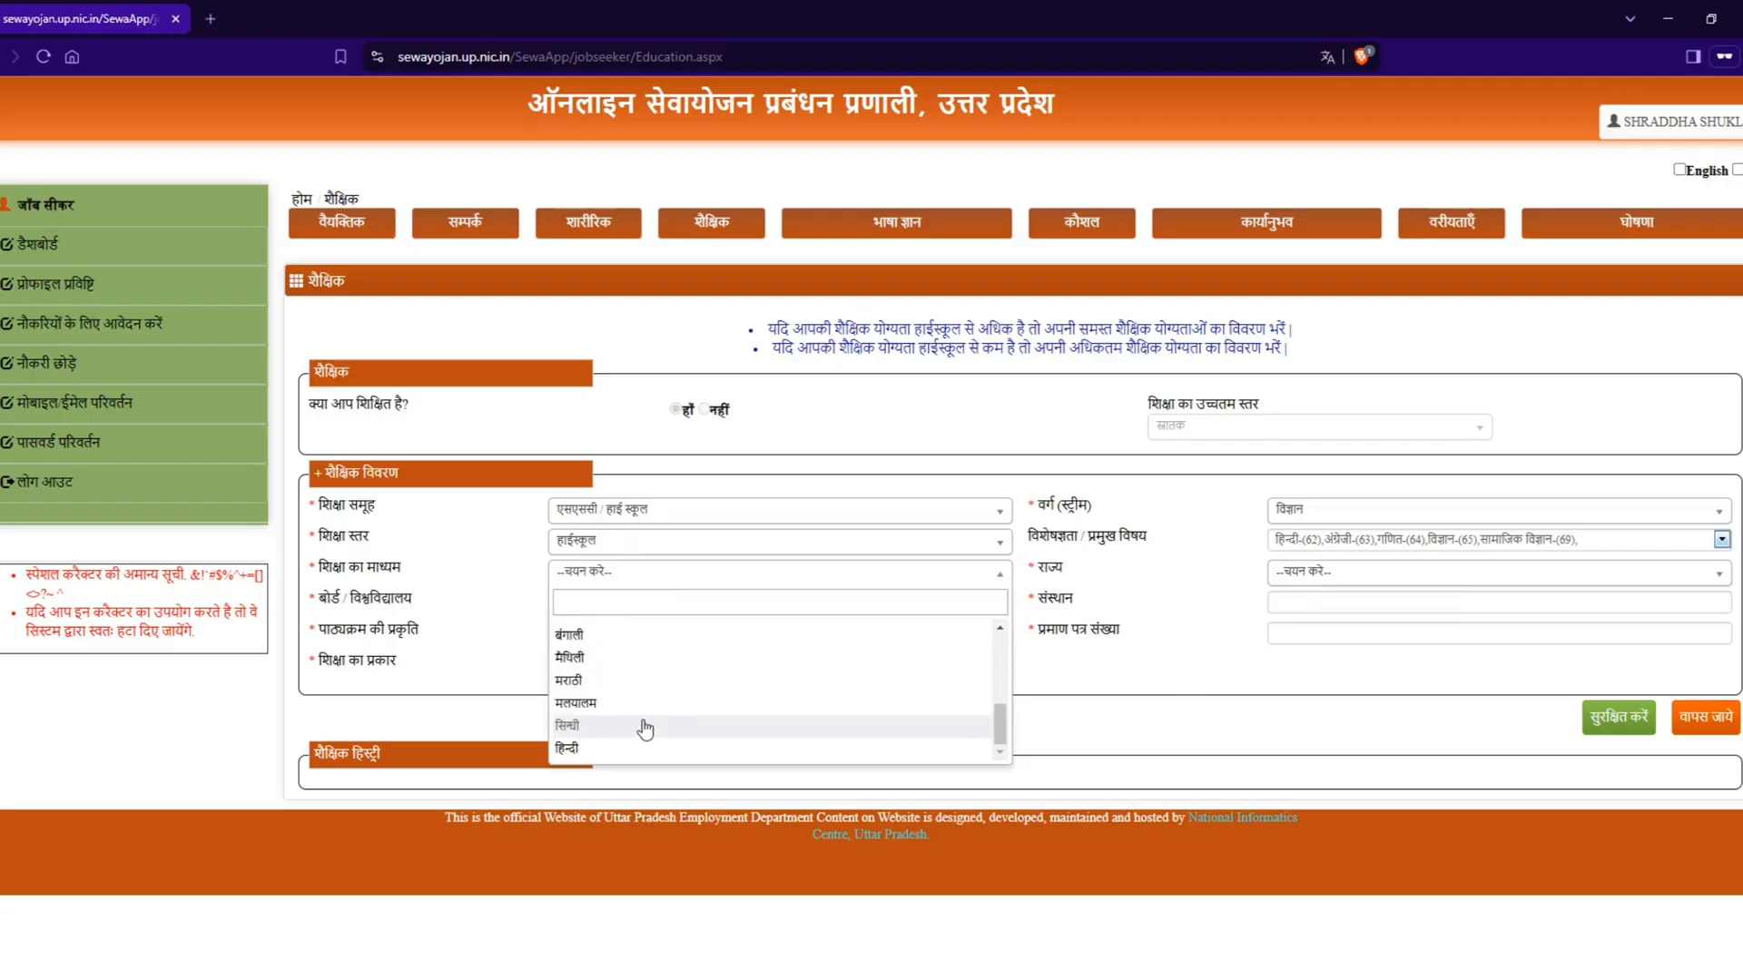
{"action": "left_click", "coordinate": [645, 750]}
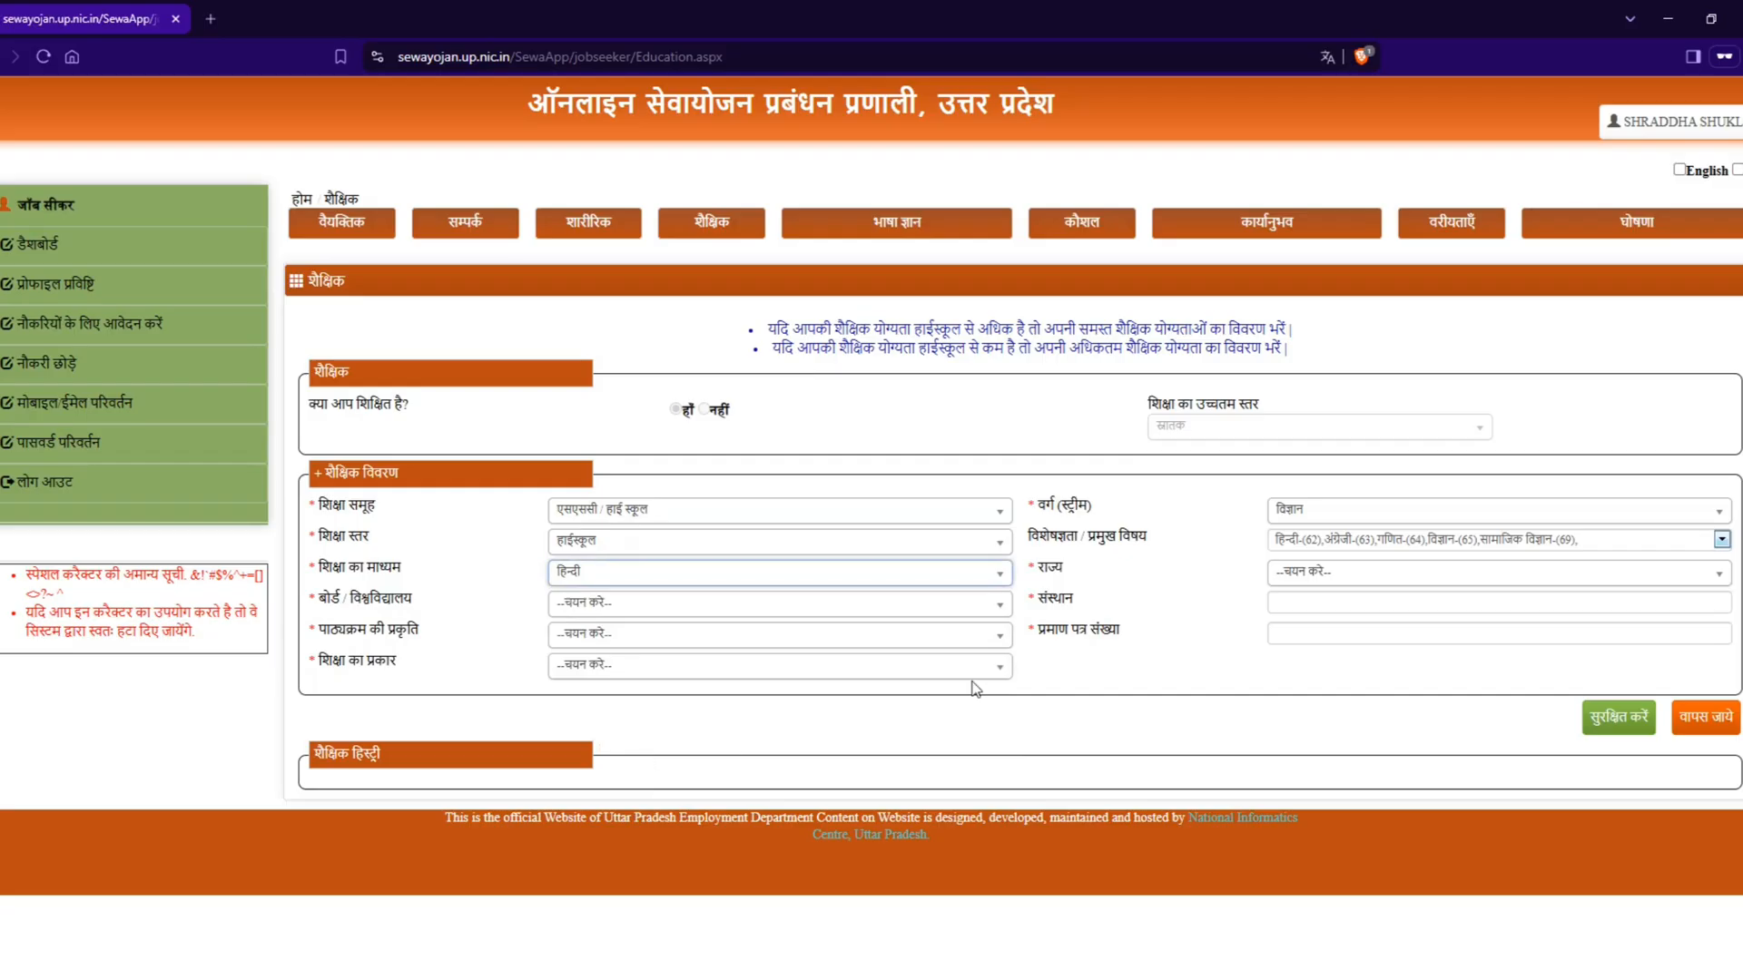
Step: Set the state (राज्य) of the high school qualification to उत्तर प्रदेश
{"action": "left_click", "coordinate": [1320, 578]}
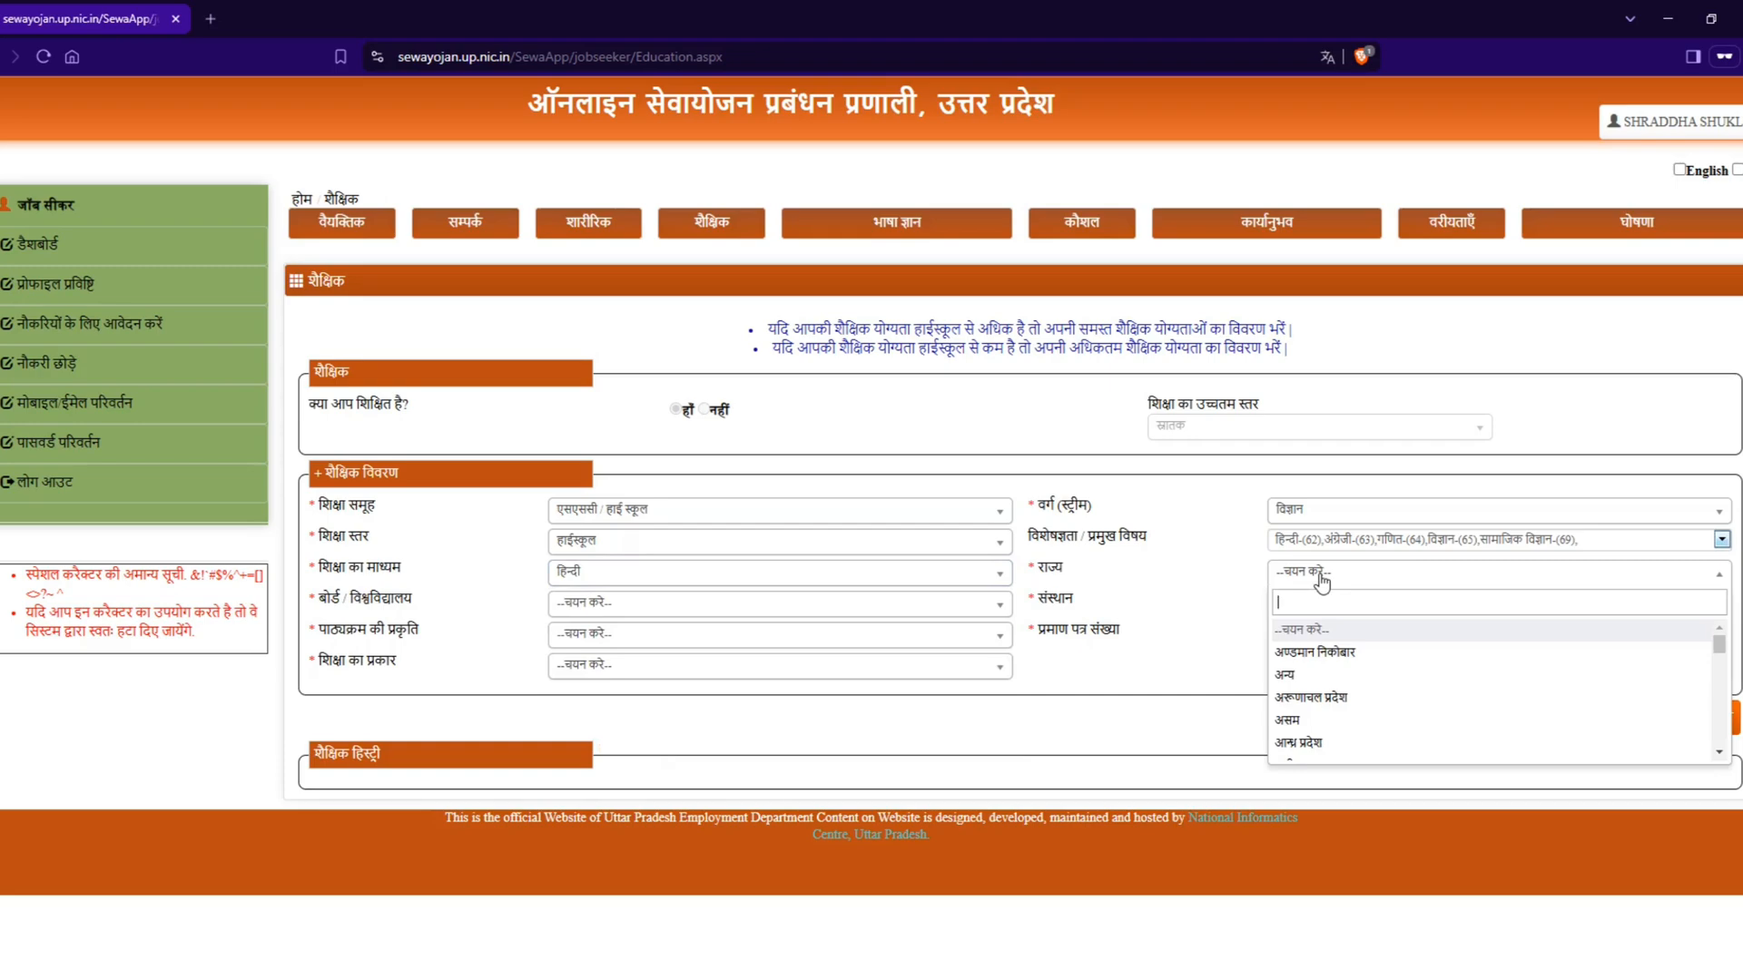
{"action": "scroll", "coordinate": [1326, 717], "scroll_direction": "down", "scroll_amount": 4}
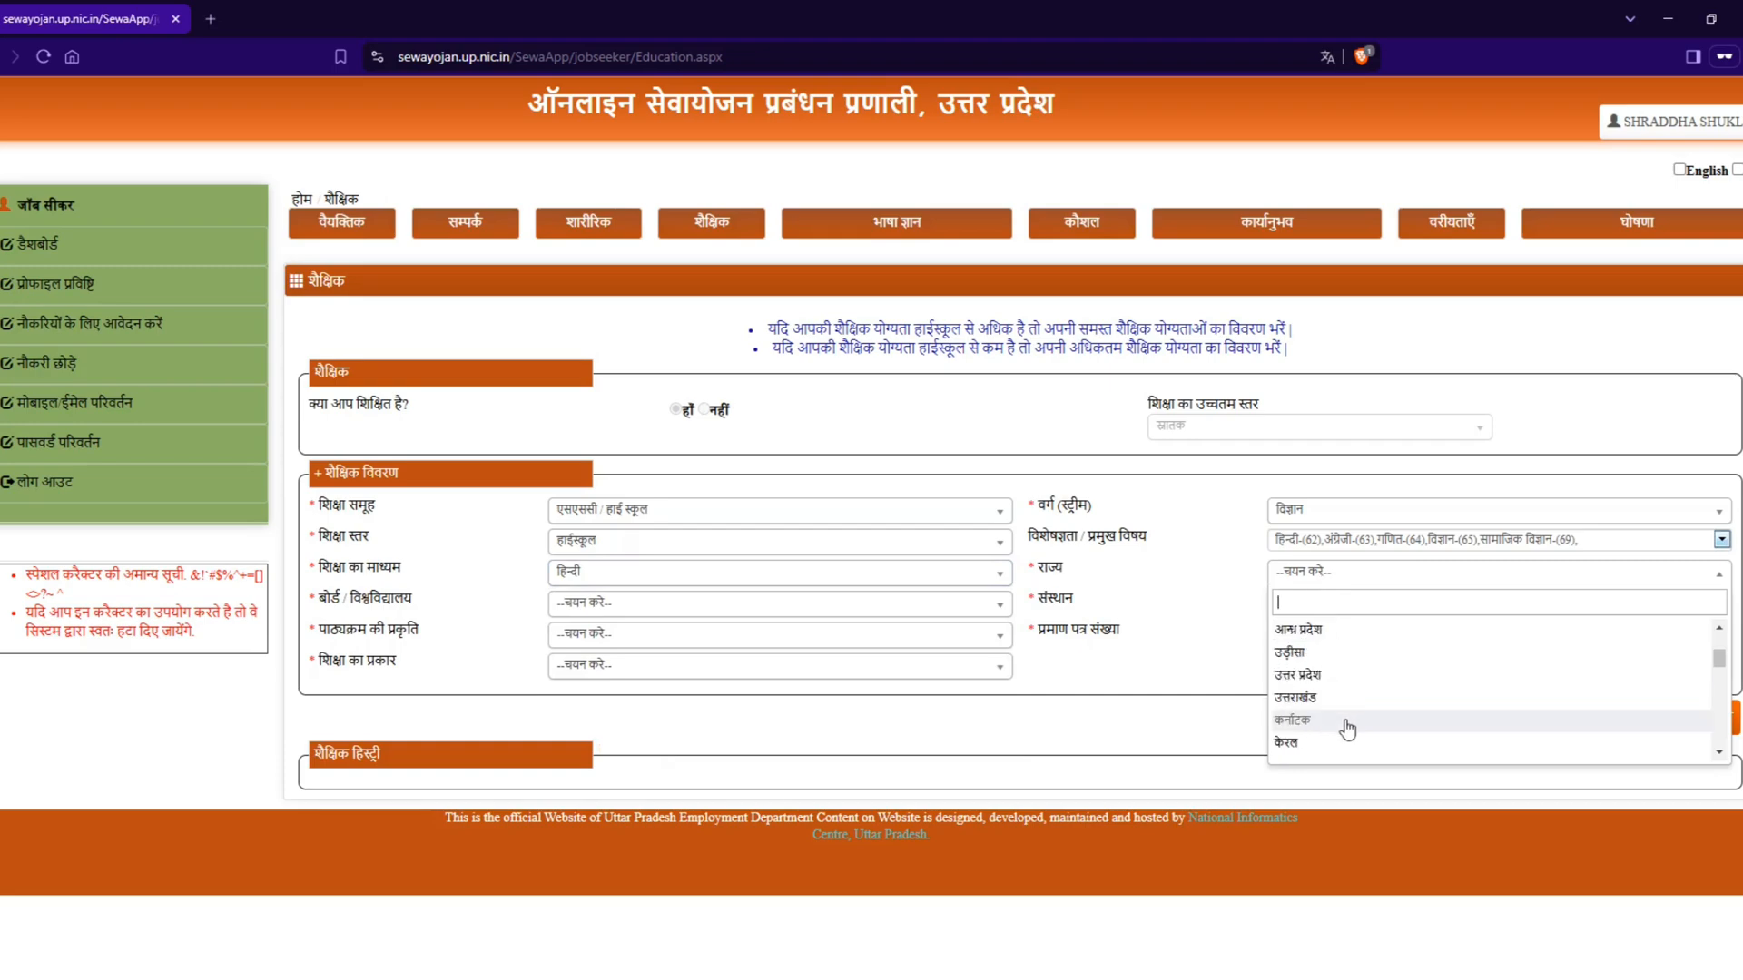
{"action": "scroll", "coordinate": [1336, 694], "scroll_direction": "up", "scroll_amount": 1}
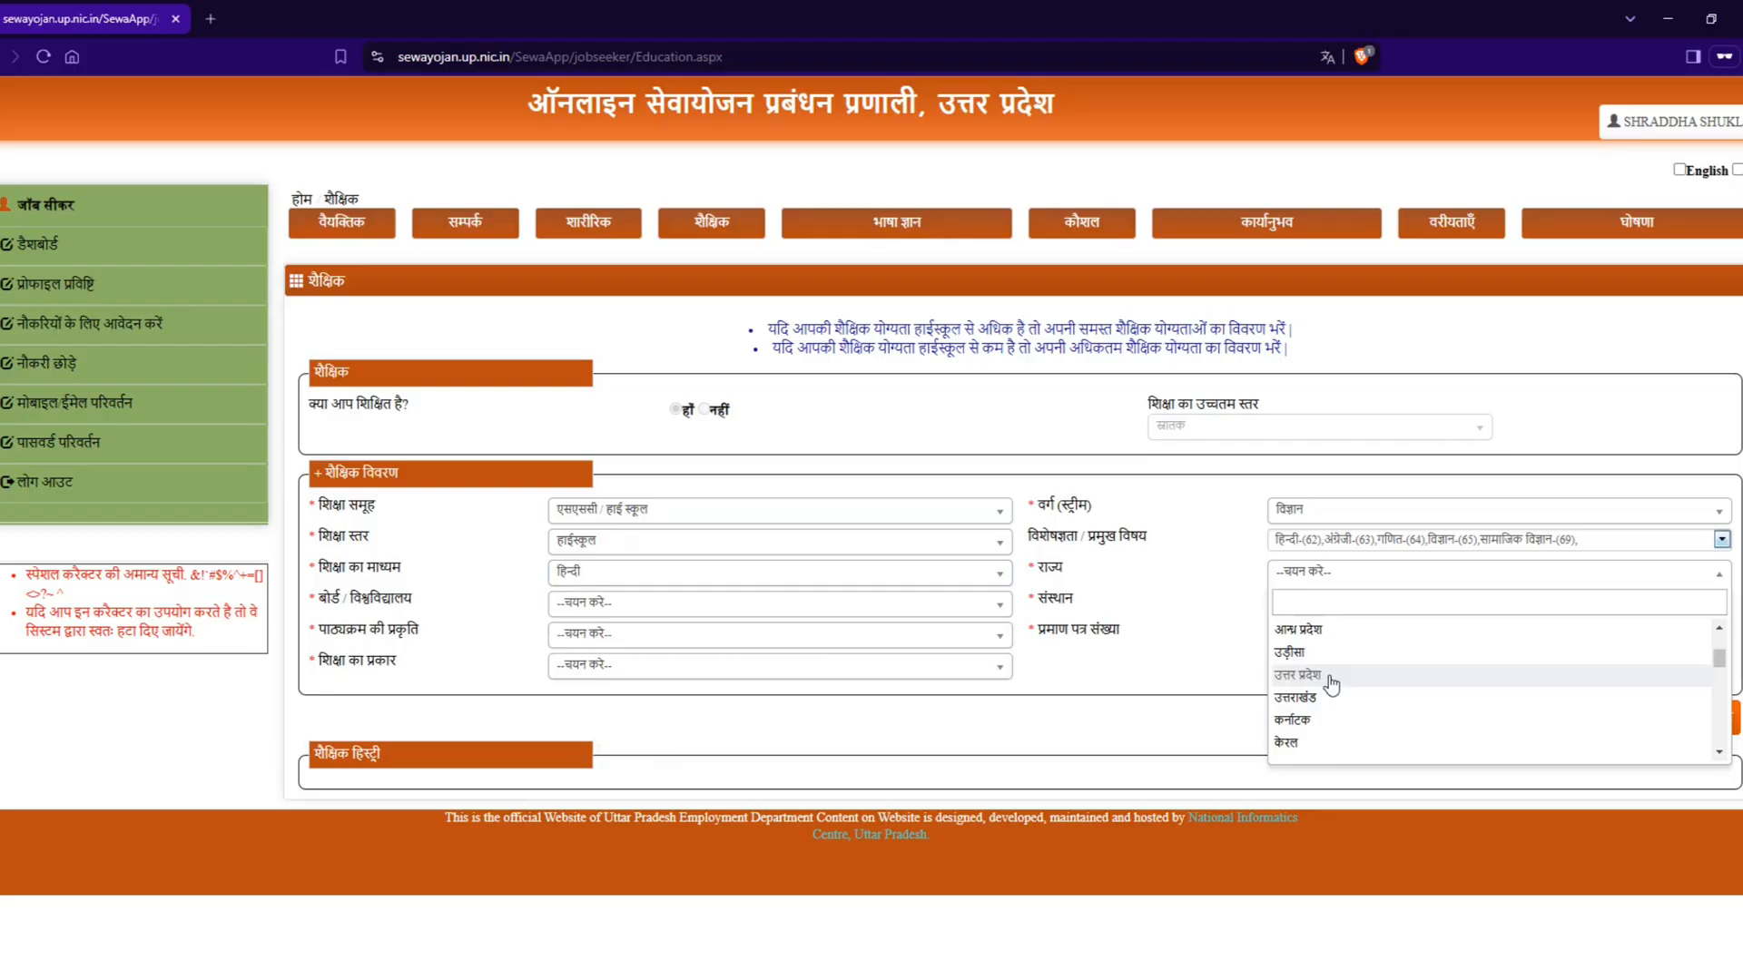
{"action": "left_click", "coordinate": [1328, 679]}
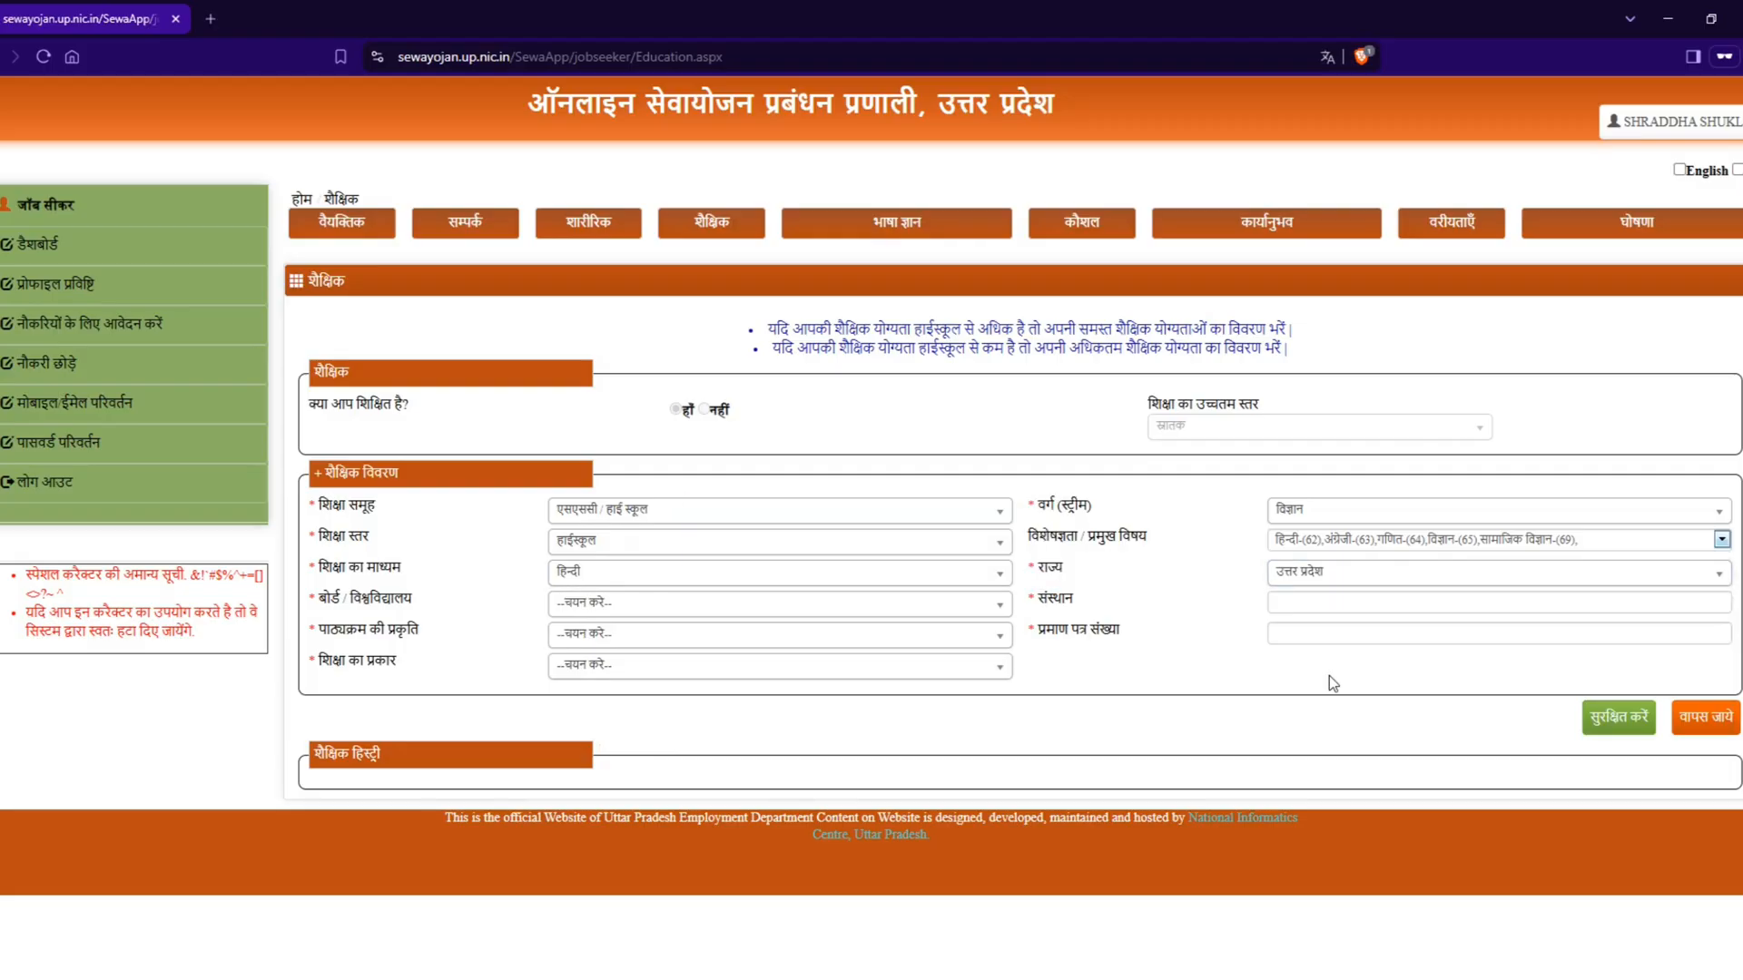
Step: Set the board/university (बोर्ड / विश्वविद्यालय) of the high school qualification to अन्य
{"action": "left_click", "coordinate": [604, 606]}
{"action": "scroll", "coordinate": [658, 726], "scroll_direction": "down", "scroll_amount": 10}
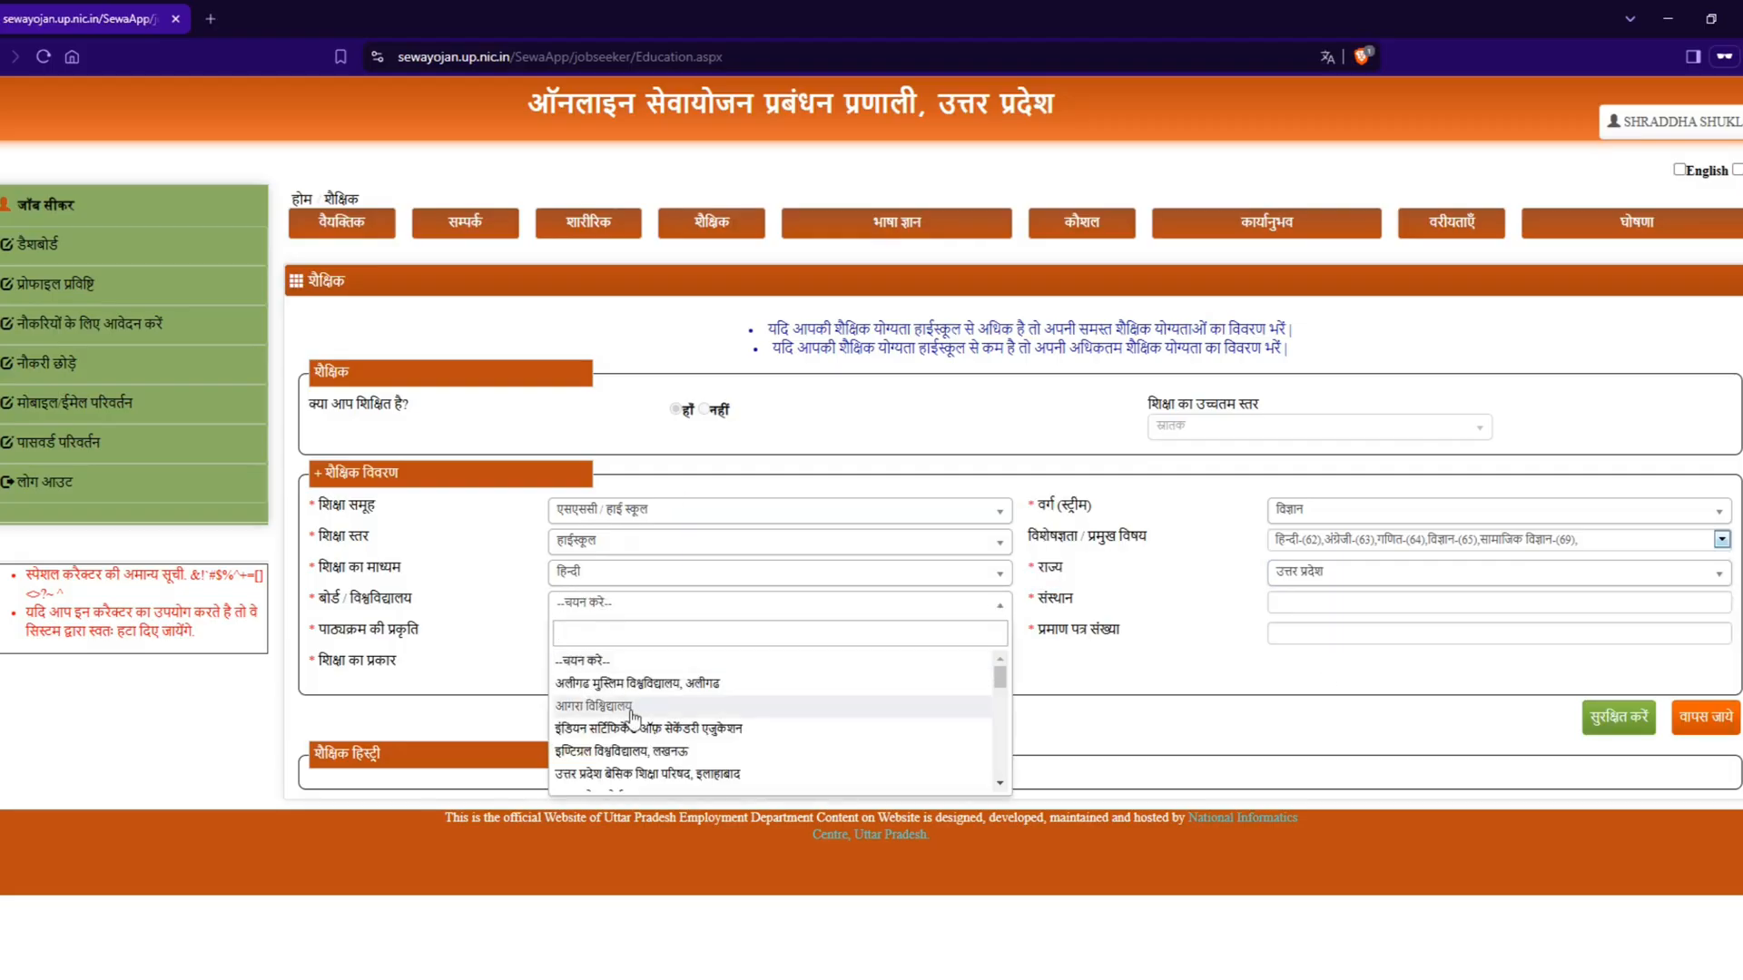
{"action": "scroll", "coordinate": [658, 763], "scroll_direction": "up", "scroll_amount": 10}
{"action": "scroll", "coordinate": [667, 726], "scroll_direction": "down", "scroll_amount": 10}
{"action": "left_click", "coordinate": [640, 778]}
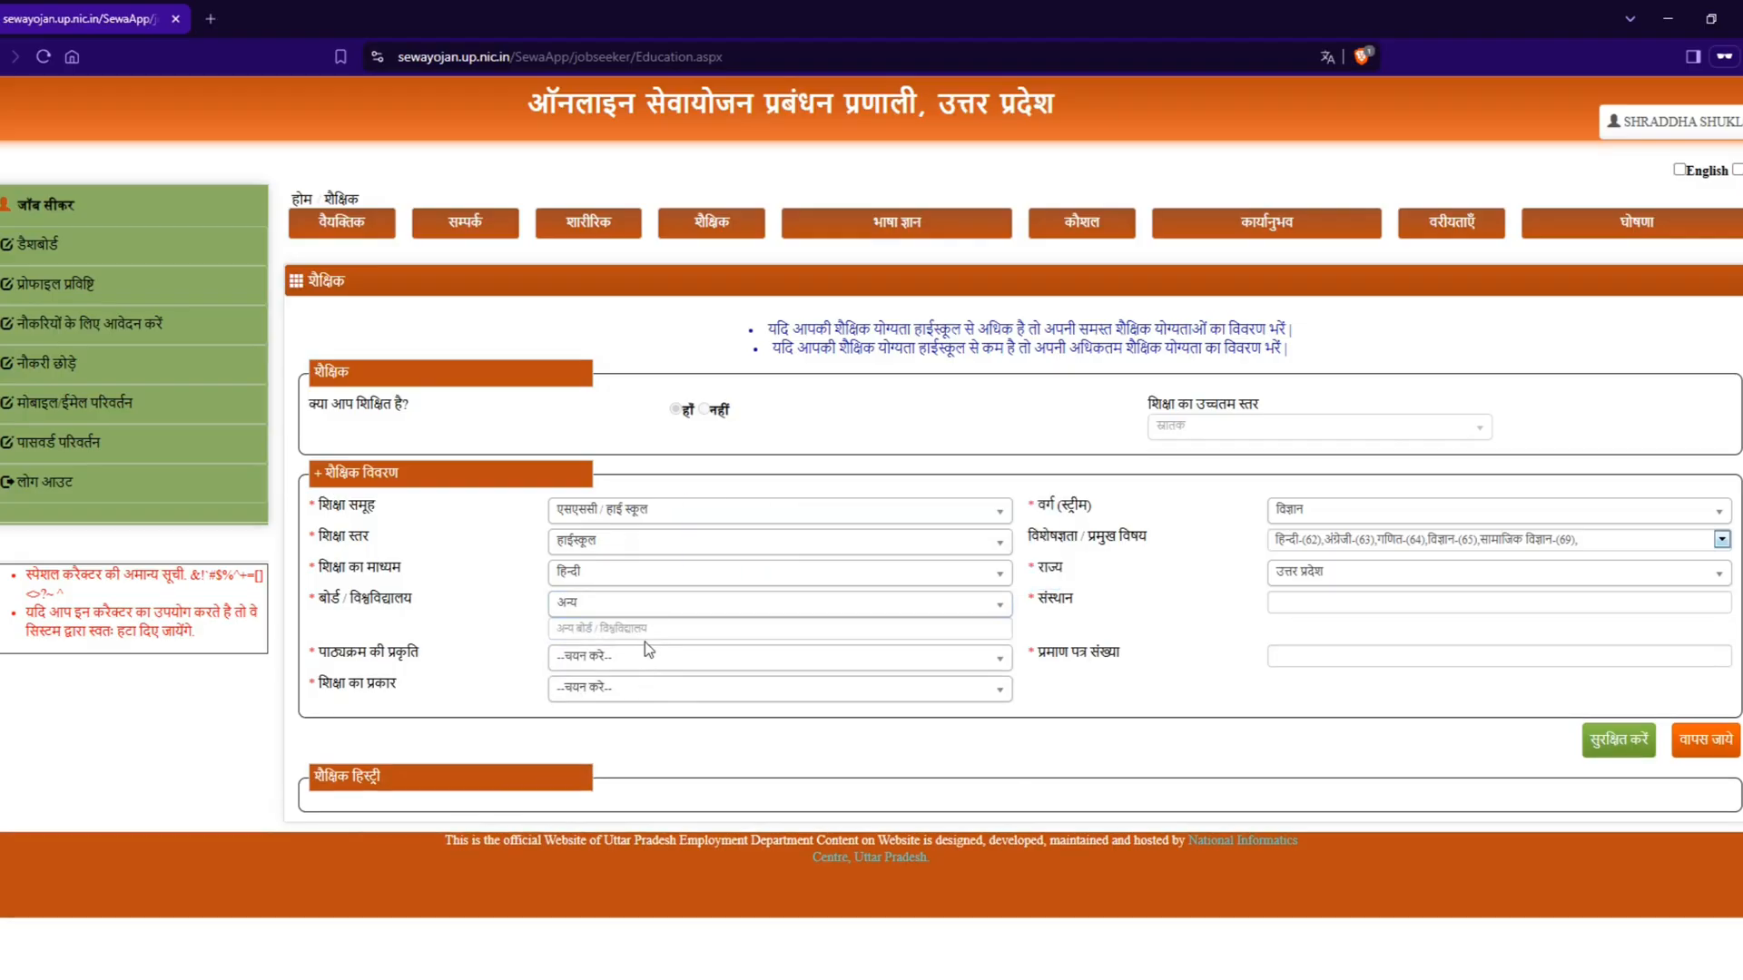
Step: Enter "up board" as the name of the other board/university (अन्य बोर्ड / विश्वविद्यालय)
{"action": "left_click", "coordinate": [646, 631]}
{"action": "type", "text": "cbse"}
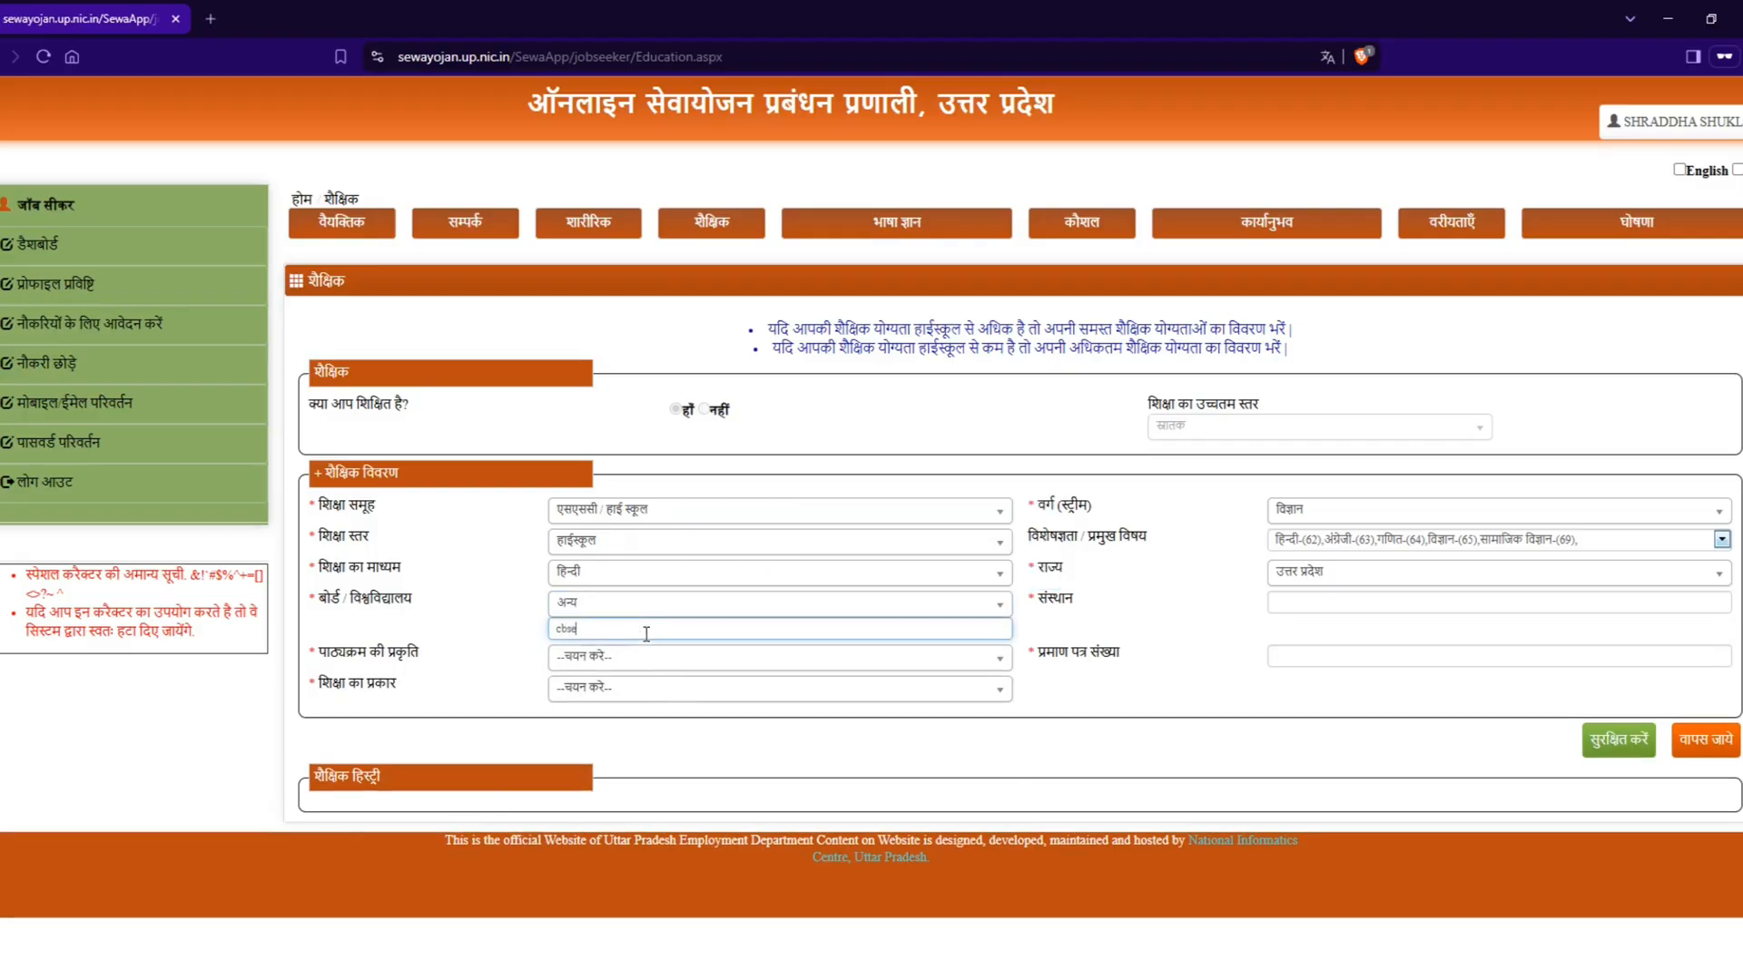
{"action": "type", "text": " boa"}
{"action": "key", "text": "ctrl+a"}
{"action": "type", "text": "प्र board"}
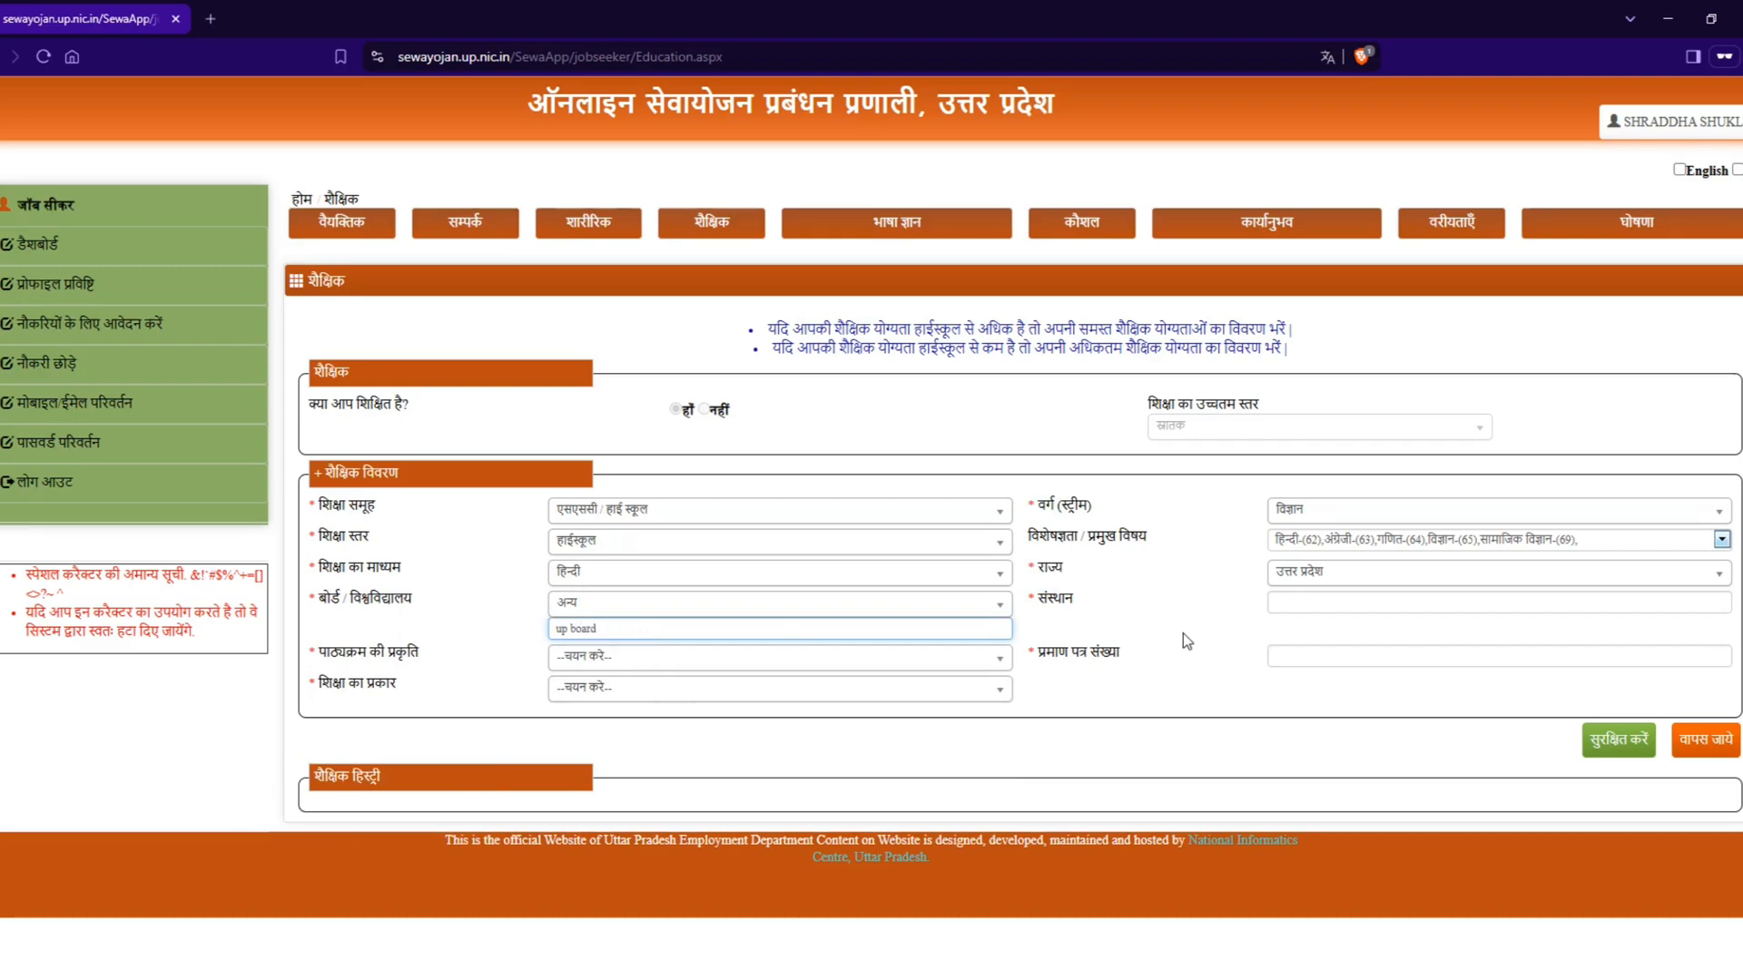
Step: Enter "national college mainpuri" as the institution (संस्थान) and set the course nature (पाठ्यक्रम की प्रकृति) to फुल टाइम
{"action": "left_click", "coordinate": [1314, 611]}
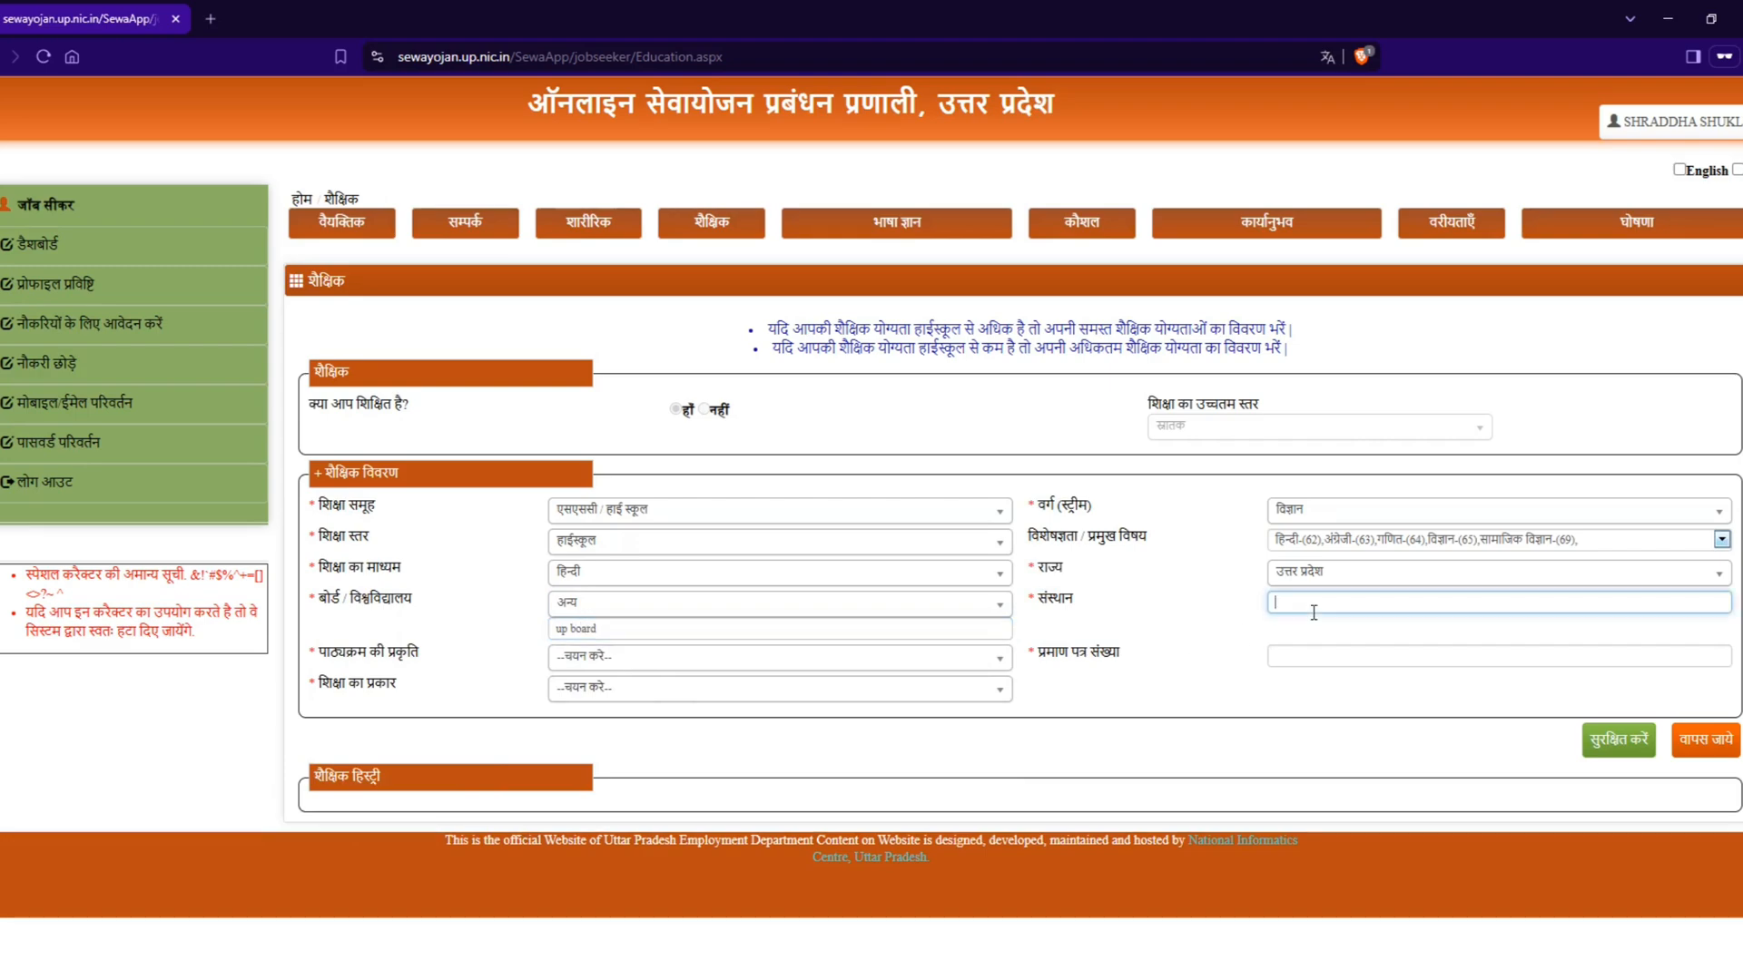
{"action": "type", "text": "national college mainpuri"}
{"action": "key", "text": "Tab"}
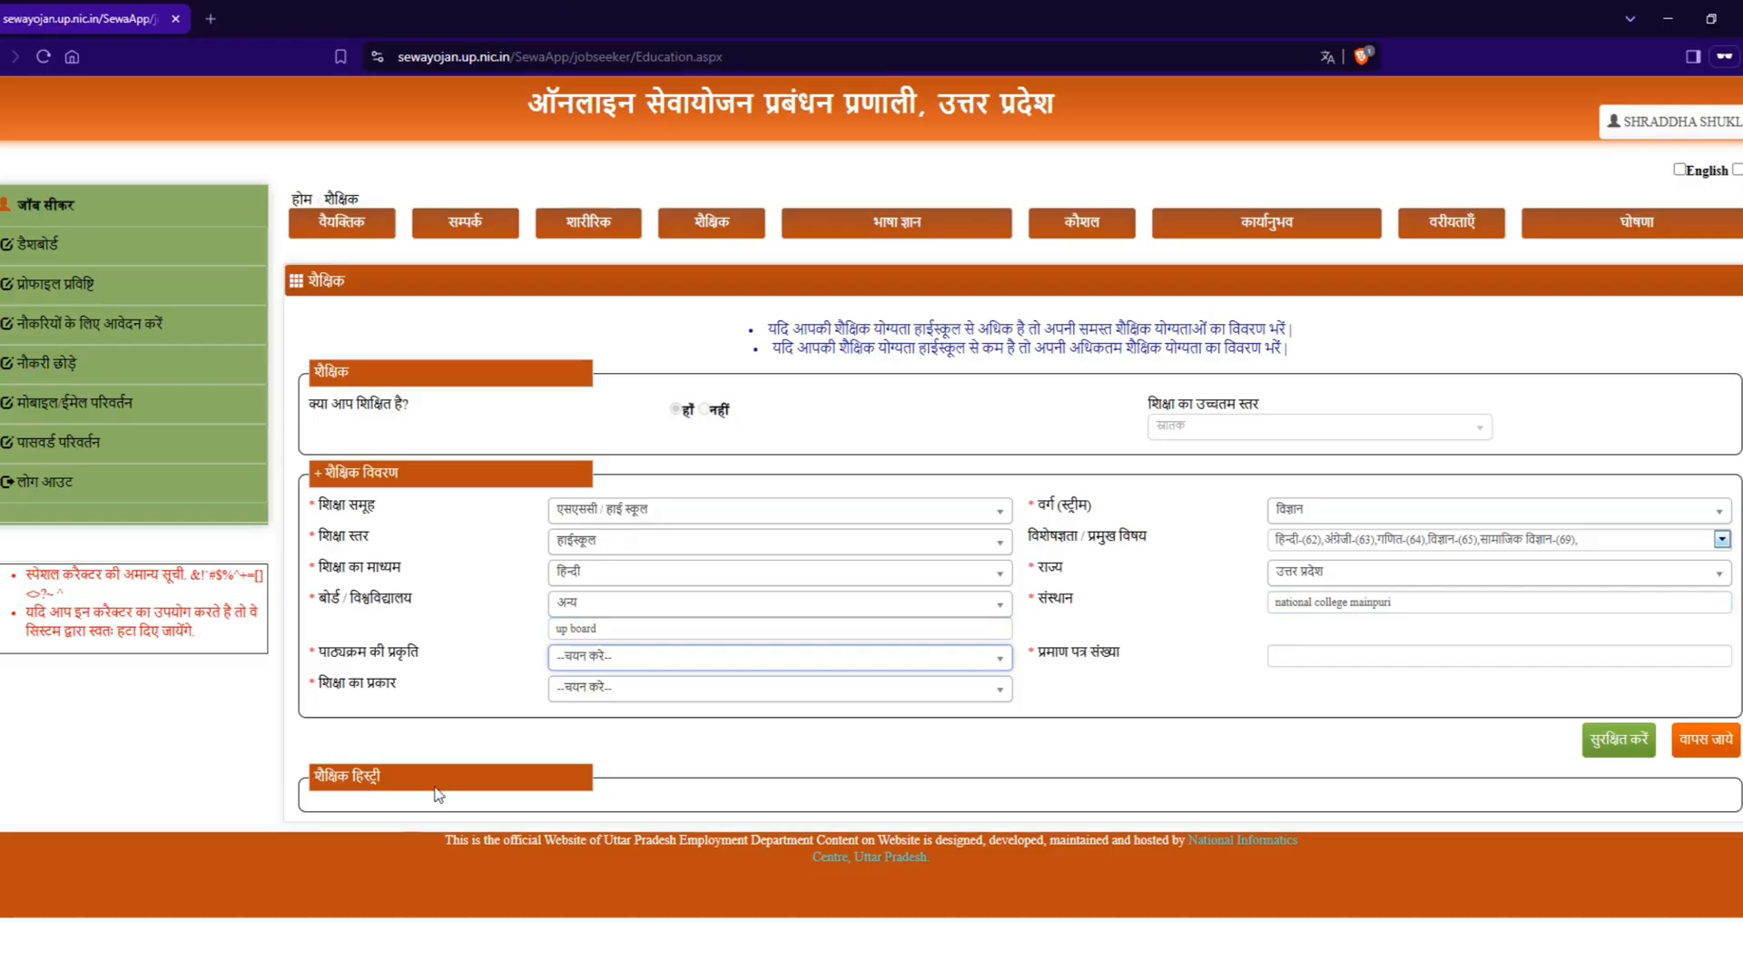
{"action": "left_click", "coordinate": [608, 665]}
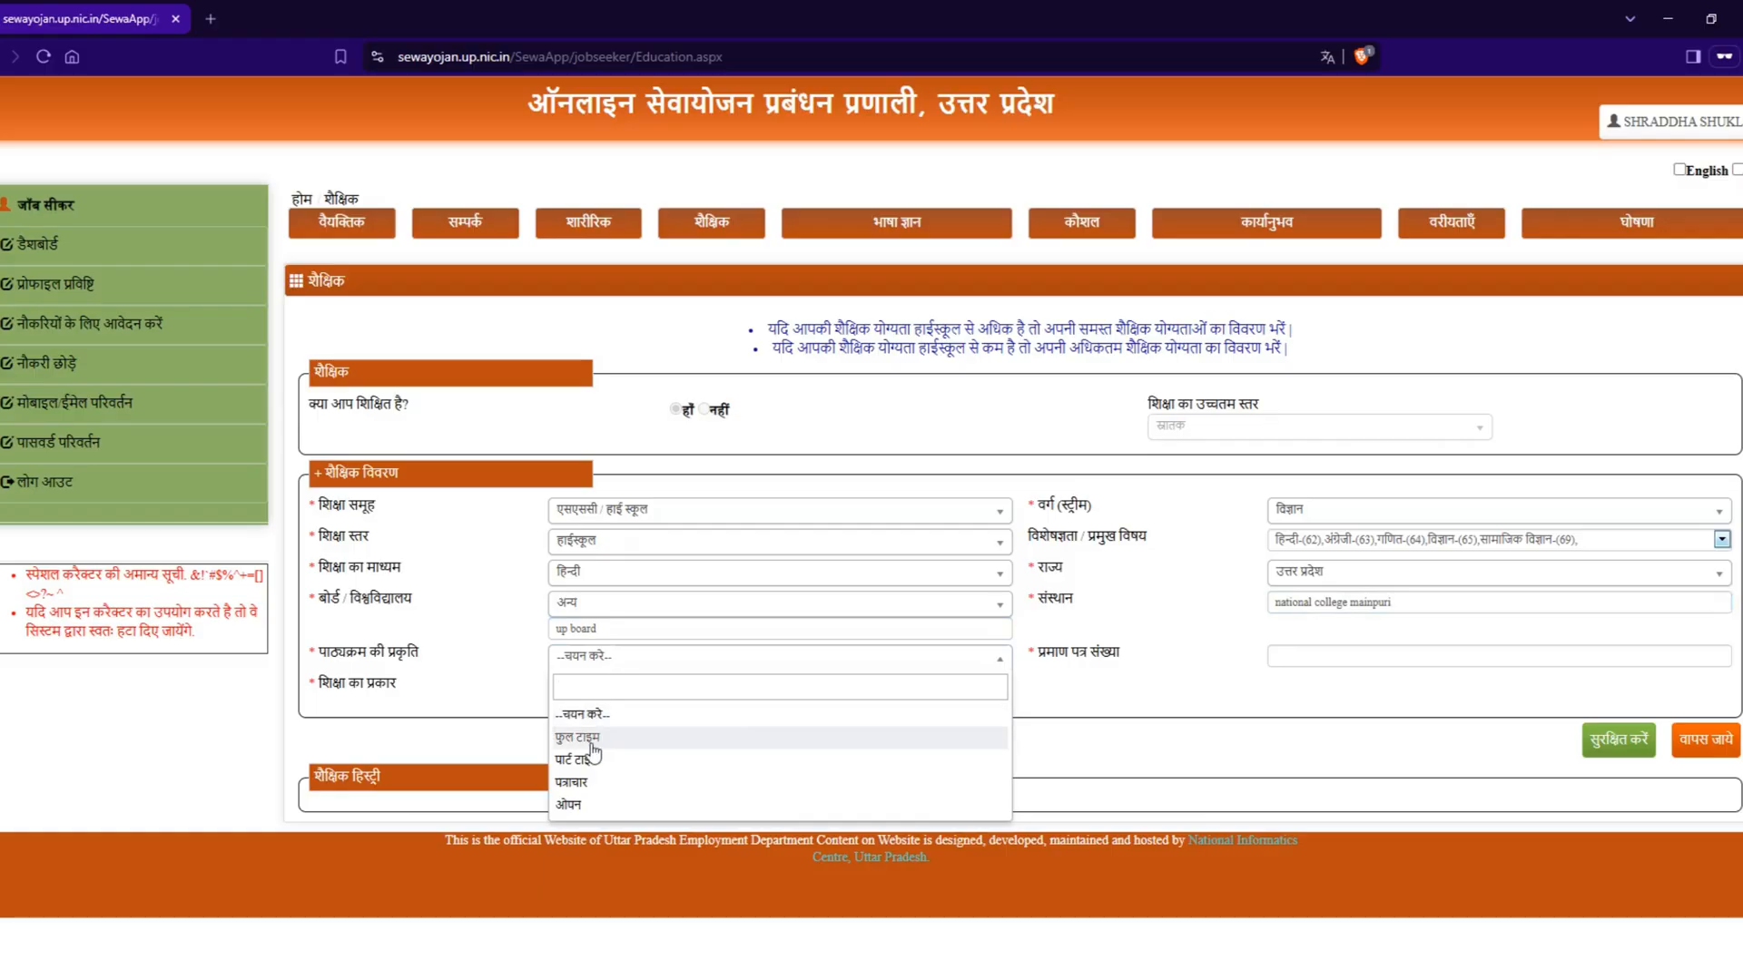
{"action": "left_click", "coordinate": [598, 738]}
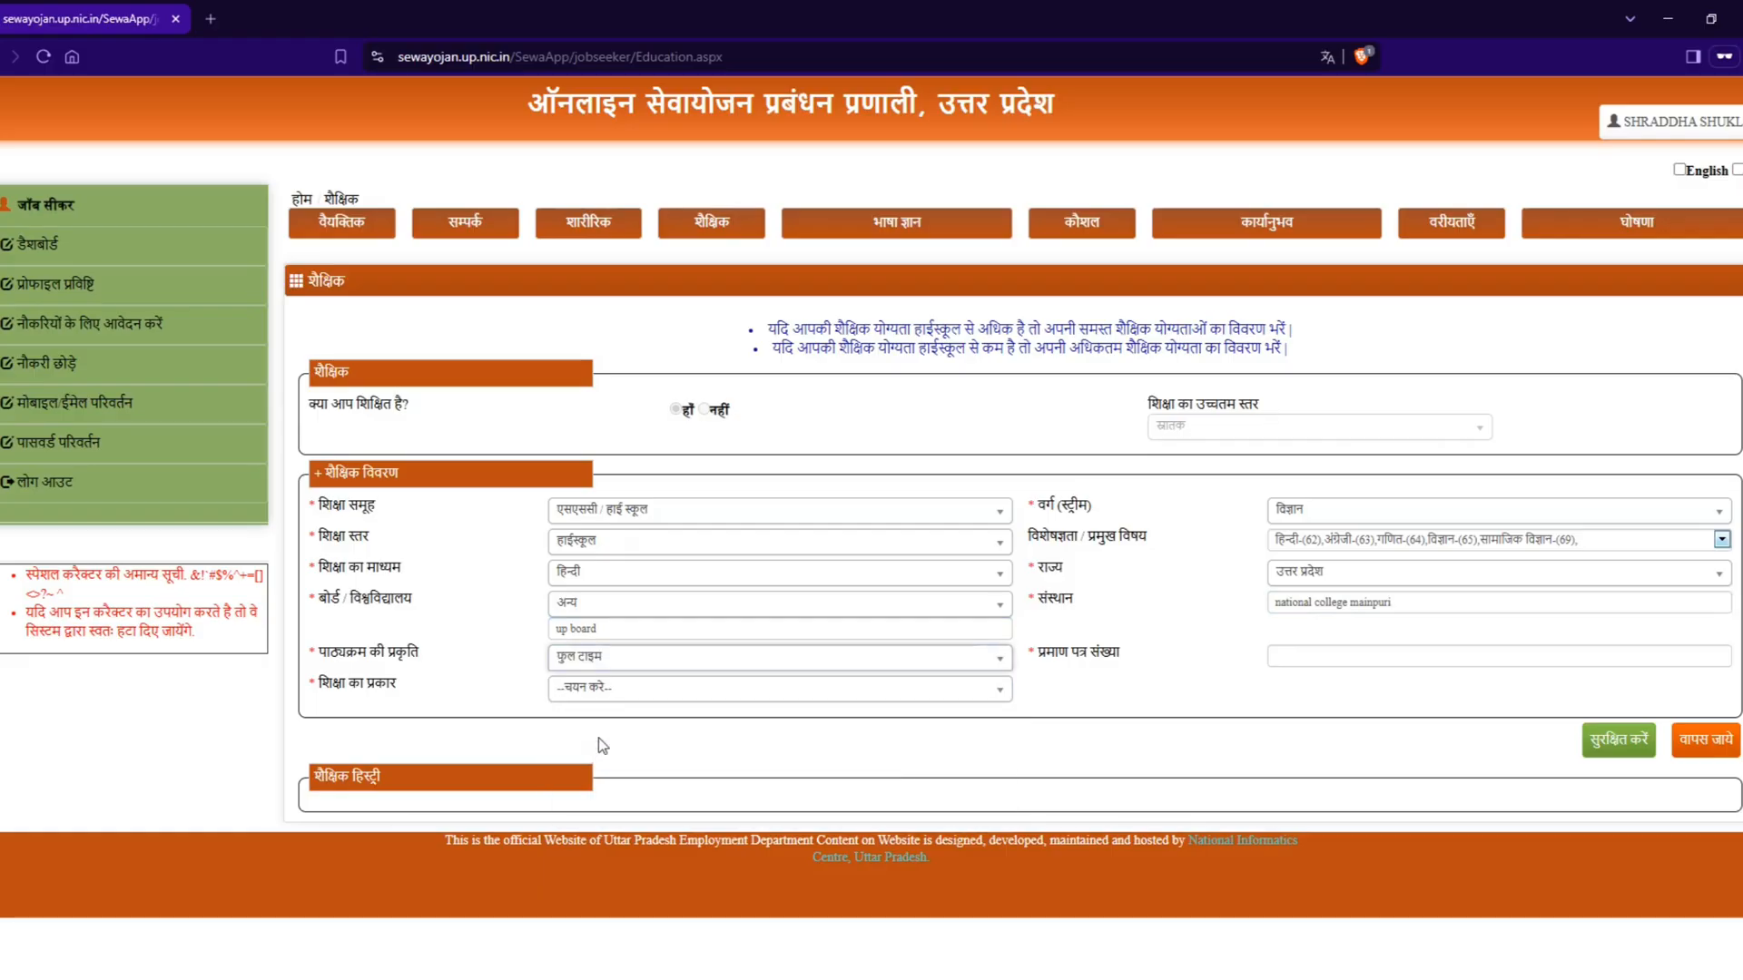
Step: Enter the certificate number (प्रमाण पत्र संख्या) of the high school qualification and set the education type (शिक्षा का प्रकार) to पूर्ण
{"action": "left_click", "coordinate": [1311, 661]}
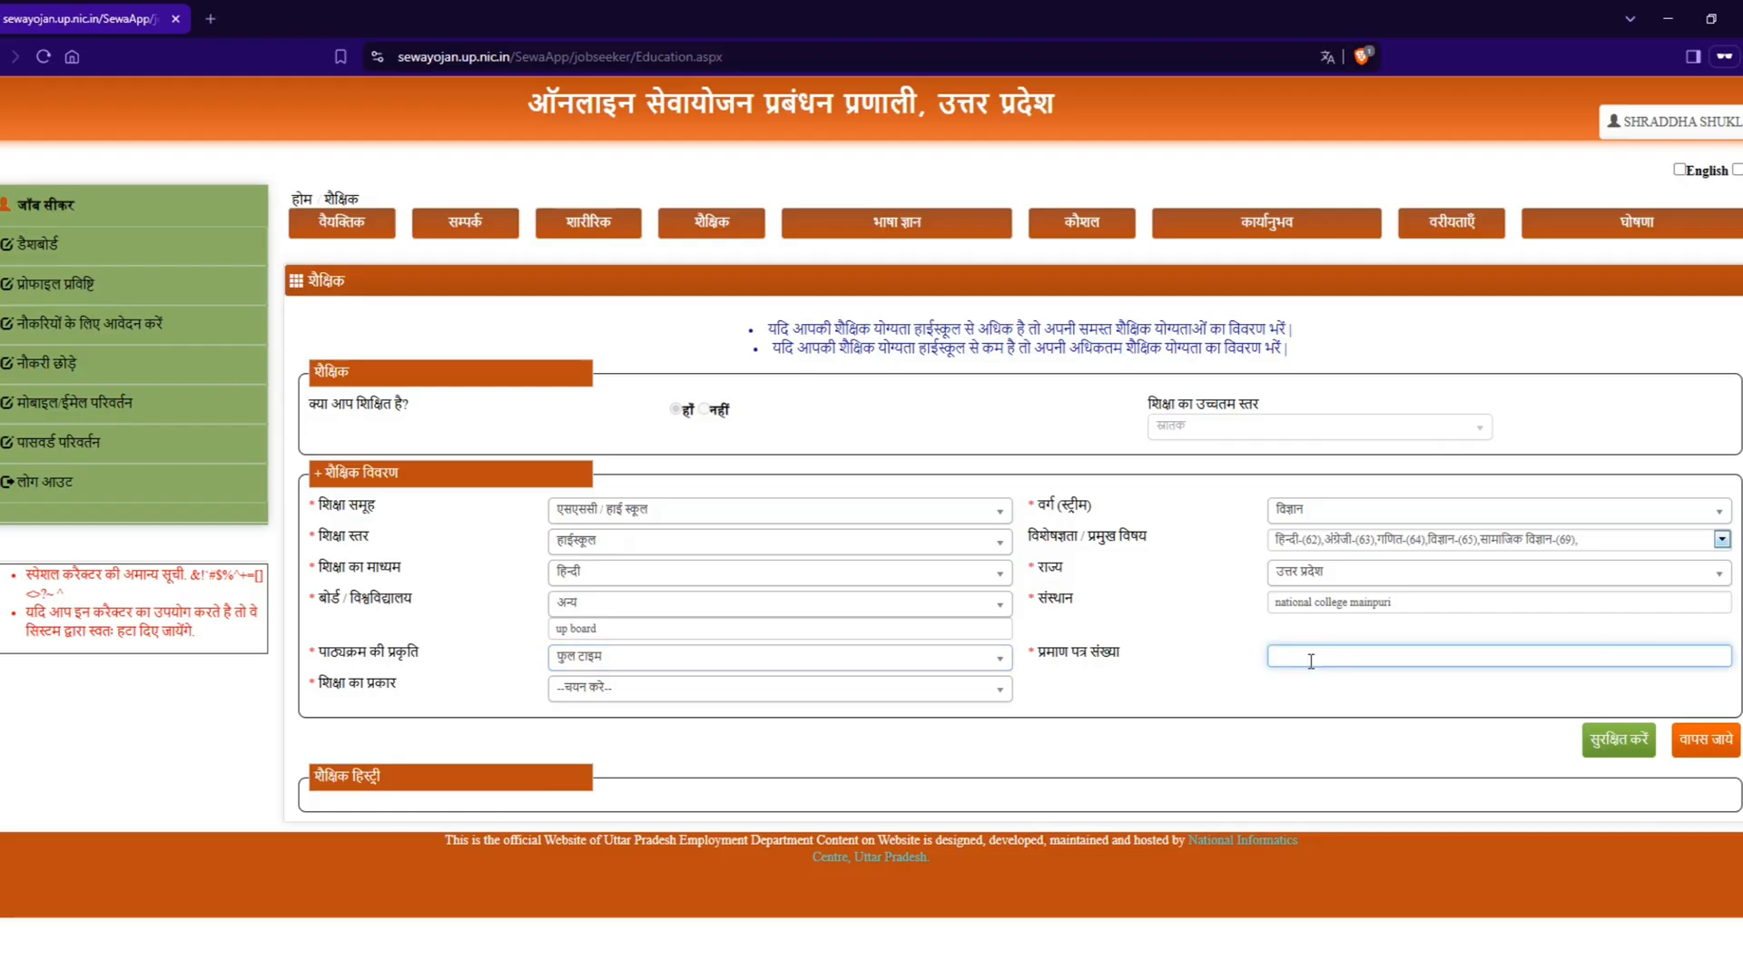
{"action": "type", "text": "123456789"}
{"action": "left_click", "coordinate": [620, 691]}
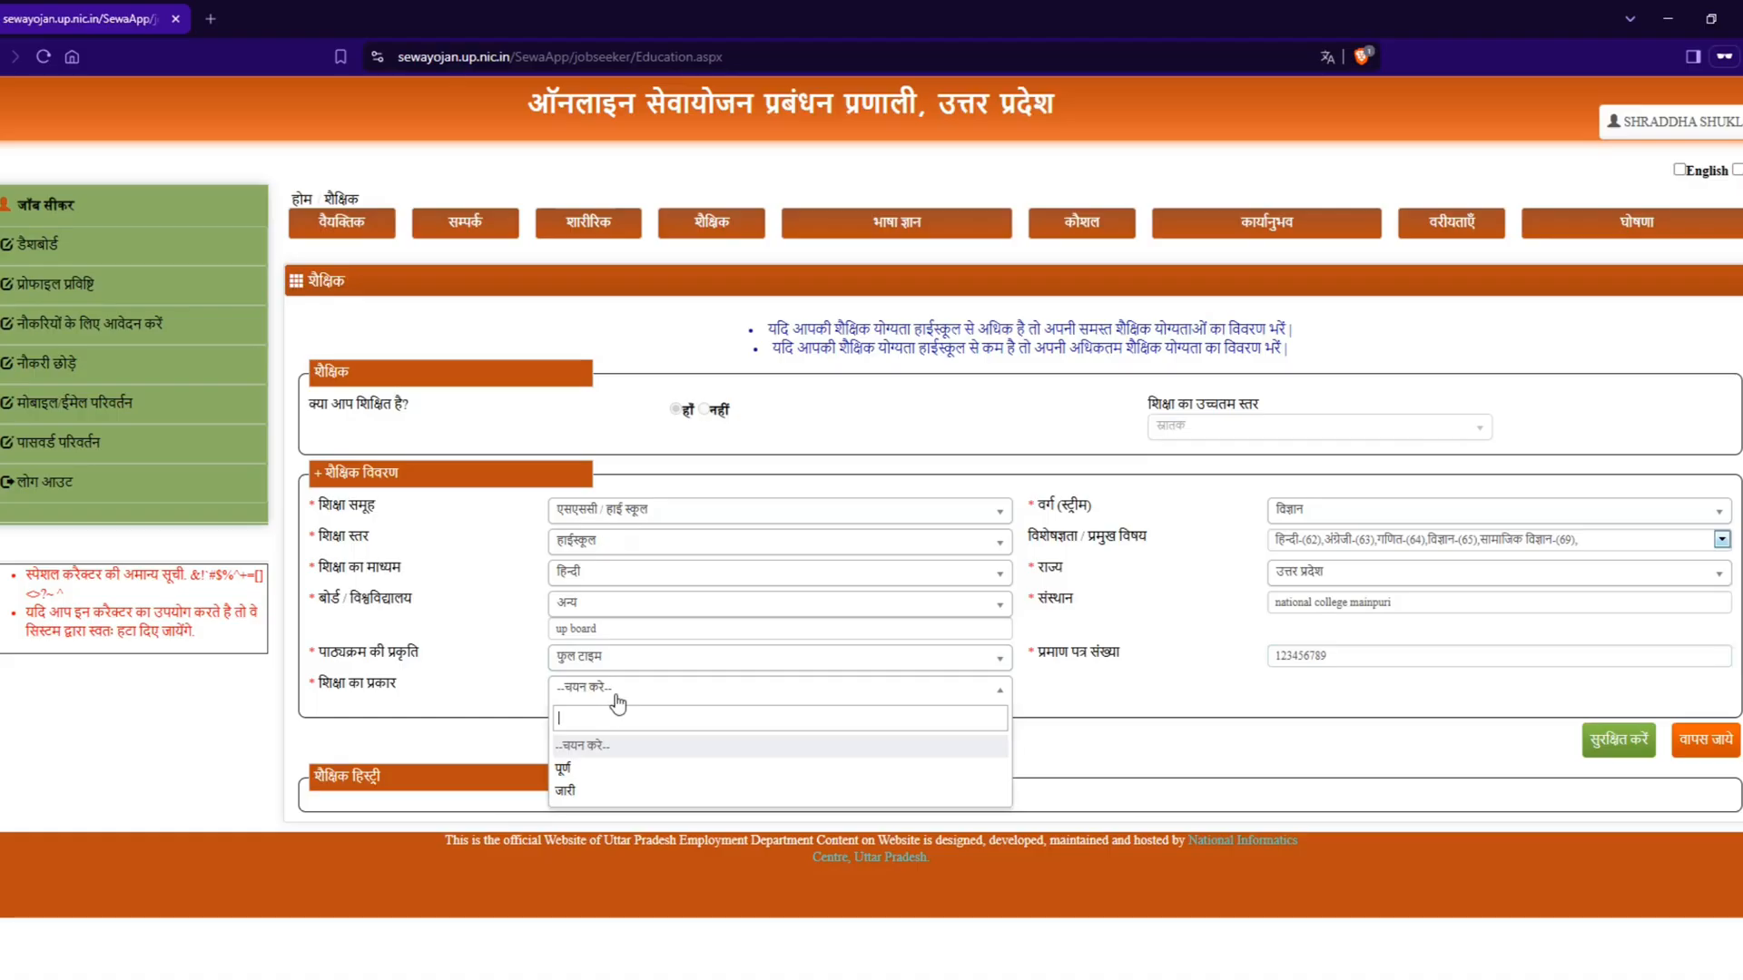
{"action": "left_click", "coordinate": [599, 772]}
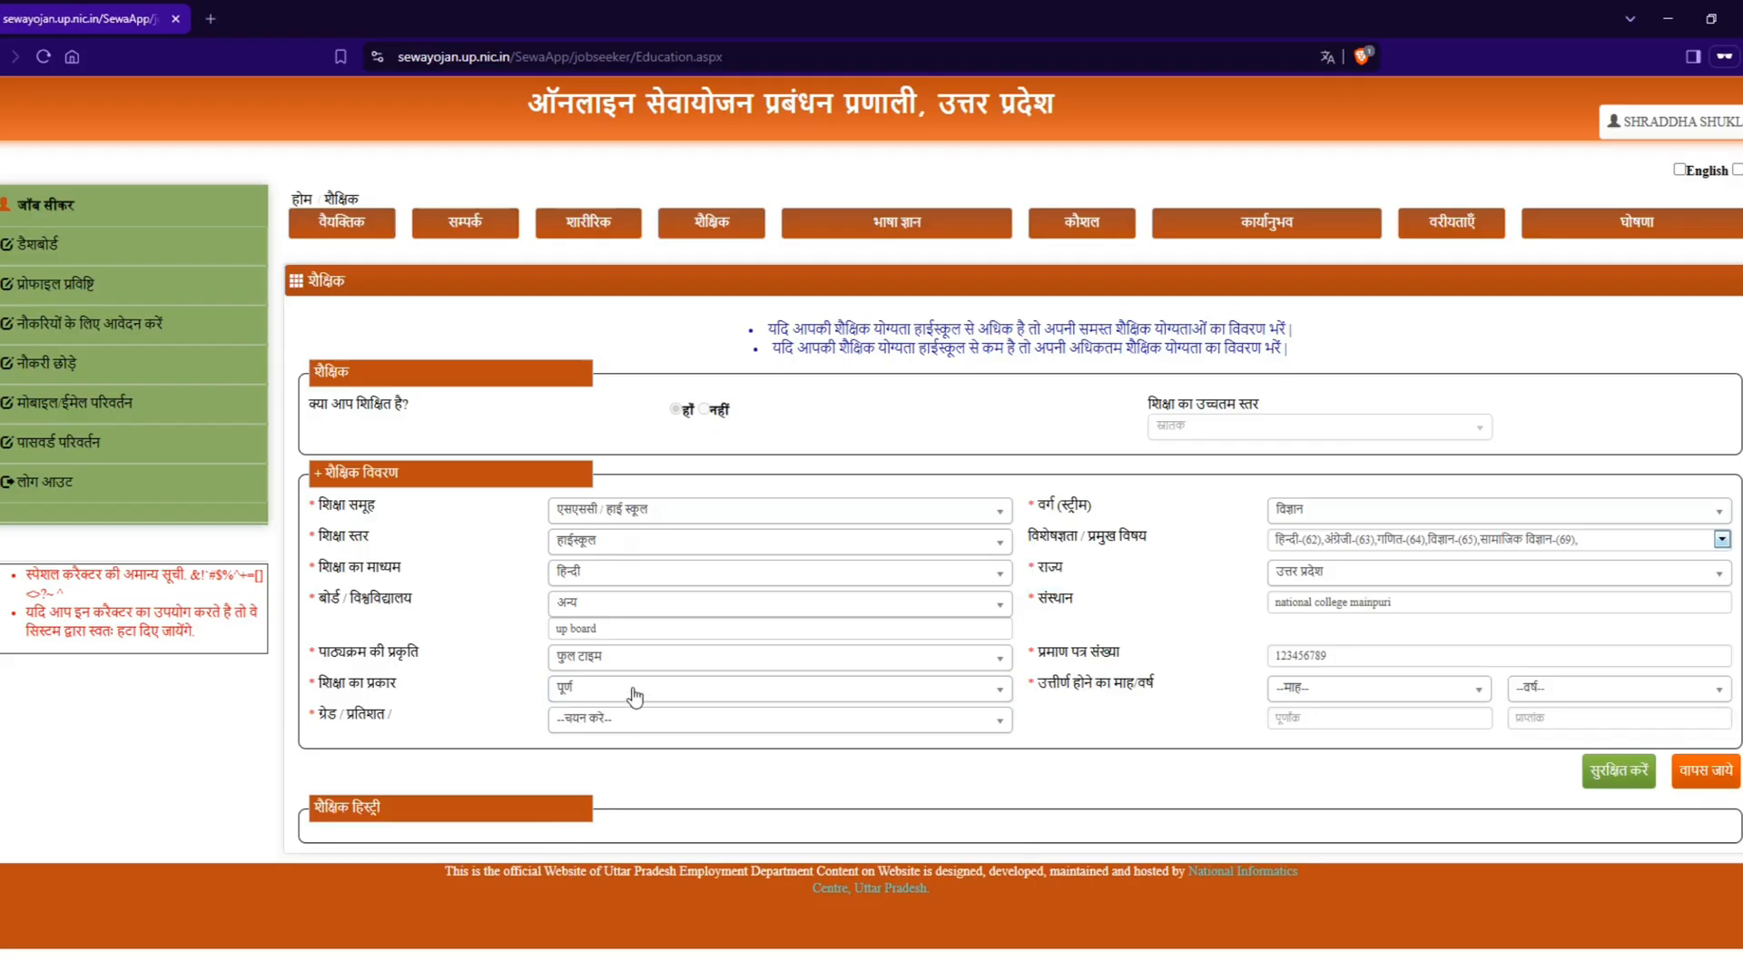
Step: Set the passing month and year (उत्तीर्ण होने का माह/वर्ष) of the high school qualification to मई 2022
{"action": "left_click", "coordinate": [1352, 699]}
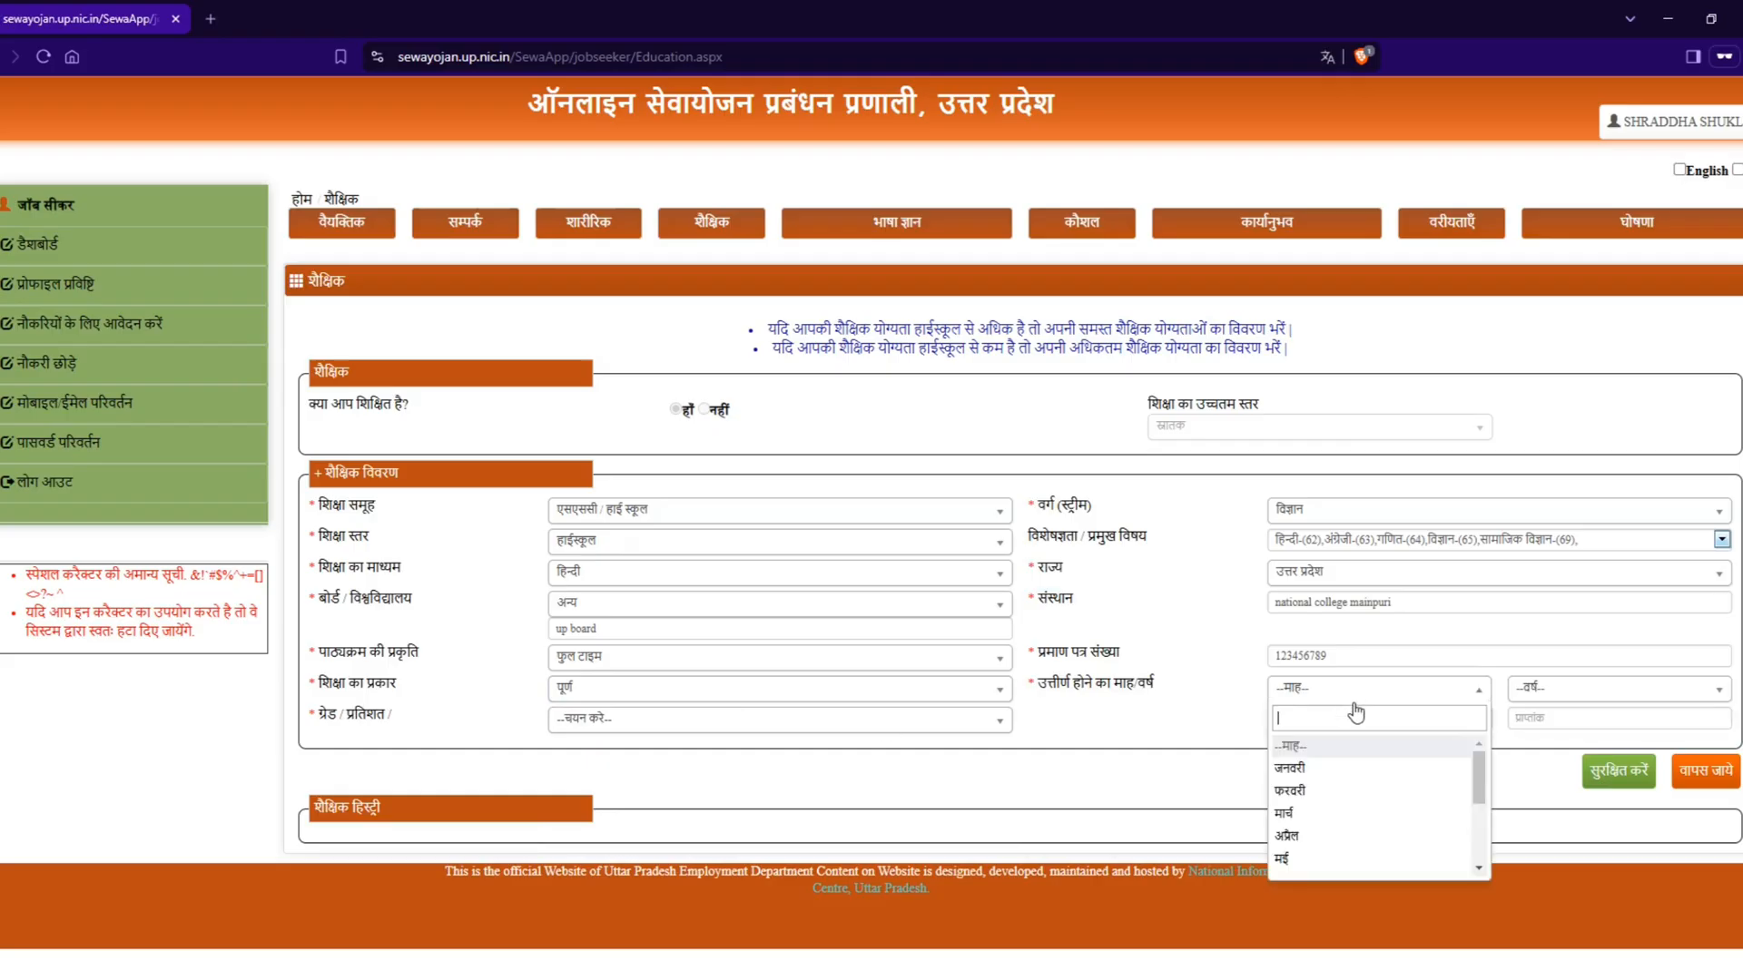
{"action": "left_click", "coordinate": [1348, 860]}
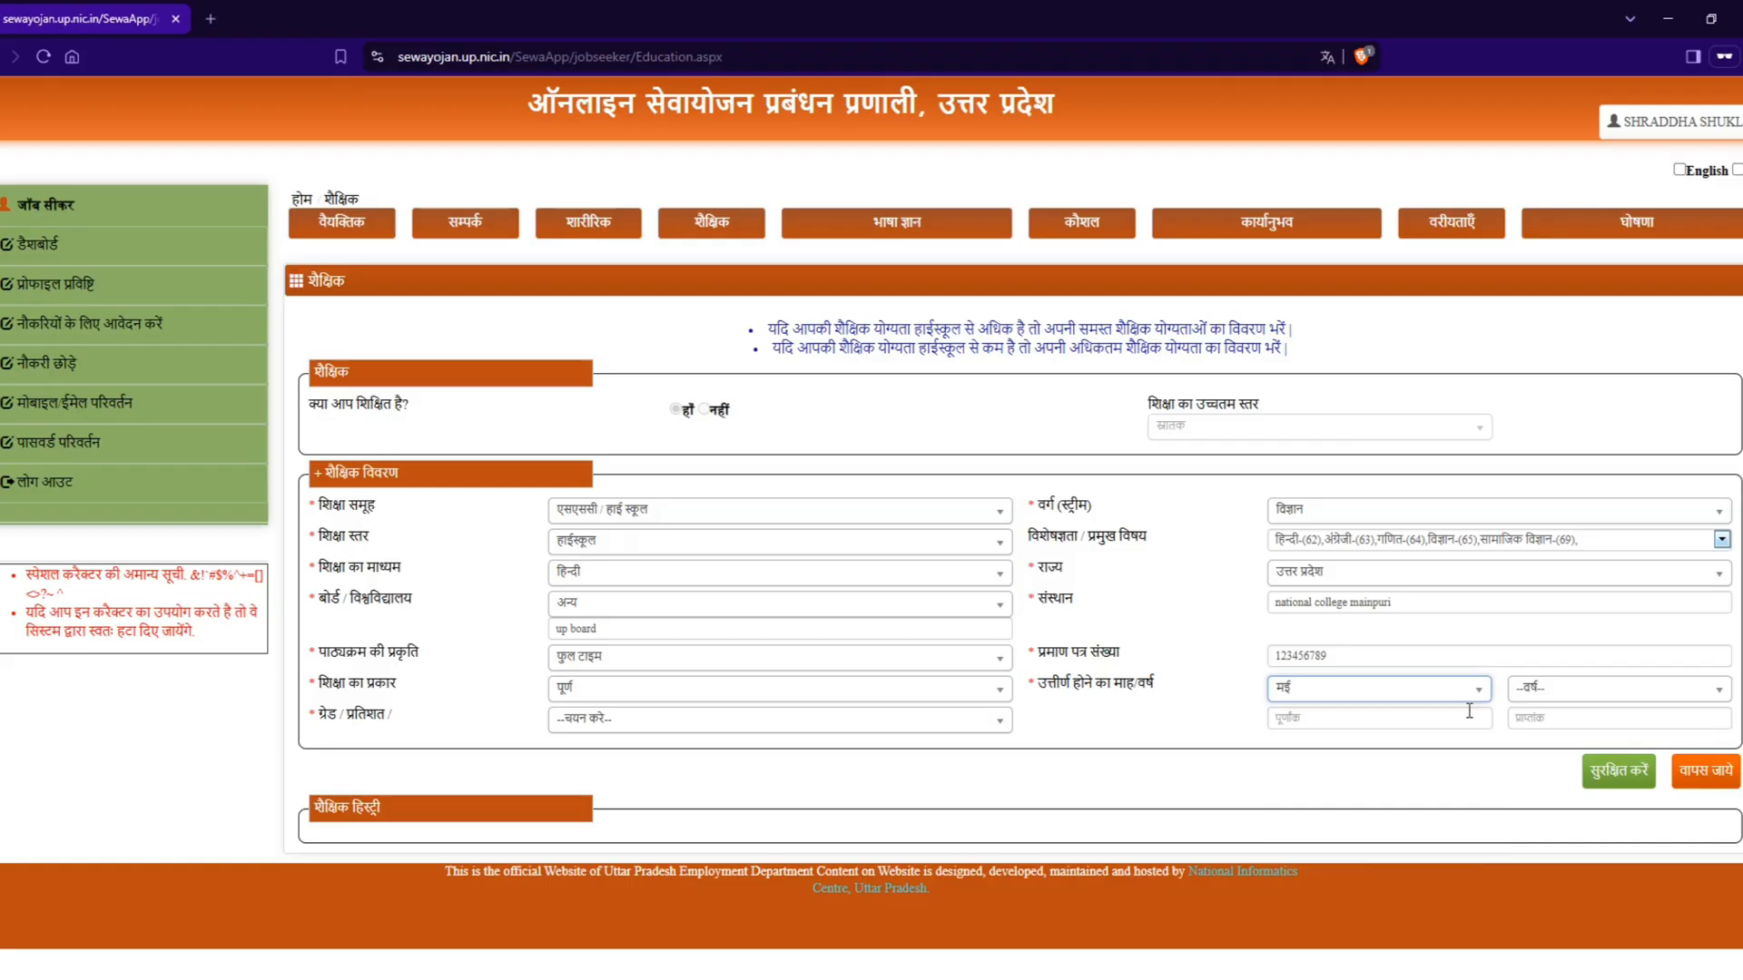
{"action": "left_click", "coordinate": [1543, 692]}
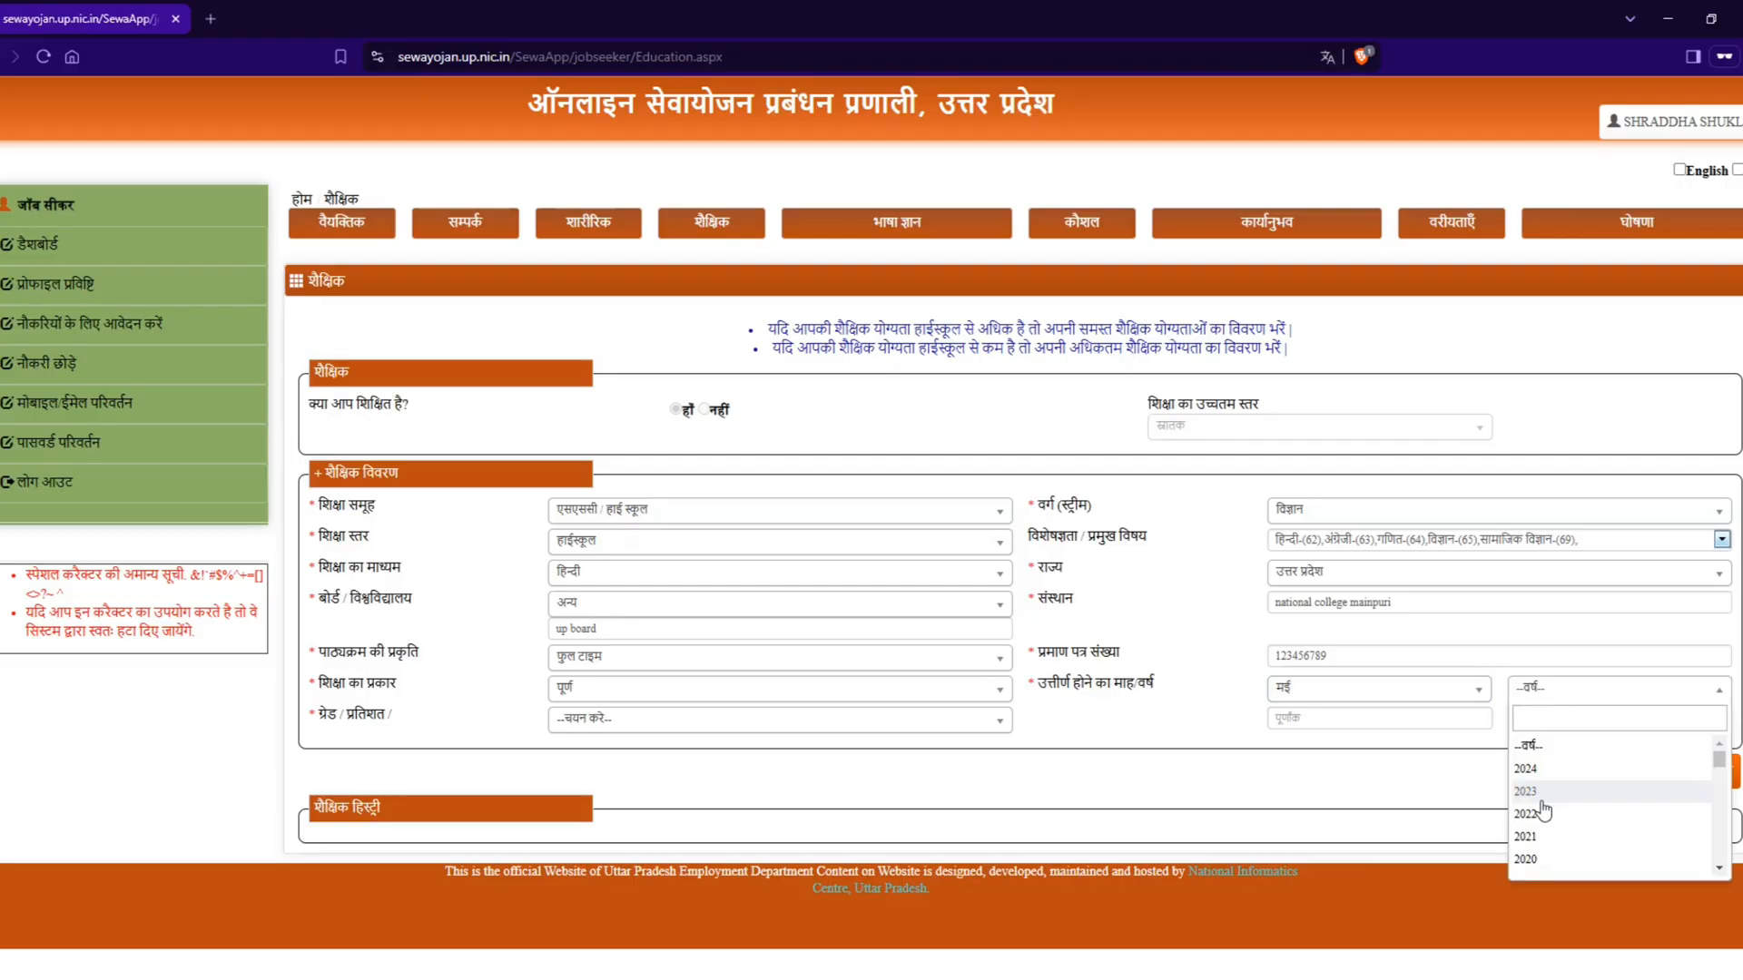
{"action": "scroll", "coordinate": [1545, 811], "scroll_direction": "down", "scroll_amount": 1}
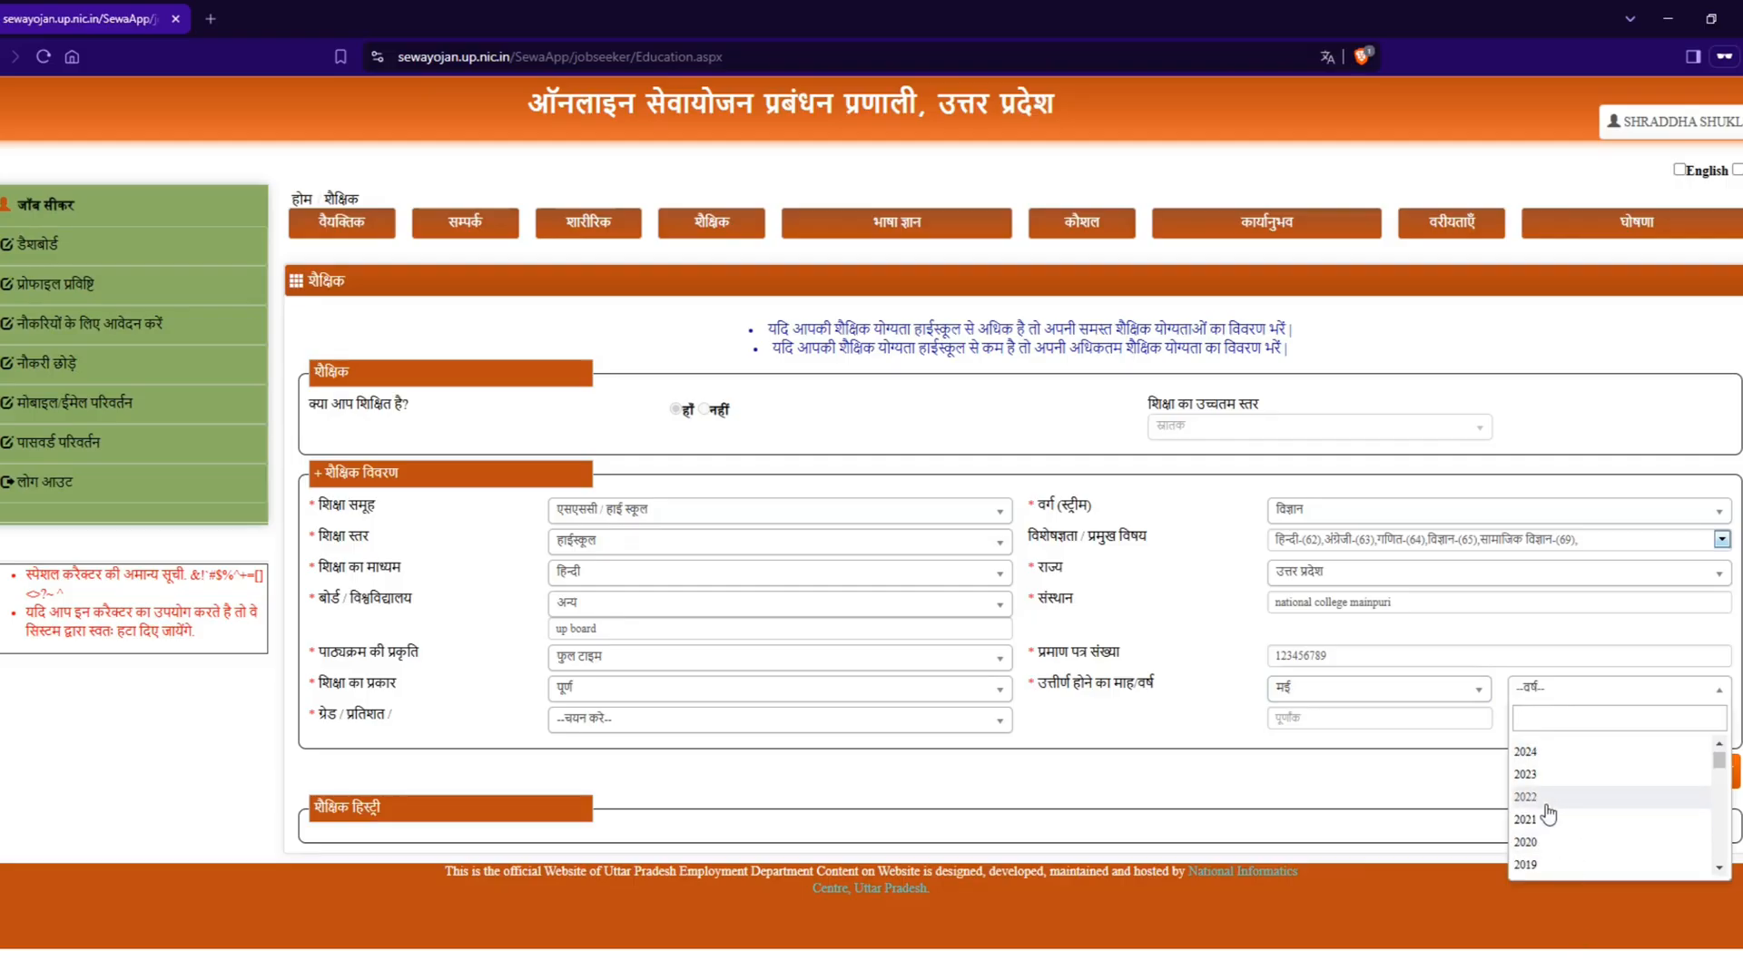
{"action": "left_click", "coordinate": [1543, 799]}
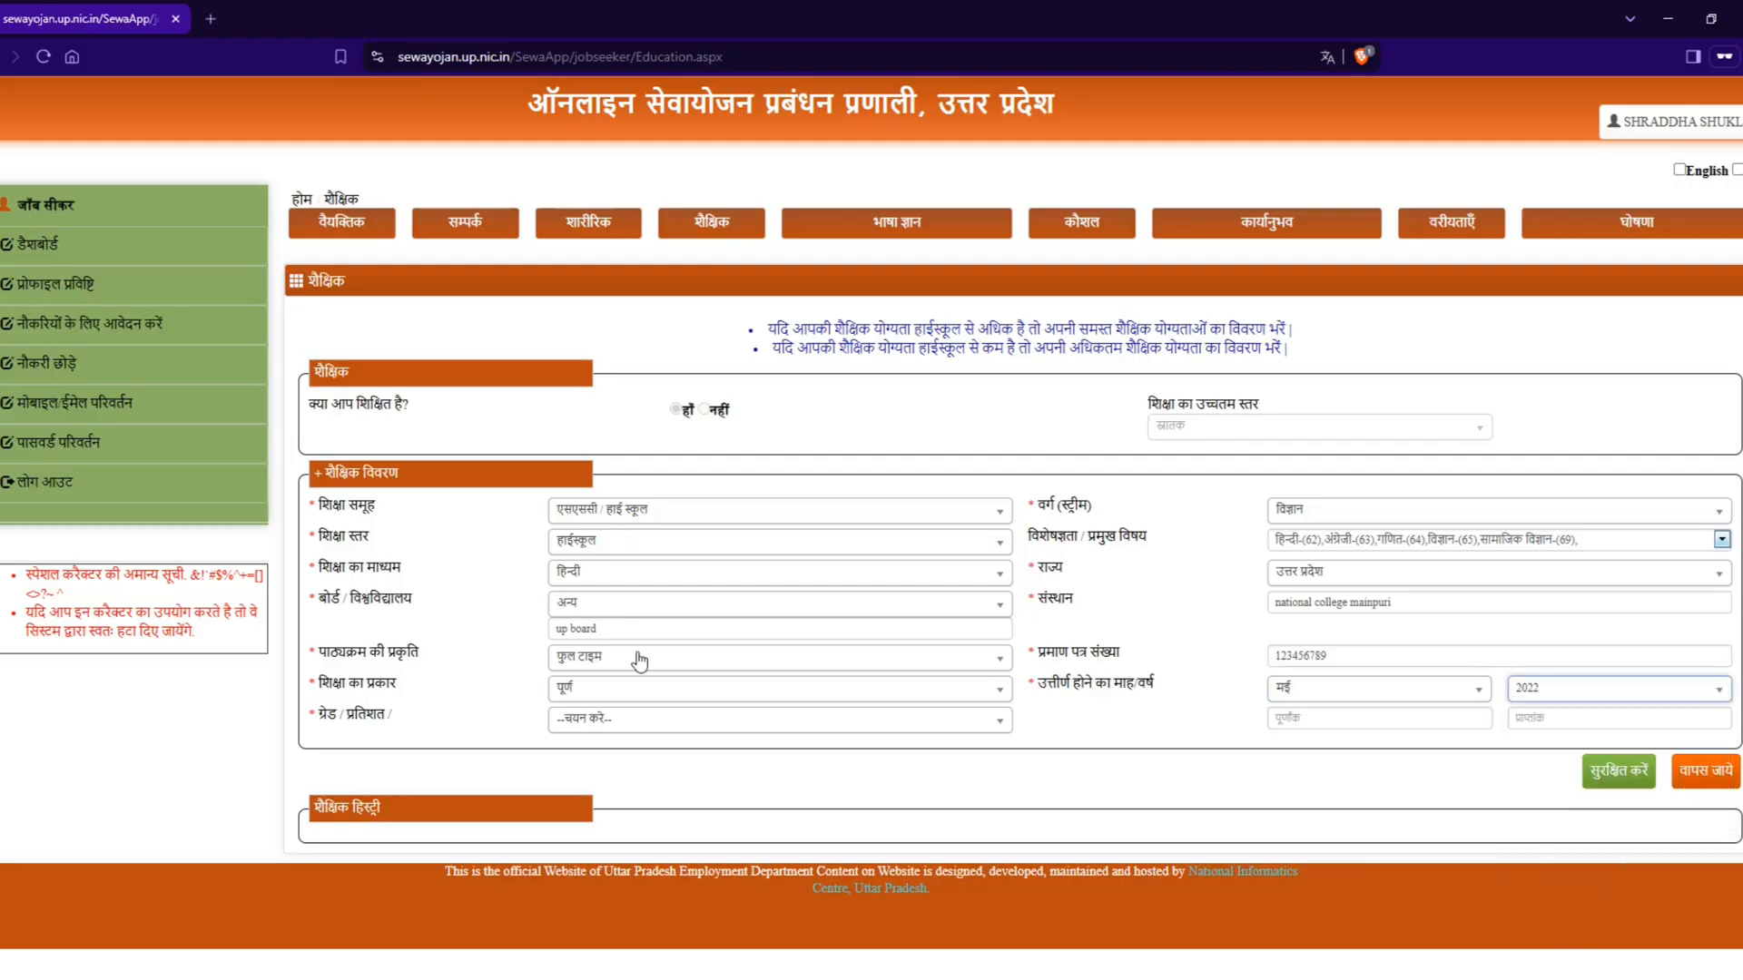
Step: Record the high school result as प्रतिशत with 600 total marks (पूर्णांक) and 256 obtained marks (प्राप्तांक), and save the qualification
{"action": "left_click", "coordinate": [635, 731]}
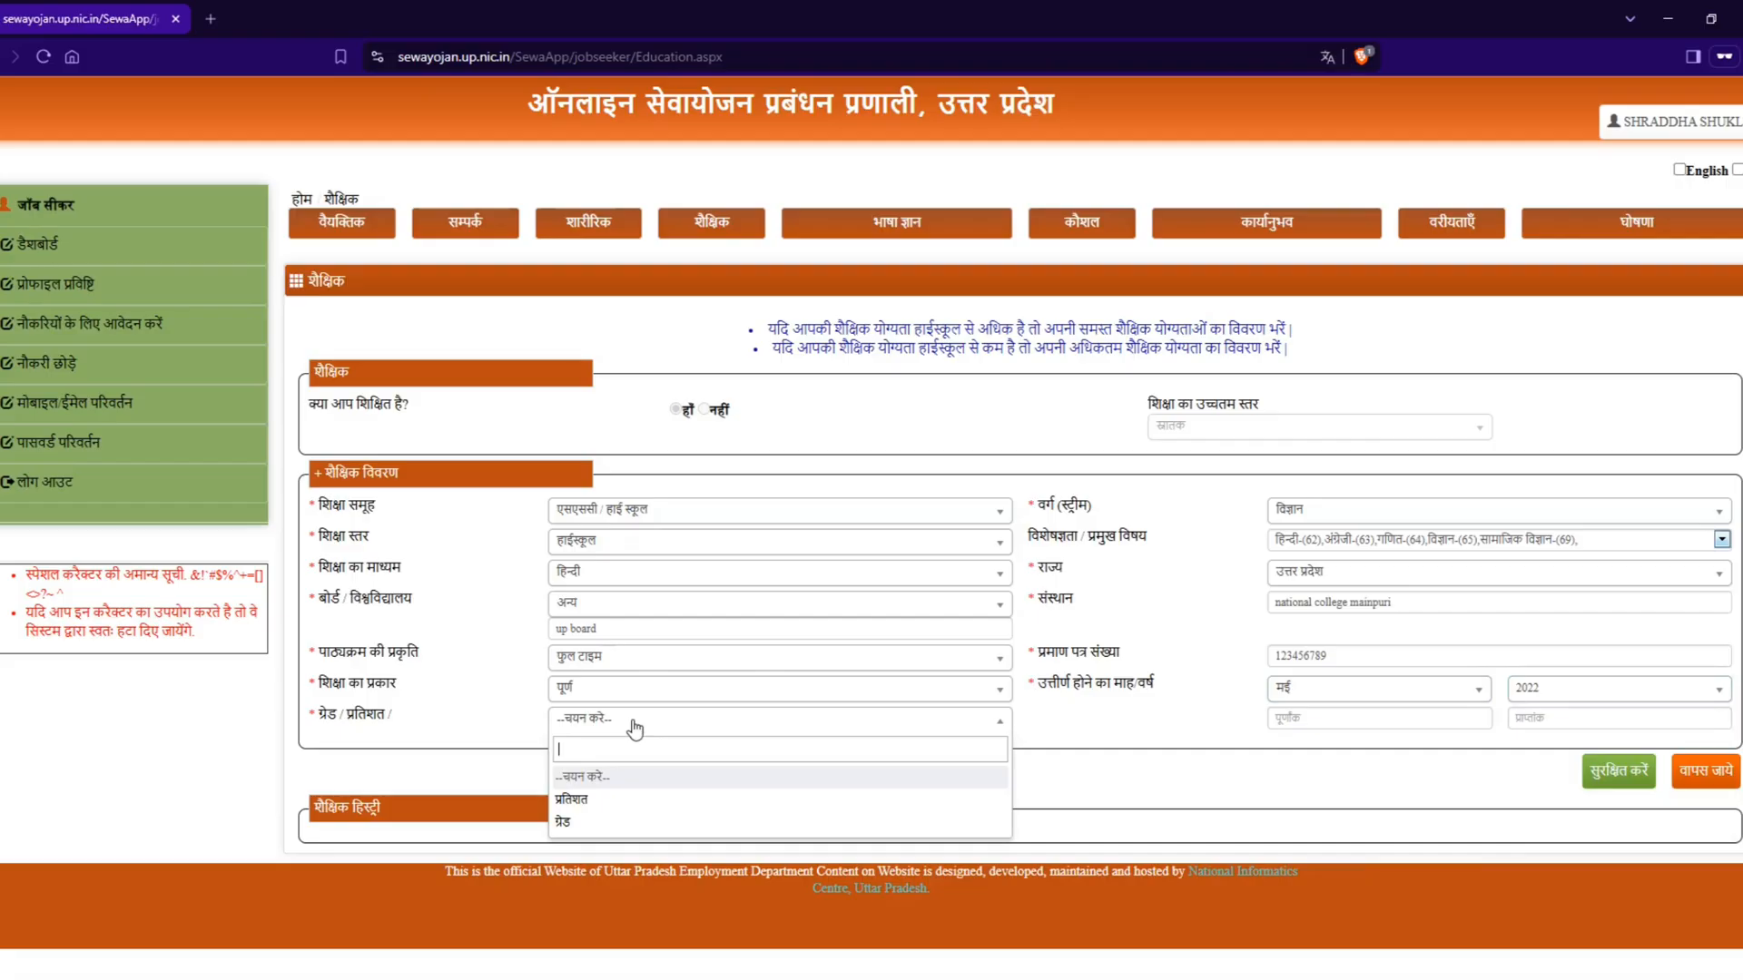
{"action": "left_click", "coordinate": [582, 803]}
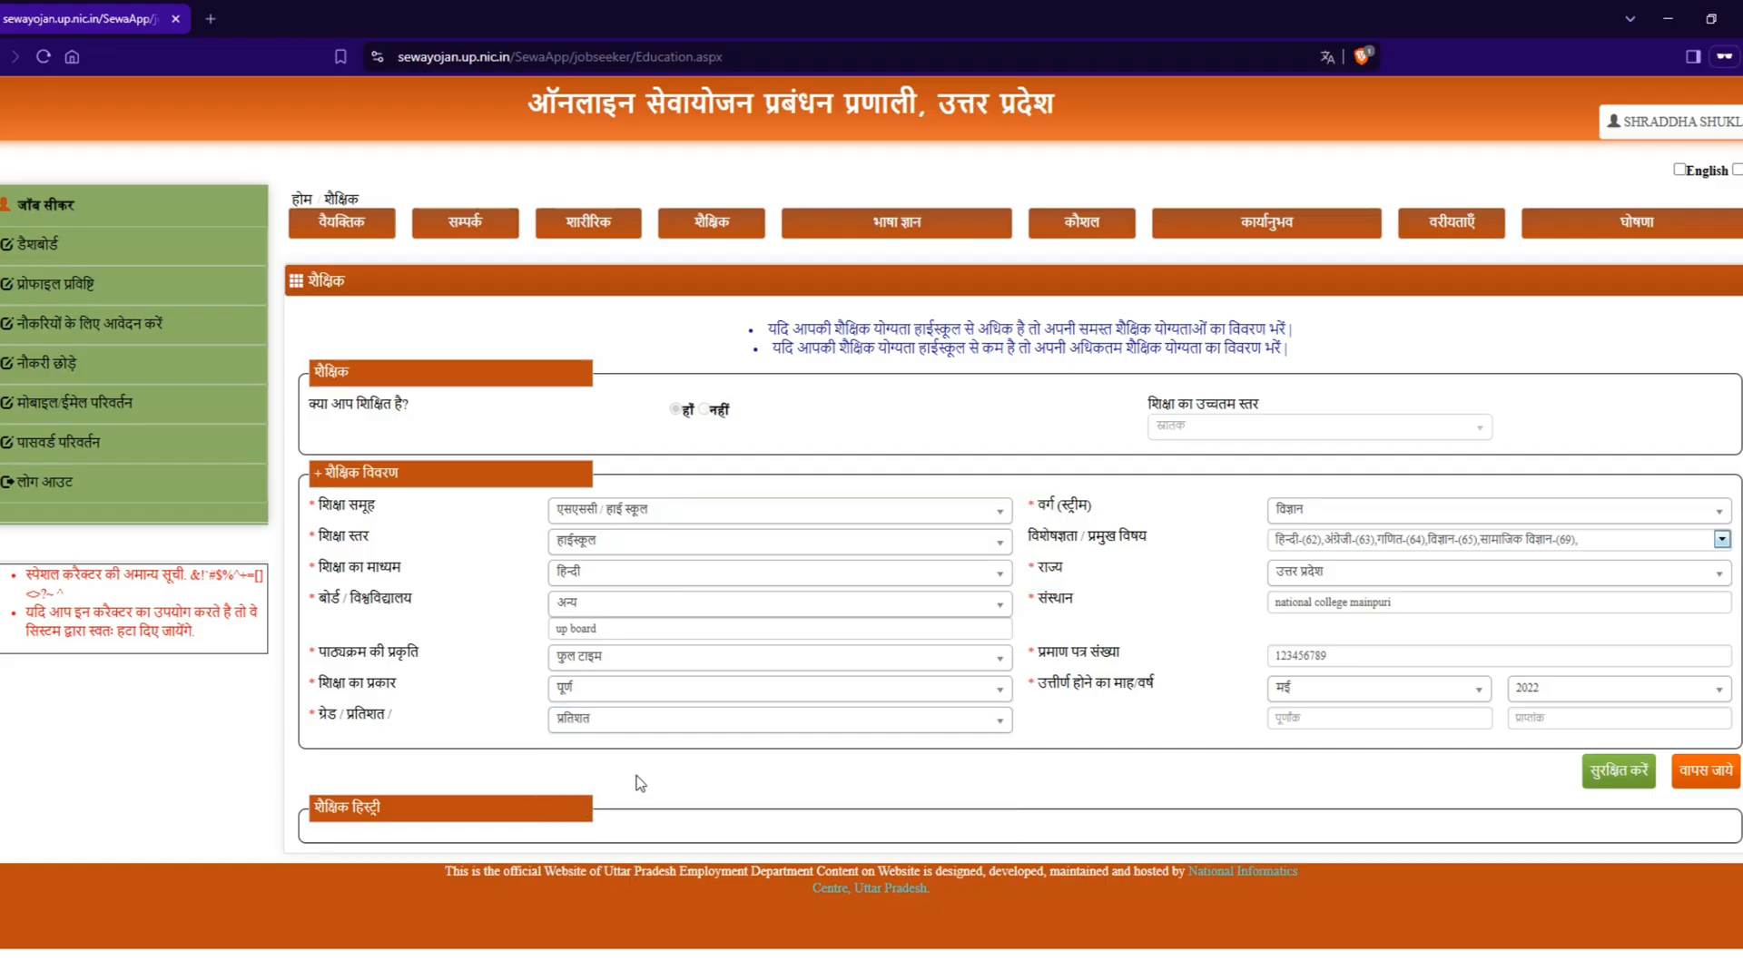
{"action": "left_click", "coordinate": [1372, 726]}
{"action": "type", "text": "600"}
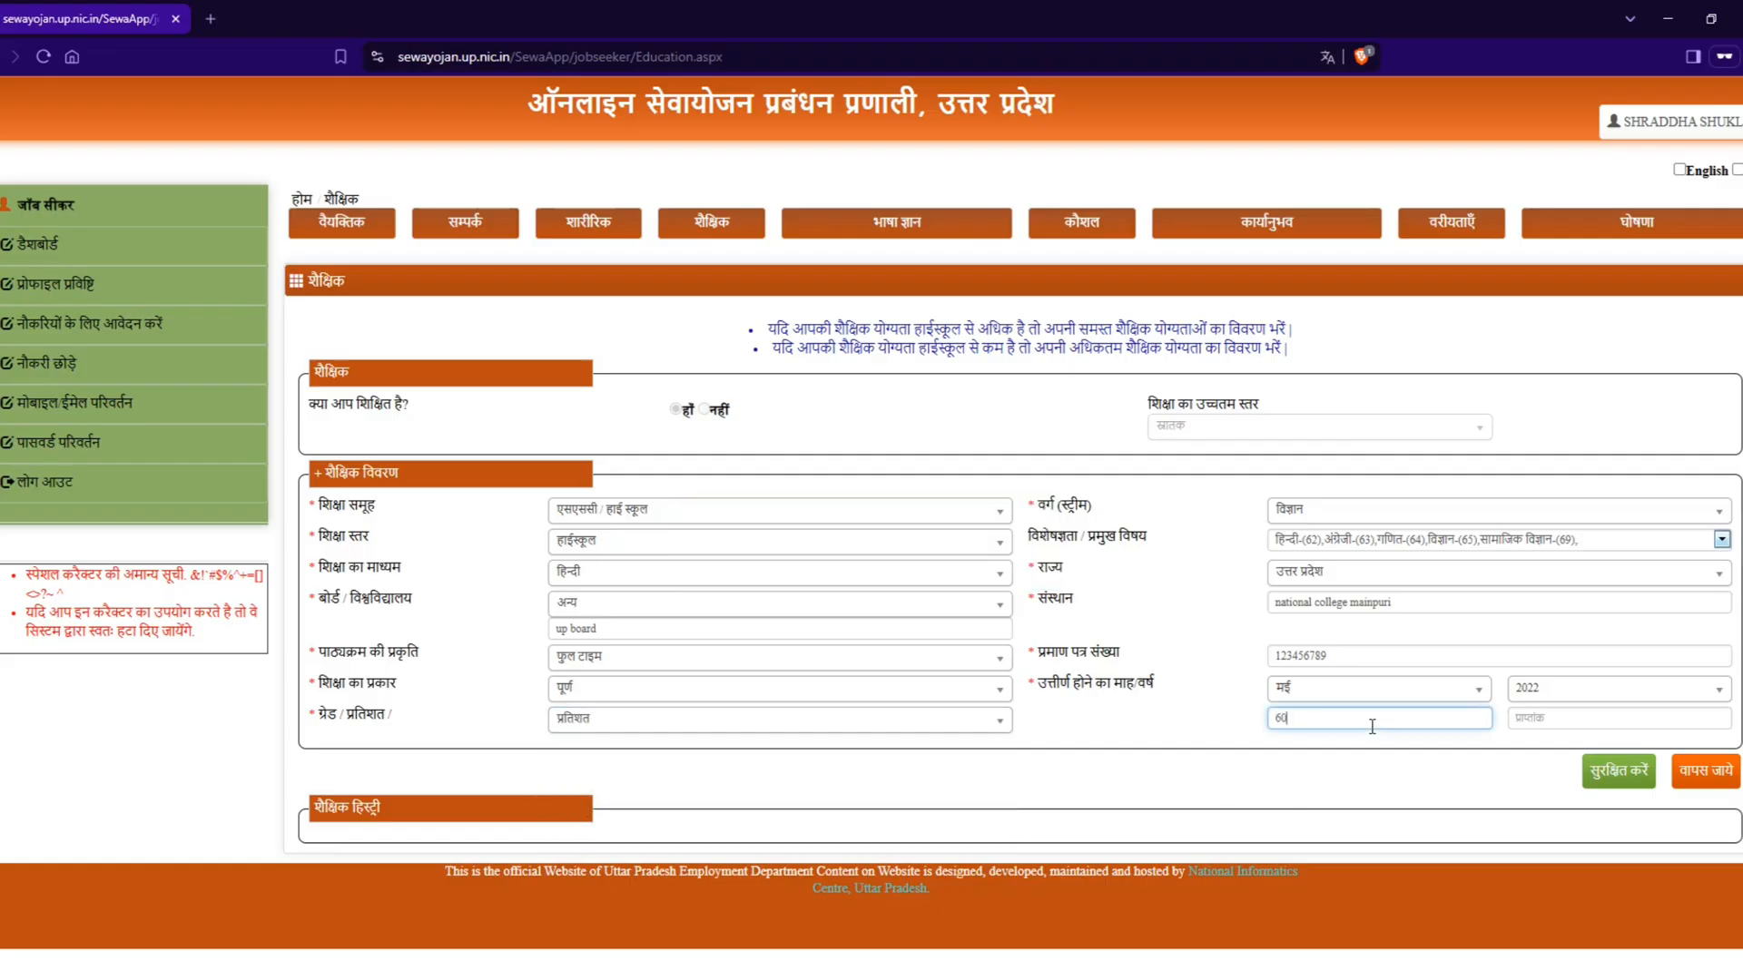
{"action": "key", "text": "Tab"}
{"action": "type", "text": "2562"}
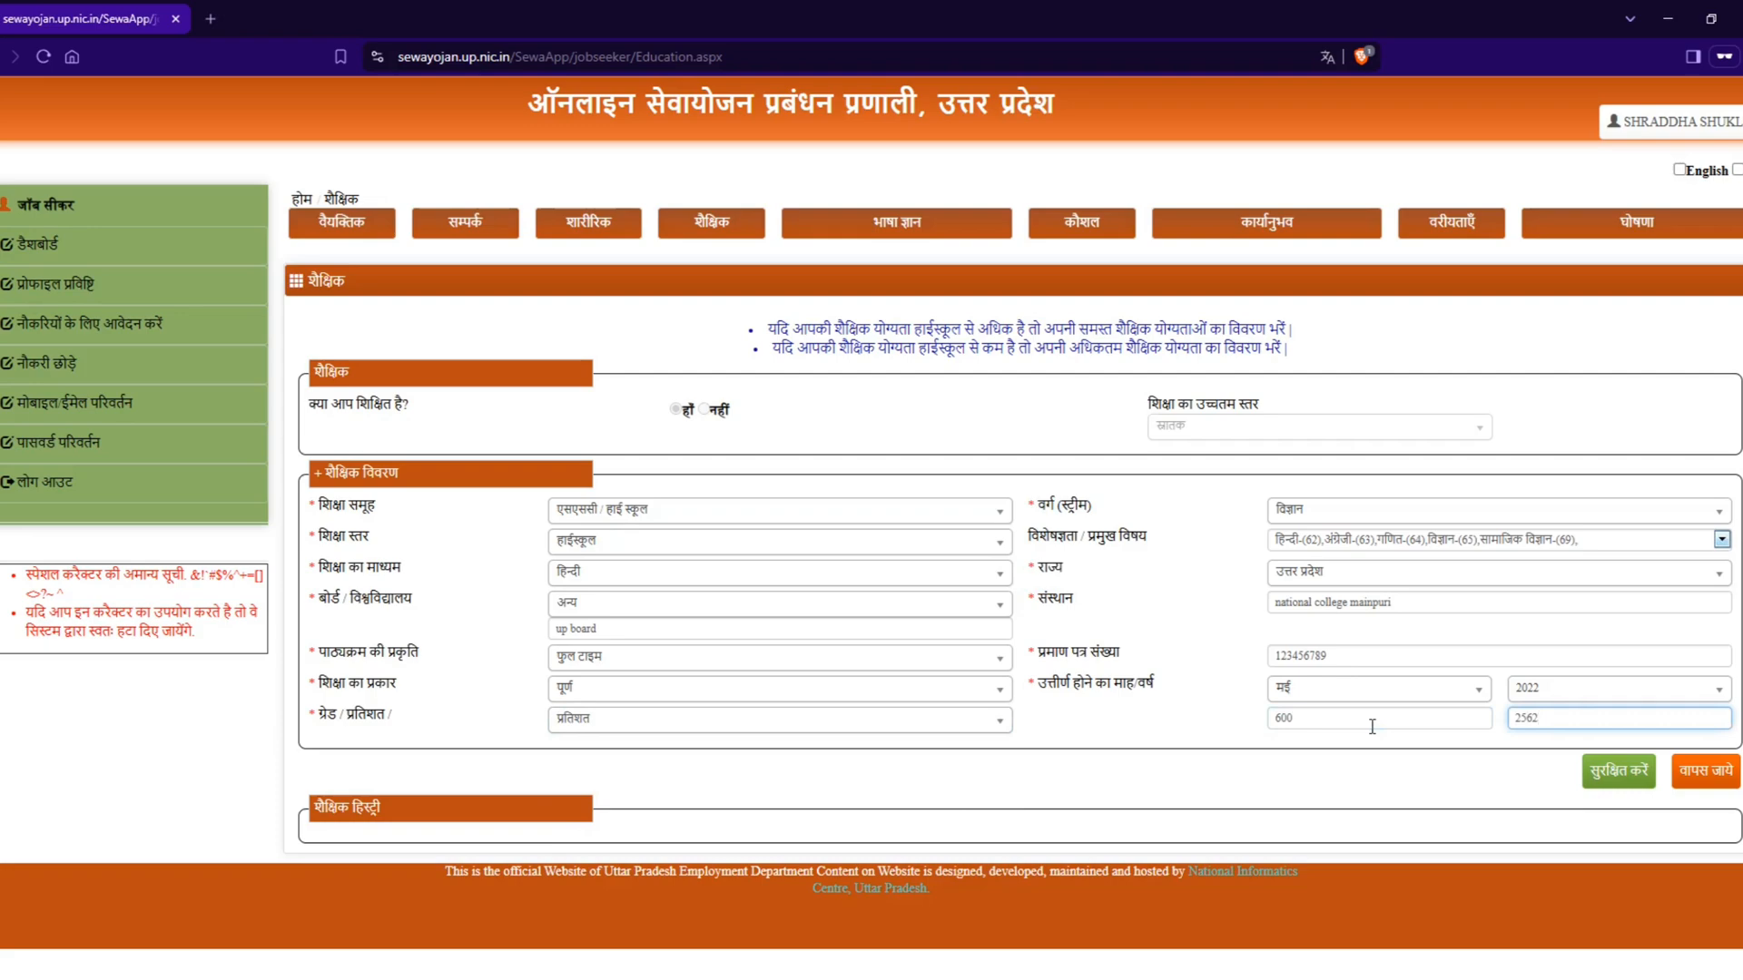
{"action": "left_click", "coordinate": [1639, 773]}
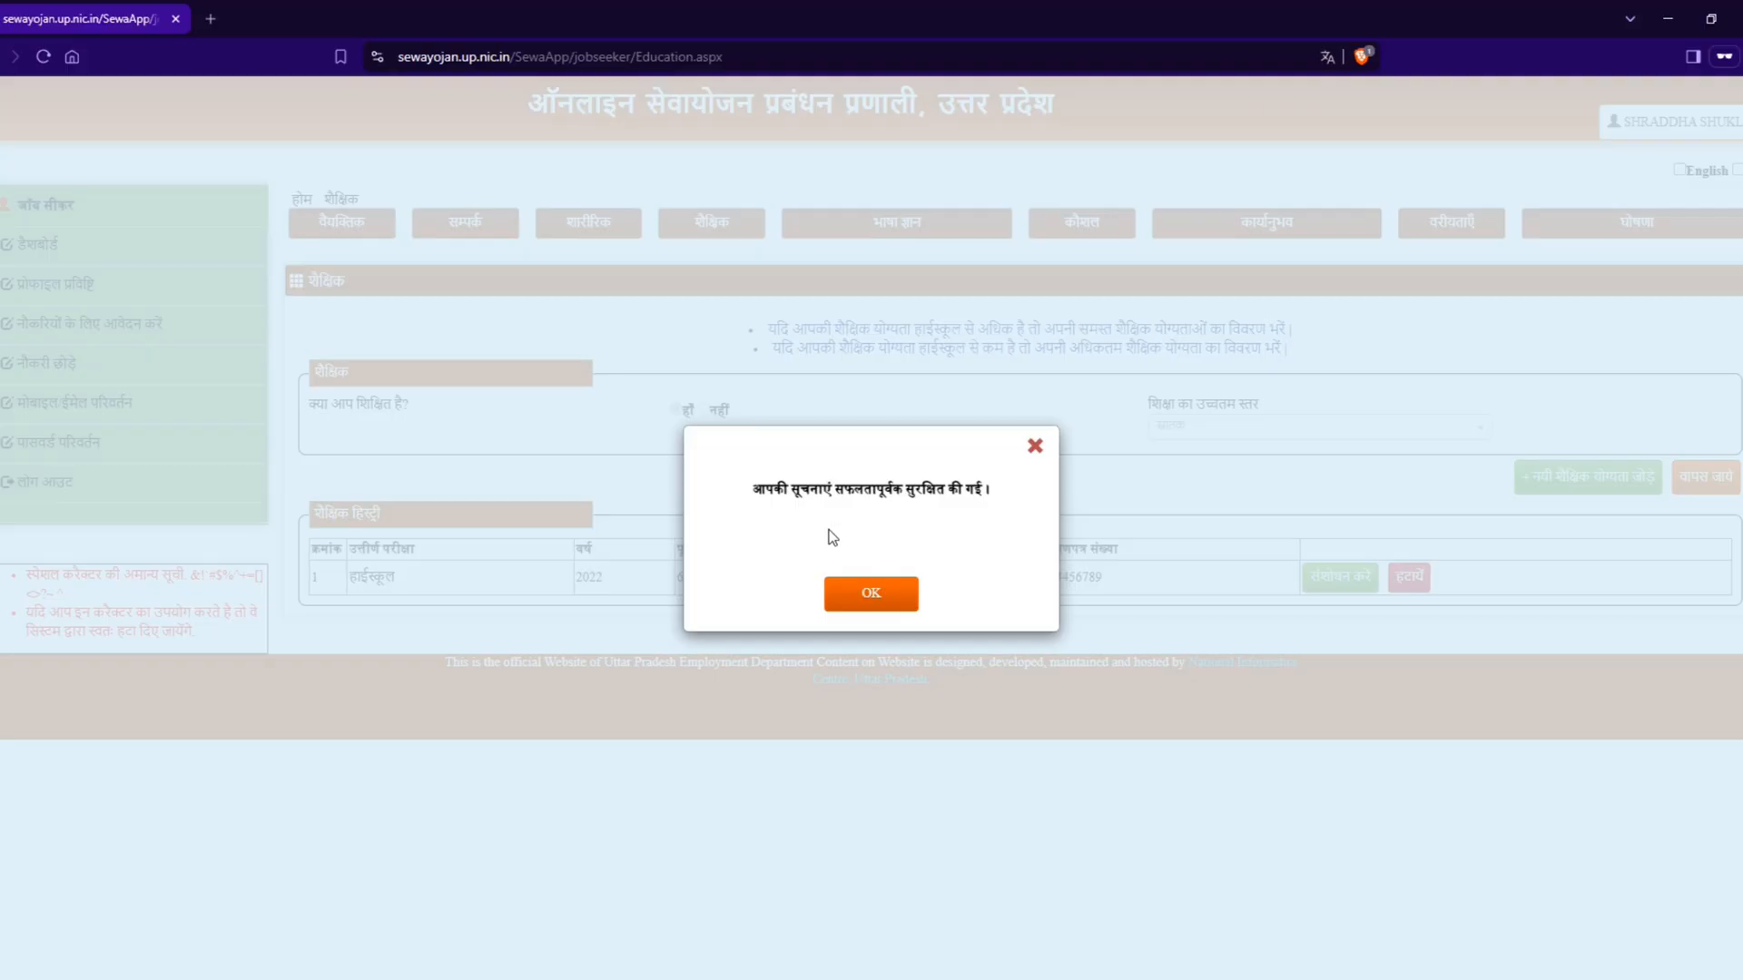
{"action": "left_click", "coordinate": [858, 596]}
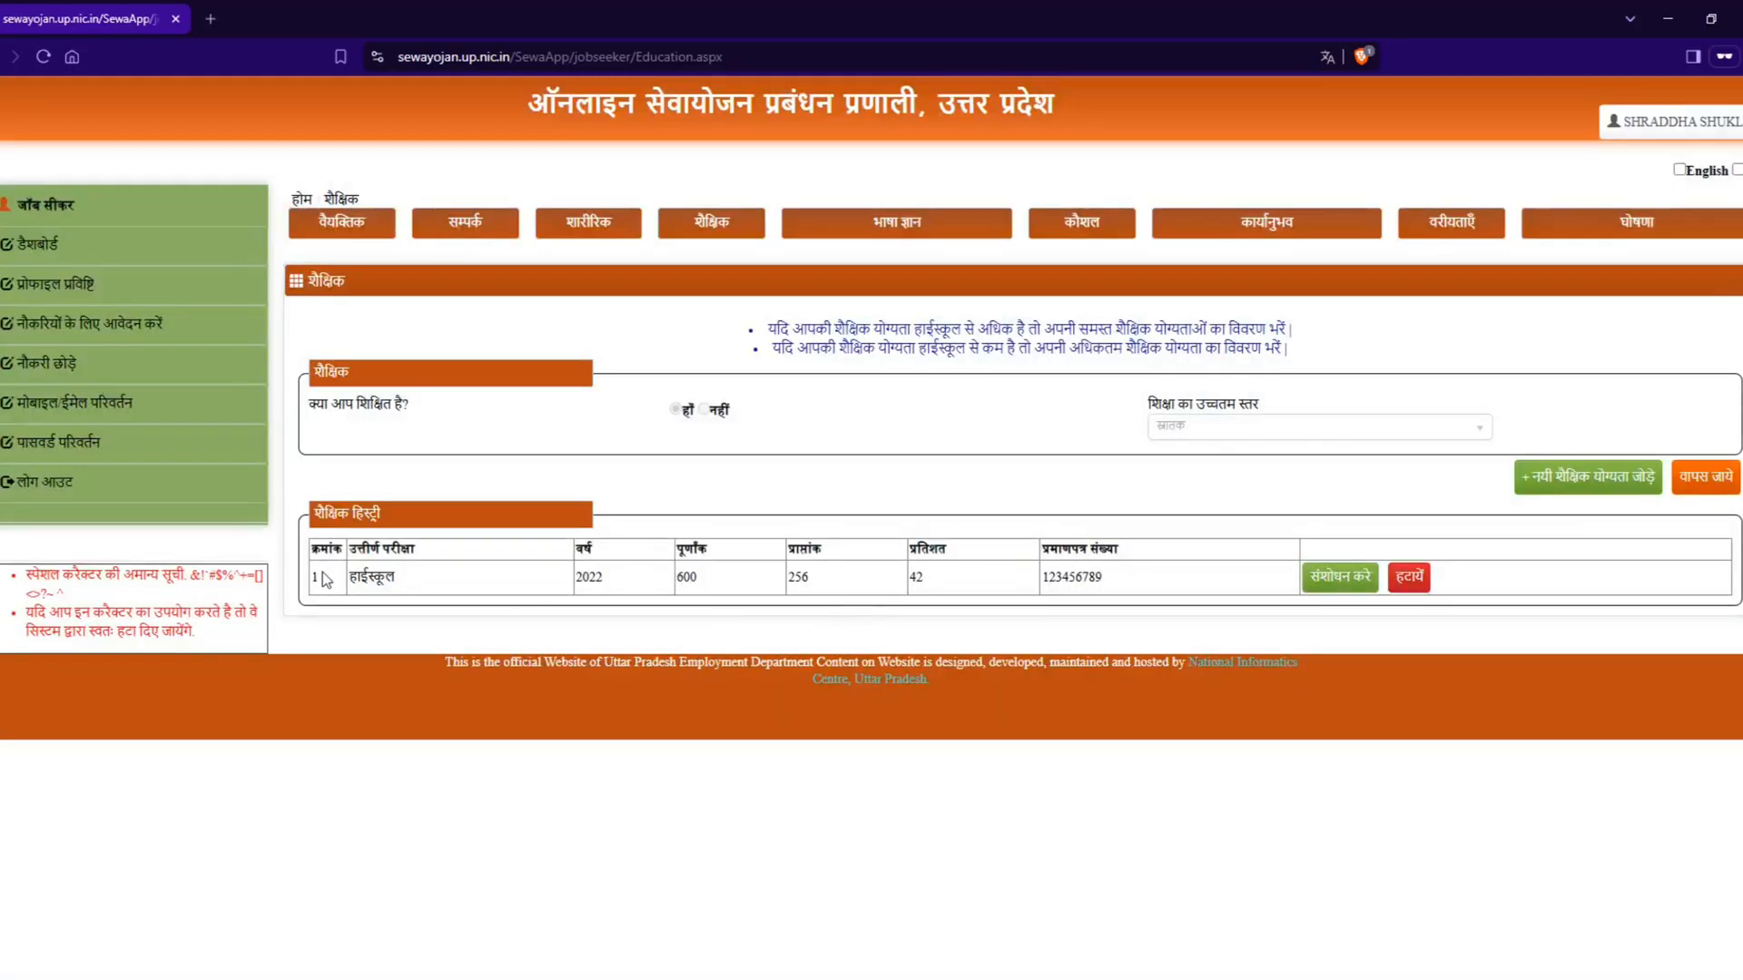
{"action": "left_click_drag", "start_coordinate": [352, 582], "coordinate": [1218, 588]}
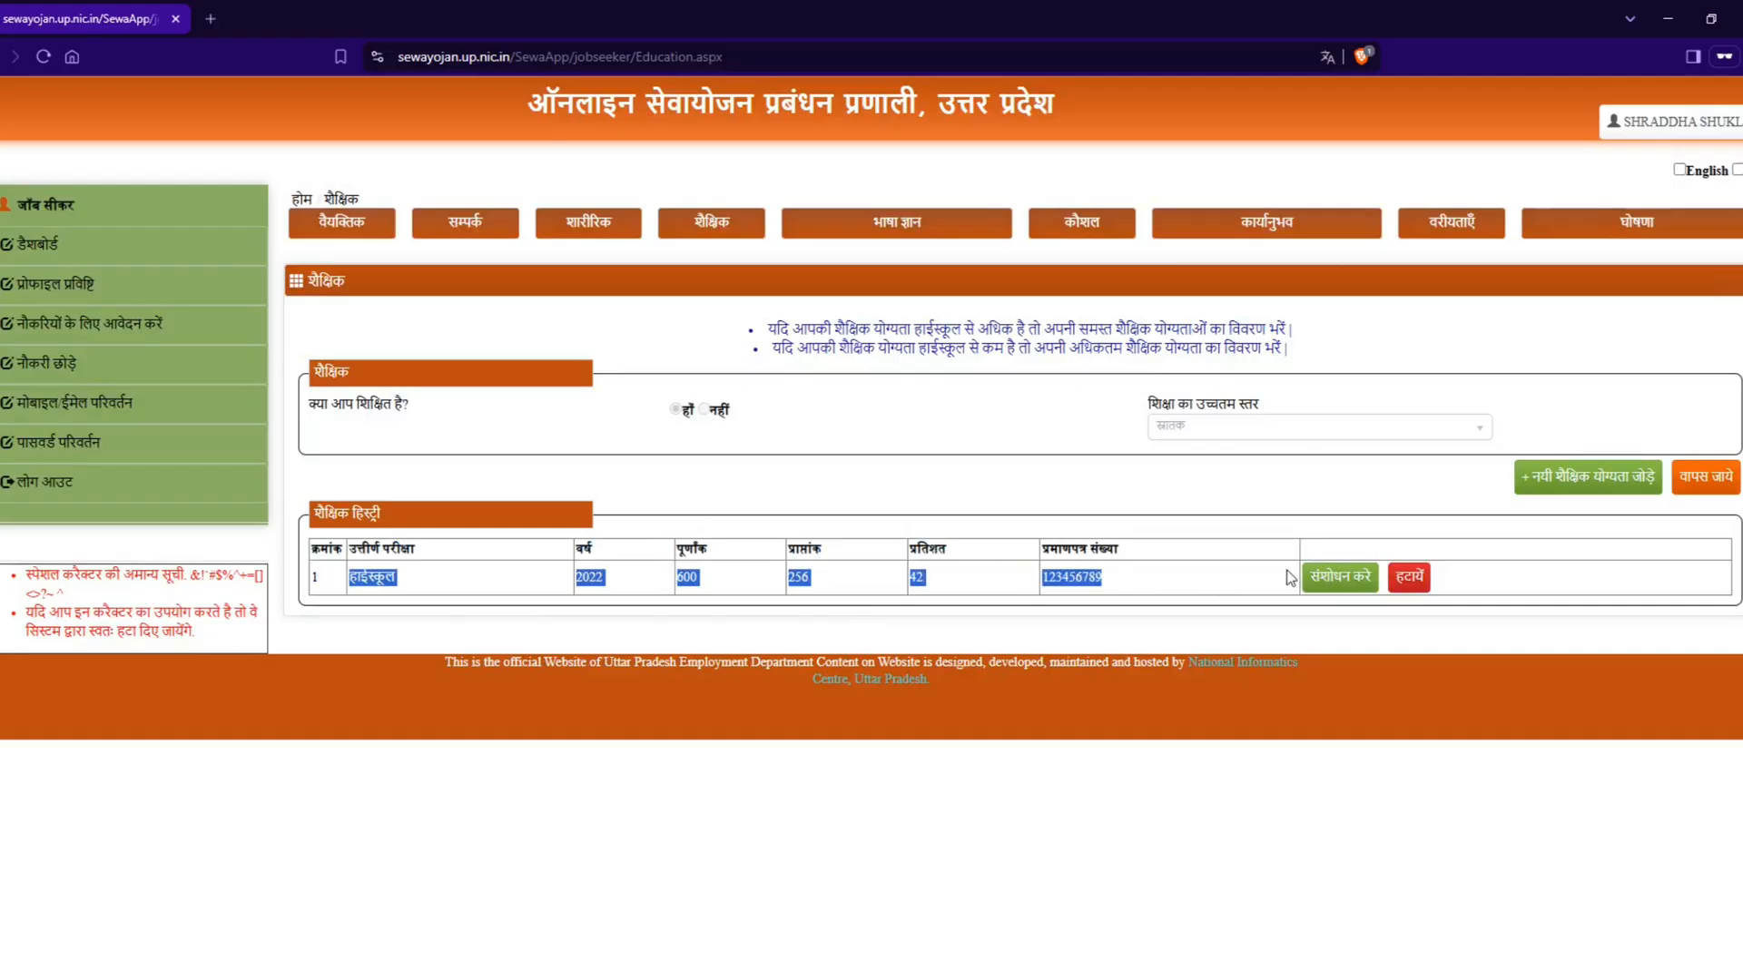
Step: Add a new educational qualification with education group (शिक्षा समूह) एचएससी / इंटरमीडिएट and stream (वर्ग) कला
{"action": "left_click", "coordinate": [1570, 490]}
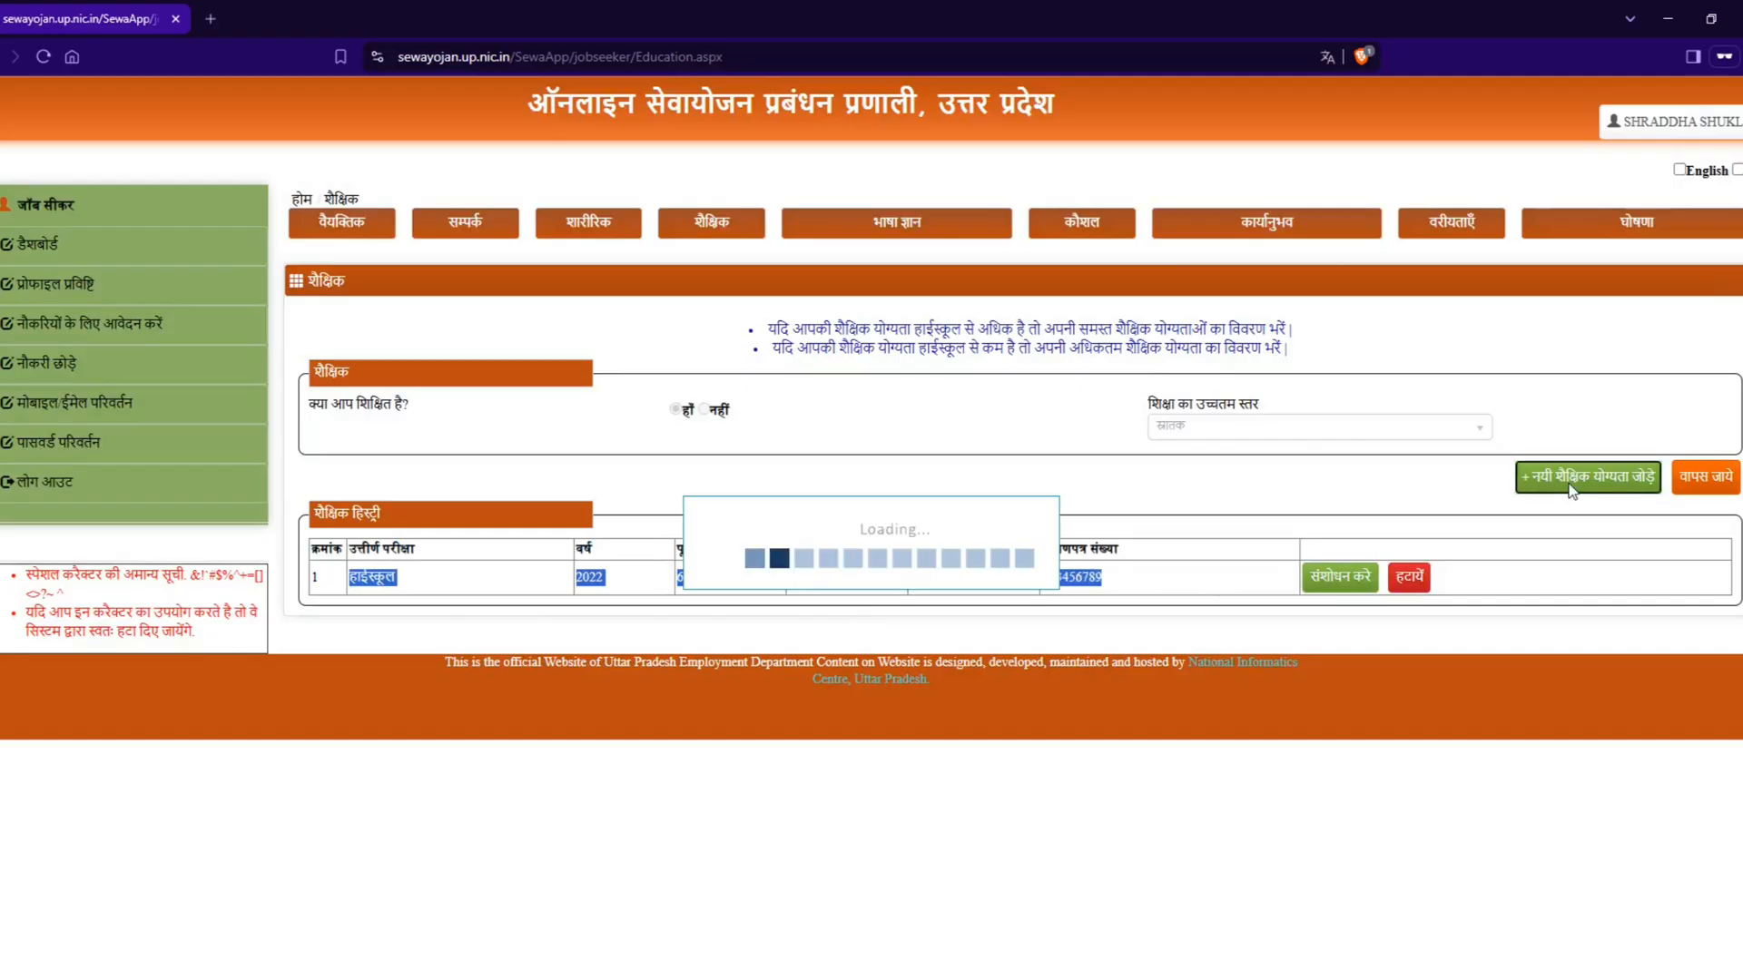
{"action": "left_click", "coordinate": [617, 520]}
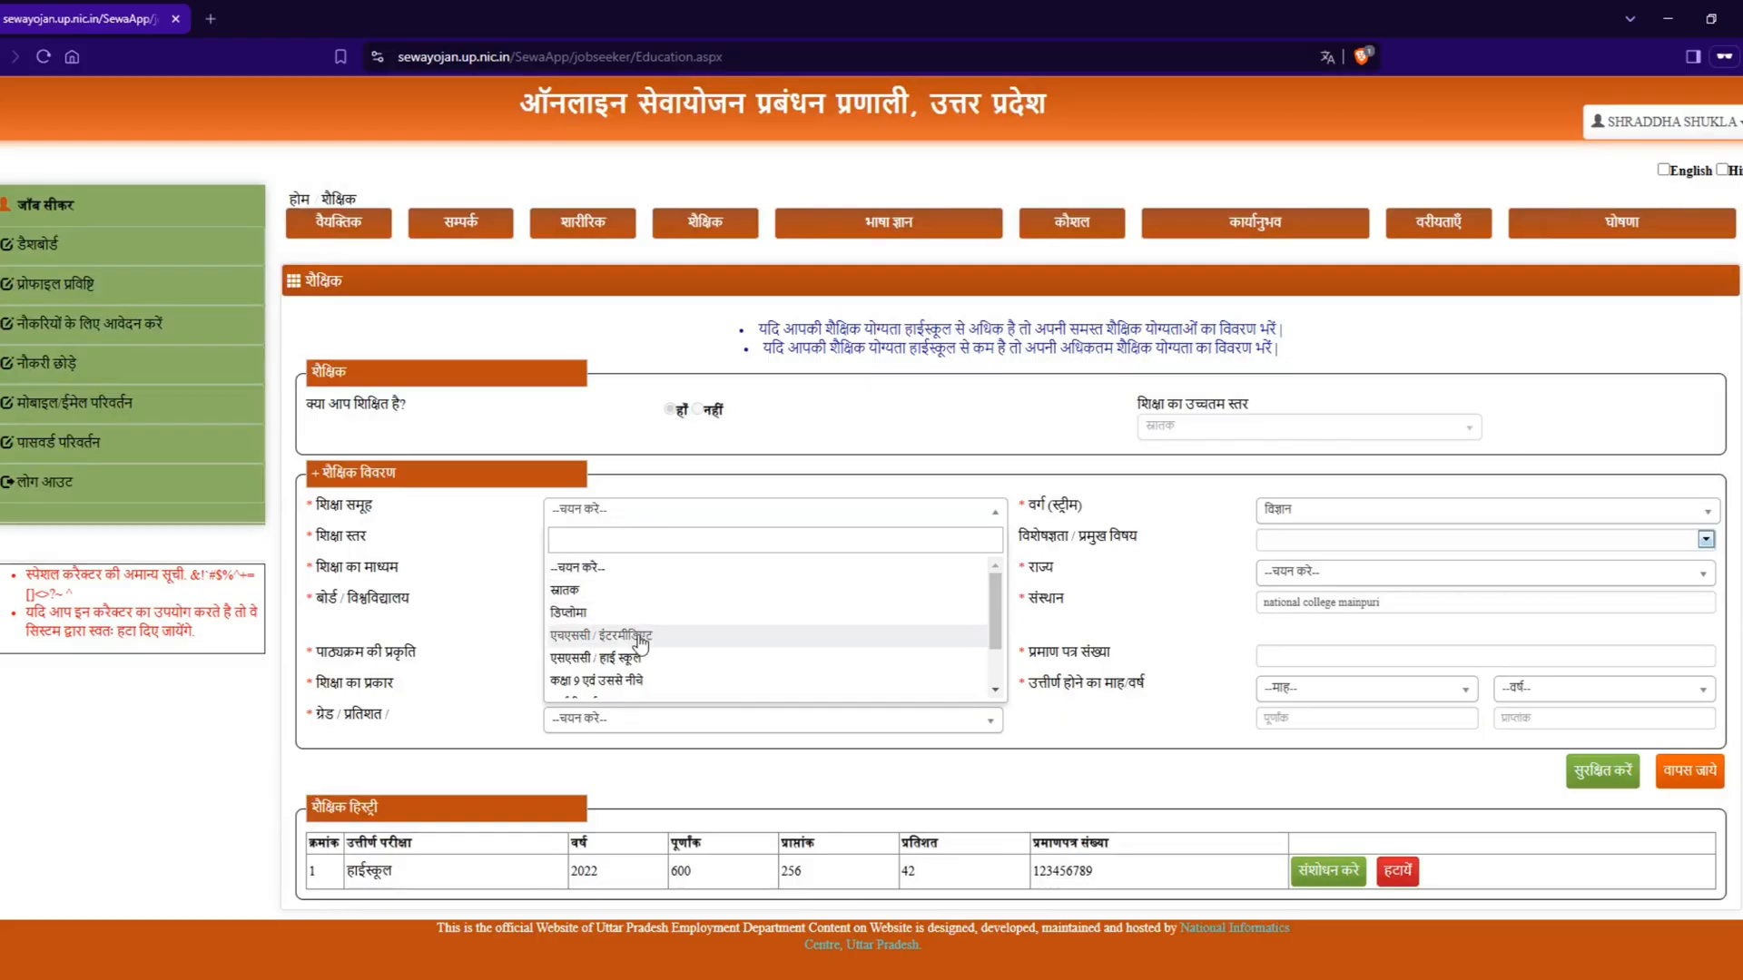
{"action": "left_click", "coordinate": [595, 636]}
{"action": "left_click", "coordinate": [1297, 519]}
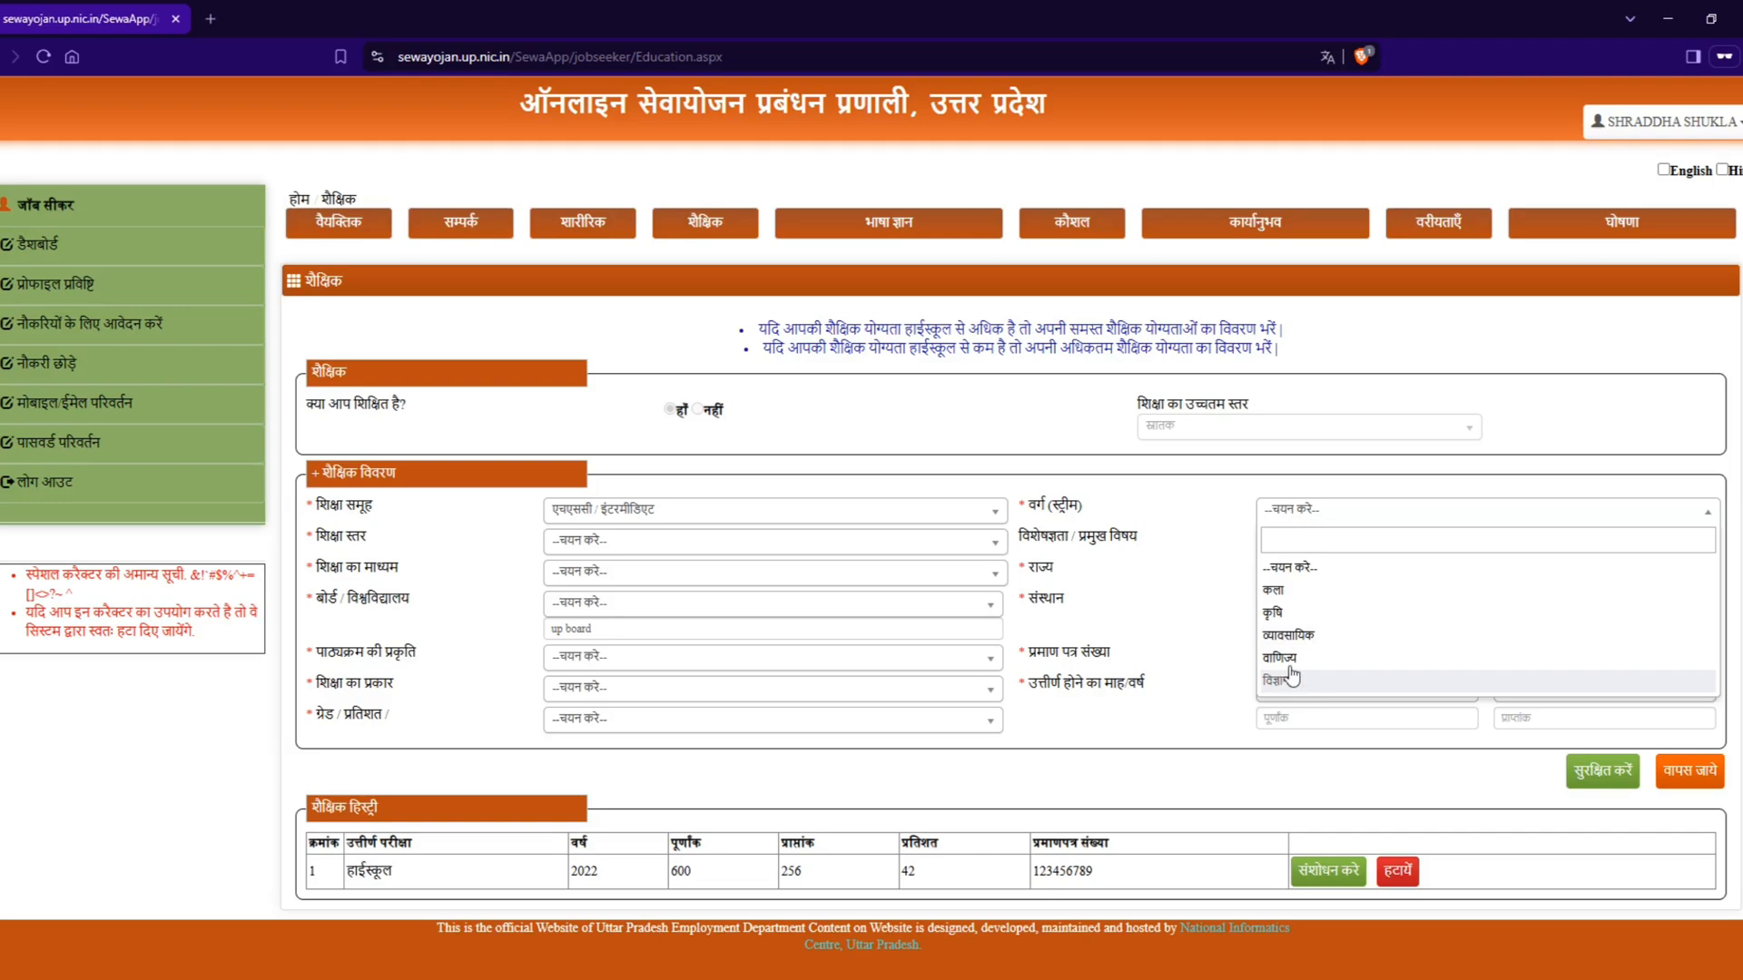
{"action": "left_click", "coordinate": [1296, 592]}
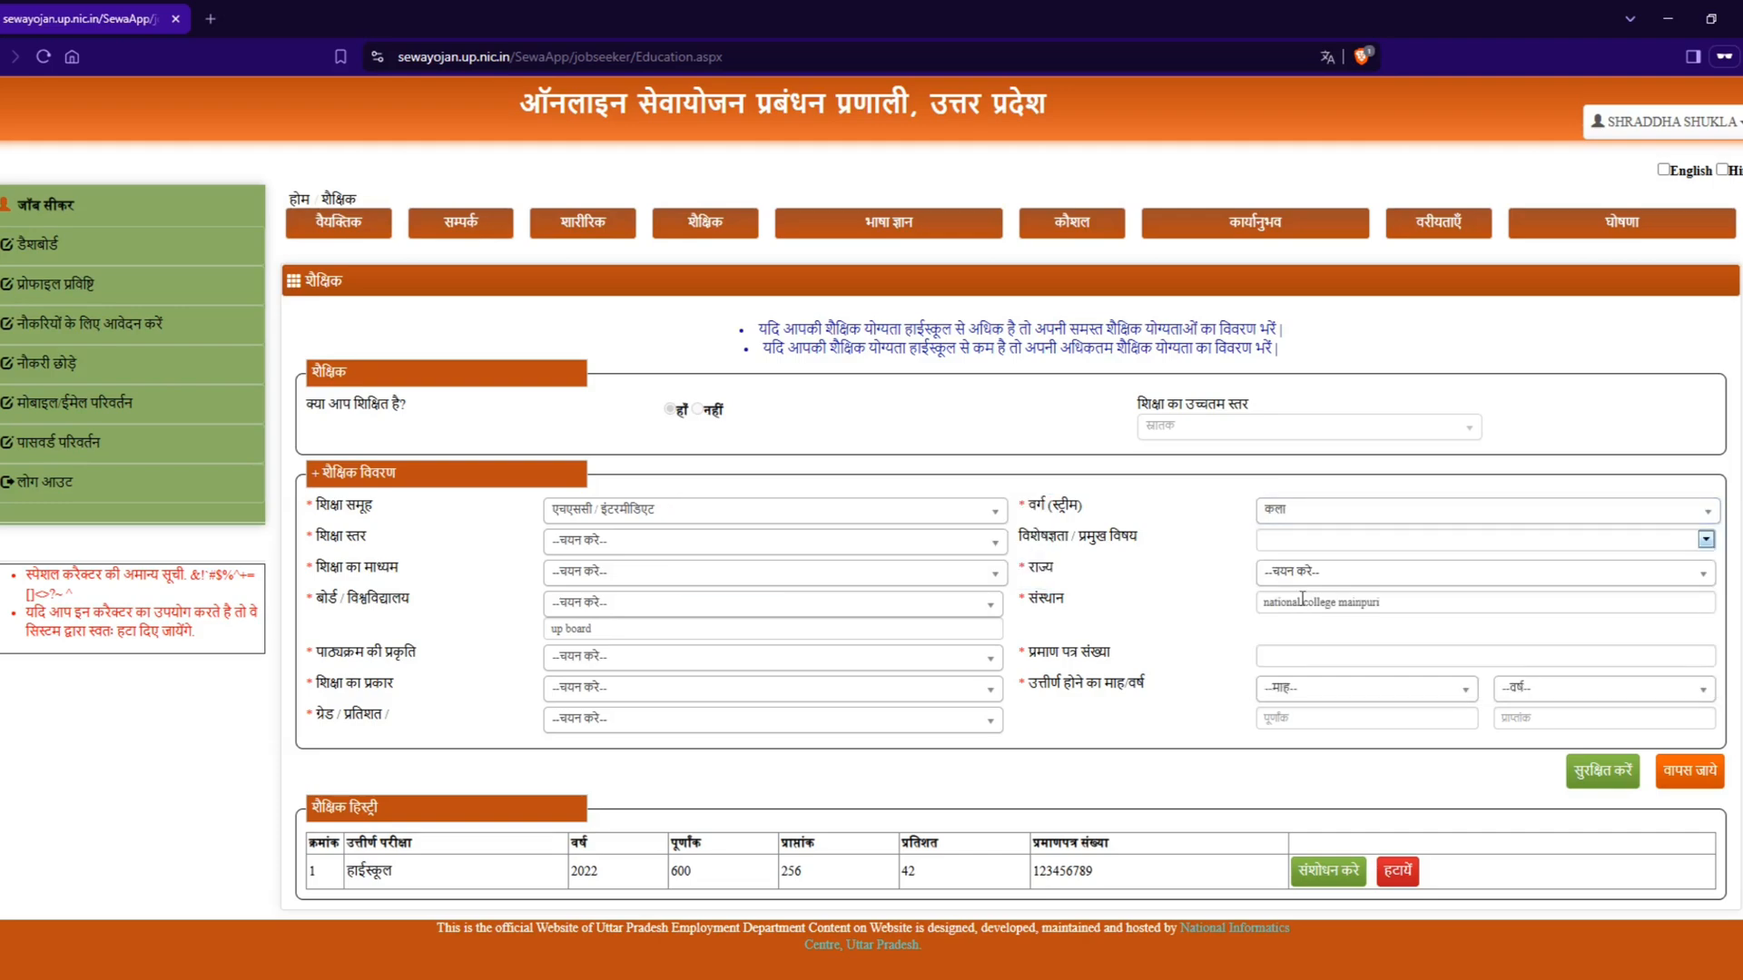
Step: Set the education level (शिक्षा स्तर) to इंटरमीडिएट कला and choose अंकगणित as the main subject (प्रमुख विषय)
{"action": "left_click", "coordinate": [660, 540]}
{"action": "left_click", "coordinate": [647, 627]}
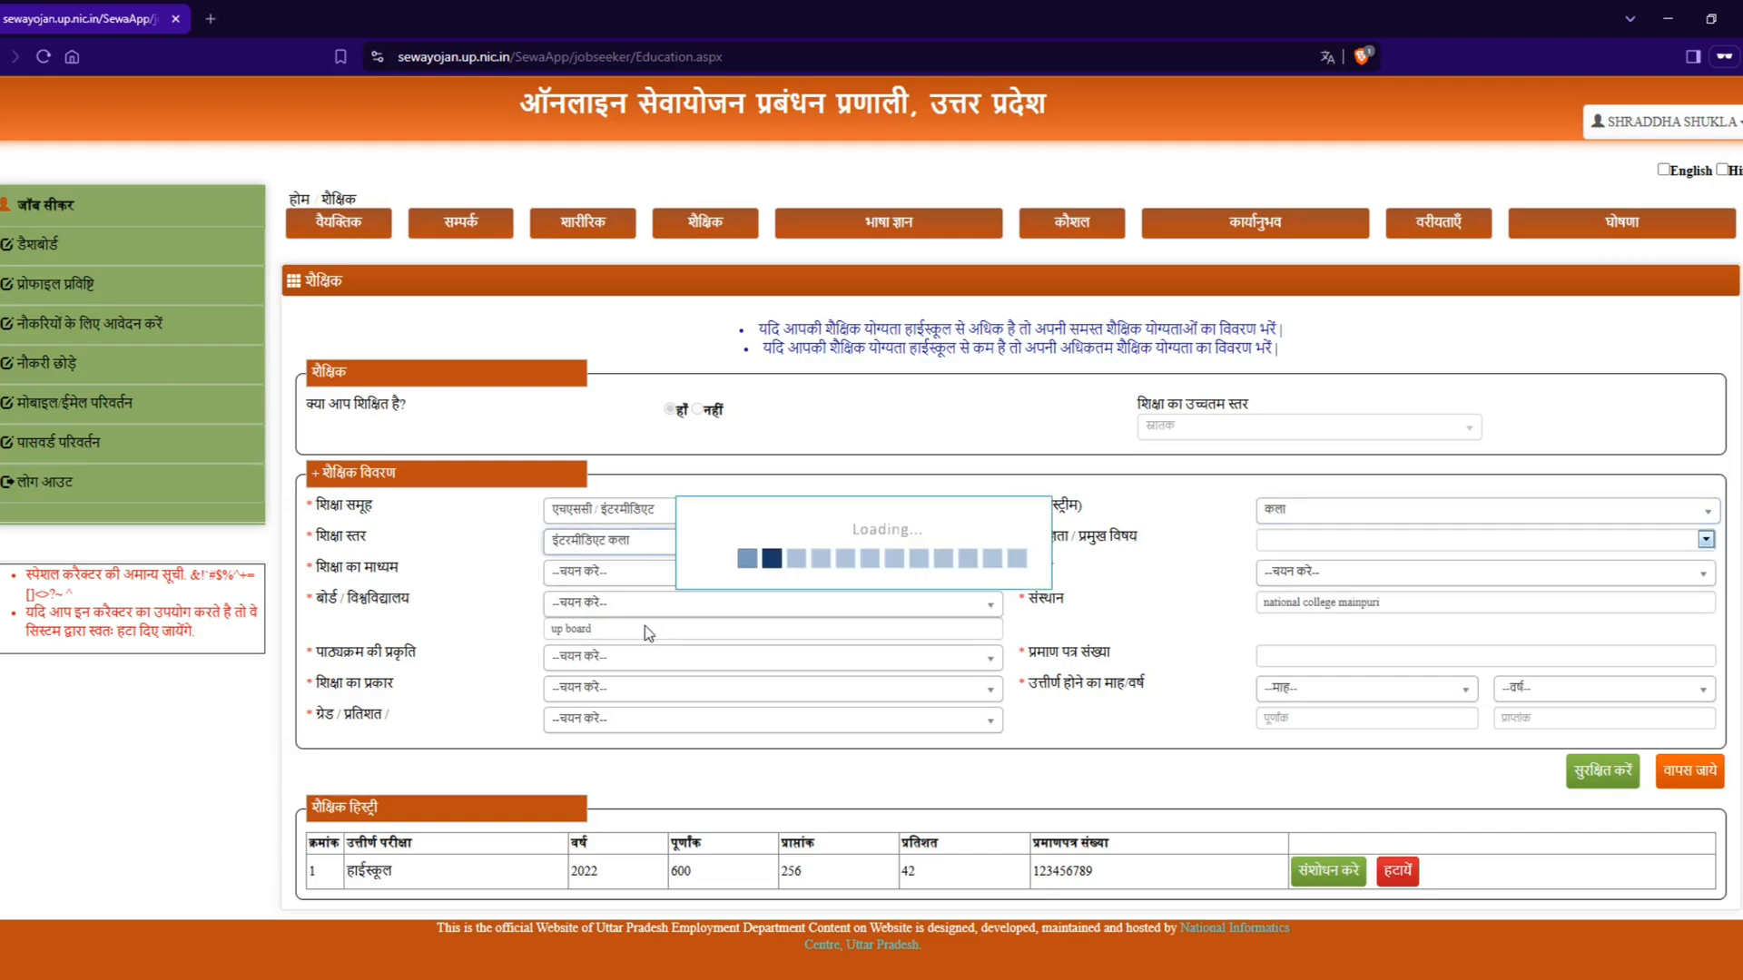
{"action": "left_click", "coordinate": [1307, 541]}
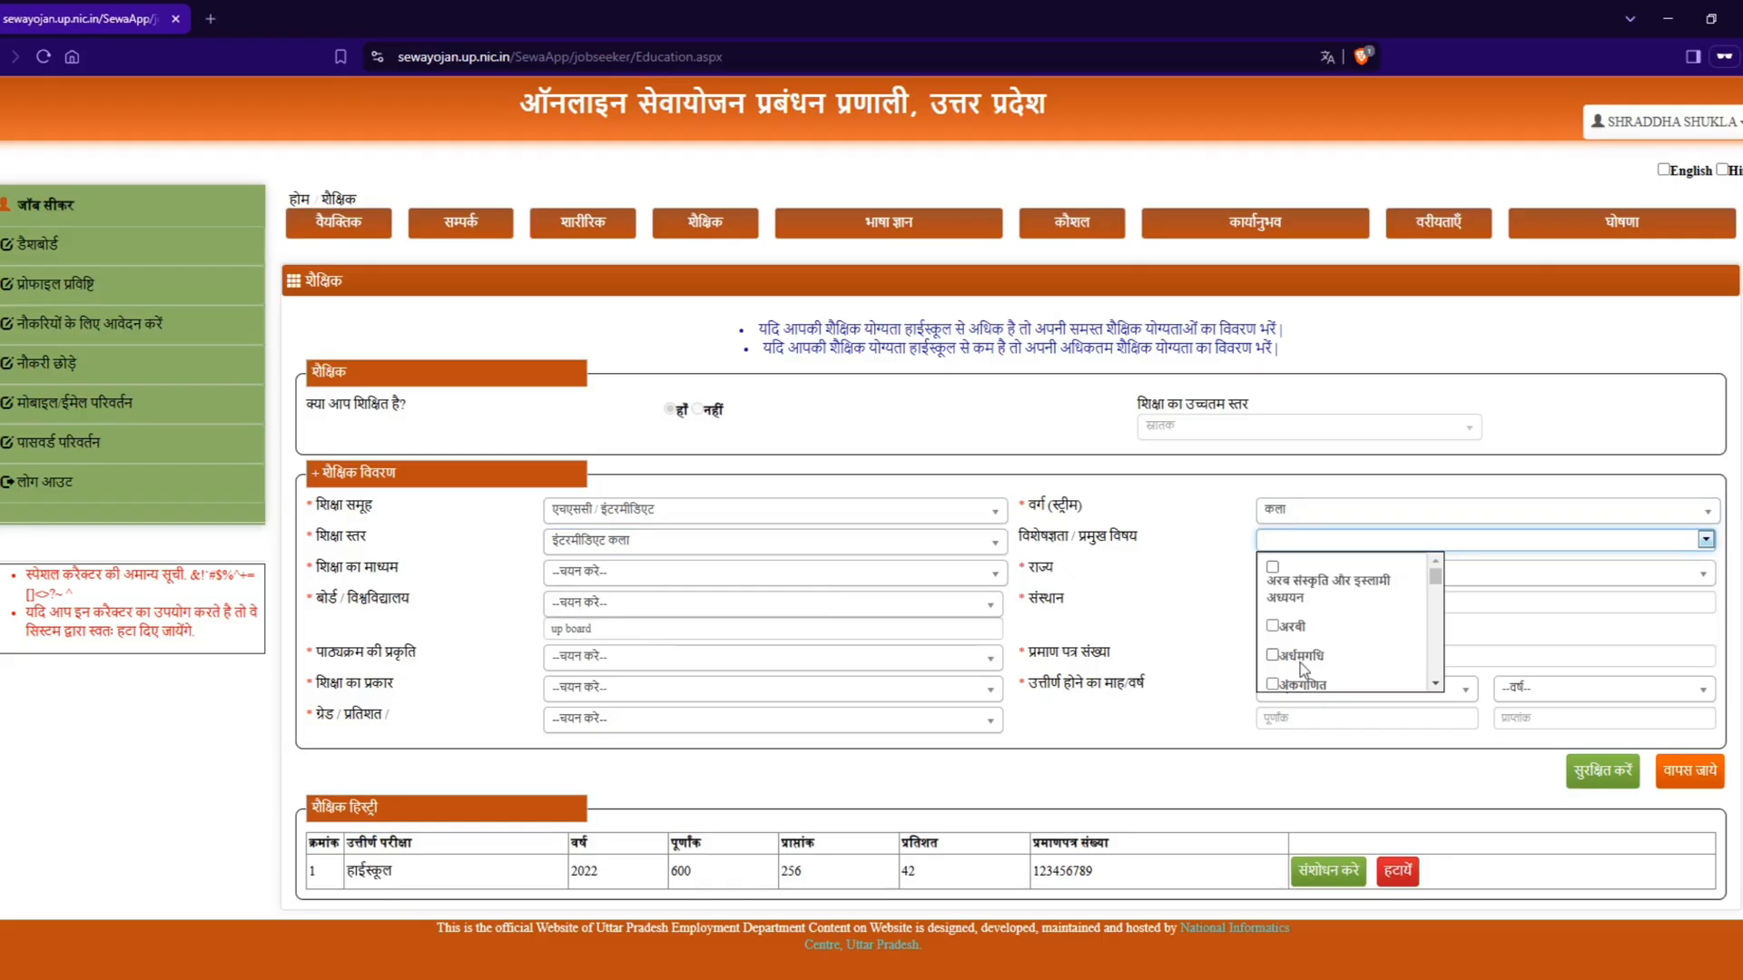
{"action": "left_click", "coordinate": [1298, 686]}
{"action": "left_click", "coordinate": [1128, 701]}
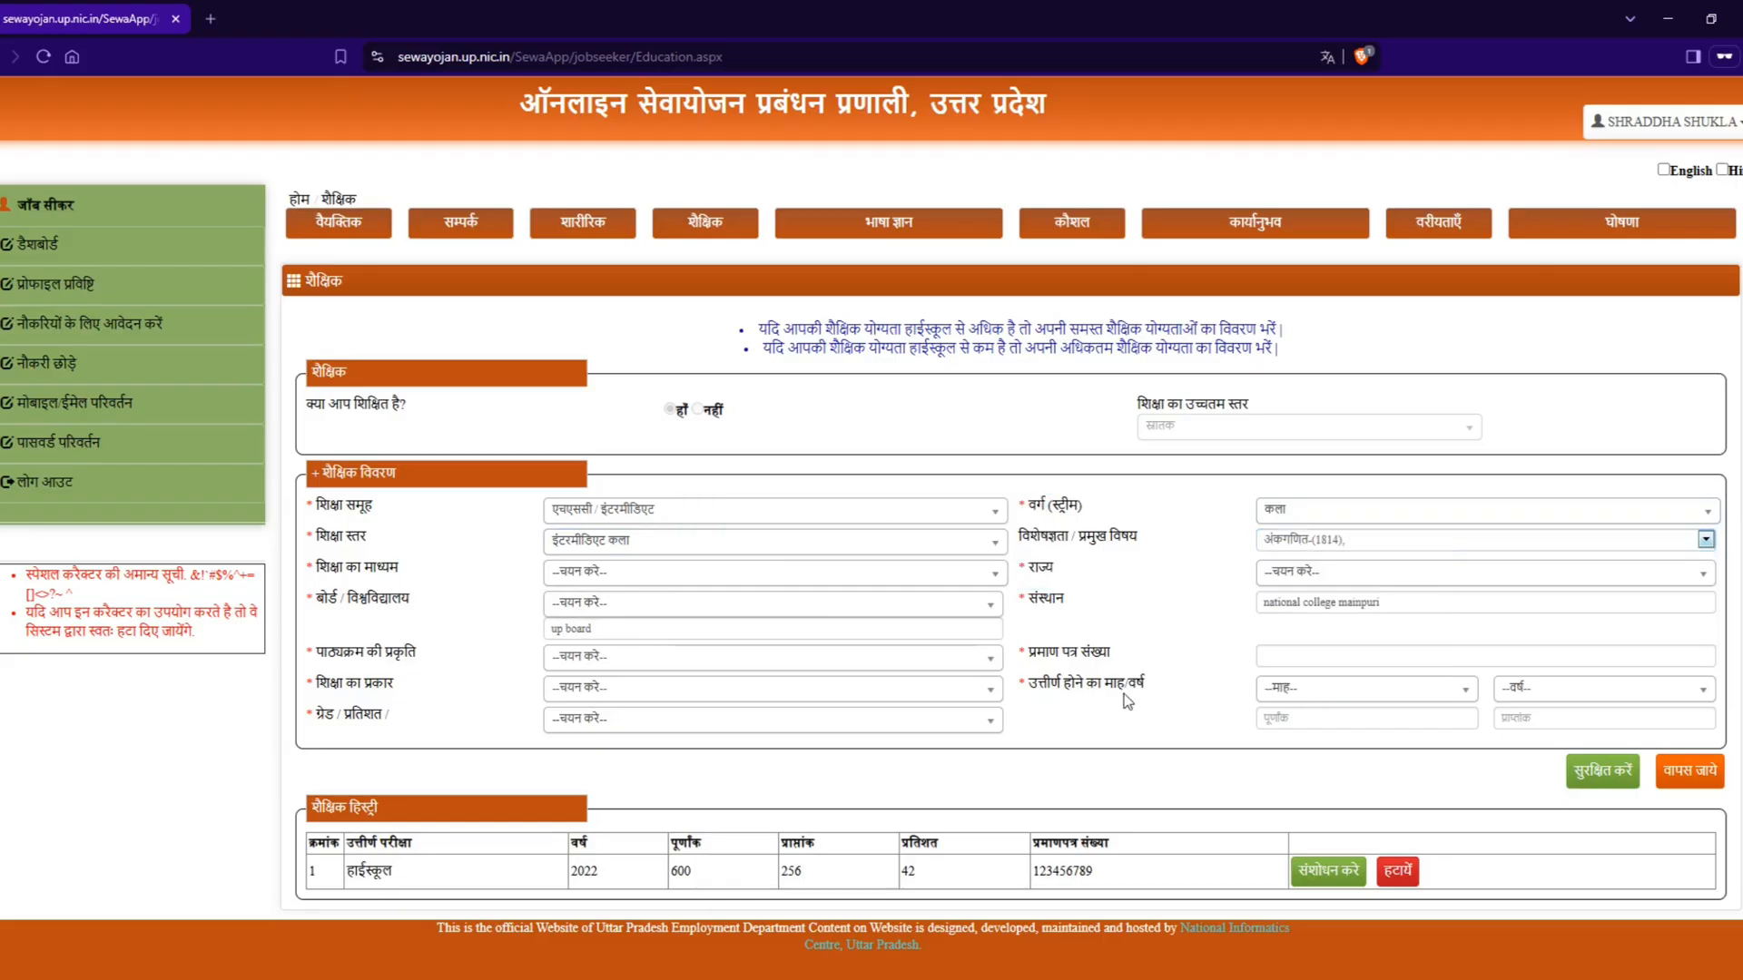
Step: Set the medium of education (शिक्षा का माध्यम) of the intermediate qualification to हिन्दी and the state (राज्य) to उत्तर प्रदेश
{"action": "left_click", "coordinate": [603, 579]}
{"action": "scroll", "coordinate": [595, 727], "scroll_direction": "down", "scroll_amount": 3}
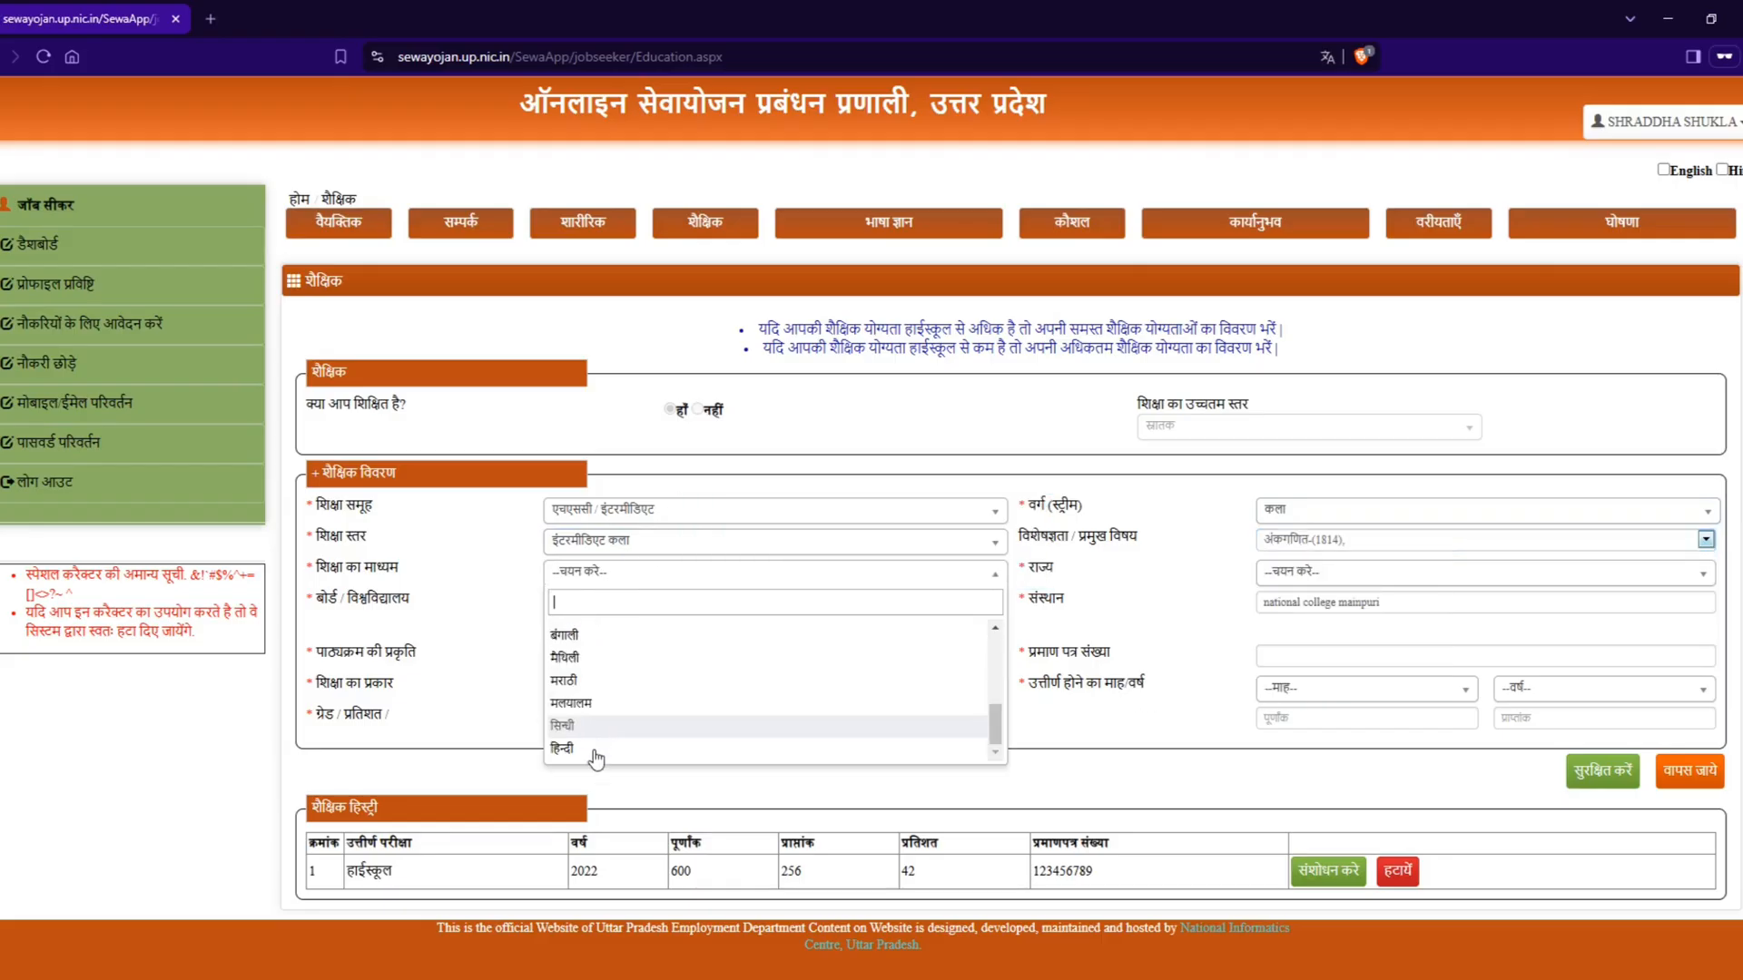
{"action": "left_click", "coordinate": [592, 754]}
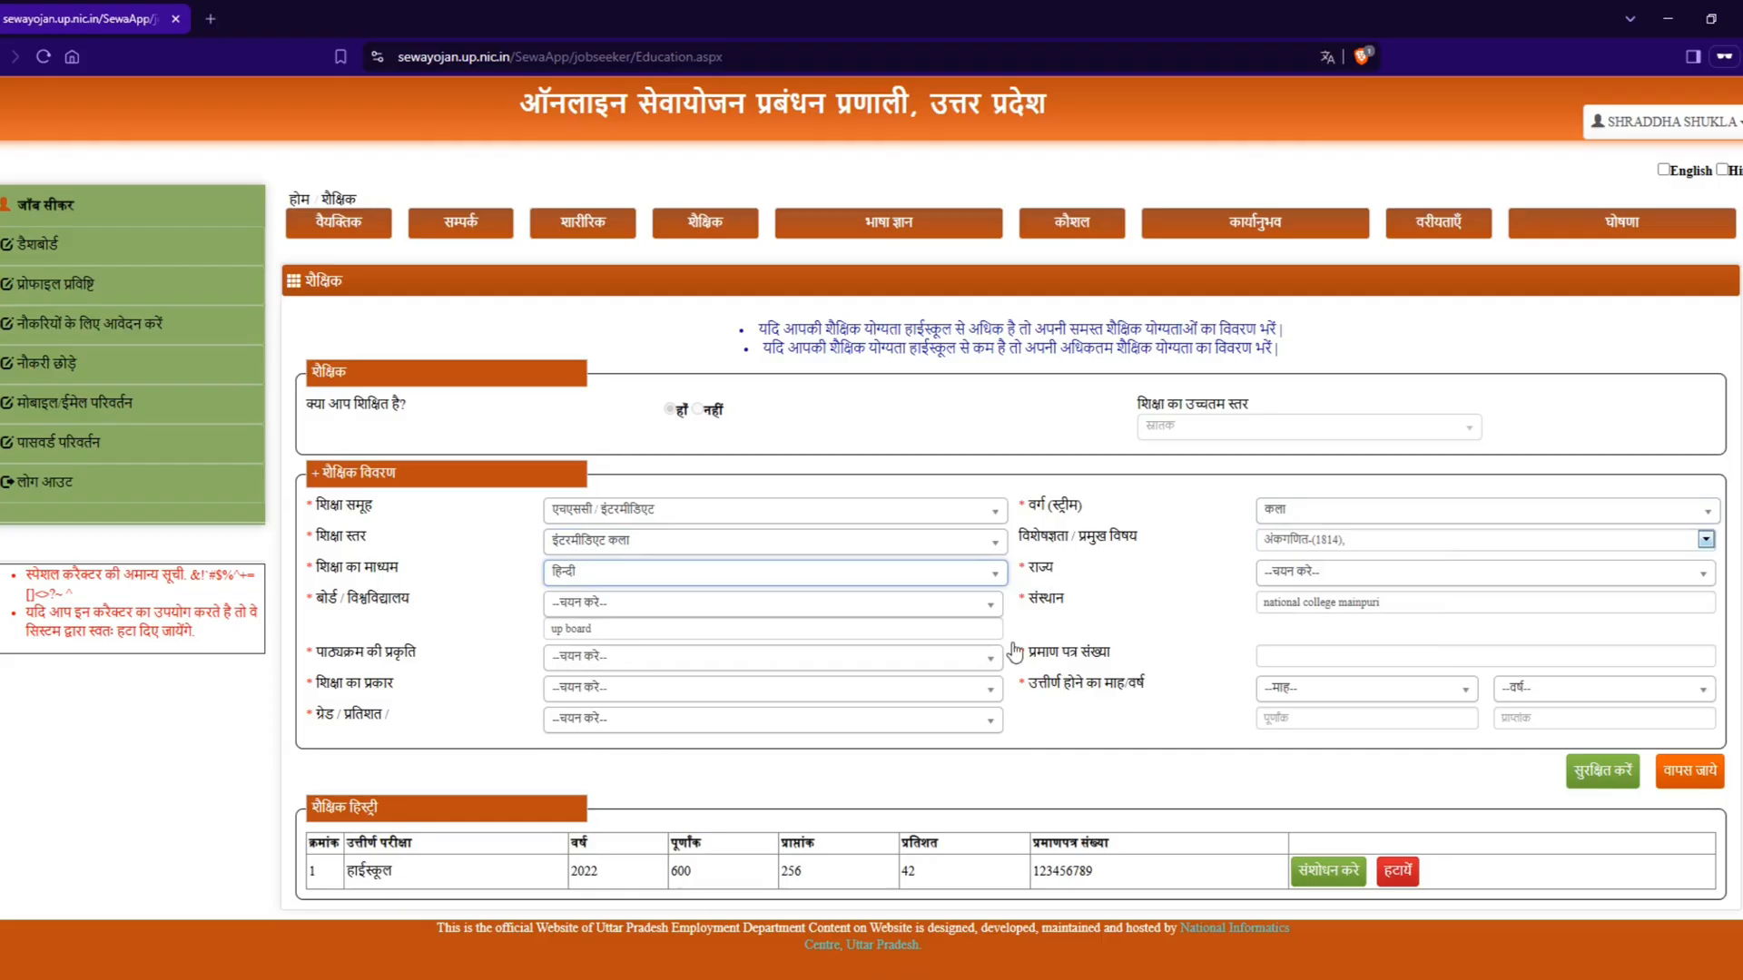
{"action": "left_click", "coordinate": [1327, 577]}
{"action": "scroll", "coordinate": [1363, 708], "scroll_direction": "down", "scroll_amount": 3}
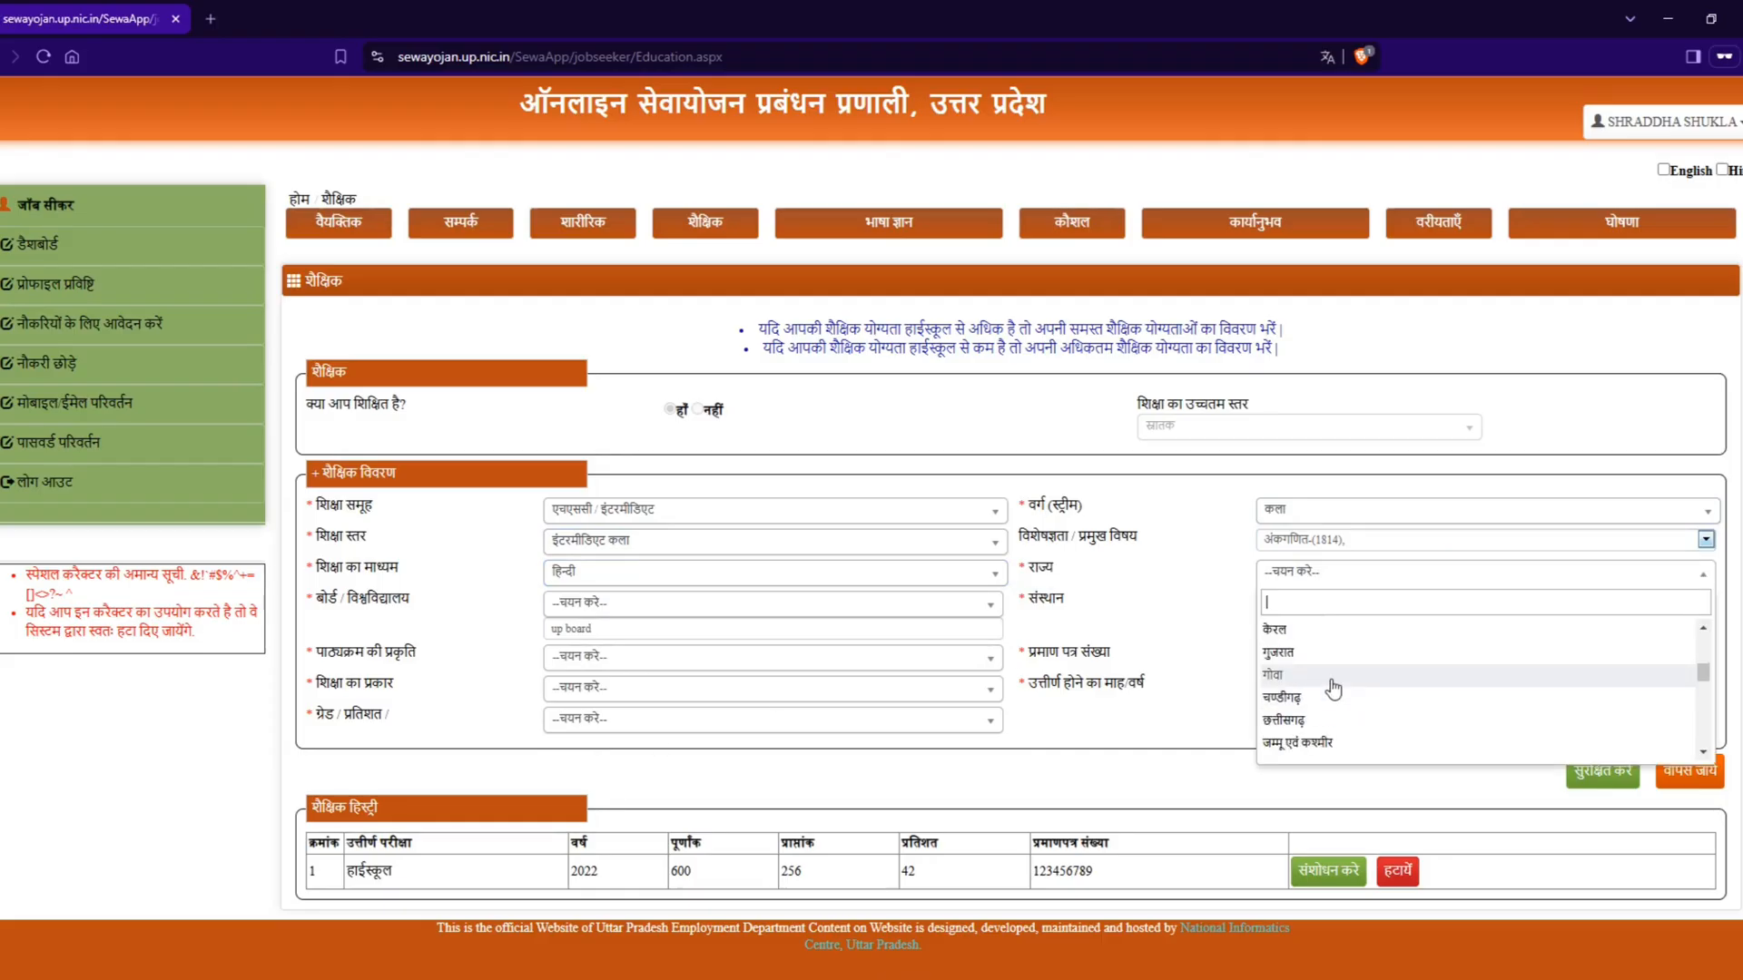
{"action": "scroll", "coordinate": [1327, 699], "scroll_direction": "up", "scroll_amount": 2}
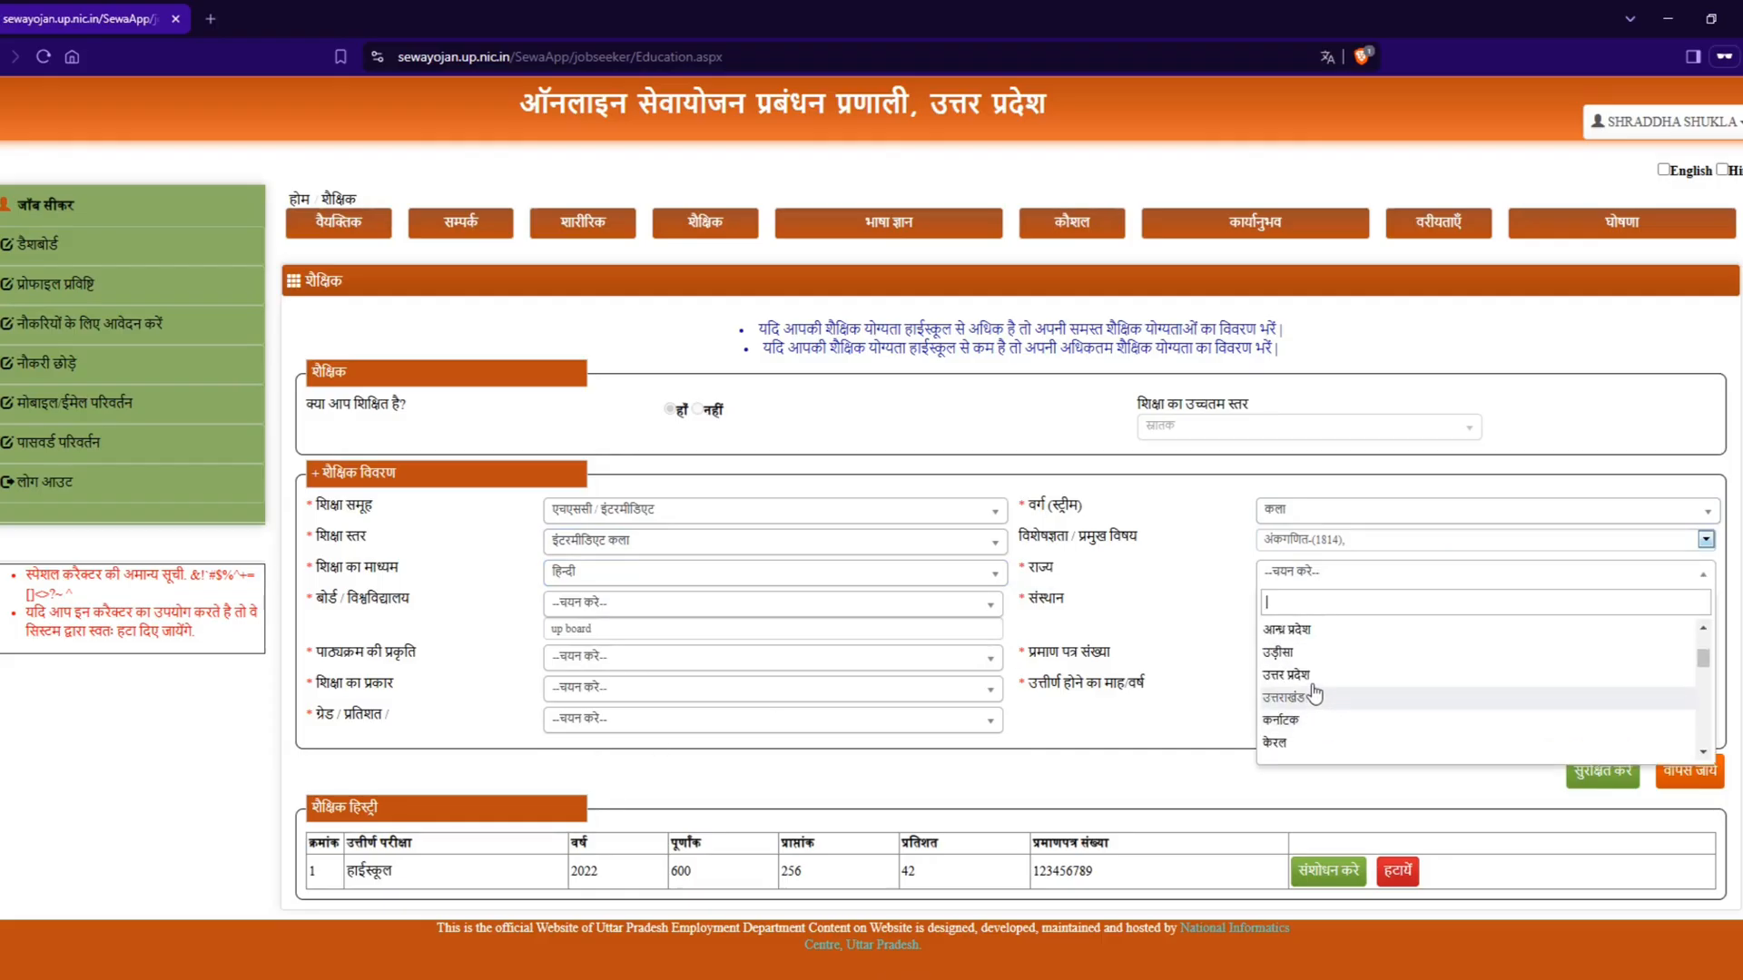
{"action": "left_click", "coordinate": [1314, 676]}
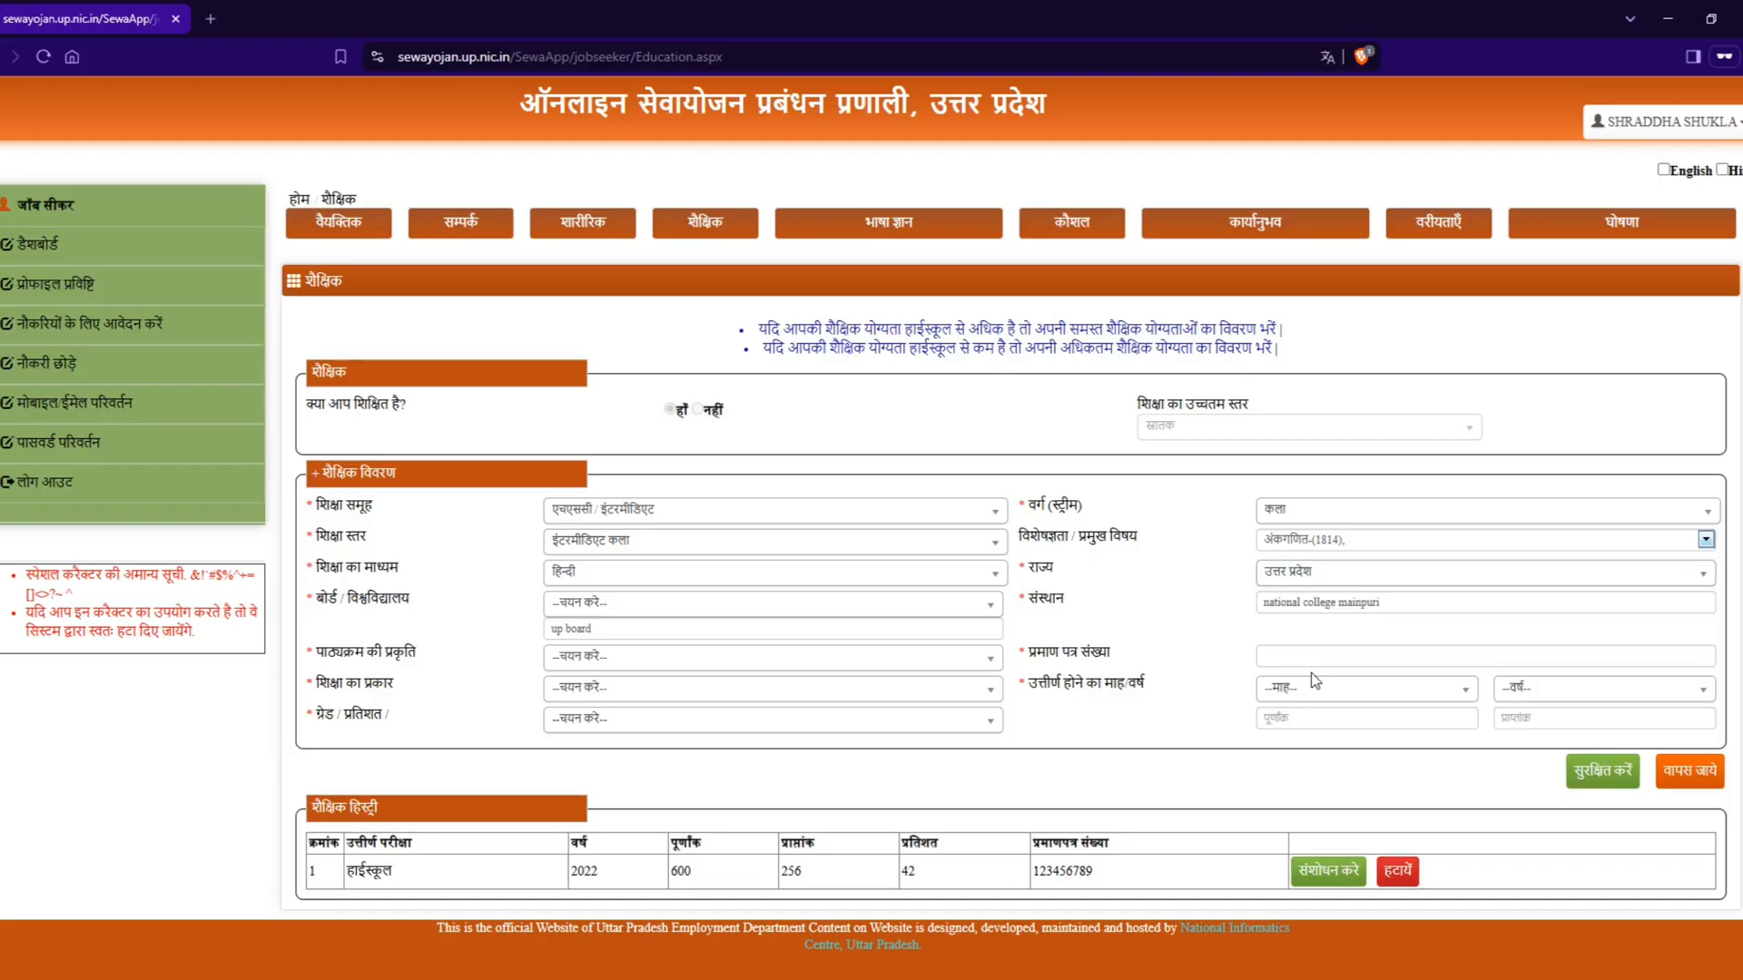
Step: Set the board/university (बोर्ड / विश्वविद्यालय) of the intermediate qualification to अन्य
{"action": "left_click", "coordinate": [585, 603]}
{"action": "scroll", "coordinate": [620, 726], "scroll_direction": "down", "scroll_amount": 5}
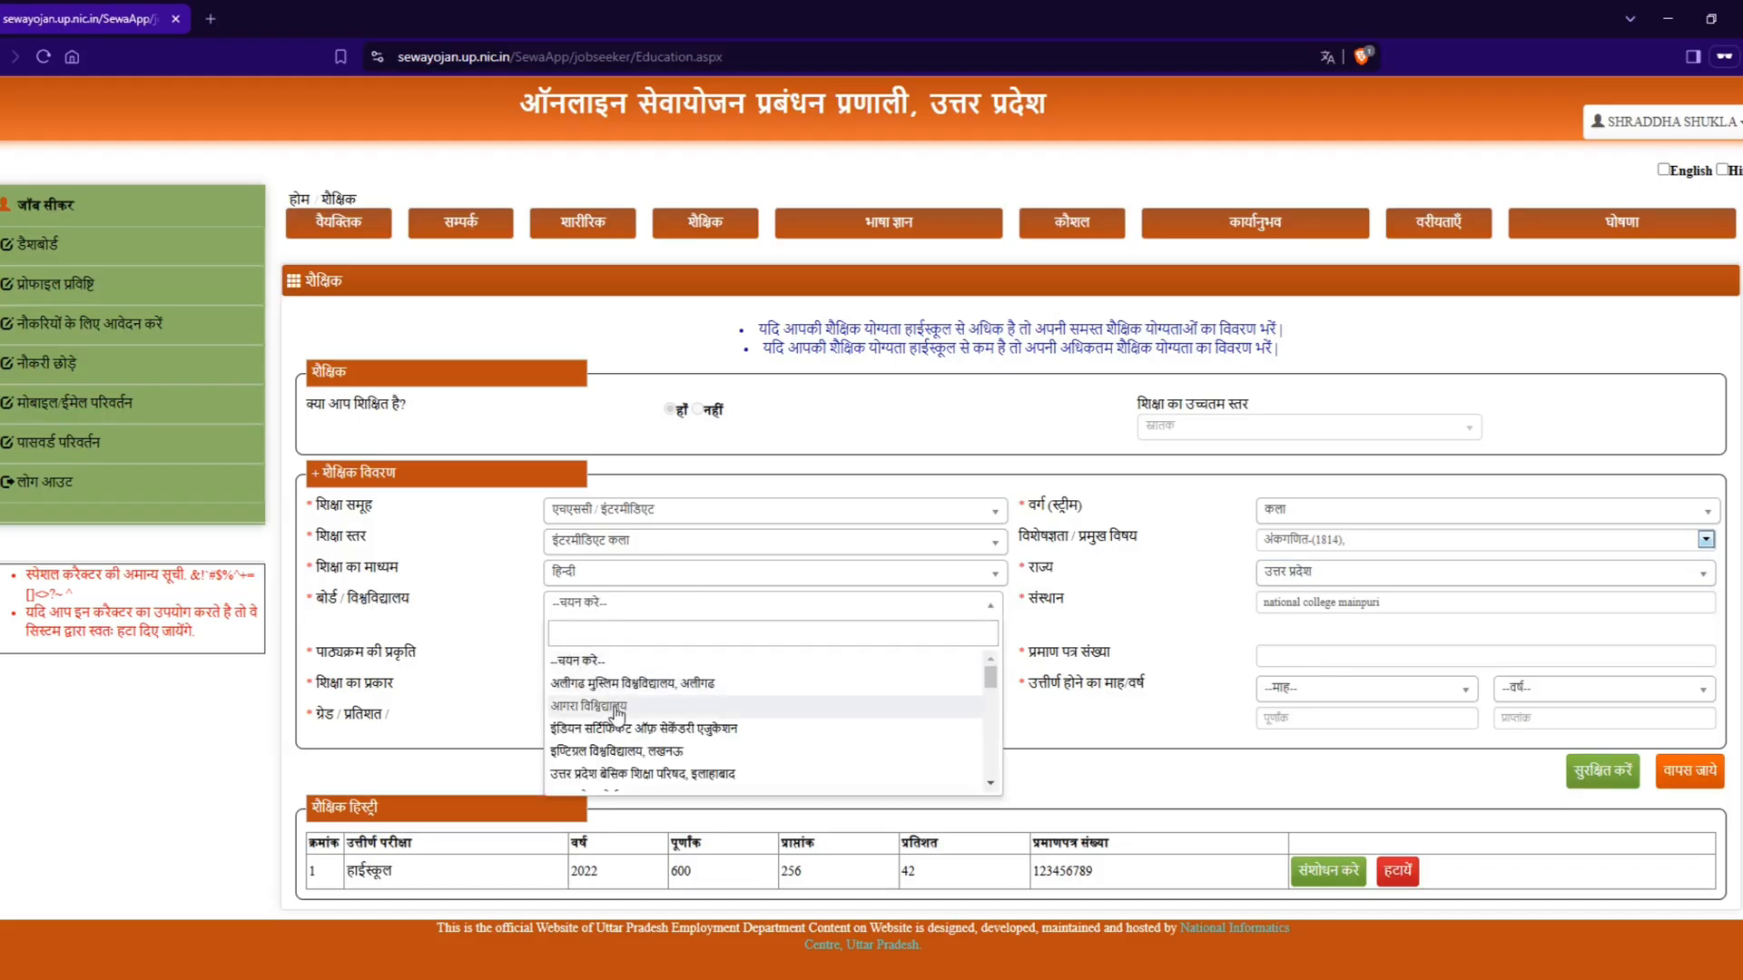
{"action": "left_click", "coordinate": [642, 781]}
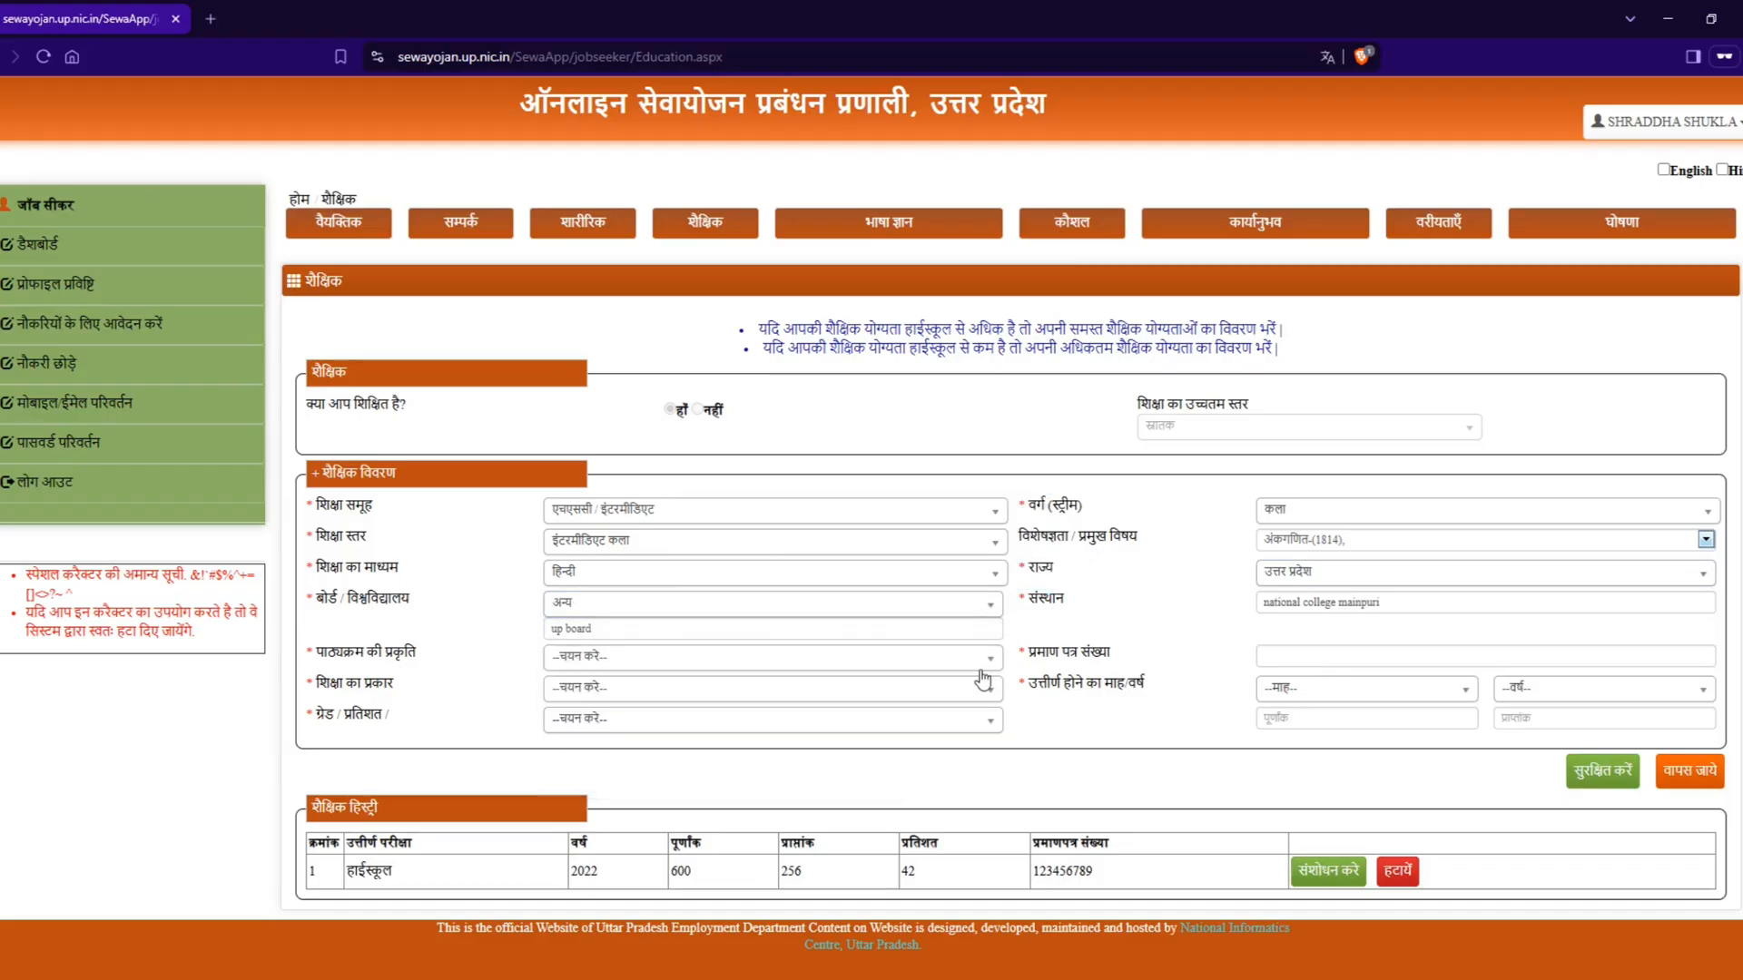
Step: Set the intermediate qualification's course nature (पाठ्यक्रम की प्रकृति) to फुल टाइम and its education type (शिक्षा का प्रकार) to पूर्ण
{"action": "left_click", "coordinate": [592, 659]}
{"action": "left_click", "coordinate": [588, 740]}
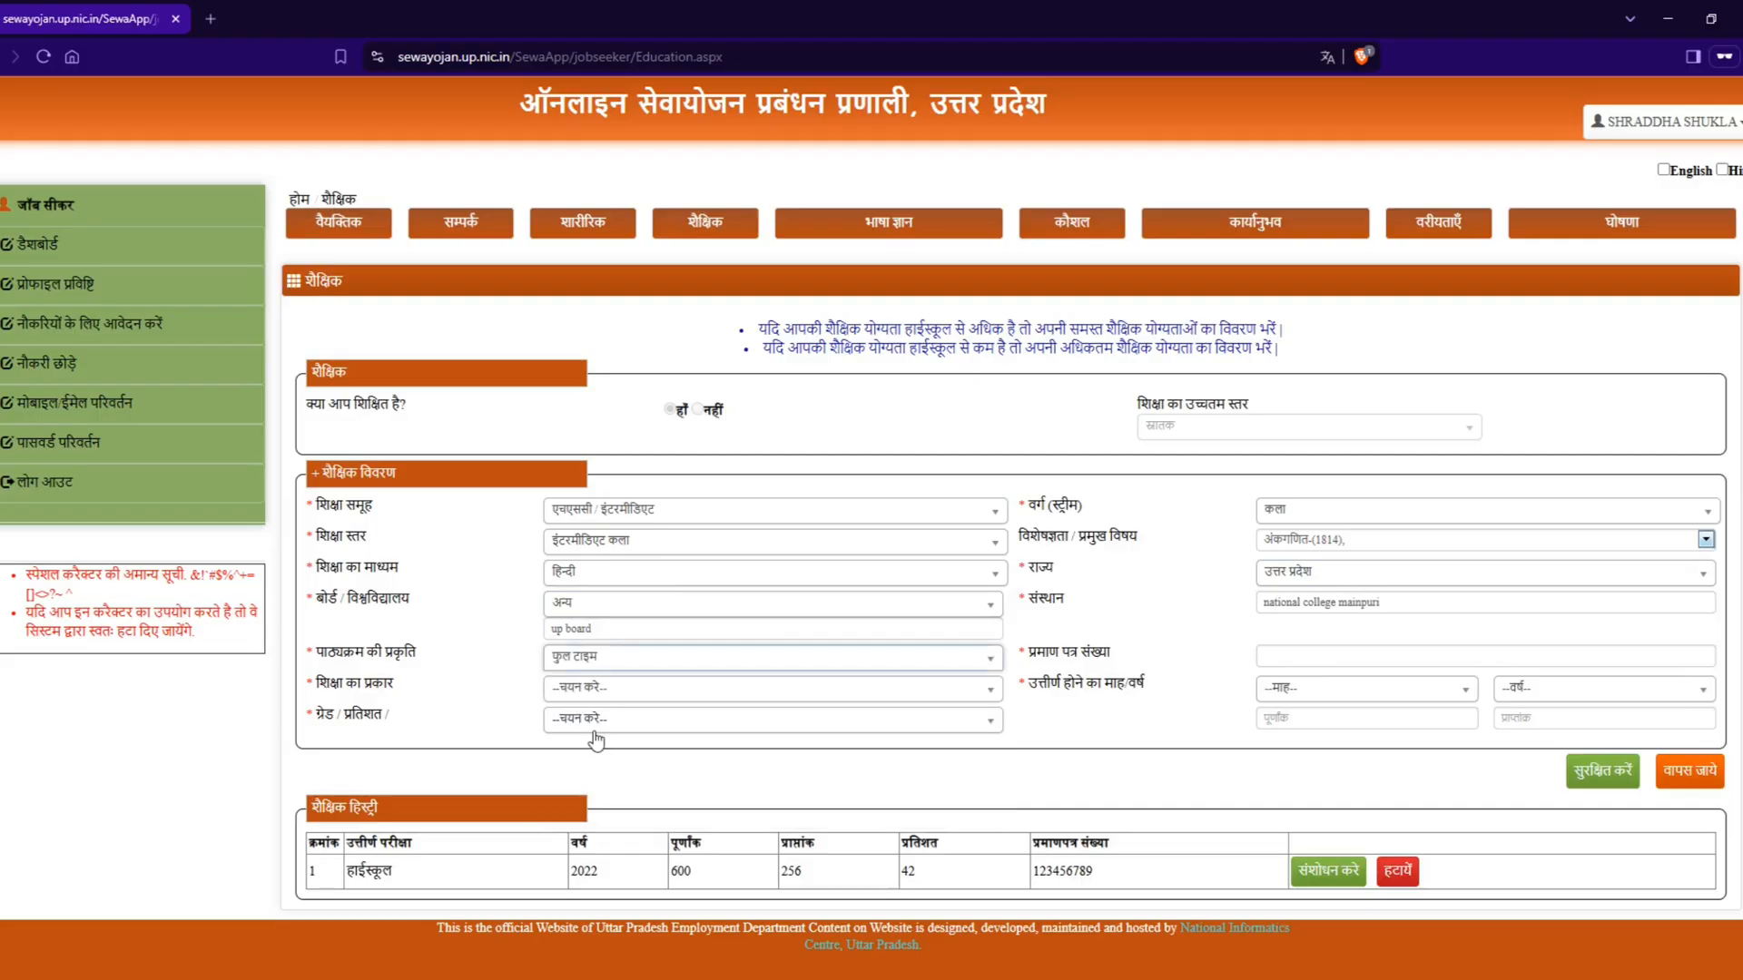
{"action": "left_click", "coordinate": [584, 689]}
{"action": "left_click", "coordinate": [610, 770]}
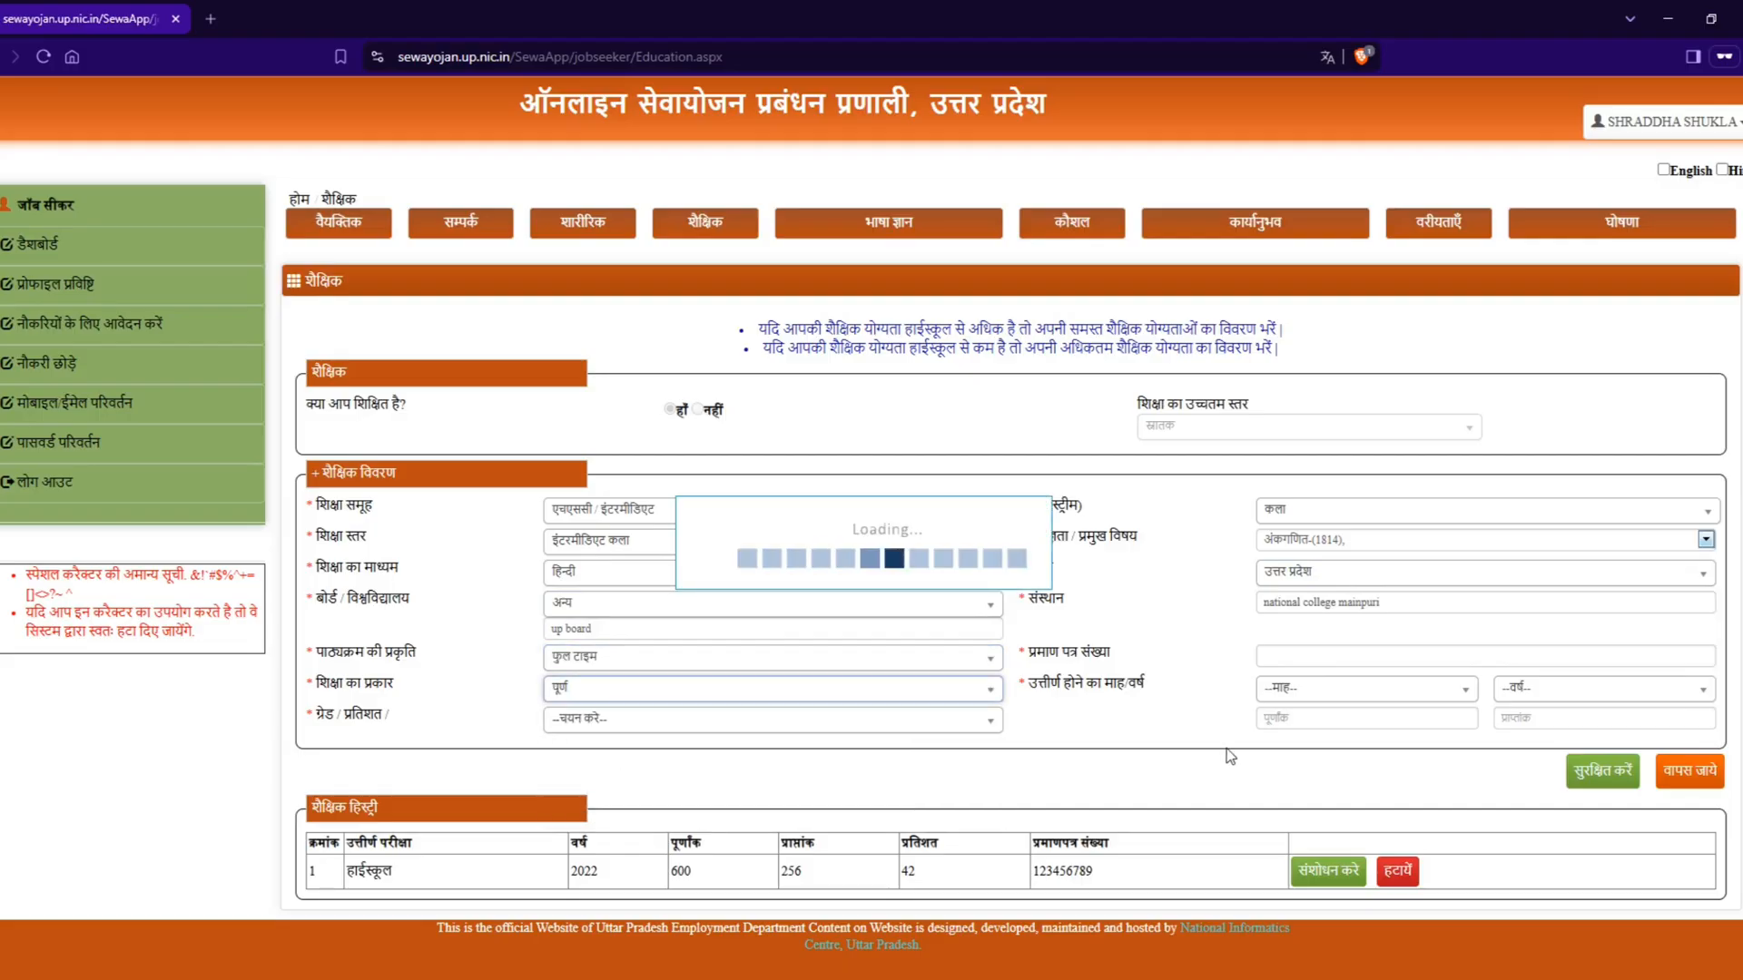
Step: Enter the intermediate certificate number (प्रमाण पत्र संख्या) and set the passing month and year to मई 2024
{"action": "left_click", "coordinate": [1310, 659]}
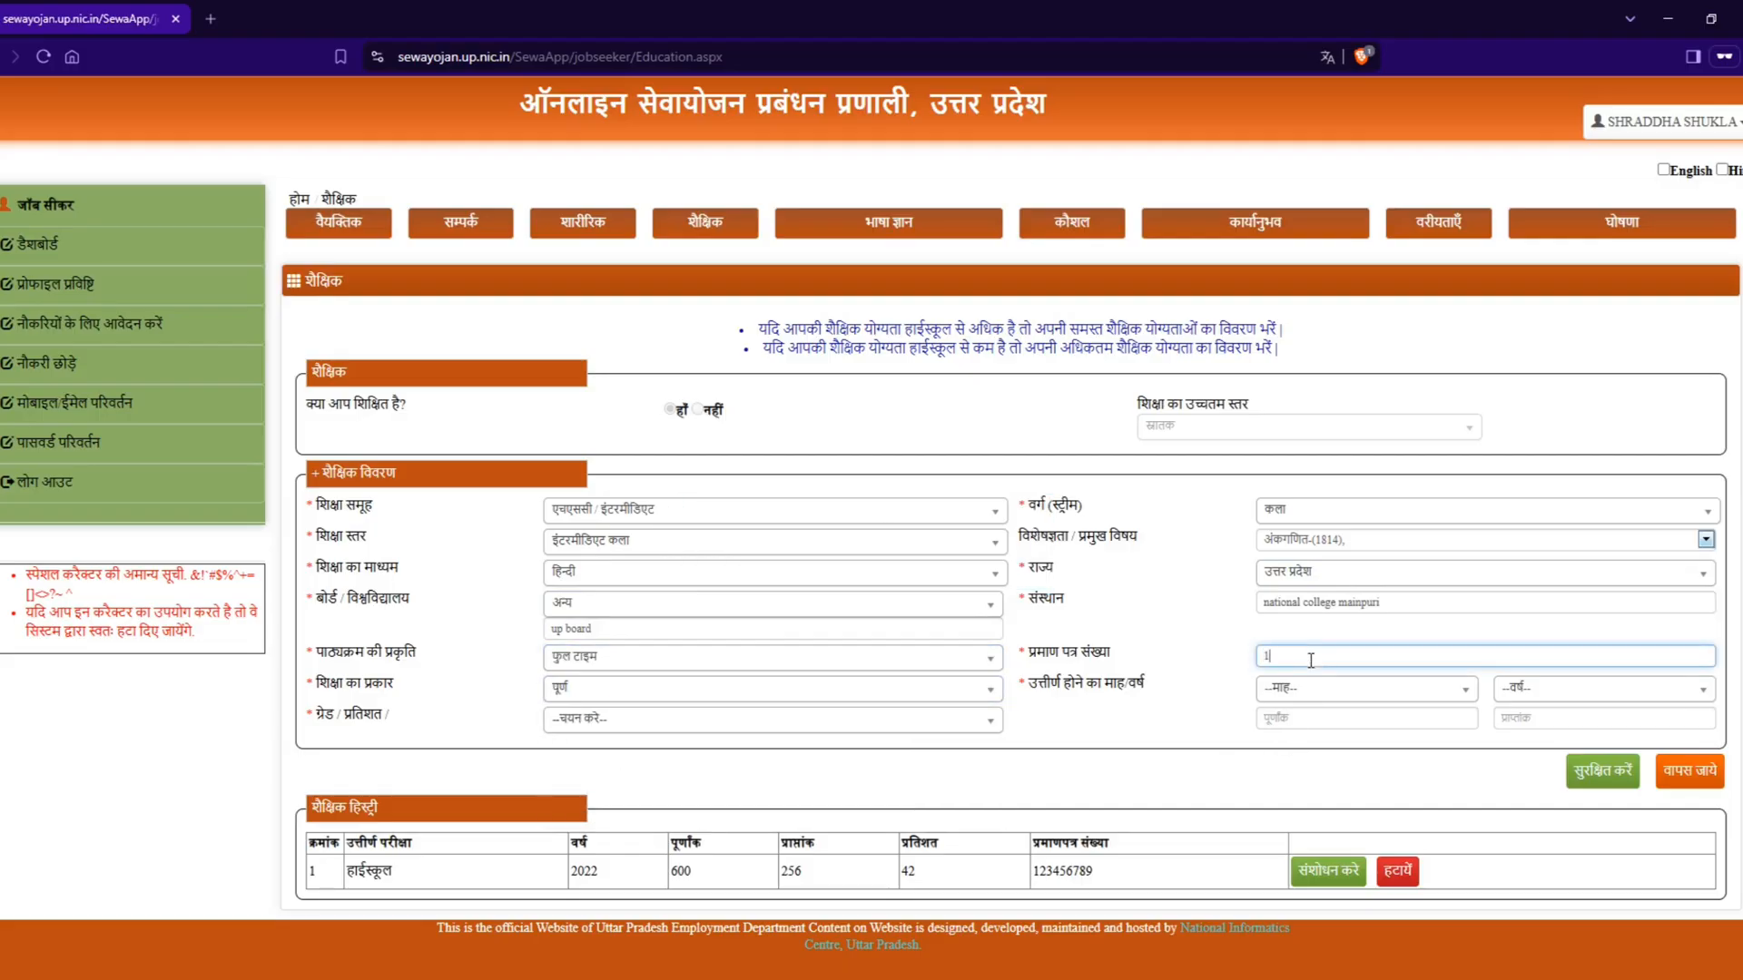
{"action": "type", "text": "123456789"}
{"action": "left_click", "coordinate": [1330, 689]}
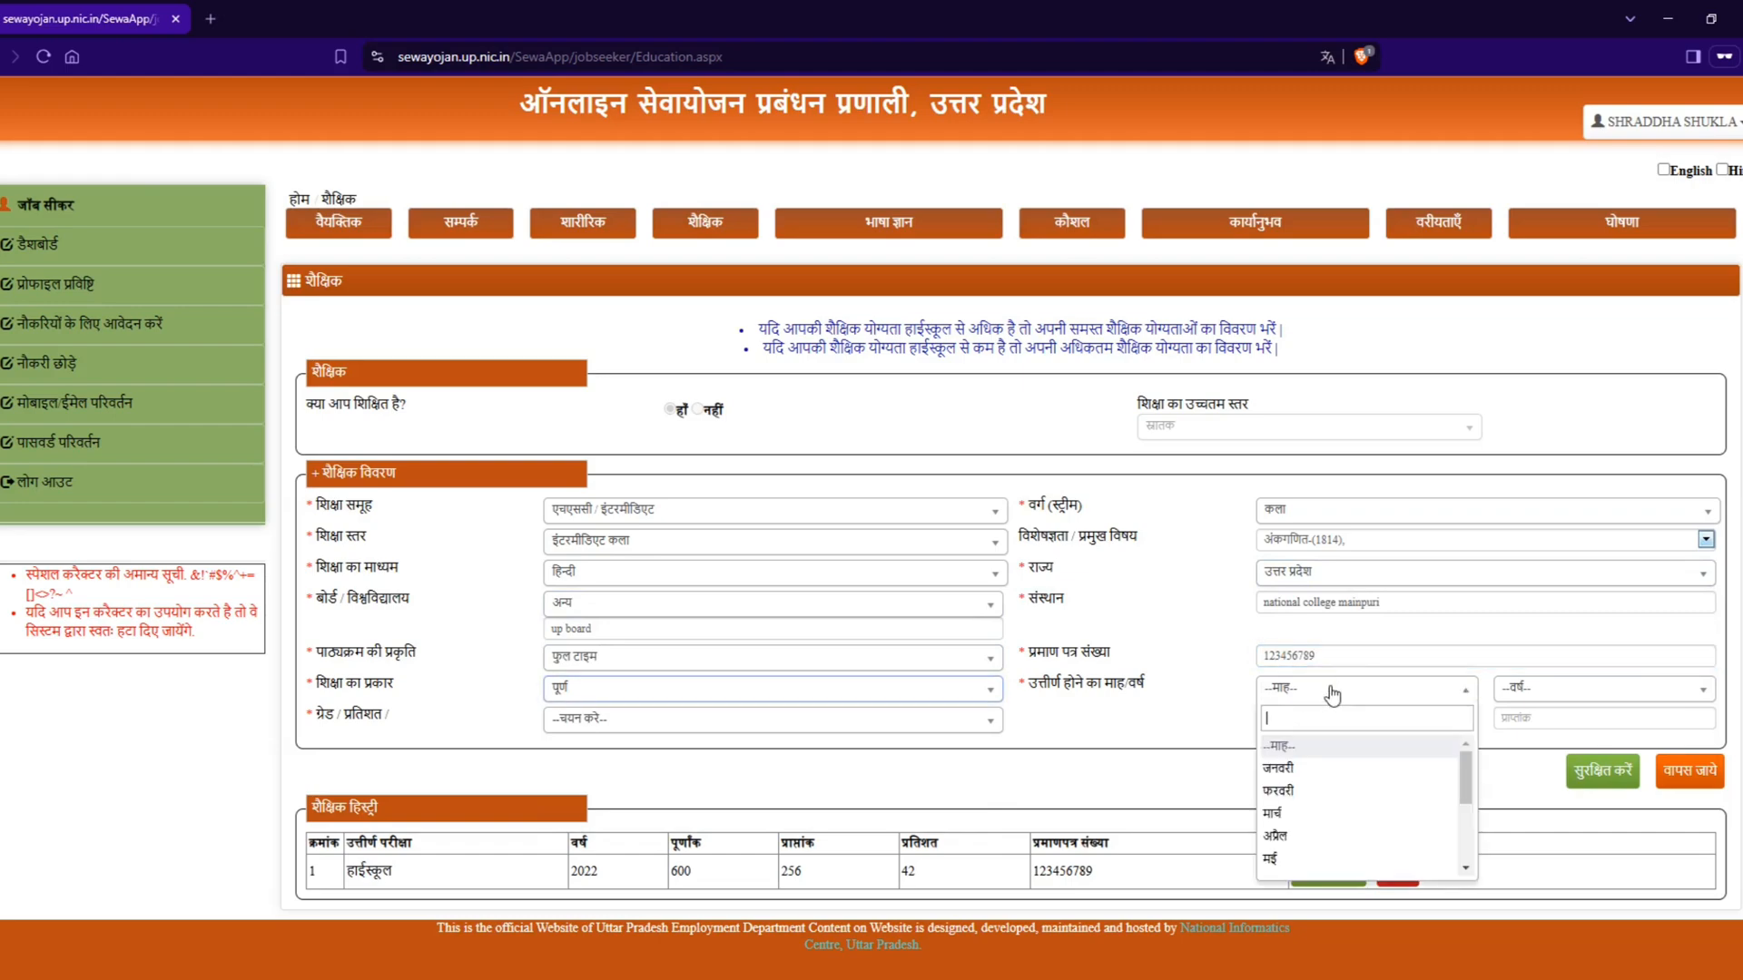
{"action": "left_click", "coordinate": [1334, 859]}
{"action": "left_click", "coordinate": [1521, 689]}
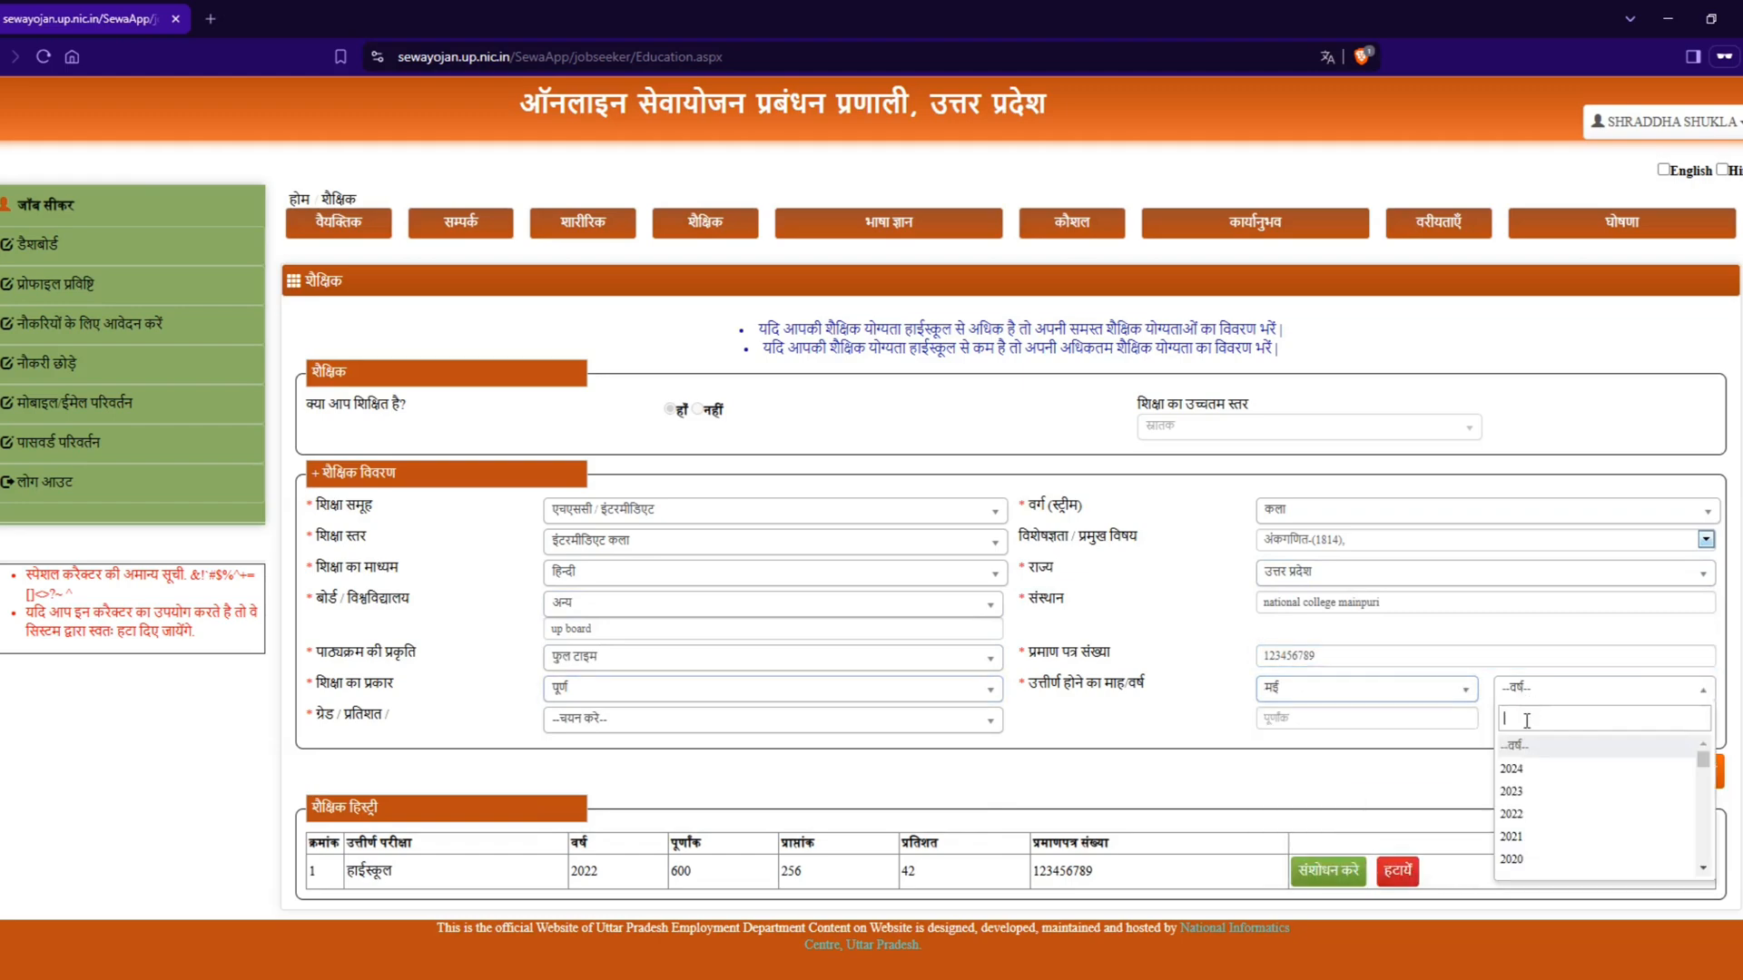
{"action": "left_click", "coordinate": [1530, 769]}
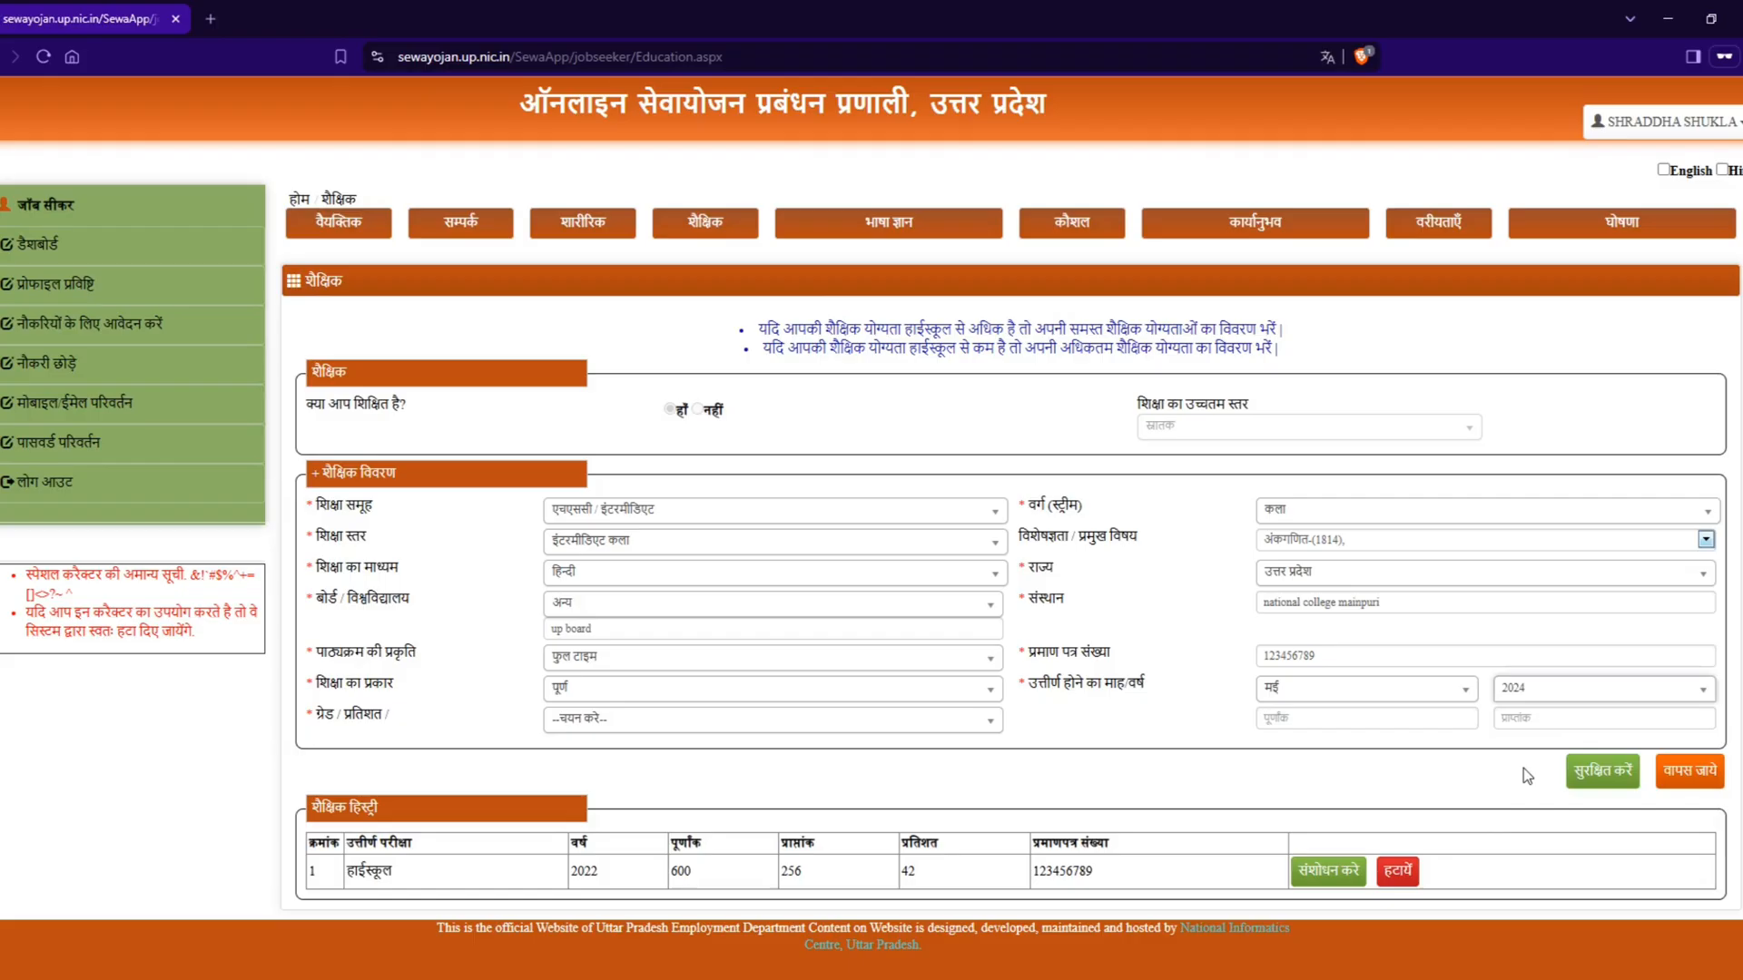
Step: Set the intermediate qualification's grade type to प्रतिशत, enter 500 total marks (पूर्णांक) and 326 obtained marks (प्राप्तांक), and save the record
{"action": "left_click", "coordinate": [708, 720]}
{"action": "left_click", "coordinate": [613, 799]}
{"action": "left_click", "coordinate": [1311, 719]}
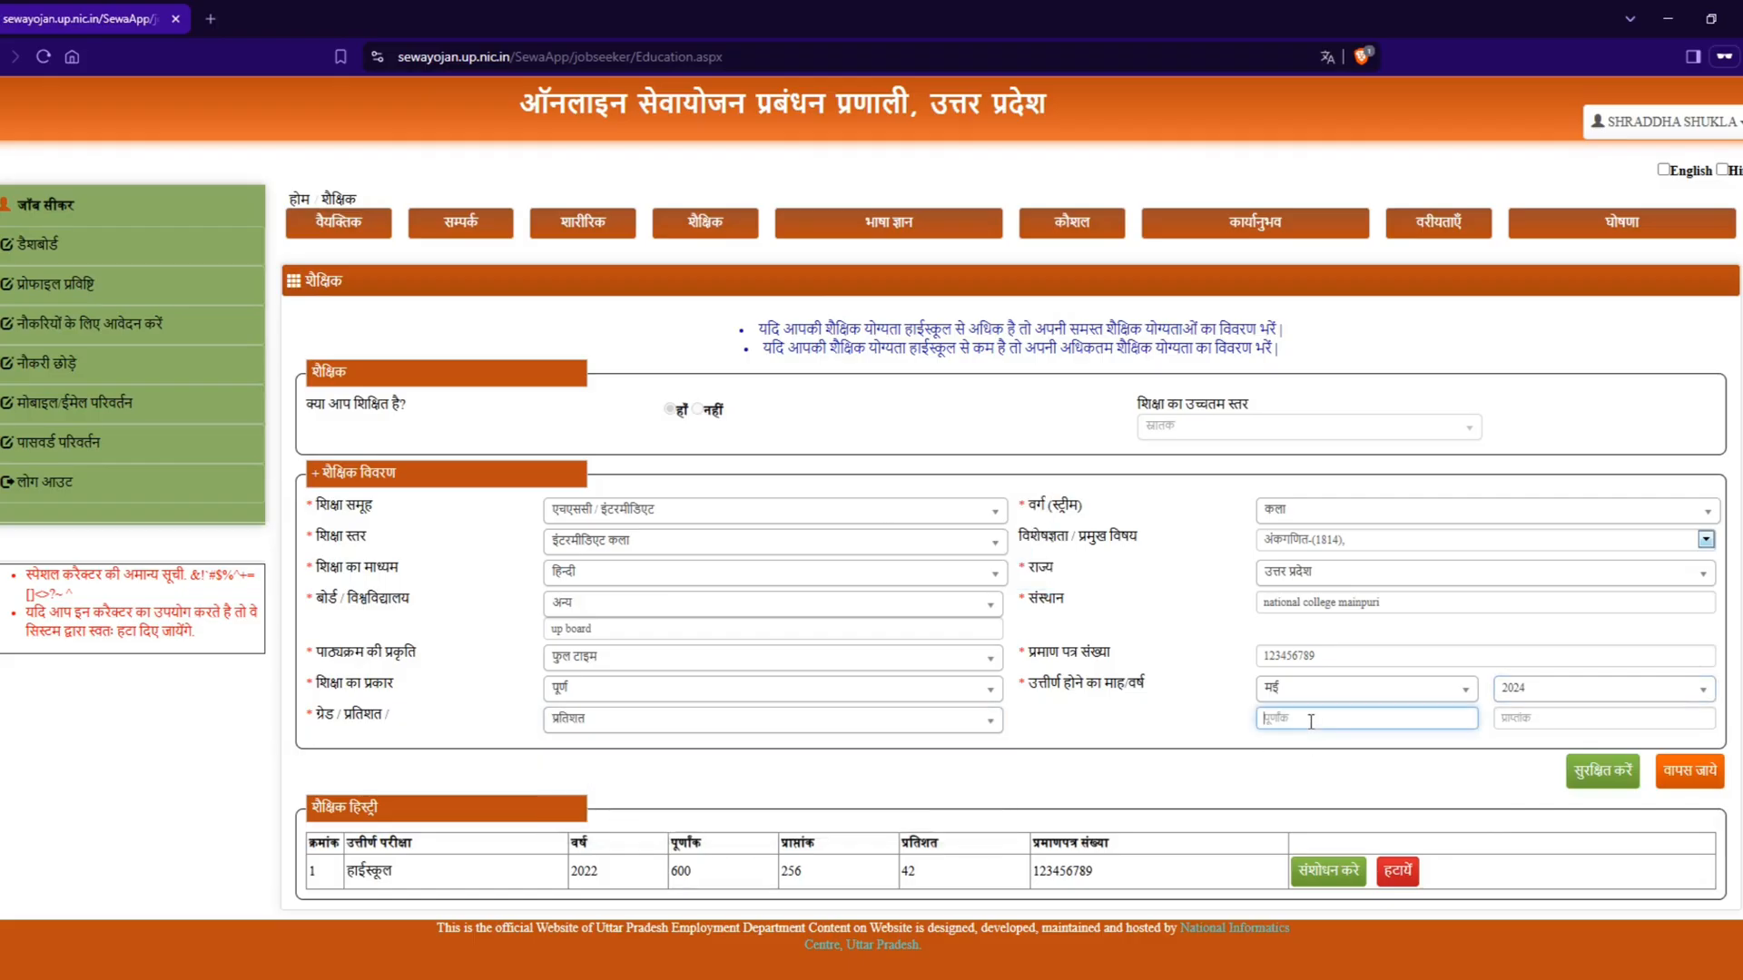
{"action": "type", "text": "500"}
{"action": "key", "text": "Tab"}
{"action": "type", "text": "3"}
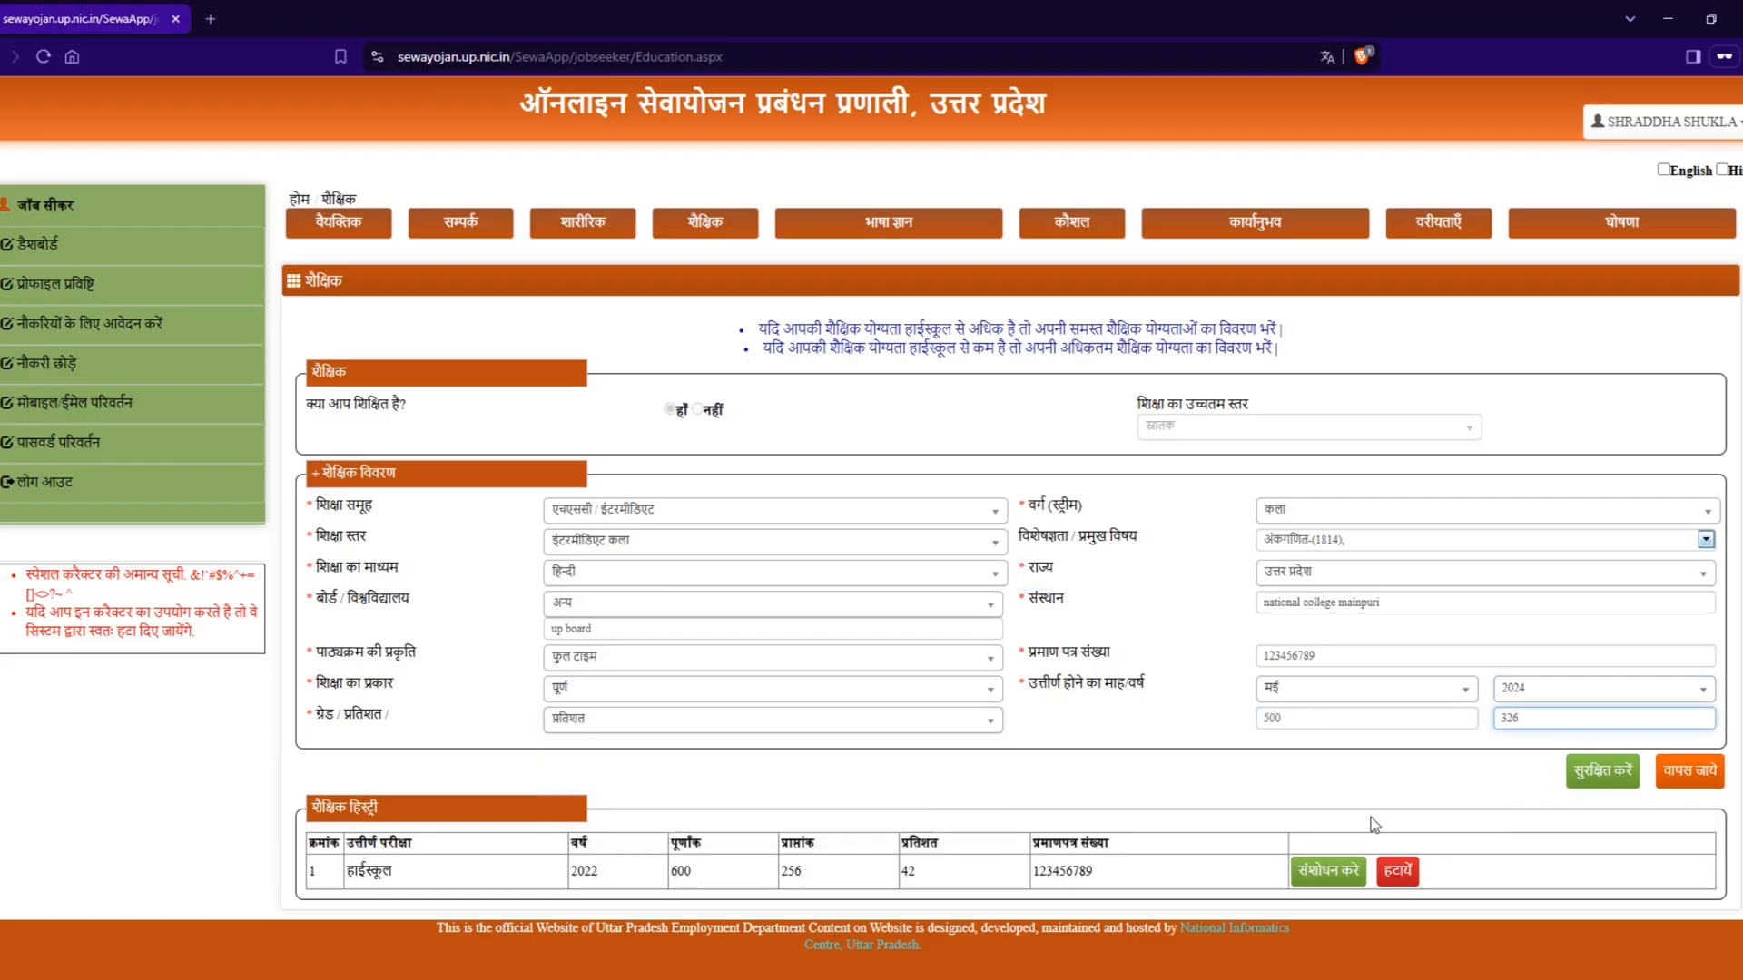
{"action": "left_click", "coordinate": [1602, 770]}
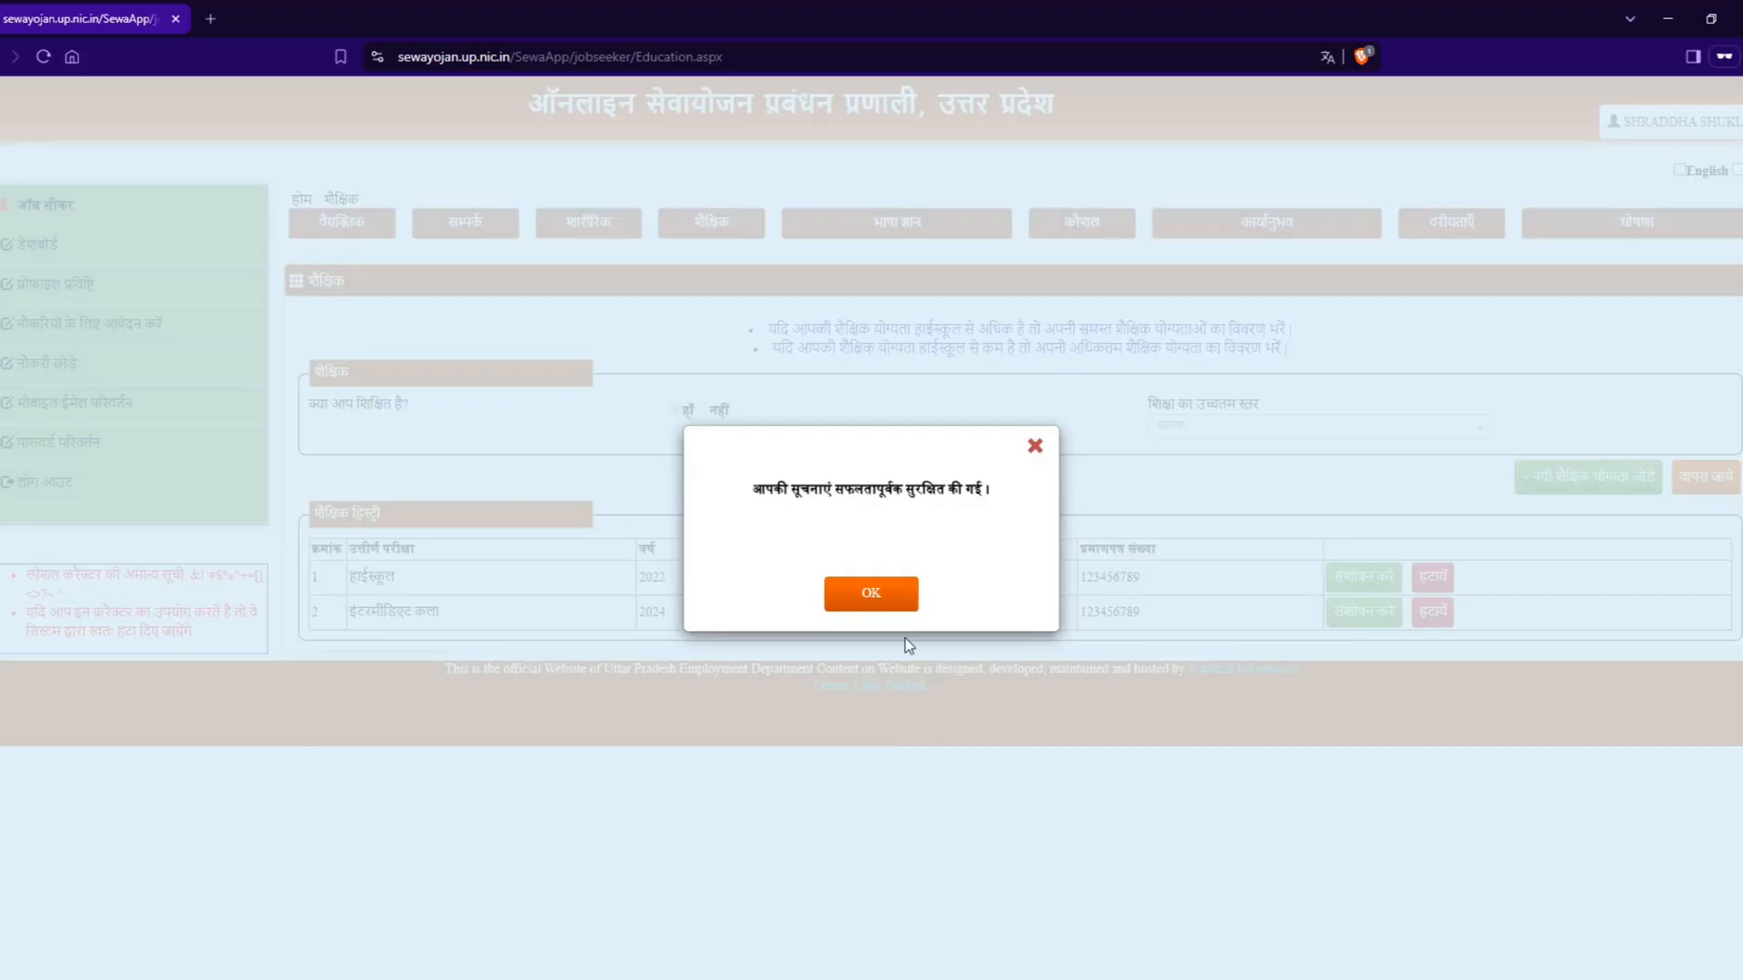
{"action": "left_click", "coordinate": [835, 595]}
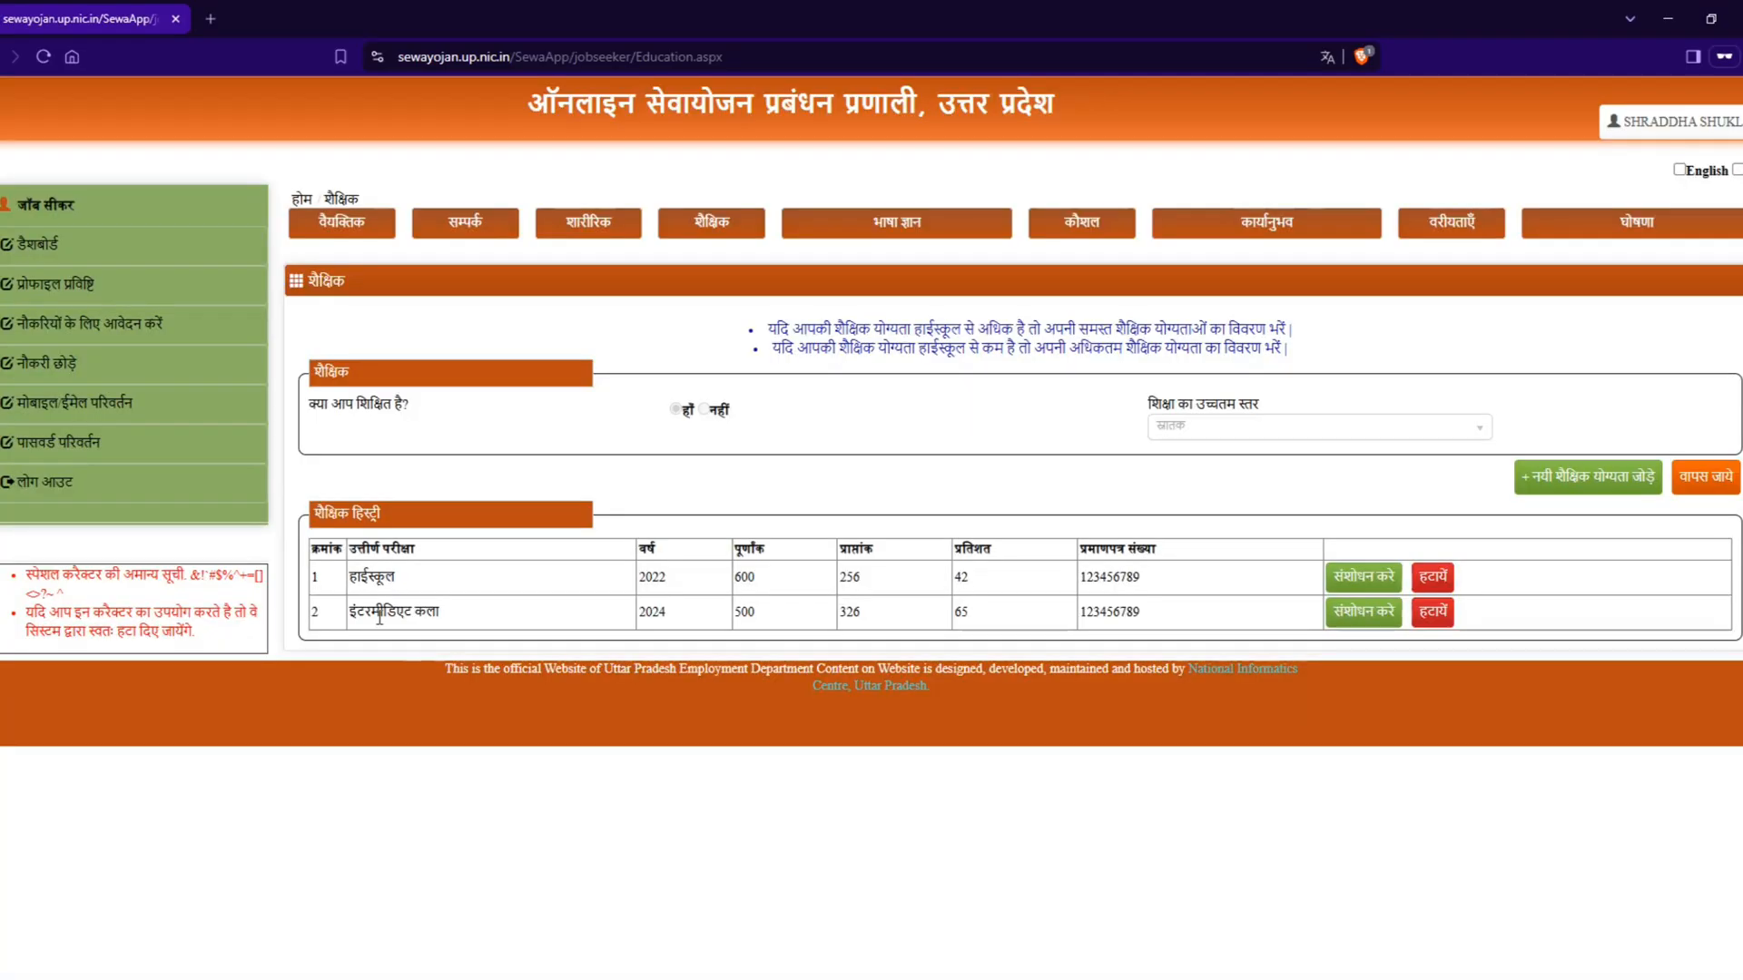
{"action": "left_click_drag", "start_coordinate": [312, 621], "coordinate": [1169, 628]}
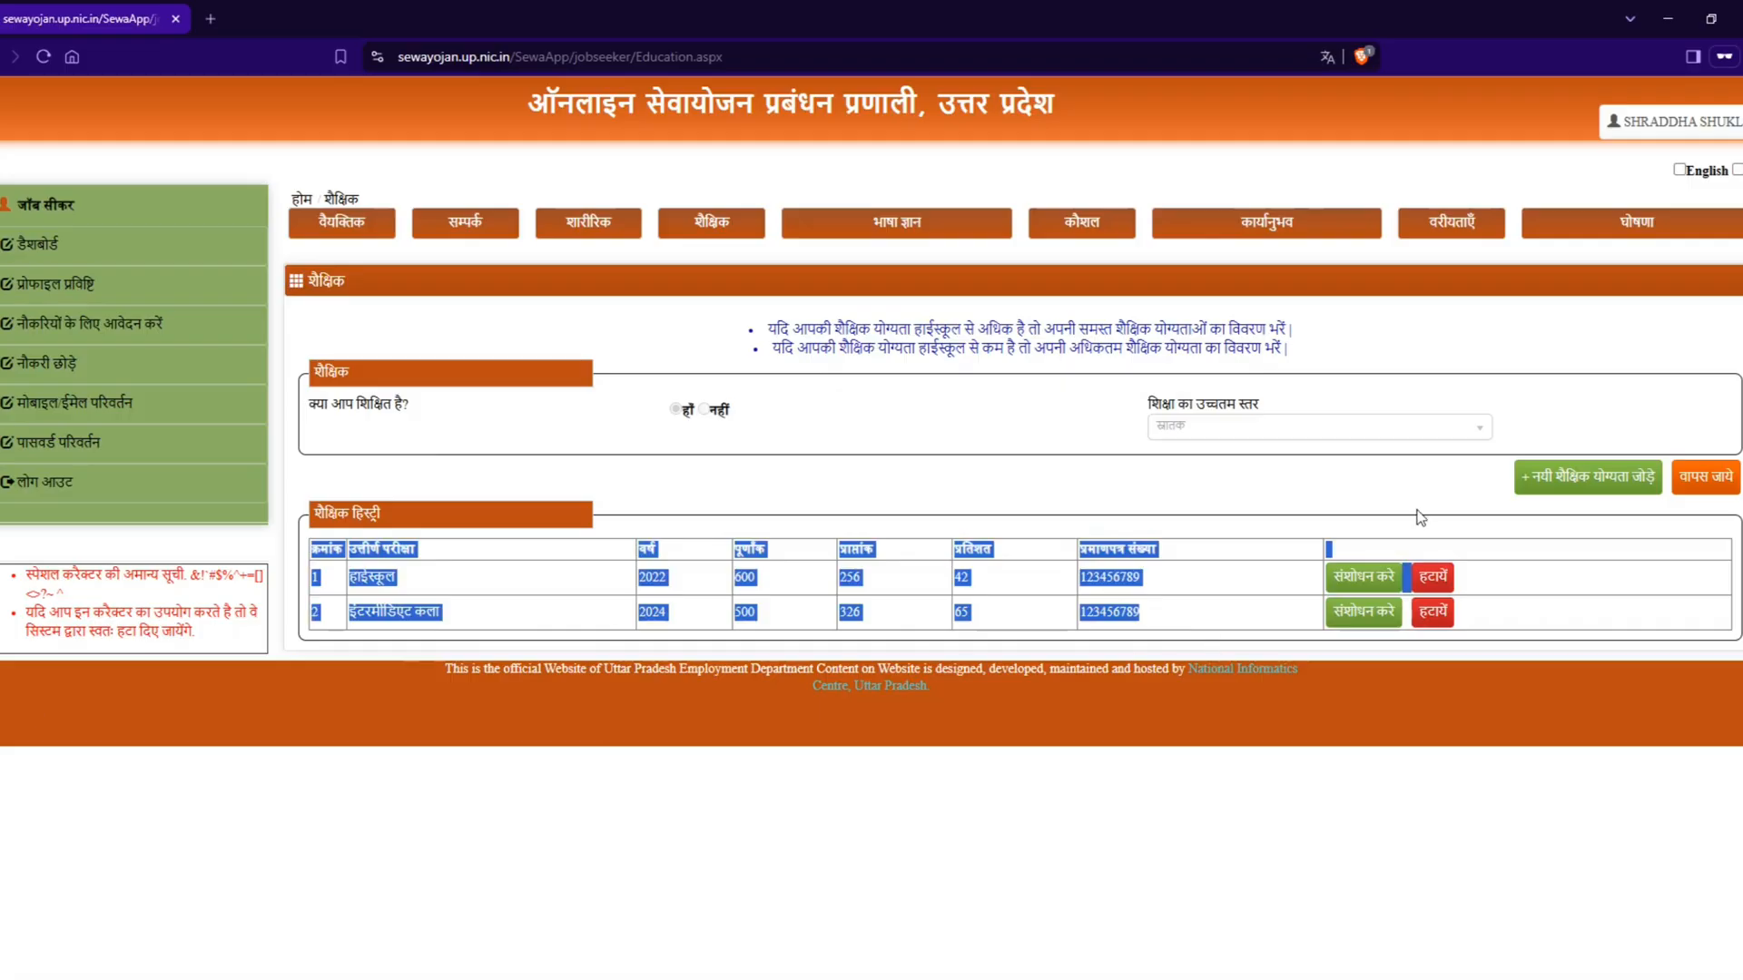
{"action": "left_click", "coordinate": [1497, 499]}
Step: Start another educational qualification with the education group (शिक्षा समूह) डिप्लोमा and look through its streams (वर्ग)
{"action": "left_click", "coordinate": [1561, 476]}
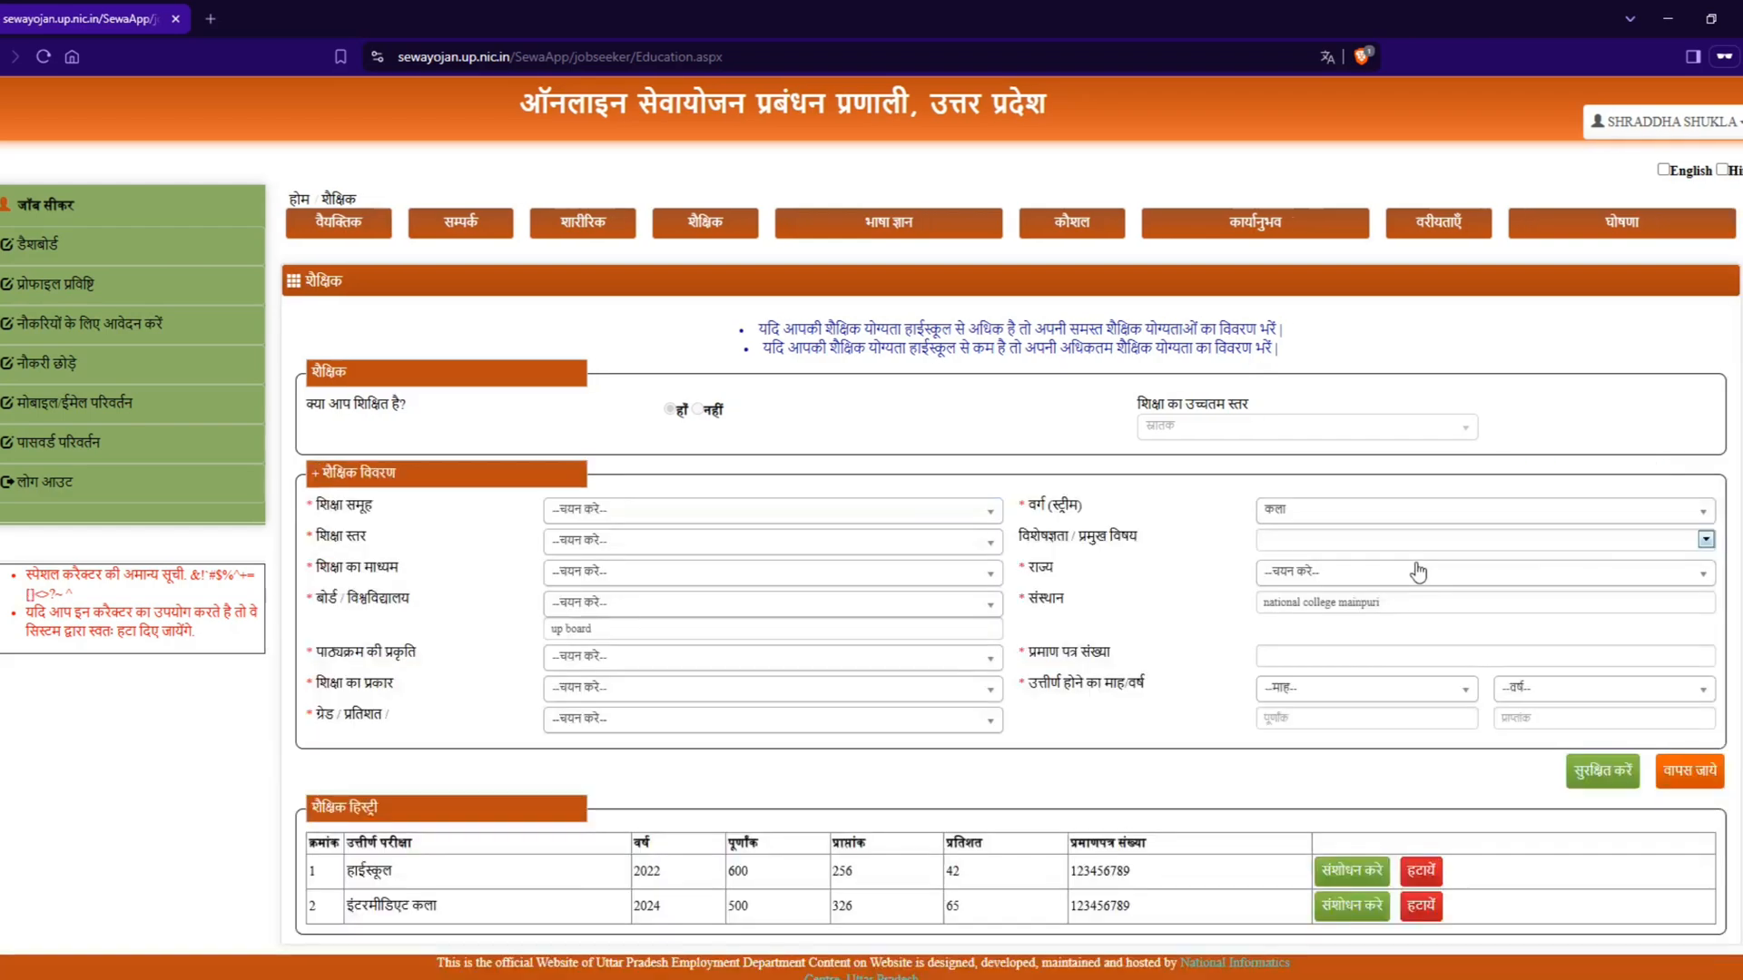
{"action": "left_click", "coordinate": [708, 520]}
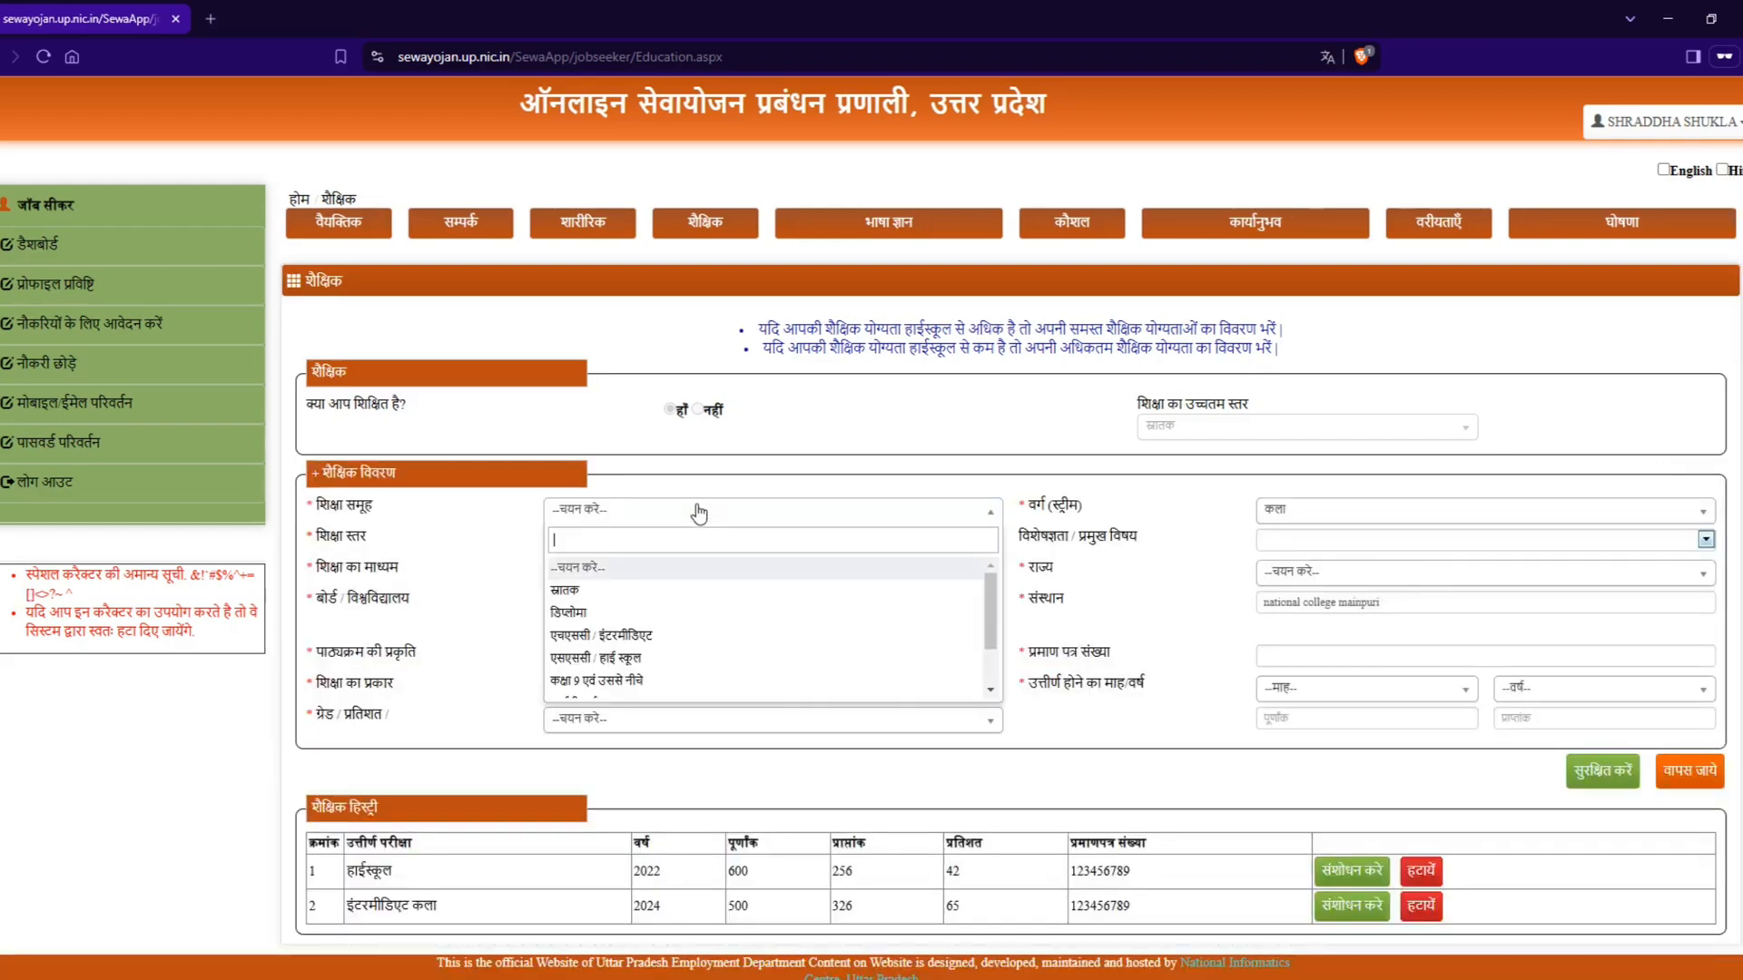
{"action": "left_click", "coordinate": [593, 620]}
{"action": "left_click", "coordinate": [1316, 511]}
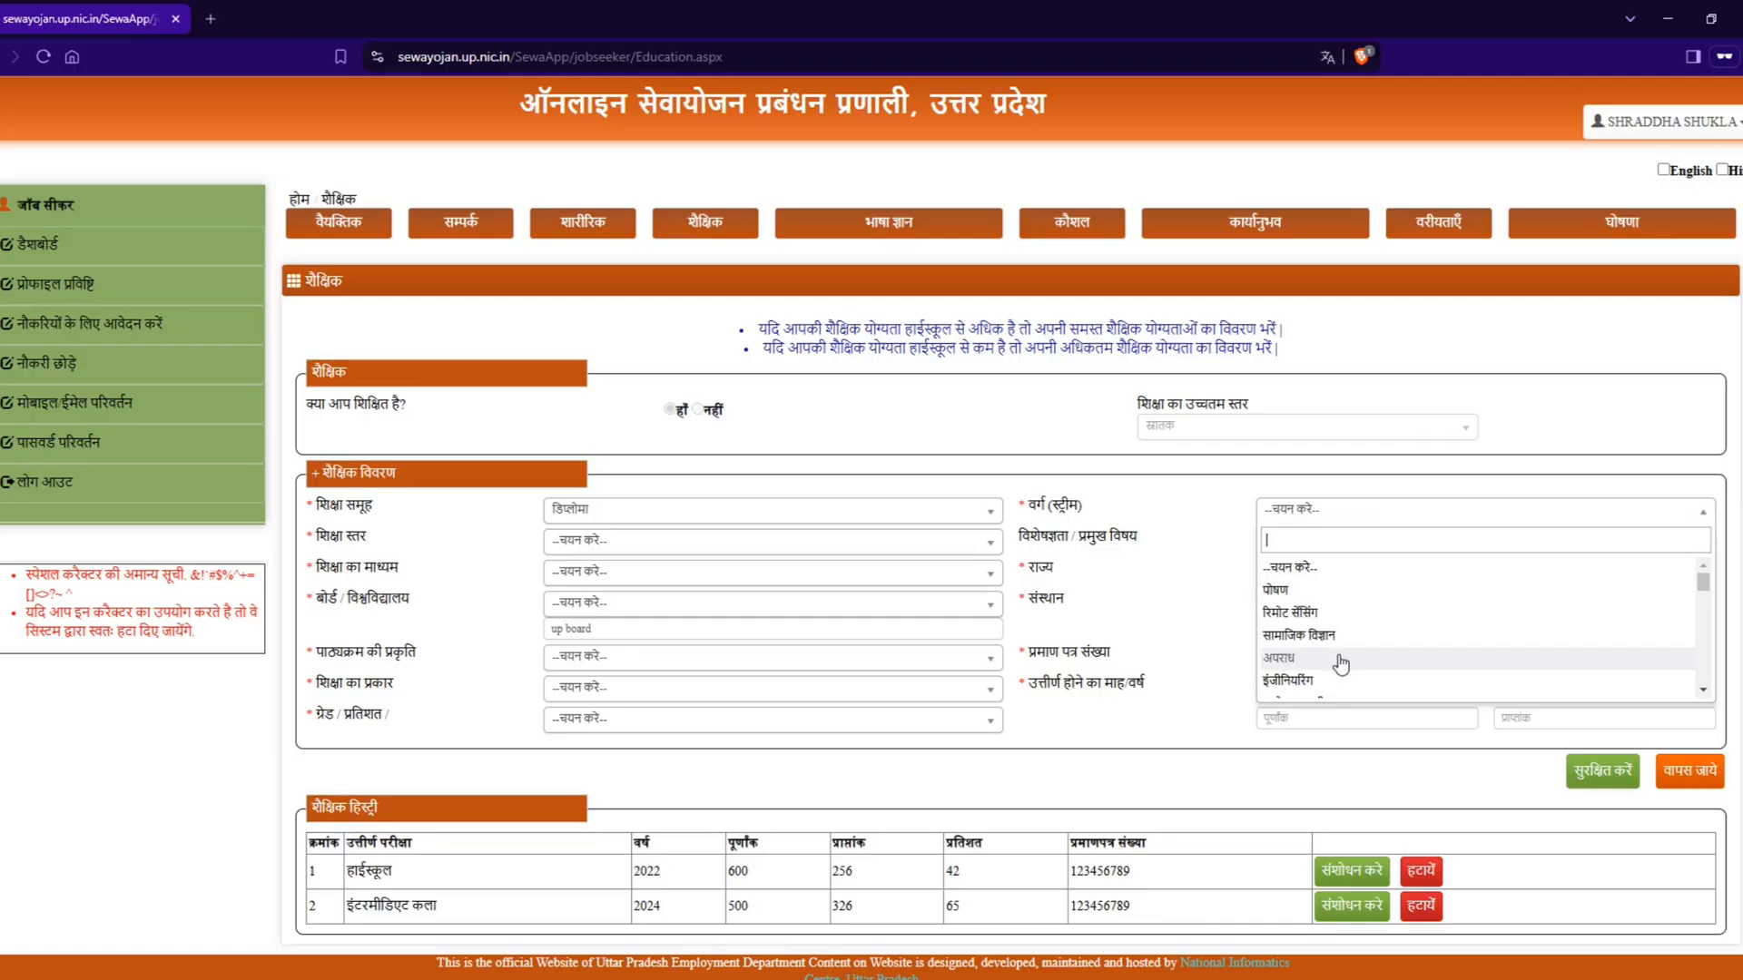
{"action": "scroll", "coordinate": [1334, 658], "scroll_direction": "down", "scroll_amount": 2}
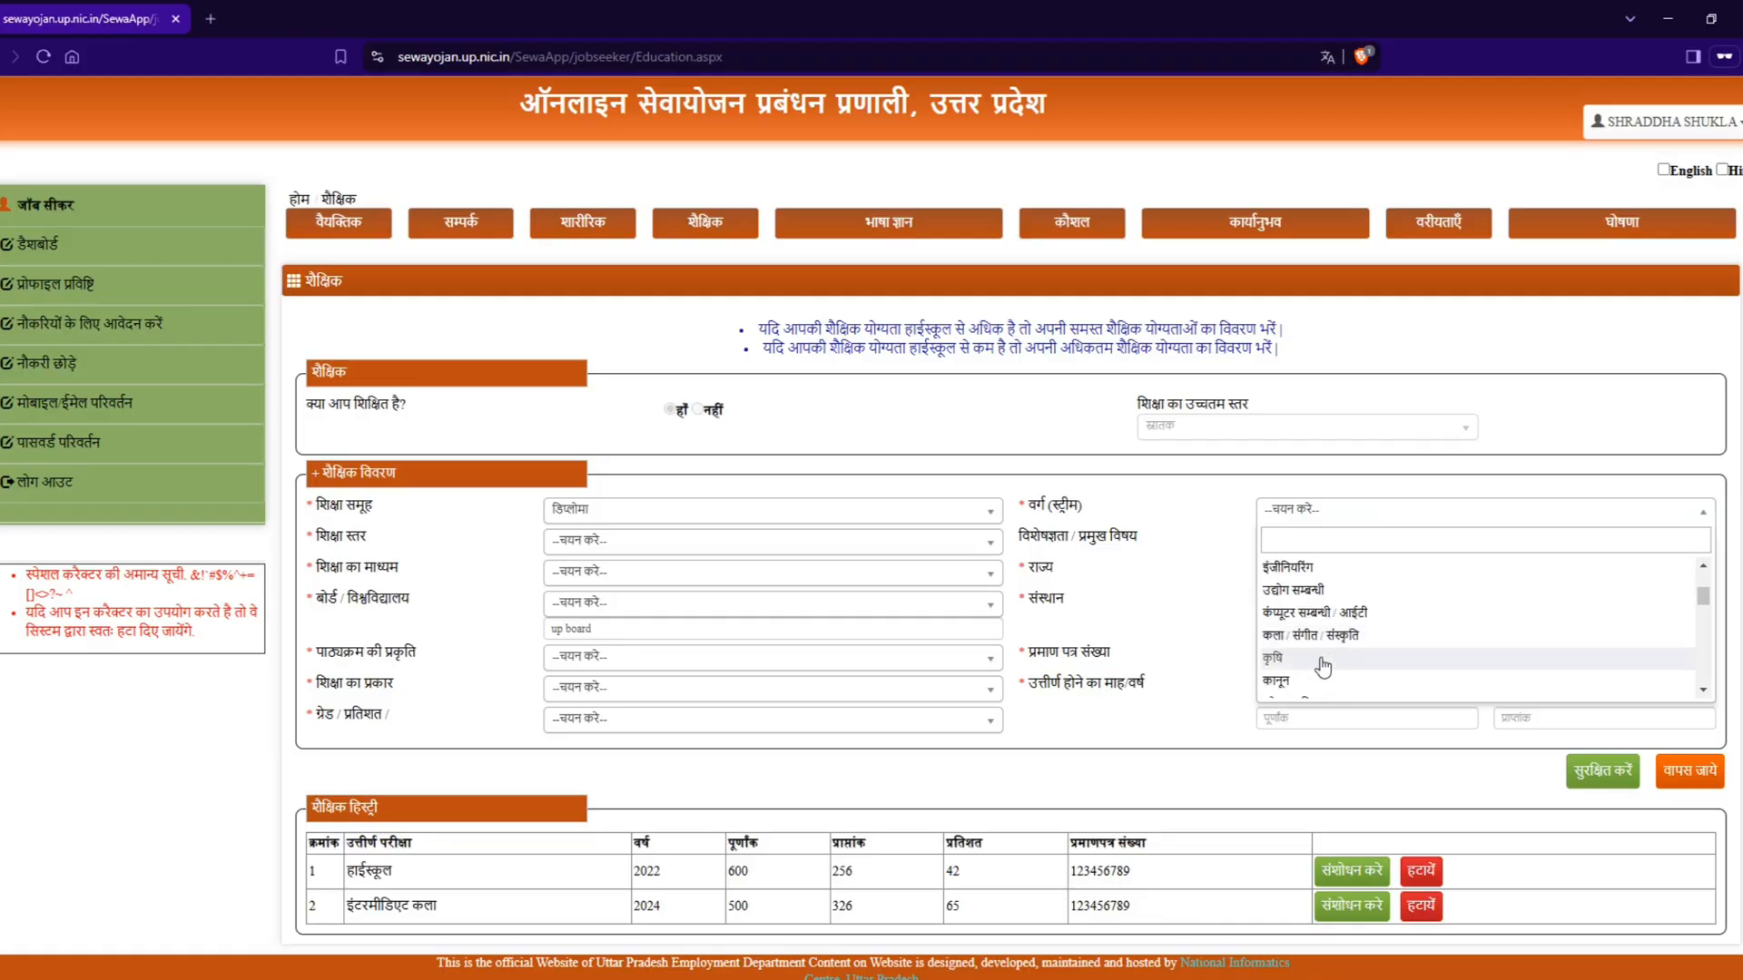
{"action": "scroll", "coordinate": [1319, 679], "scroll_direction": "down", "scroll_amount": 1}
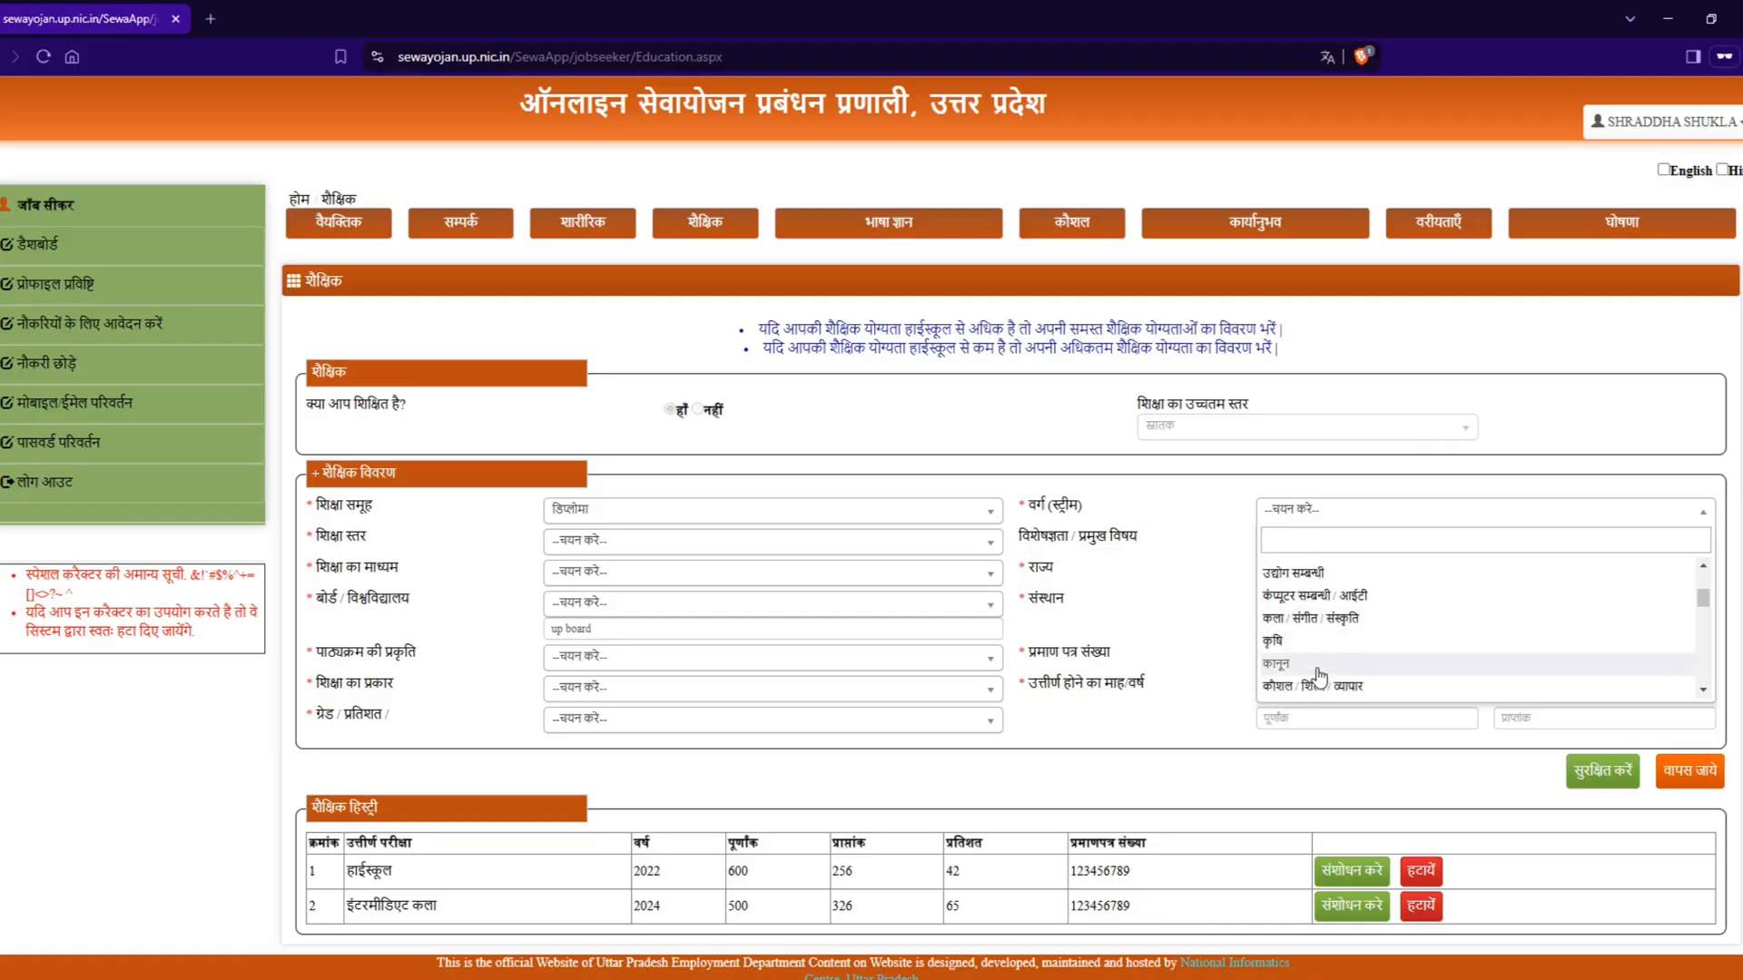
{"action": "scroll", "coordinate": [1319, 679], "scroll_direction": "down", "scroll_amount": 2}
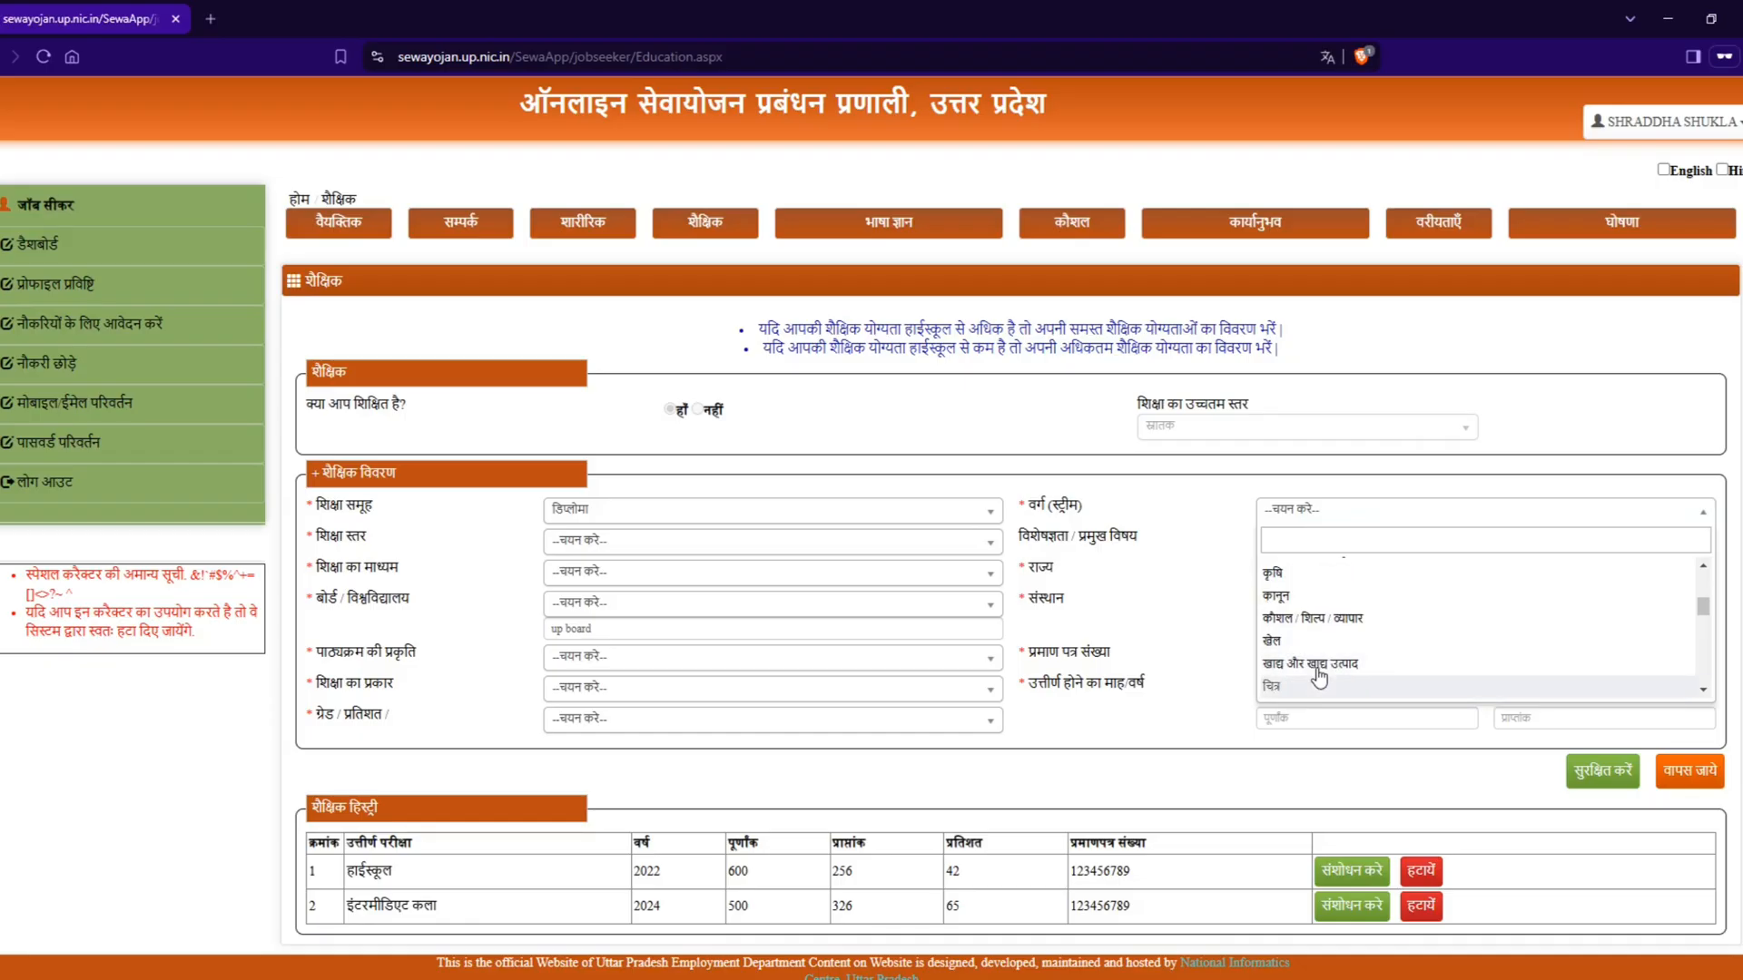
{"action": "scroll", "coordinate": [1318, 679], "scroll_direction": "down", "scroll_amount": 1}
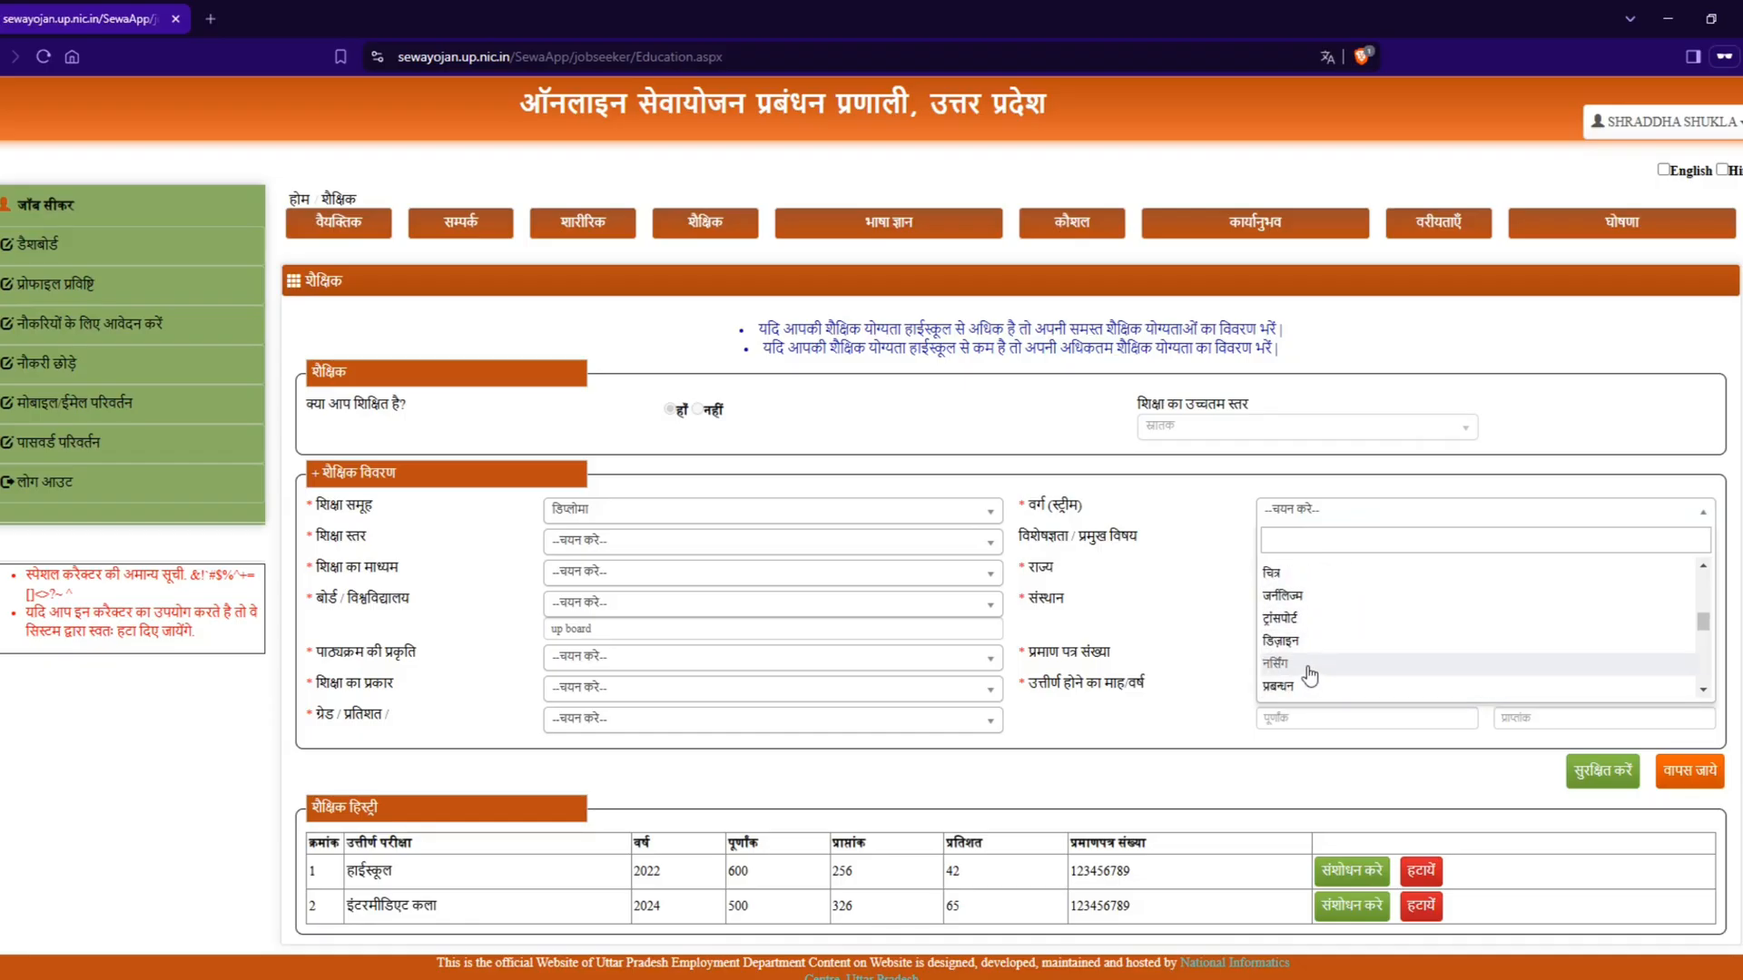
Step: Set the new qualification's education group (शिक्षा समूह) to कंप्यूटर दक्षता and its stream (वर्ग) to कंप्यूटर ज्ञान
{"action": "left_click", "coordinate": [663, 512]}
{"action": "scroll", "coordinate": [628, 640], "scroll_direction": "down", "scroll_amount": 1}
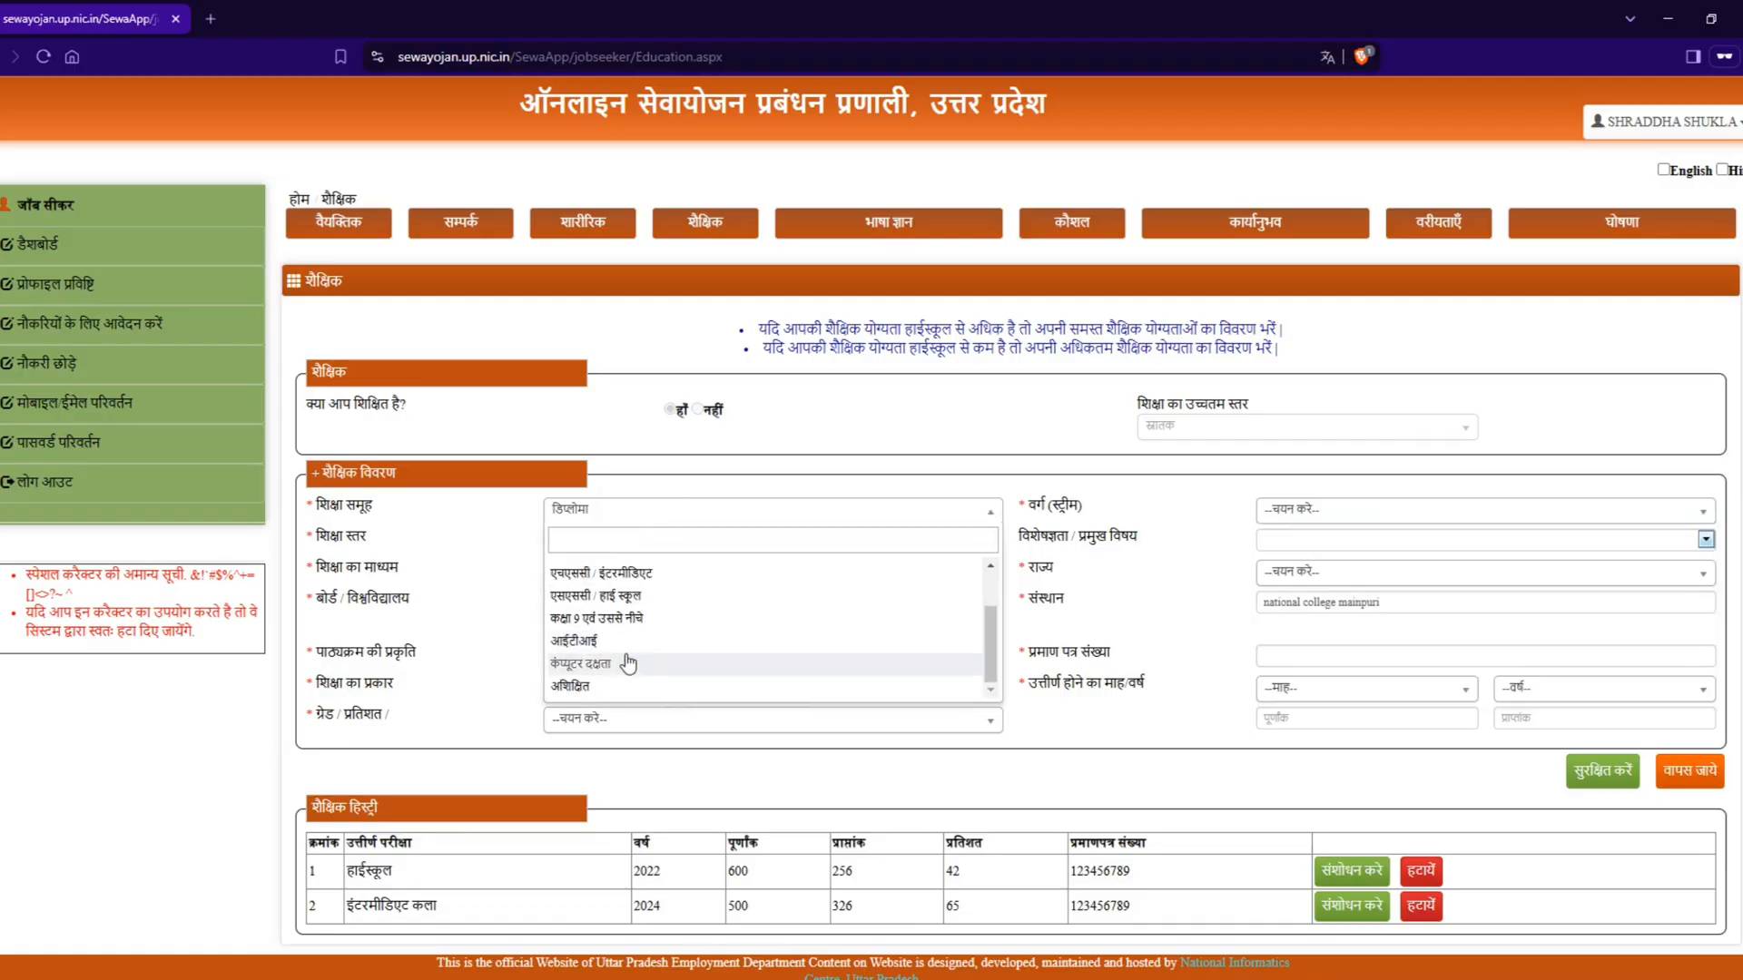
{"action": "left_click", "coordinate": [603, 670]}
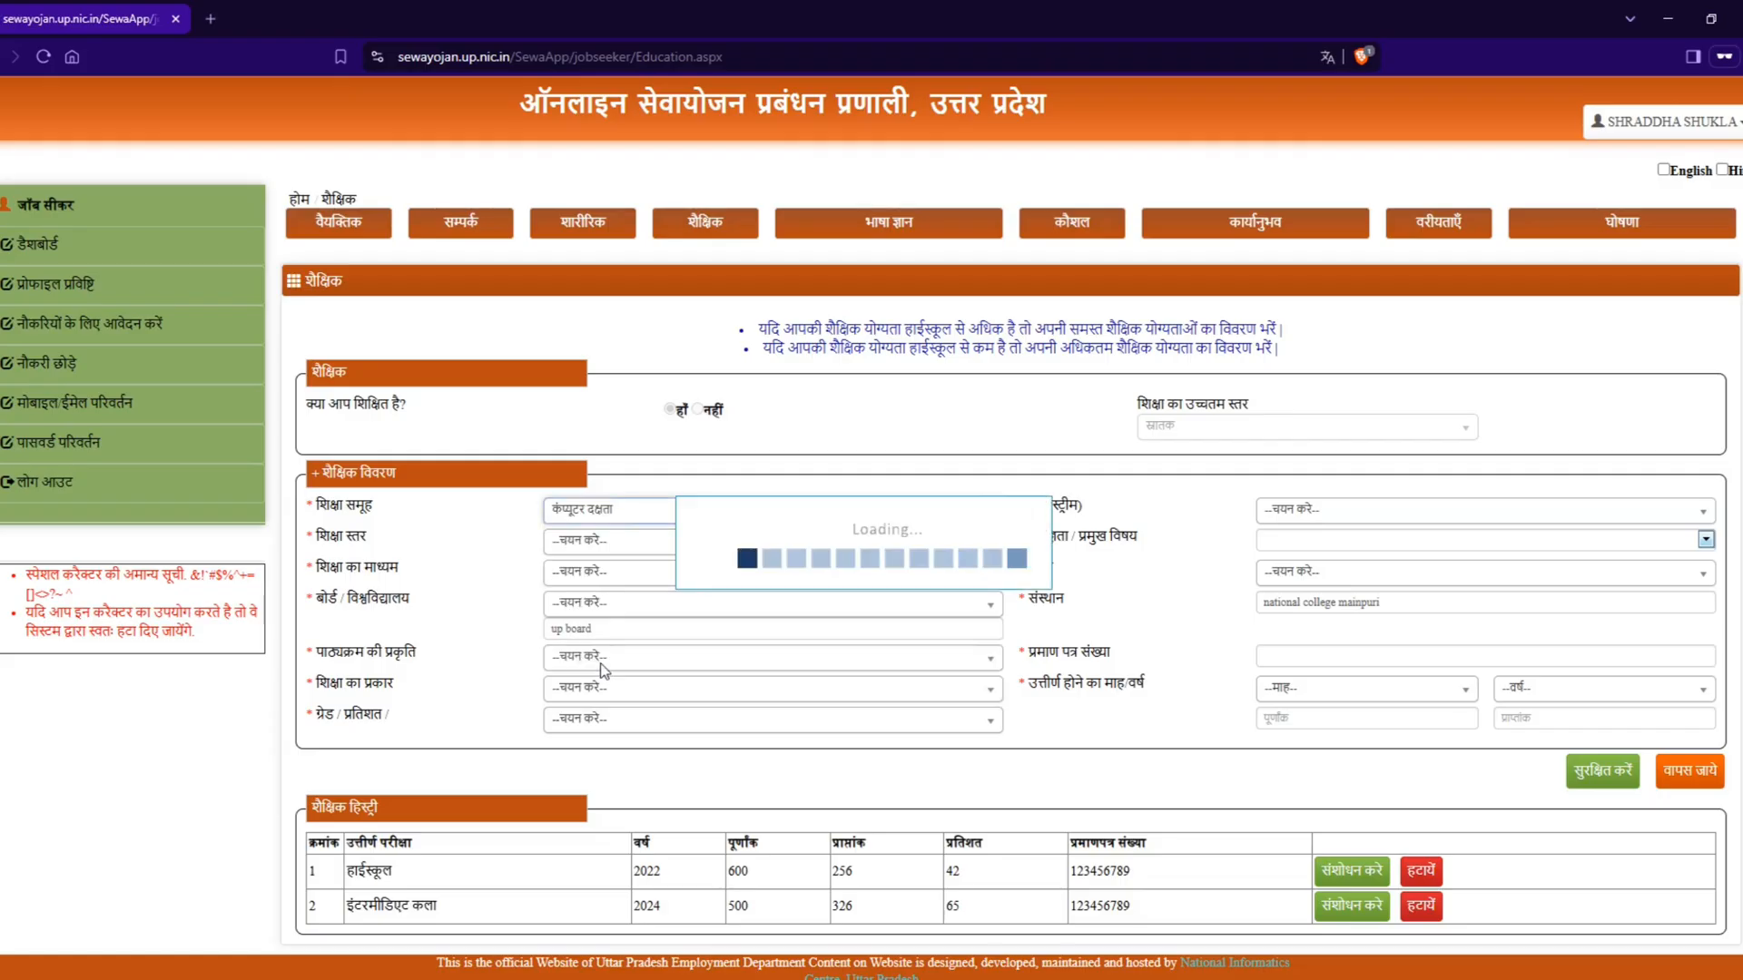
{"action": "left_click", "coordinate": [1362, 513]}
{"action": "left_click", "coordinate": [1348, 591]}
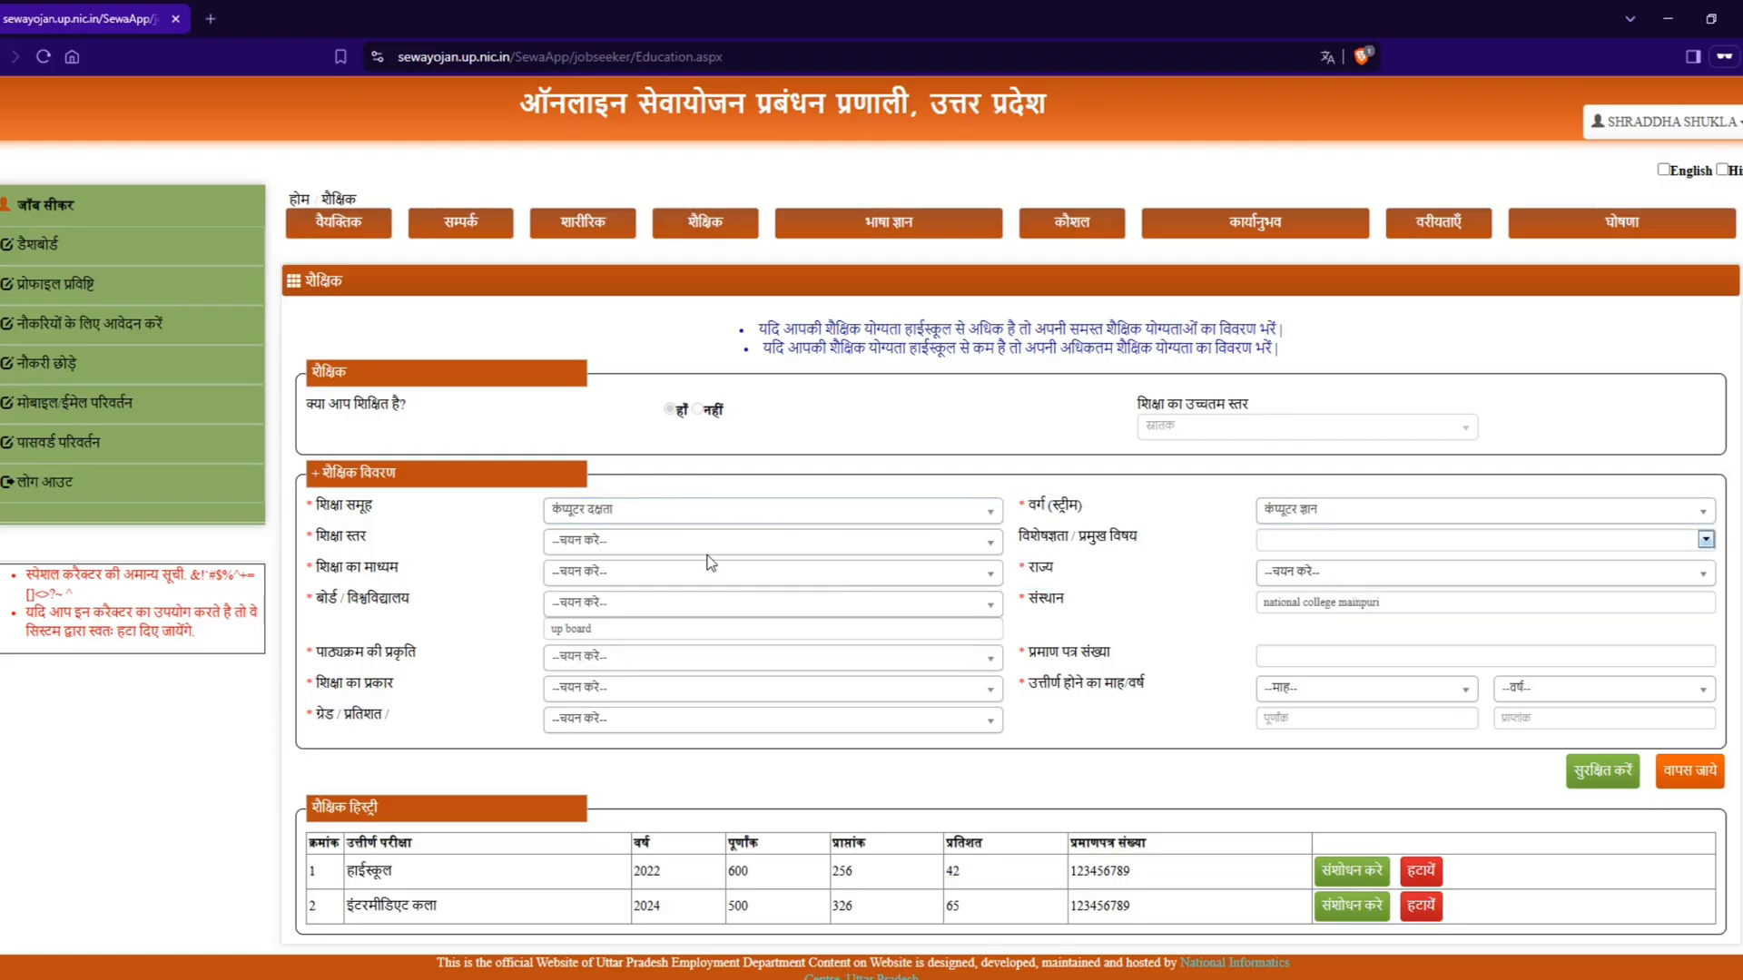
Step: Look through the education levels (शिक्षा स्तर) offered for the computer proficiency qualification without choosing one
{"action": "left_click", "coordinate": [647, 543]}
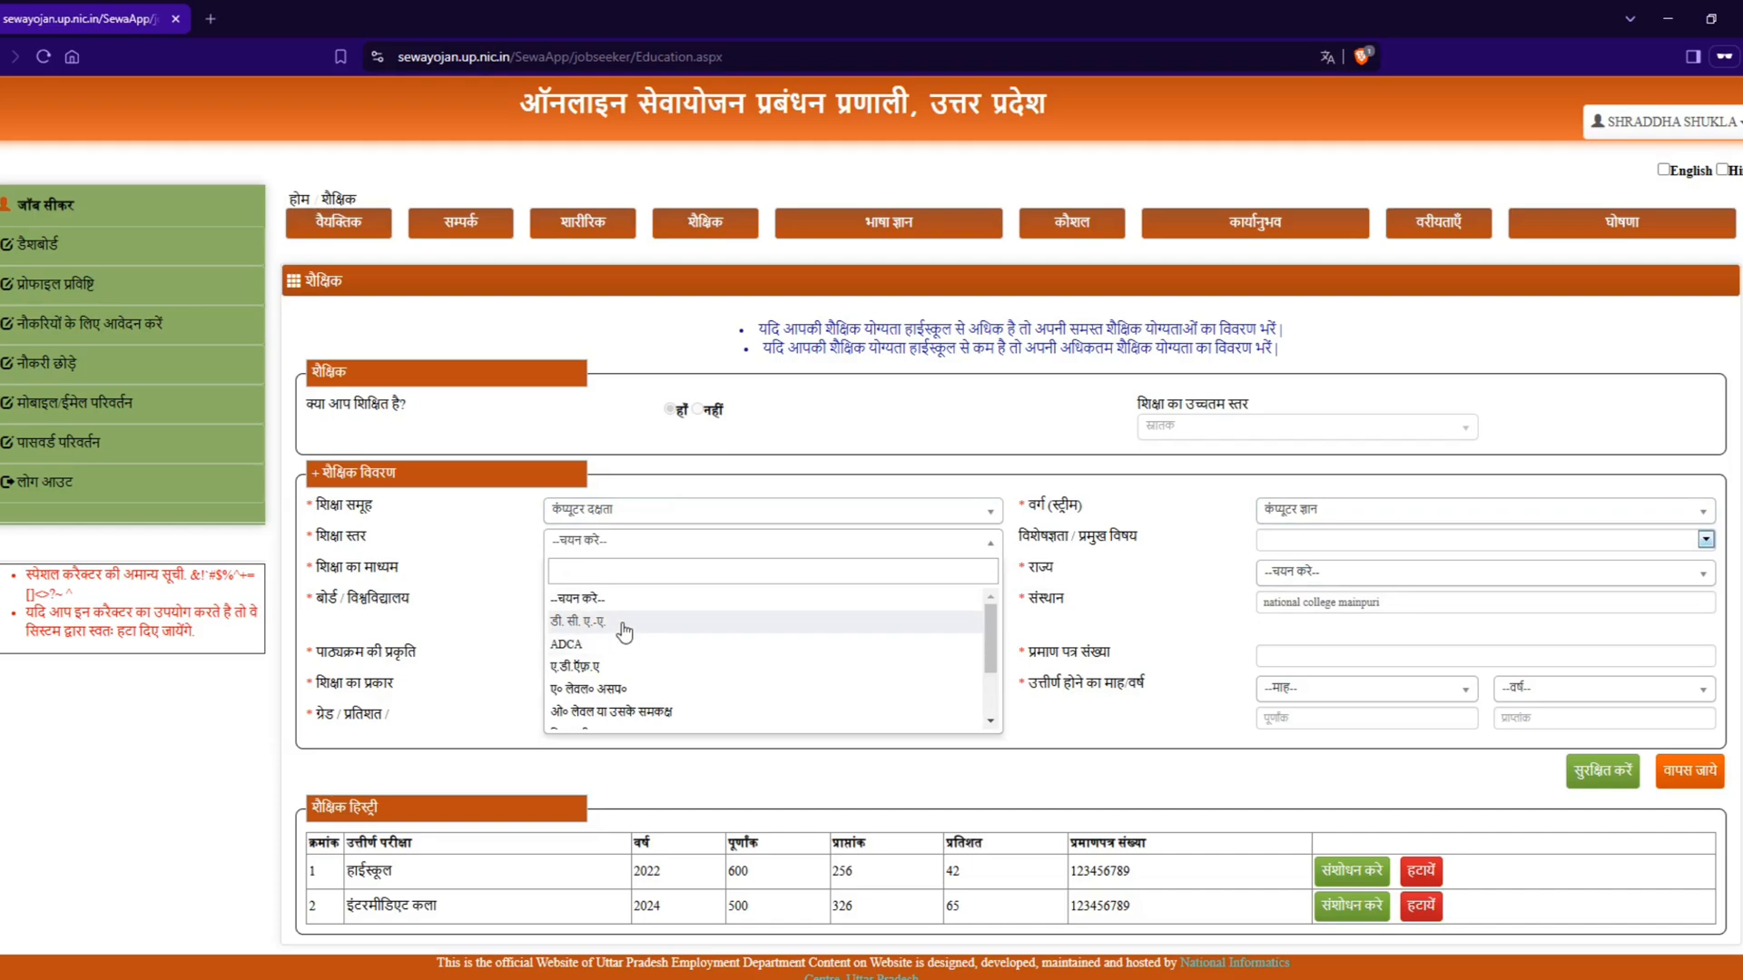
{"action": "scroll", "coordinate": [623, 632], "scroll_direction": "down", "scroll_amount": 1}
{"action": "scroll", "coordinate": [618, 644], "scroll_direction": "down", "scroll_amount": 1}
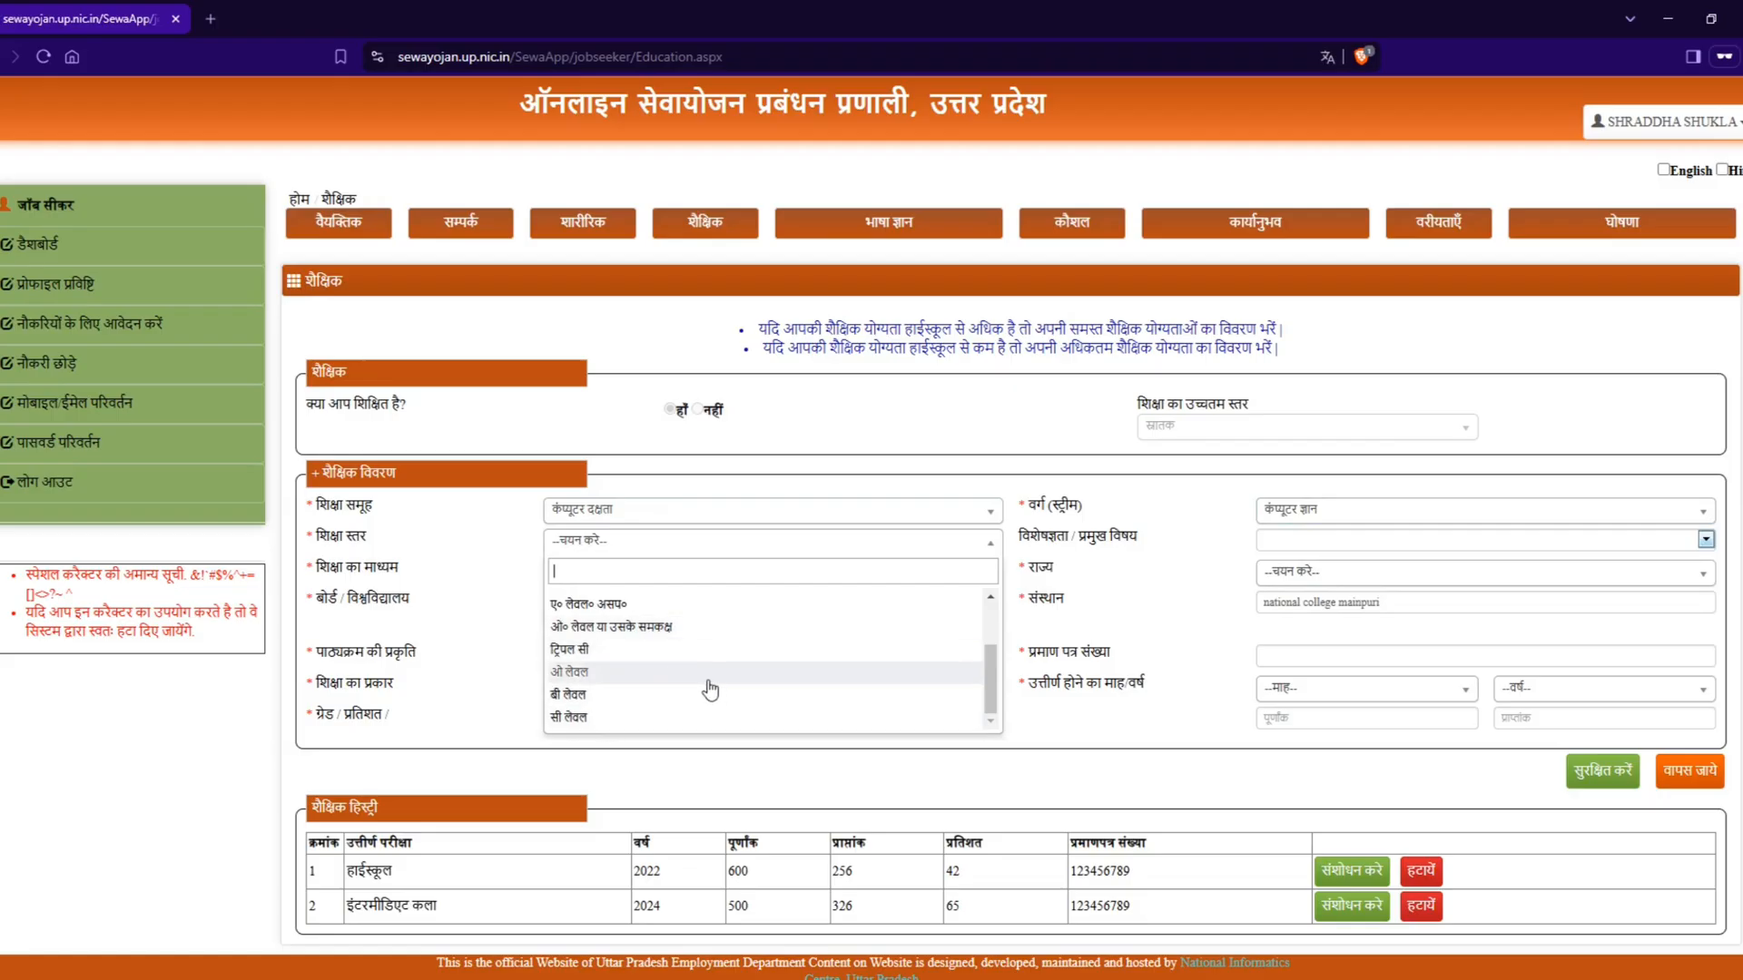
{"action": "scroll", "coordinate": [710, 690], "scroll_direction": "up", "scroll_amount": 2}
{"action": "scroll", "coordinate": [719, 696], "scroll_direction": "down", "scroll_amount": 1}
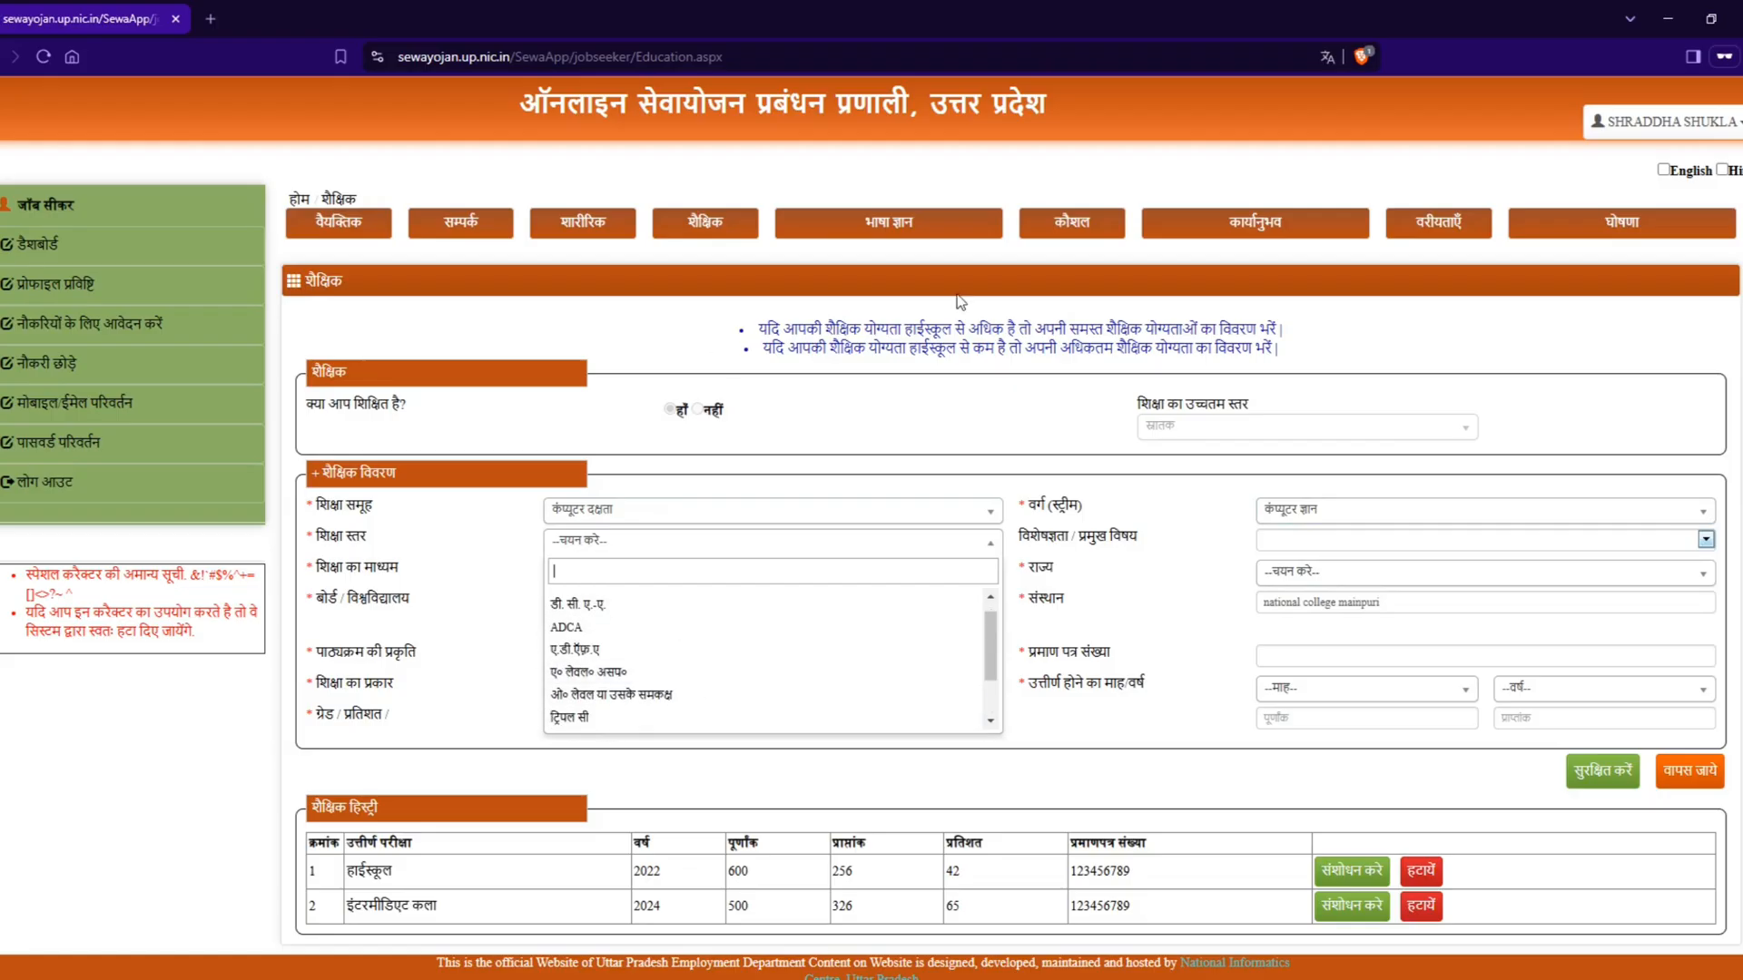
{"action": "left_click", "coordinate": [907, 405]}
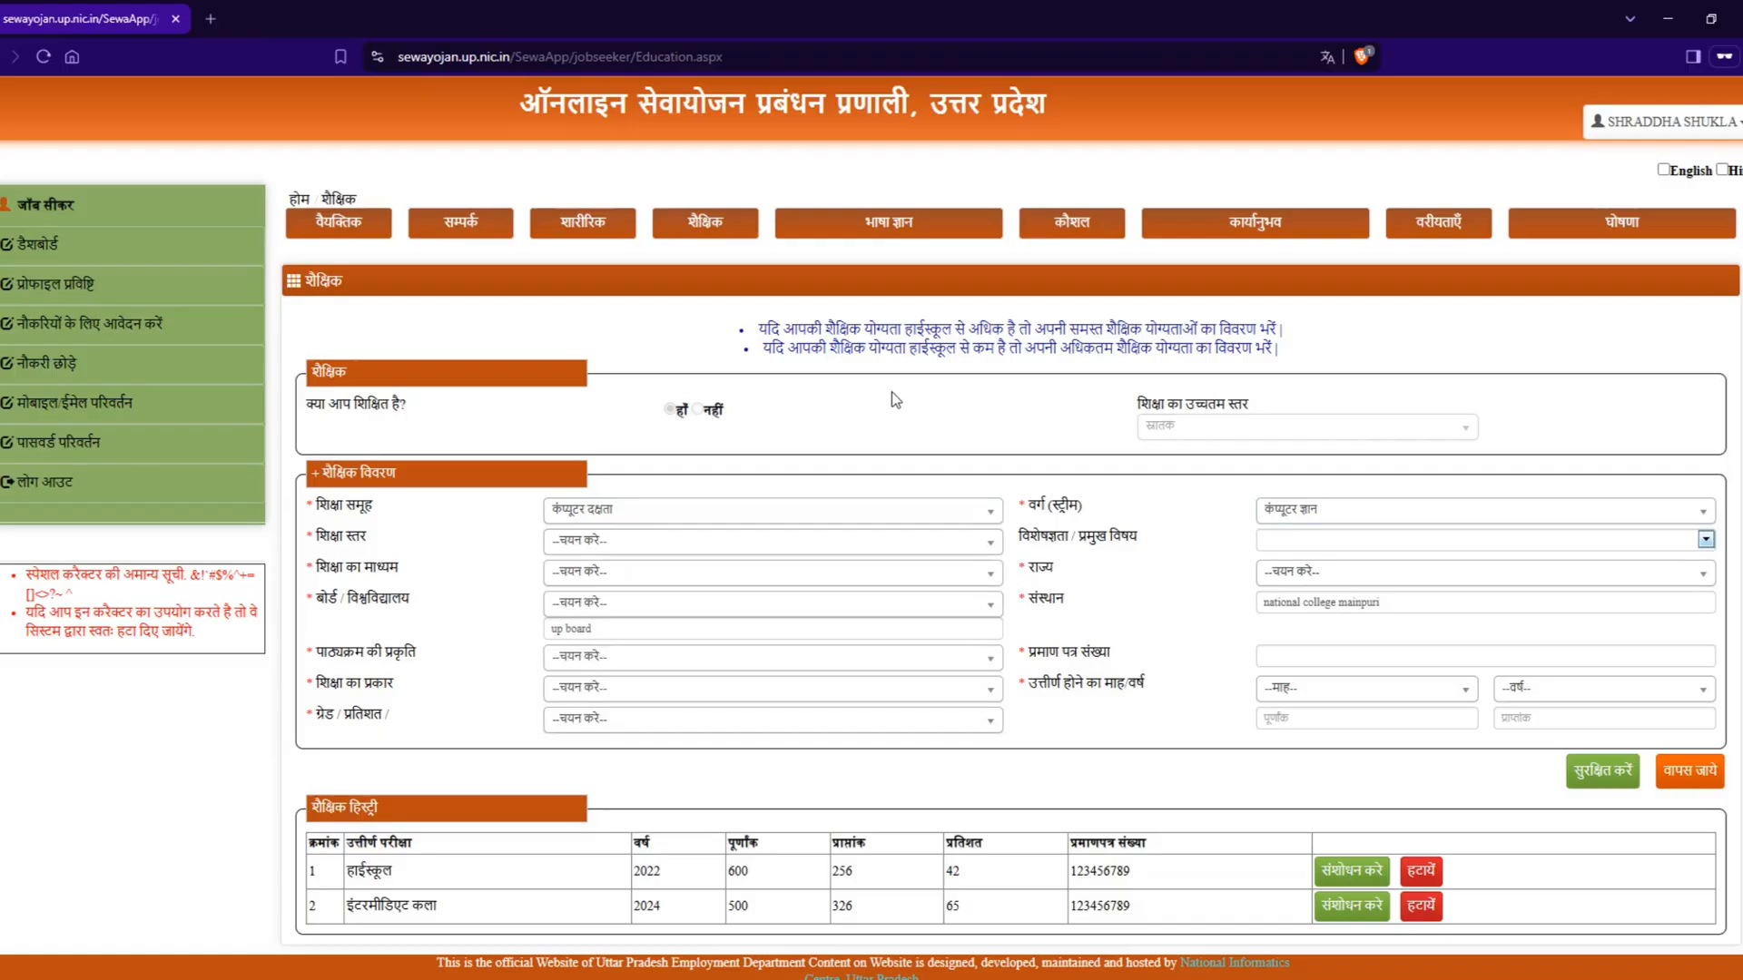
Step: Go to the language knowledge section (भाषा ज्ञान) and choose हिन्दी as the known language
{"action": "left_click", "coordinate": [888, 230]}
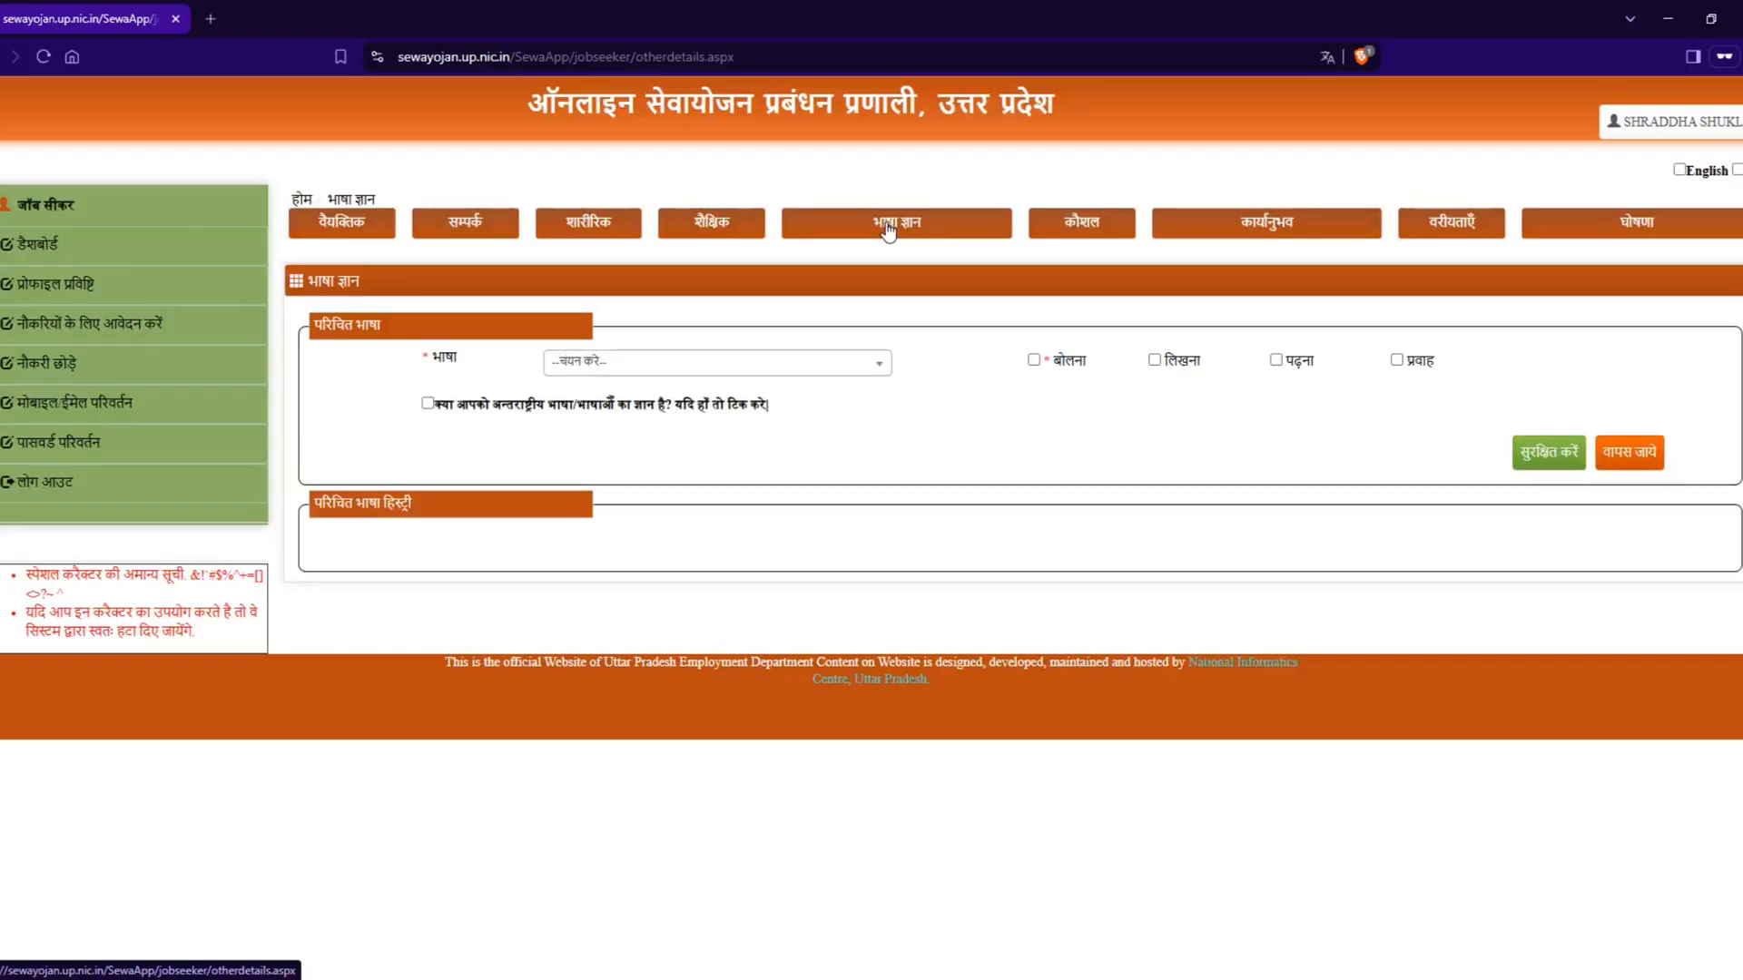
{"action": "left_click", "coordinate": [673, 363]}
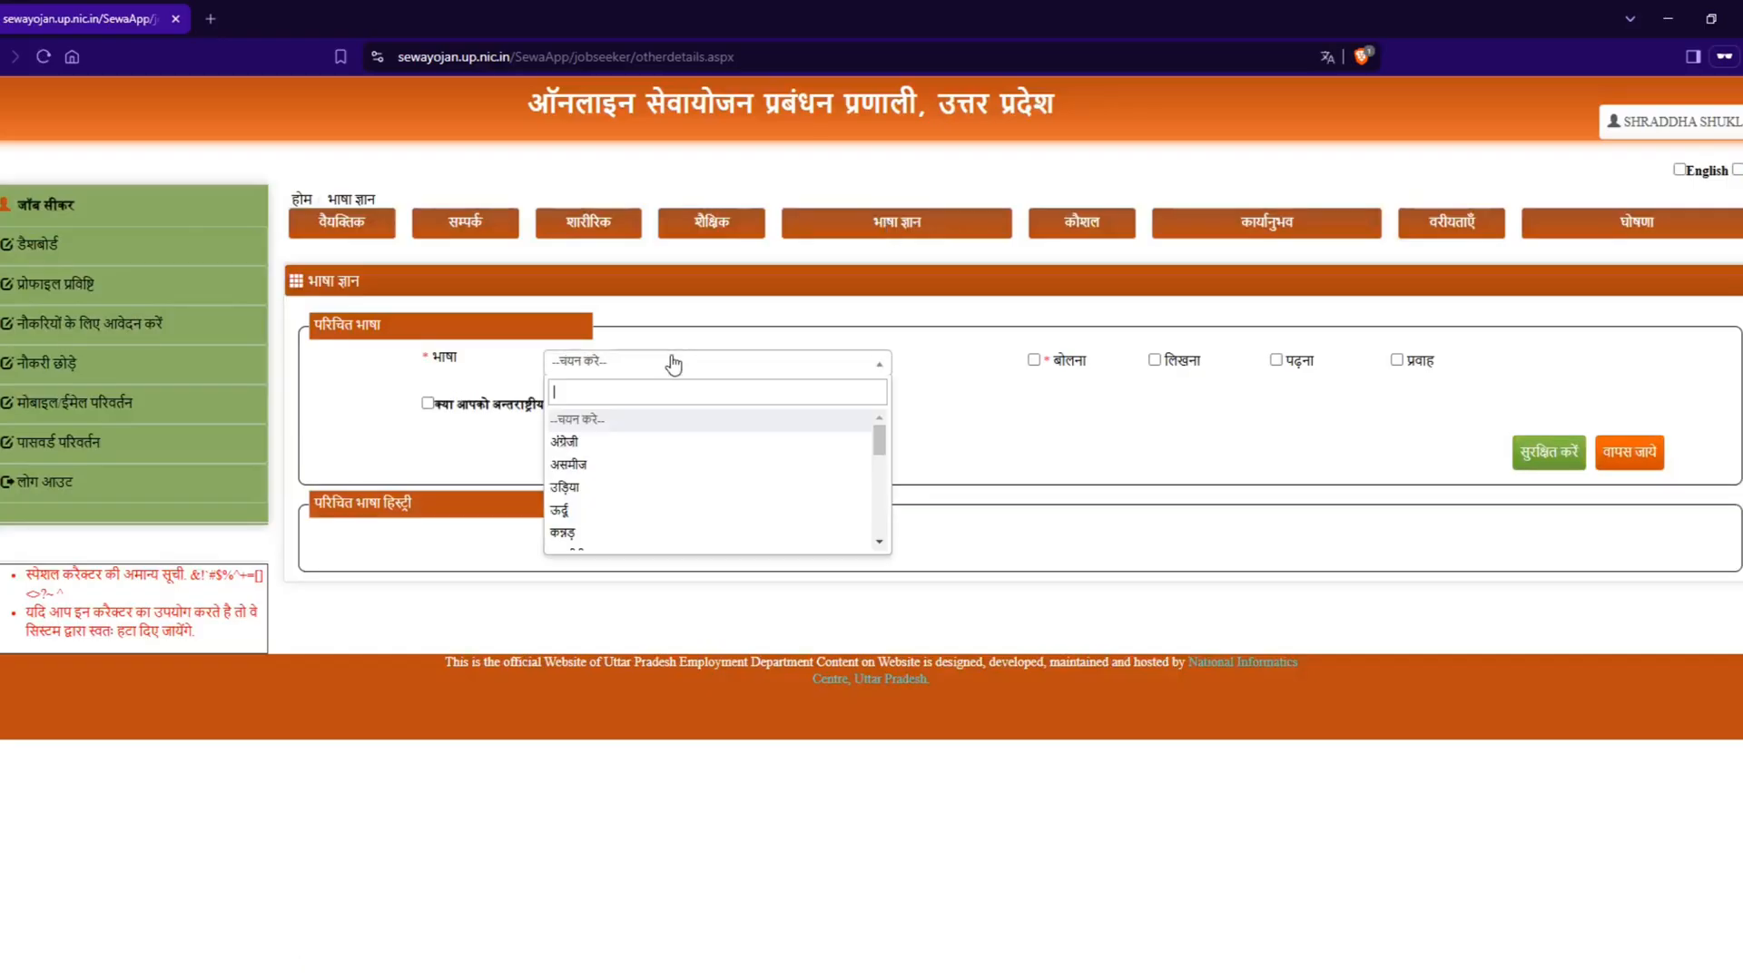
{"action": "scroll", "coordinate": [652, 531], "scroll_direction": "down", "scroll_amount": 5}
{"action": "left_click", "coordinate": [652, 539]}
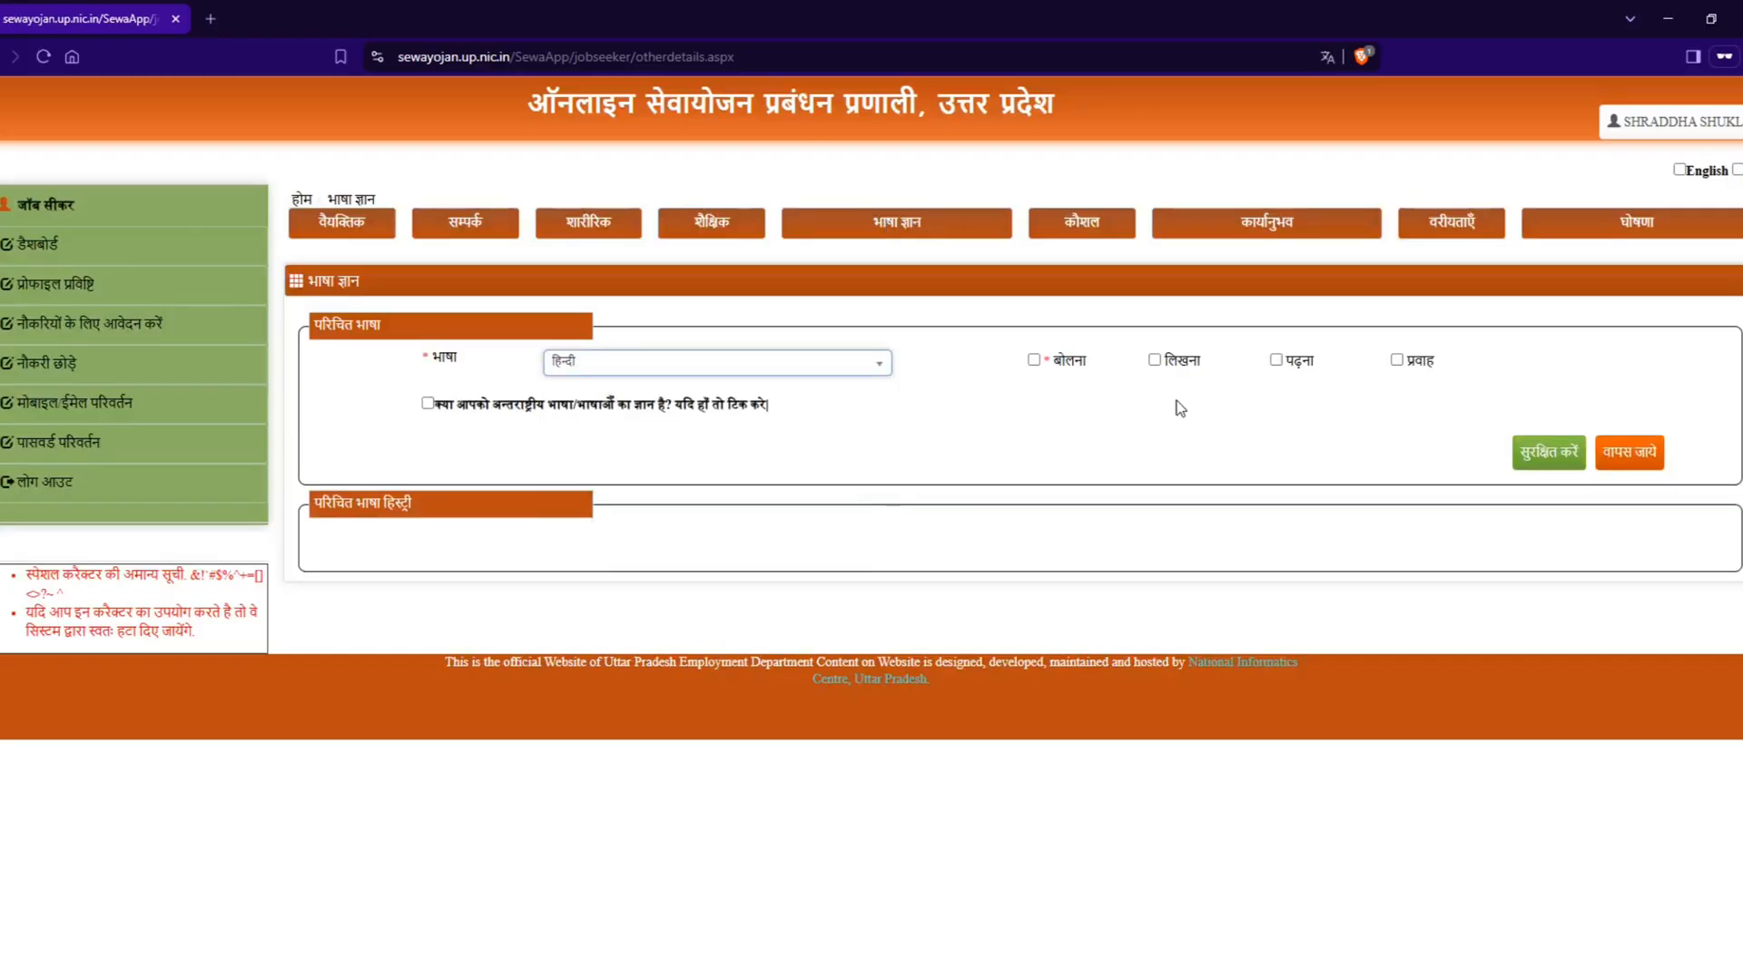
Step: Mark speaking (बोलना), writing (लिखना), reading (पढ़ना) and fluency (प्रवाह) for Hindi, and save the language entry
{"action": "left_click", "coordinate": [1033, 361]}
{"action": "left_click", "coordinate": [1154, 360]}
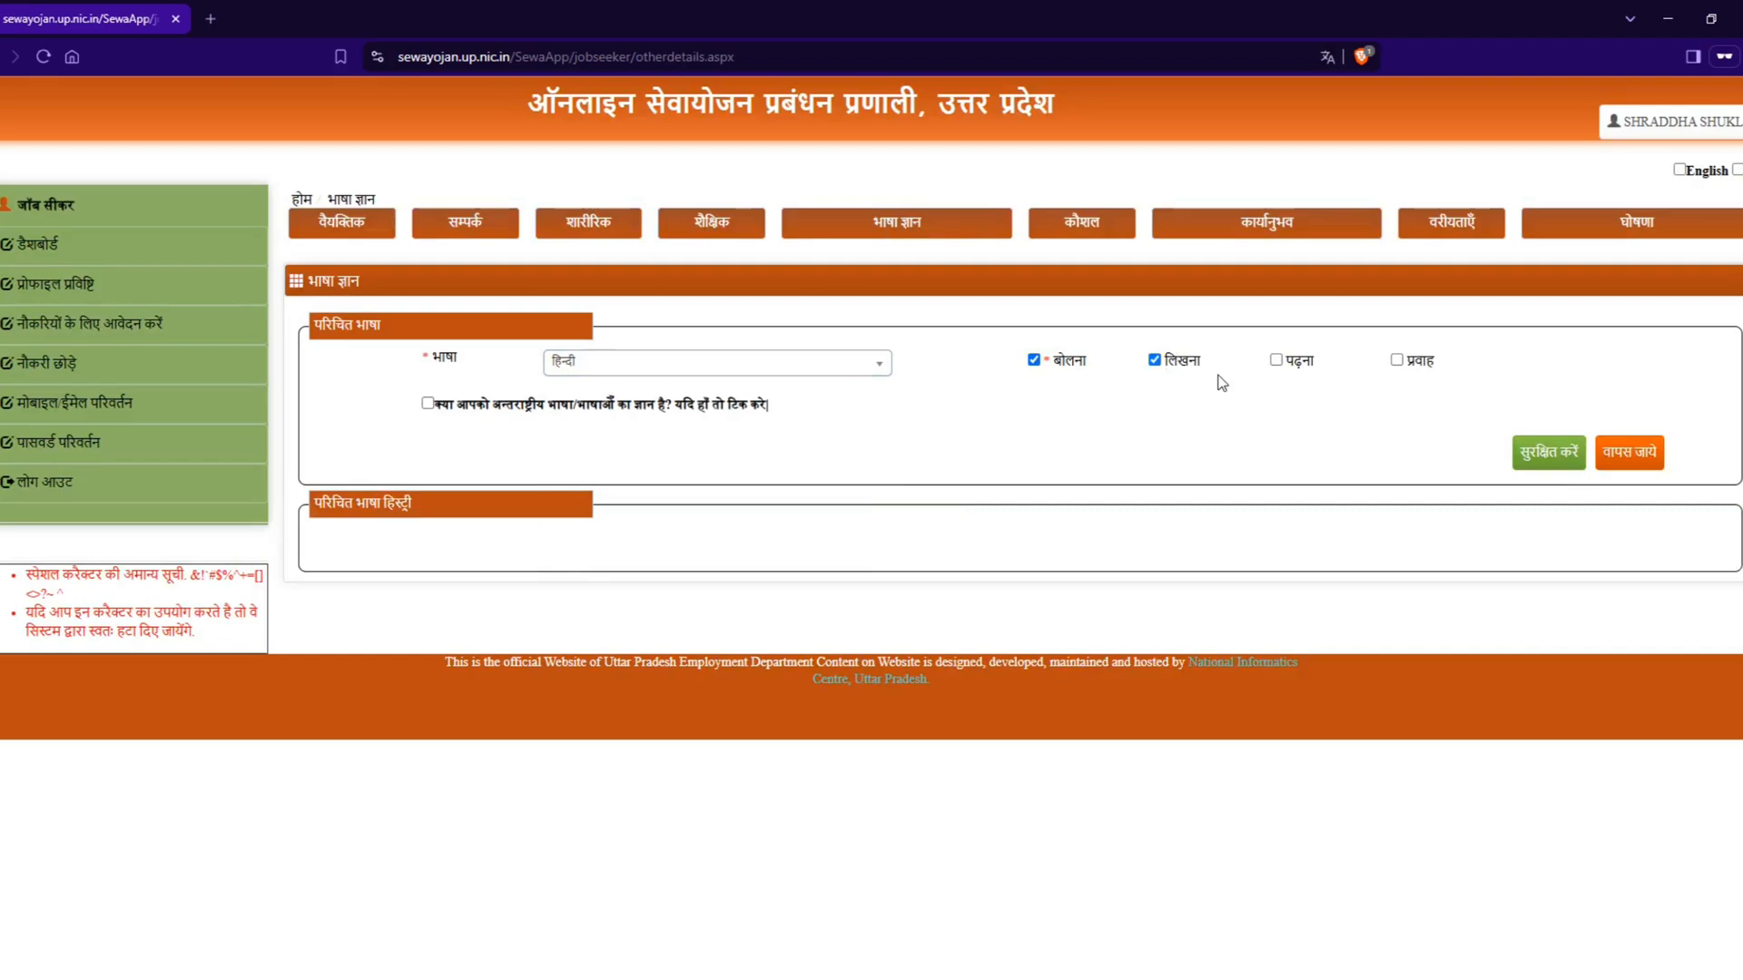
{"action": "left_click", "coordinate": [1275, 361]}
{"action": "left_click", "coordinate": [1395, 361]}
{"action": "left_click", "coordinate": [1548, 454]}
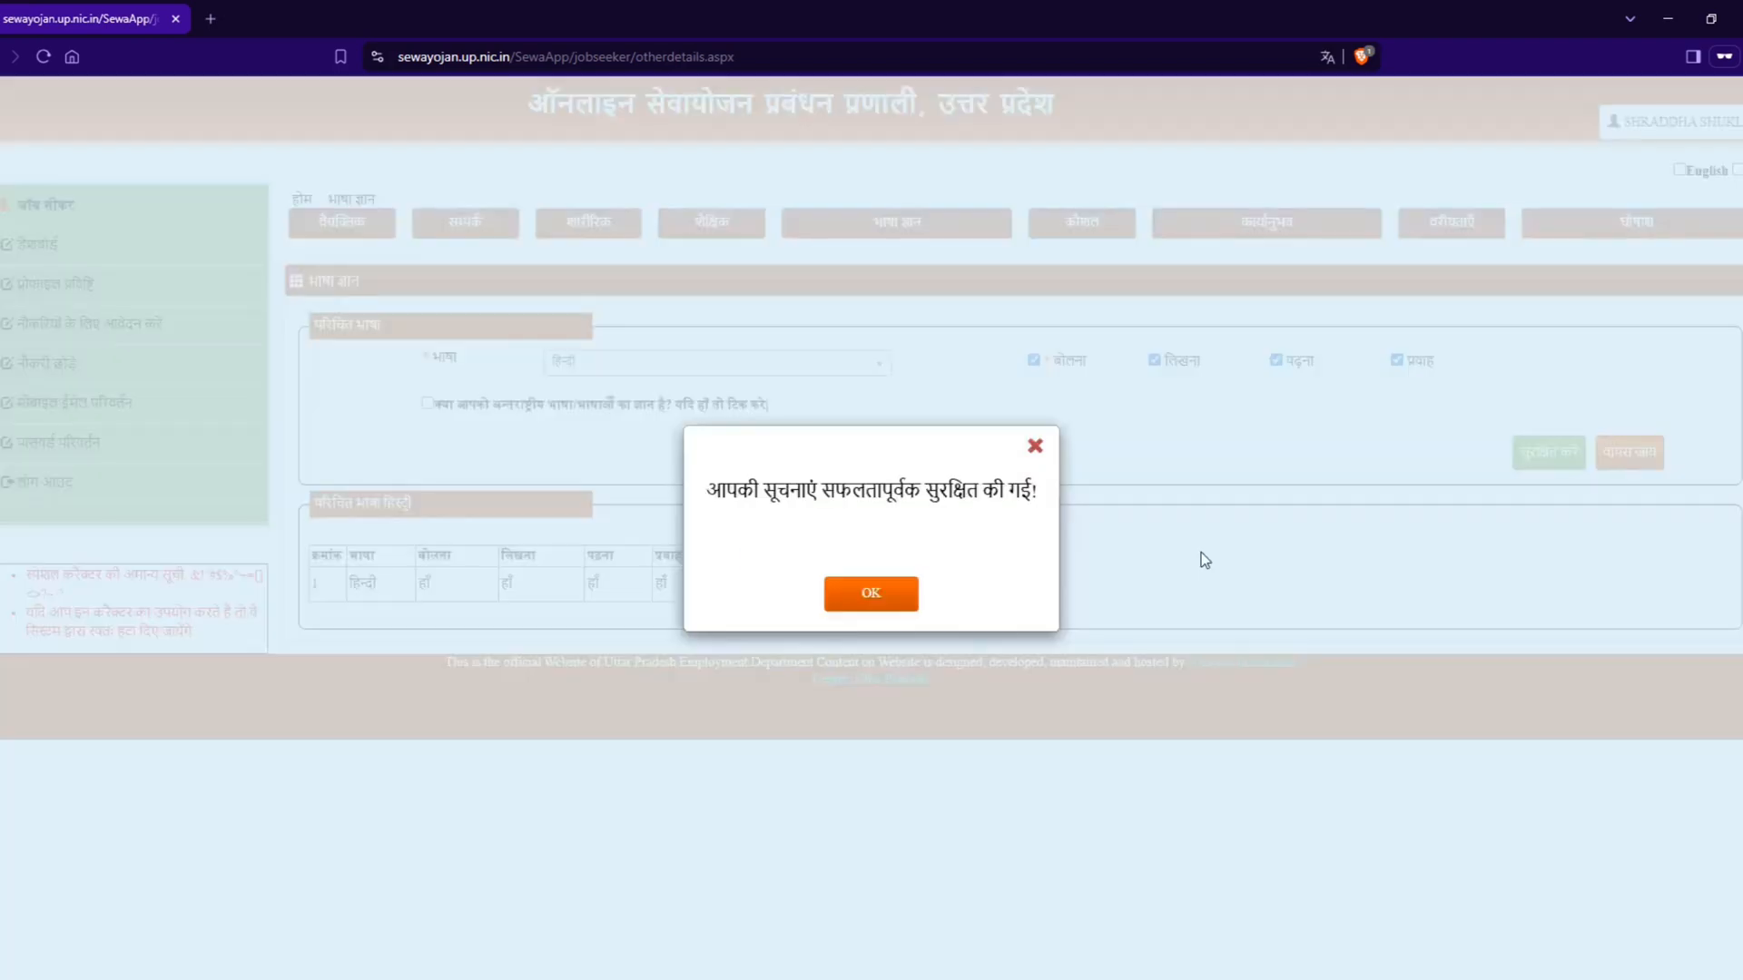
{"action": "left_click", "coordinate": [872, 594]}
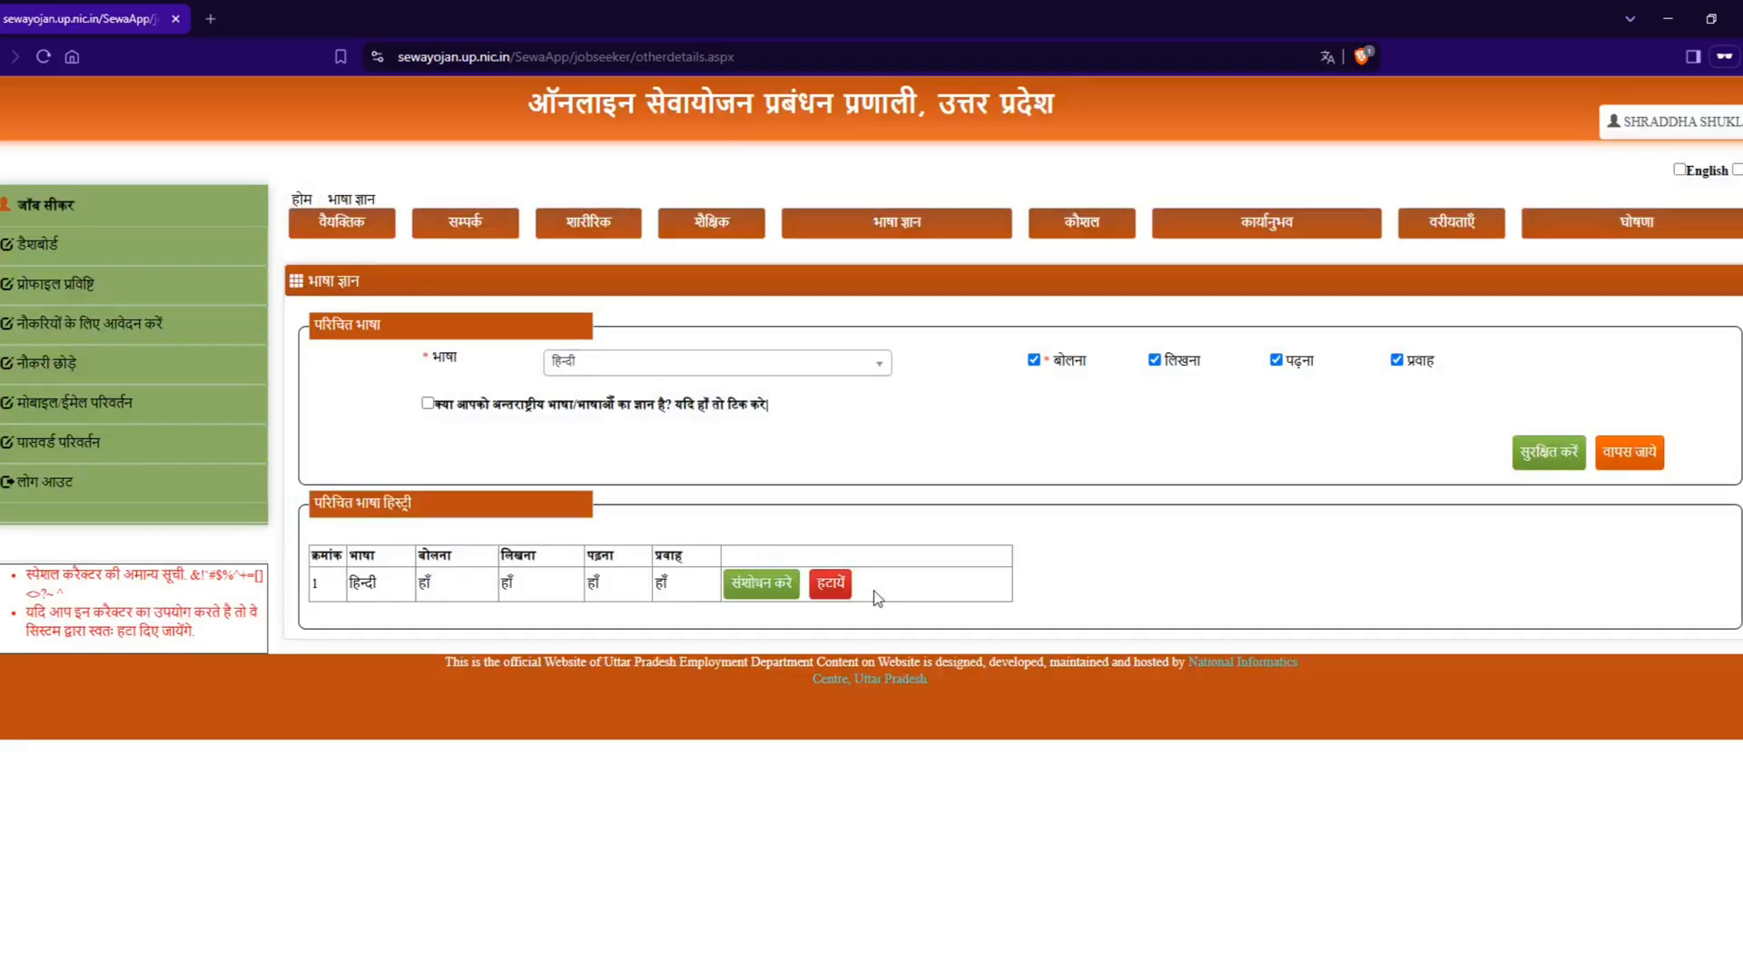
Step: Add अंग्रेजी as a second known language with all four abilities marked, and save it
{"action": "left_click", "coordinate": [667, 363]}
{"action": "scroll", "coordinate": [646, 504], "scroll_direction": "up", "scroll_amount": 5}
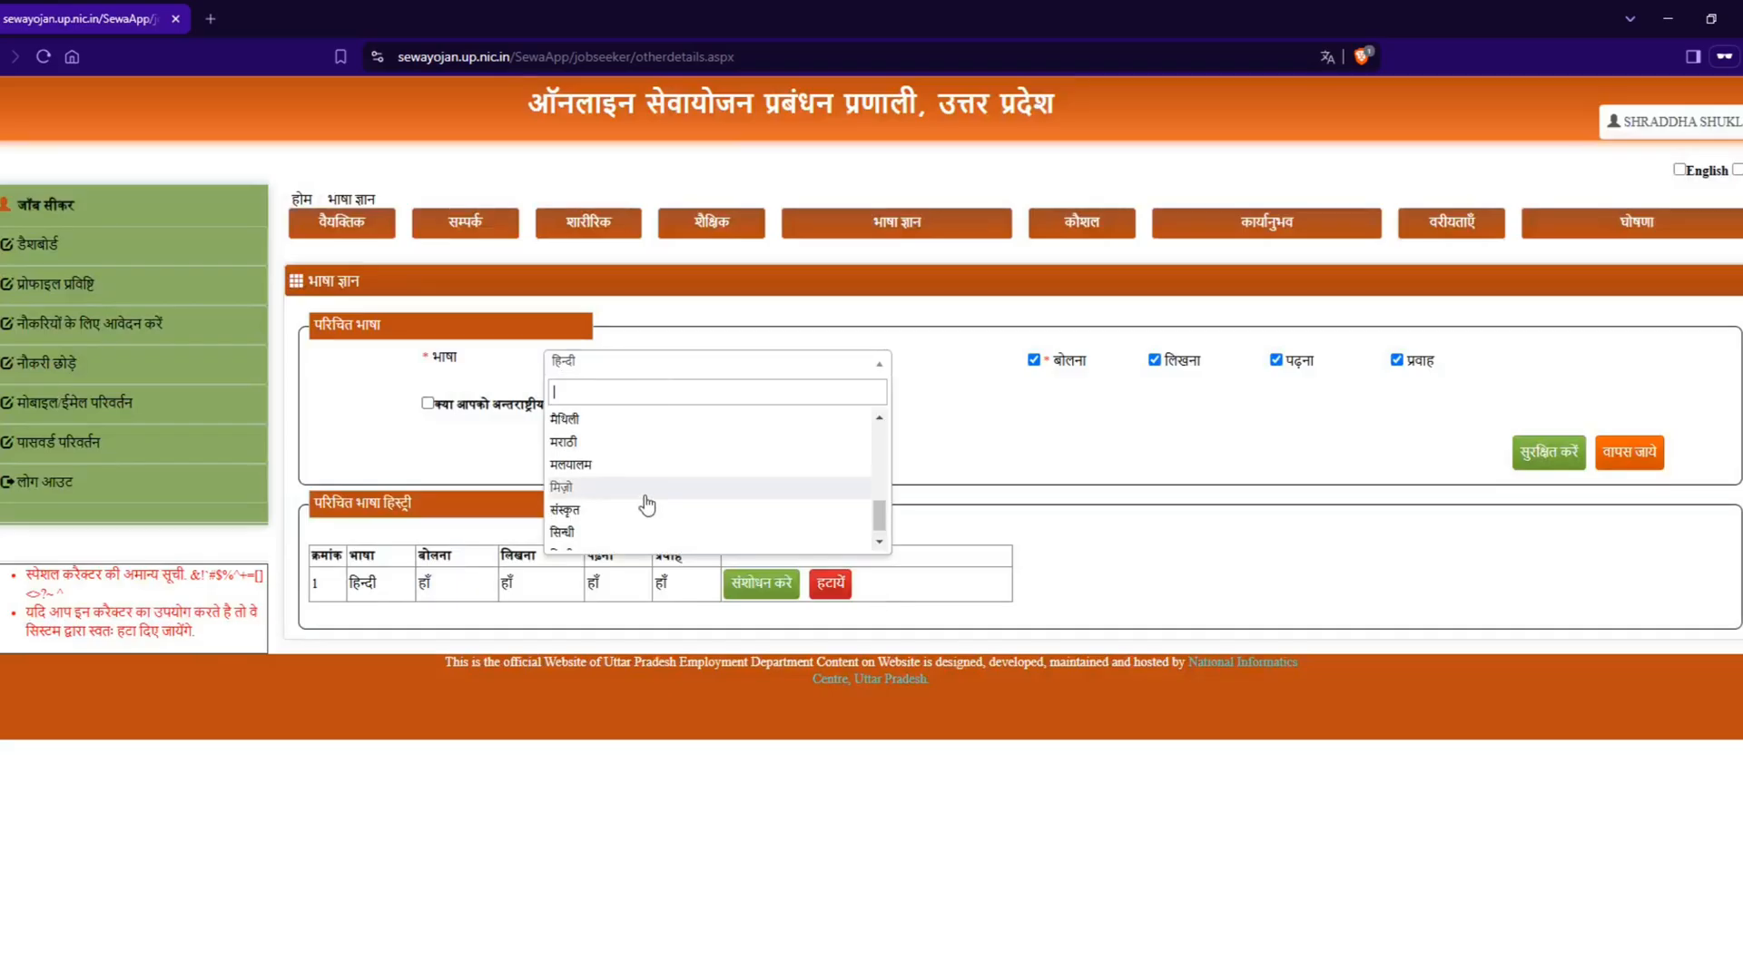
{"action": "left_click", "coordinate": [622, 444]}
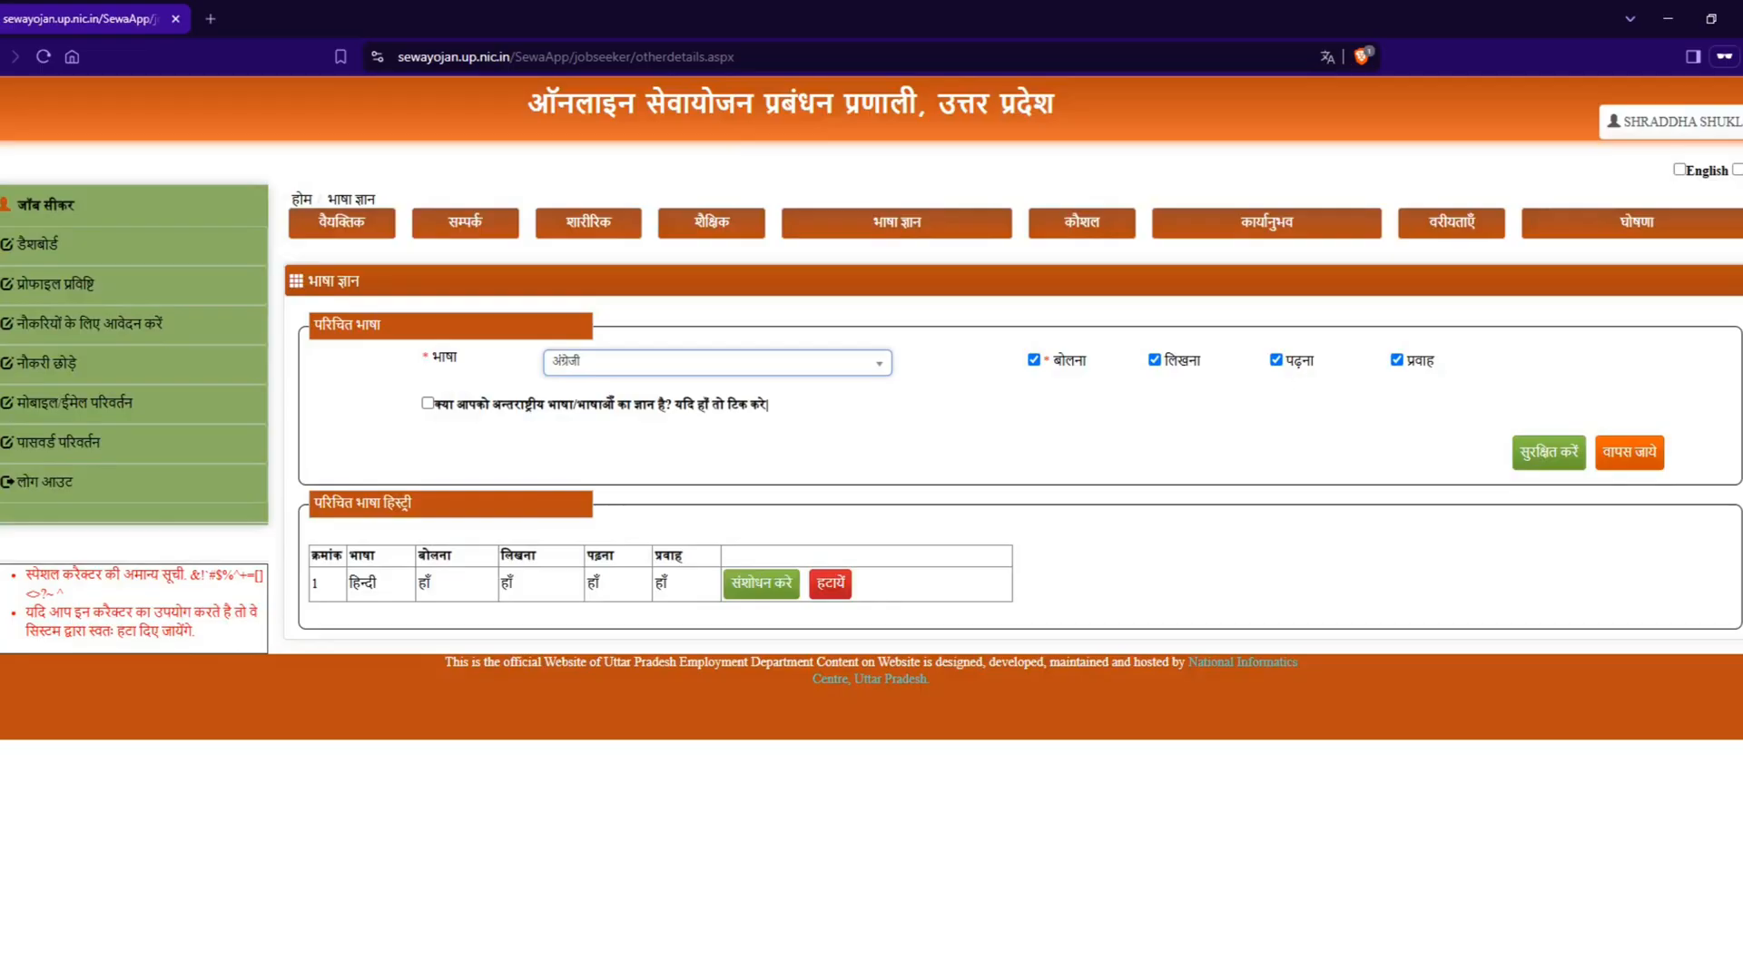
{"action": "left_click", "coordinate": [1586, 979]}
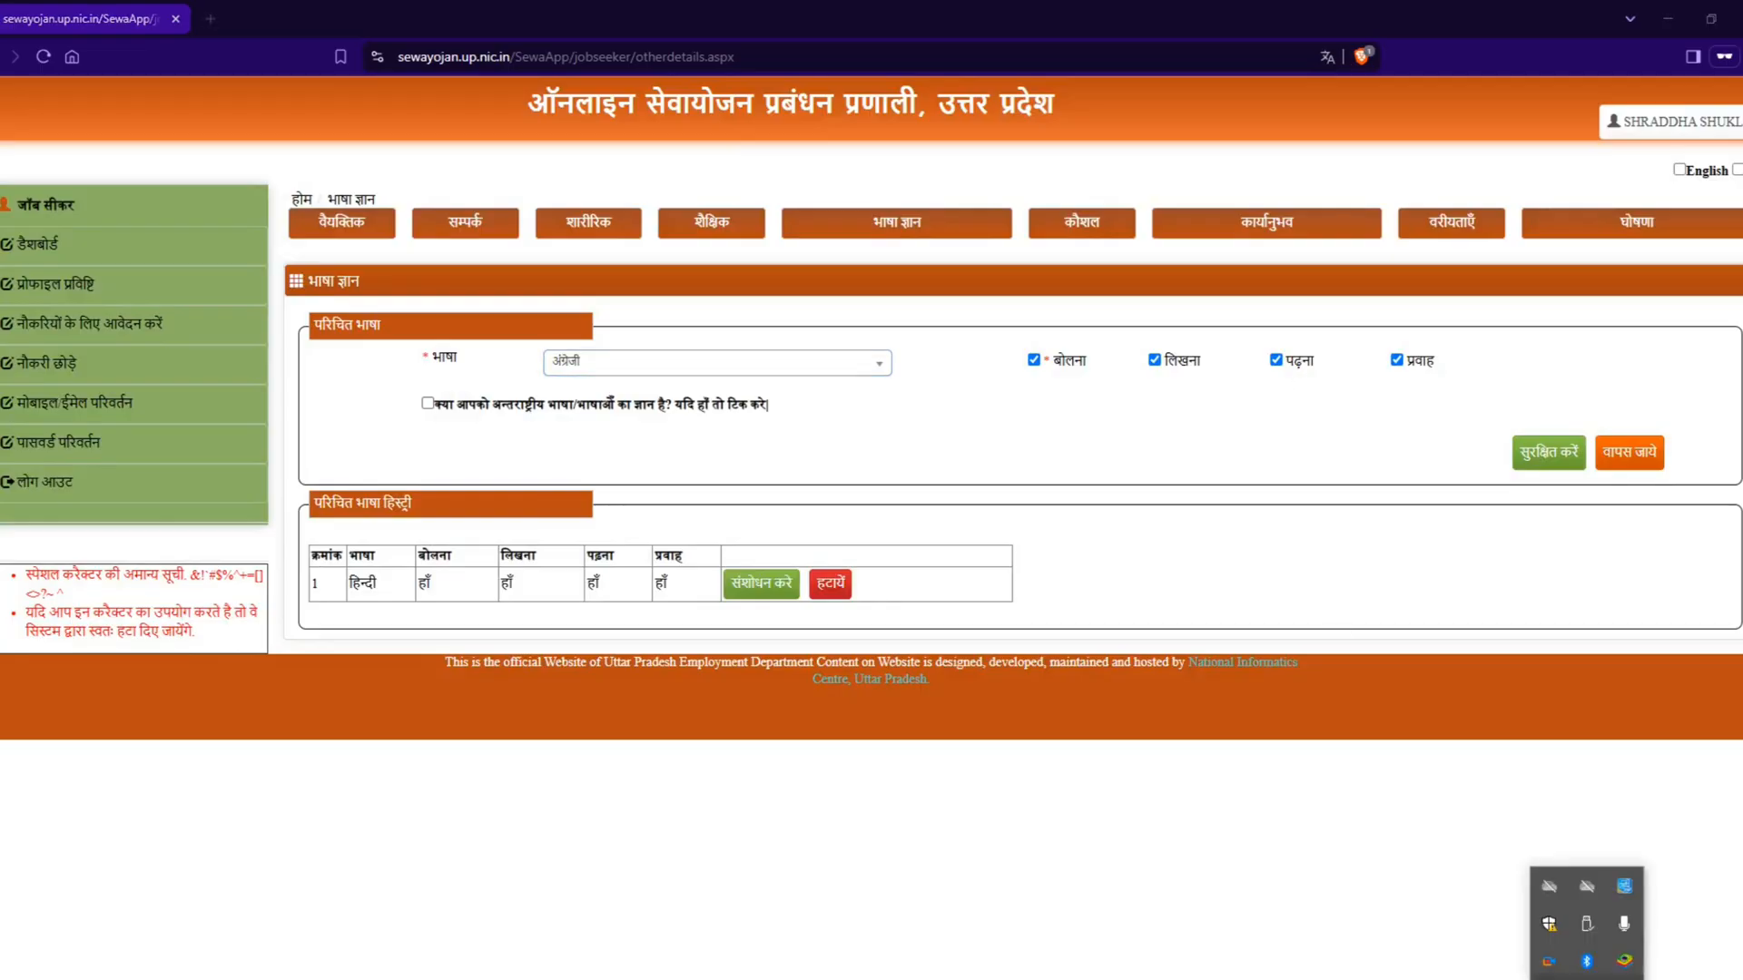
{"action": "left_click", "coordinate": [1536, 460]}
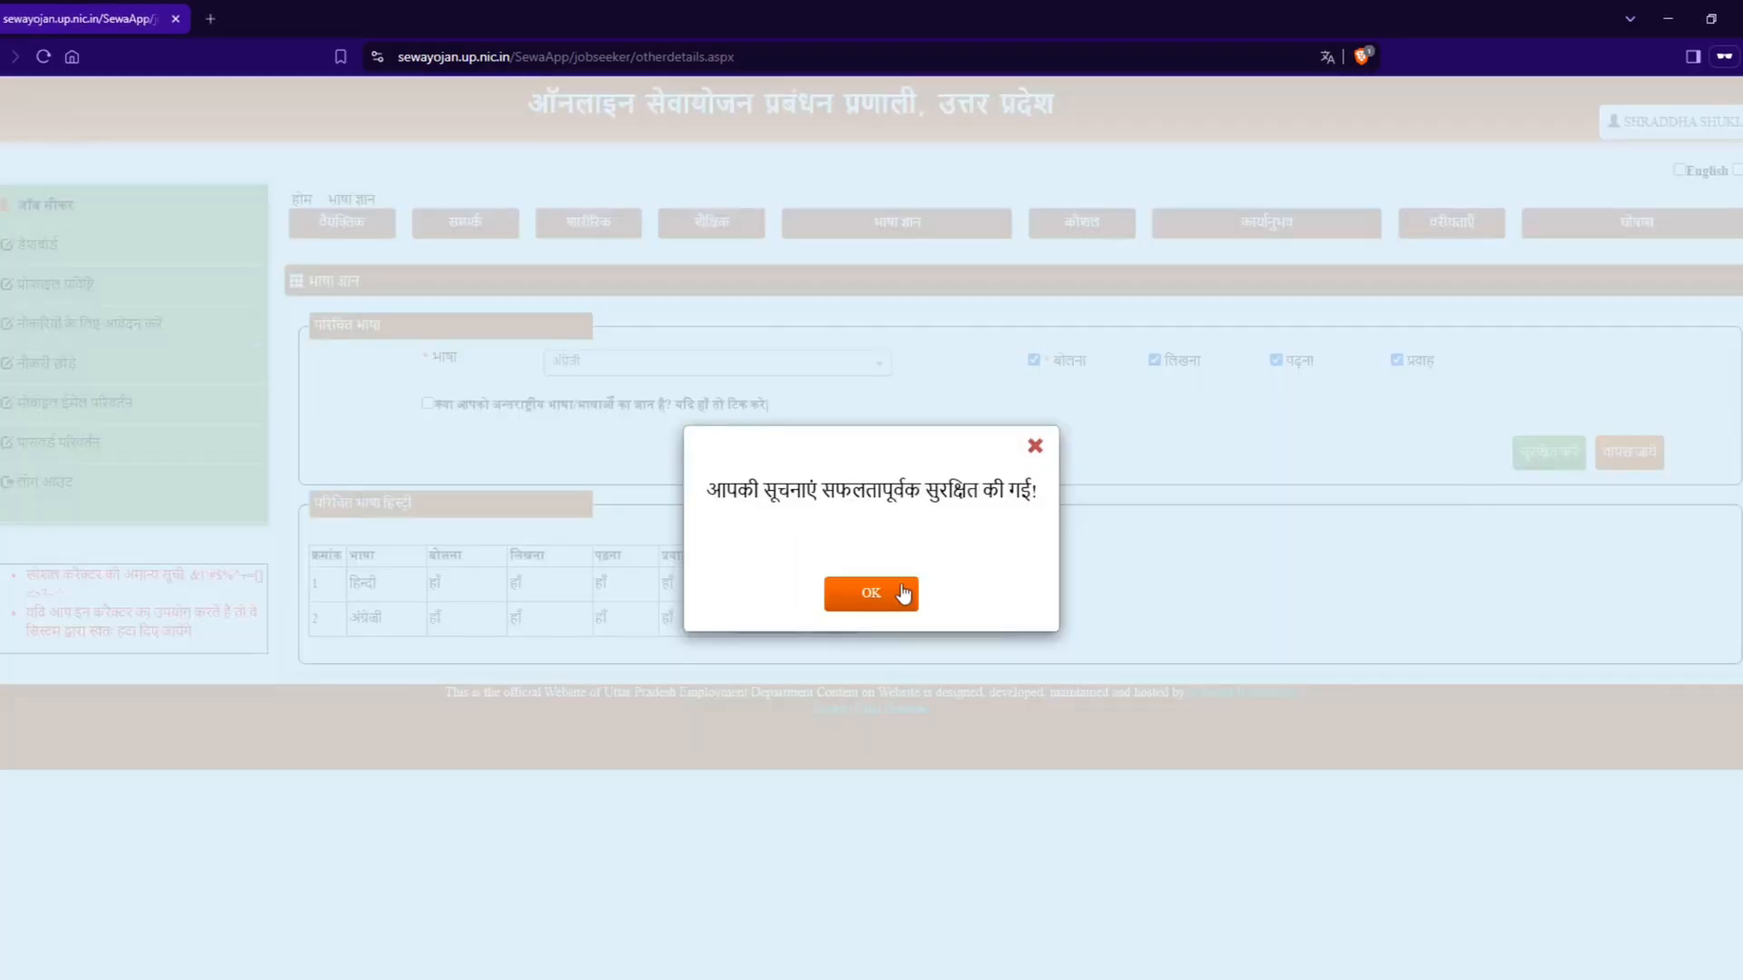
{"action": "left_click", "coordinate": [899, 594]}
{"action": "left_click", "coordinate": [684, 372]}
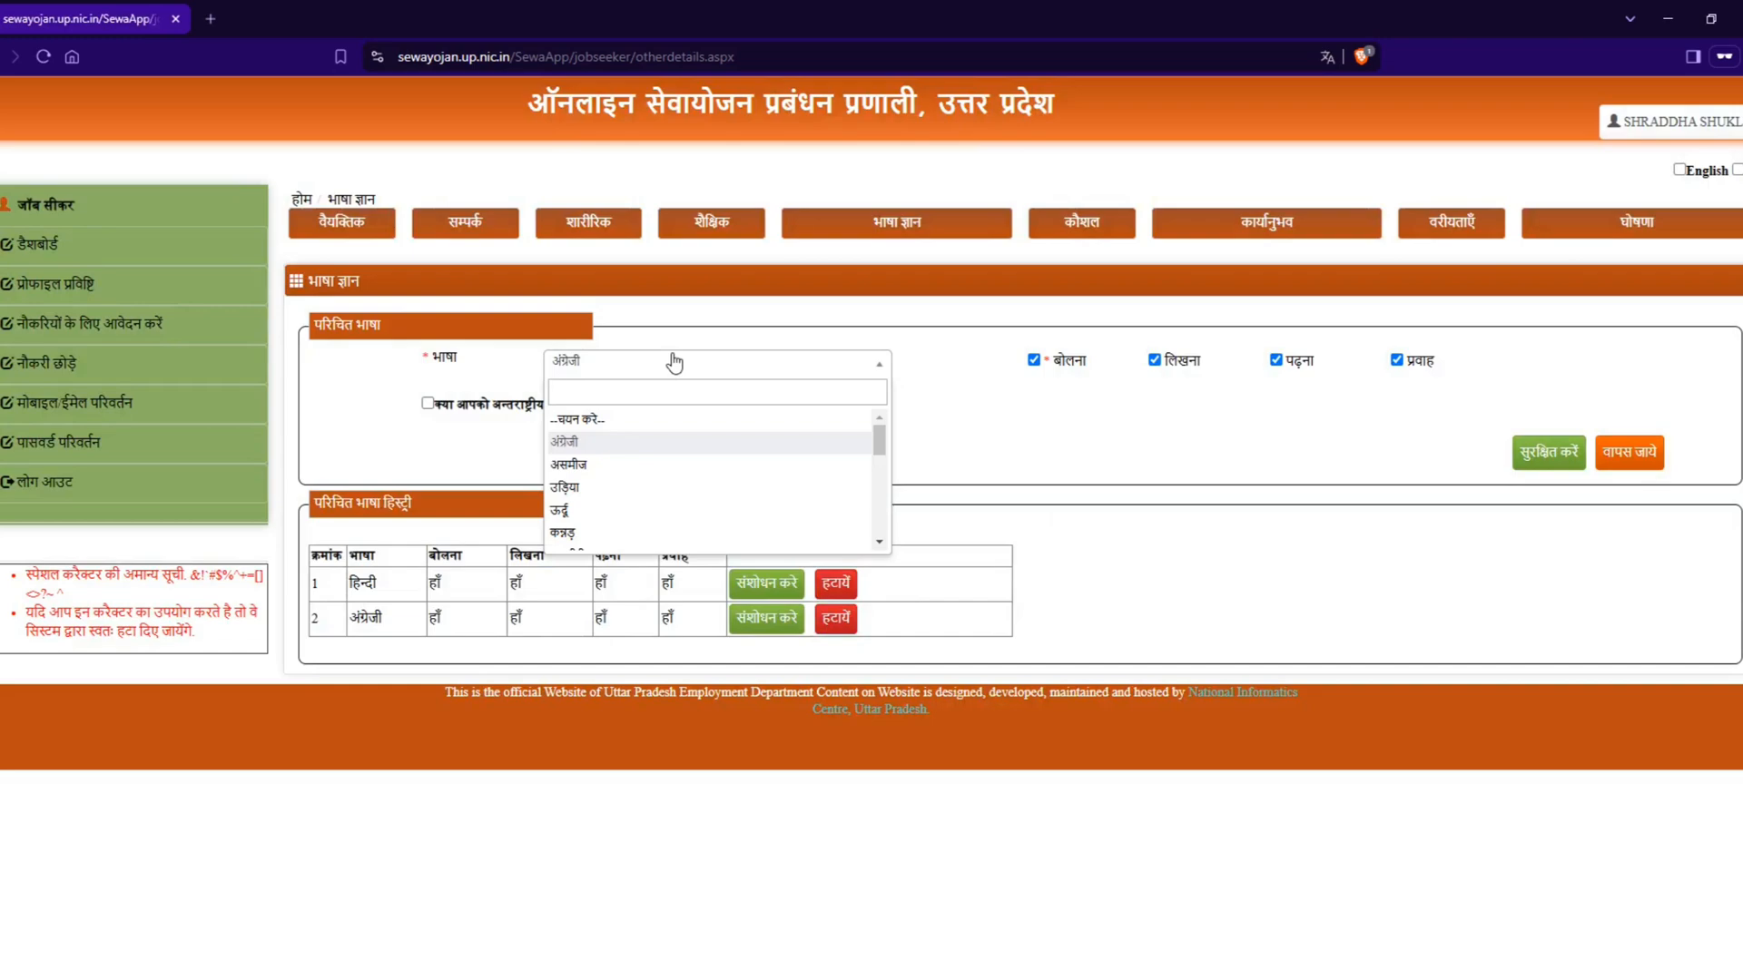
{"action": "left_click", "coordinate": [1134, 486]}
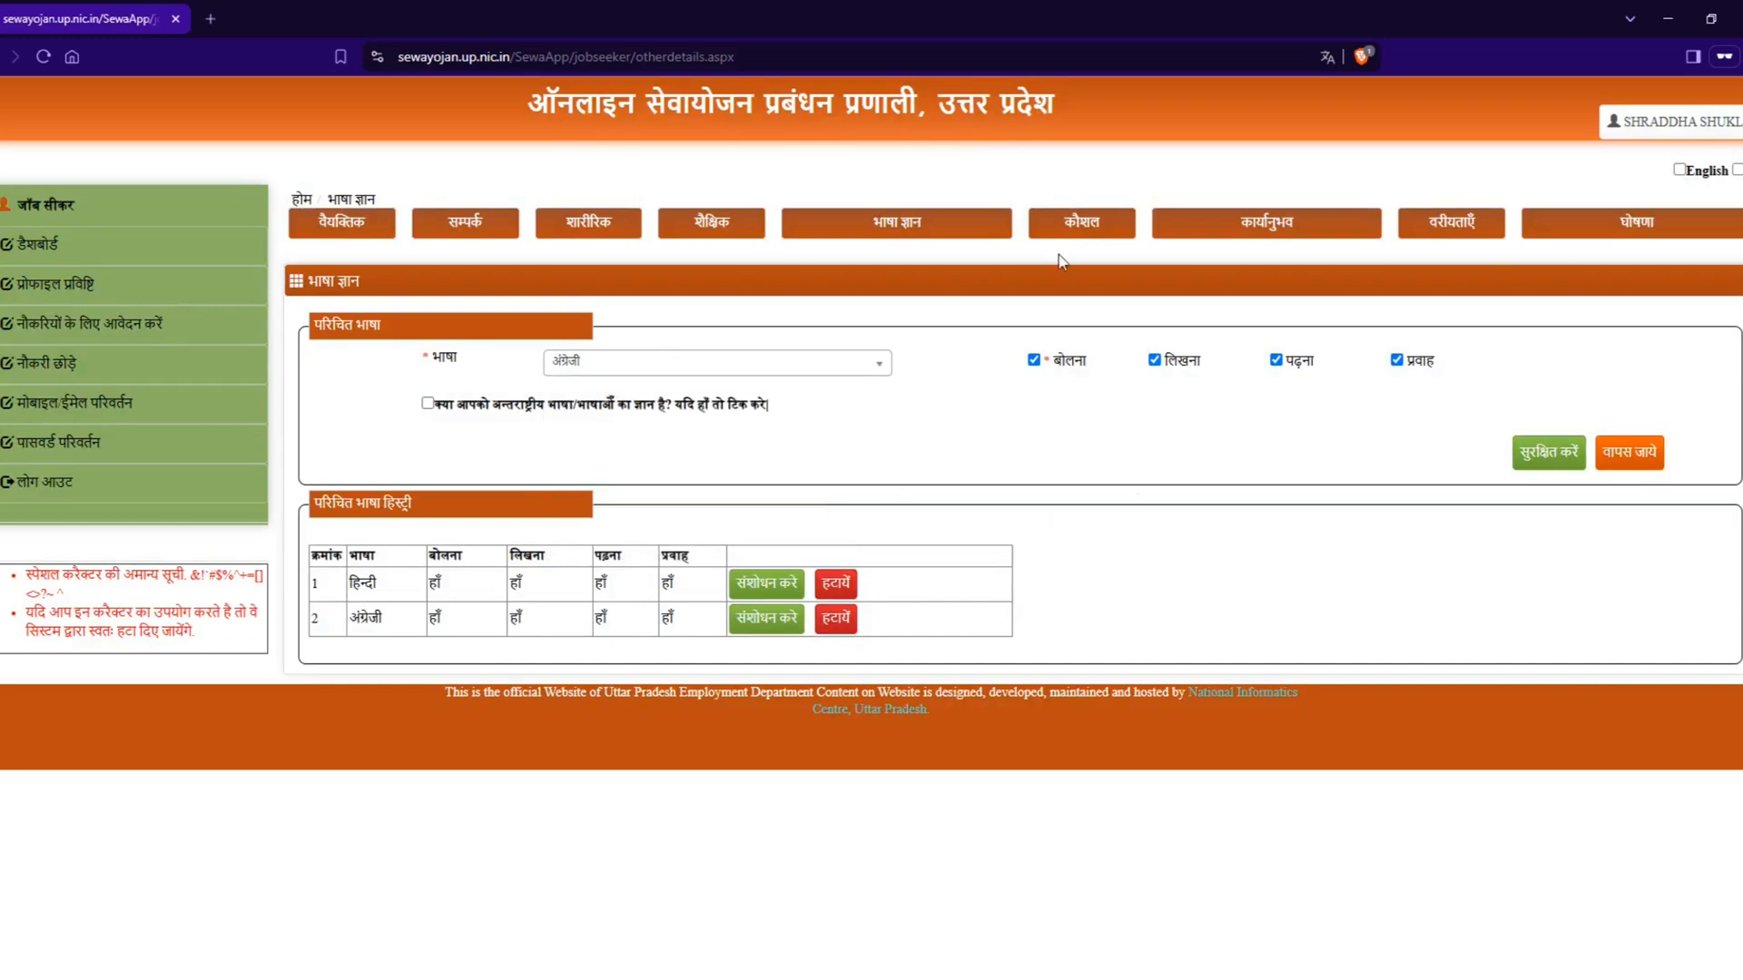
Step: In the skills section (कौशल), answer हाँ to having vocational training or technical skills and start a new skill entry
{"action": "left_click", "coordinate": [1062, 238]}
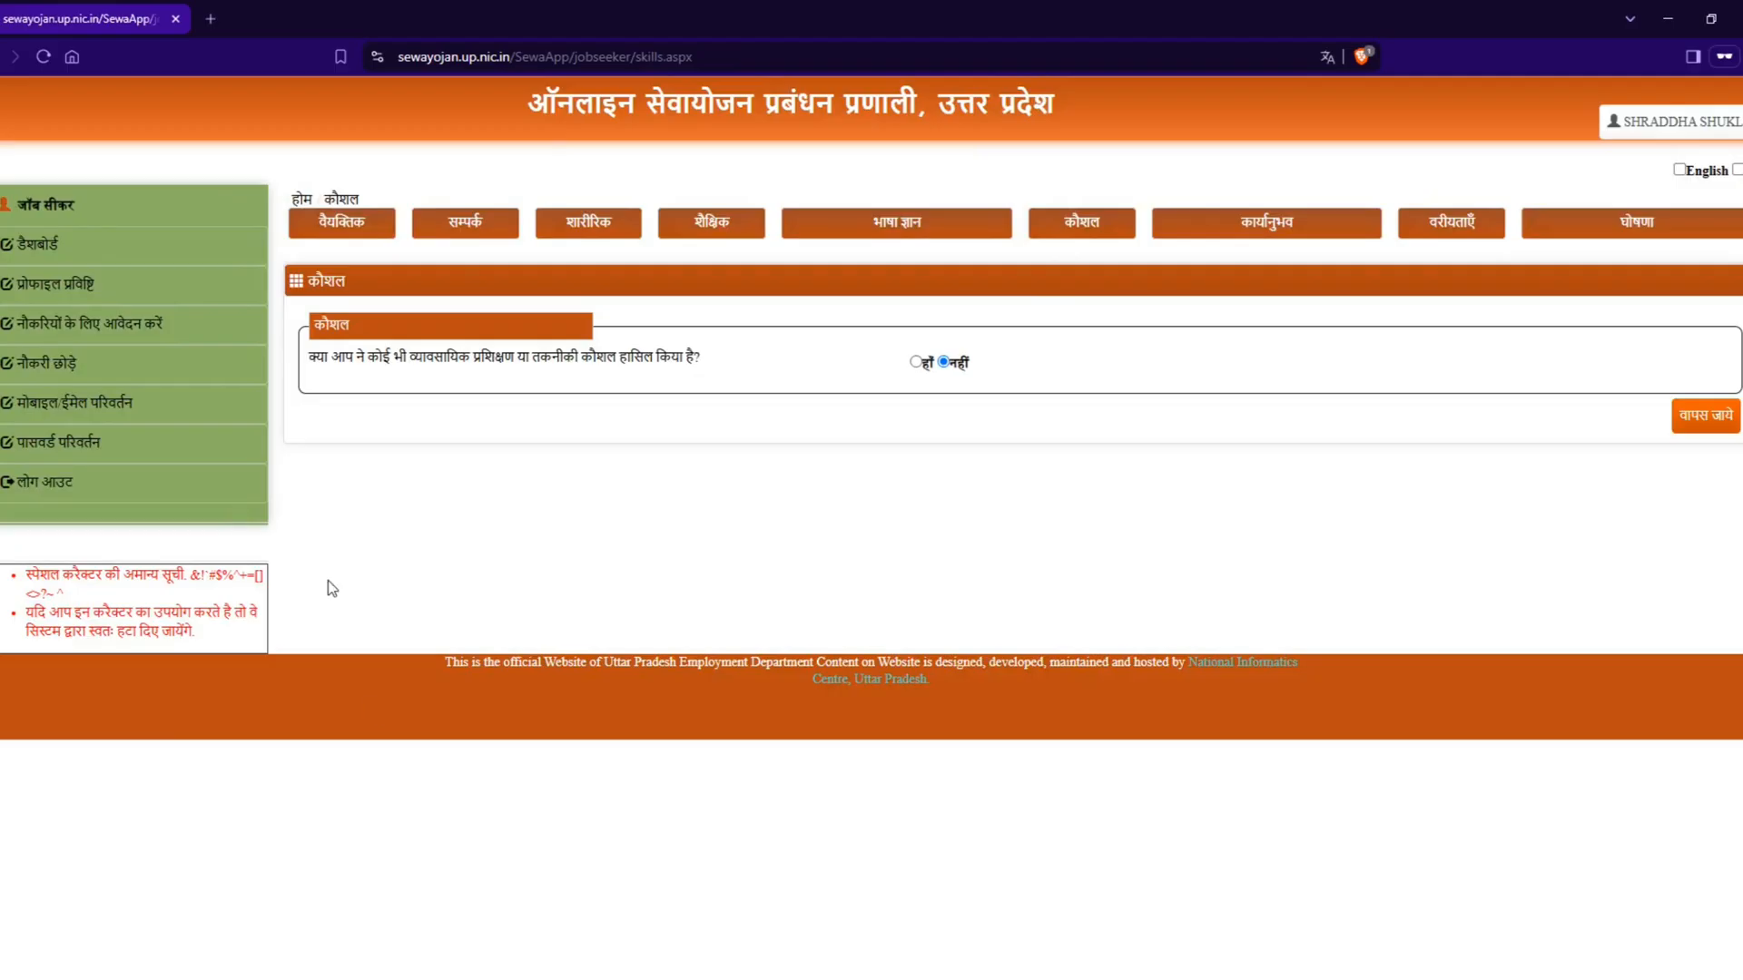
{"action": "double_click", "coordinate": [325, 357]}
{"action": "left_click_drag", "start_coordinate": [340, 362], "coordinate": [710, 355]}
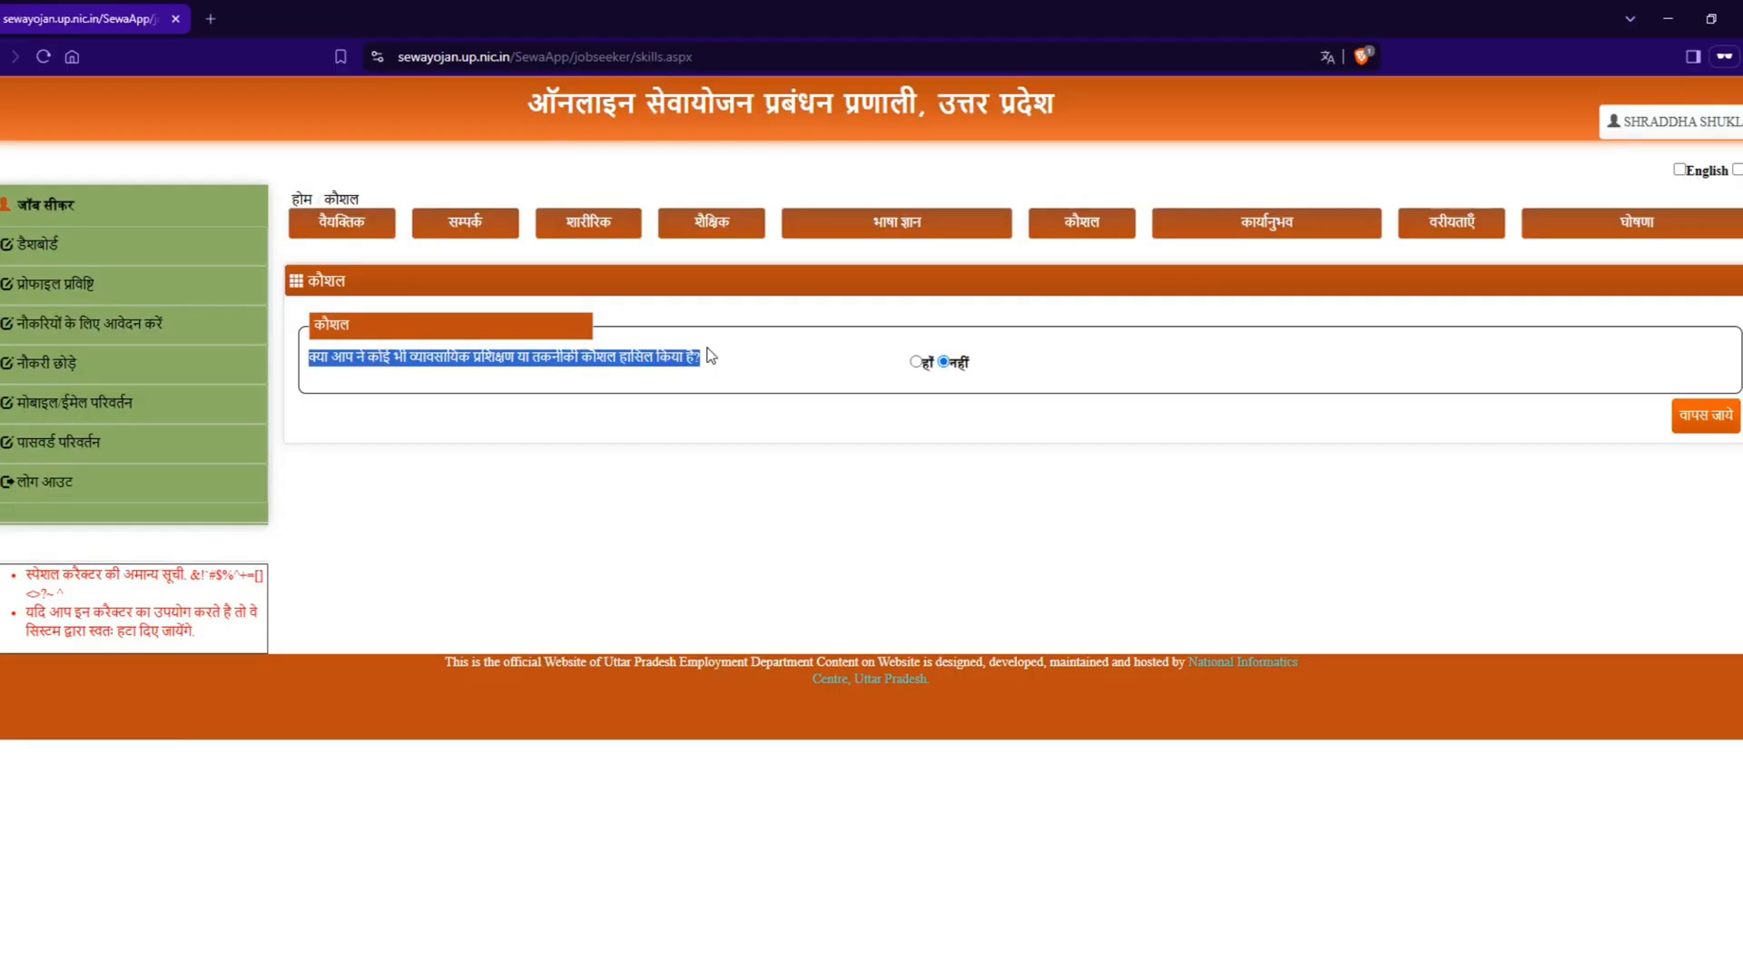
{"action": "left_click", "coordinate": [916, 362]}
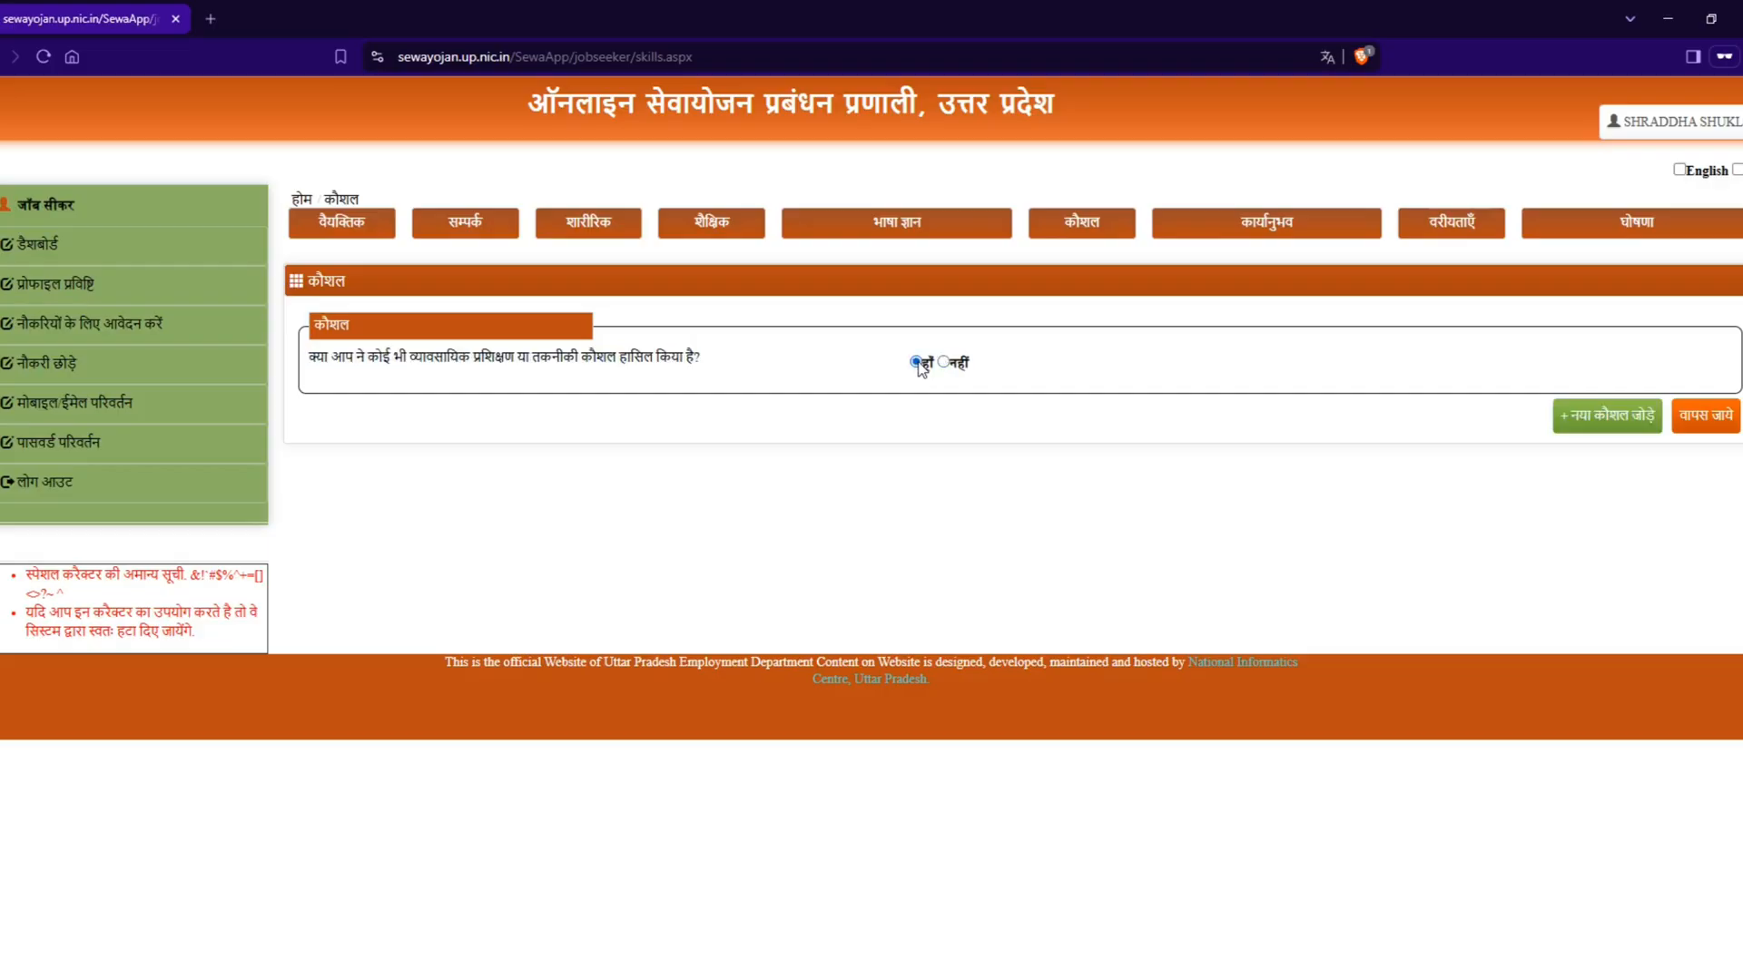
{"action": "left_click", "coordinate": [1584, 419]}
Step: Look through the available skill names (कौशल का नाम) for the new skill entry
{"action": "left_click", "coordinate": [624, 451]}
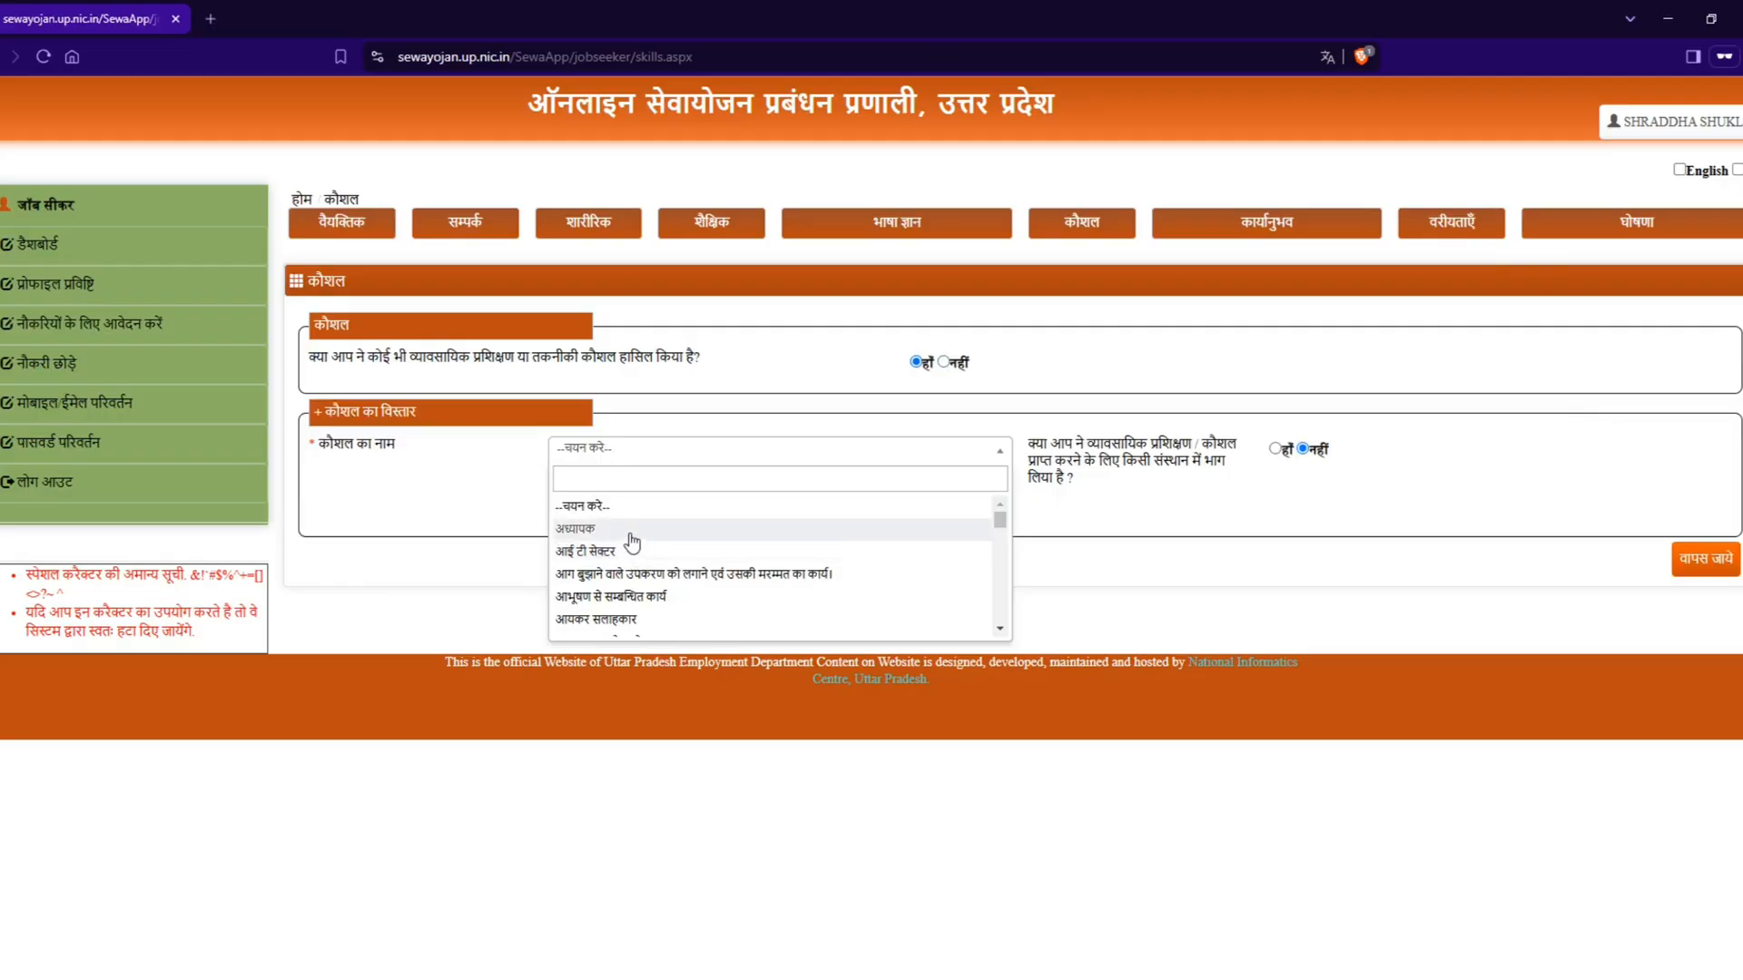
{"action": "scroll", "coordinate": [634, 550], "scroll_direction": "down", "scroll_amount": 2}
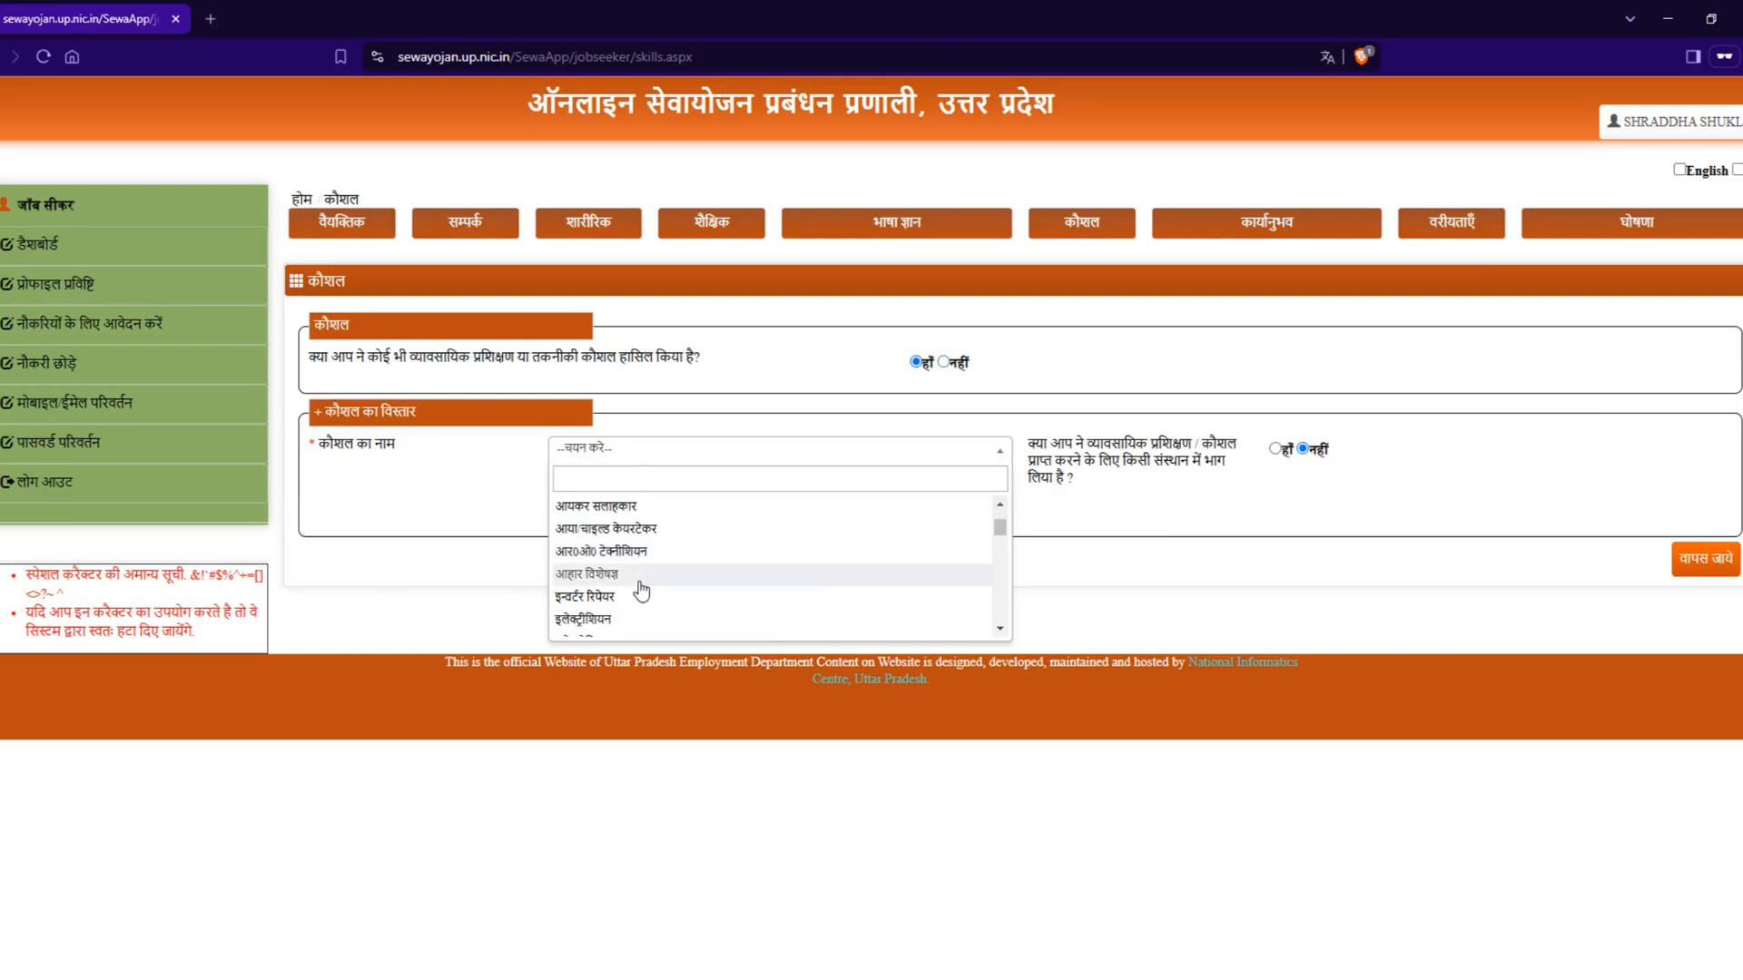
{"action": "scroll", "coordinate": [640, 590], "scroll_direction": "down", "scroll_amount": 6}
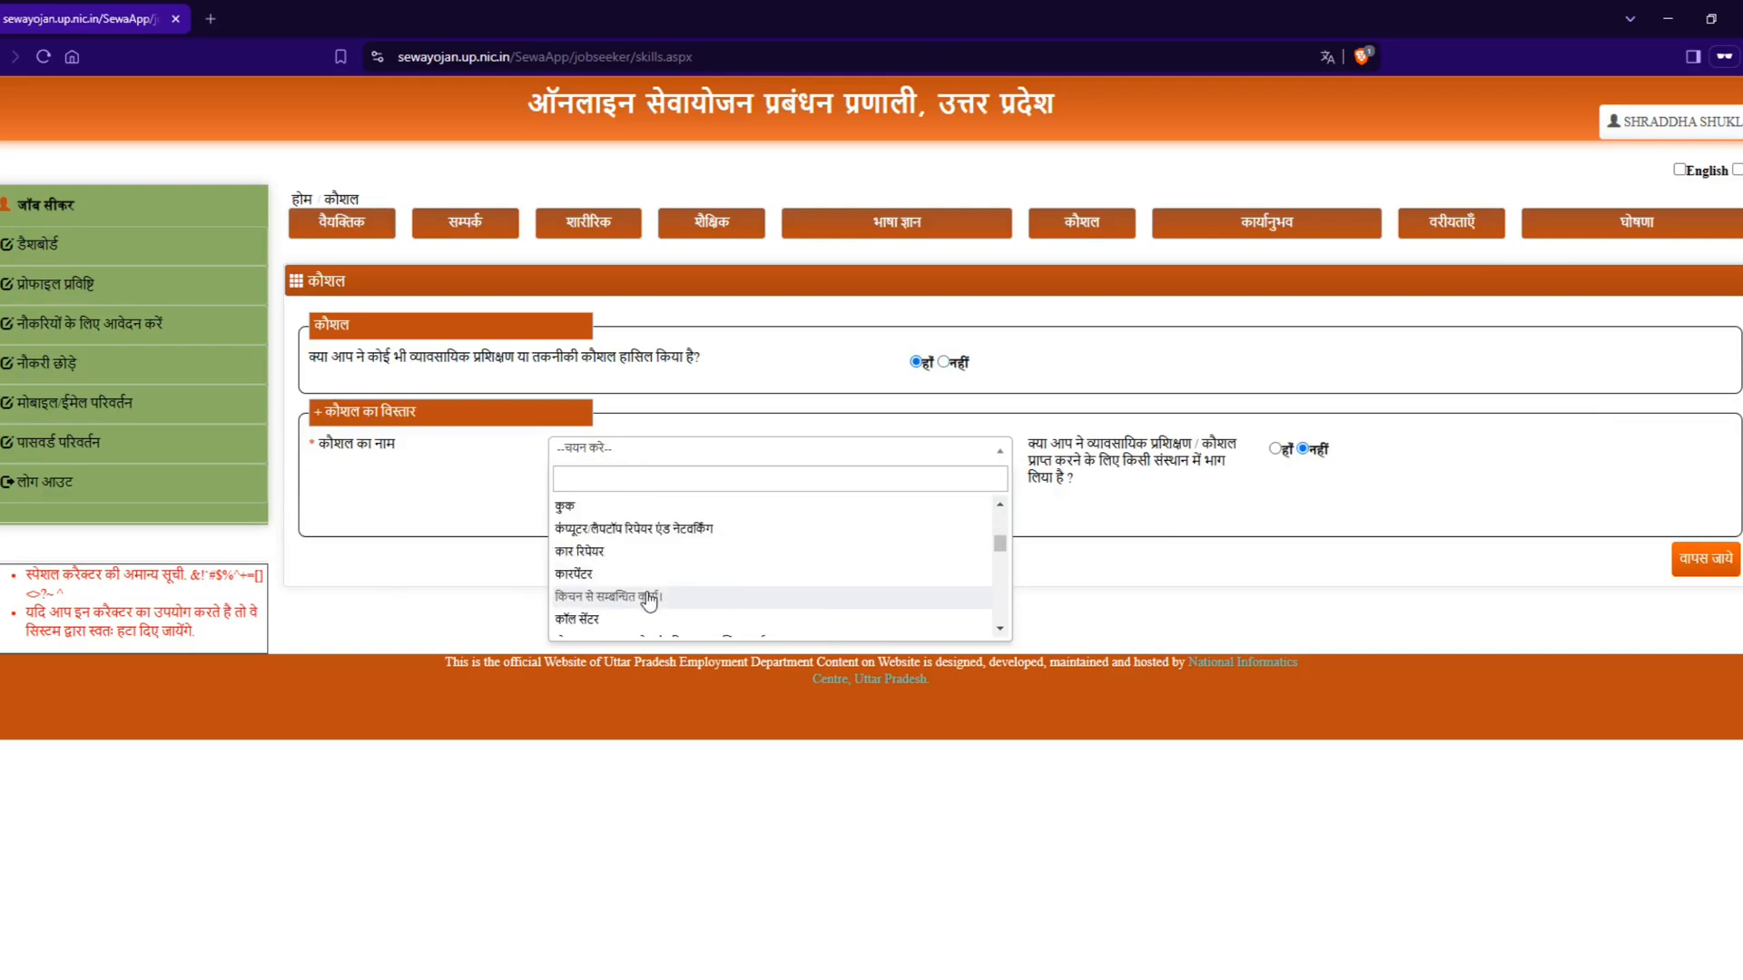
{"action": "scroll", "coordinate": [648, 600], "scroll_direction": "down", "scroll_amount": 6}
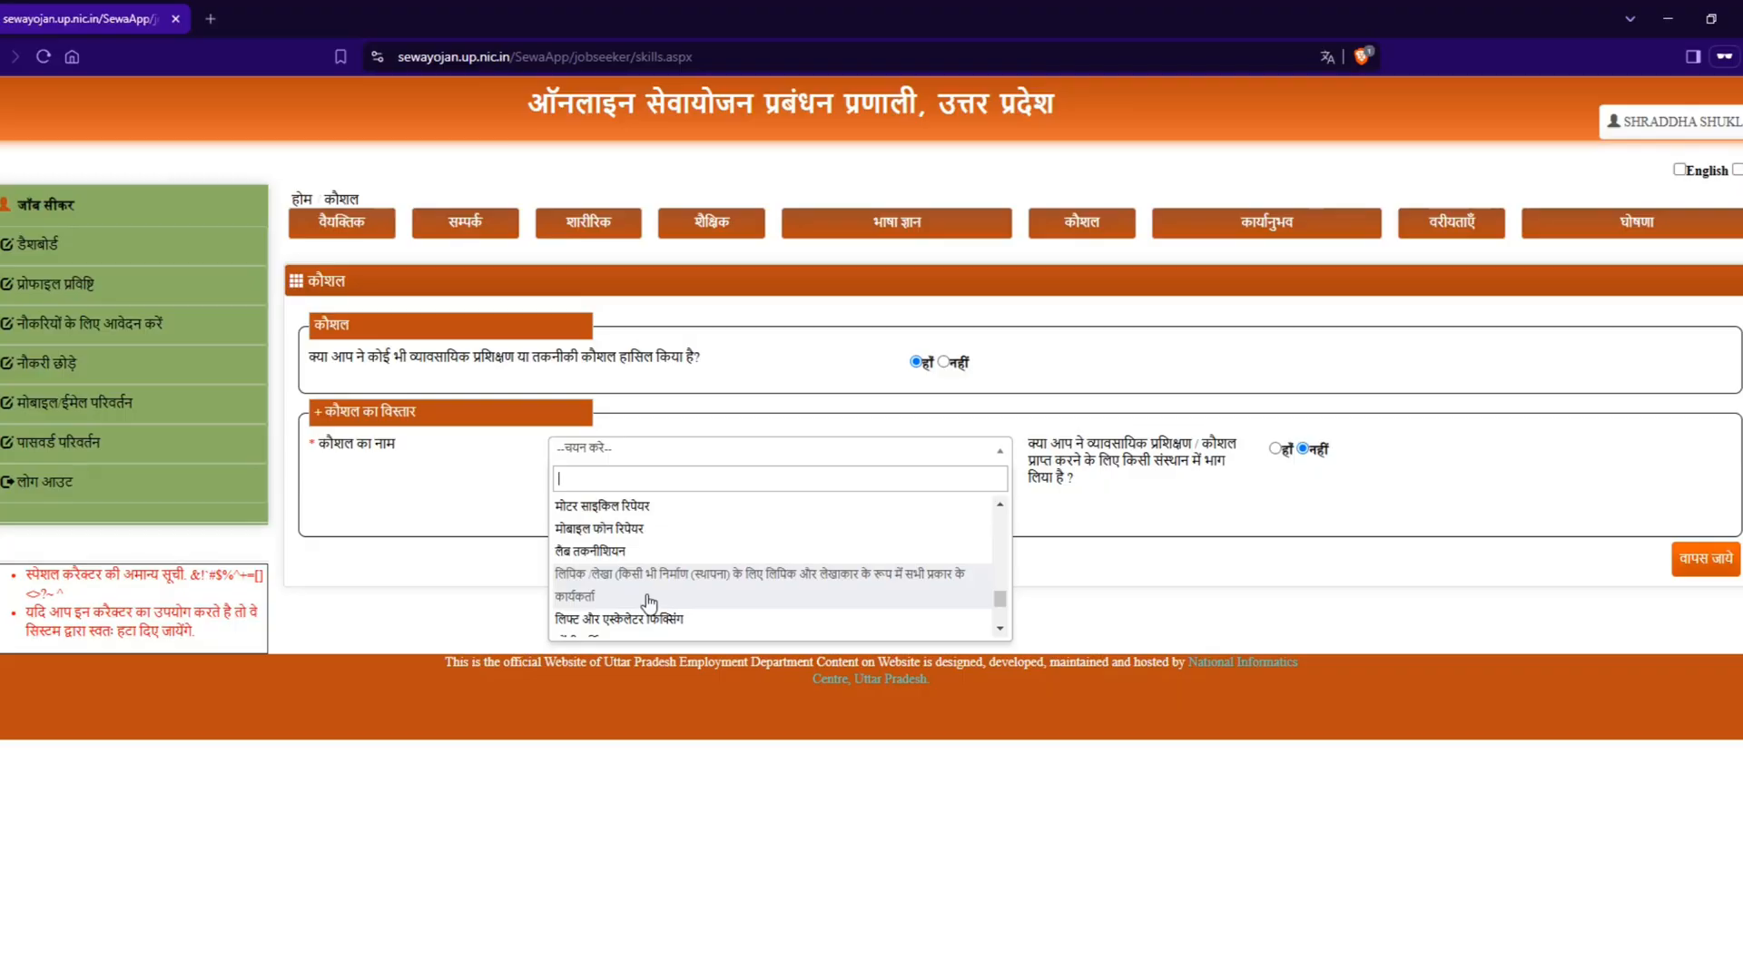
{"action": "scroll", "coordinate": [648, 600], "scroll_direction": "up", "scroll_amount": 7}
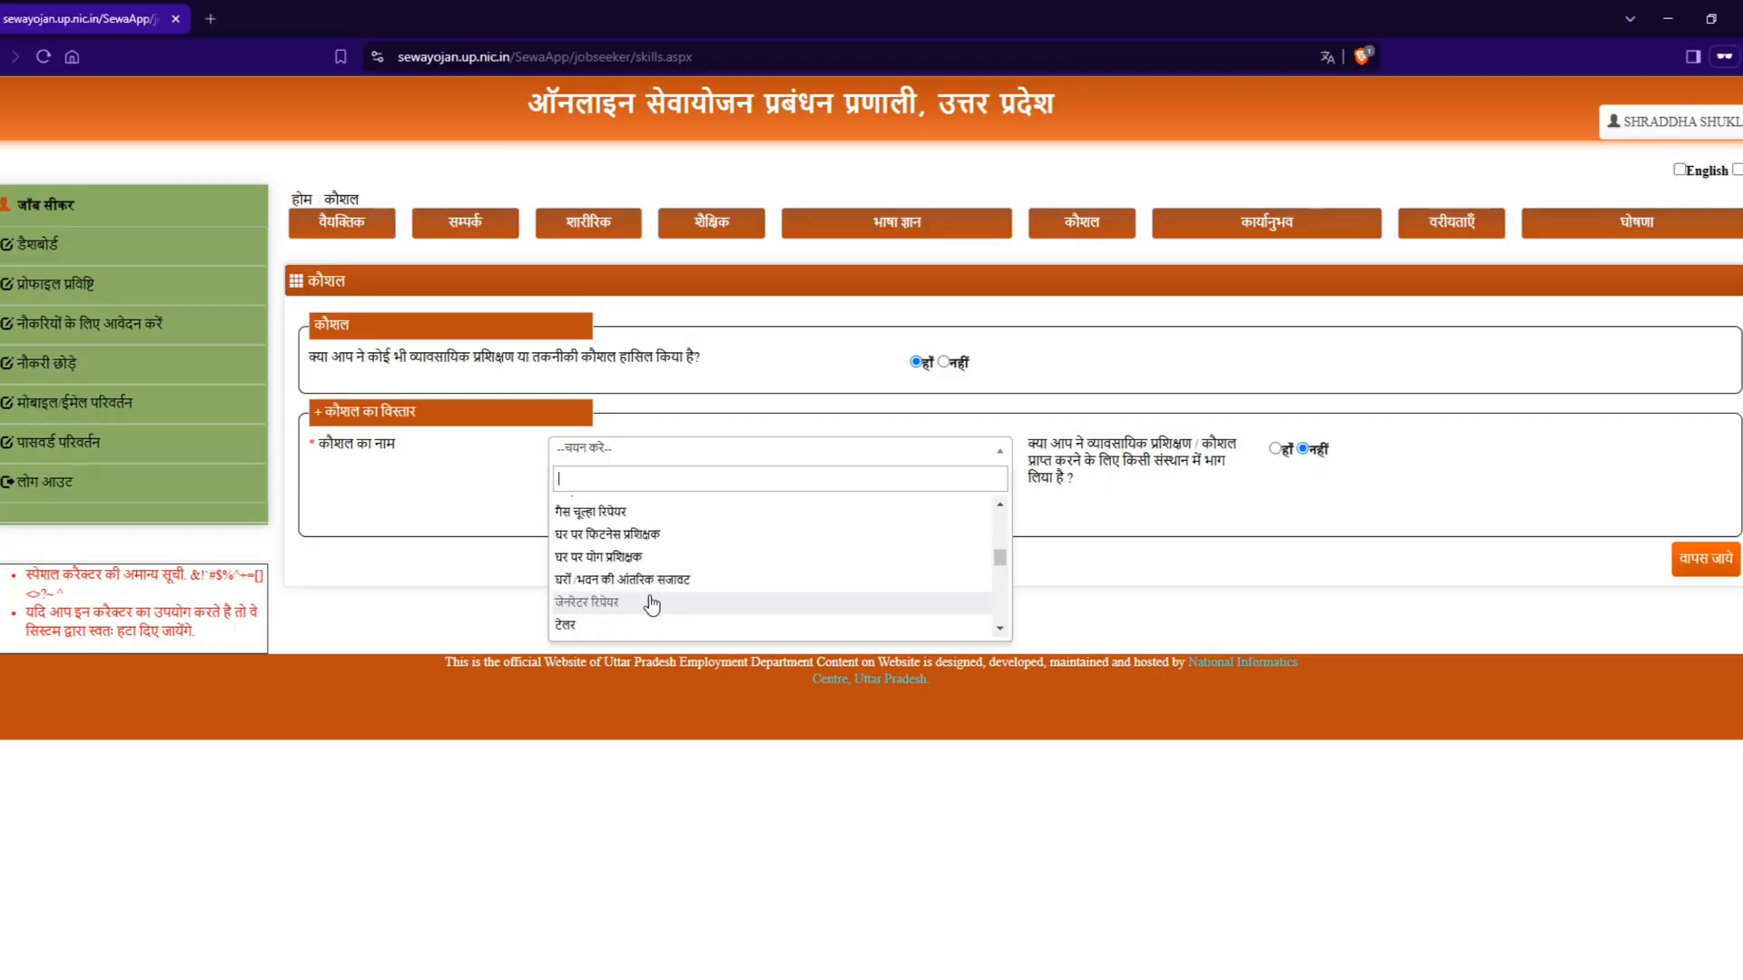
{"action": "scroll", "coordinate": [651, 602], "scroll_direction": "up", "scroll_amount": 5}
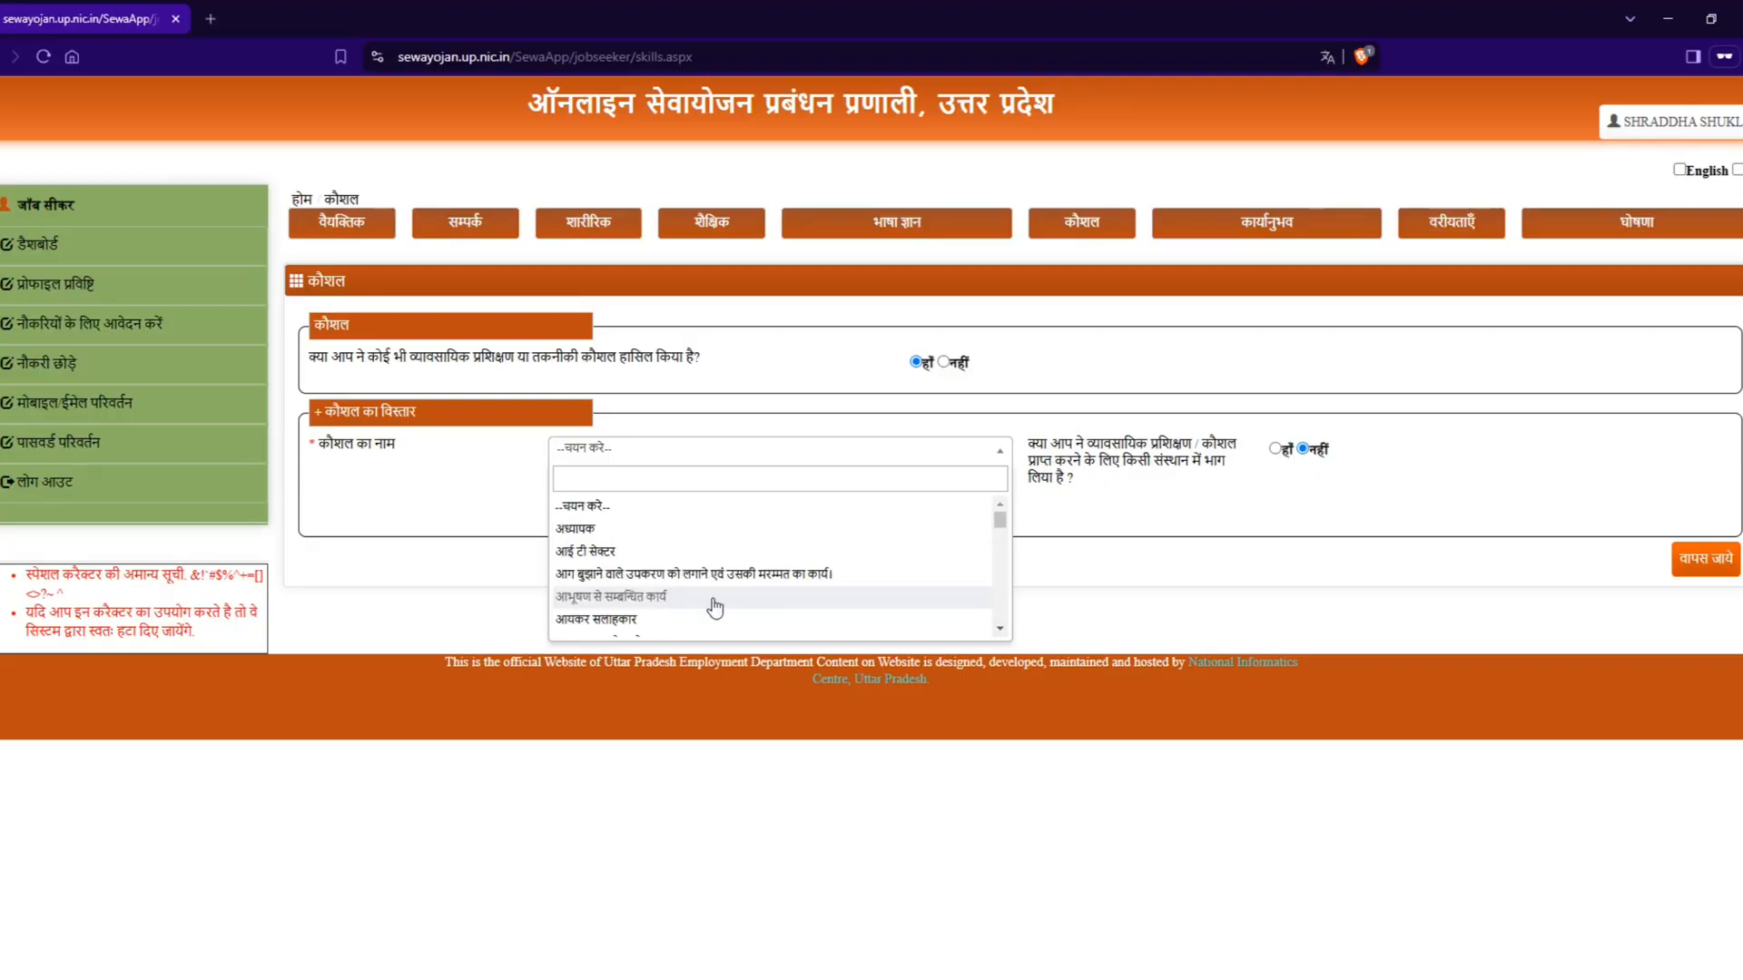
Step: Change the answer on vocational training or technical skills to नहीं and go to the work experience section (कार्यानुभव)
{"action": "left_click", "coordinate": [943, 362]}
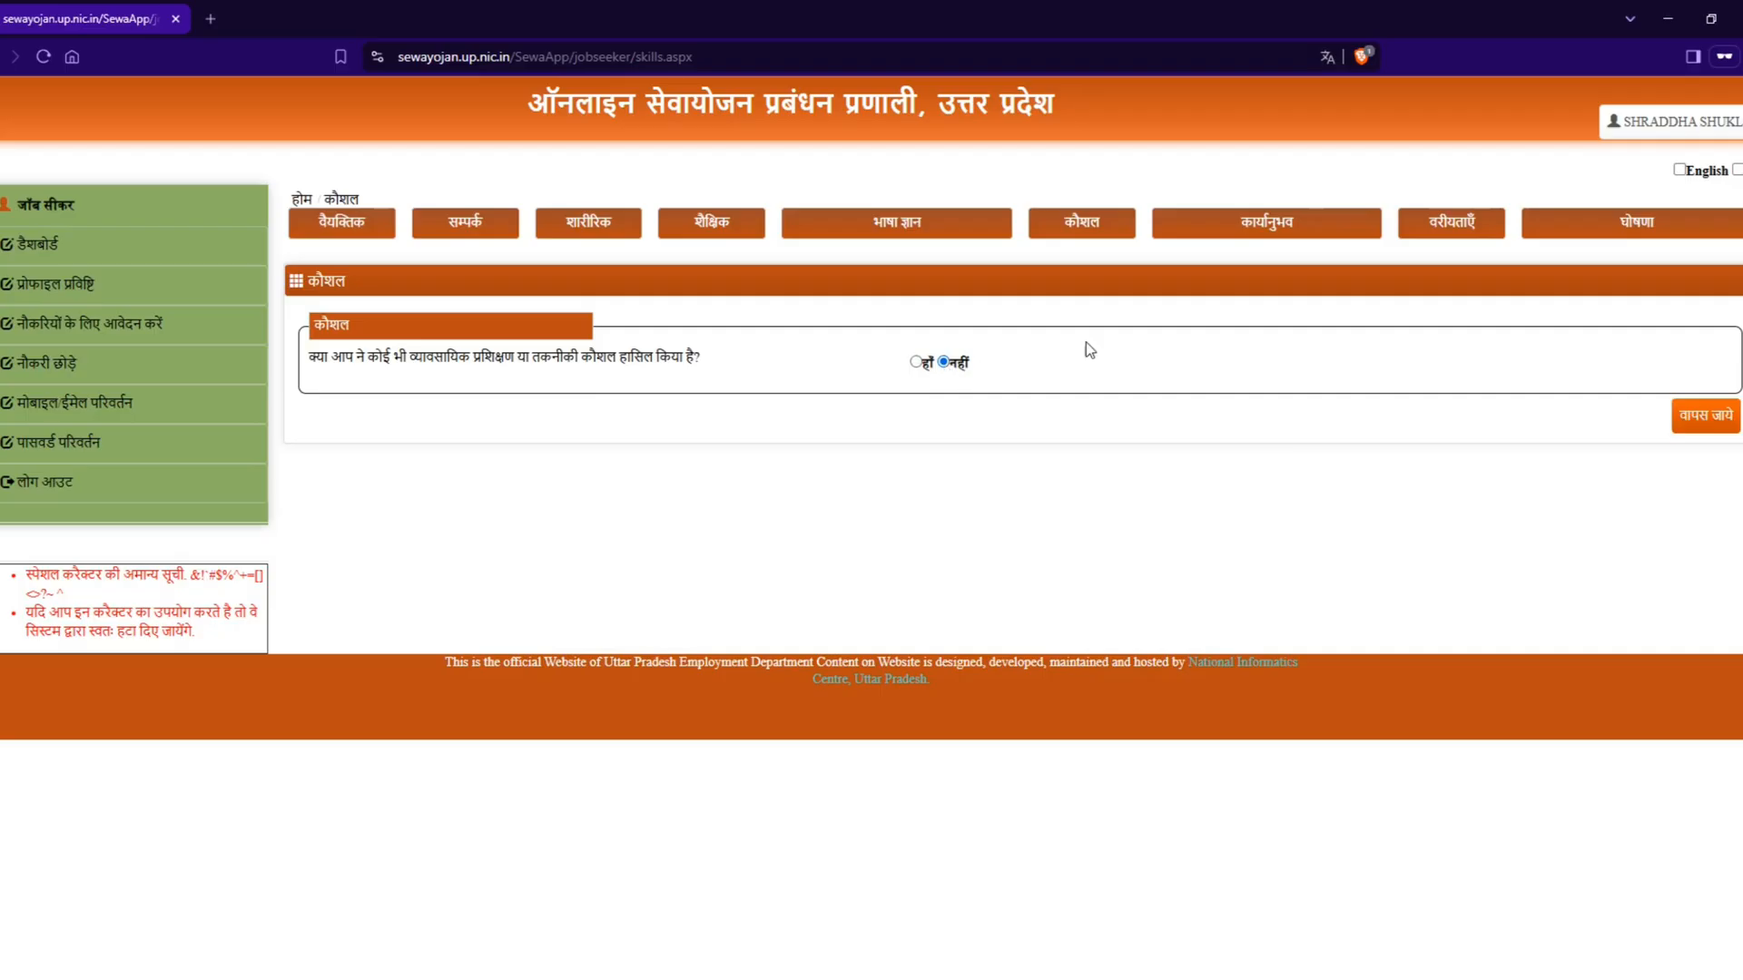
{"action": "left_click", "coordinate": [1228, 237]}
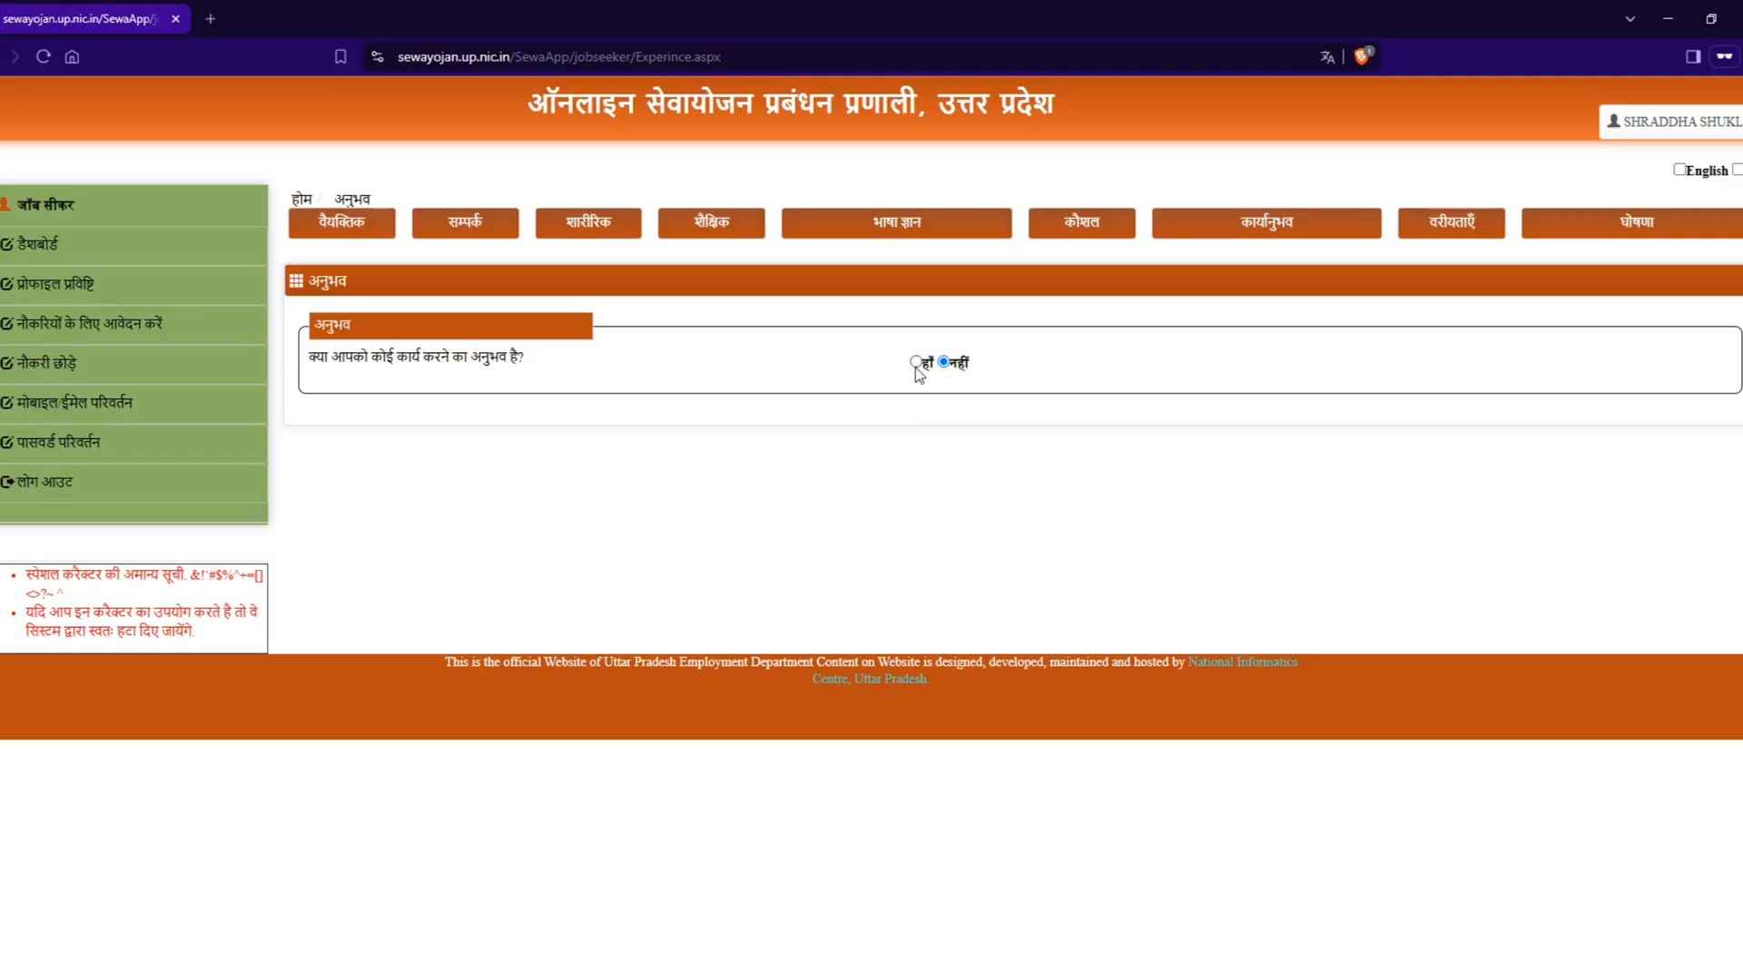
Step: Answer हाँ to having work experience and set the total experience (कुल अनुभव) to 5 years and 0 months
{"action": "left_click", "coordinate": [916, 363]}
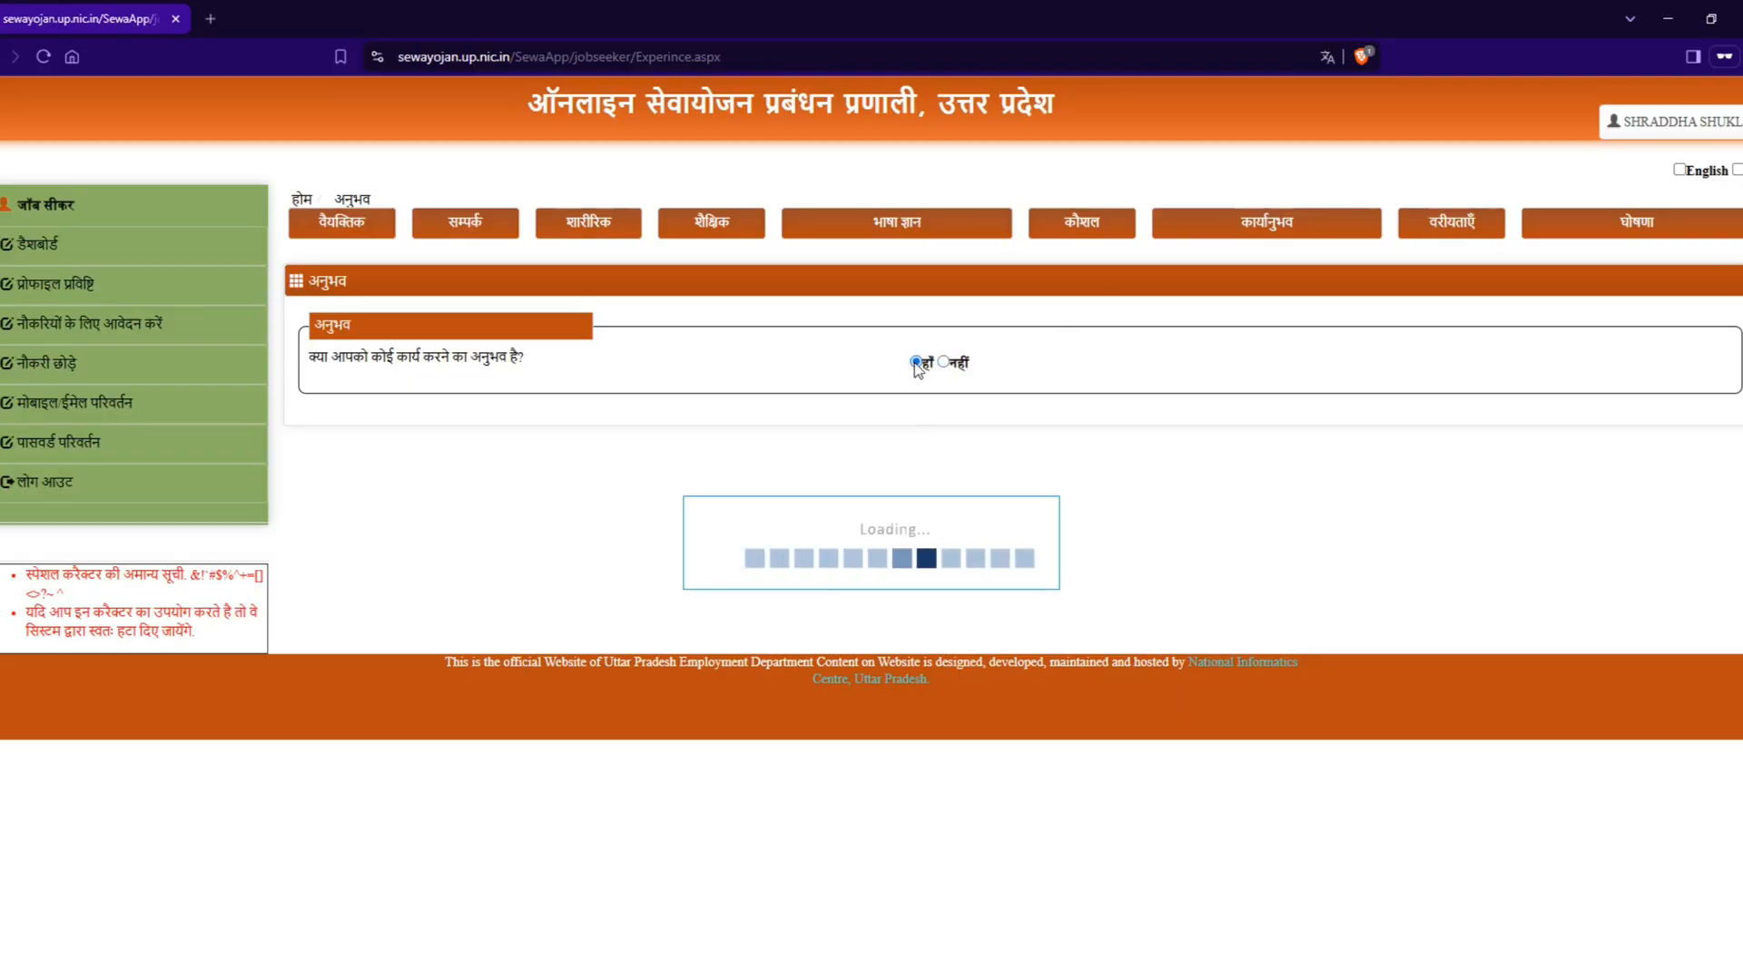
{"action": "scroll", "coordinate": [813, 591], "scroll_direction": "down", "scroll_amount": 1}
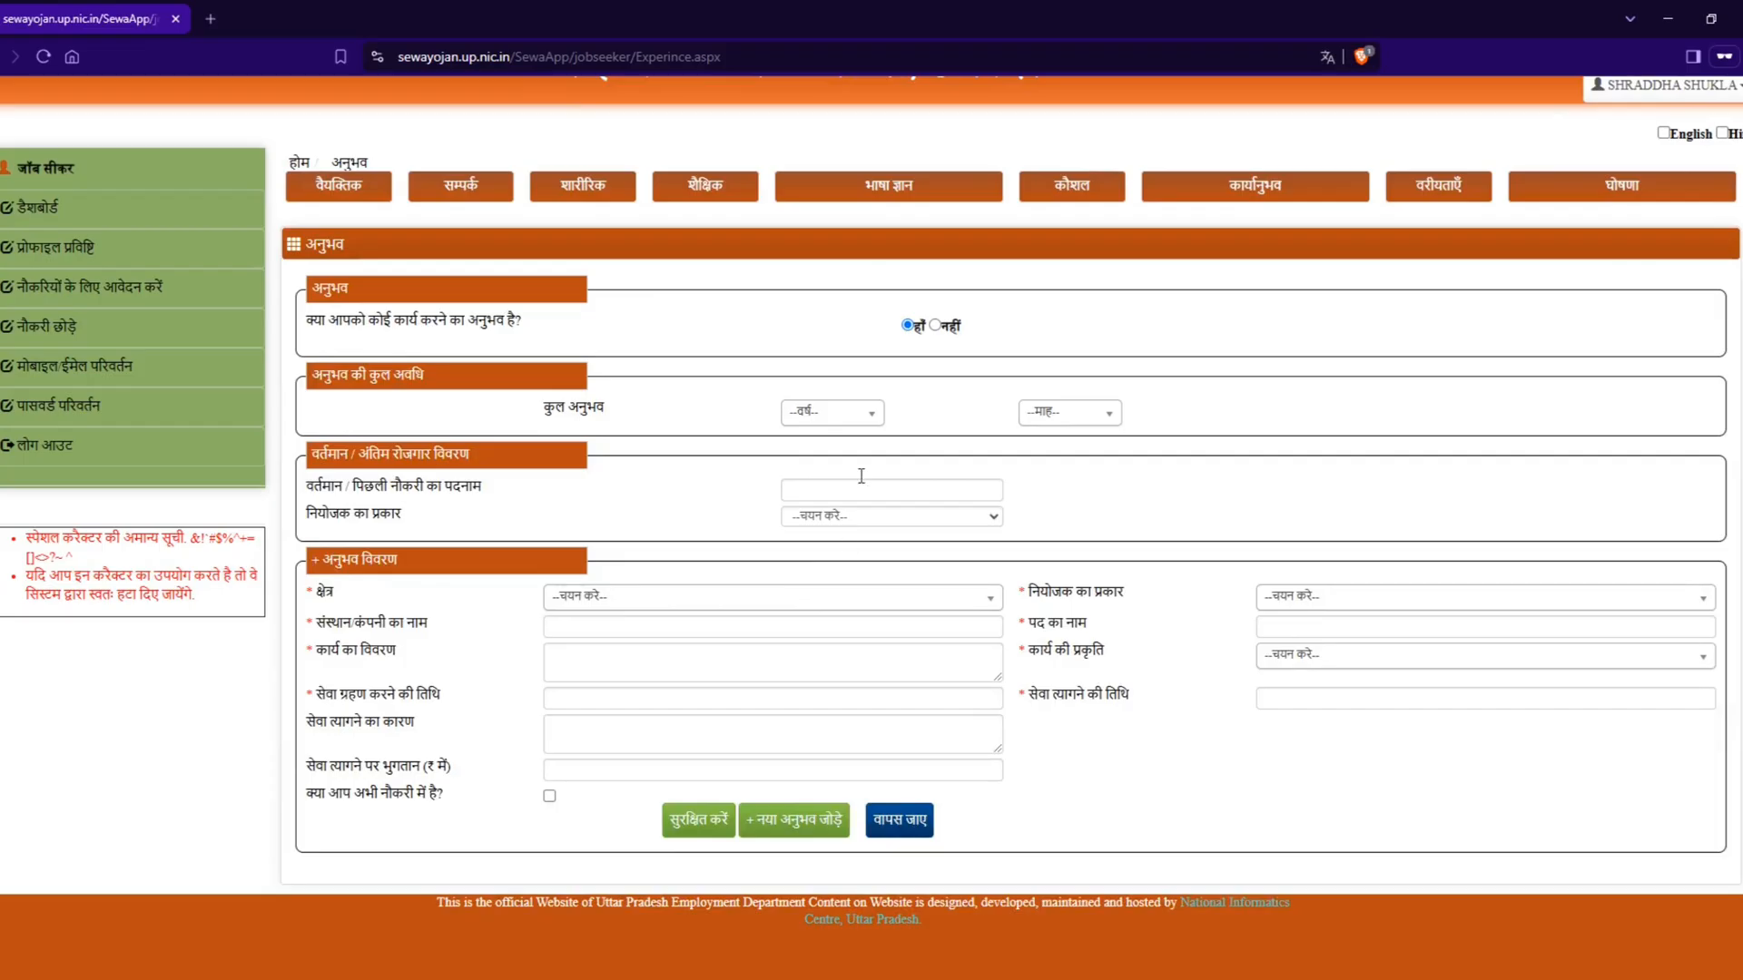
{"action": "left_click", "coordinate": [828, 414]}
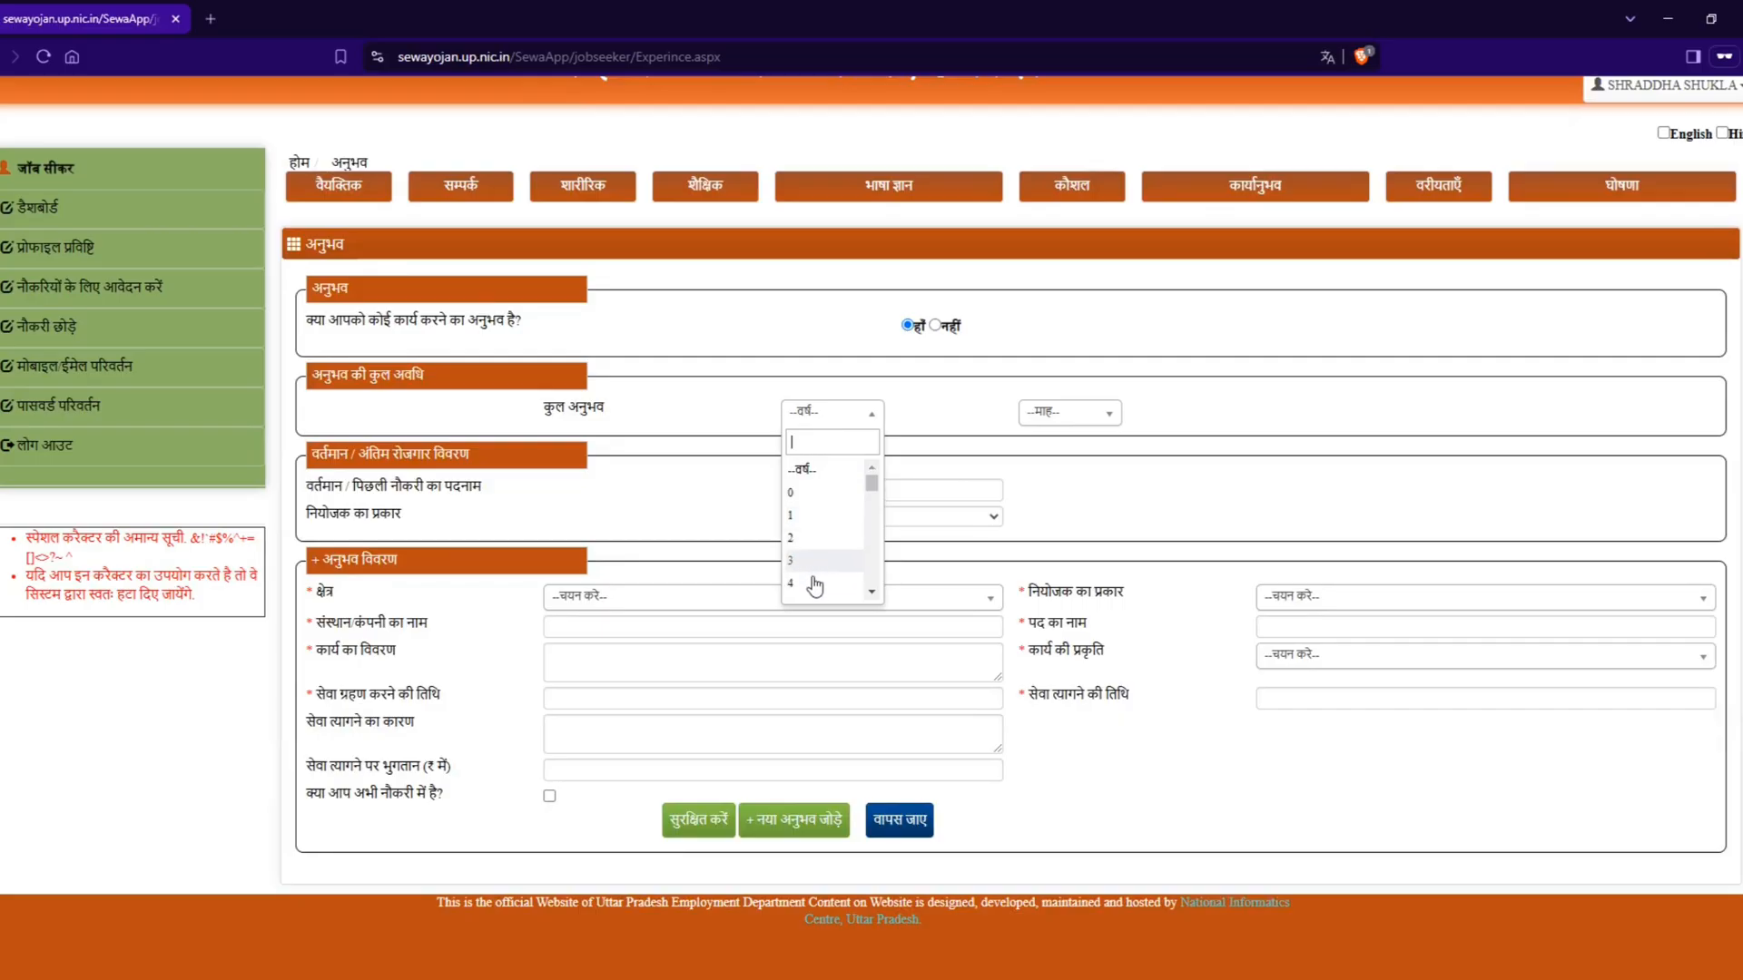
{"action": "scroll", "coordinate": [814, 585], "scroll_direction": "down", "scroll_amount": 3}
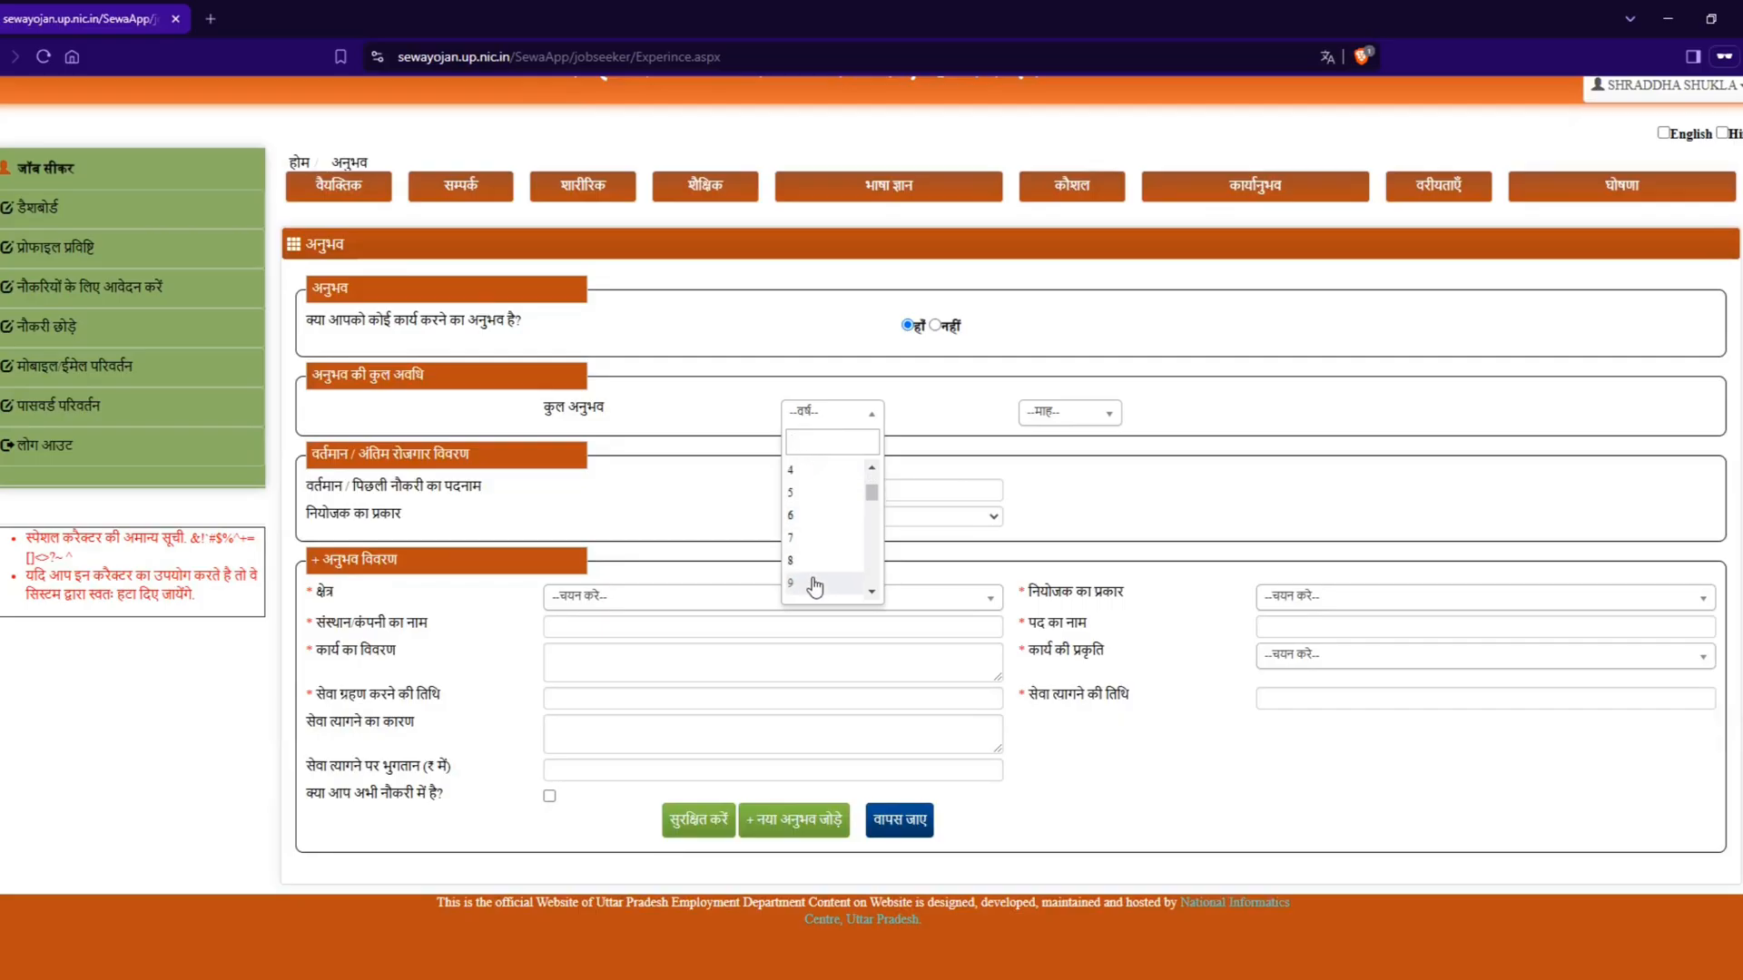
{"action": "left_click", "coordinate": [821, 495]}
{"action": "left_click", "coordinate": [1058, 421]}
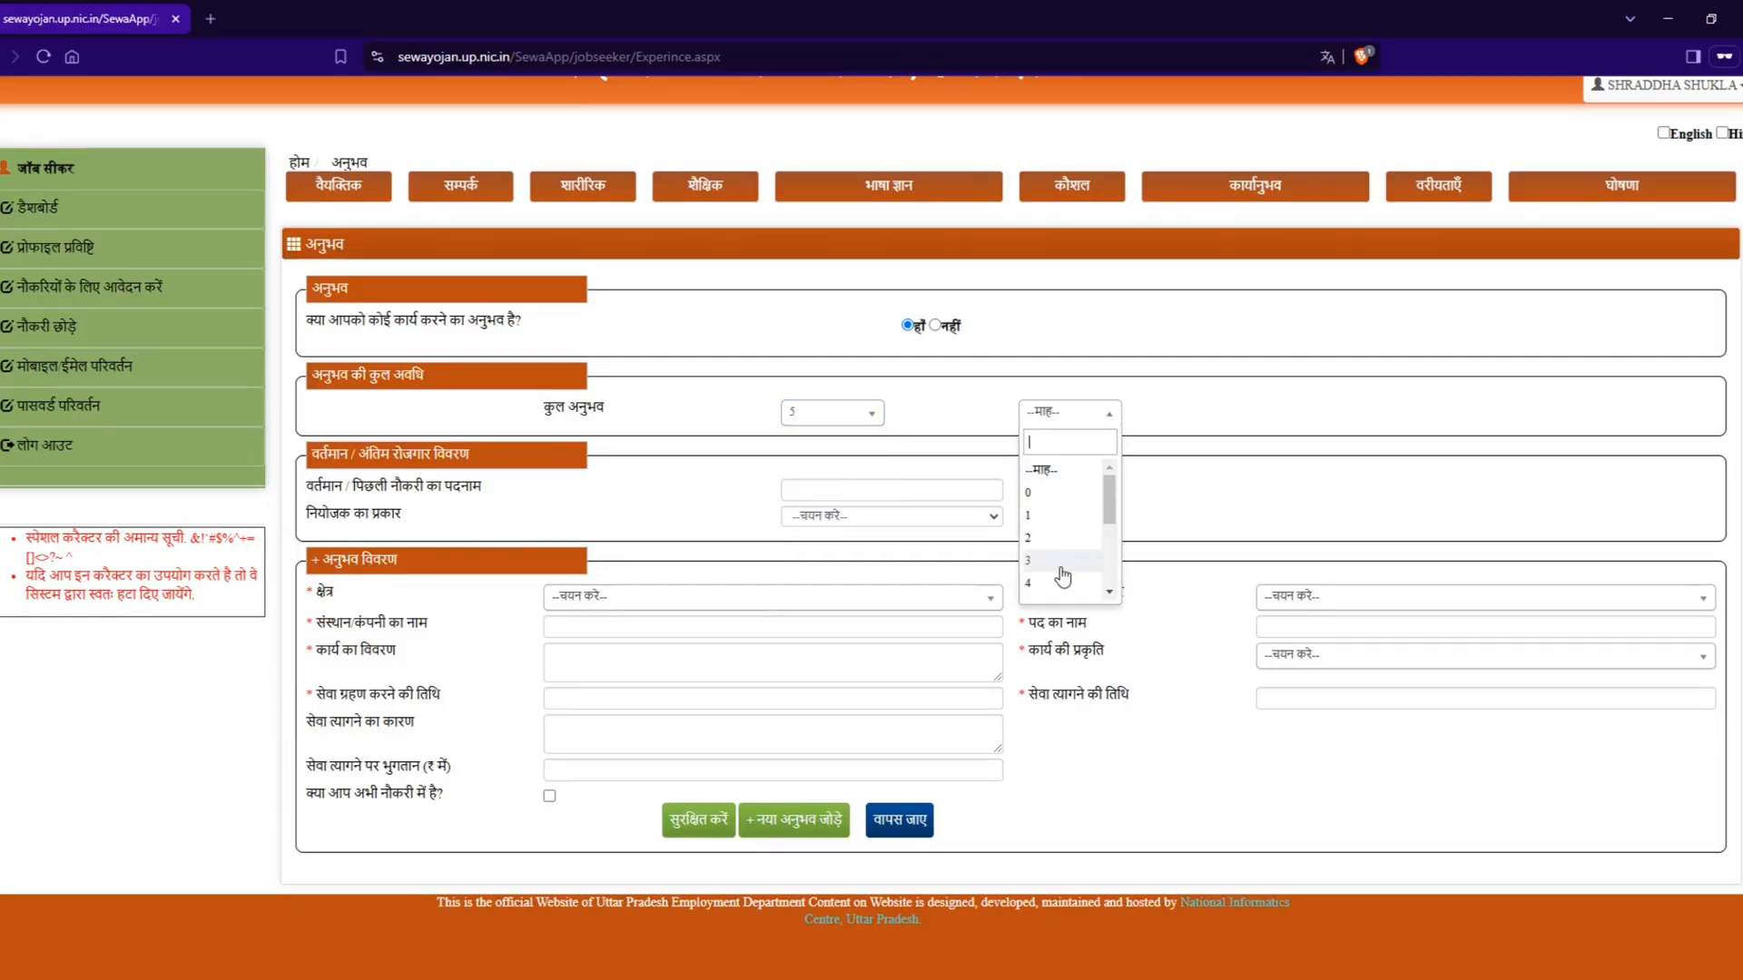
{"action": "scroll", "coordinate": [1062, 576], "scroll_direction": "down", "scroll_amount": 2}
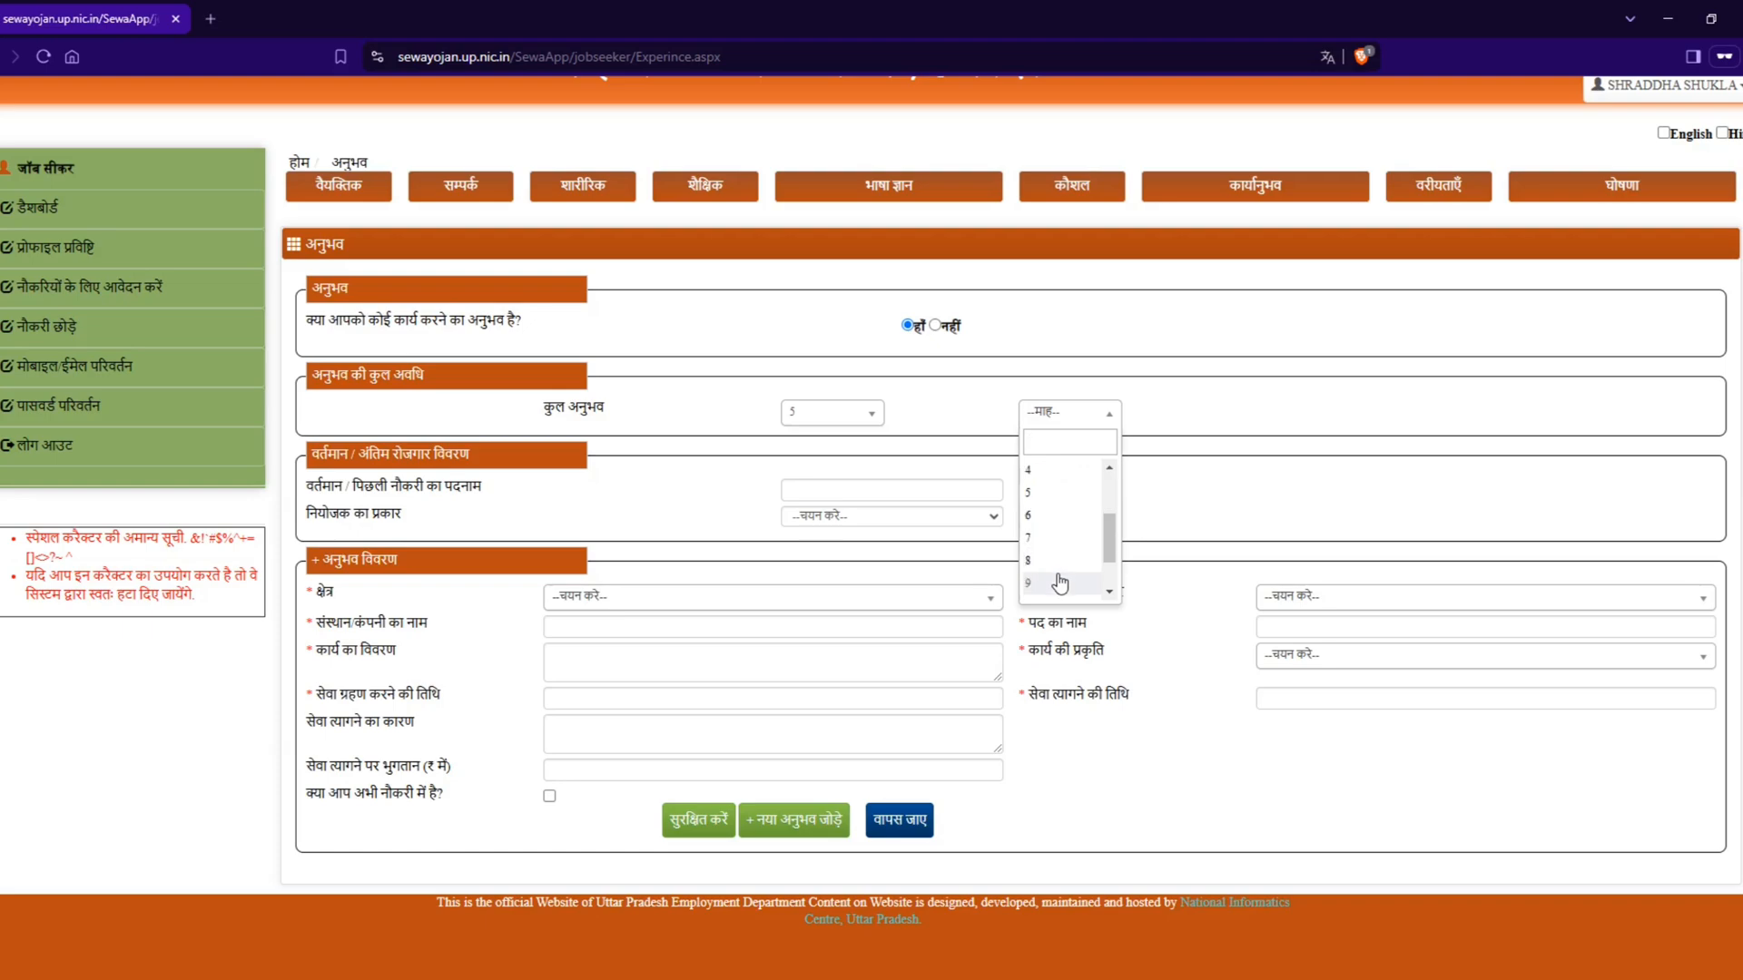
{"action": "left_click", "coordinate": [1062, 581]}
{"action": "left_click", "coordinate": [1060, 423]}
{"action": "scroll", "coordinate": [1060, 490], "scroll_direction": "up", "scroll_amount": 3}
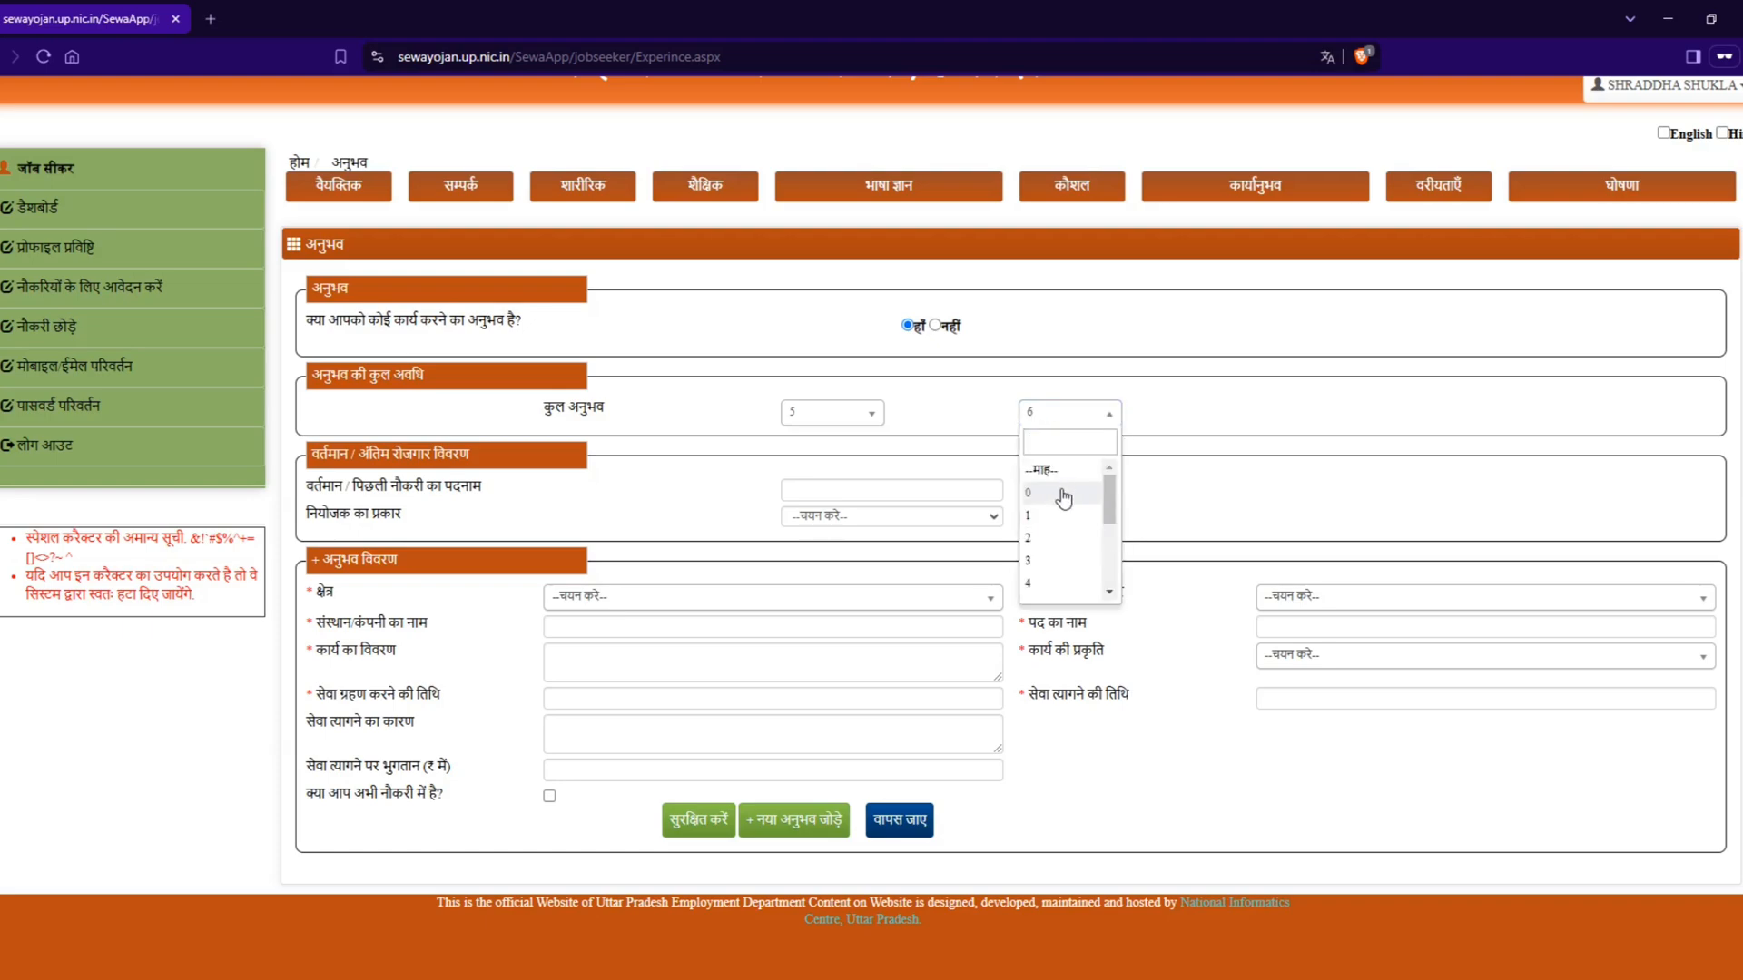
{"action": "left_click", "coordinate": [1061, 498]}
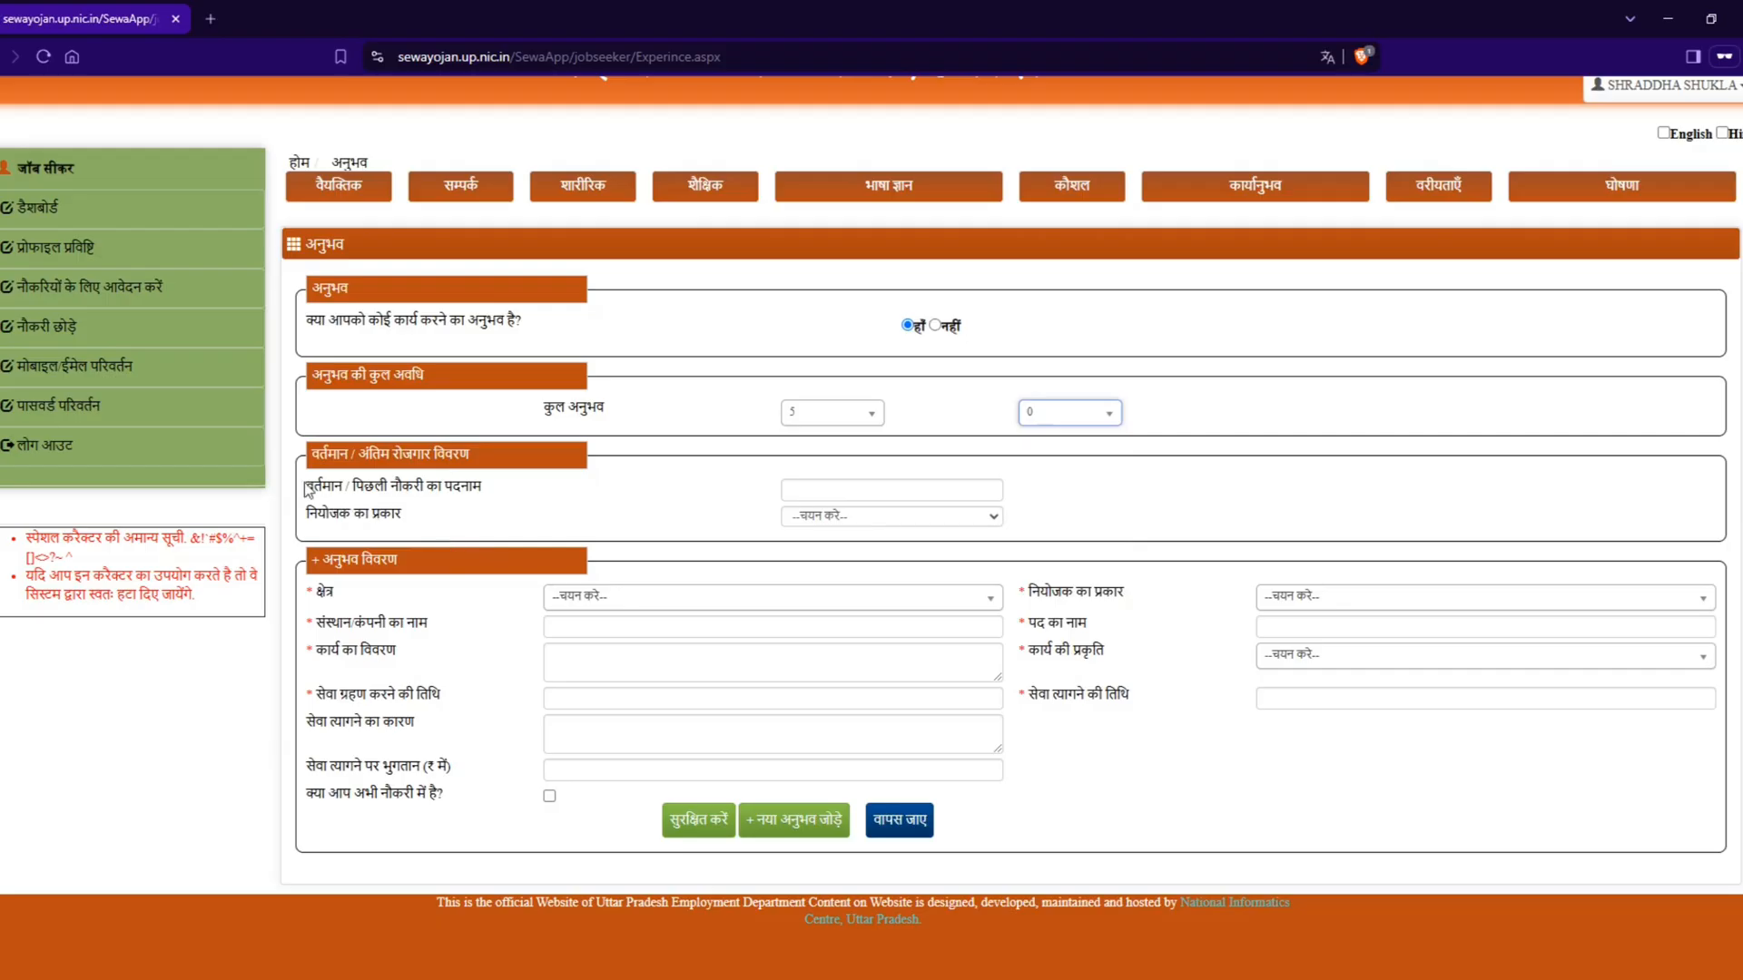
Step: Enter super visor as the current or previous job designation and set its employer type (नियोजक का प्रकार) to प्राइवेट
{"action": "left_click_drag", "start_coordinate": [307, 490], "coordinate": [494, 482]}
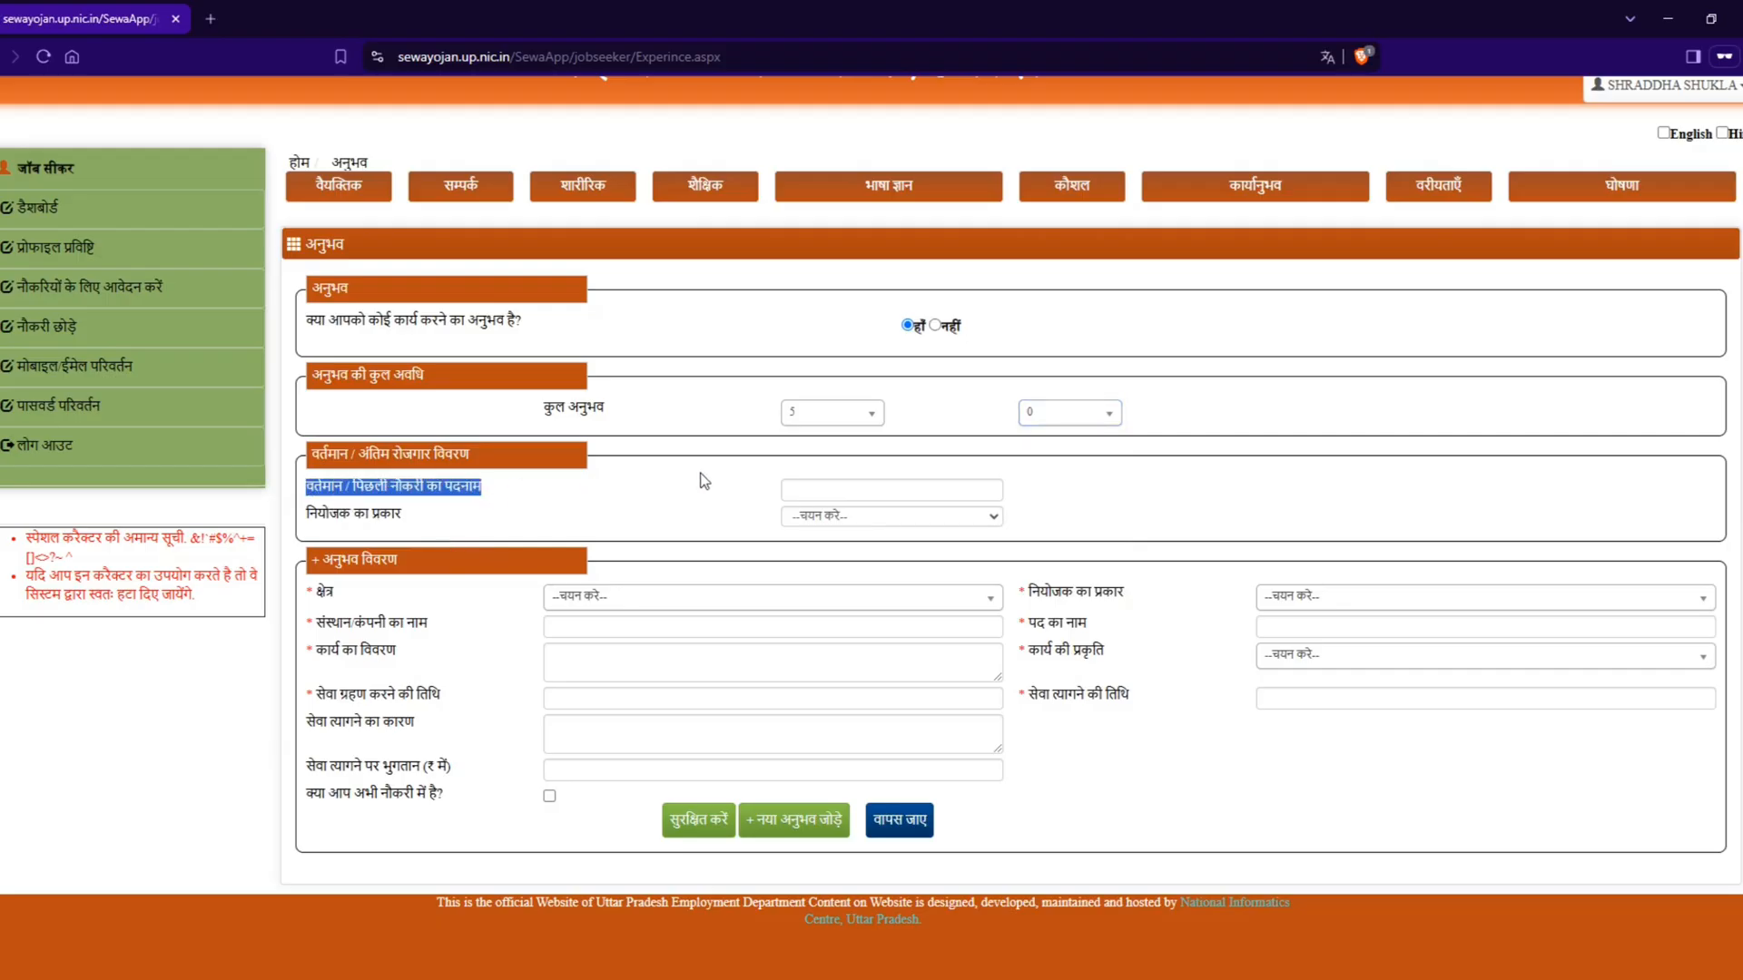
{"action": "left_click", "coordinate": [839, 489]}
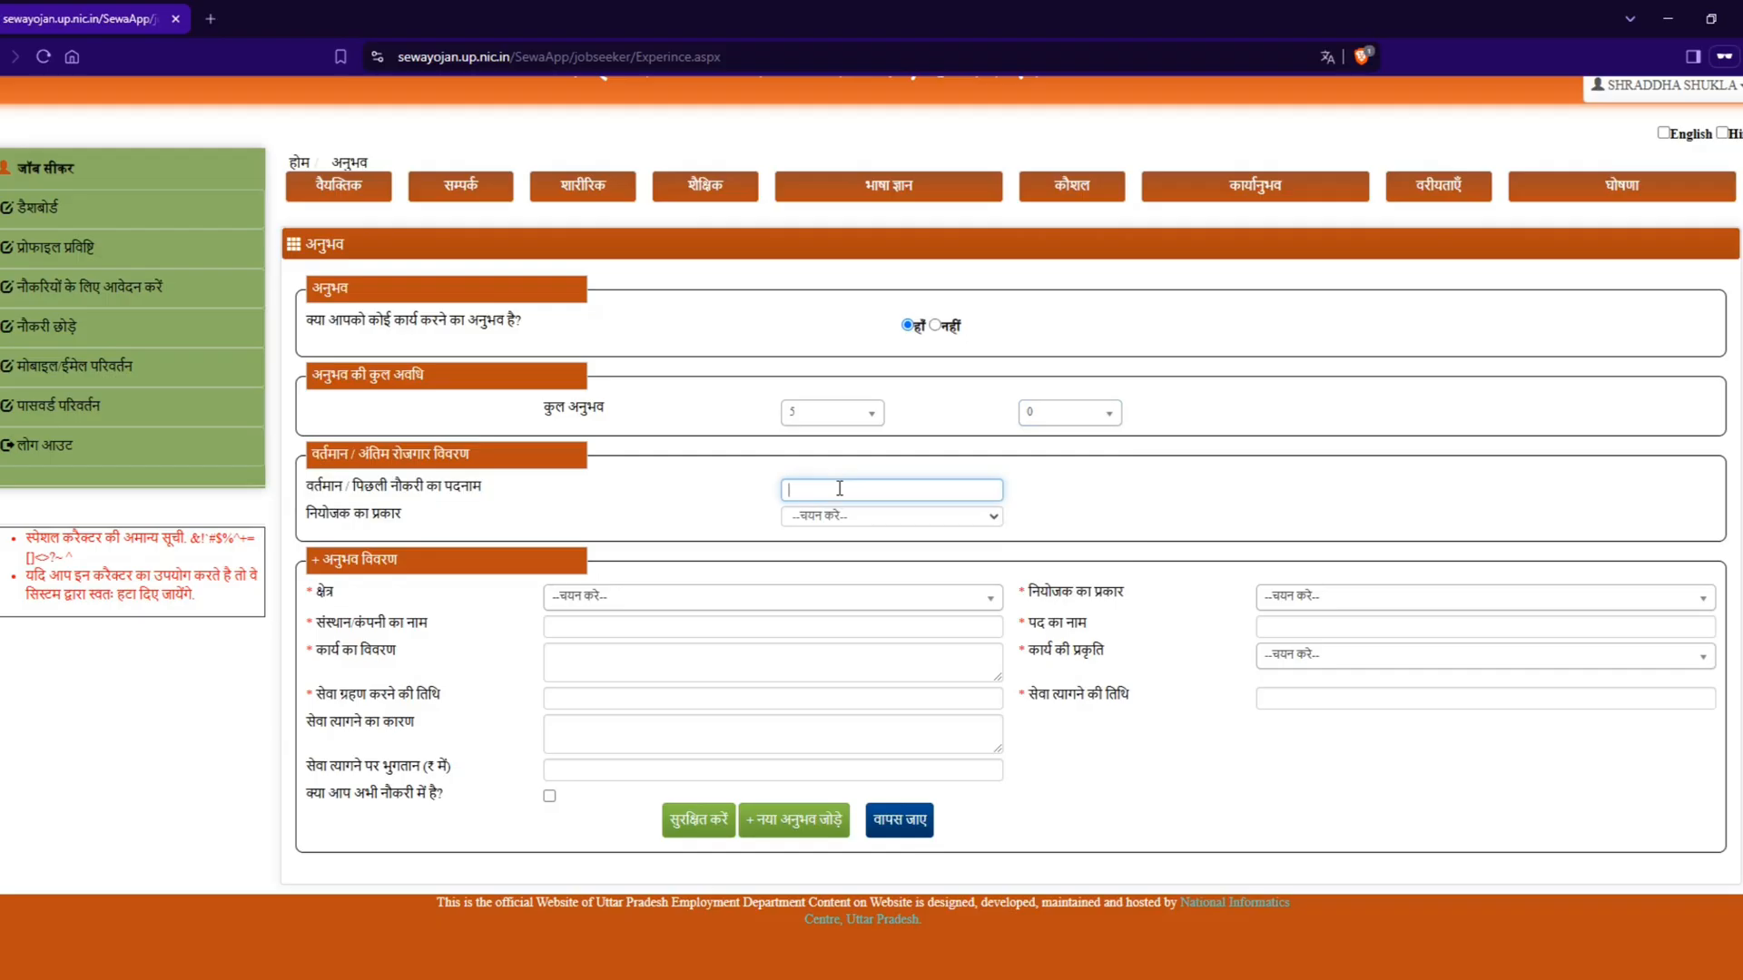
{"action": "type", "text": "super visor"}
{"action": "left_click", "coordinate": [848, 519]}
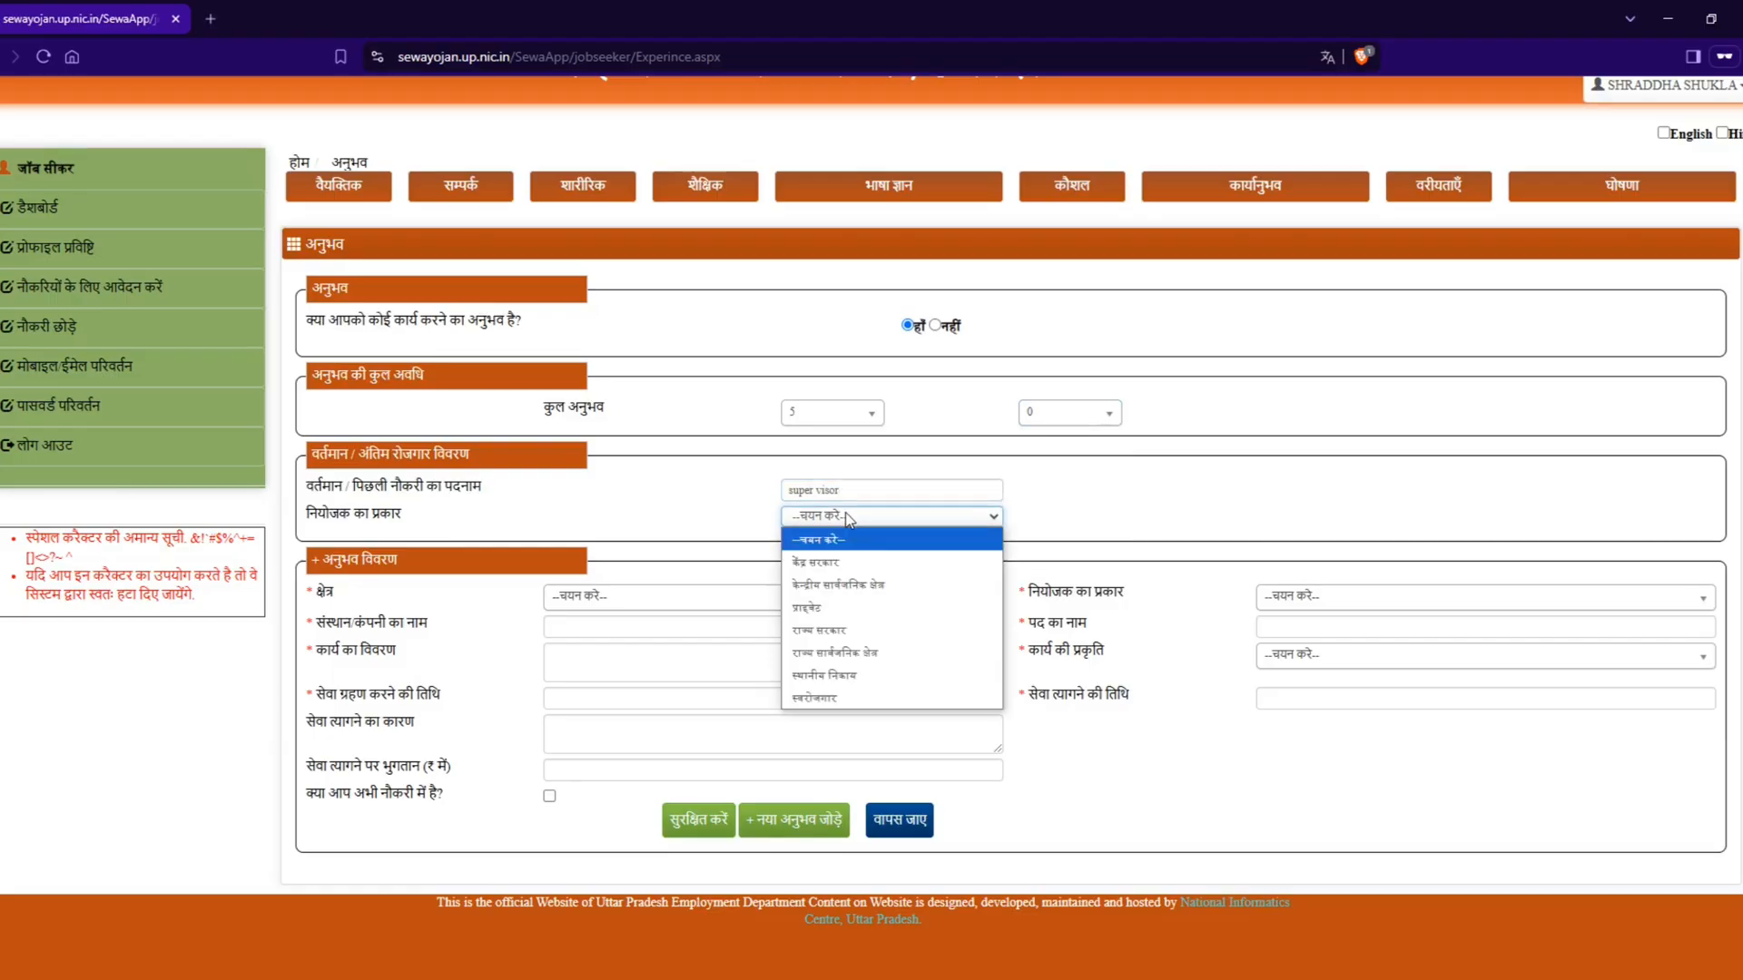
{"action": "left_click", "coordinate": [851, 608]}
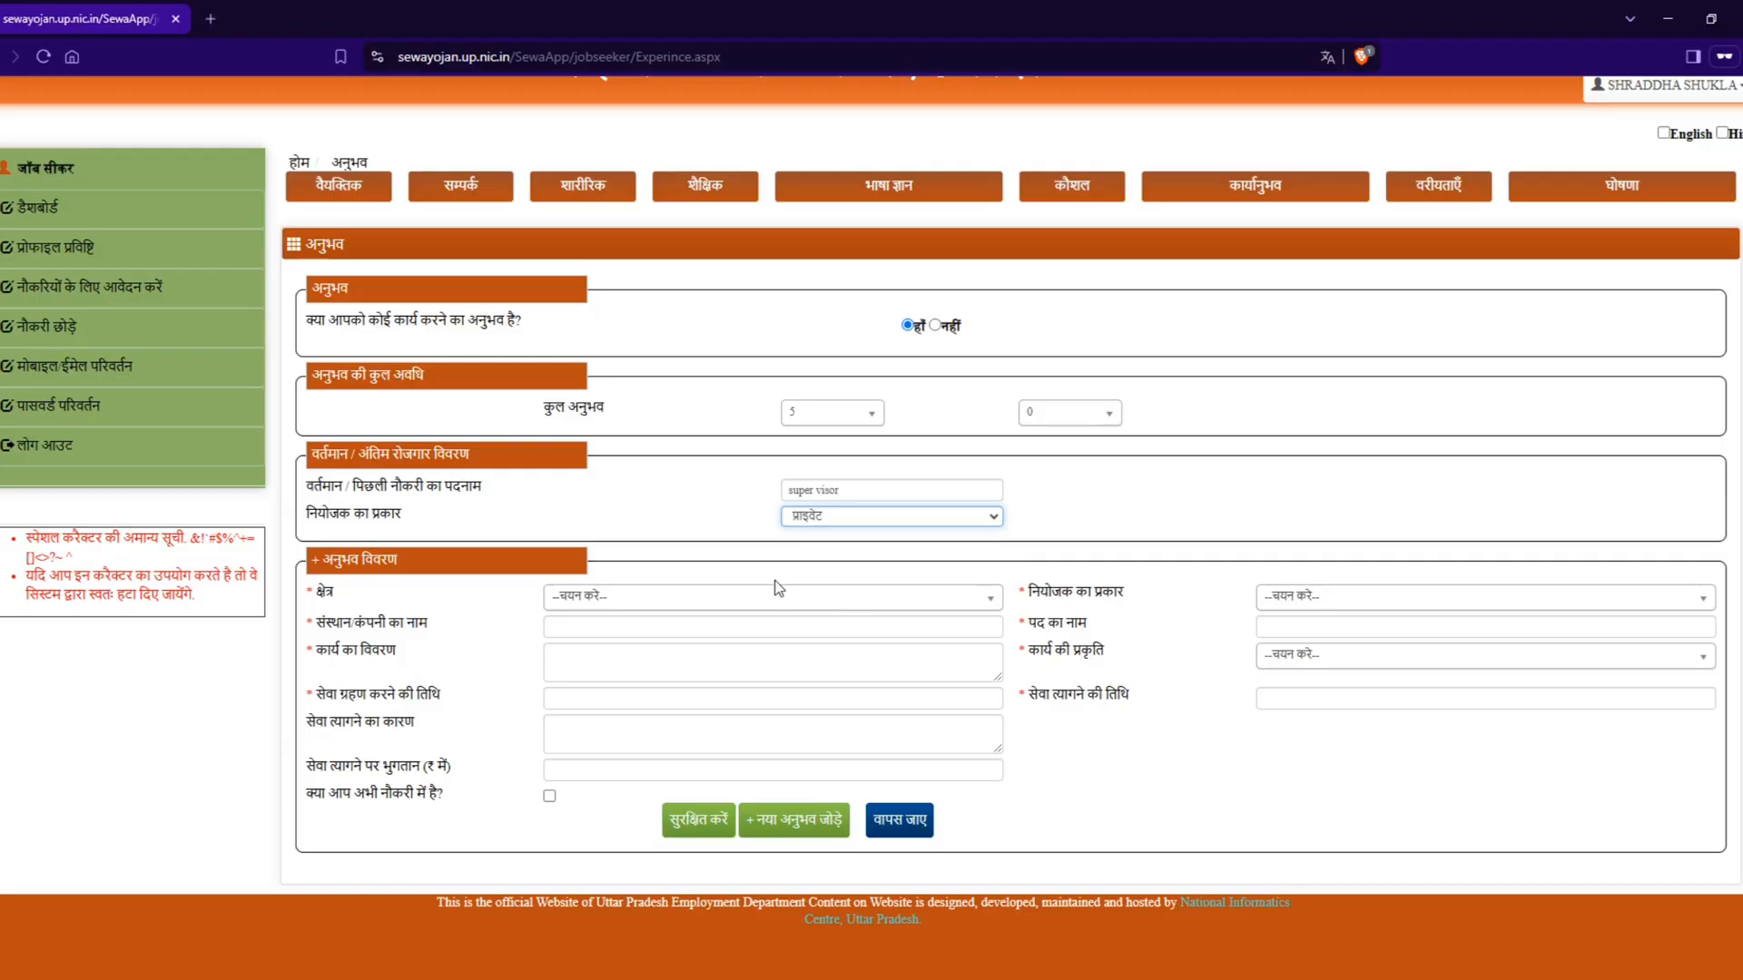
Step: In the experience details (अनुभव विवरण), set the sector (क्षेत्र) to अन्य and the employer type to प्राइवेट
{"action": "left_click", "coordinate": [775, 604]}
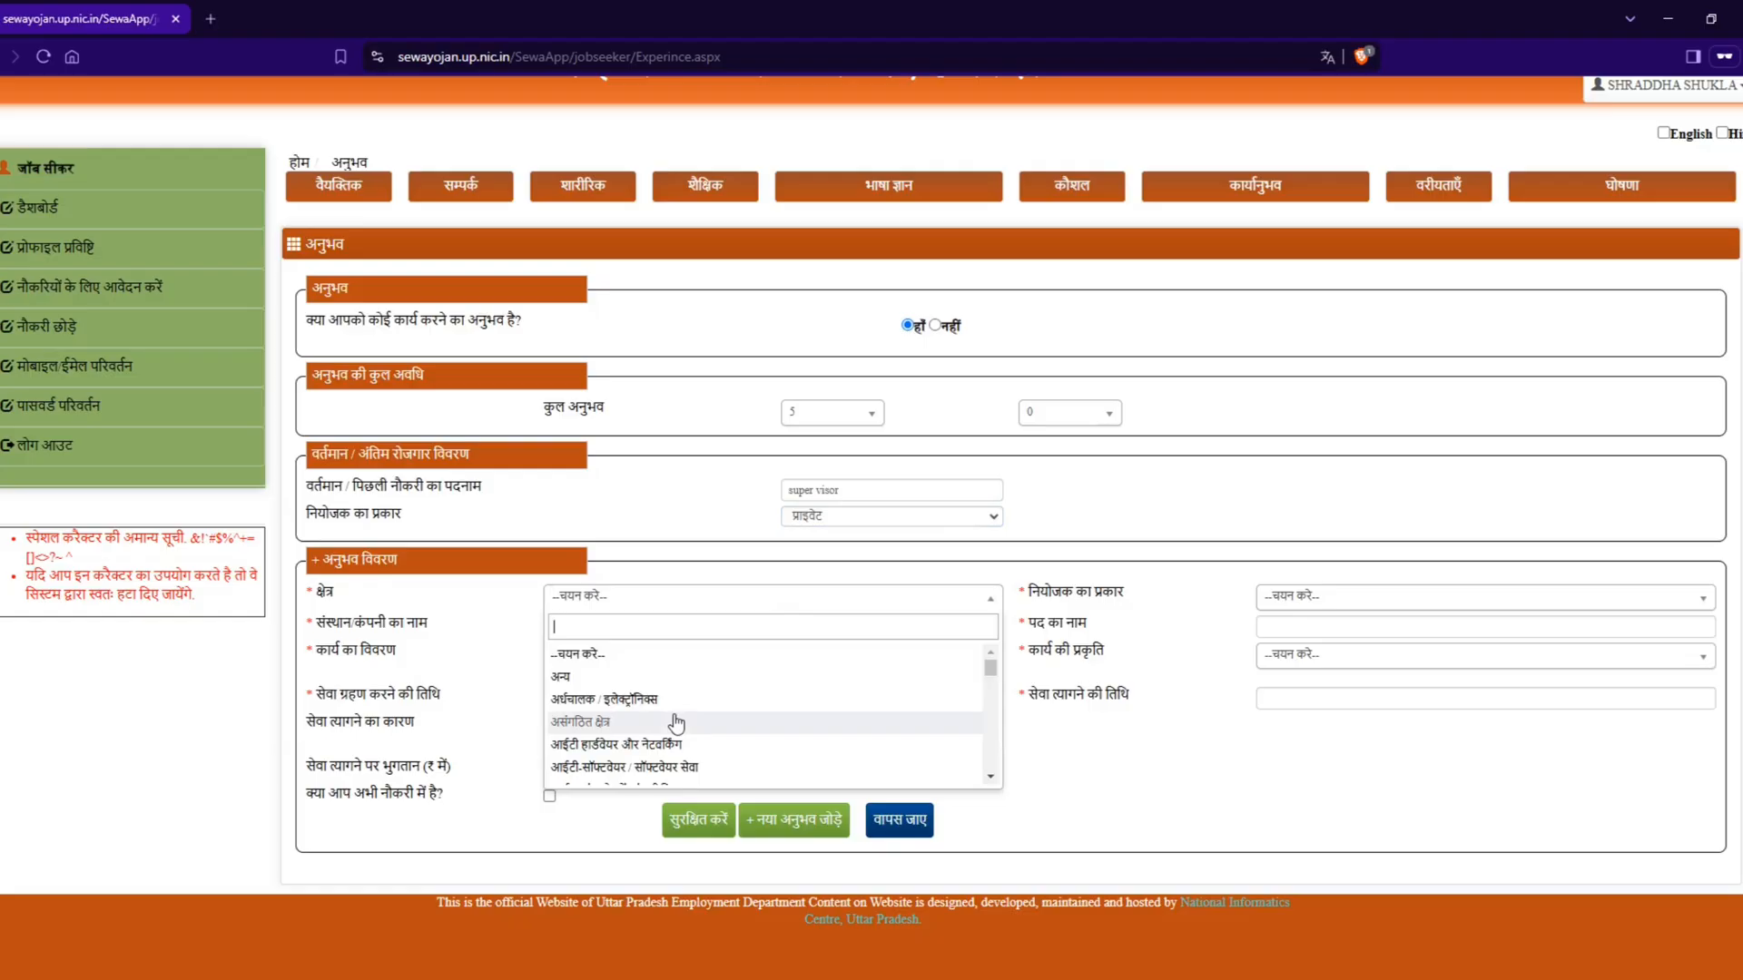
{"action": "scroll", "coordinate": [676, 723], "scroll_direction": "down", "scroll_amount": 3}
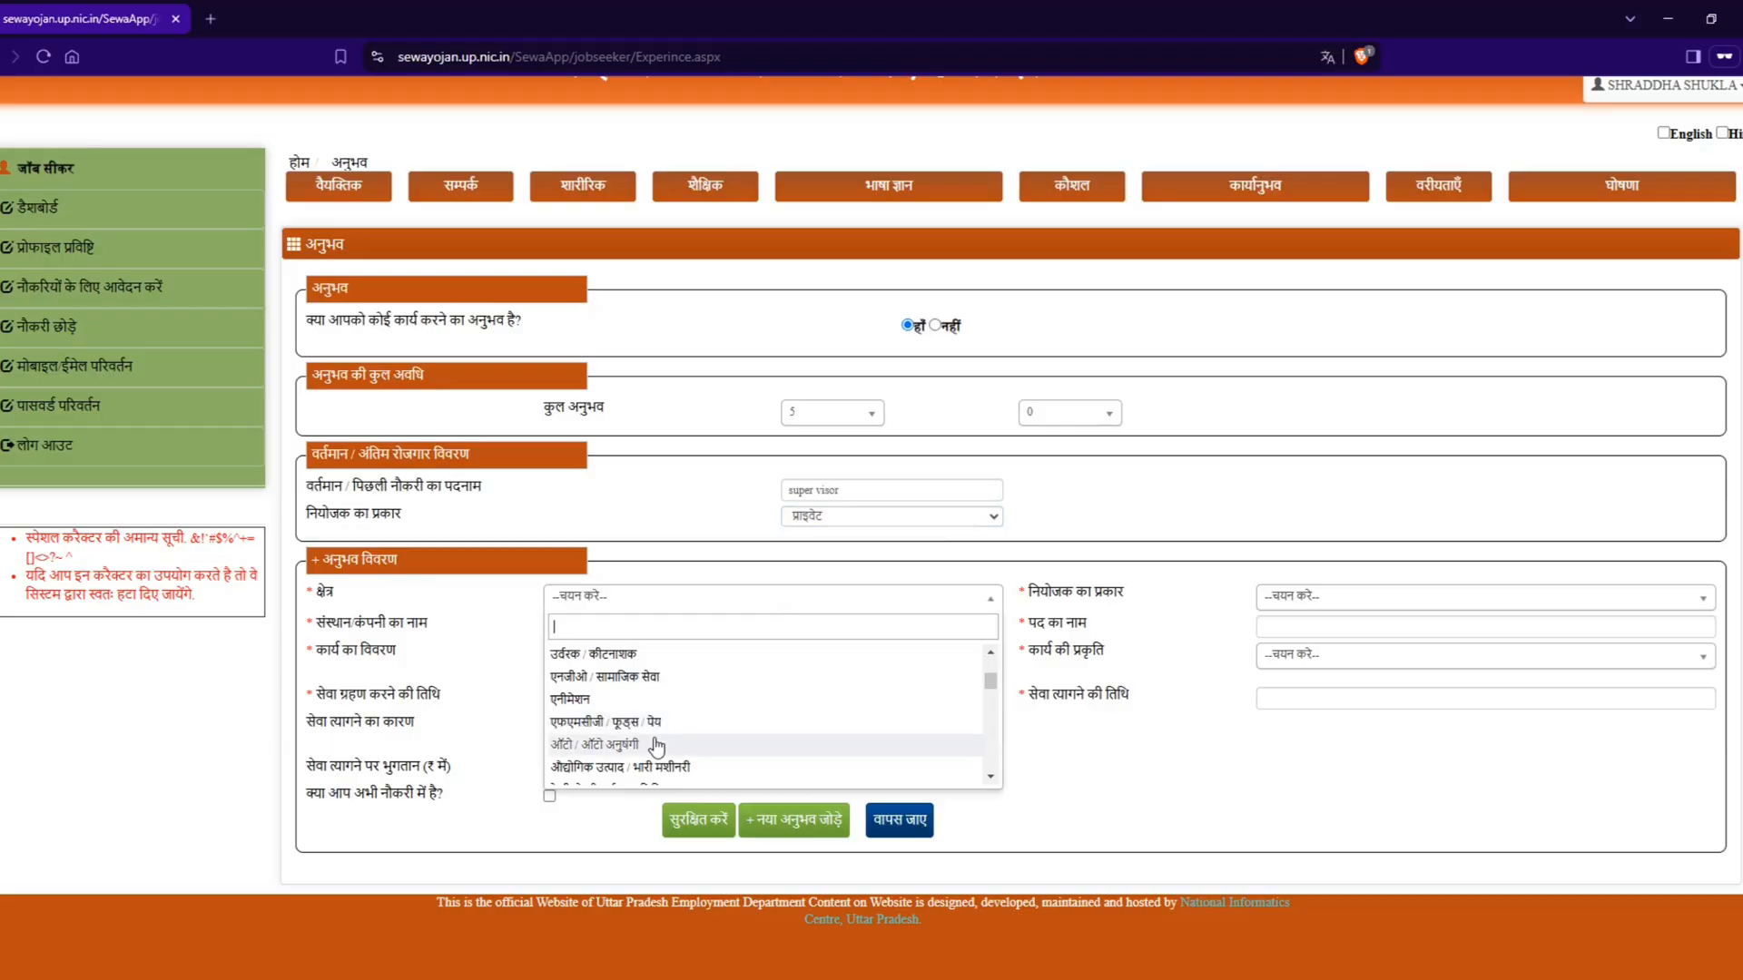
{"action": "scroll", "coordinate": [658, 746], "scroll_direction": "down", "scroll_amount": 2}
{"action": "scroll", "coordinate": [657, 746], "scroll_direction": "down", "scroll_amount": 2}
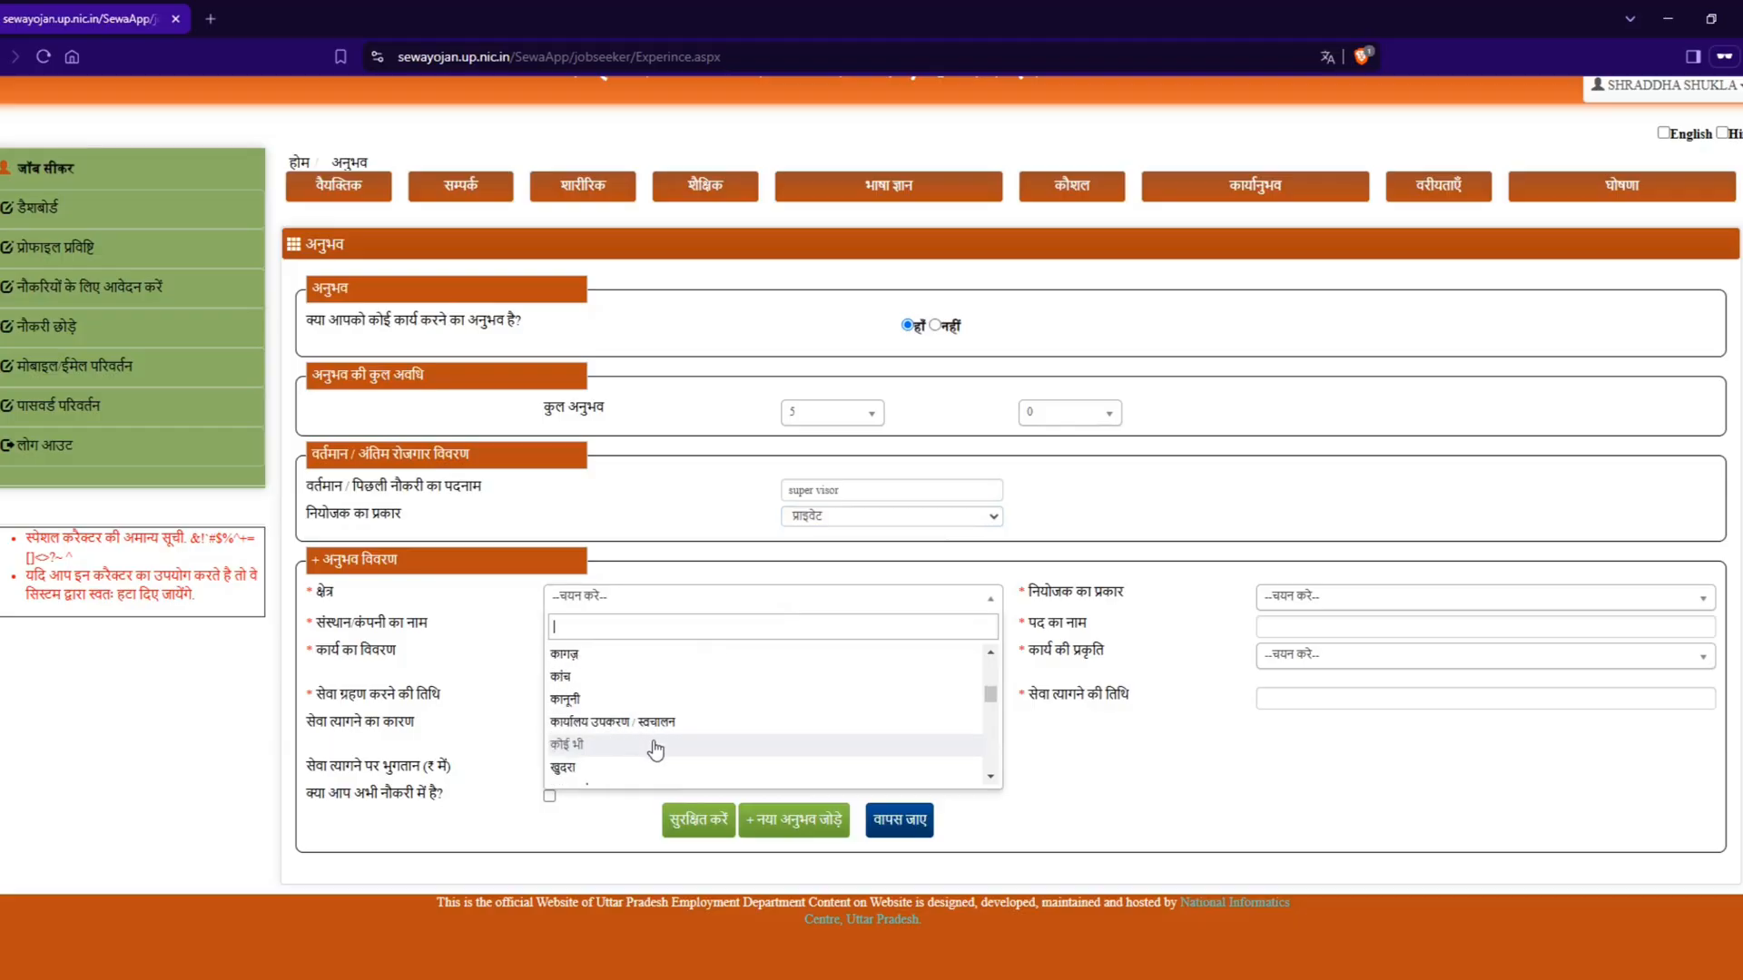
{"action": "scroll", "coordinate": [655, 748], "scroll_direction": "down", "scroll_amount": 10}
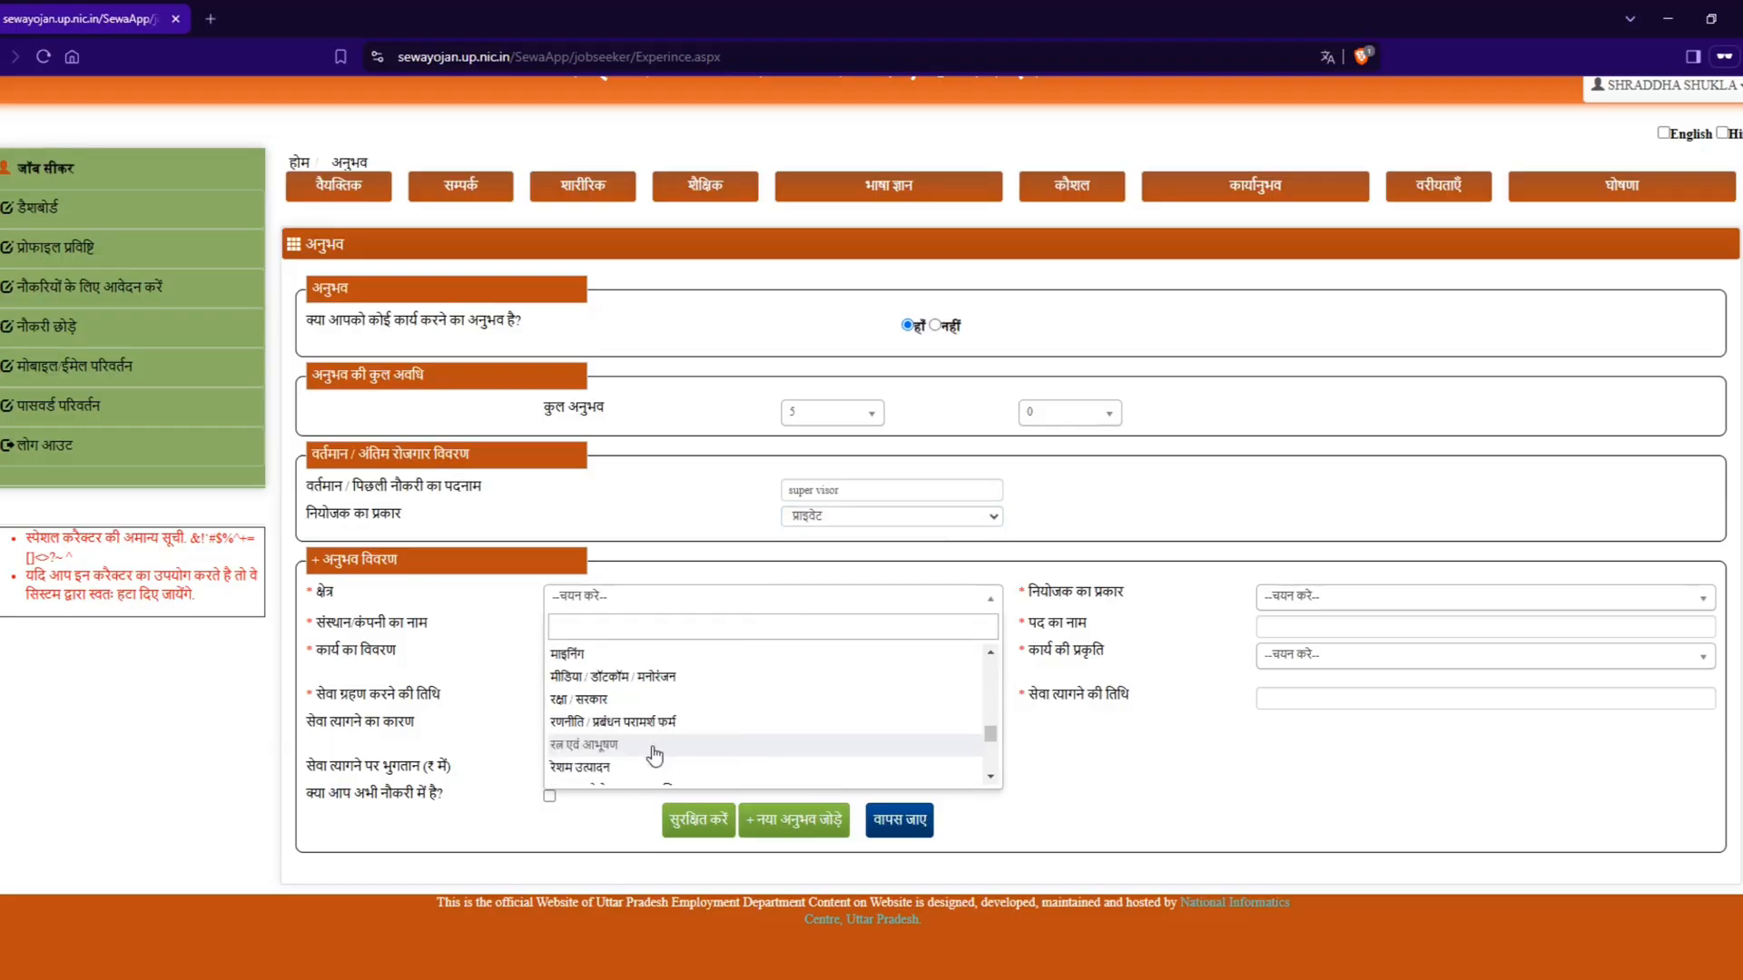
{"action": "scroll", "coordinate": [655, 754], "scroll_direction": "down", "scroll_amount": 3}
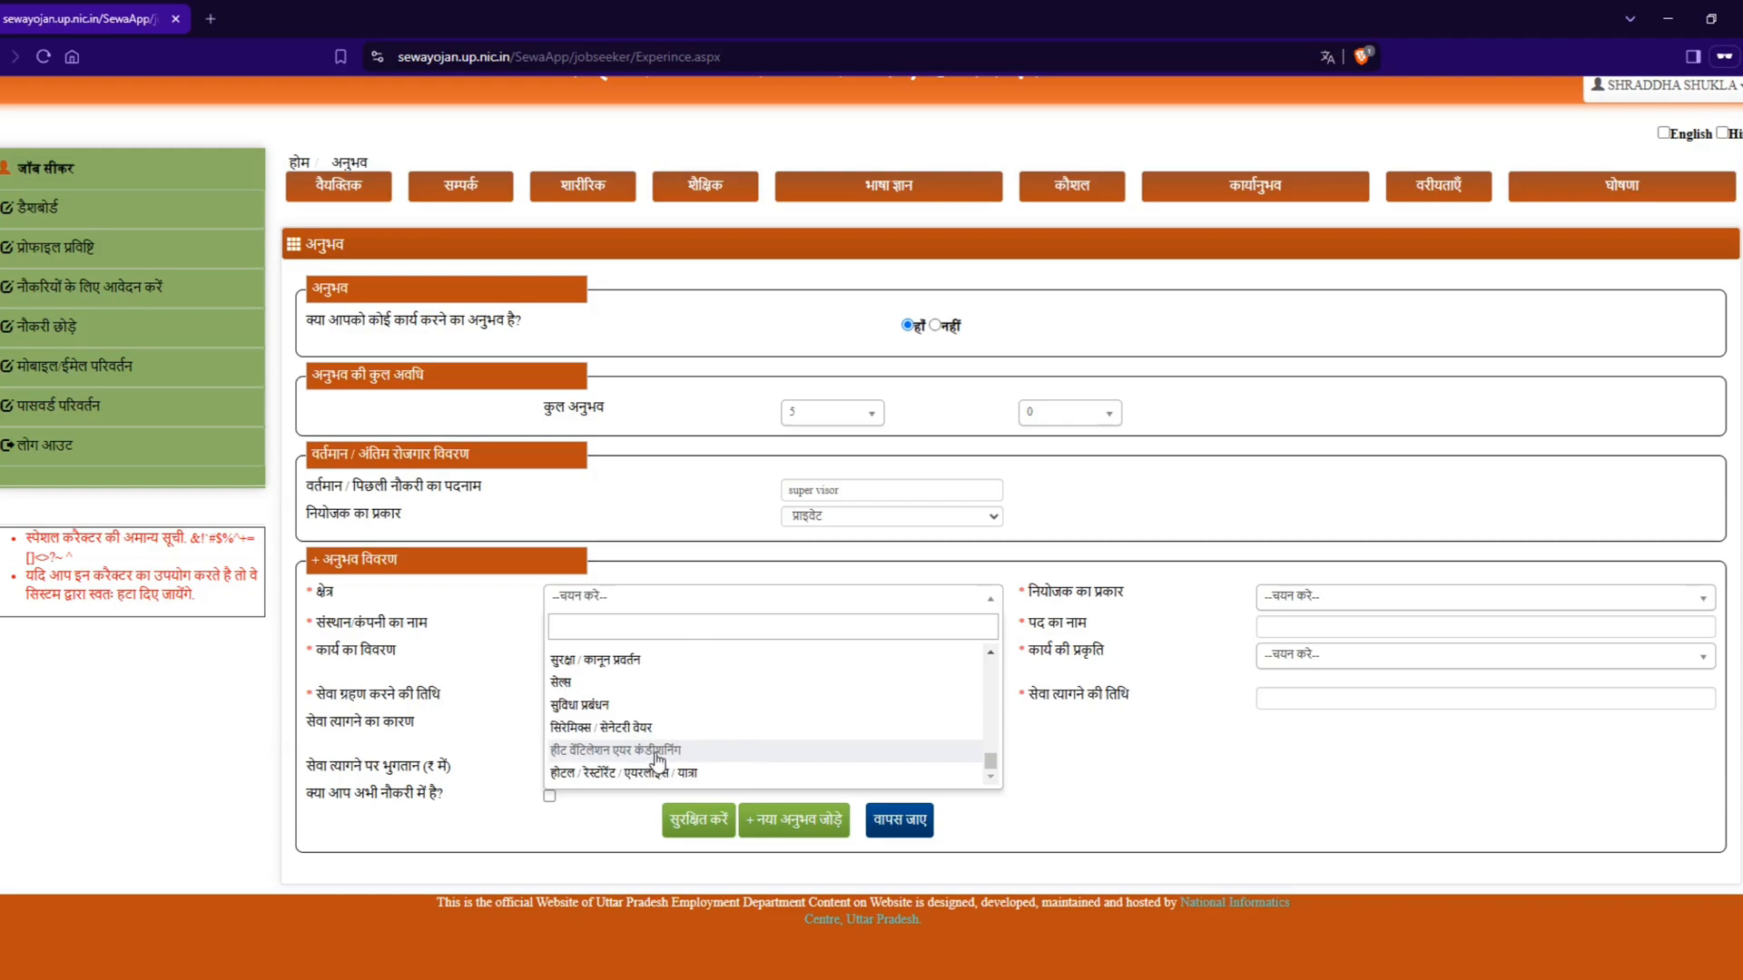
{"action": "scroll", "coordinate": [656, 753], "scroll_direction": "up", "scroll_amount": 15}
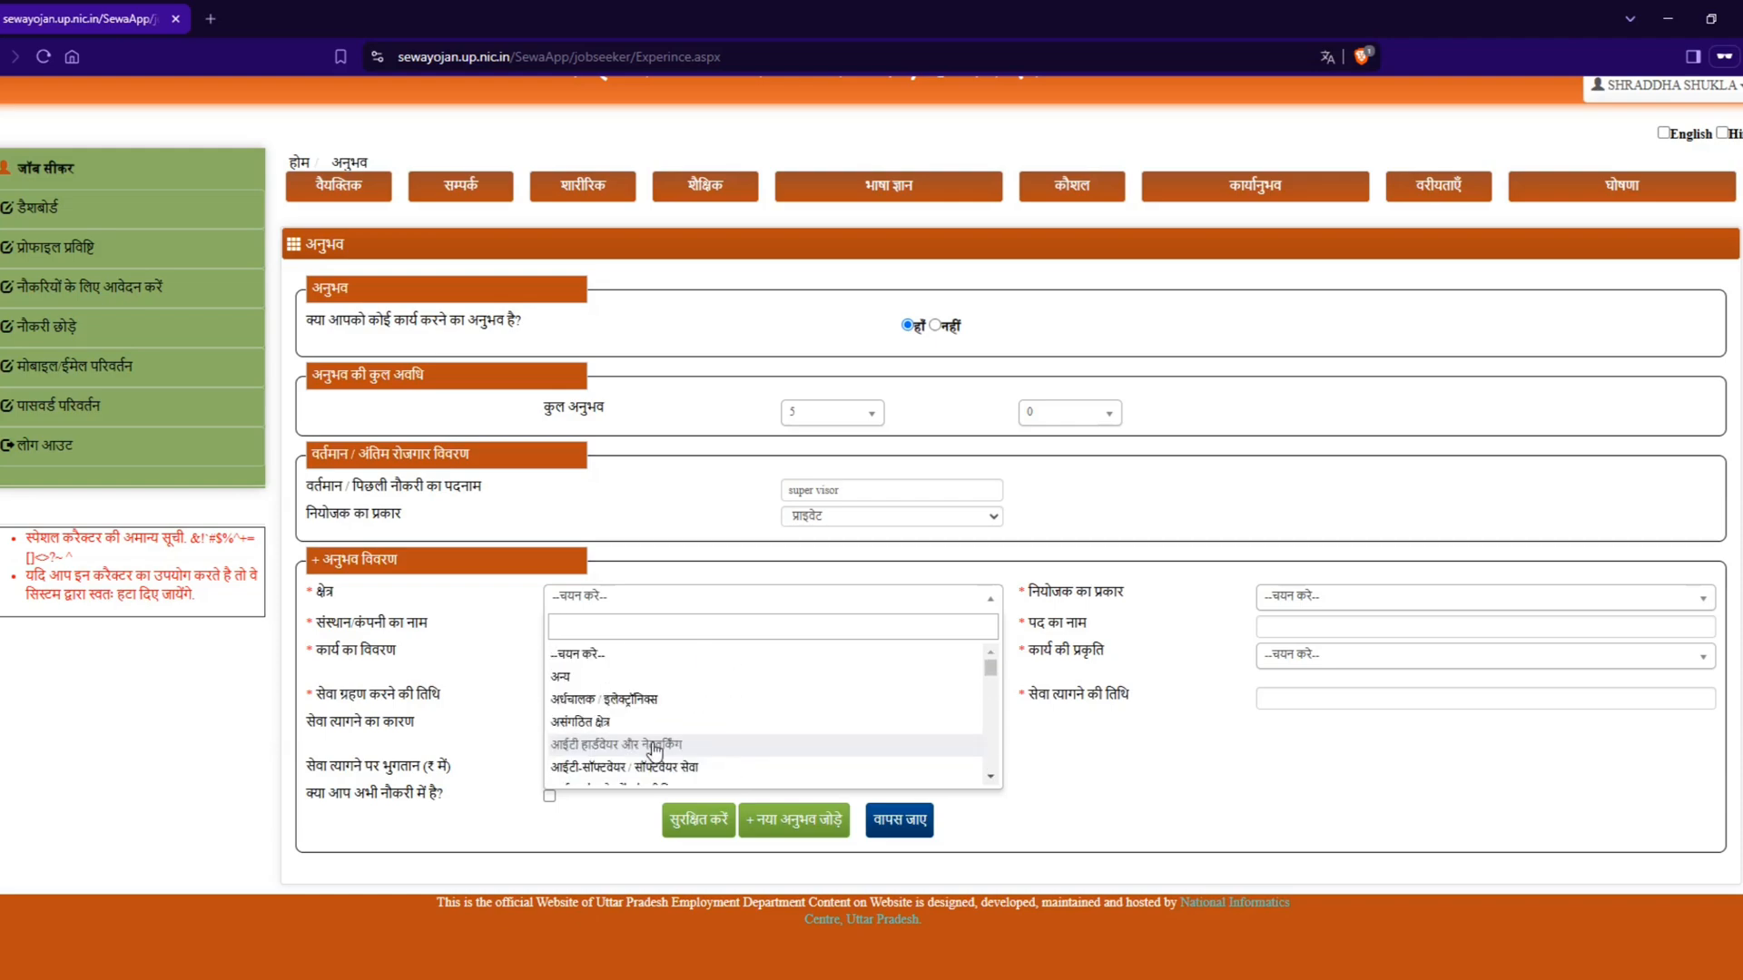
{"action": "left_click", "coordinate": [601, 670]}
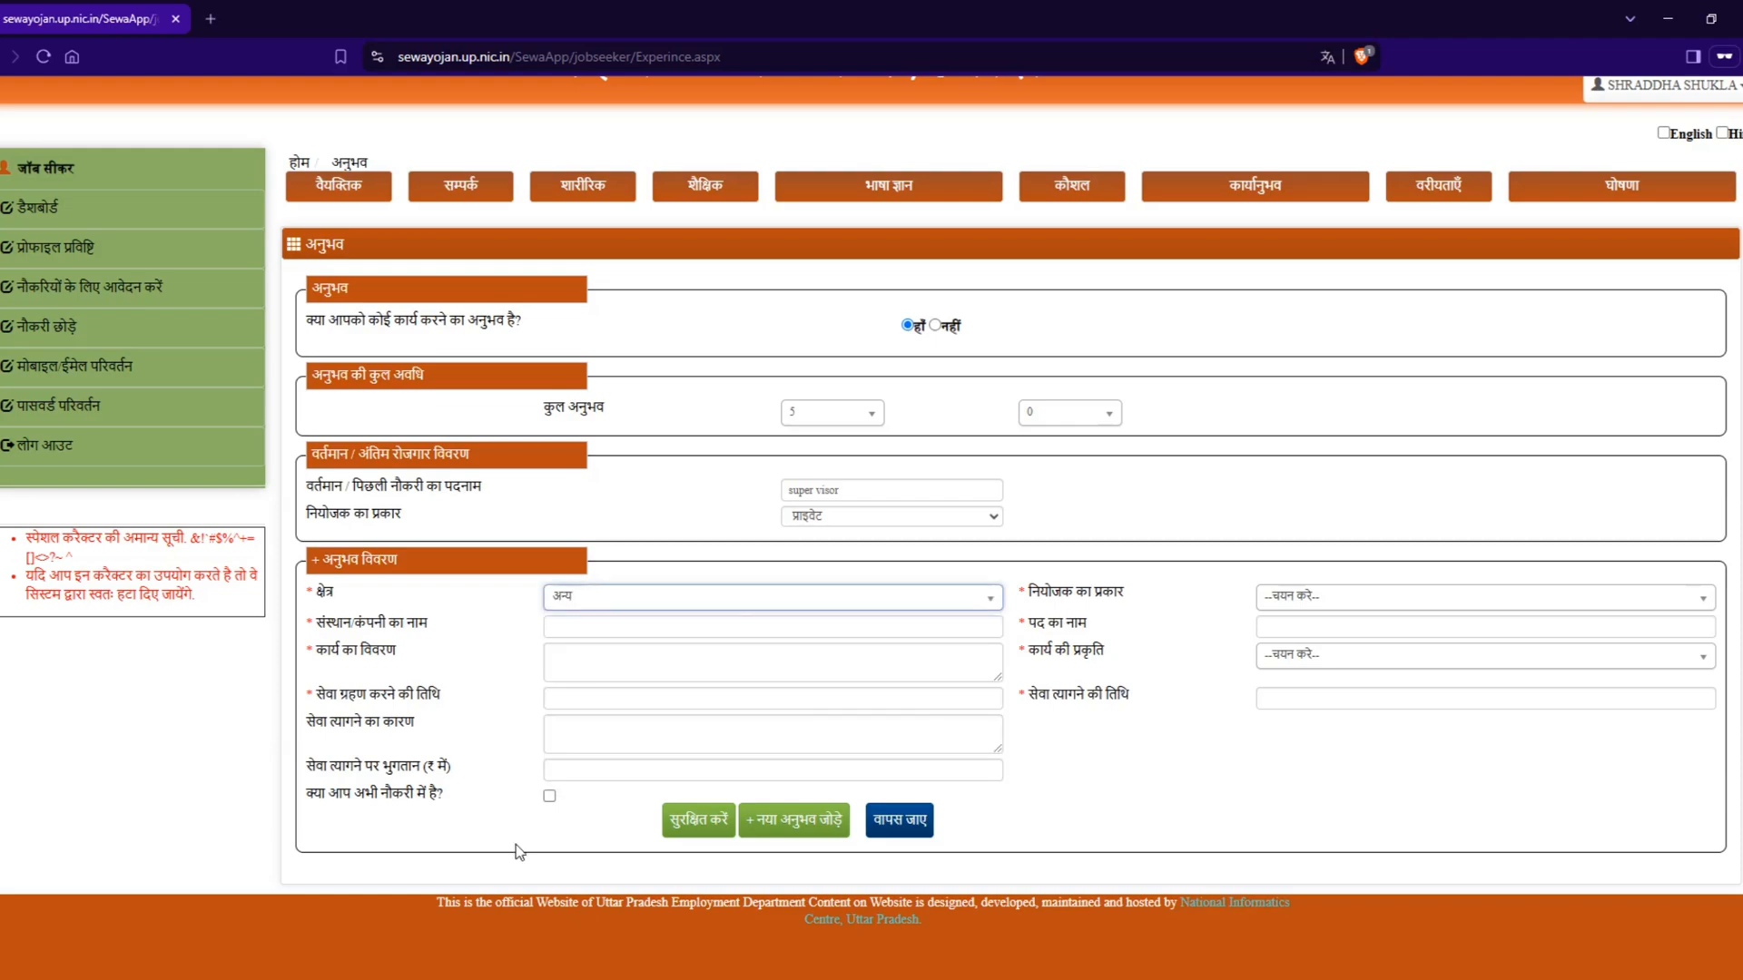
{"action": "left_click", "coordinate": [1317, 603]}
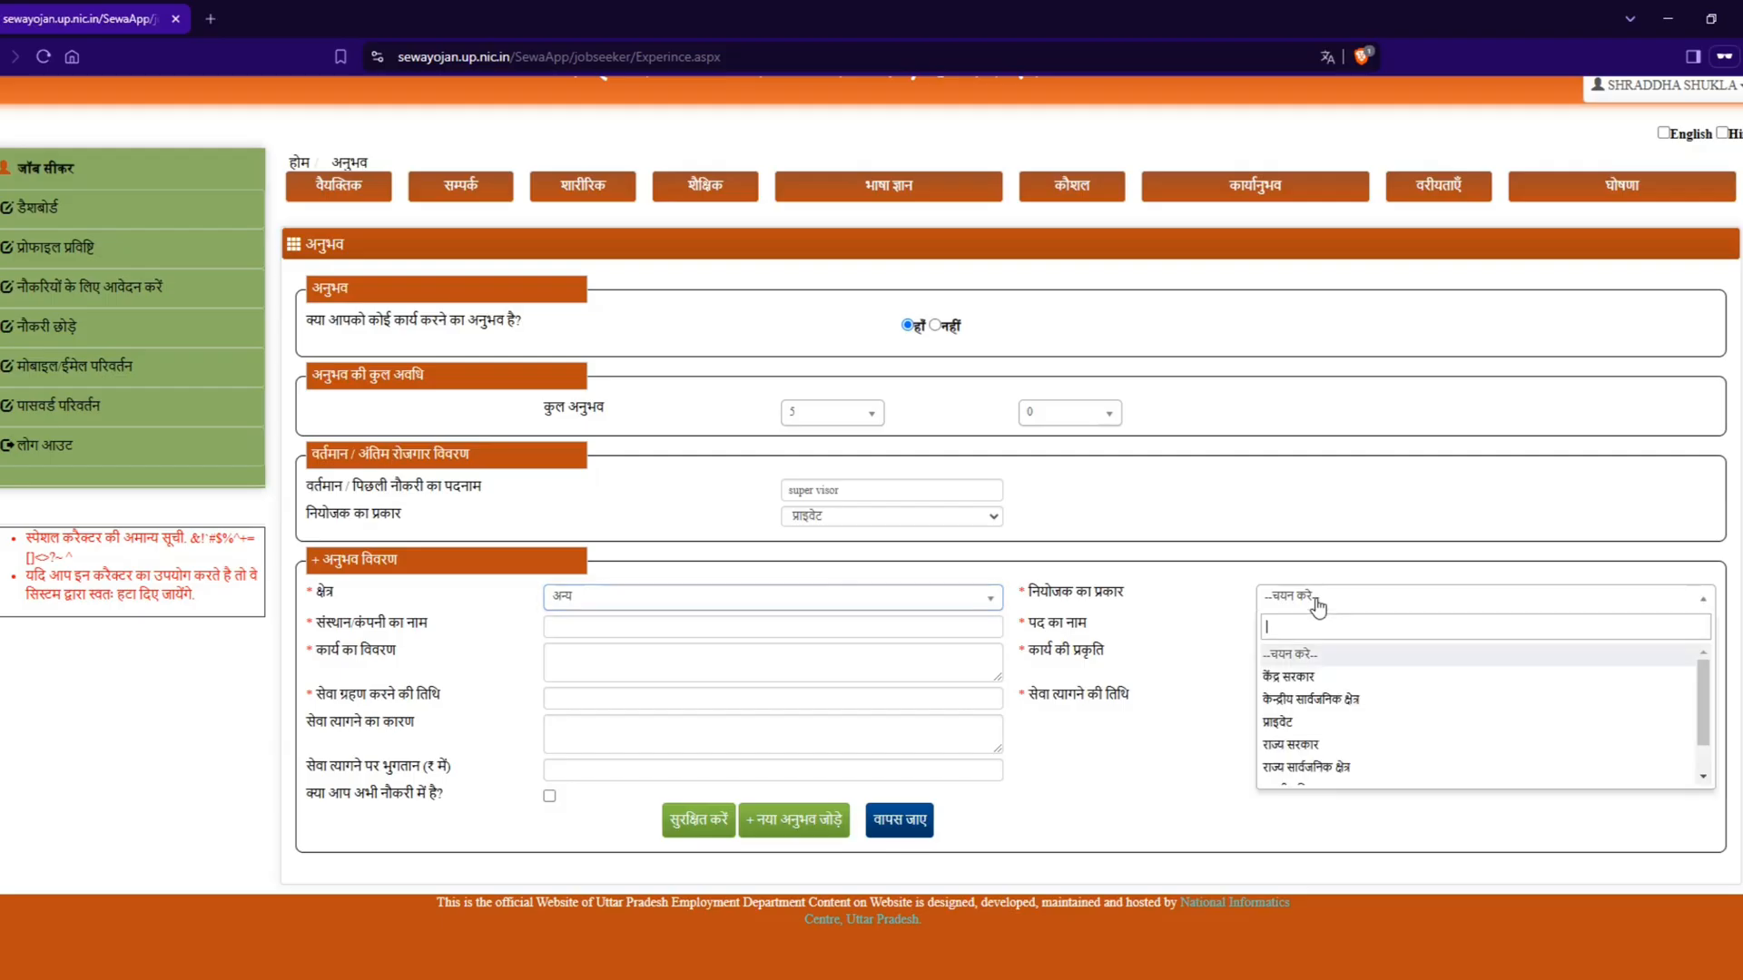
{"action": "left_click", "coordinate": [1317, 722]}
Step: Fill in the experience details with company name na, post name super visor and work description fgdfgdfg
{"action": "left_click", "coordinate": [617, 632]}
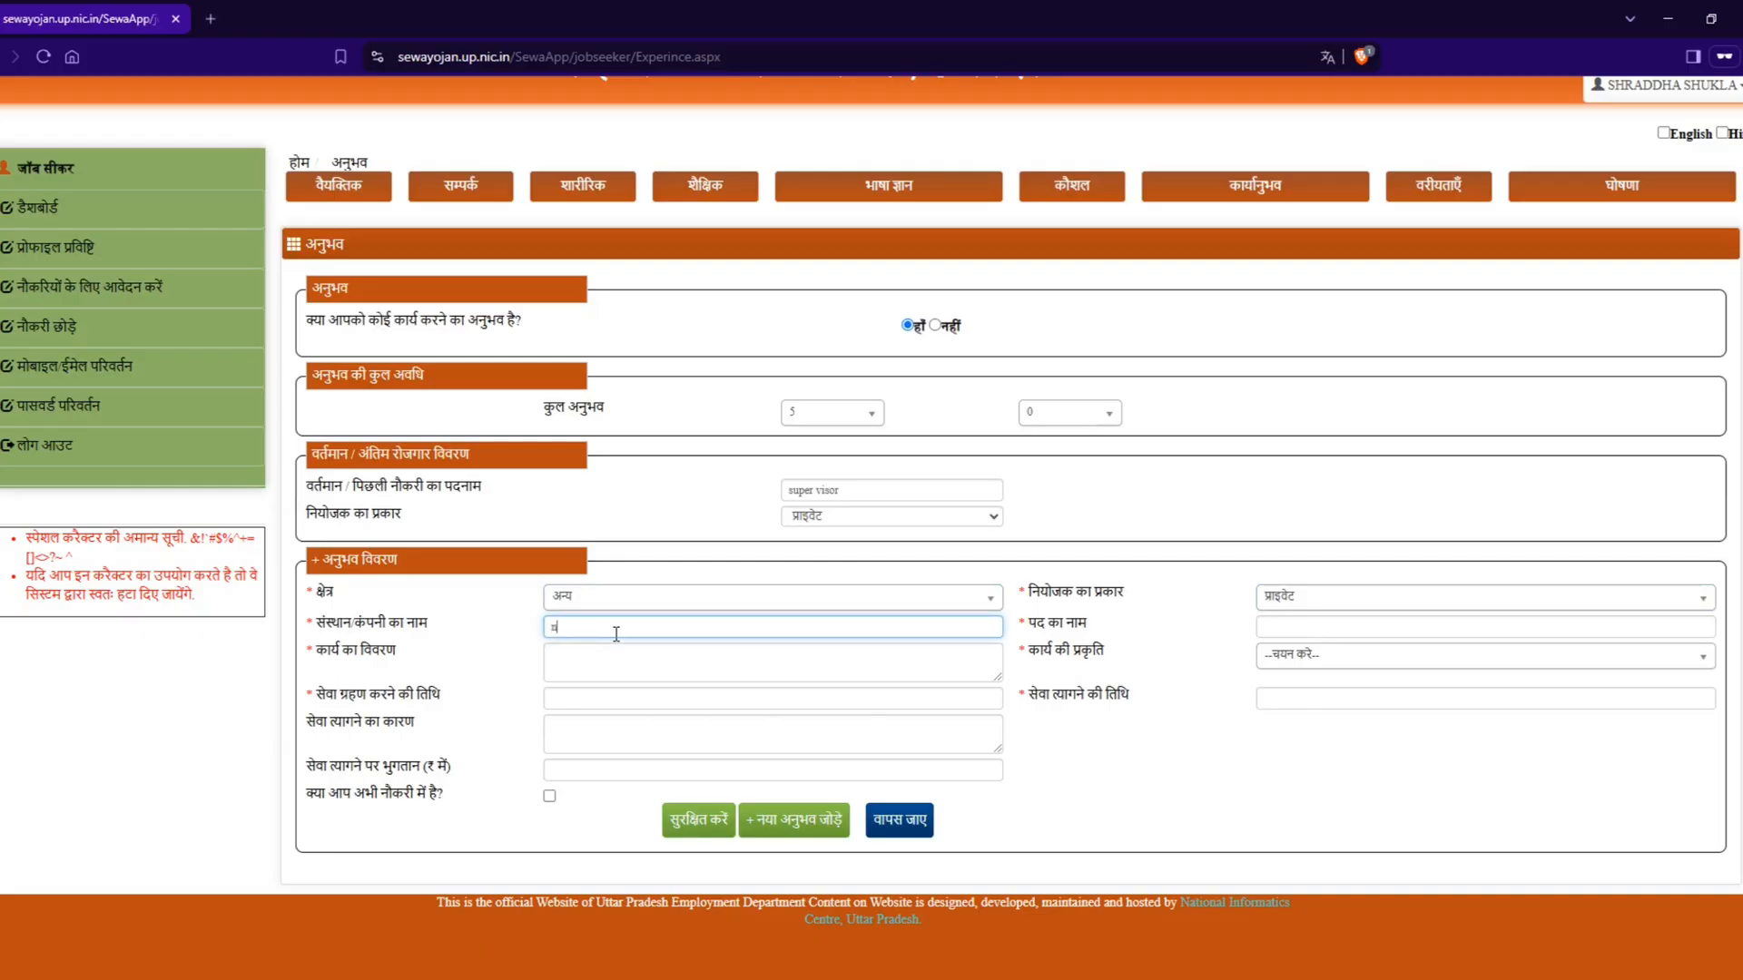
{"action": "key", "text": "Tab"}
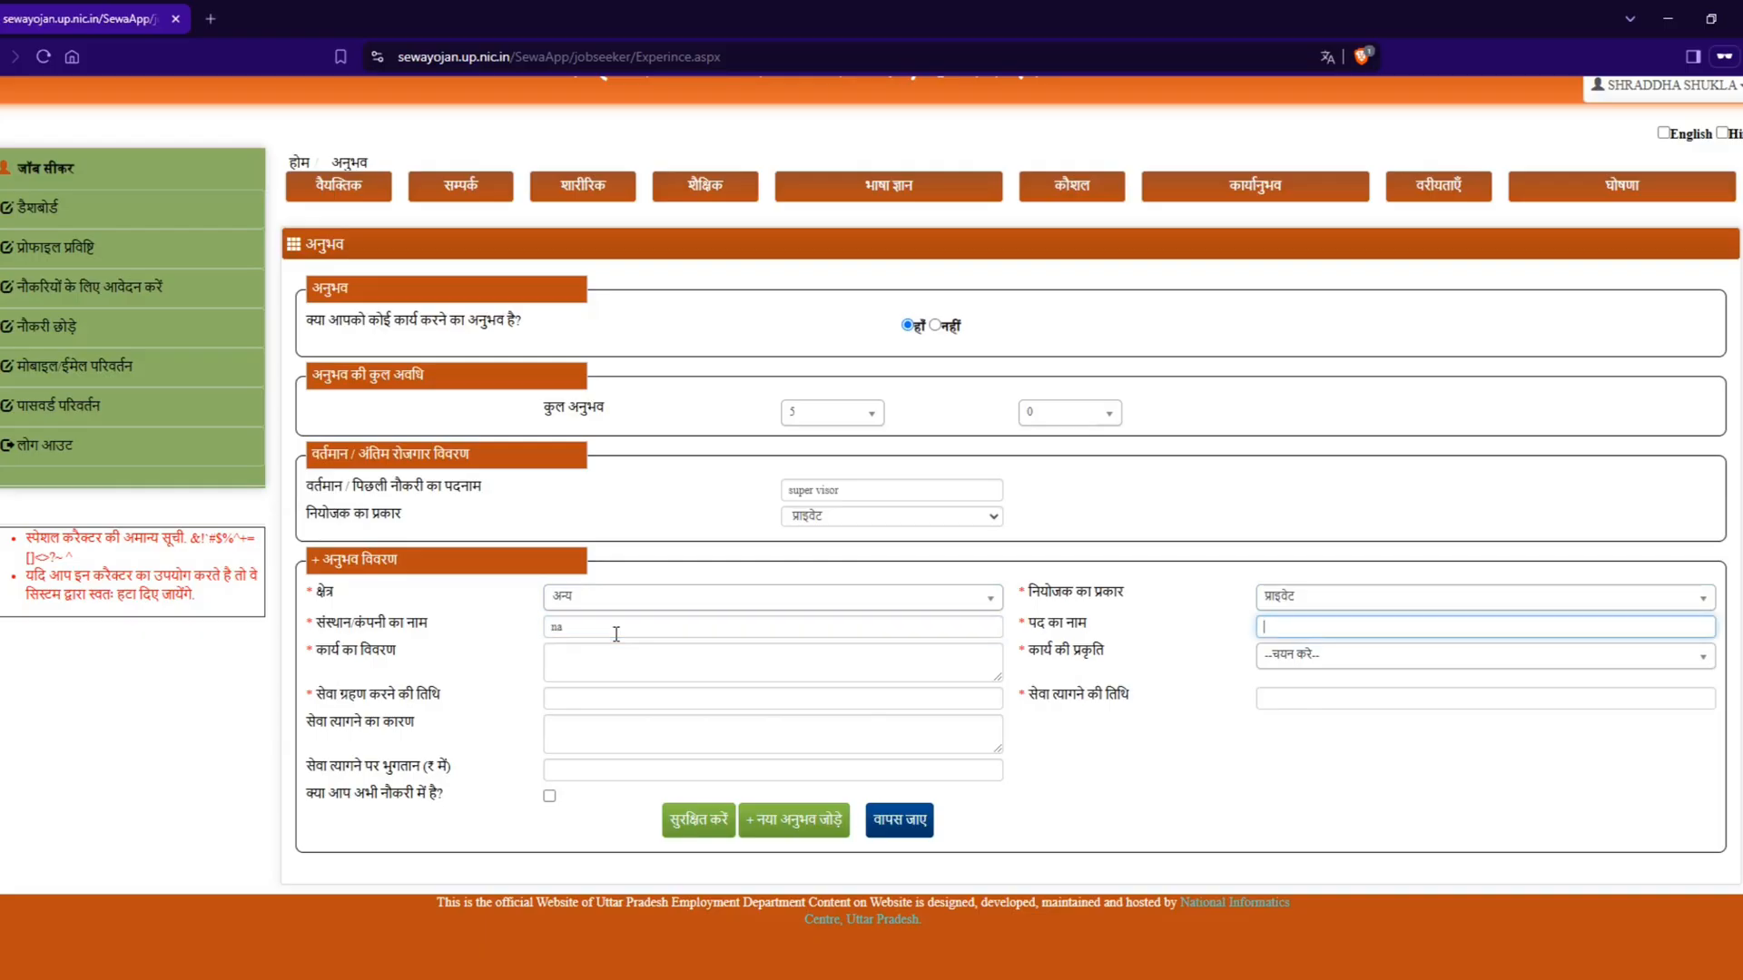
{"action": "type", "text": "super visor"}
{"action": "key", "text": "Tab"}
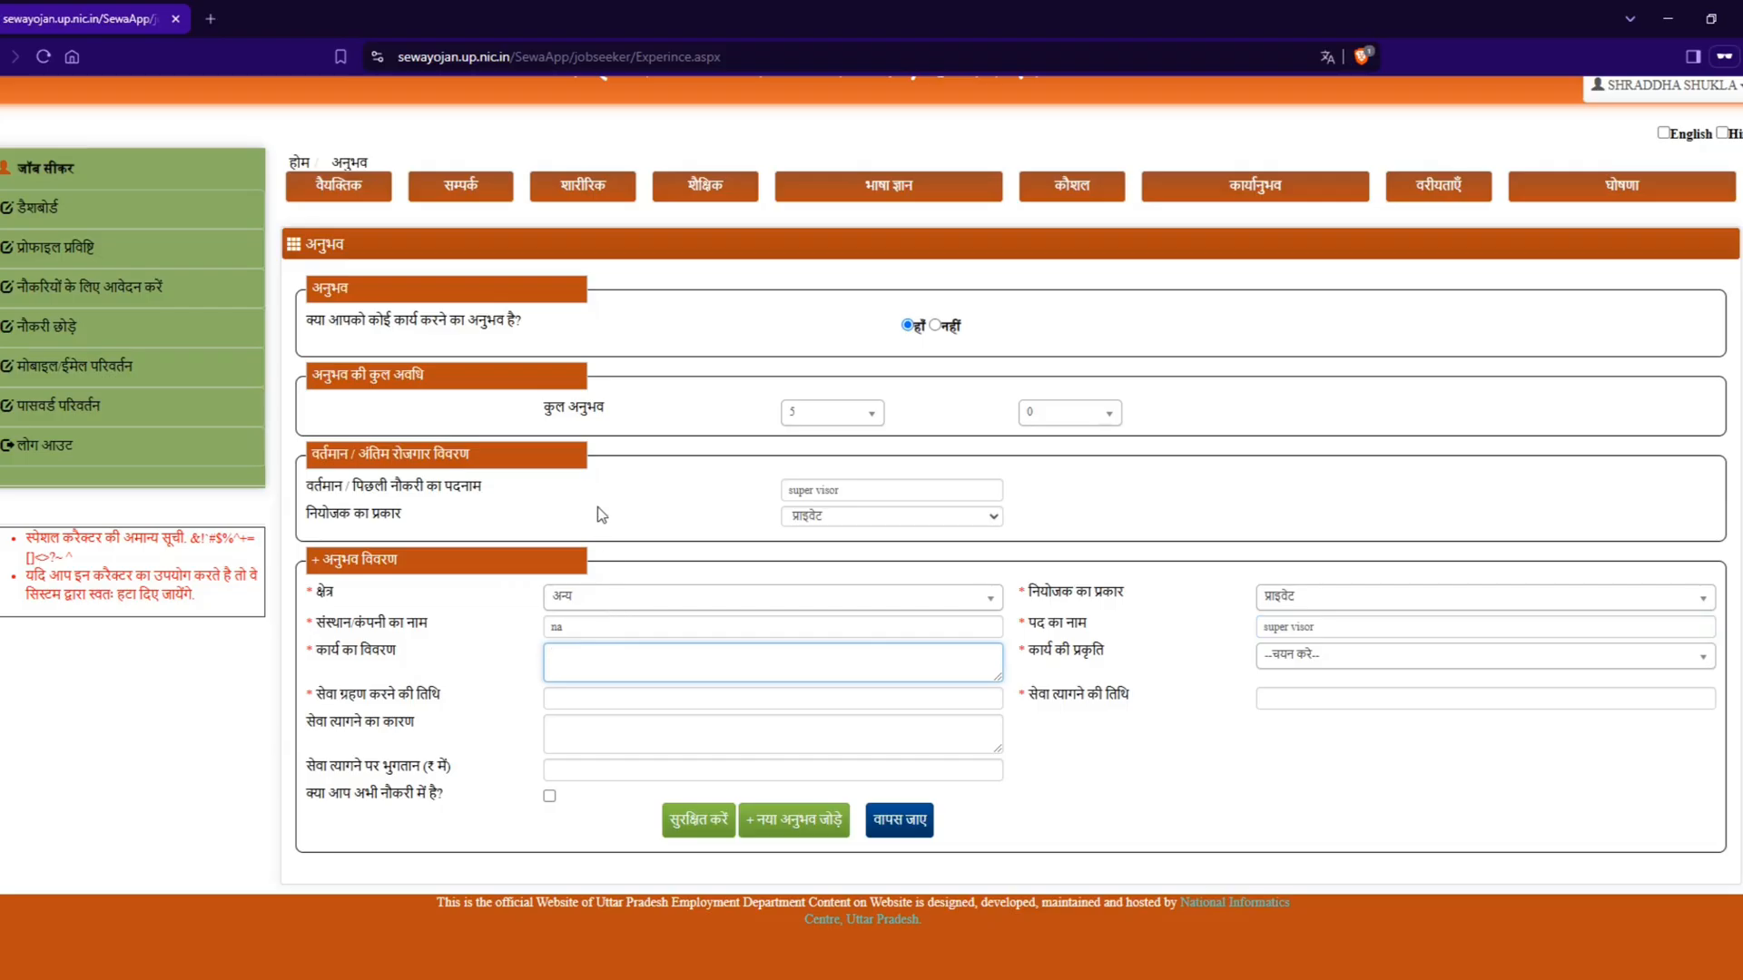
{"action": "type", "text": "fgdfgdfg"}
Step: Look at the nature of work options (कार्य की प्रकृति) and the calendars for the joining and leaving dates
{"action": "left_click", "coordinate": [1268, 657]}
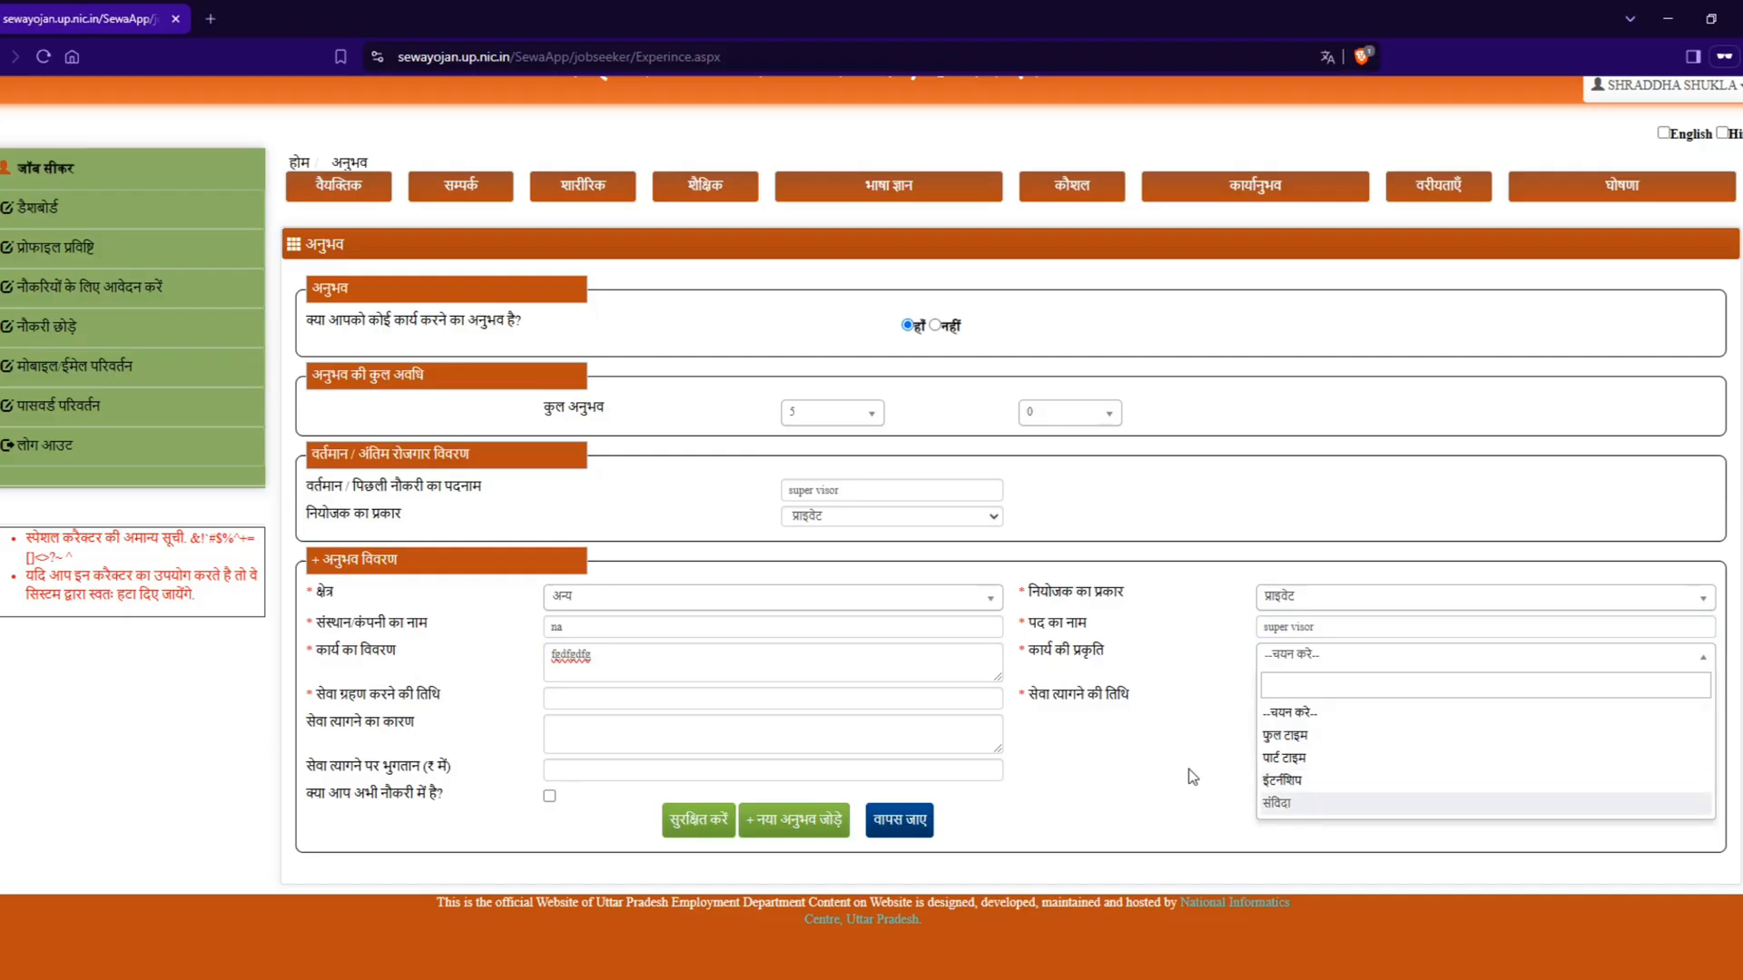
{"action": "left_click", "coordinate": [563, 698]}
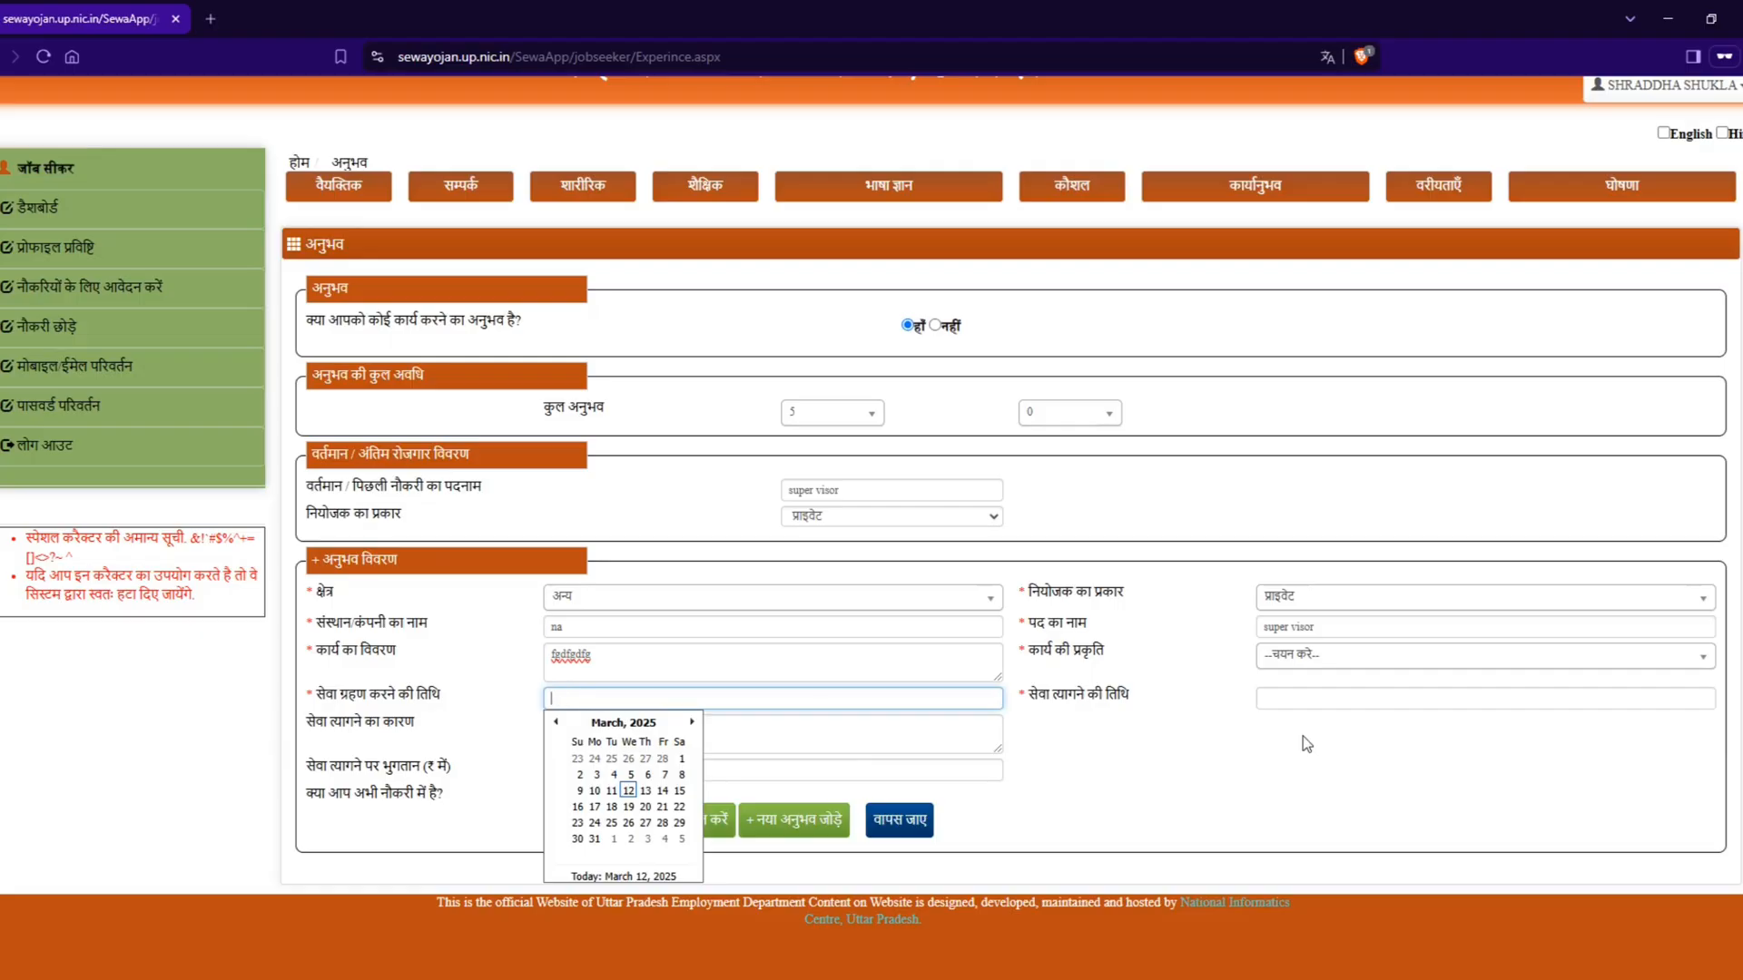
{"action": "left_click", "coordinate": [1333, 698]}
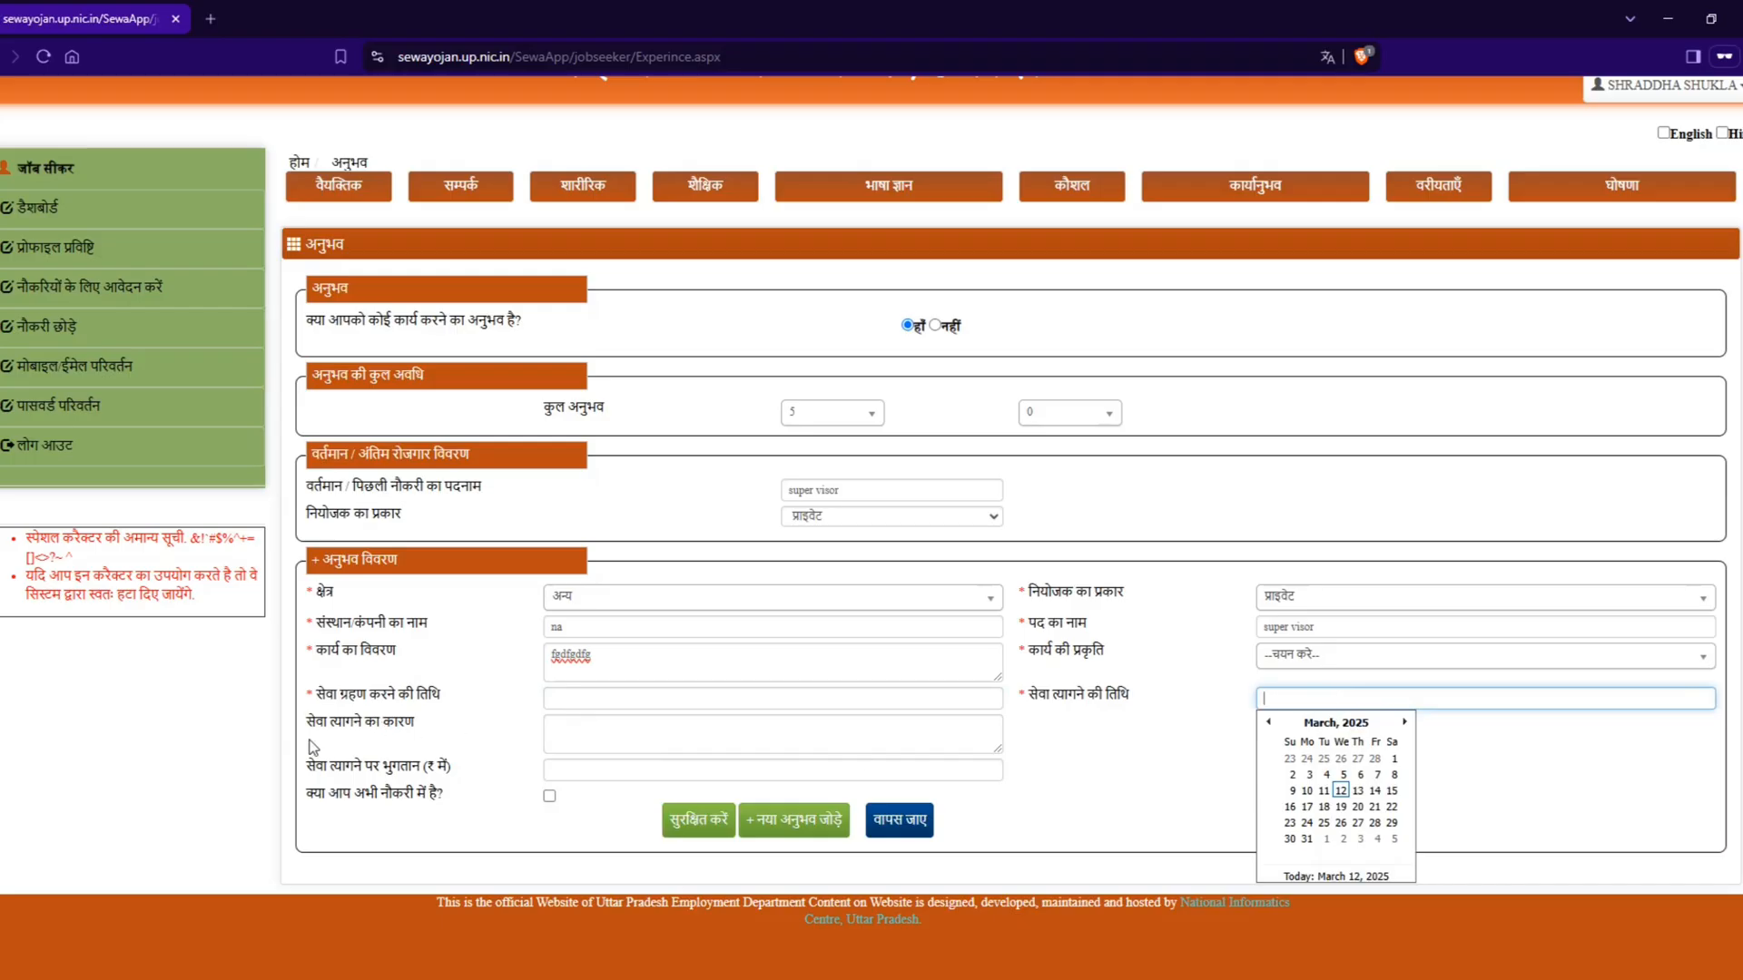
Step: Enter na as the reason for leaving and 50000 as the payment on leaving, and mark the job as current
{"action": "left_click_drag", "start_coordinate": [308, 723], "coordinate": [470, 733]}
{"action": "left_click", "coordinate": [626, 737]}
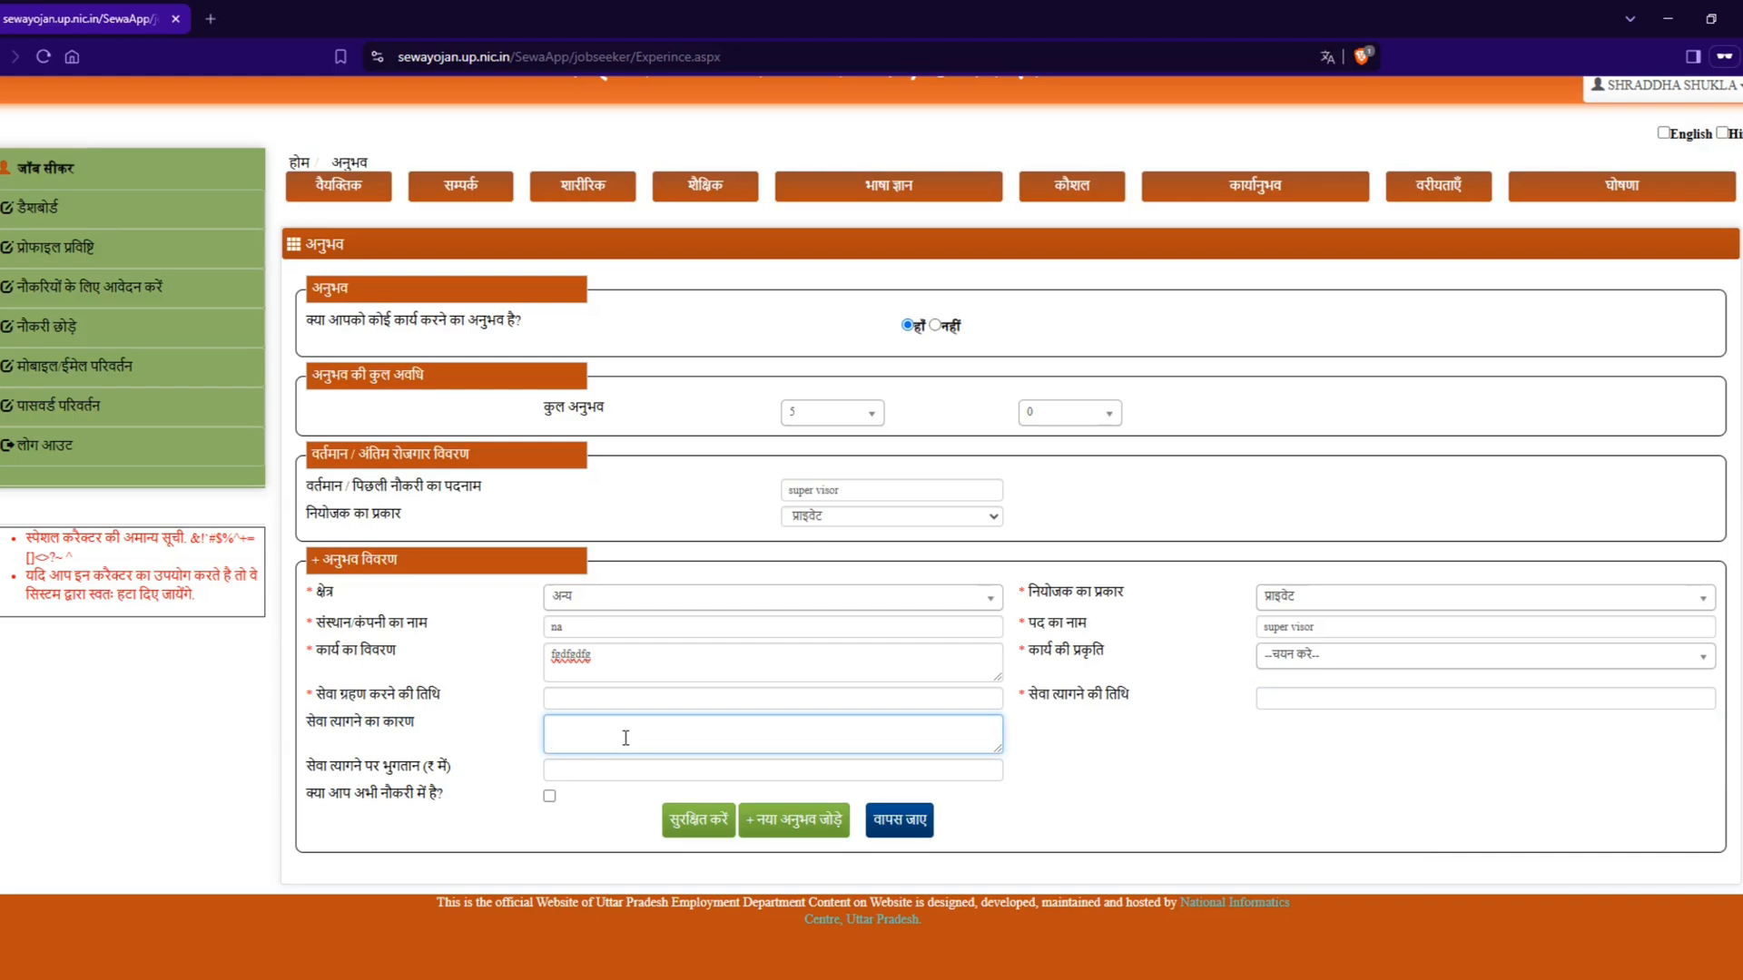
{"action": "type", "text": "na"}
{"action": "key", "text": "Tab"}
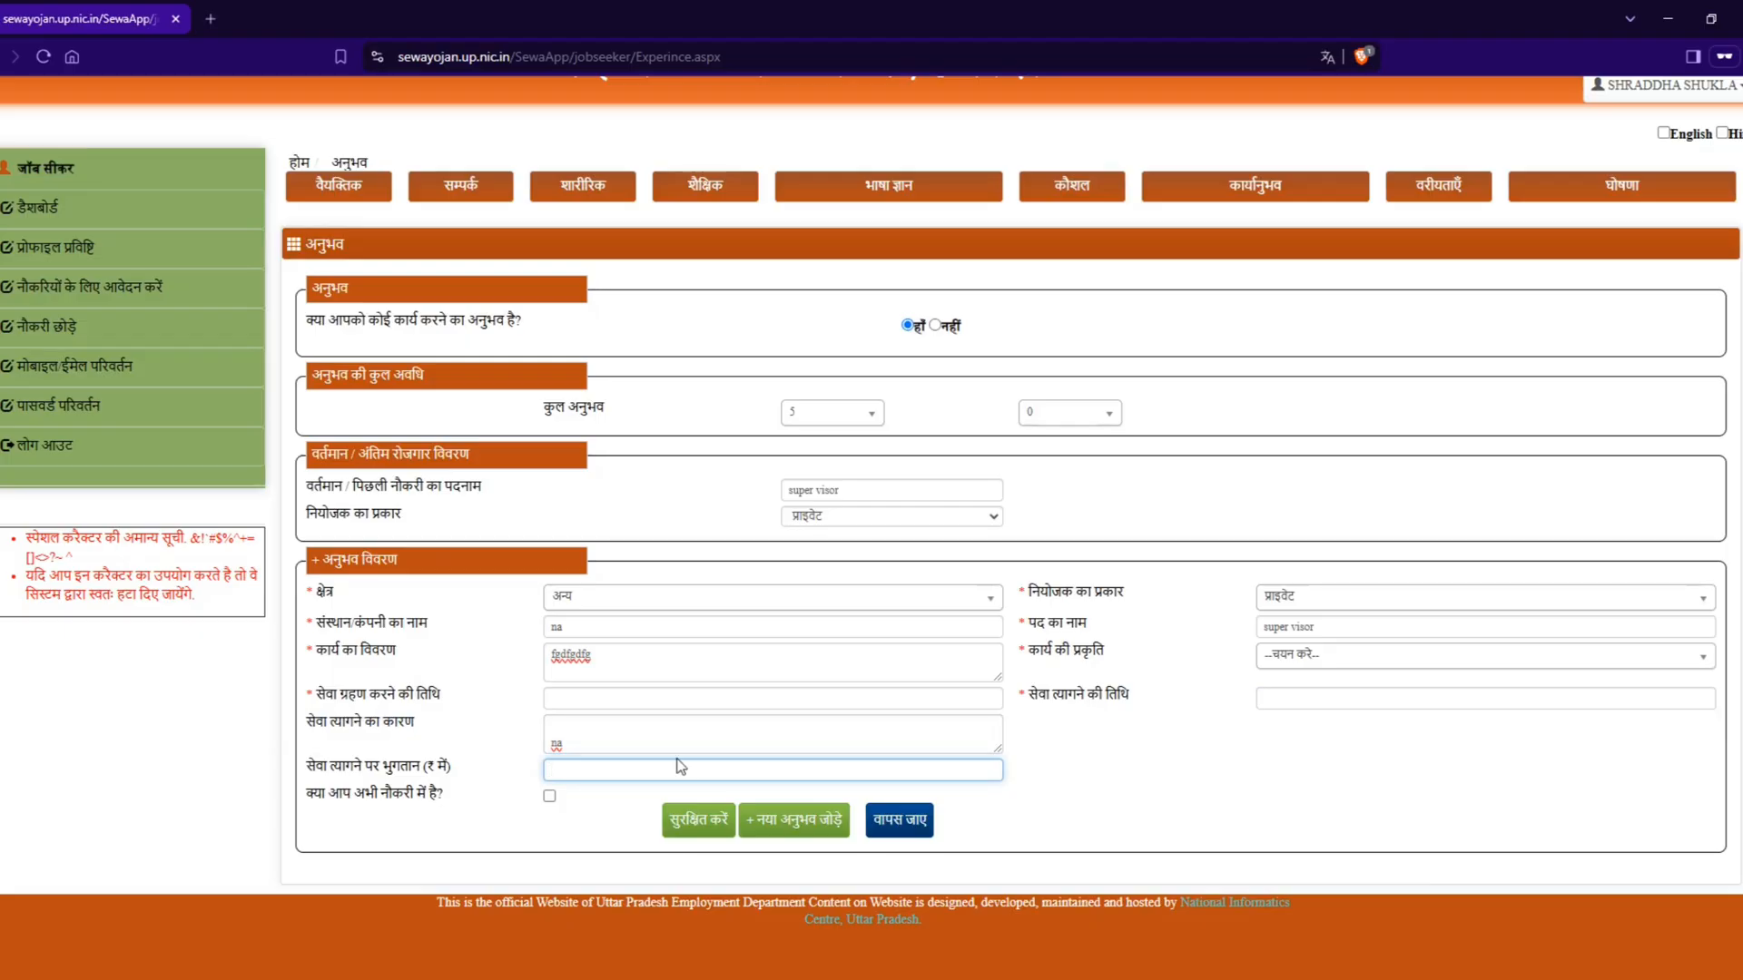
{"action": "type", "text": "50000"}
{"action": "left_click_drag", "start_coordinate": [306, 795], "coordinate": [474, 802]}
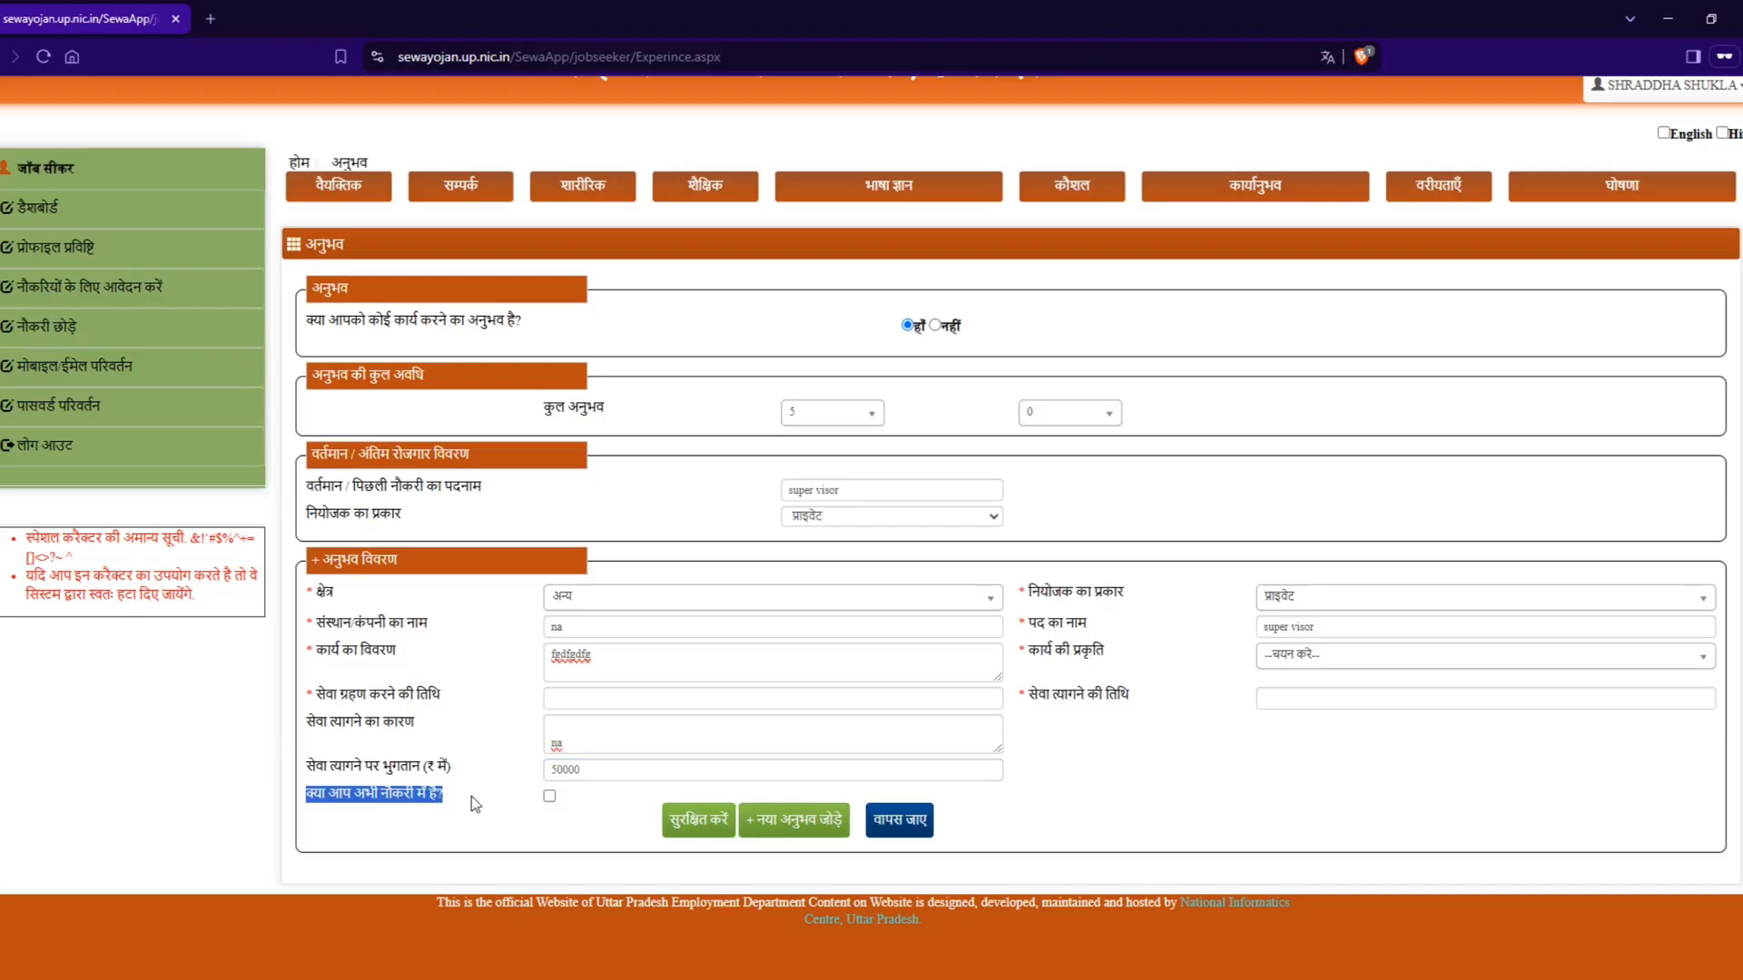
{"action": "left_click", "coordinate": [550, 796]}
Step: Open the job preferences section (वरीयताएँ) and choose अन्य from the preferred sector (क्षेत्र) options
{"action": "left_click", "coordinate": [1451, 189]}
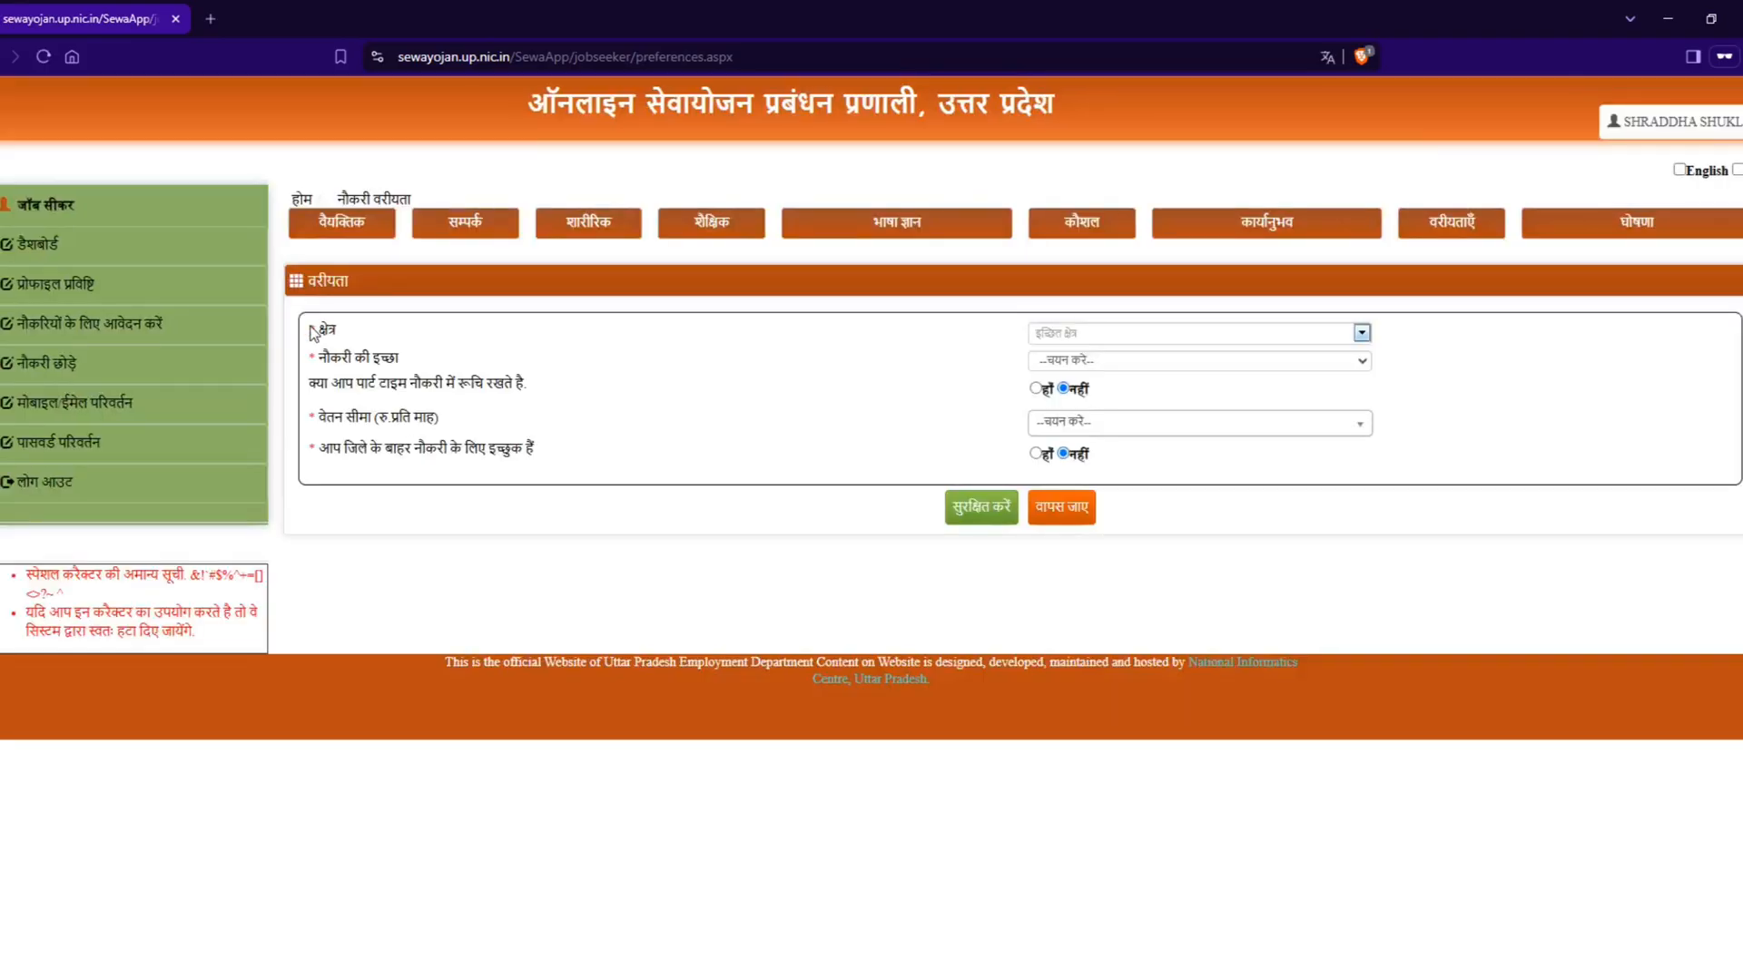
{"action": "left_click_drag", "start_coordinate": [311, 332], "coordinate": [382, 343]}
{"action": "left_click", "coordinate": [1140, 334]}
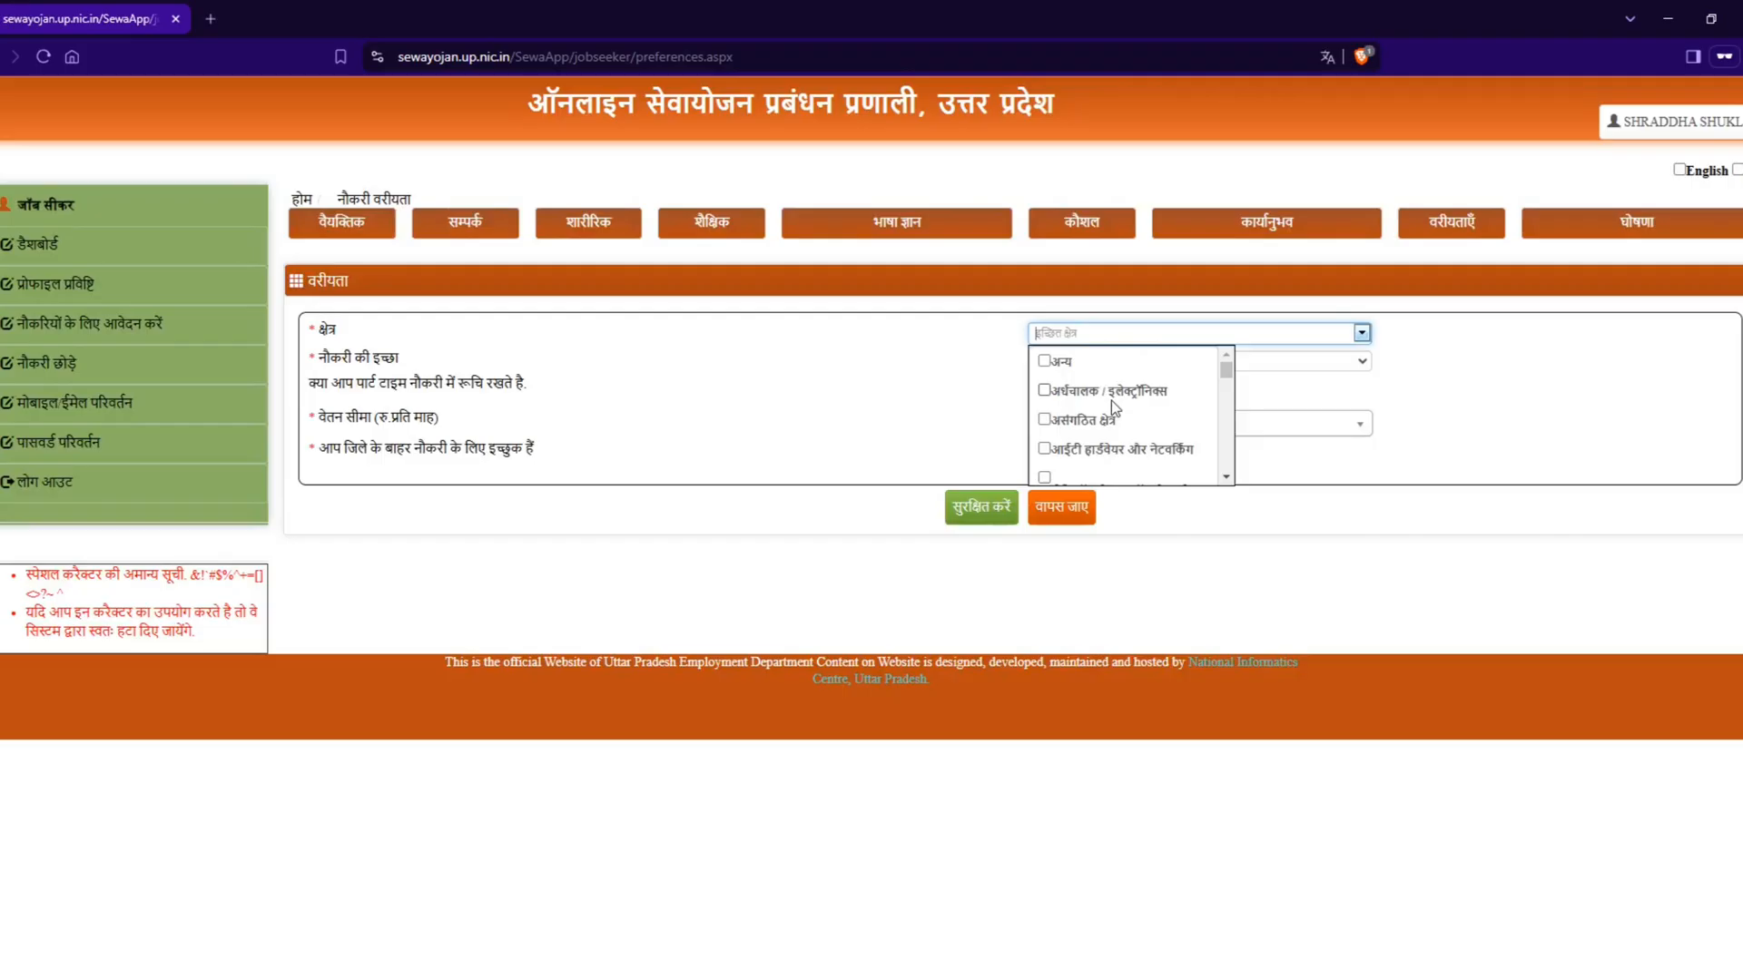
{"action": "scroll", "coordinate": [1111, 400], "scroll_direction": "down", "scroll_amount": 3}
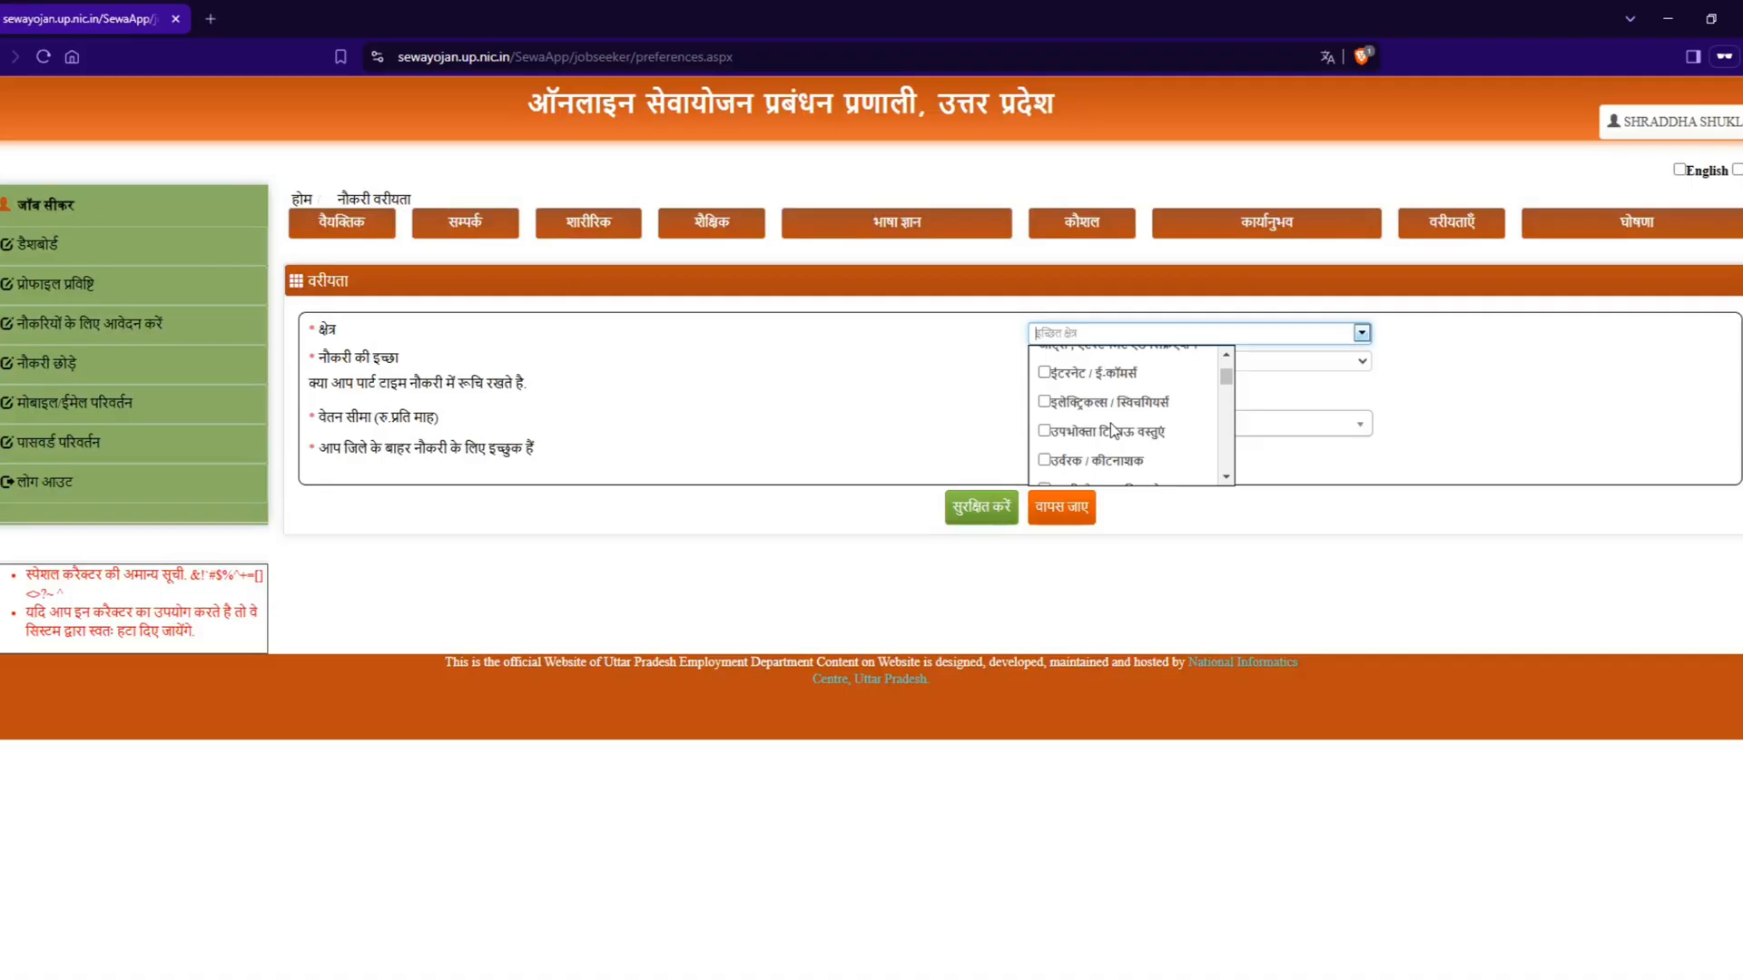
{"action": "scroll", "coordinate": [1113, 431], "scroll_direction": "up", "scroll_amount": 4}
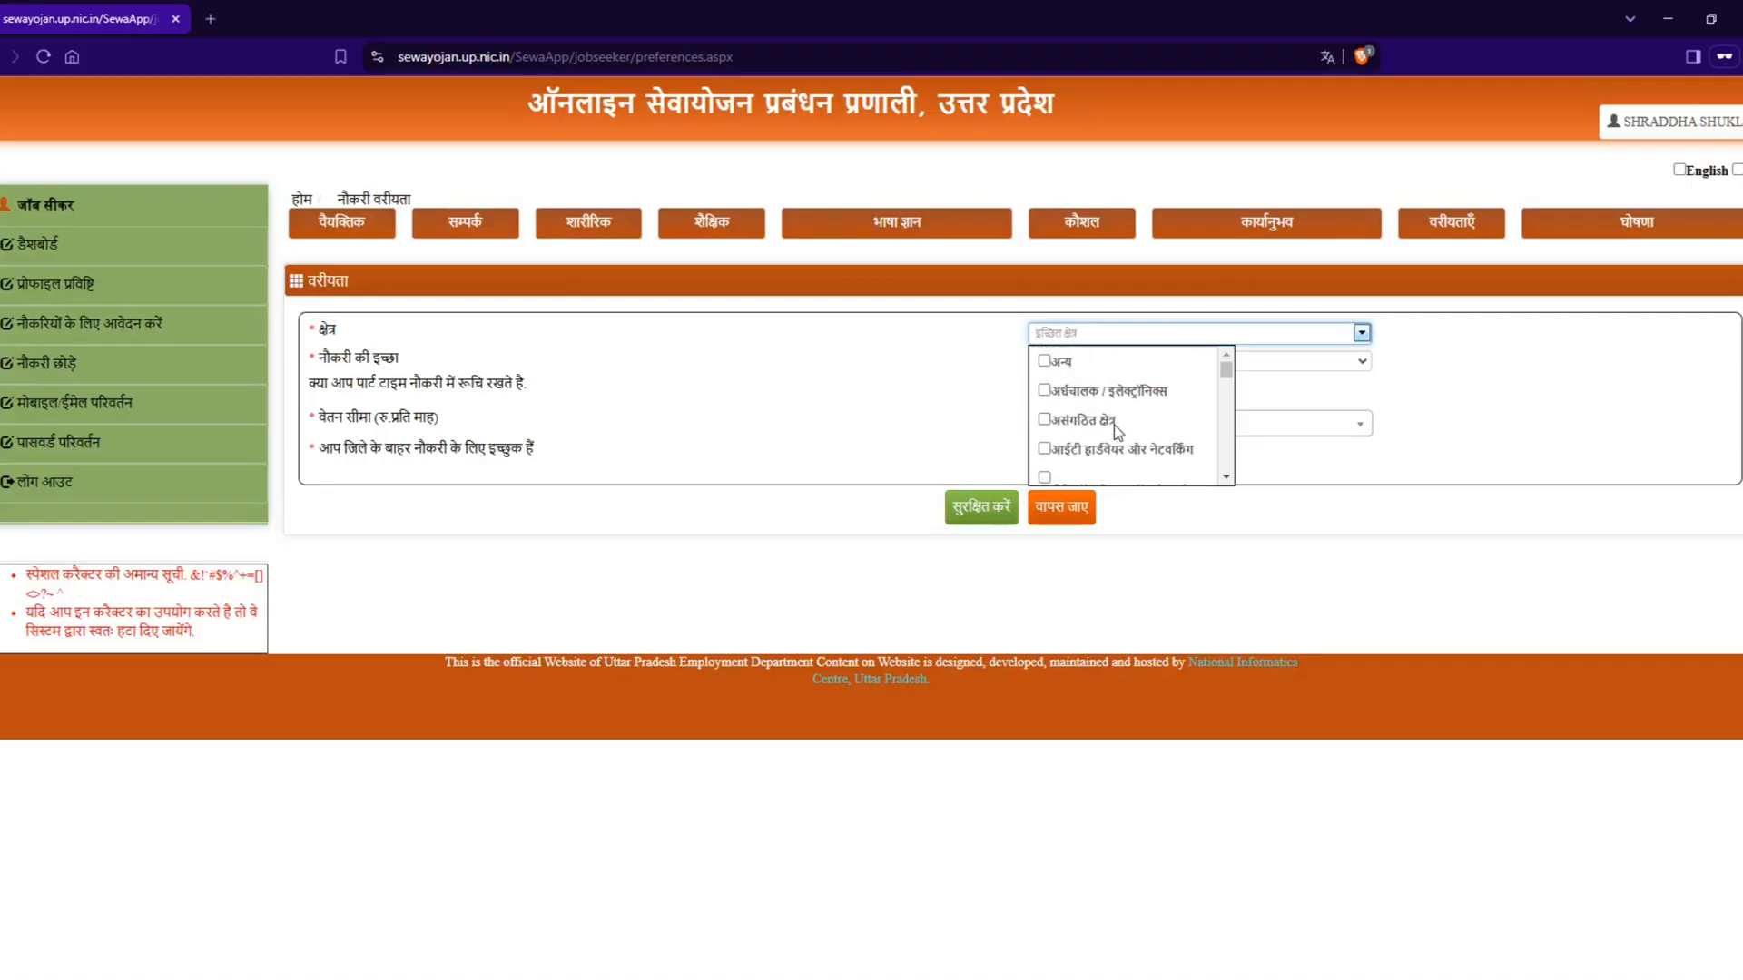
{"action": "scroll", "coordinate": [1118, 430], "scroll_direction": "down", "scroll_amount": 3}
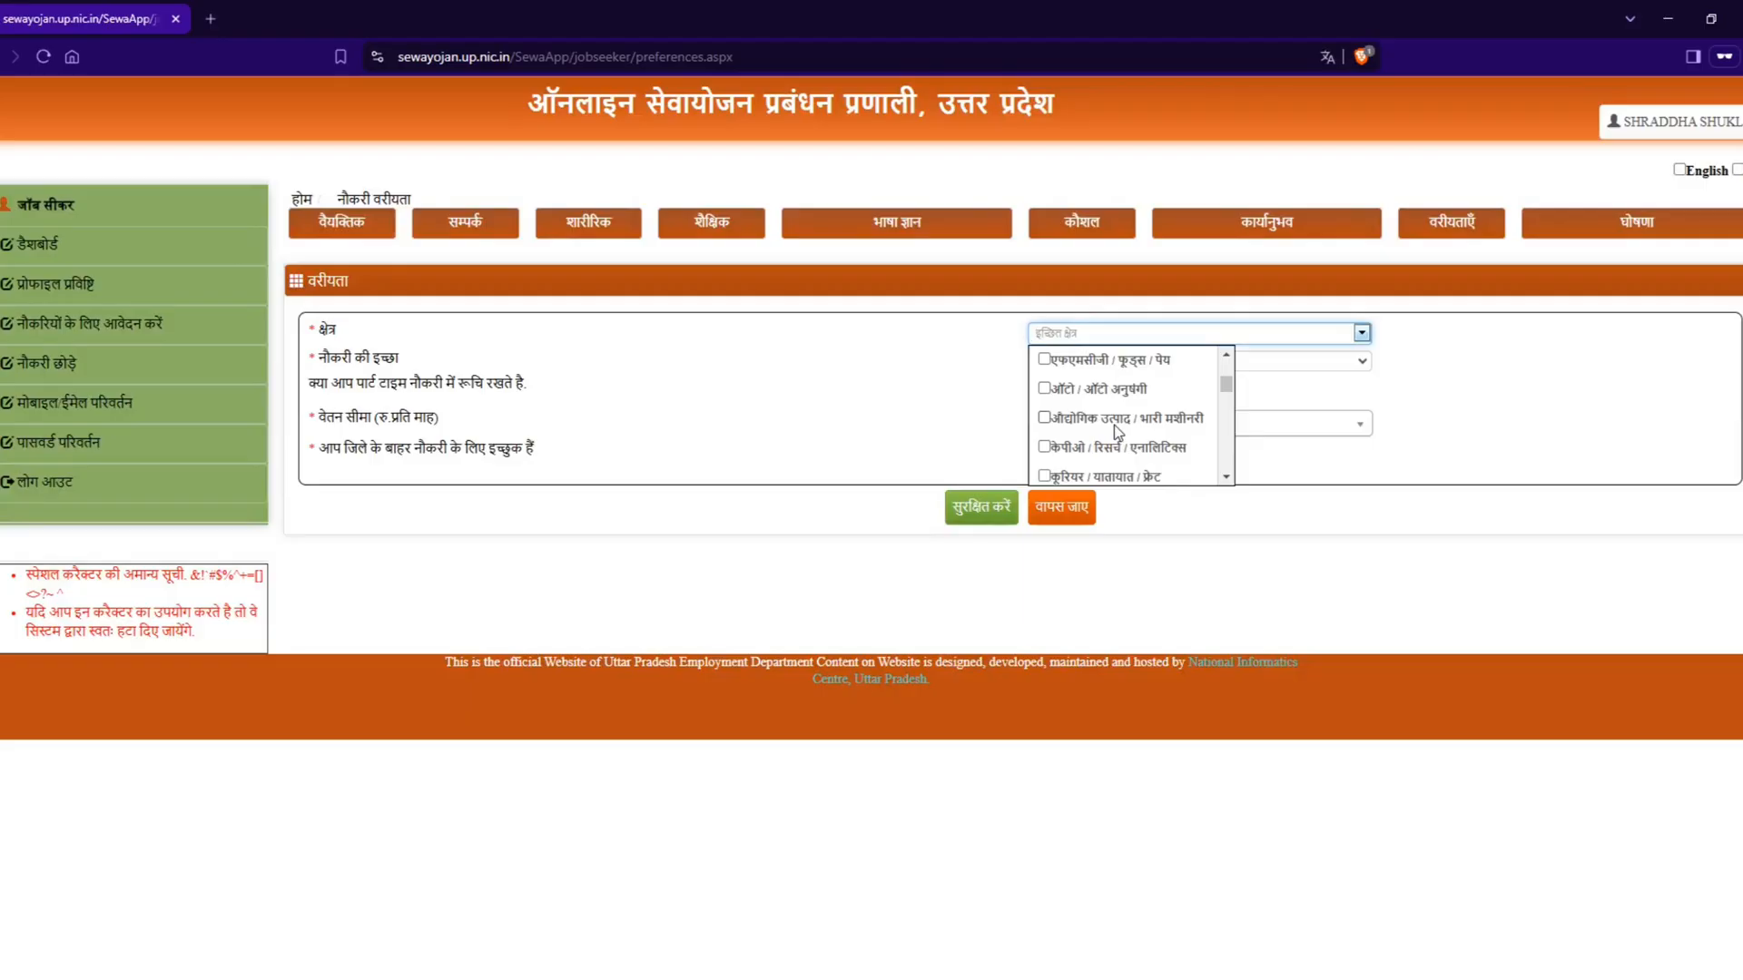
{"action": "scroll", "coordinate": [1116, 432], "scroll_direction": "down", "scroll_amount": 2}
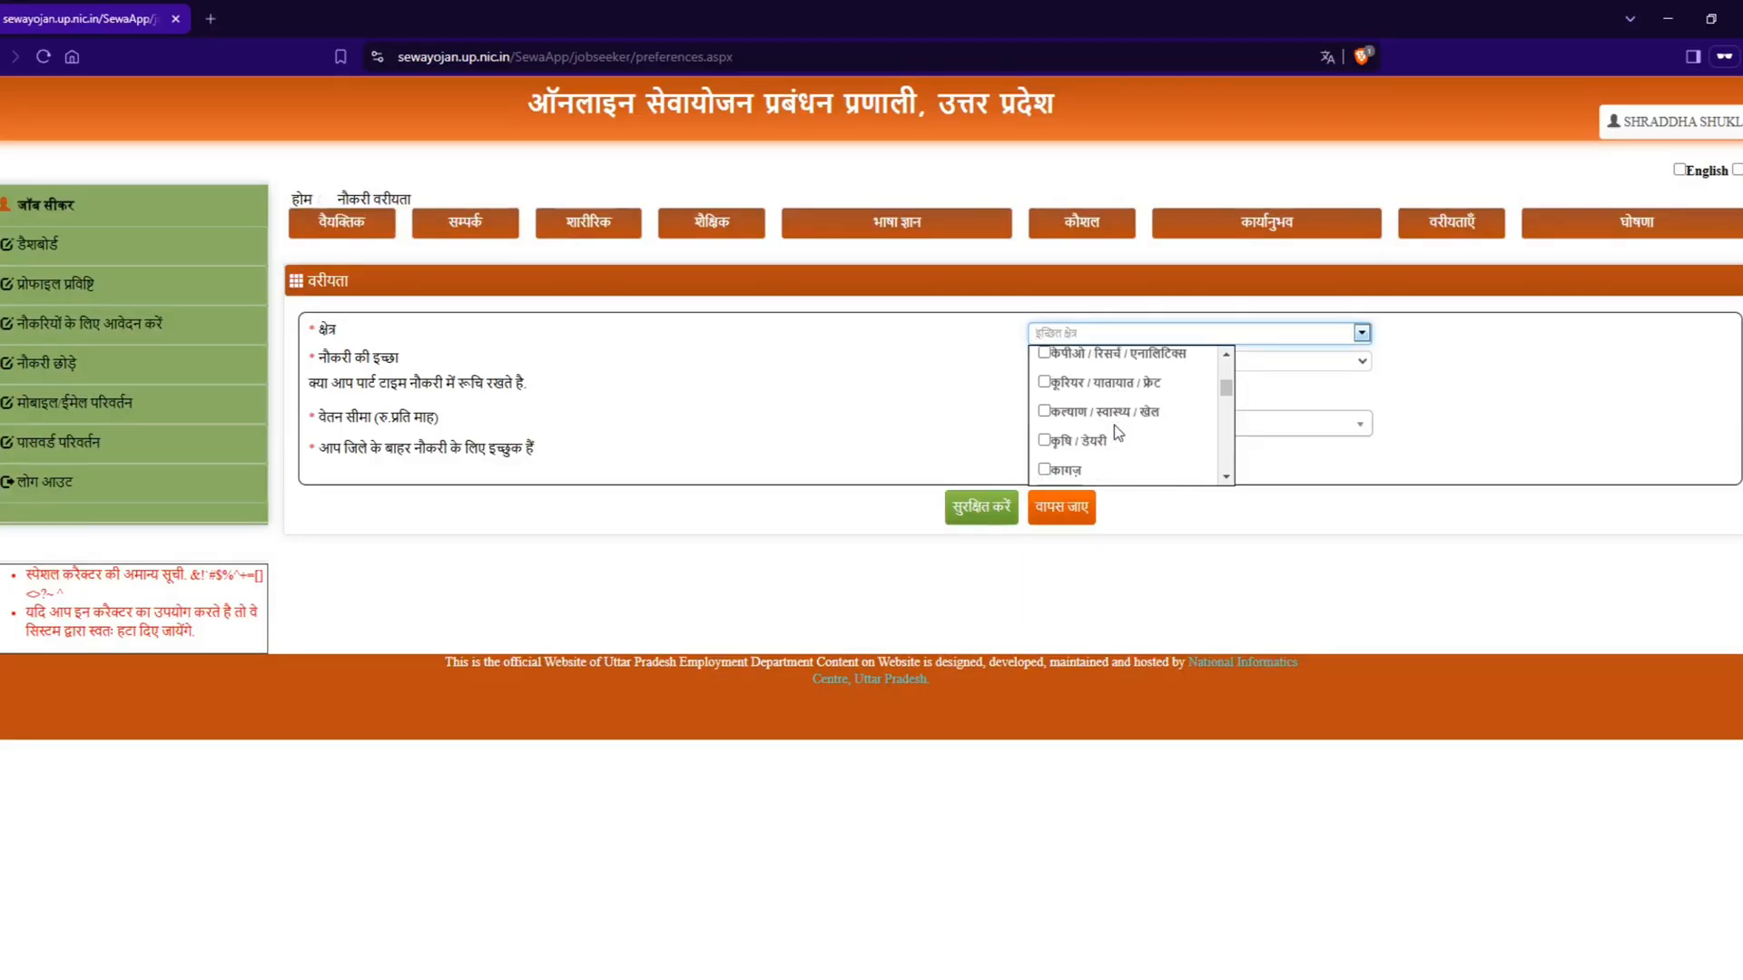
{"action": "scroll", "coordinate": [1124, 440], "scroll_direction": "down", "scroll_amount": 2}
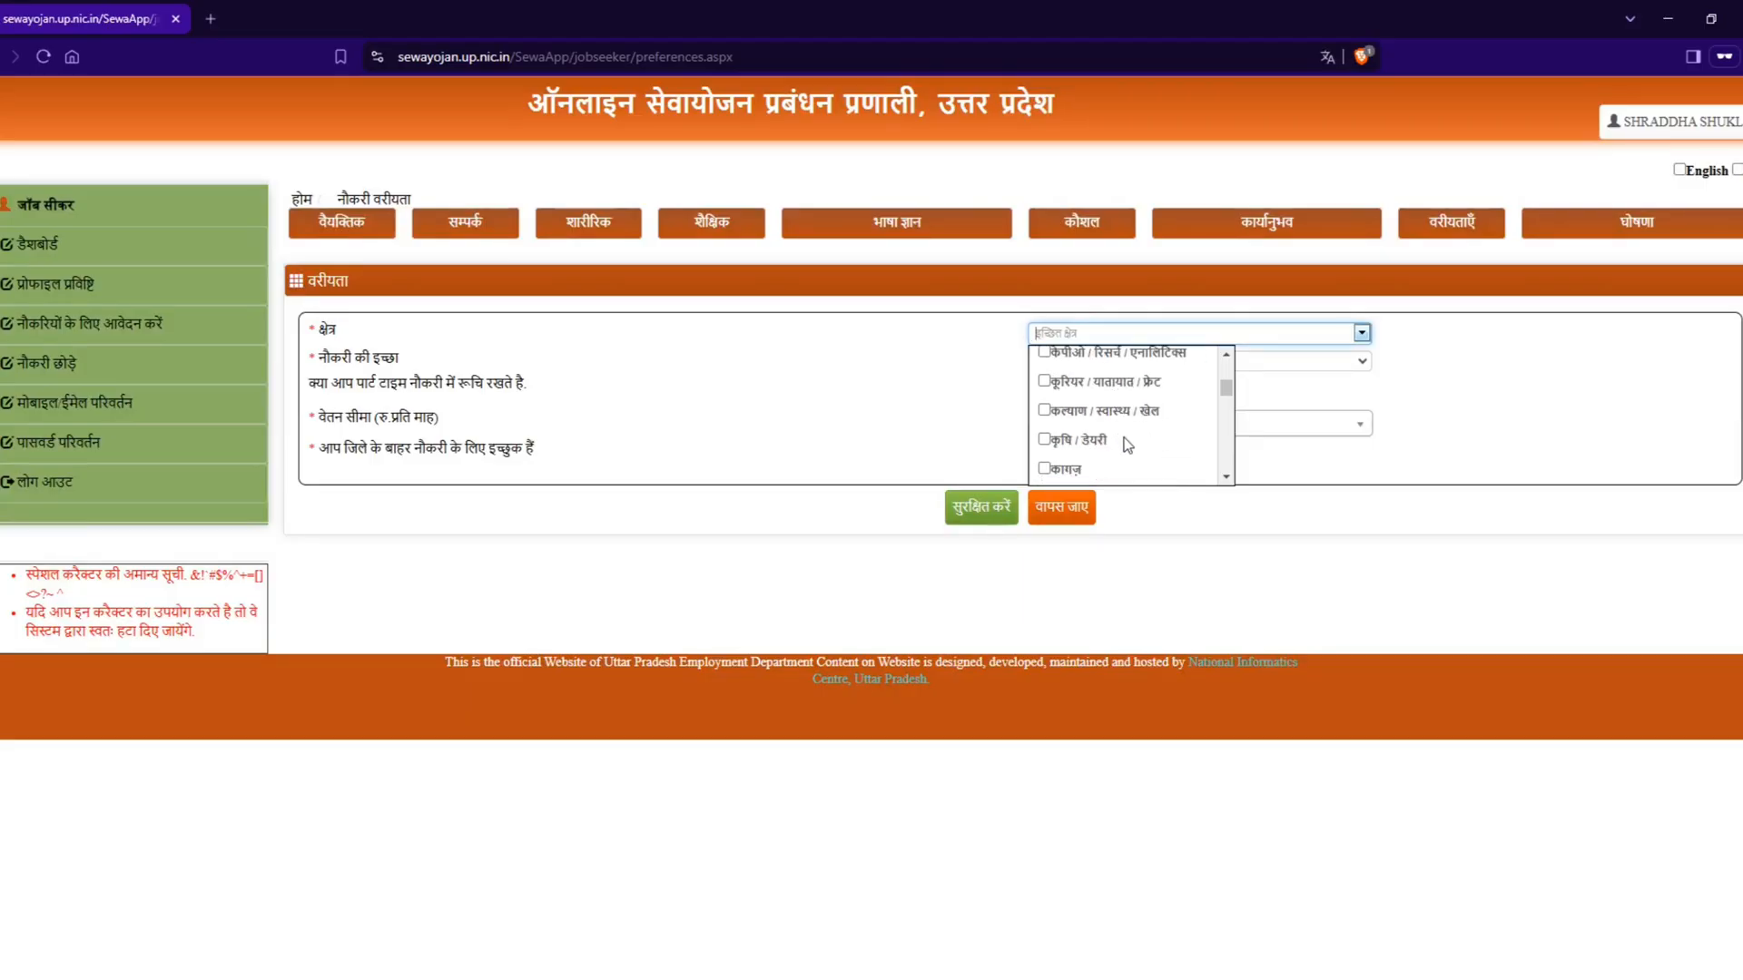
{"action": "scroll", "coordinate": [1126, 445], "scroll_direction": "down", "scroll_amount": 3}
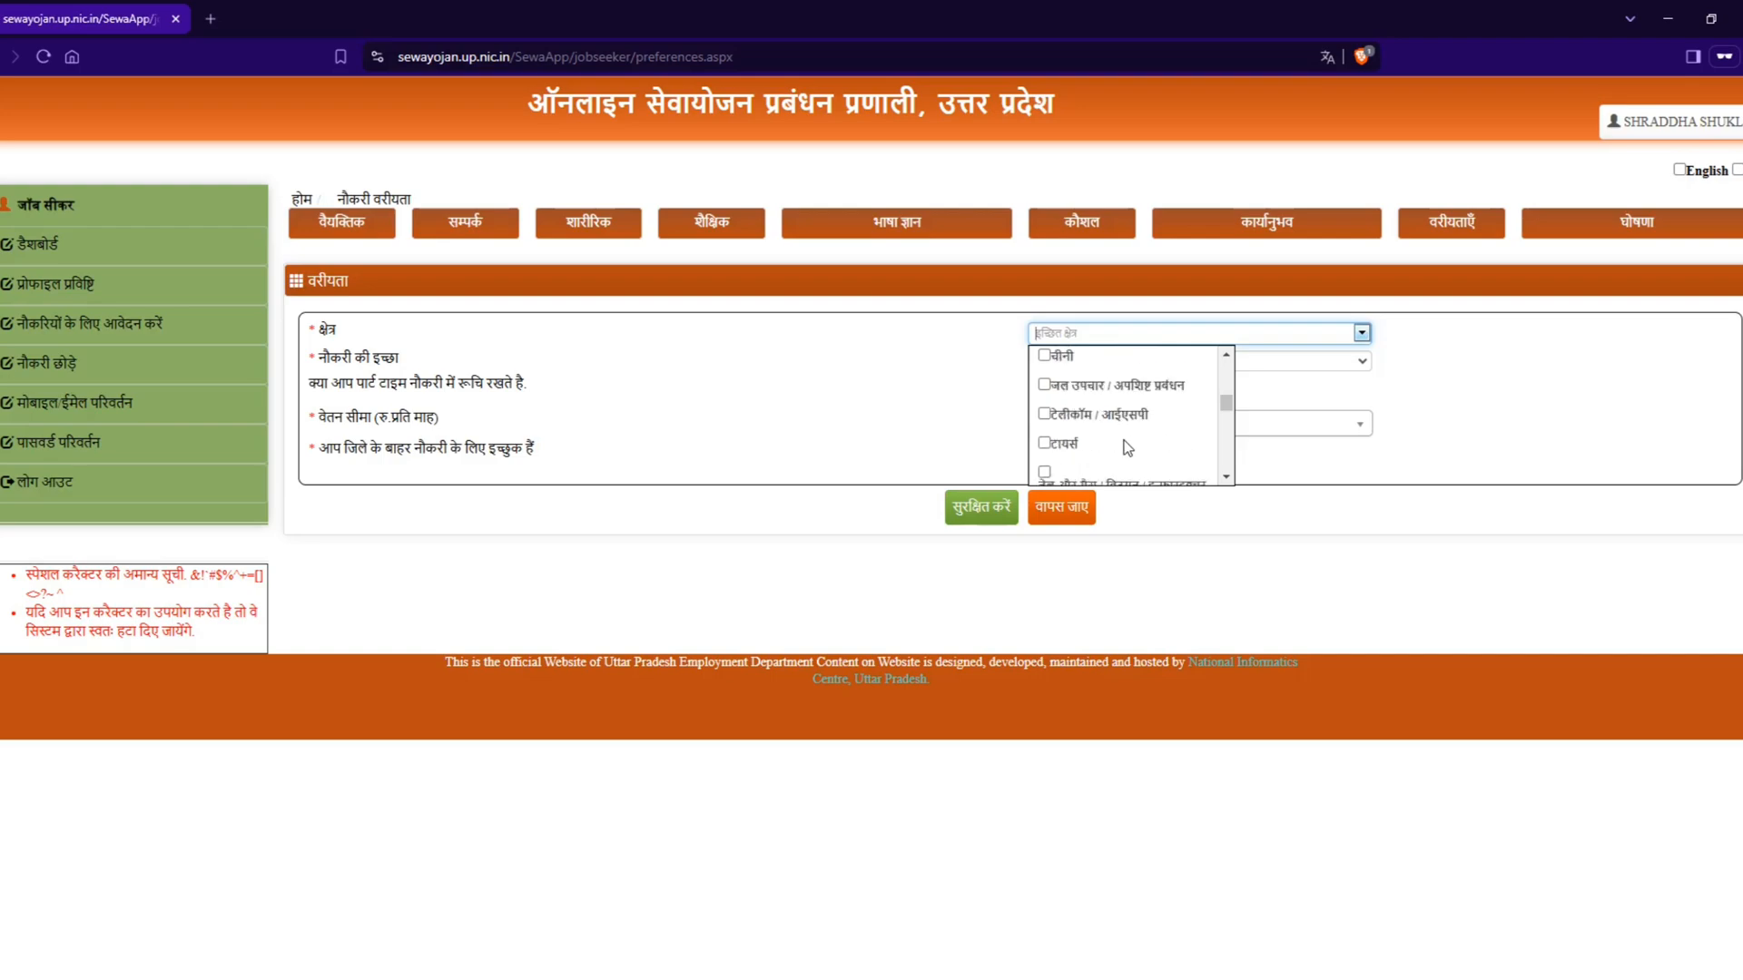
{"action": "scroll", "coordinate": [1126, 447], "scroll_direction": "down", "scroll_amount": 3}
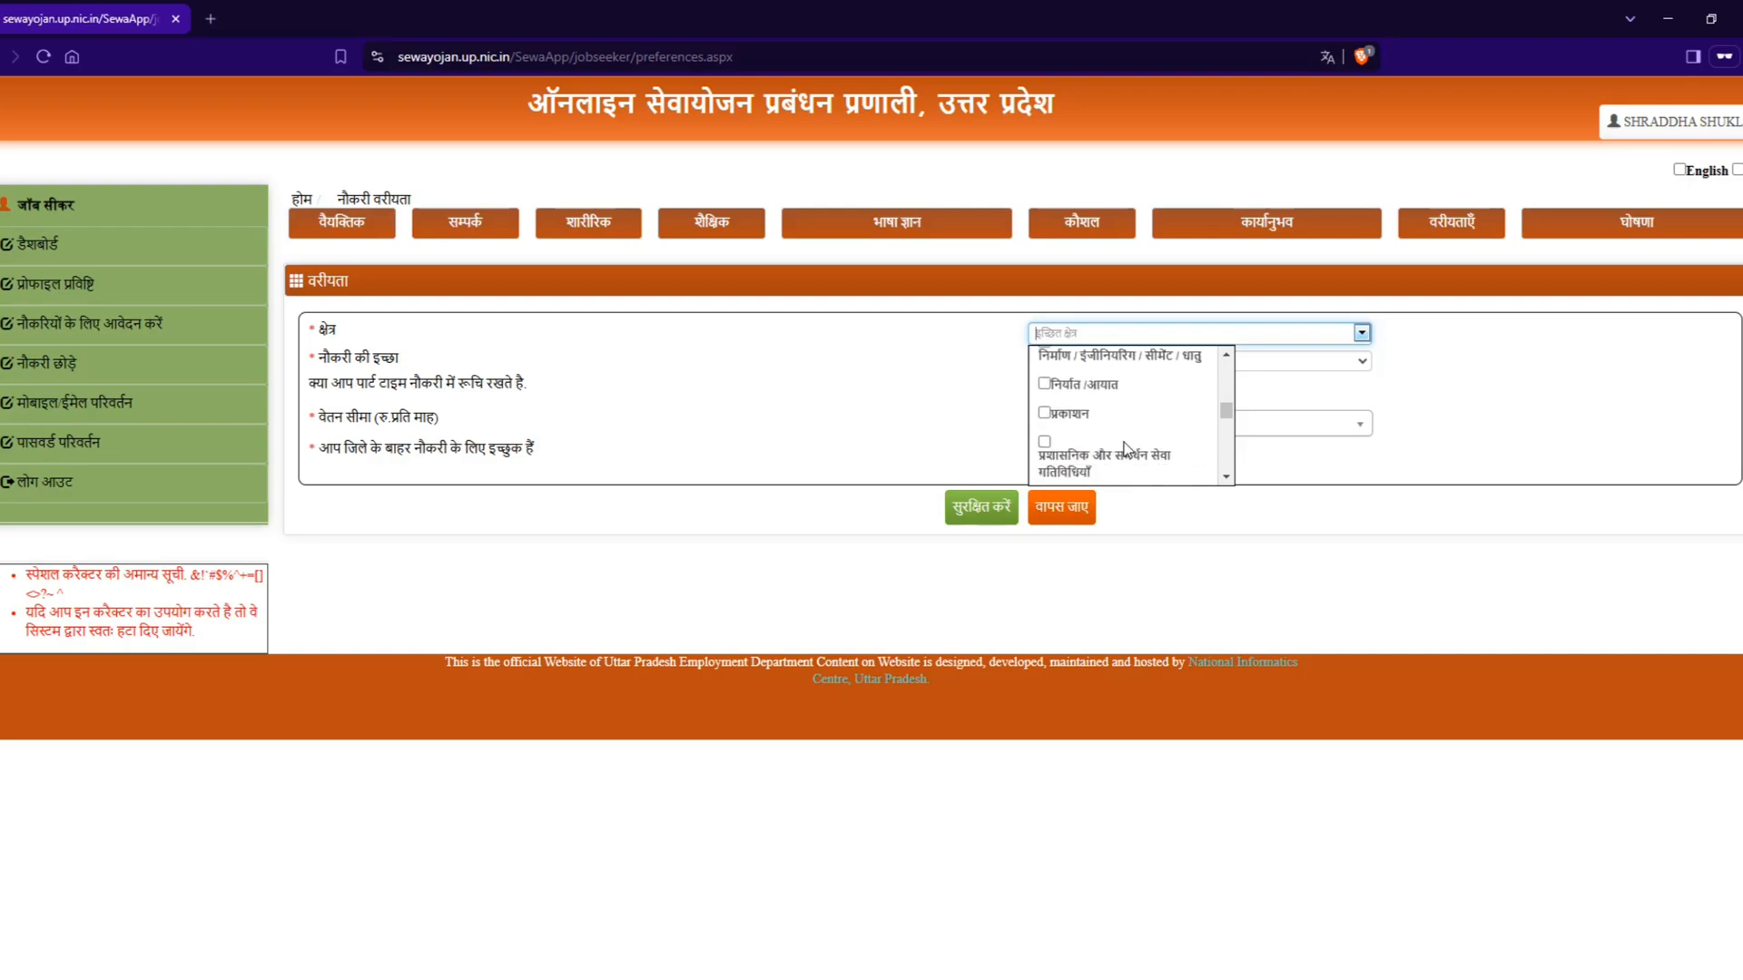
{"action": "scroll", "coordinate": [1126, 451], "scroll_direction": "down", "scroll_amount": 2}
{"action": "scroll", "coordinate": [1126, 454], "scroll_direction": "up", "scroll_amount": 15}
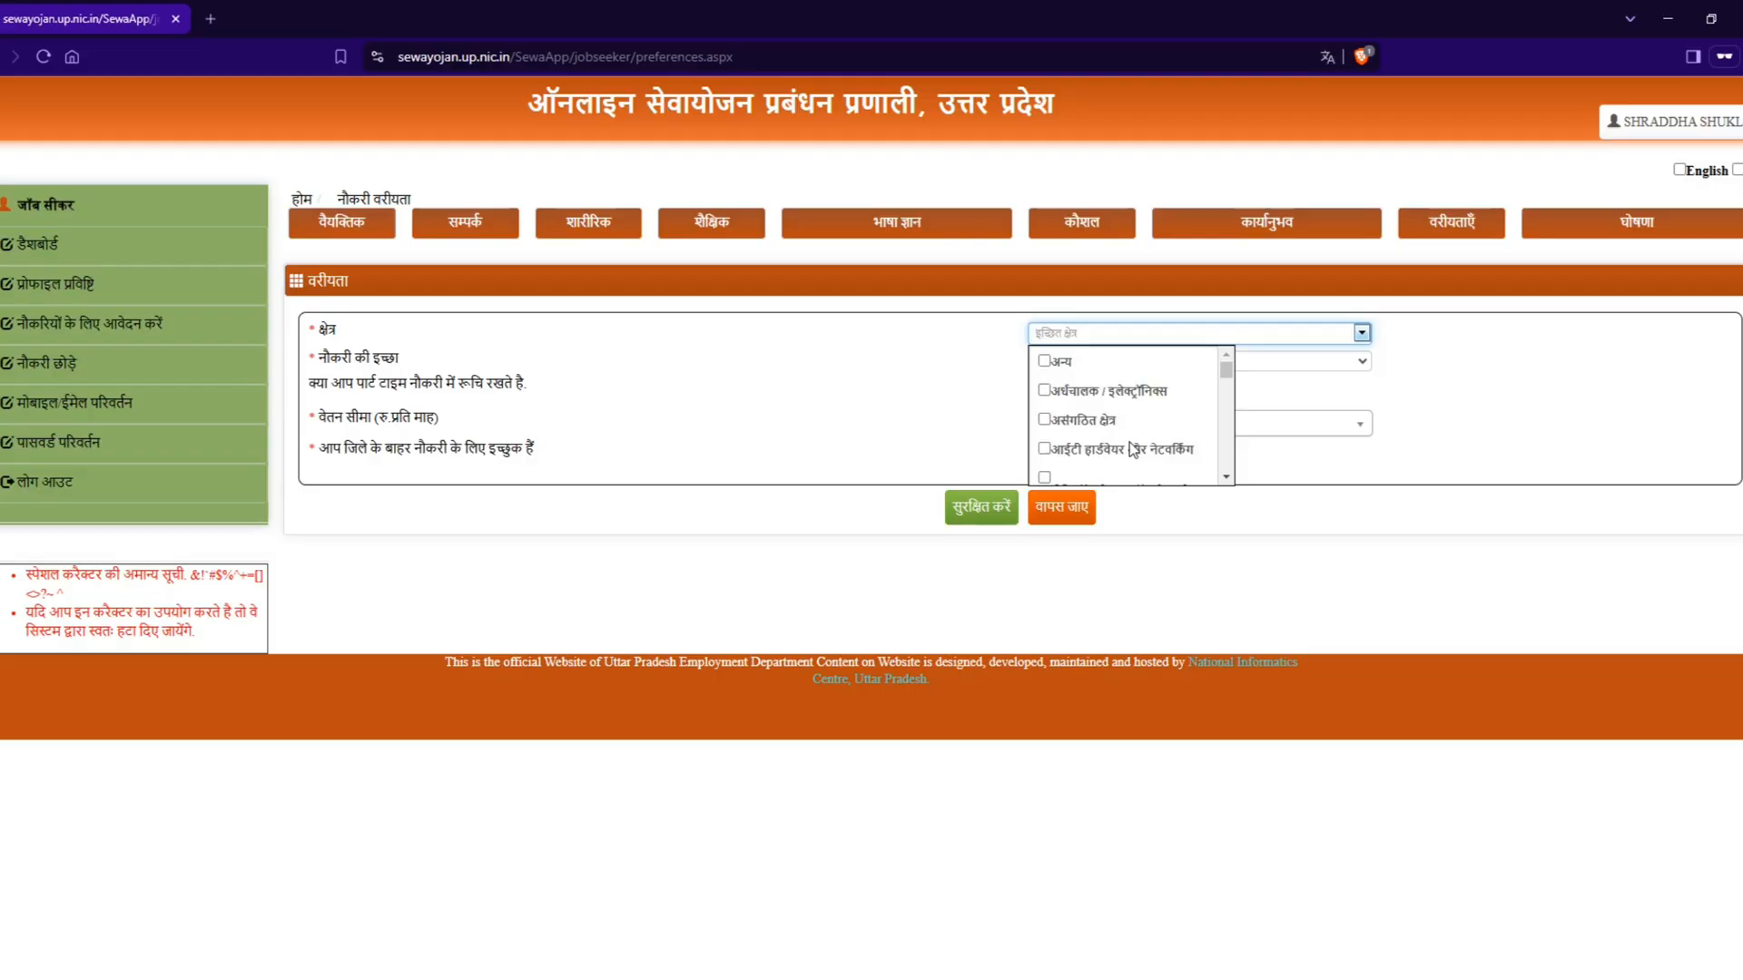
{"action": "left_click", "coordinate": [1044, 361]}
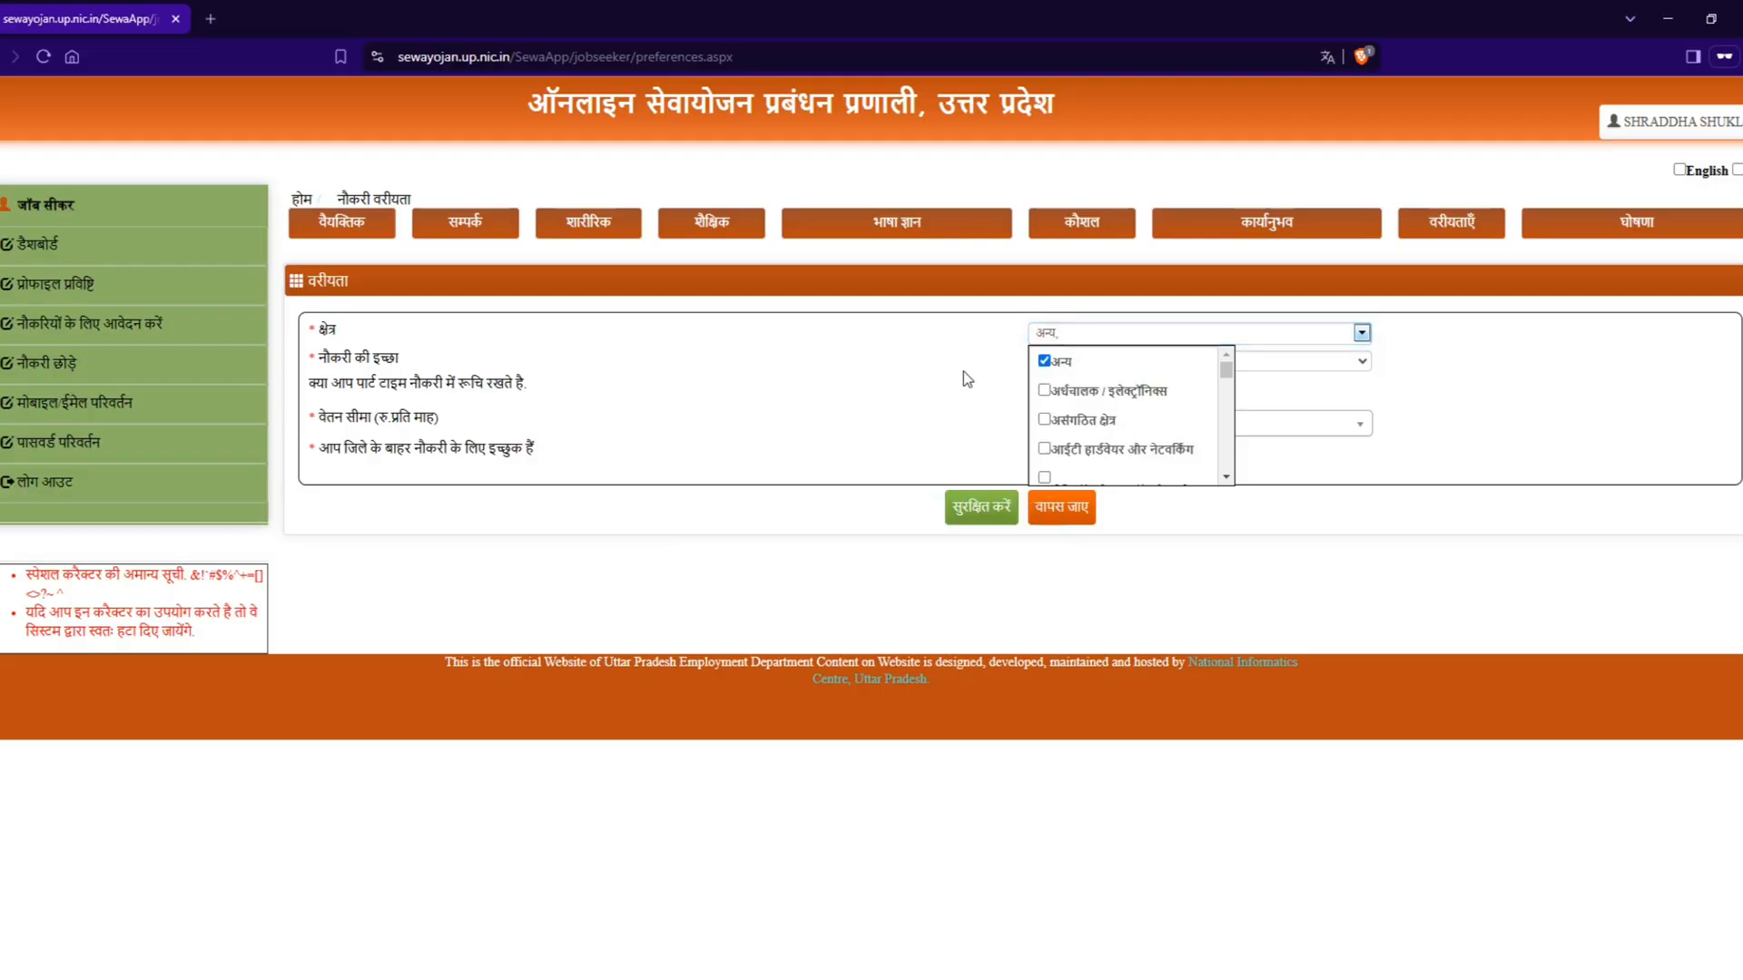
{"action": "left_click", "coordinate": [901, 385]}
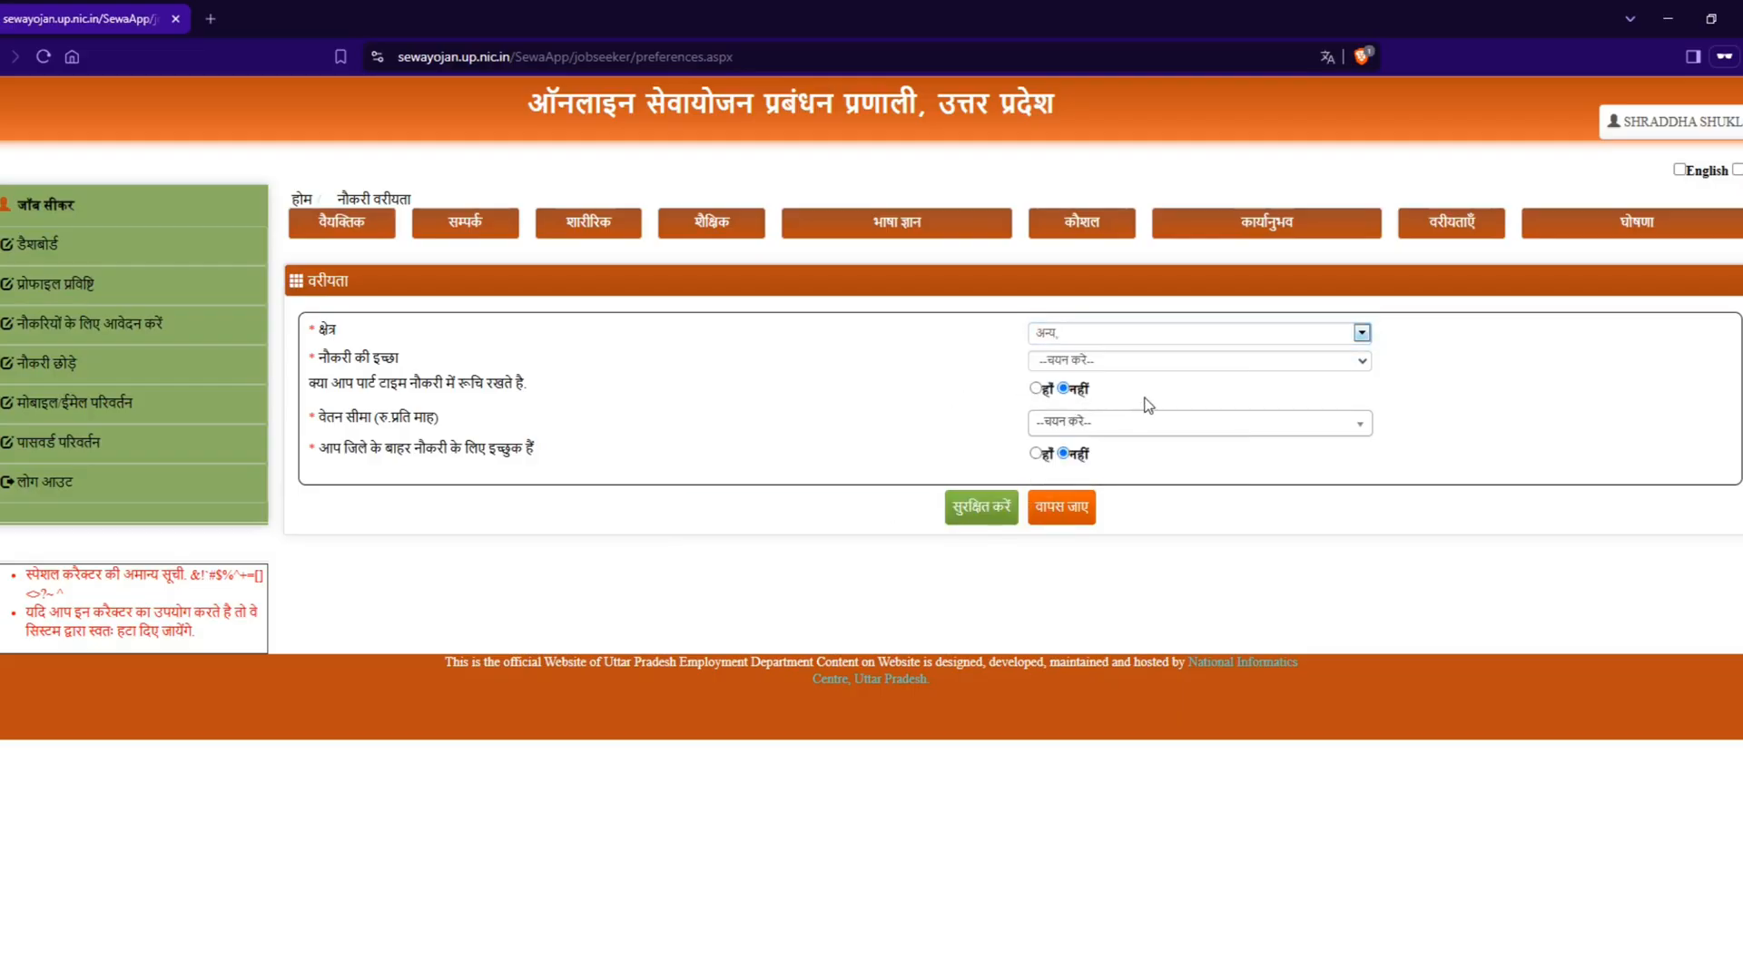
Step: Set the job preference (नौकरी की इच्छा) to समस्त and answer हाँ for interest in part-time work
{"action": "left_click", "coordinate": [1154, 363]}
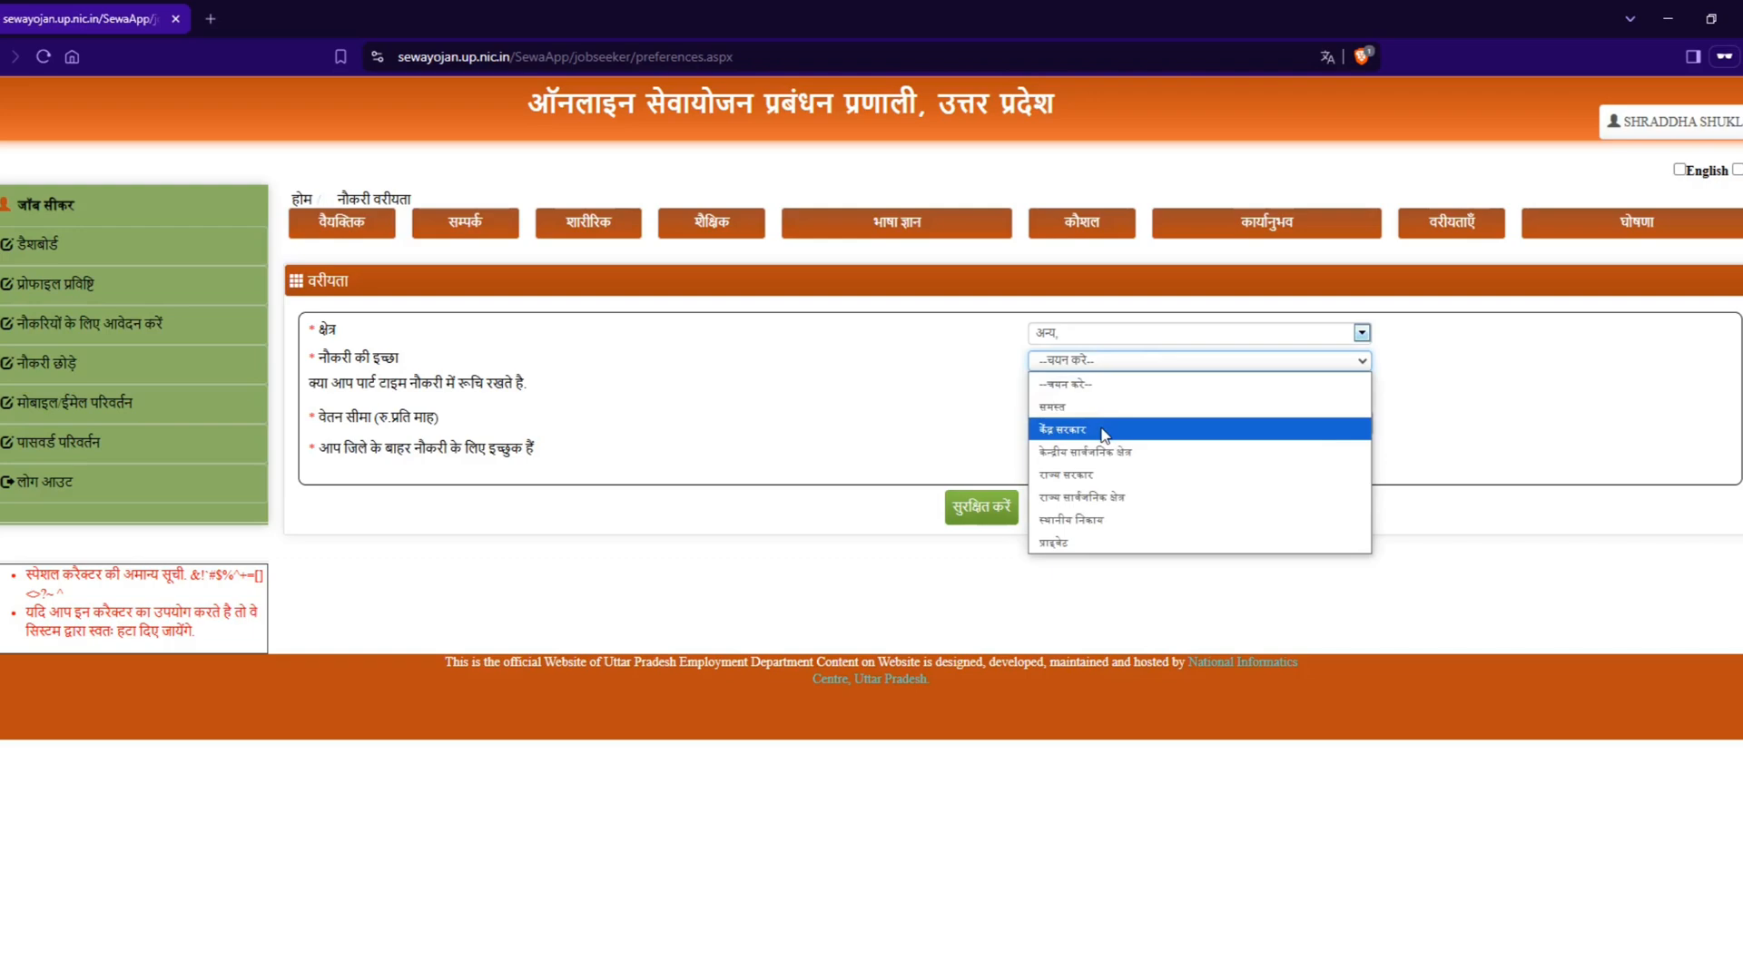
{"action": "left_click", "coordinate": [1110, 474]}
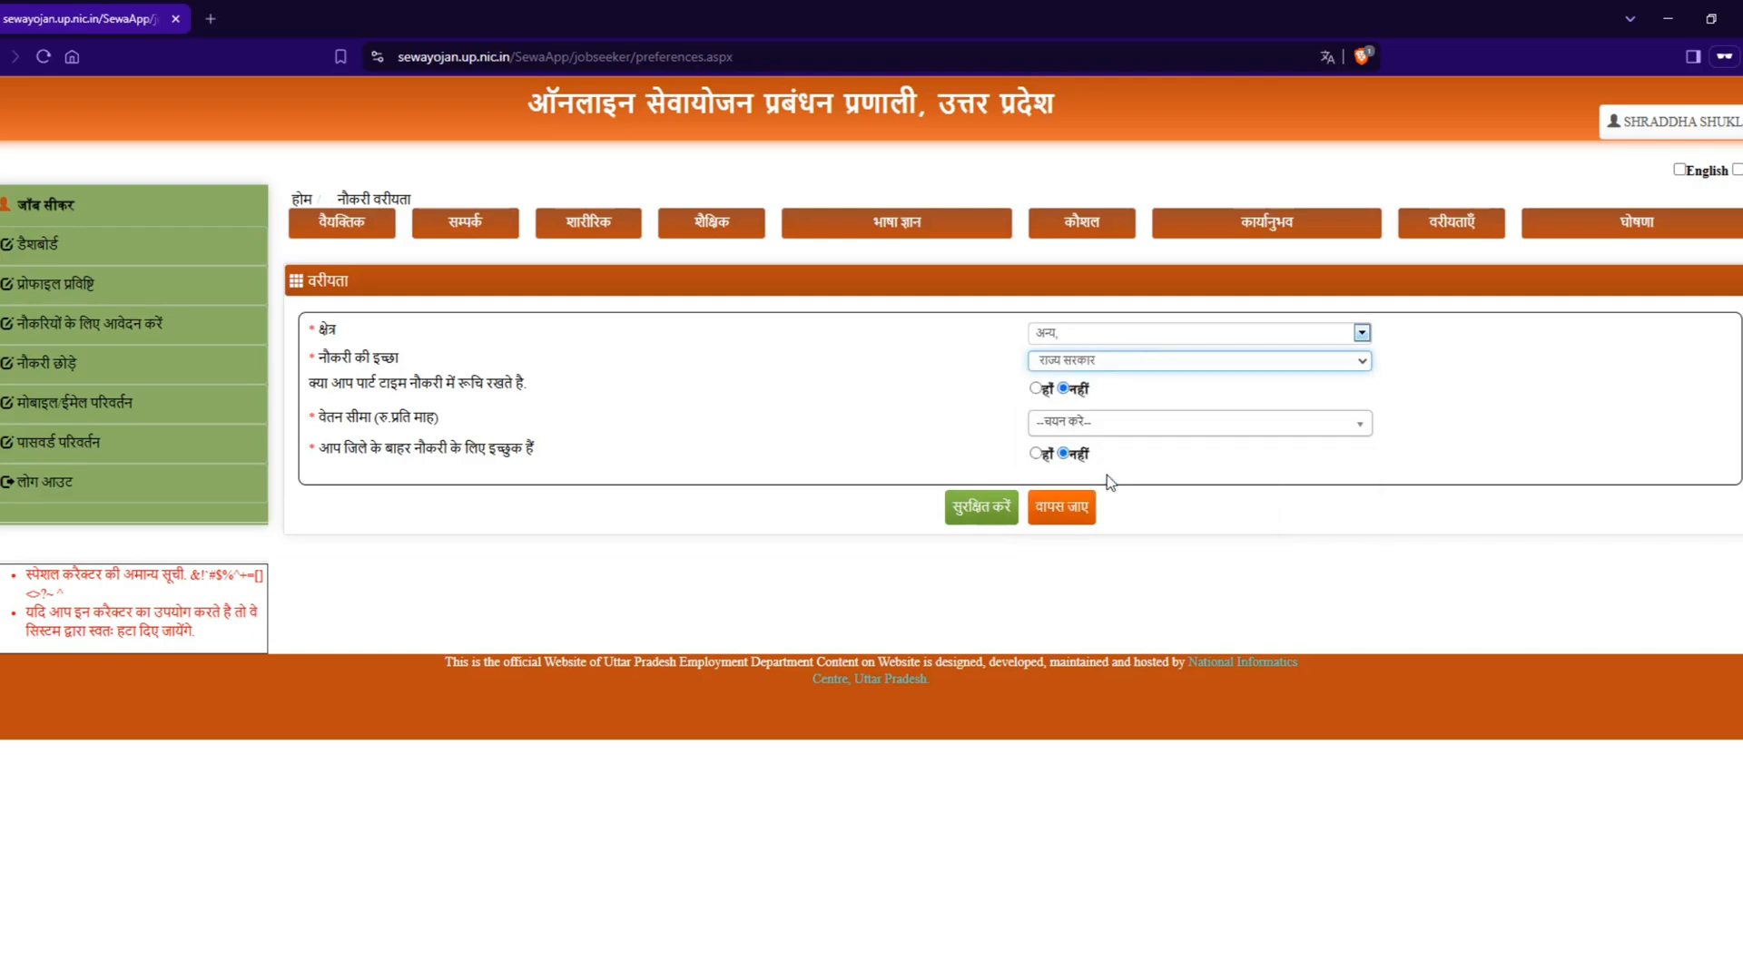
{"action": "left_click", "coordinate": [1078, 365]}
{"action": "left_click", "coordinate": [1082, 410]}
{"action": "left_click", "coordinate": [1035, 390]}
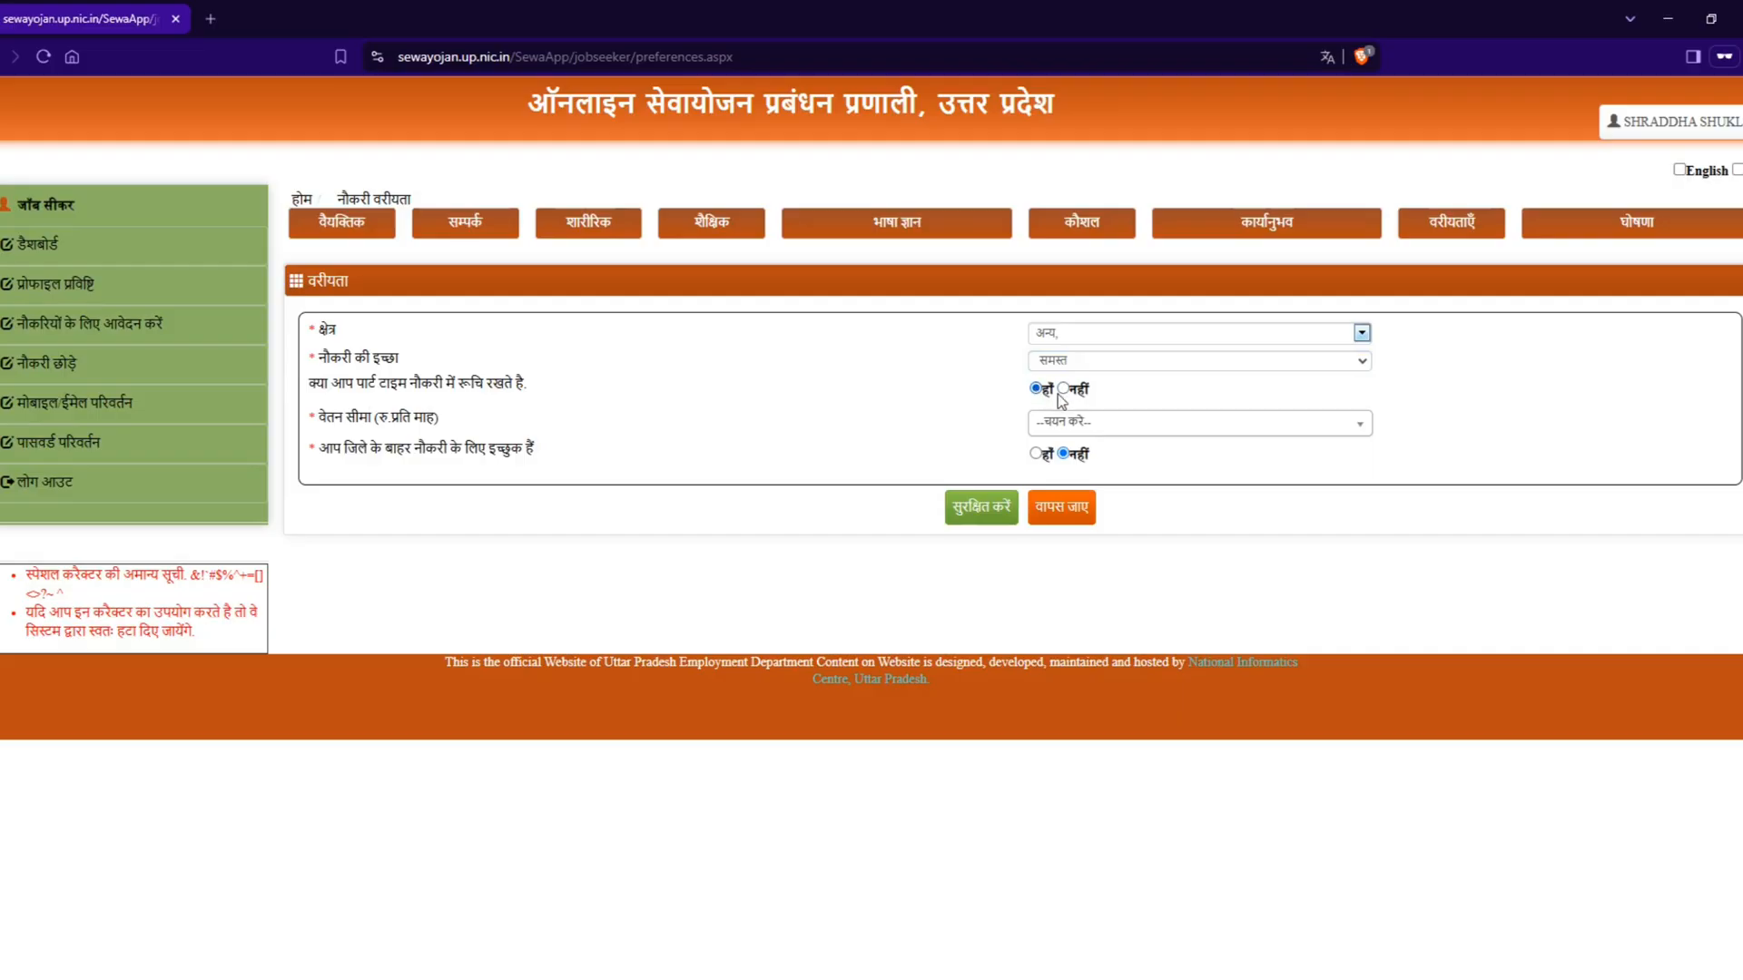
{"action": "left_click", "coordinate": [1064, 392]}
{"action": "left_click", "coordinate": [1036, 390]}
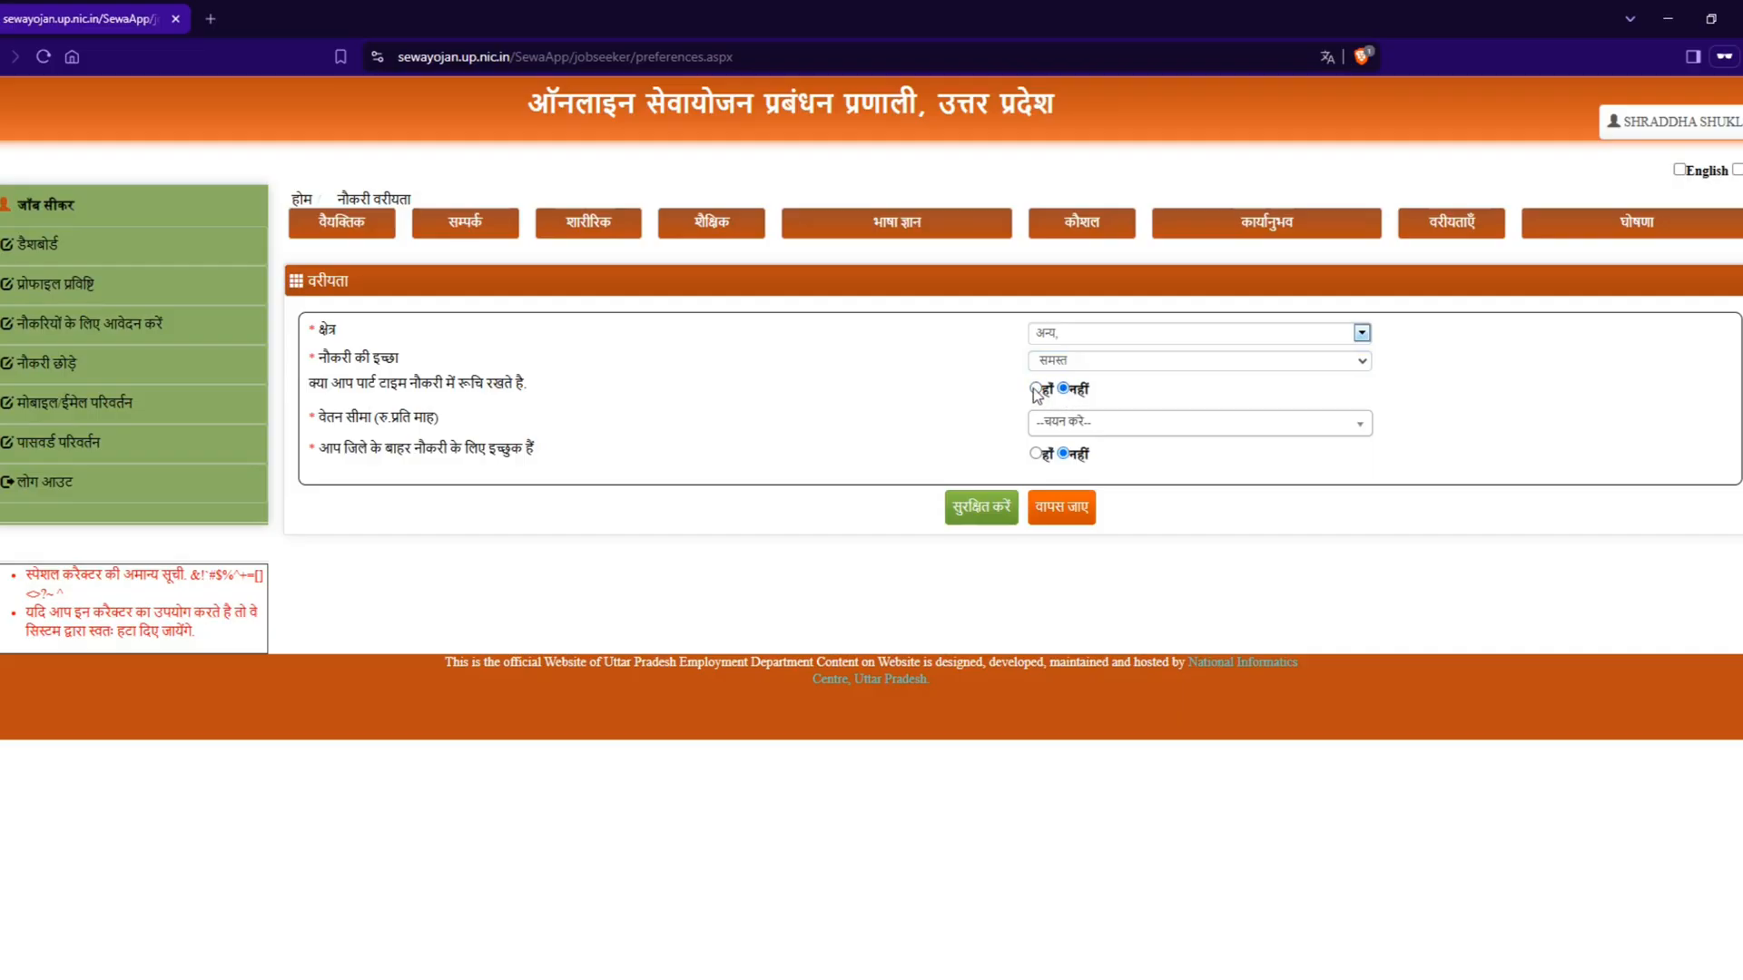
Step: Set the monthly salary range (वेतन सीमा) to 20001 - 30000 and answer हाँ for willingness to work outside the district
{"action": "left_click", "coordinate": [1095, 432]}
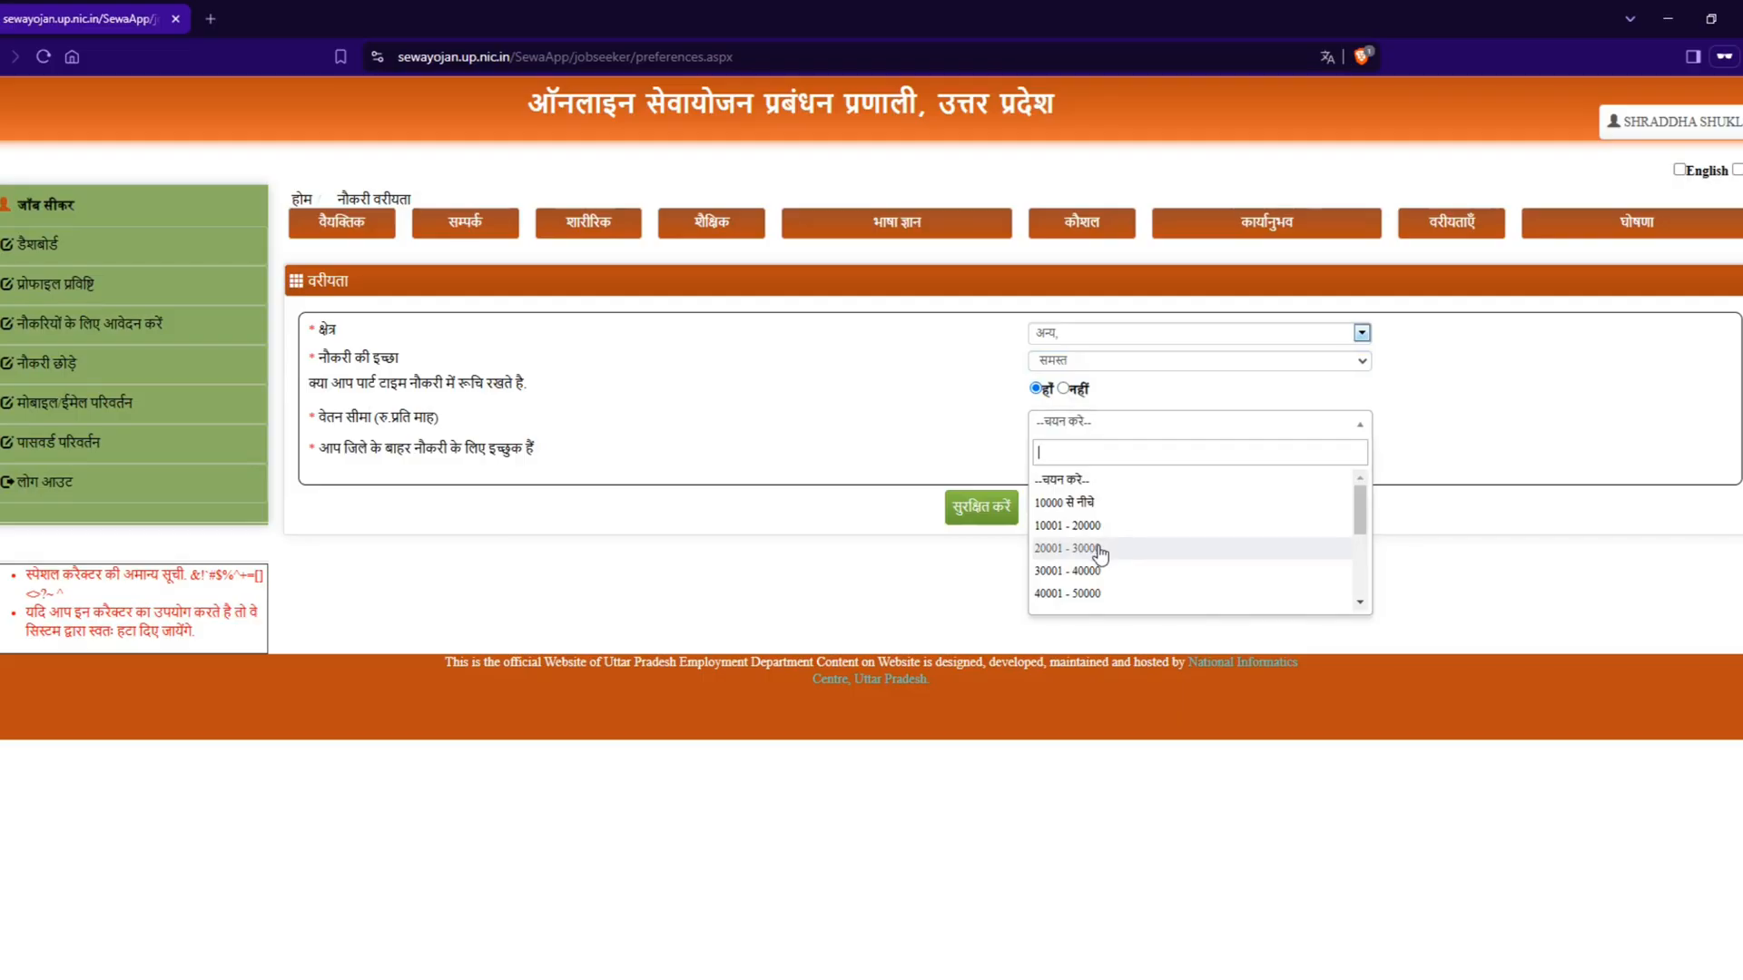
{"action": "scroll", "coordinate": [1100, 599], "scroll_direction": "down", "scroll_amount": 1}
{"action": "scroll", "coordinate": [1100, 601], "scroll_direction": "down", "scroll_amount": 1}
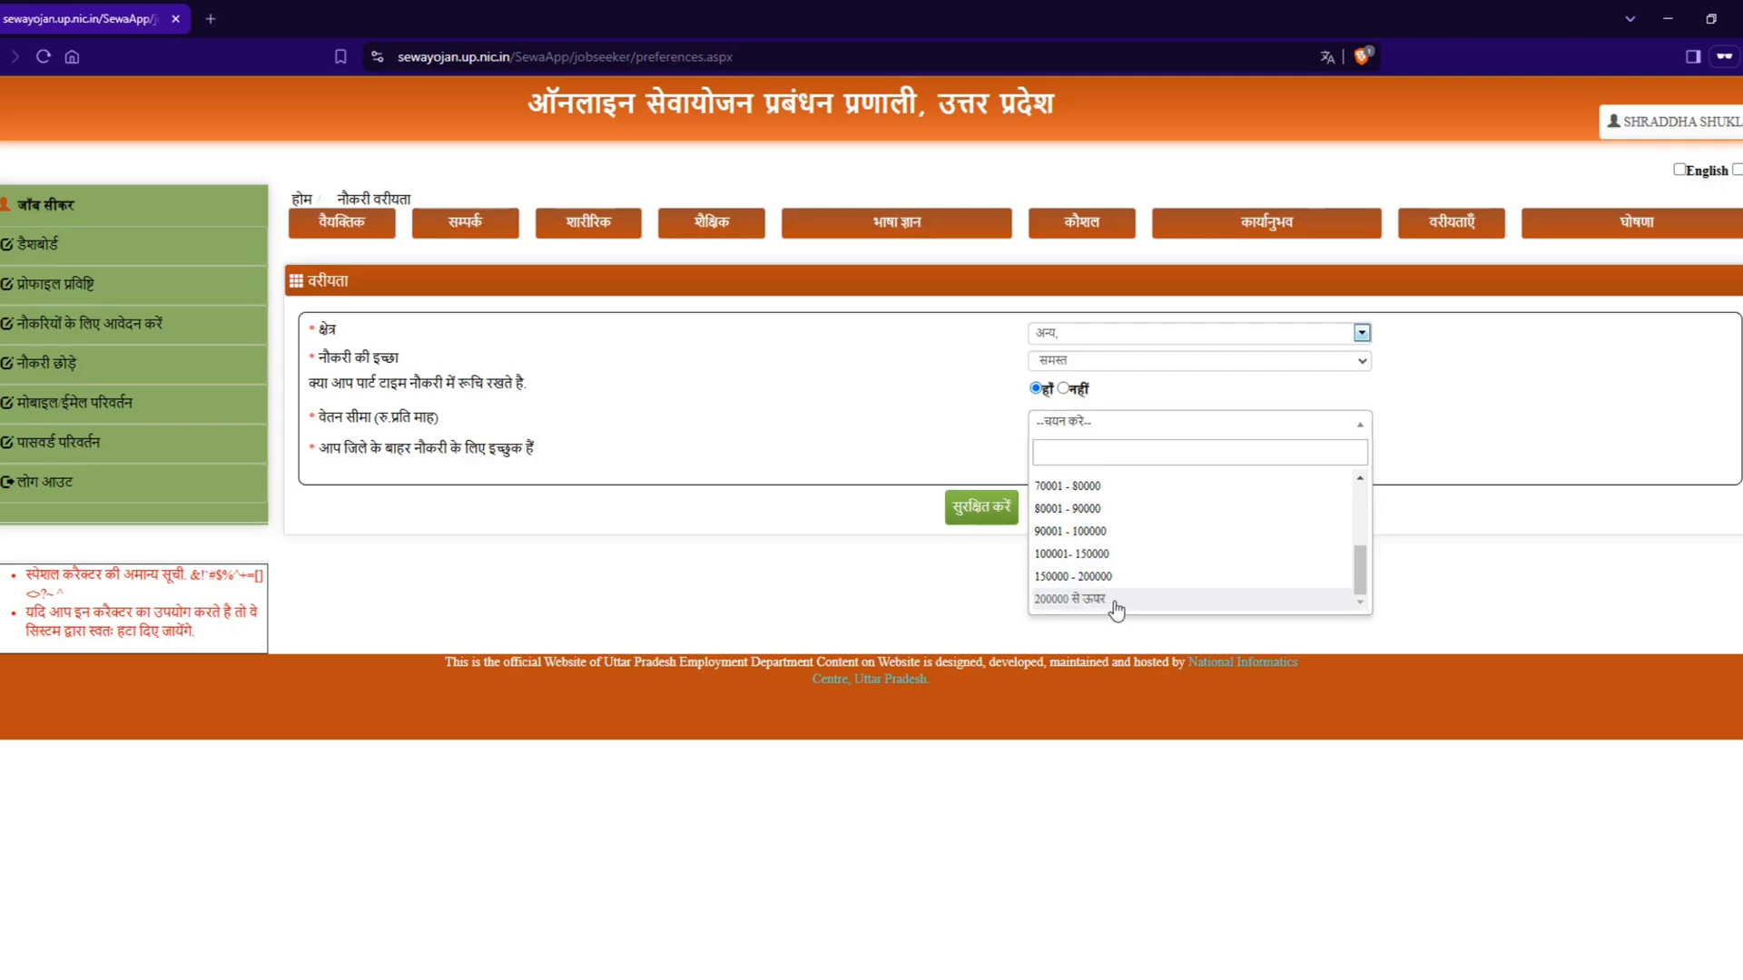
{"action": "scroll", "coordinate": [1090, 569], "scroll_direction": "up", "scroll_amount": 2}
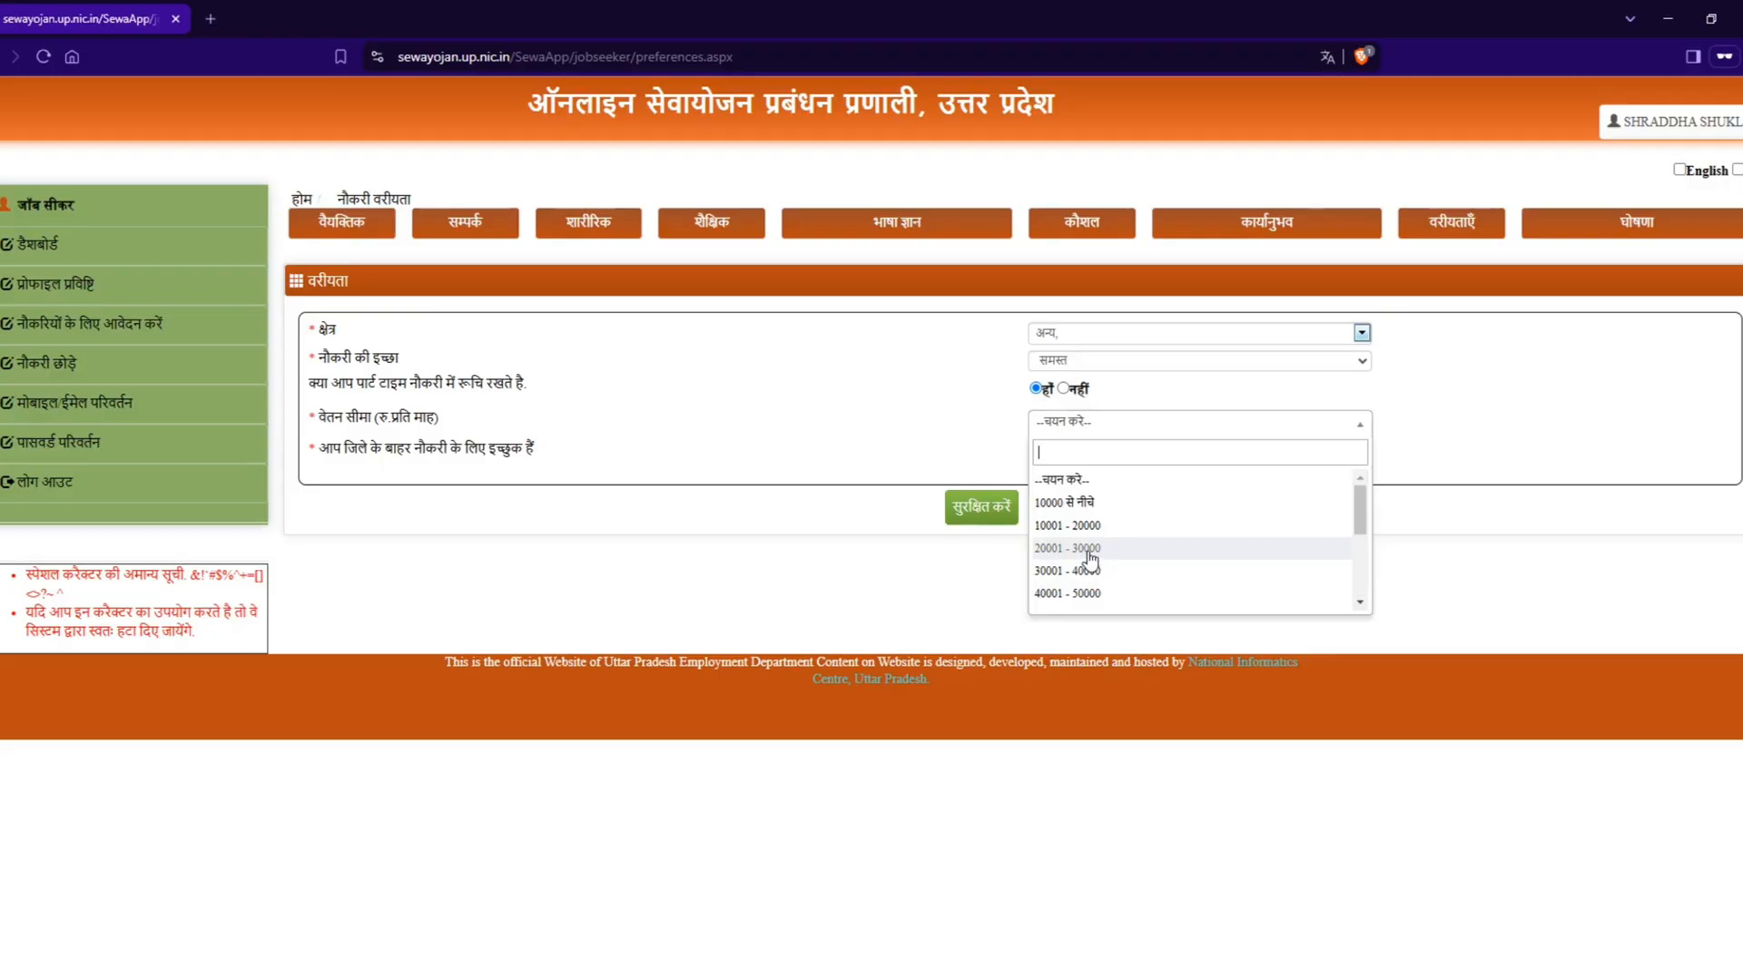
{"action": "left_click", "coordinate": [1088, 550]}
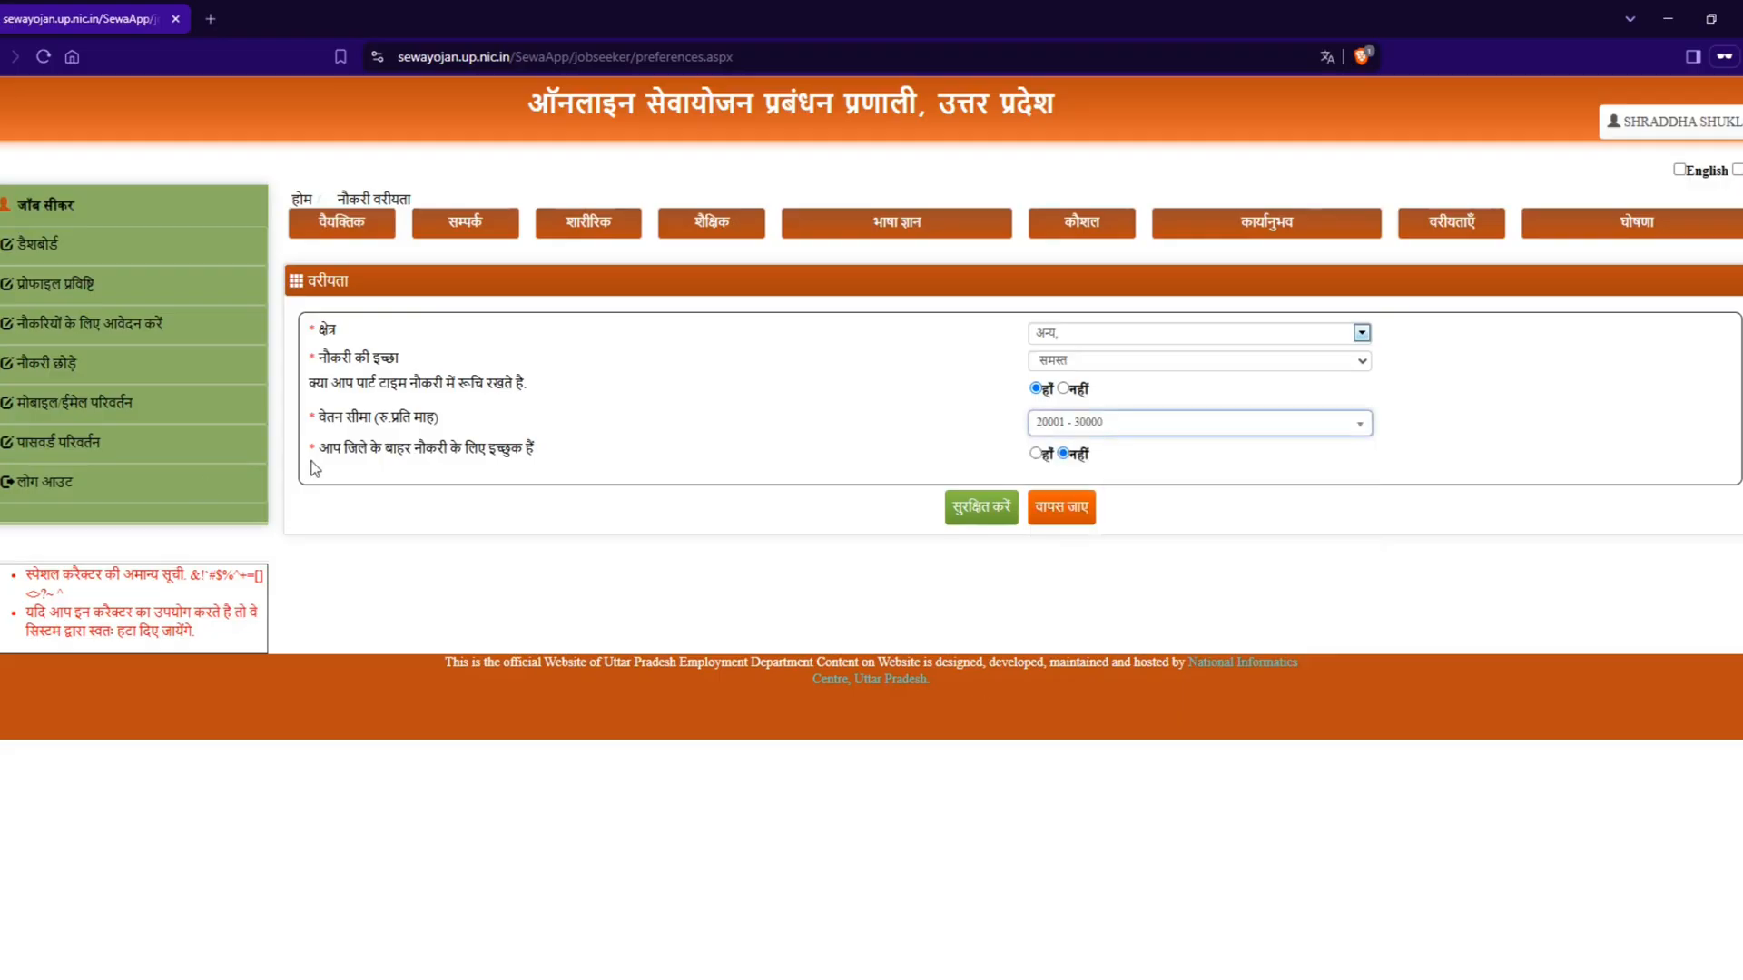
{"action": "left_click_drag", "start_coordinate": [319, 450], "coordinate": [557, 472]}
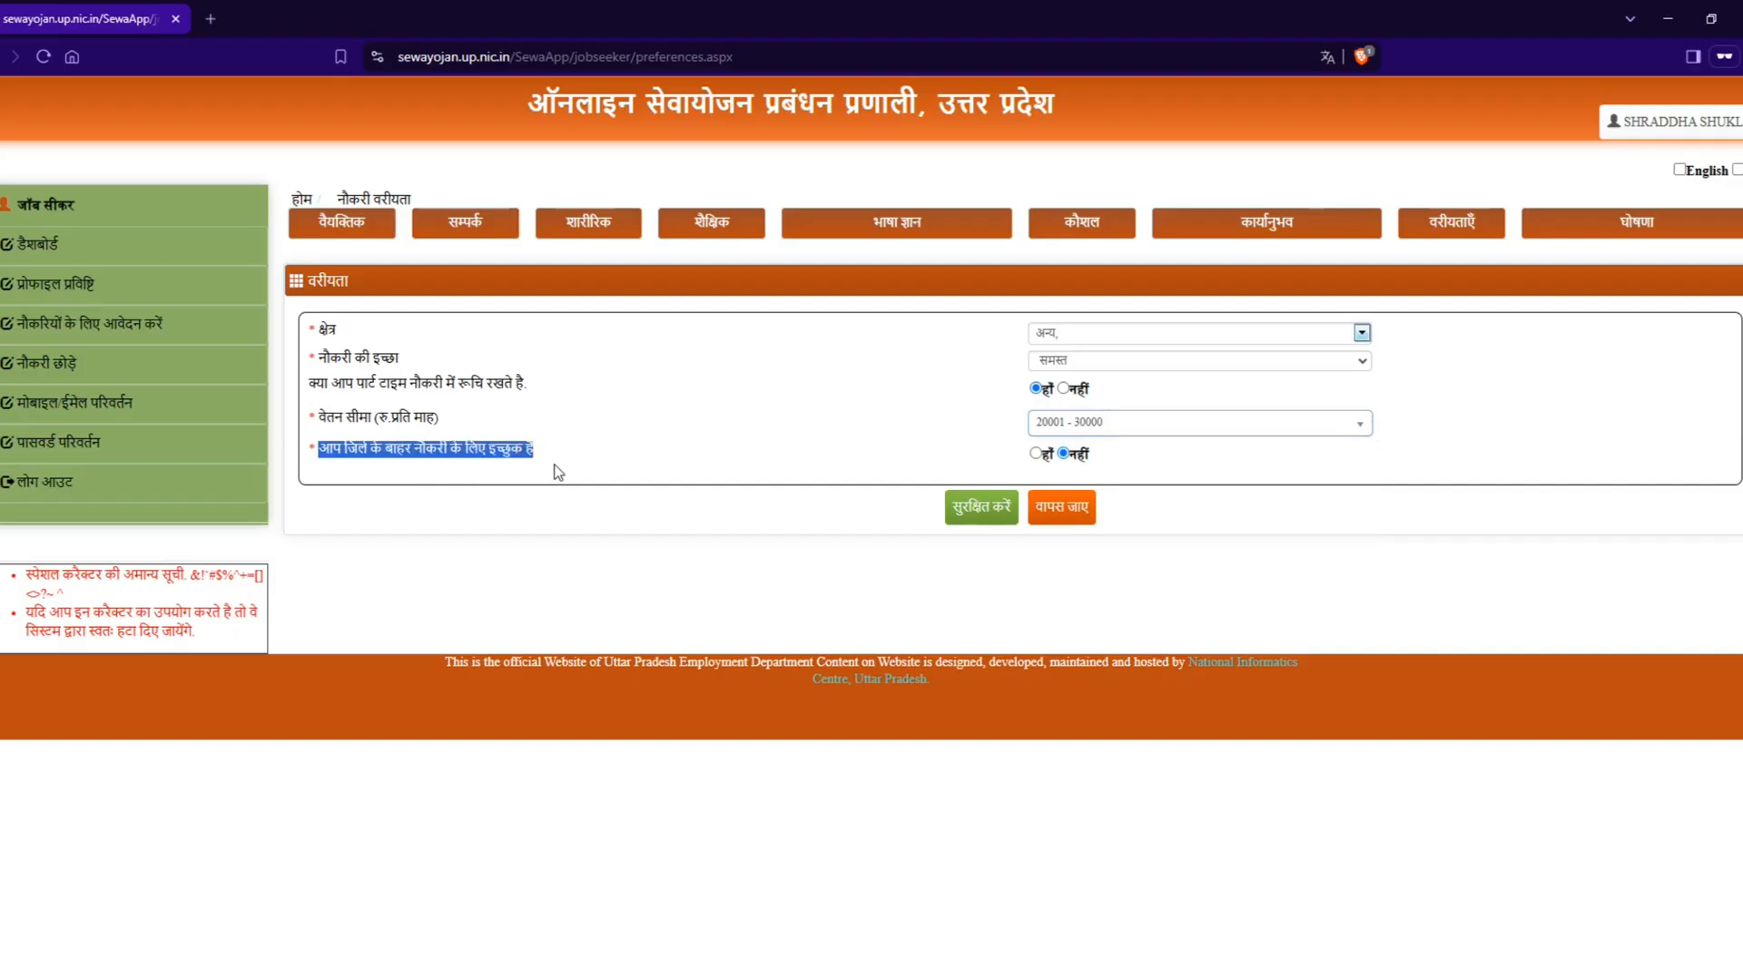
{"action": "left_click", "coordinate": [1036, 454]}
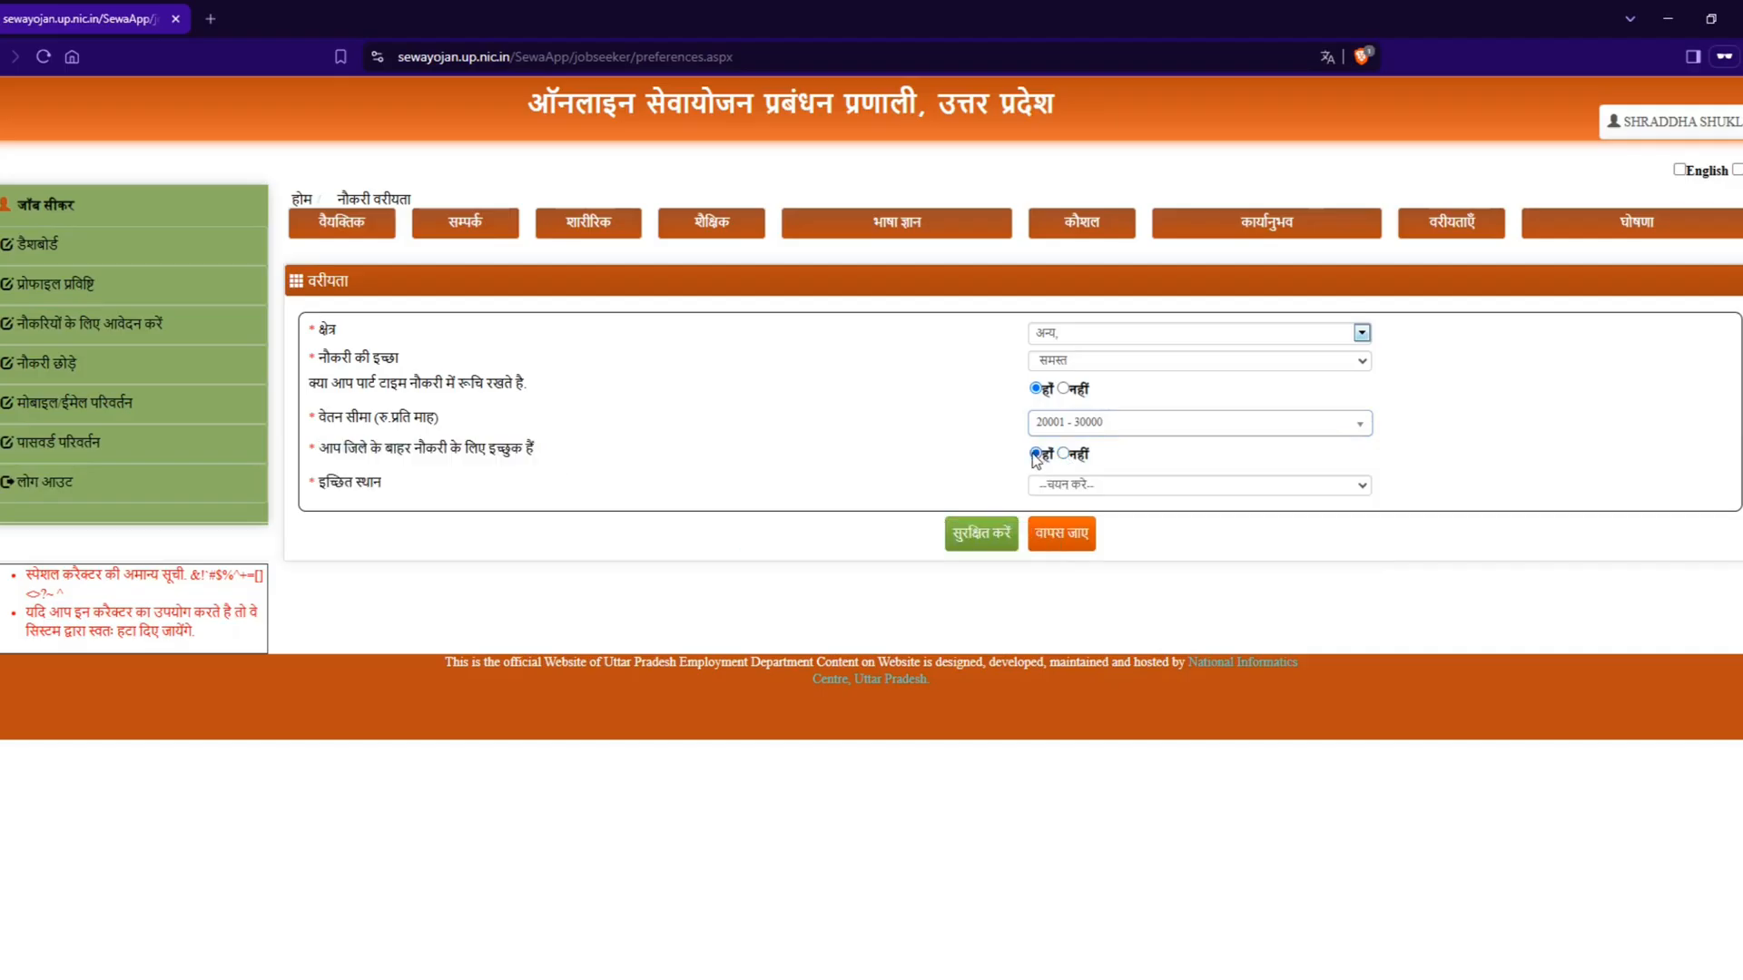
Step: Set the desired location (इच्छित स्थान) to अपने प्रदेश में and save the job preferences
{"action": "left_click", "coordinate": [1086, 492]}
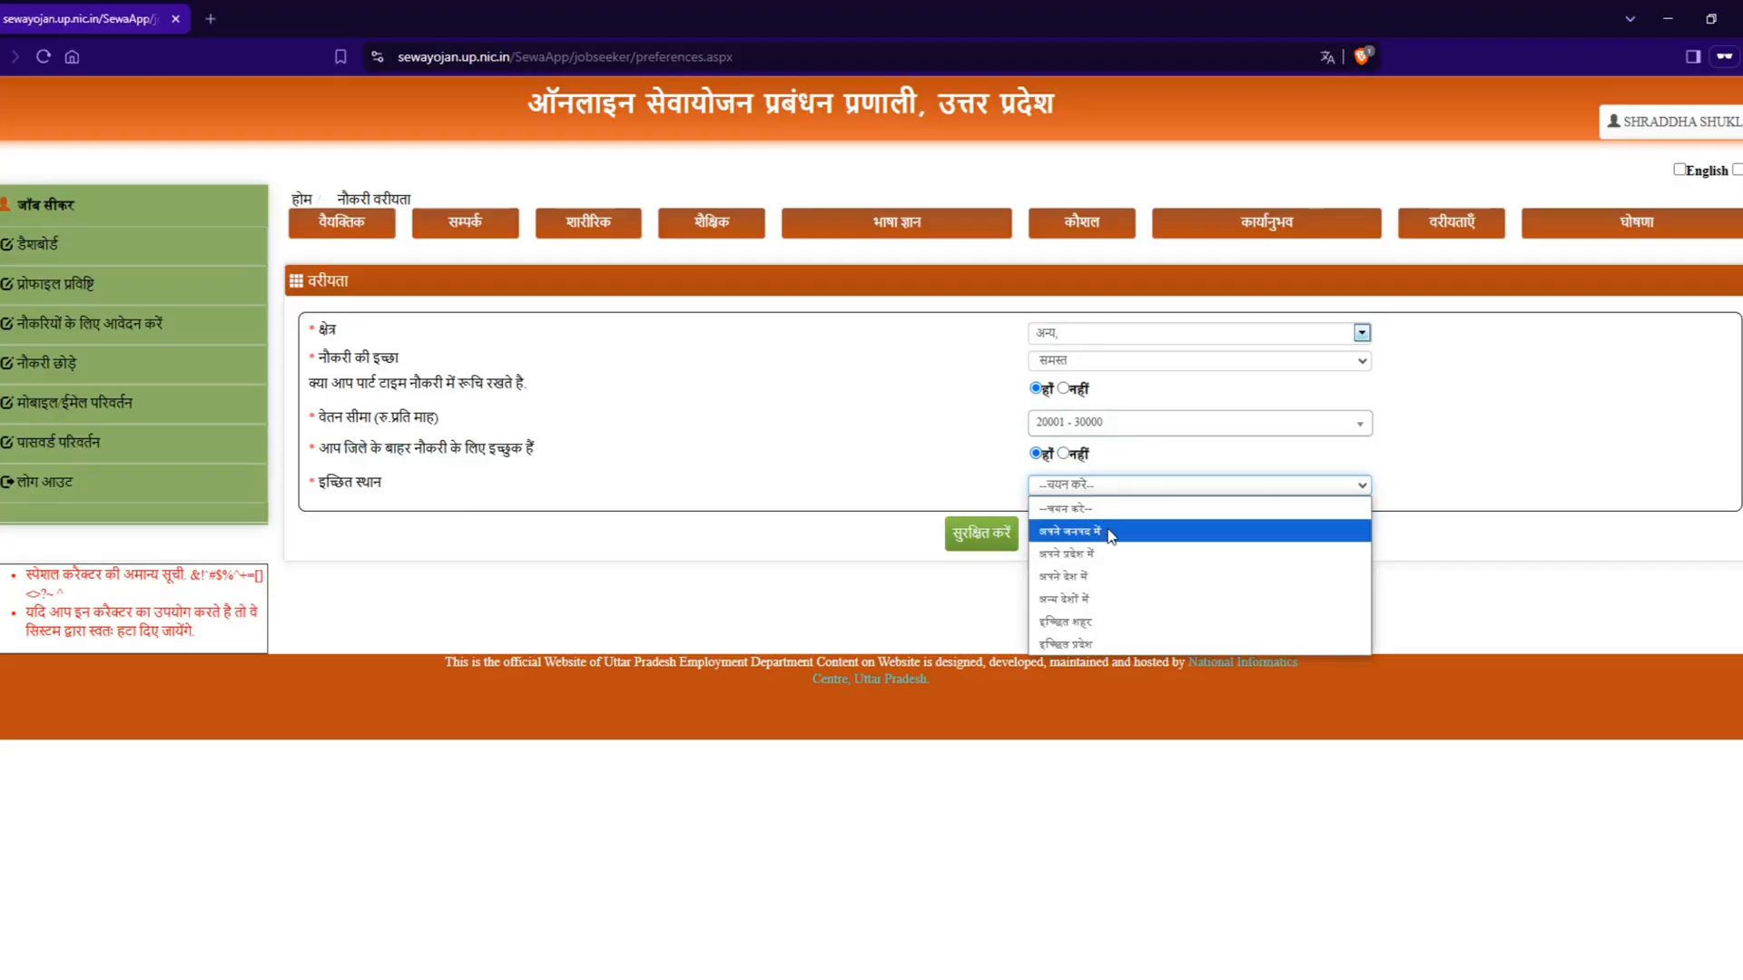
{"action": "left_click", "coordinate": [1123, 622]}
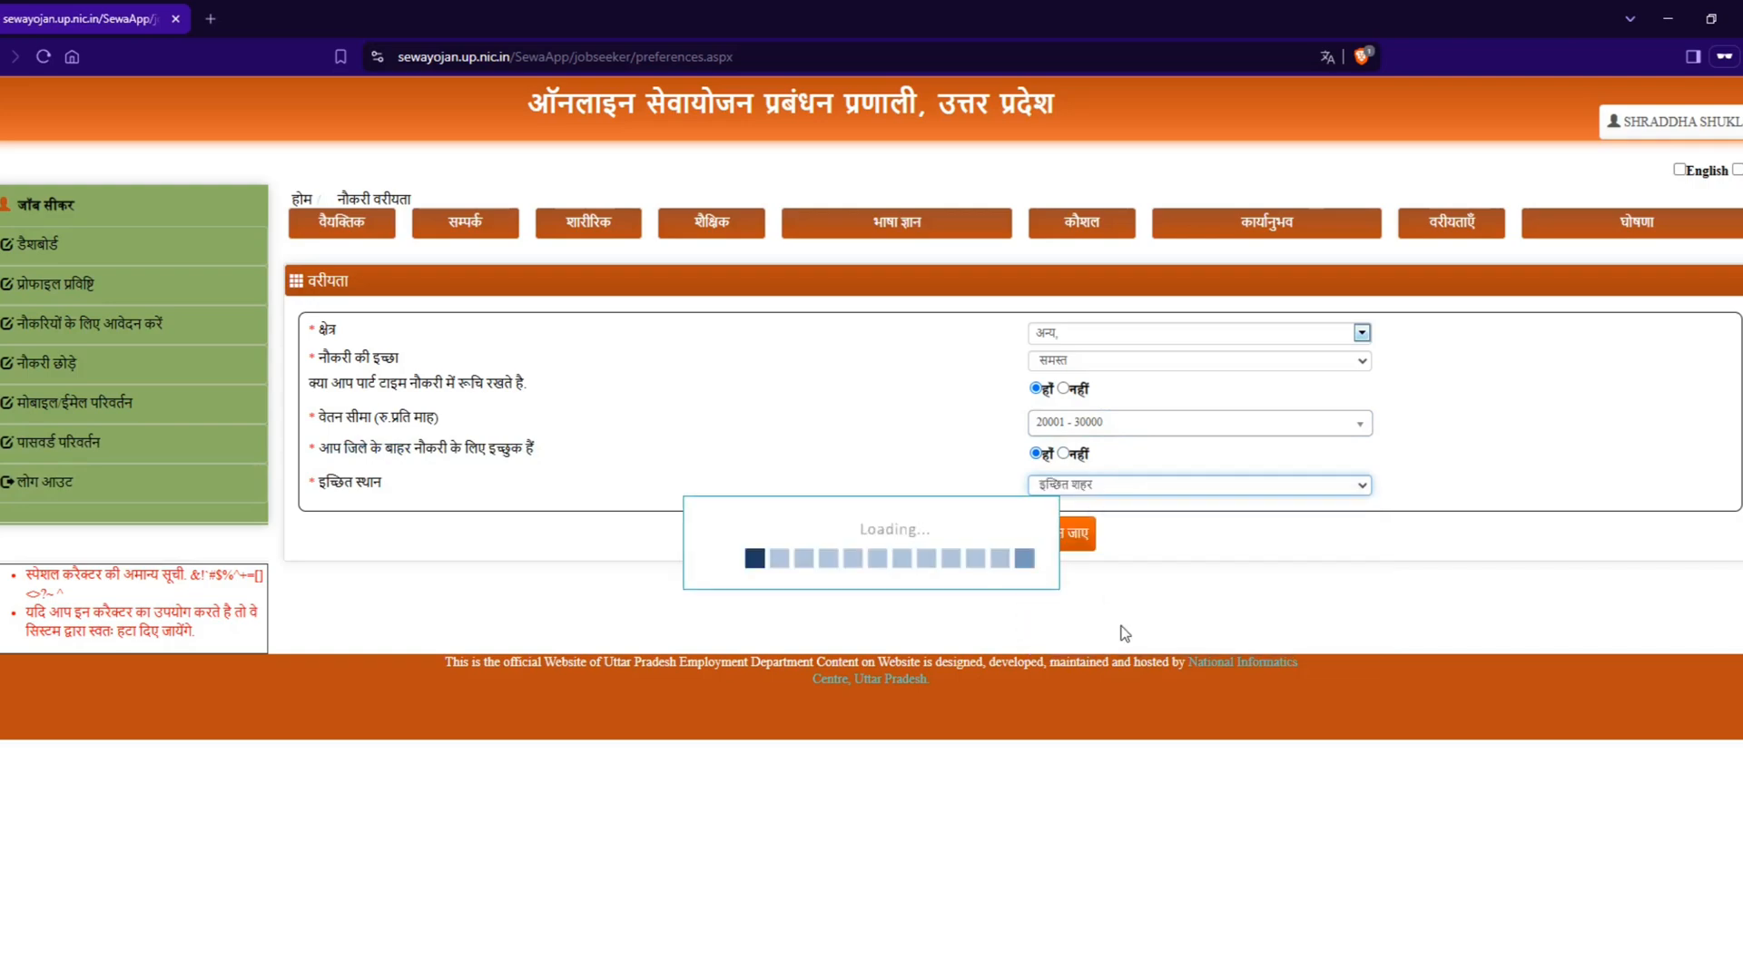
{"action": "left_click", "coordinate": [1095, 511]}
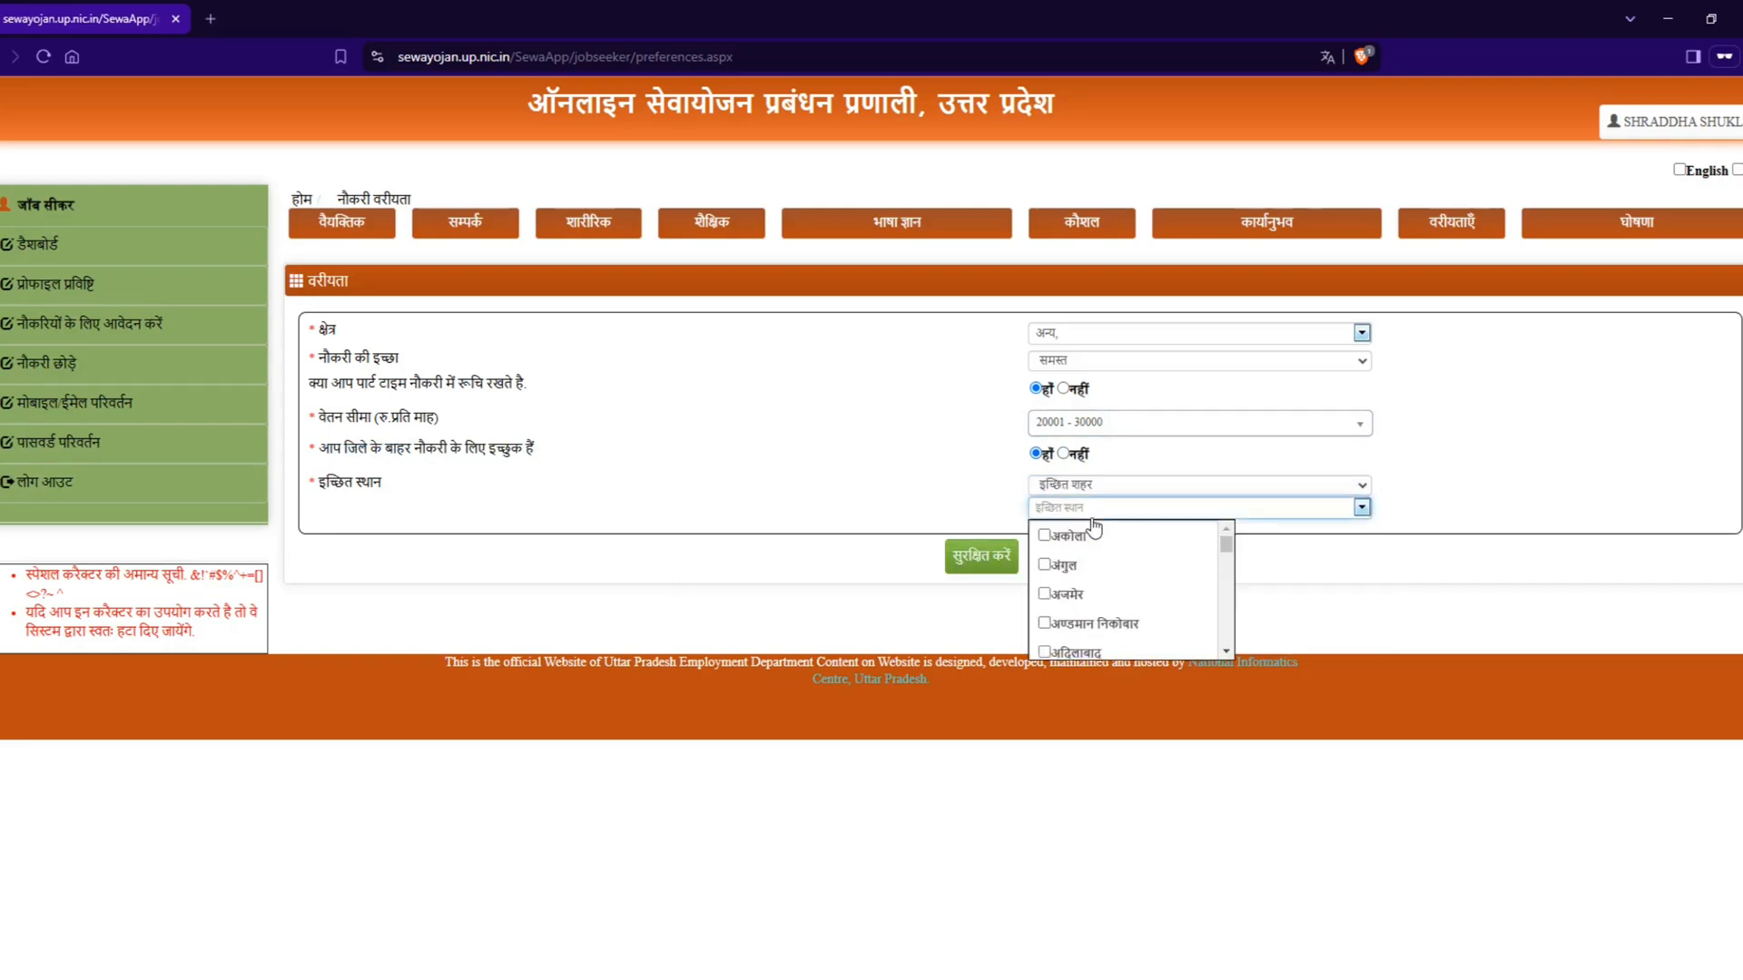
{"action": "left_click", "coordinate": [1100, 487]}
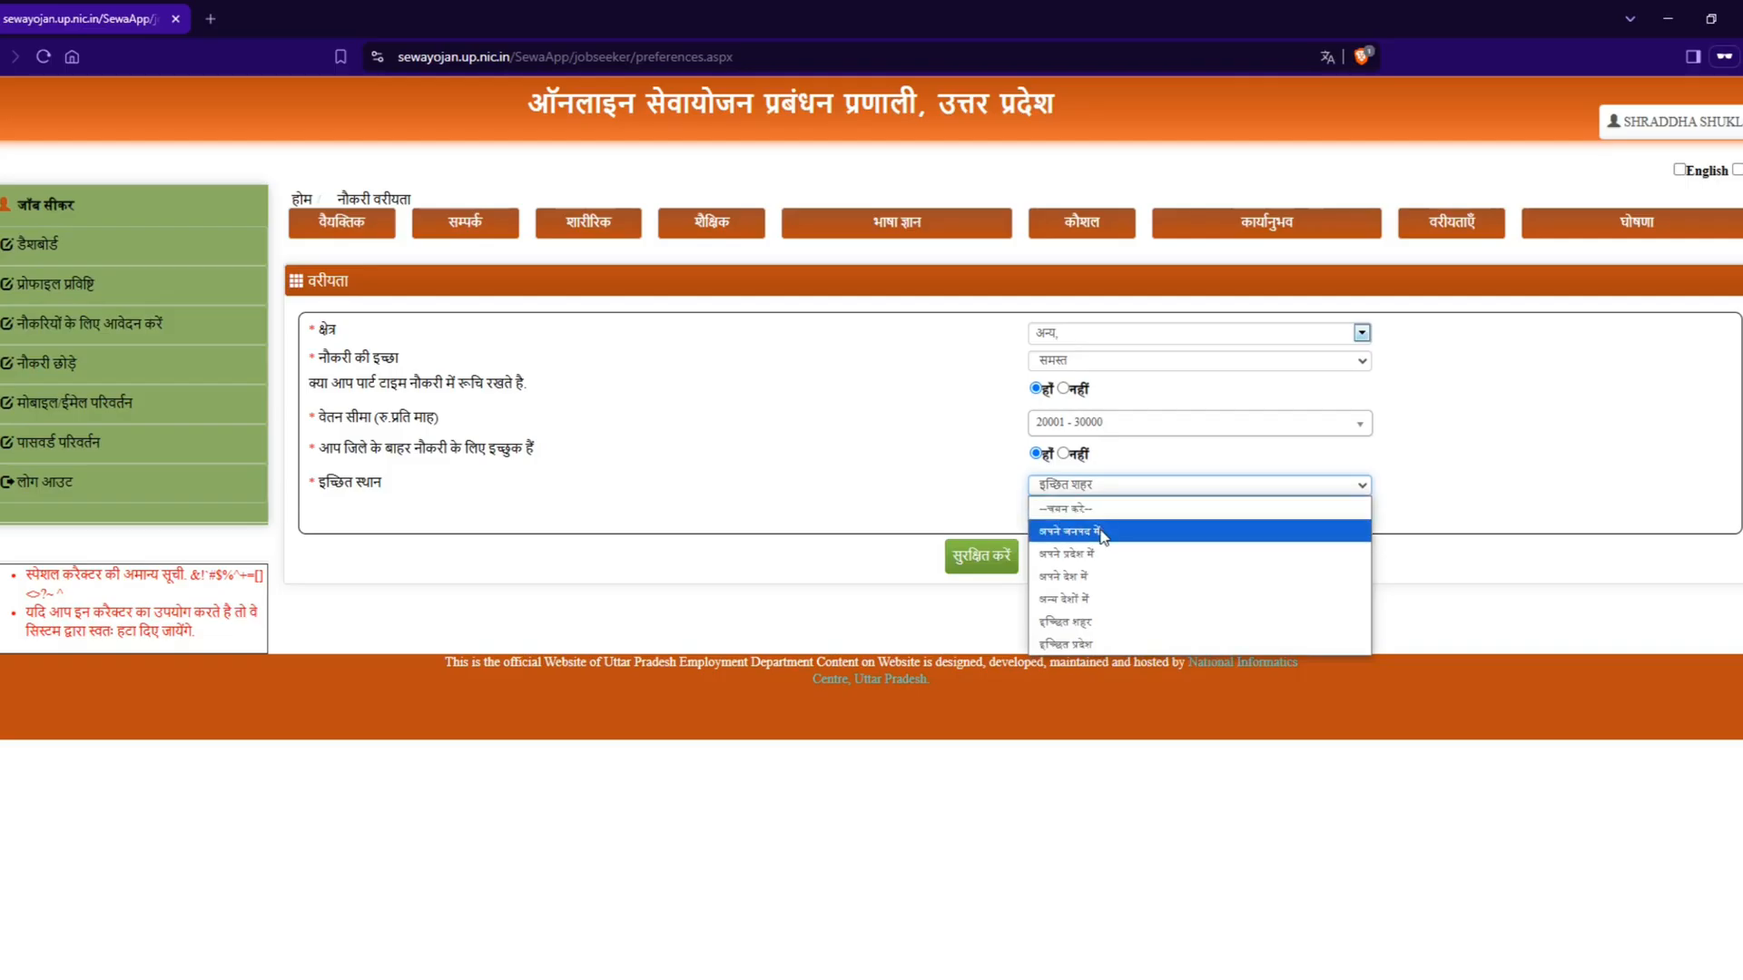
{"action": "left_click", "coordinate": [1105, 554]}
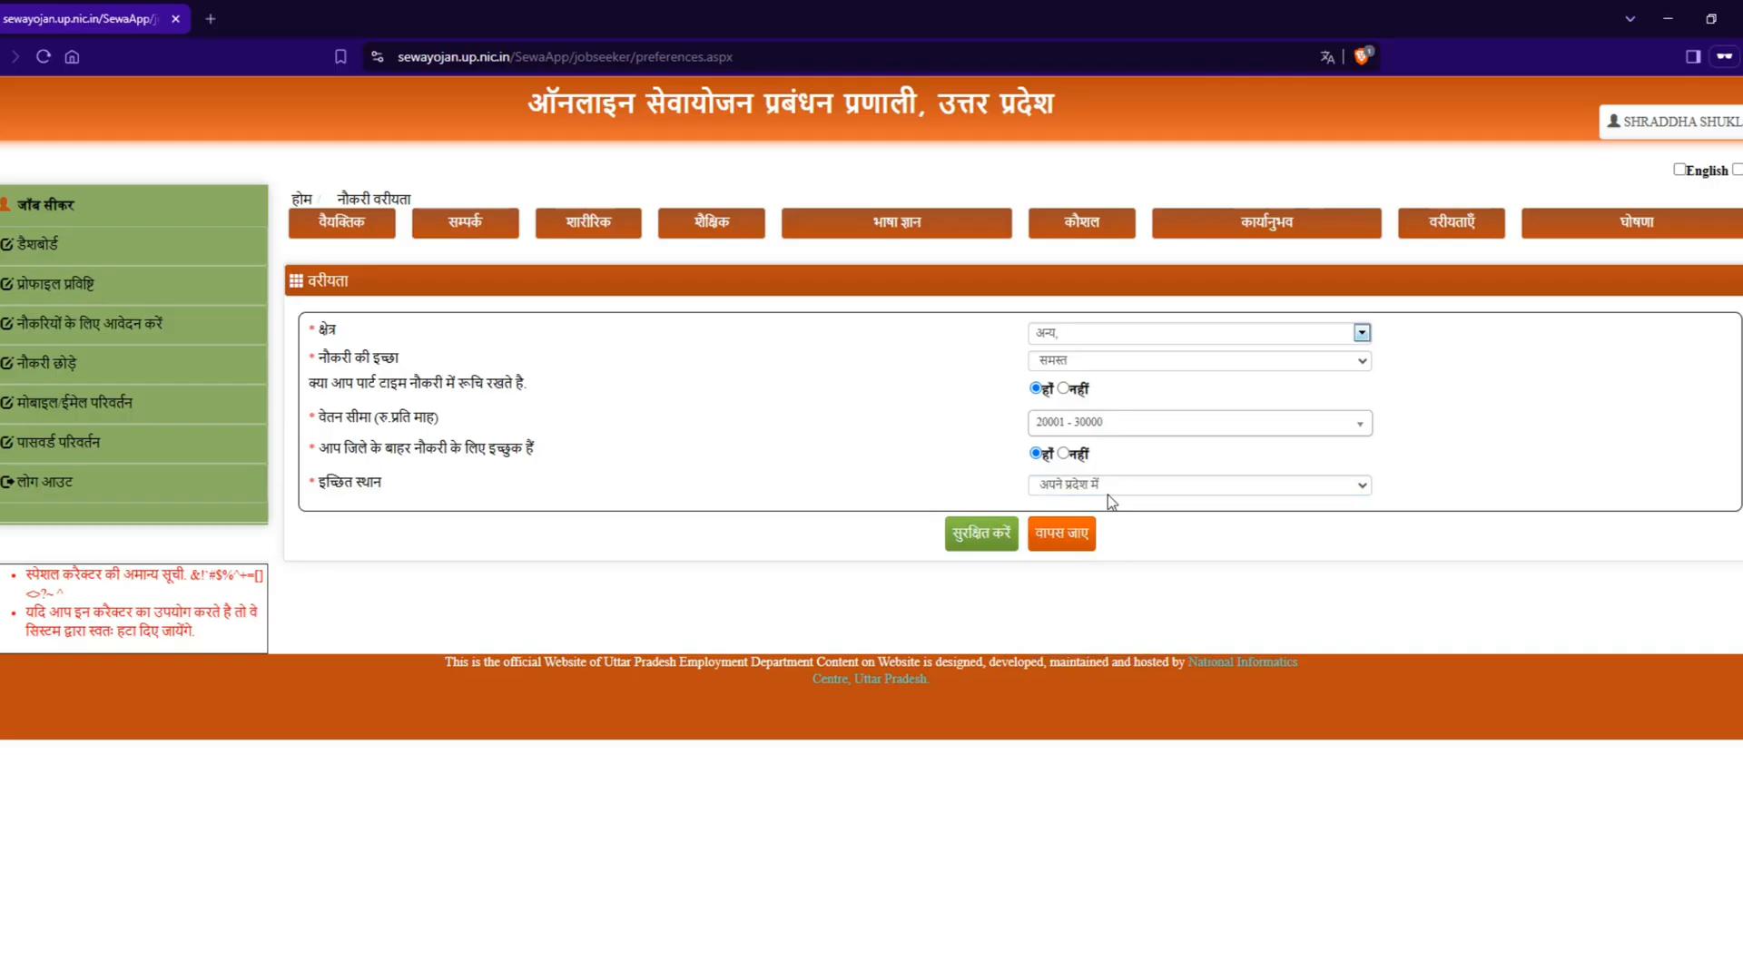
{"action": "left_click", "coordinate": [970, 537]}
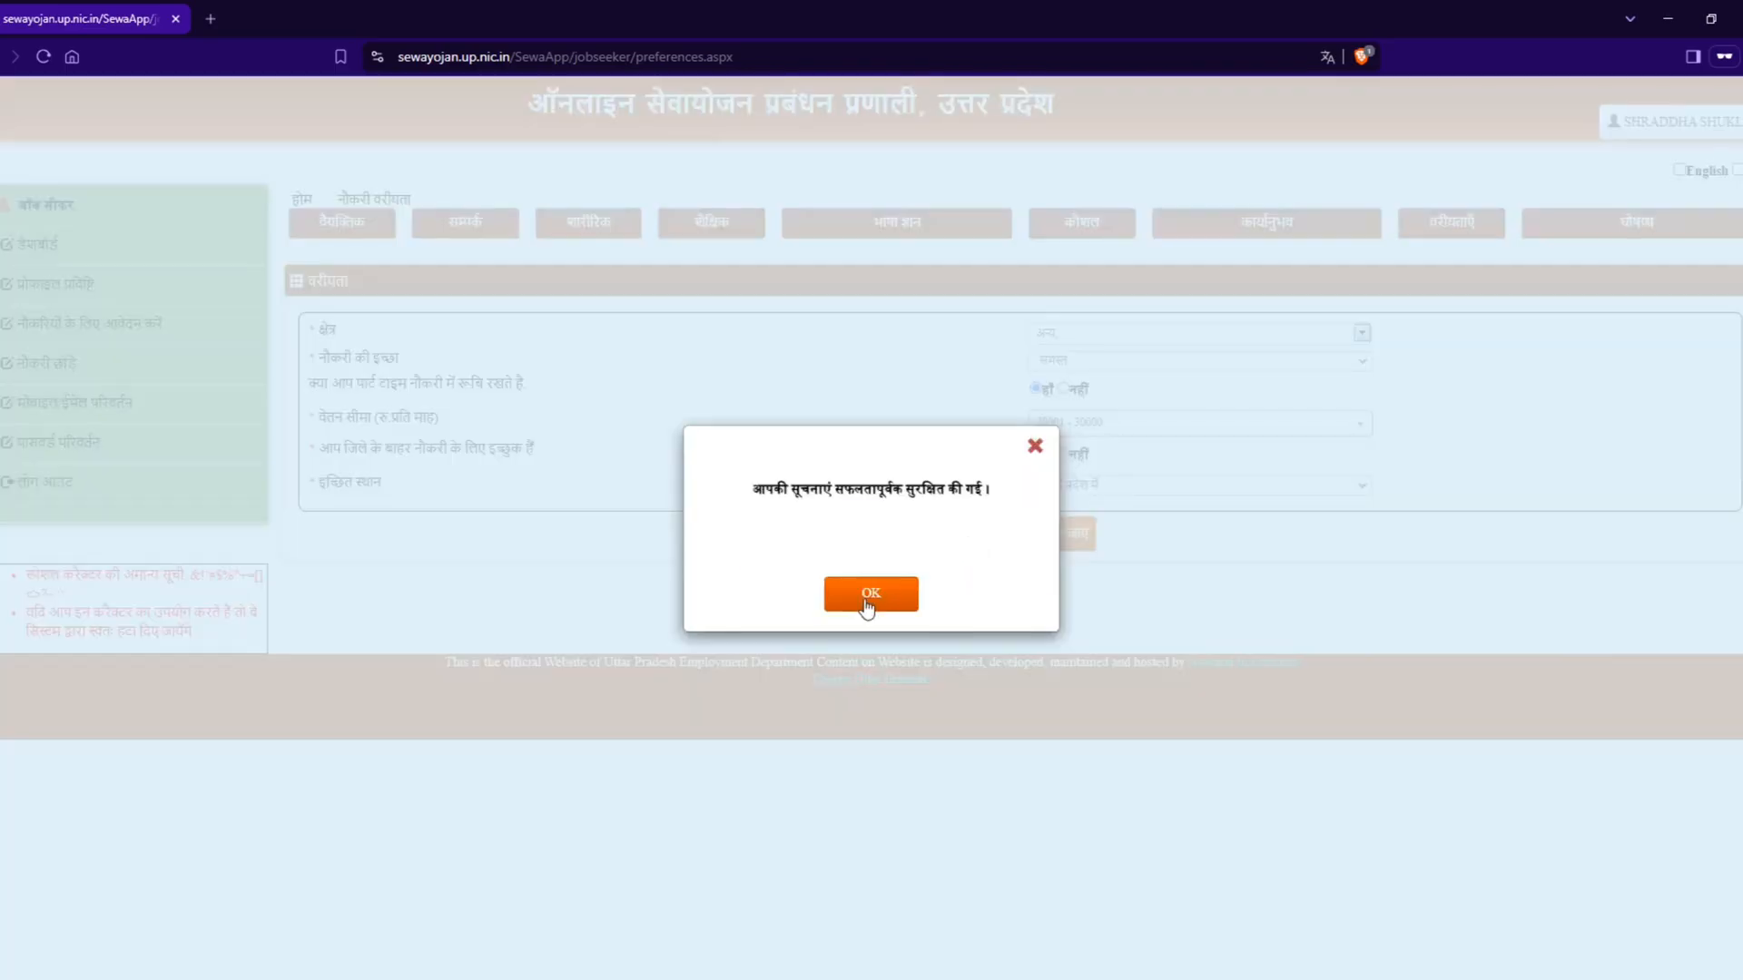
{"action": "left_click", "coordinate": [865, 602]}
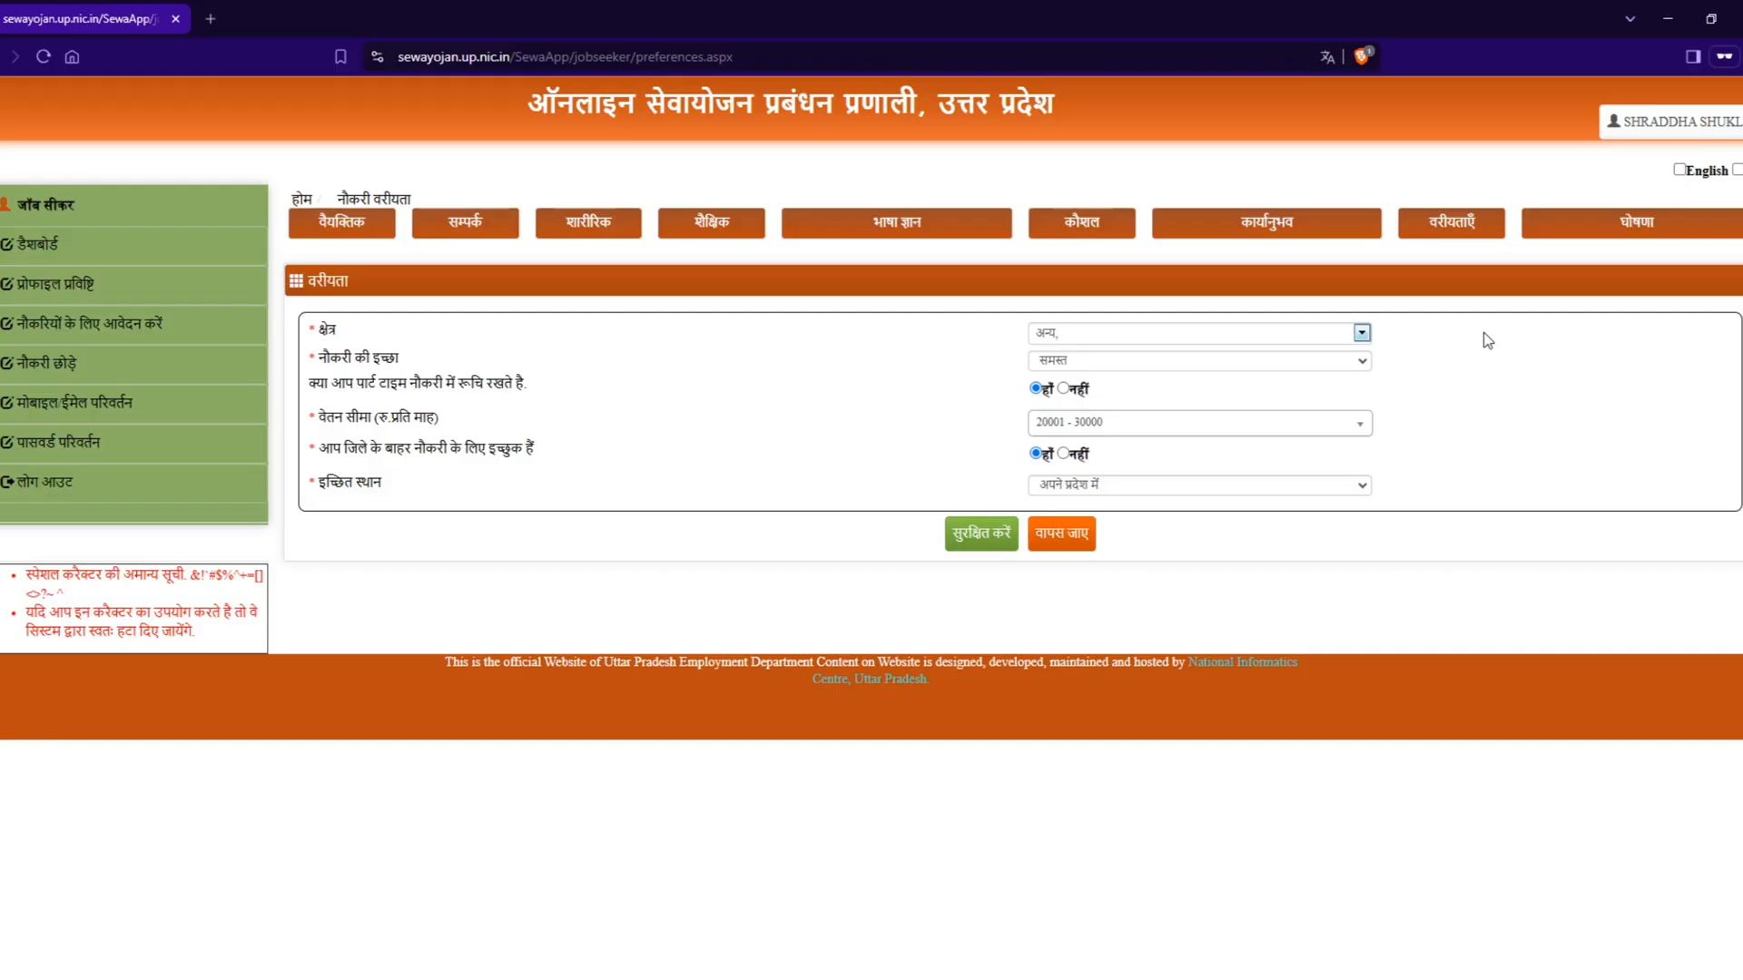
Step: Open the declaration section (घोषणा) and agree to the declaration statement
{"action": "left_click", "coordinate": [1593, 229]}
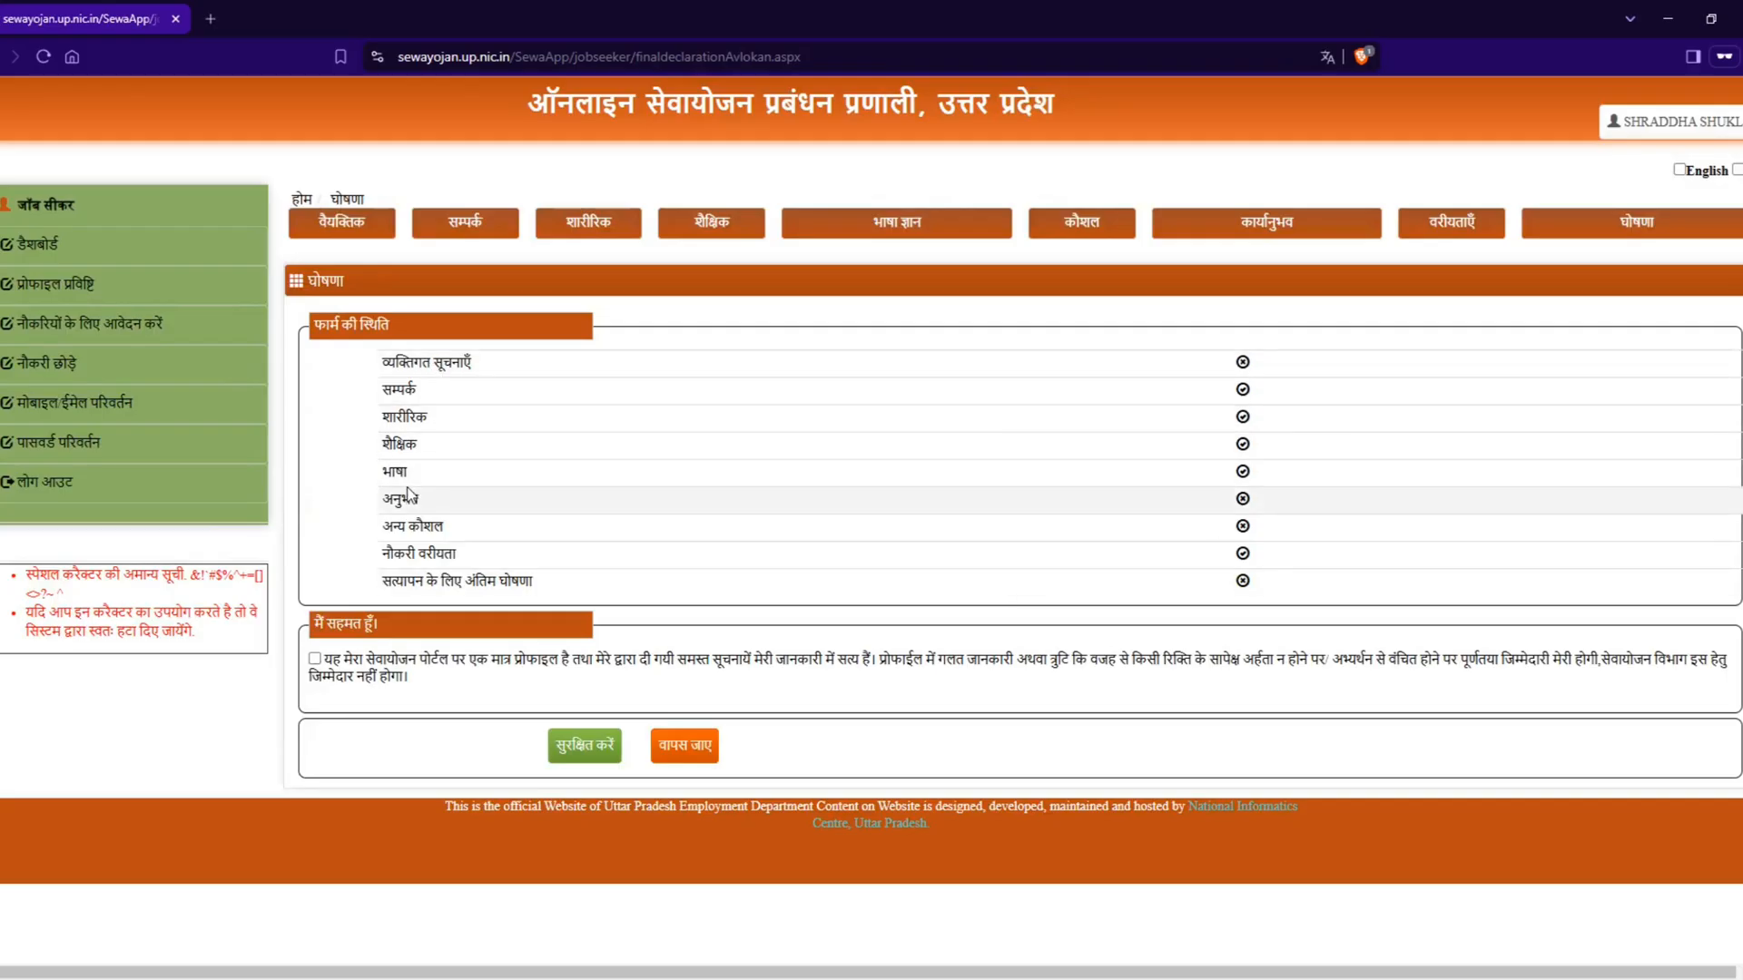
{"action": "left_click", "coordinate": [315, 658]}
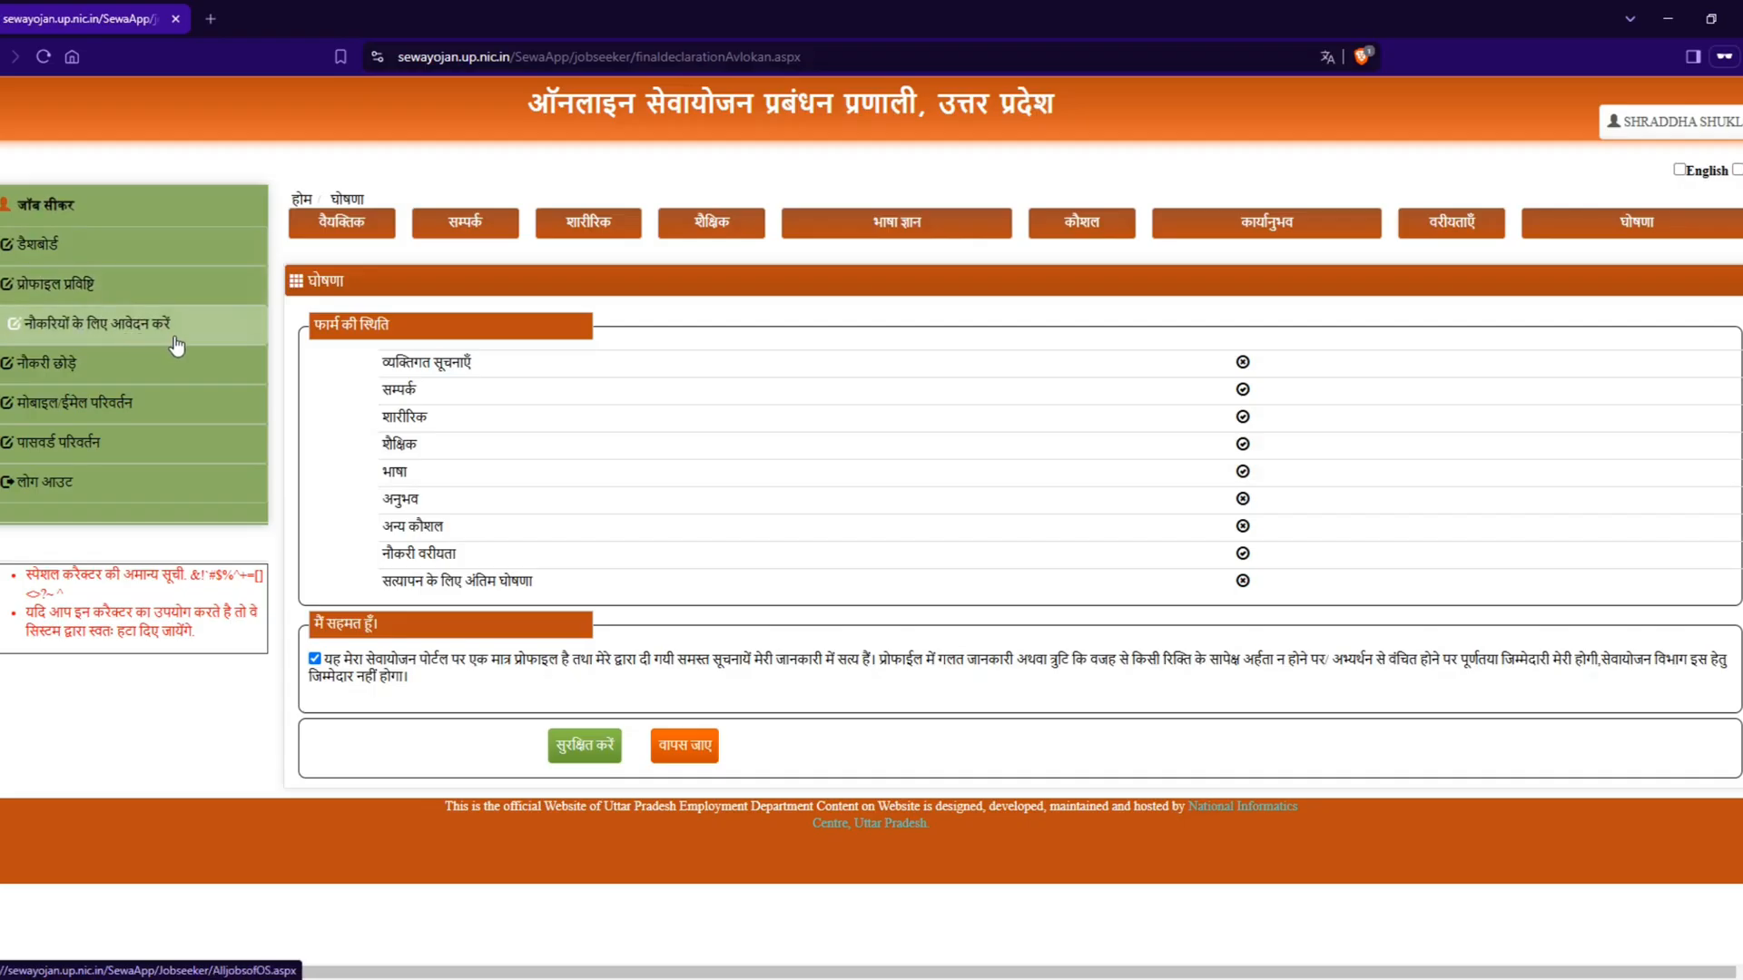
Step: Go to the job application page and search the outsourced jobs with the educational qualification (शैक्षिक योग्यता) filter set to स्नातक
{"action": "left_click", "coordinate": [128, 336]}
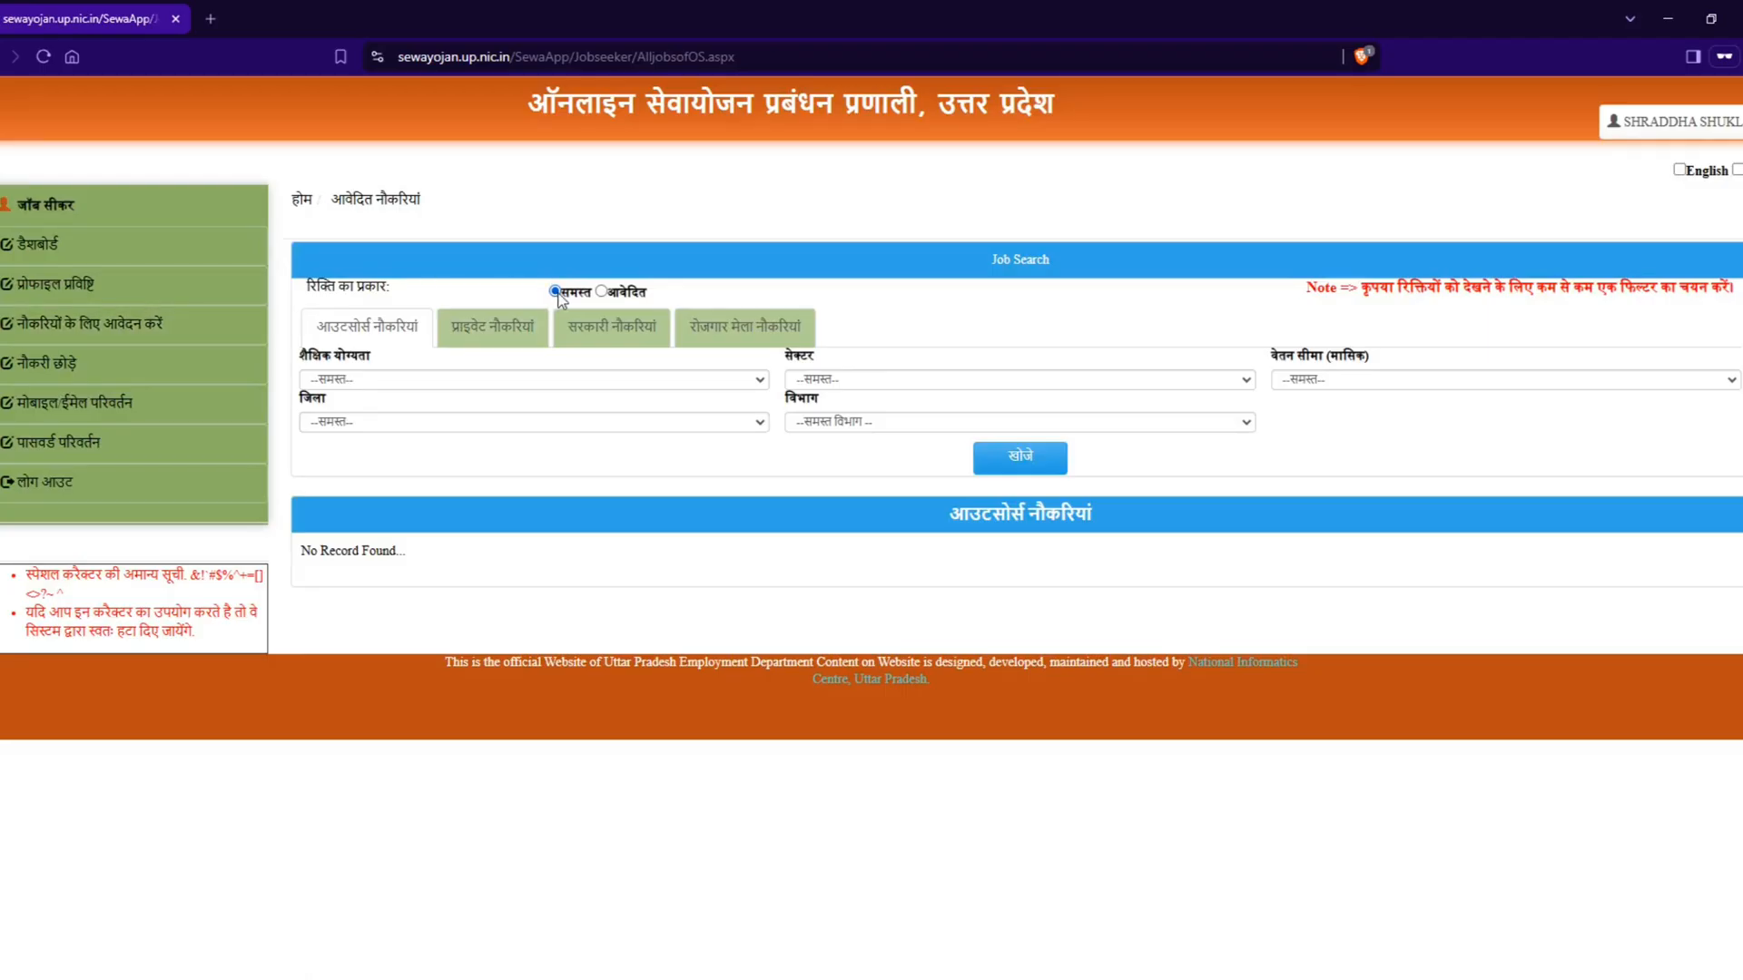
{"action": "left_click", "coordinate": [334, 379]}
{"action": "left_click", "coordinate": [333, 379]}
{"action": "left_click", "coordinate": [333, 379]}
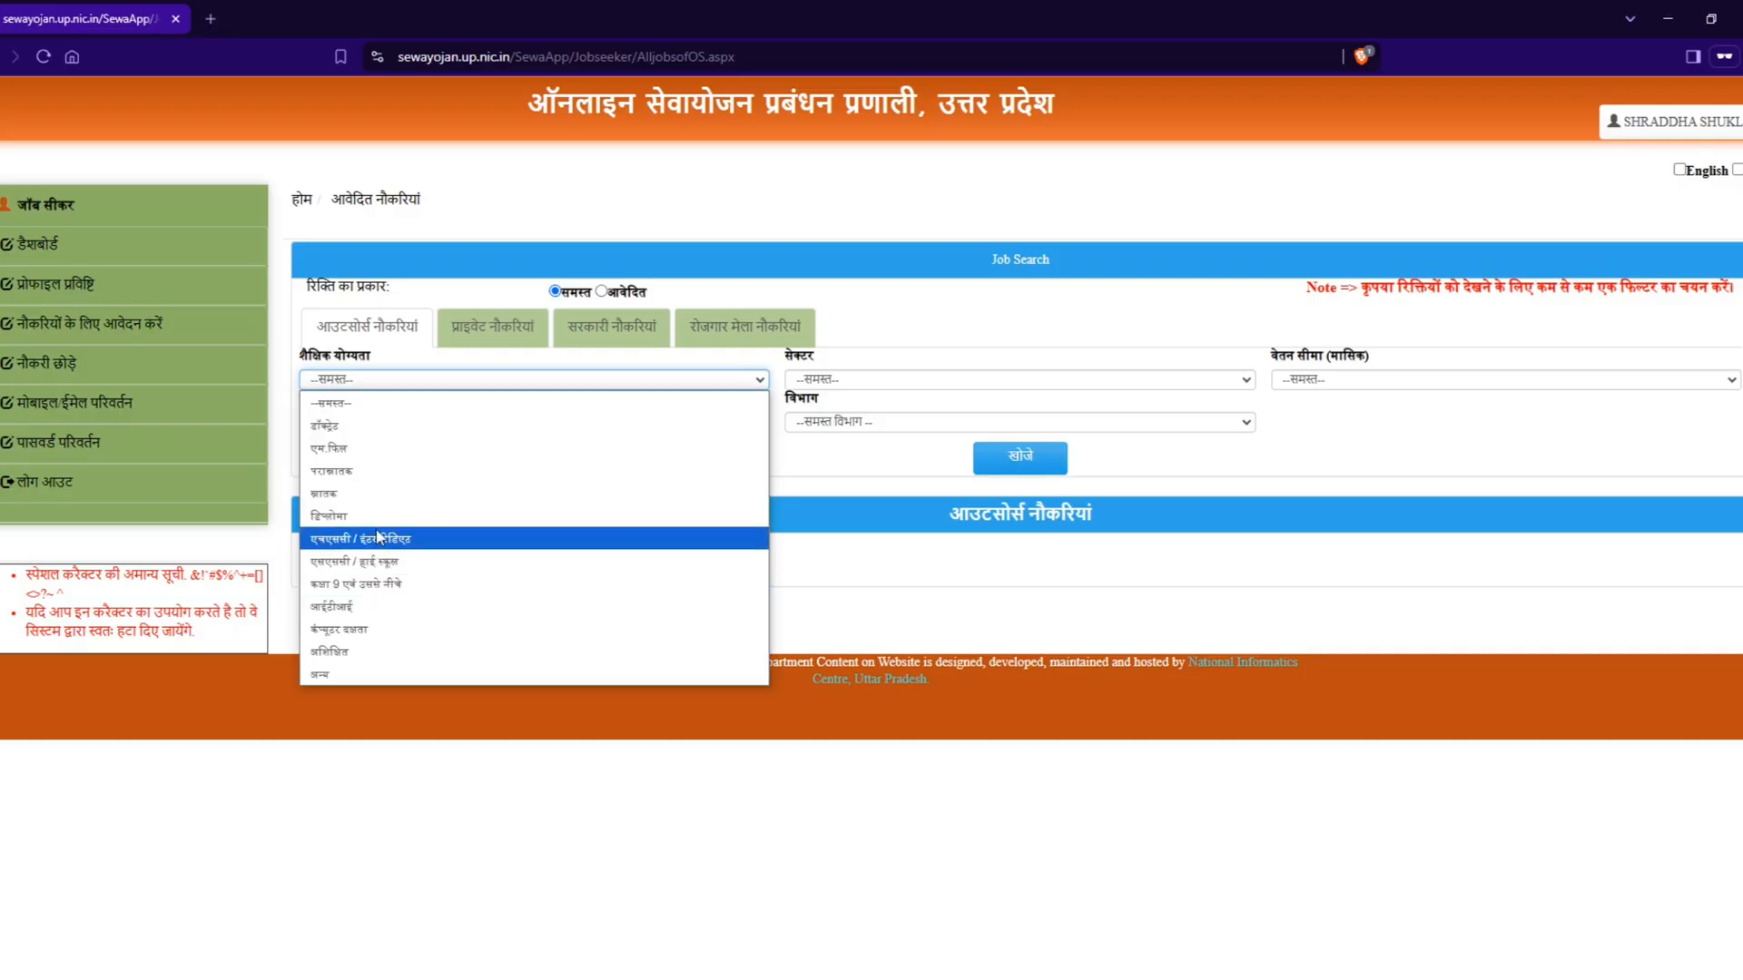
{"action": "left_click", "coordinate": [336, 494]}
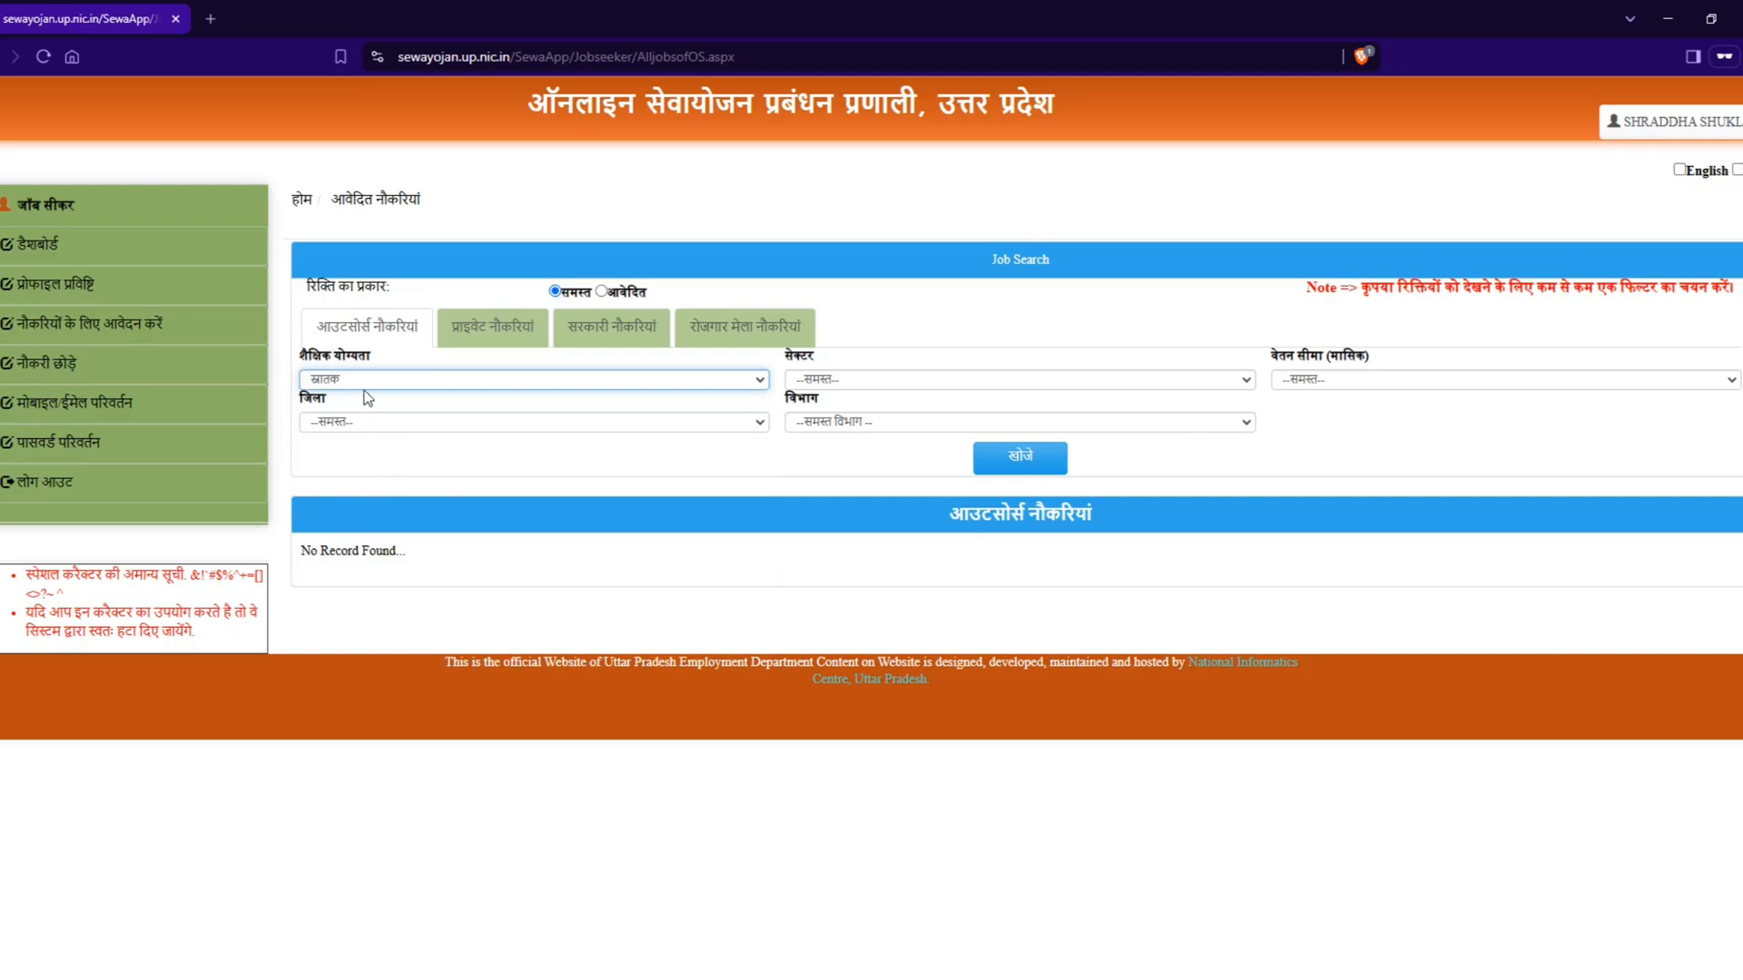
{"action": "left_click", "coordinate": [1024, 463]}
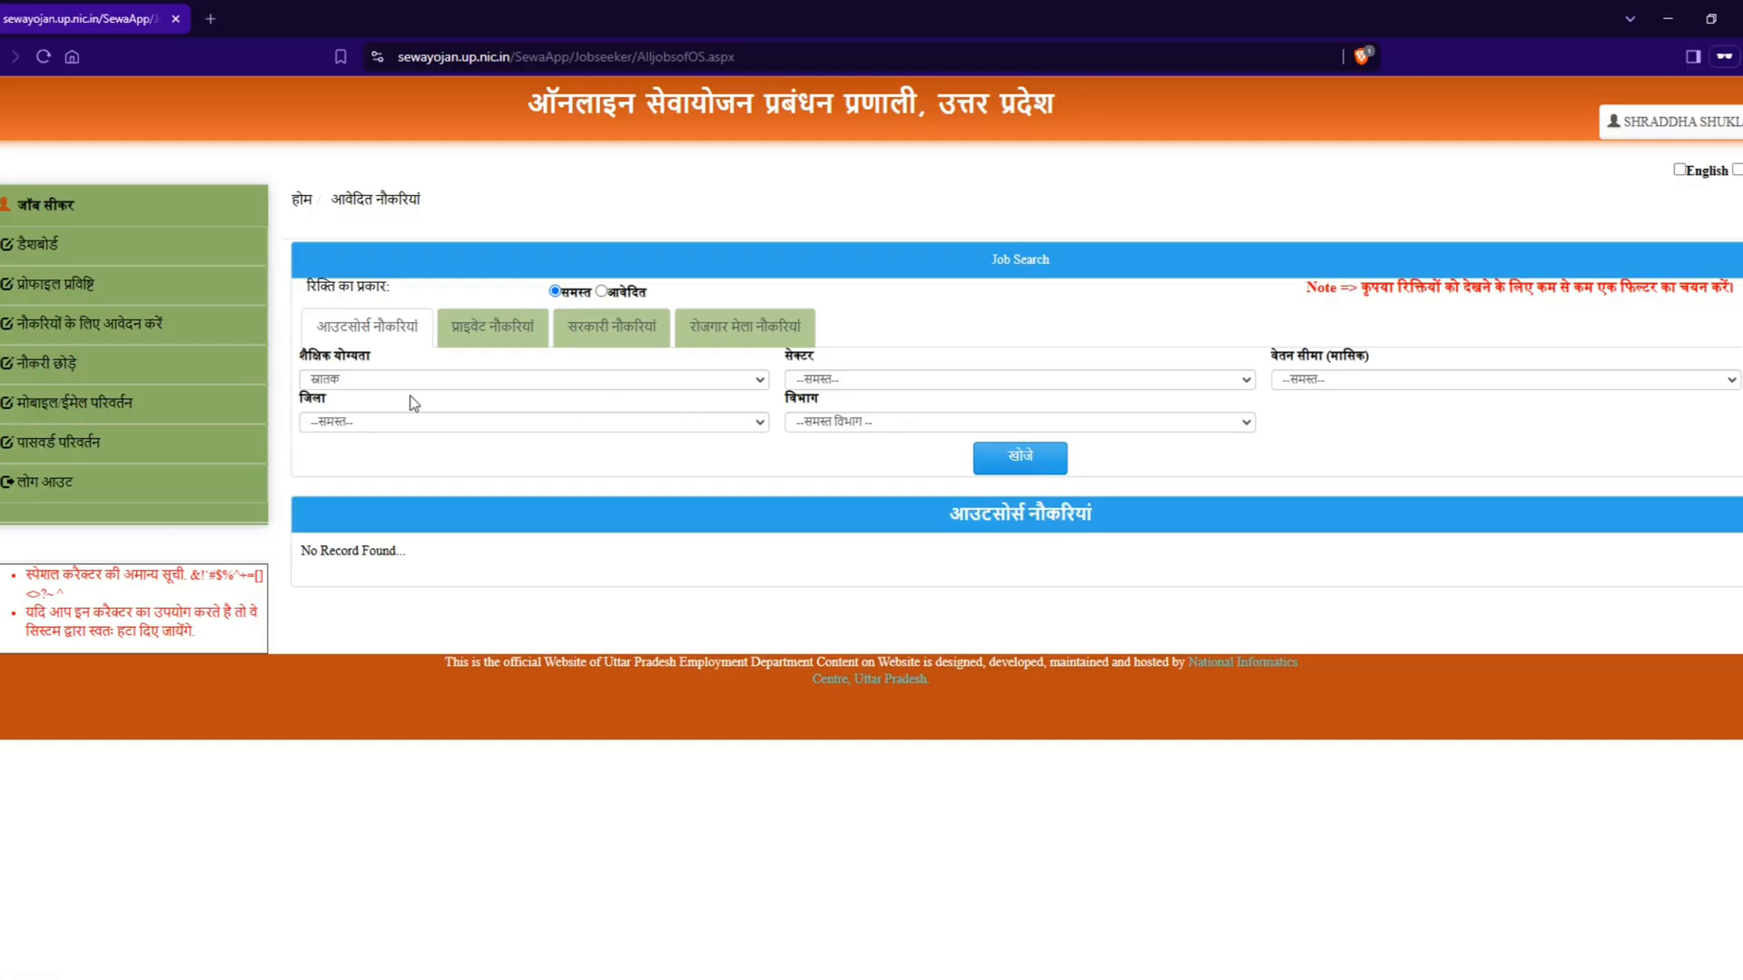
Step: Reset the educational qualification (शैक्षिक योग्यता) filter to समस्त and search the outsourced jobs with monthly salary range (वेतन सीमा) 10001 - 20000
{"action": "left_click", "coordinate": [378, 381]}
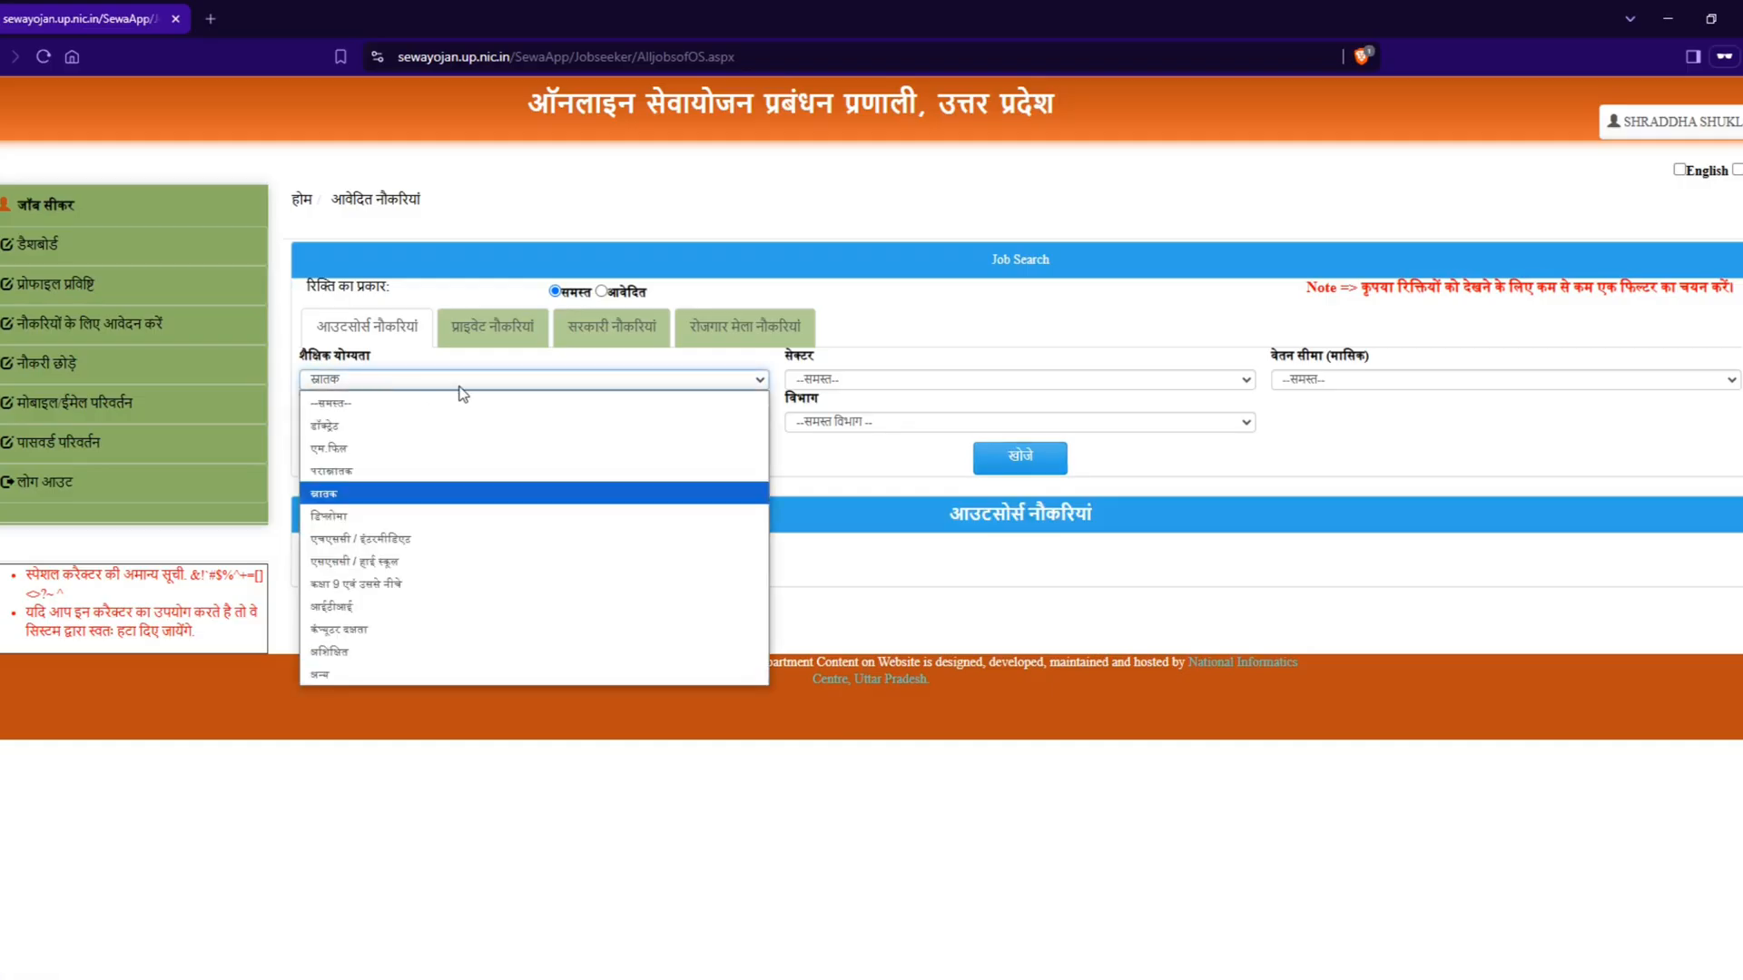
{"action": "left_click", "coordinate": [348, 411]}
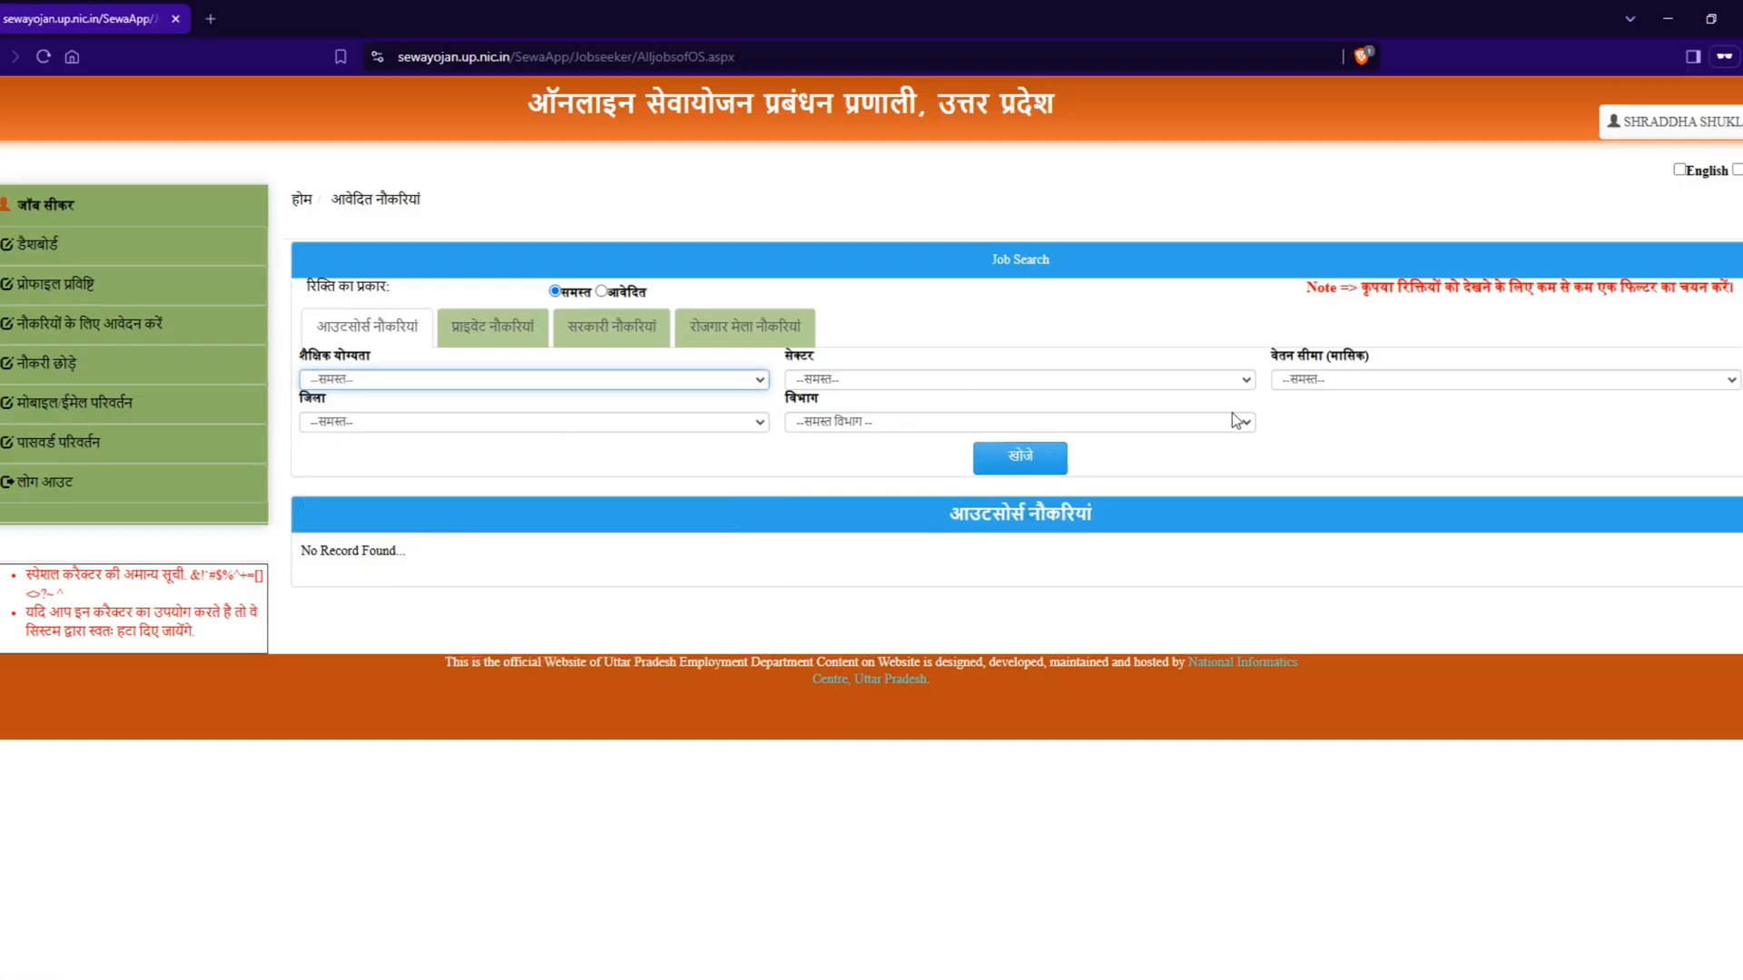
{"action": "left_click", "coordinate": [1348, 386]}
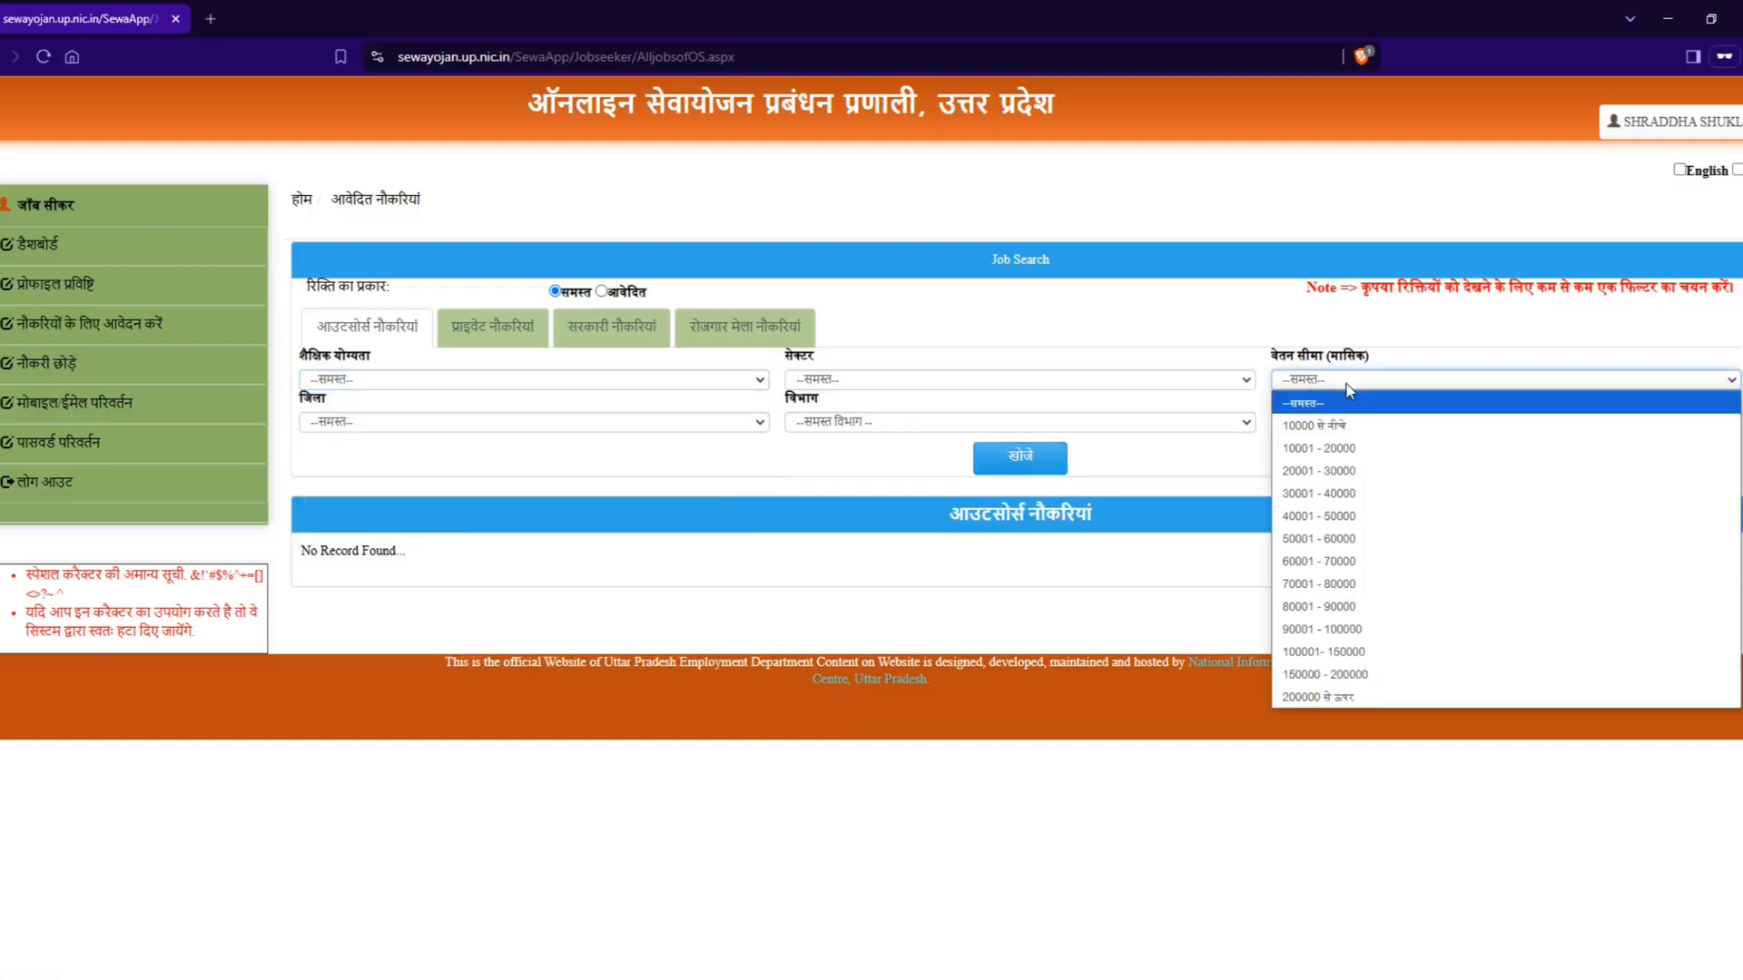
{"action": "left_click", "coordinate": [1341, 453]}
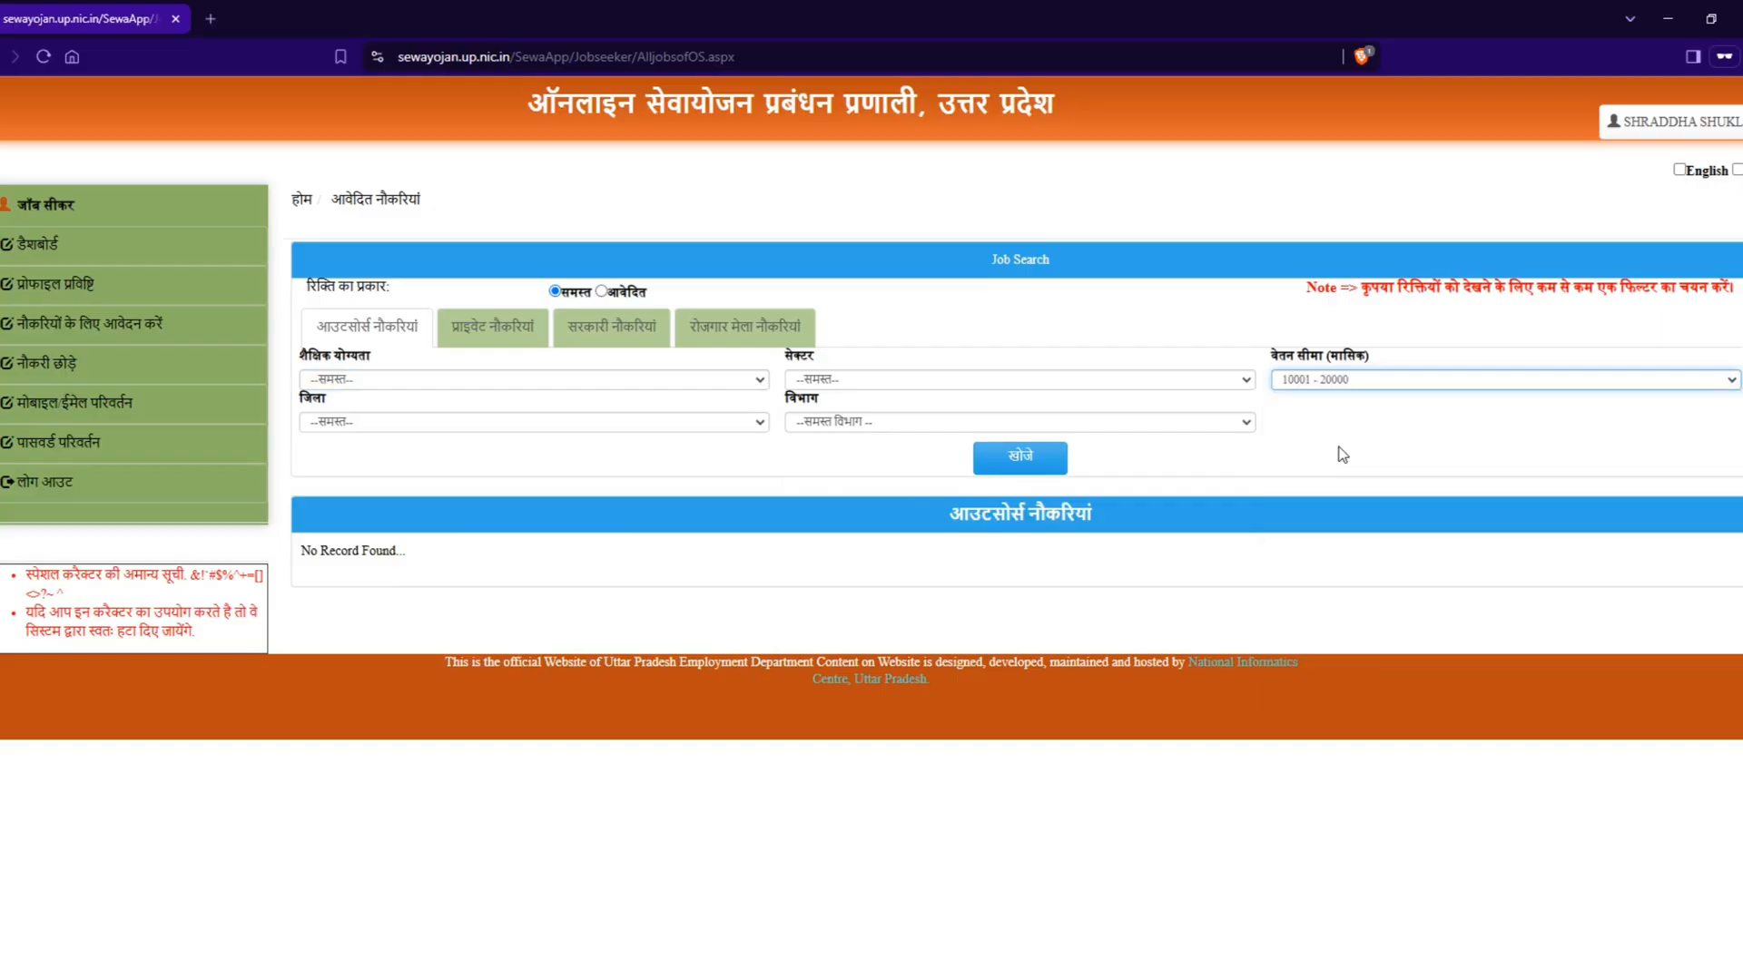
{"action": "left_click", "coordinate": [1032, 462]}
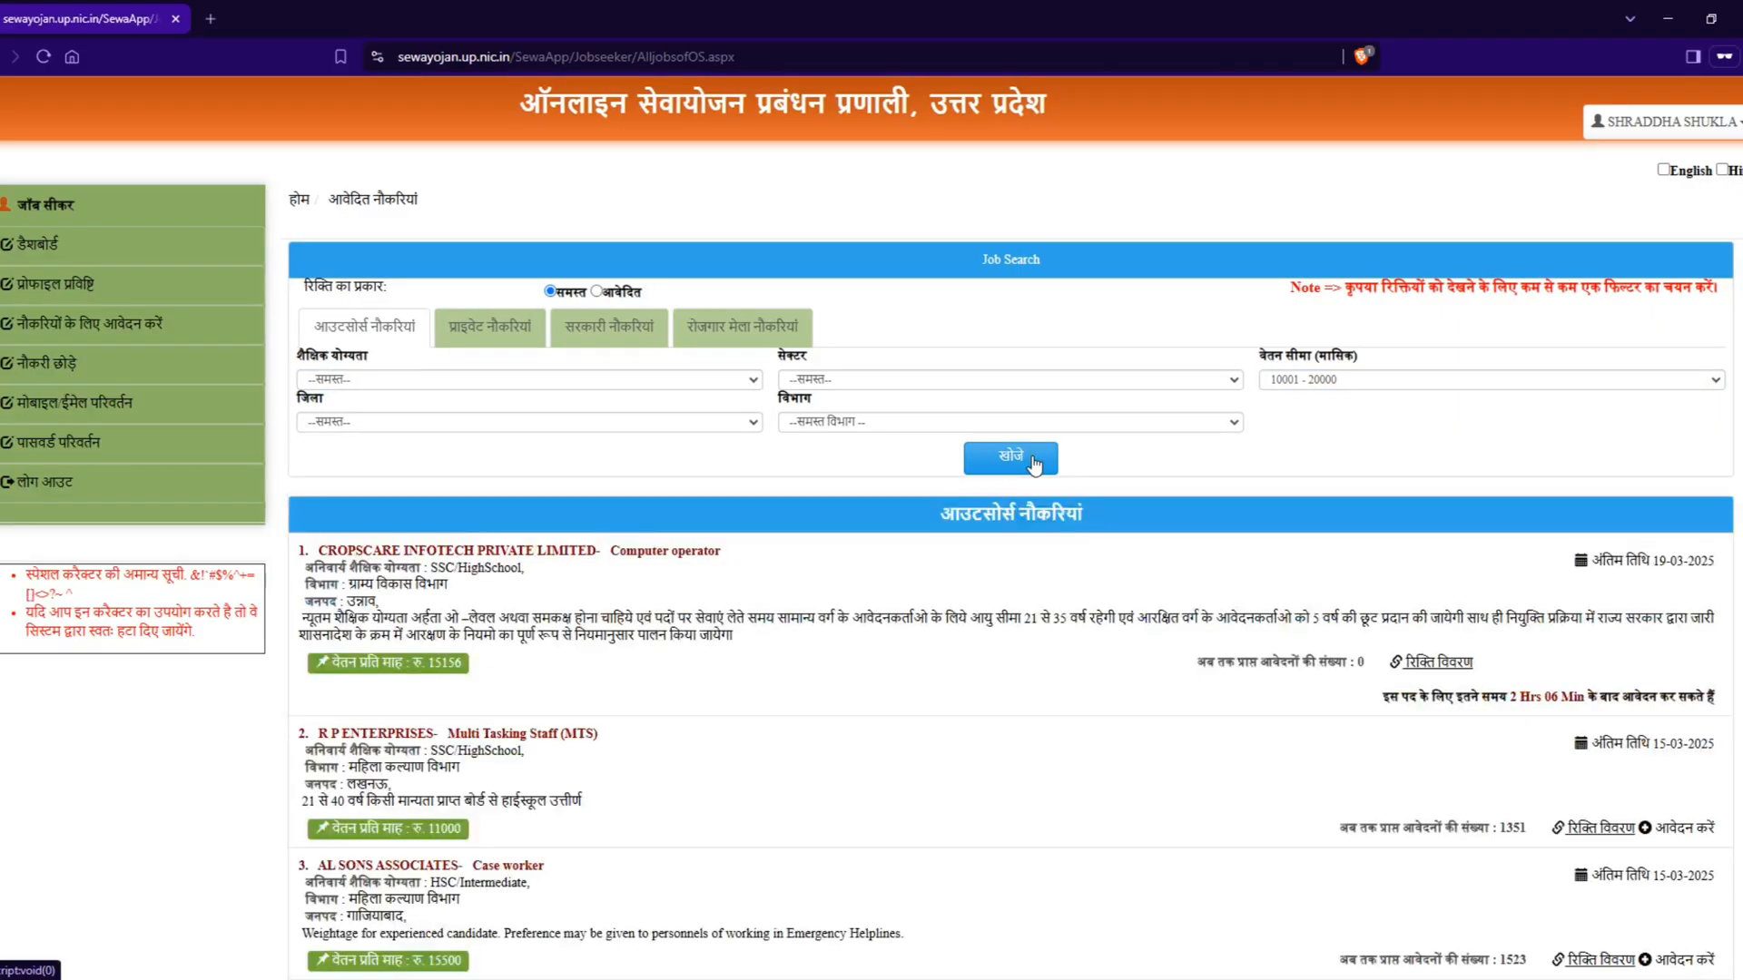
Step: Examine the monthly salaries offered in the listed outsourced jobs
{"action": "scroll", "coordinate": [1055, 514], "scroll_direction": "down", "scroll_amount": 1}
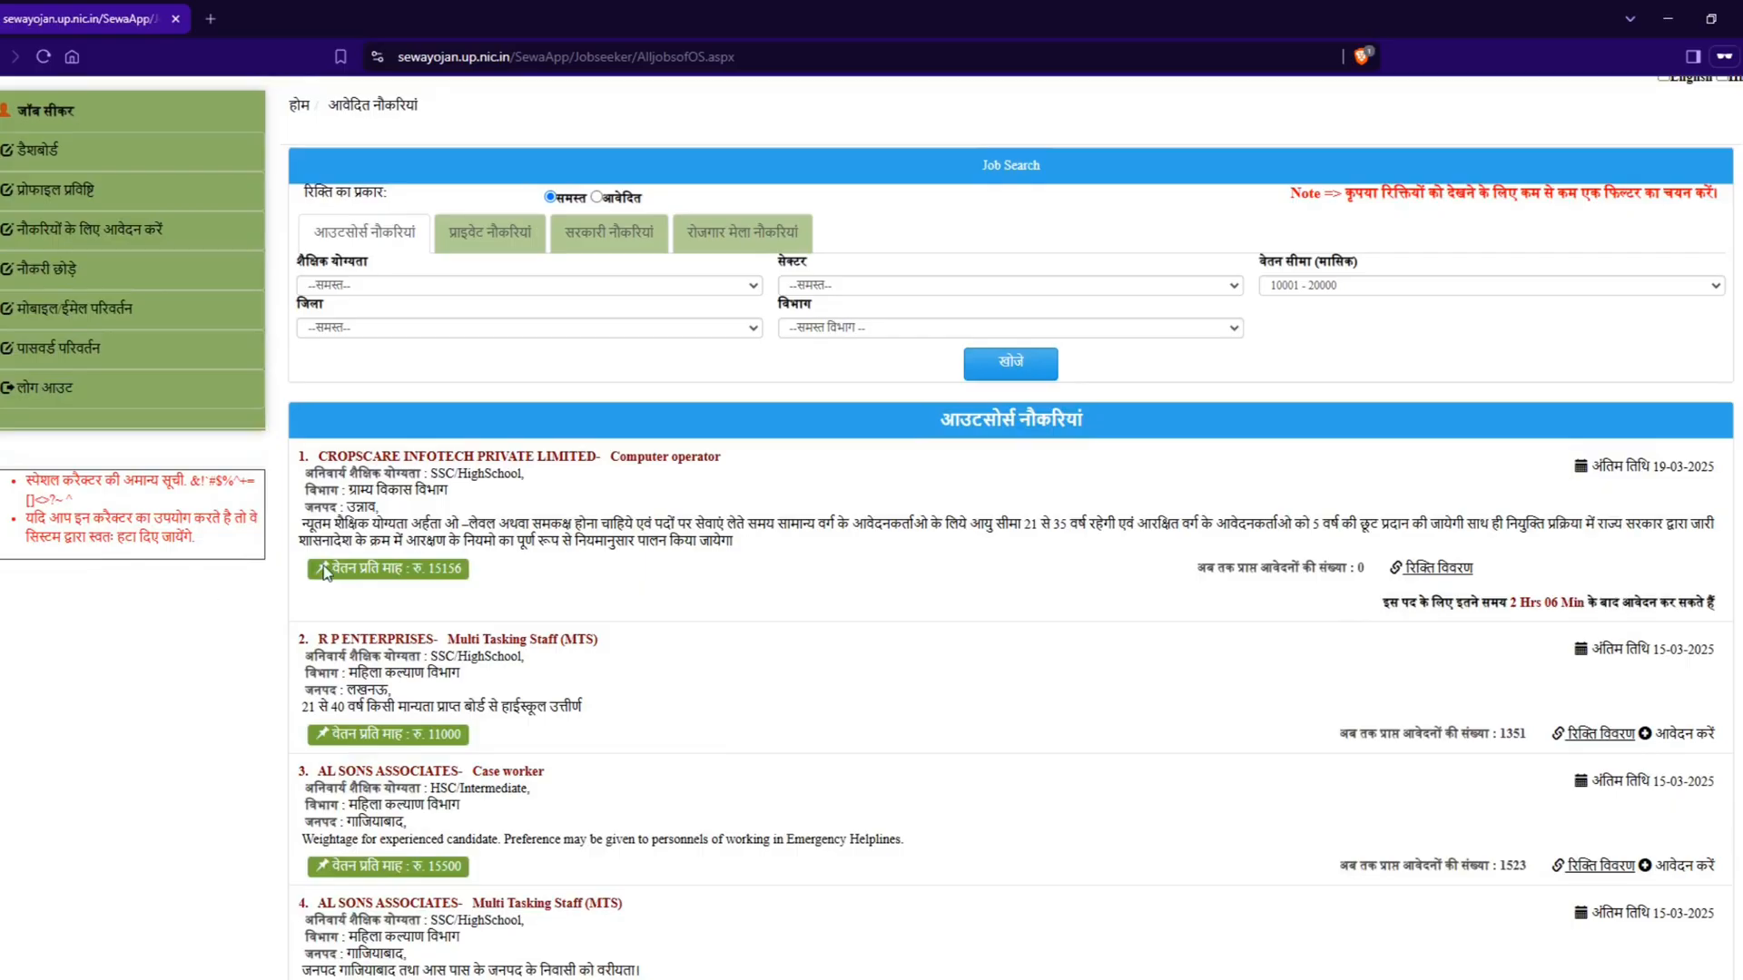
{"action": "left_click_drag", "start_coordinate": [431, 570], "coordinate": [462, 570]}
{"action": "left_click_drag", "start_coordinate": [431, 735], "coordinate": [464, 736]}
{"action": "left_click_drag", "start_coordinate": [431, 867], "coordinate": [509, 870]}
{"action": "scroll", "coordinate": [508, 808], "scroll_direction": "down", "scroll_amount": 7}
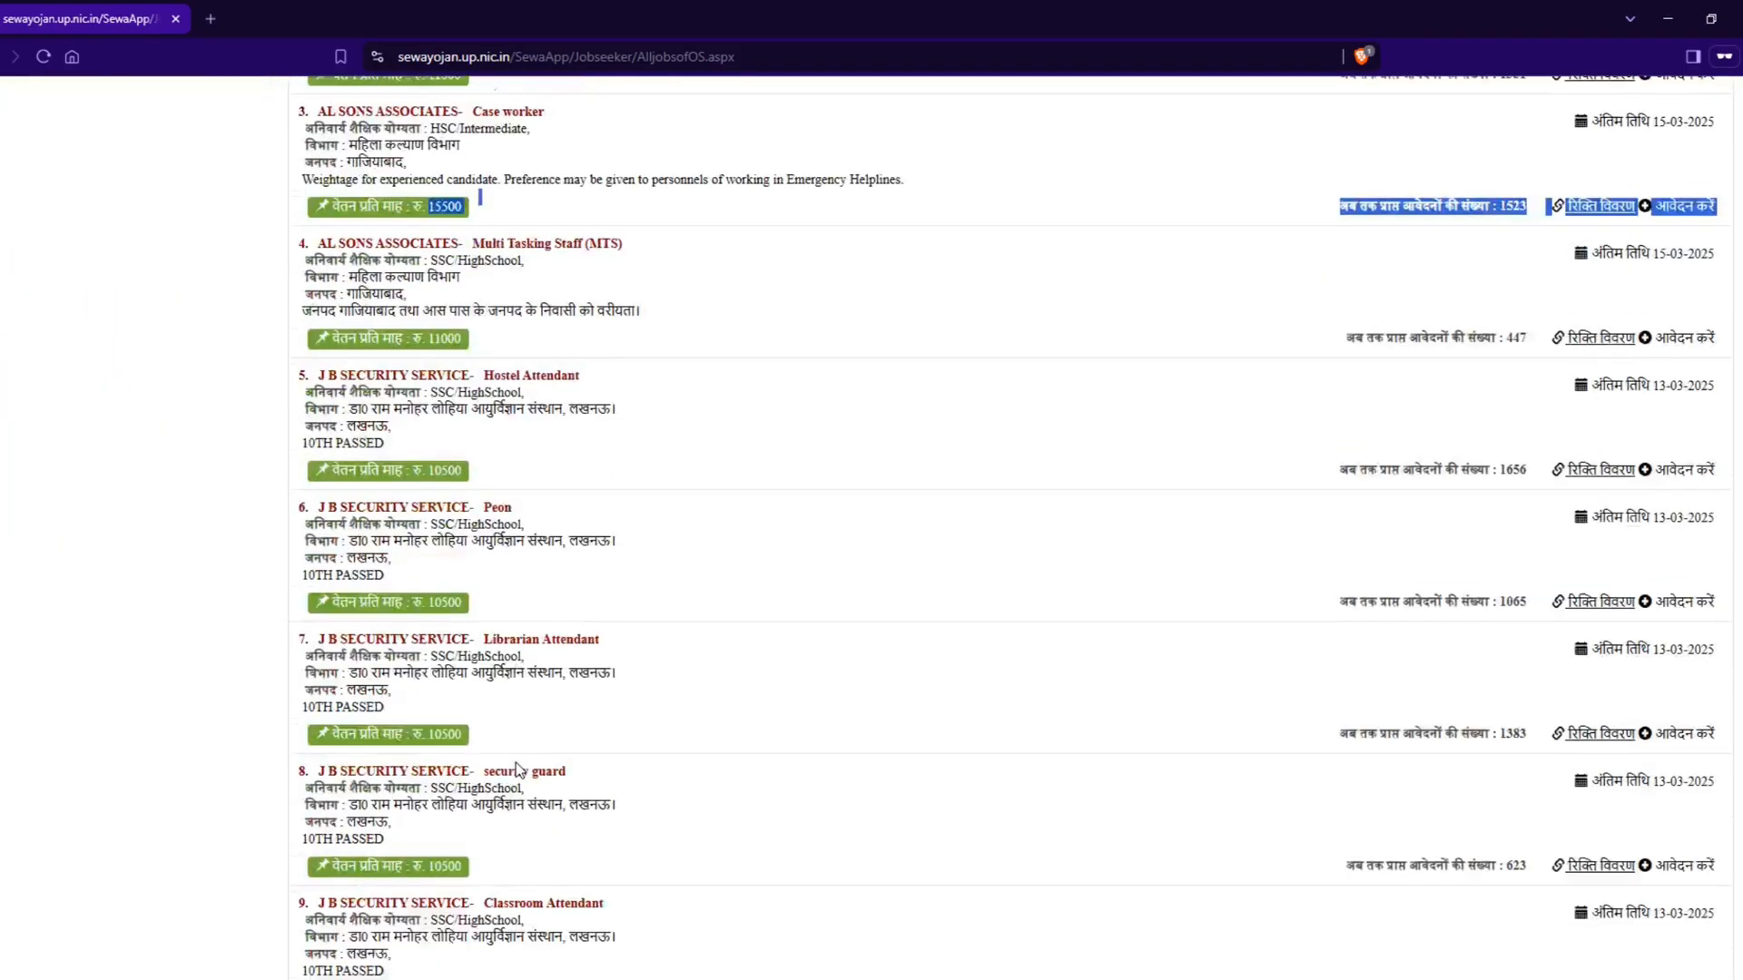
{"action": "scroll", "coordinate": [515, 769], "scroll_direction": "down", "scroll_amount": 3}
{"action": "scroll", "coordinate": [518, 769], "scroll_direction": "up", "scroll_amount": 5}
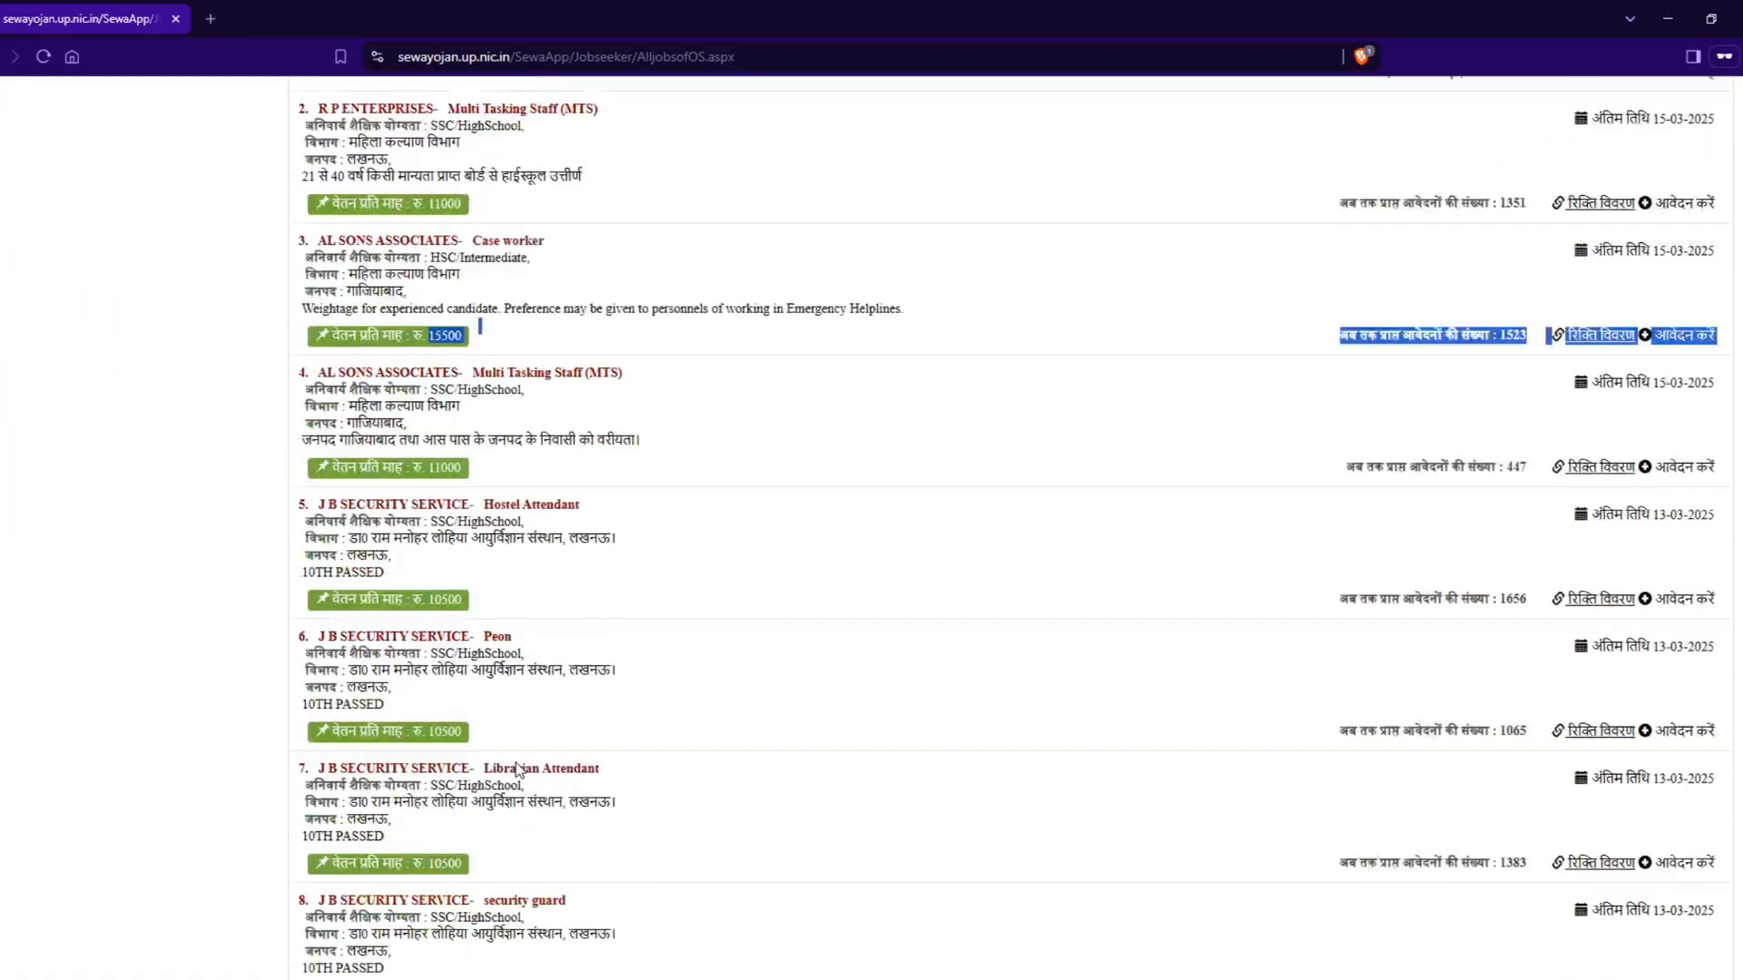
{"action": "scroll", "coordinate": [516, 770], "scroll_direction": "up", "scroll_amount": 5}
{"action": "left_click", "coordinate": [912, 521]}
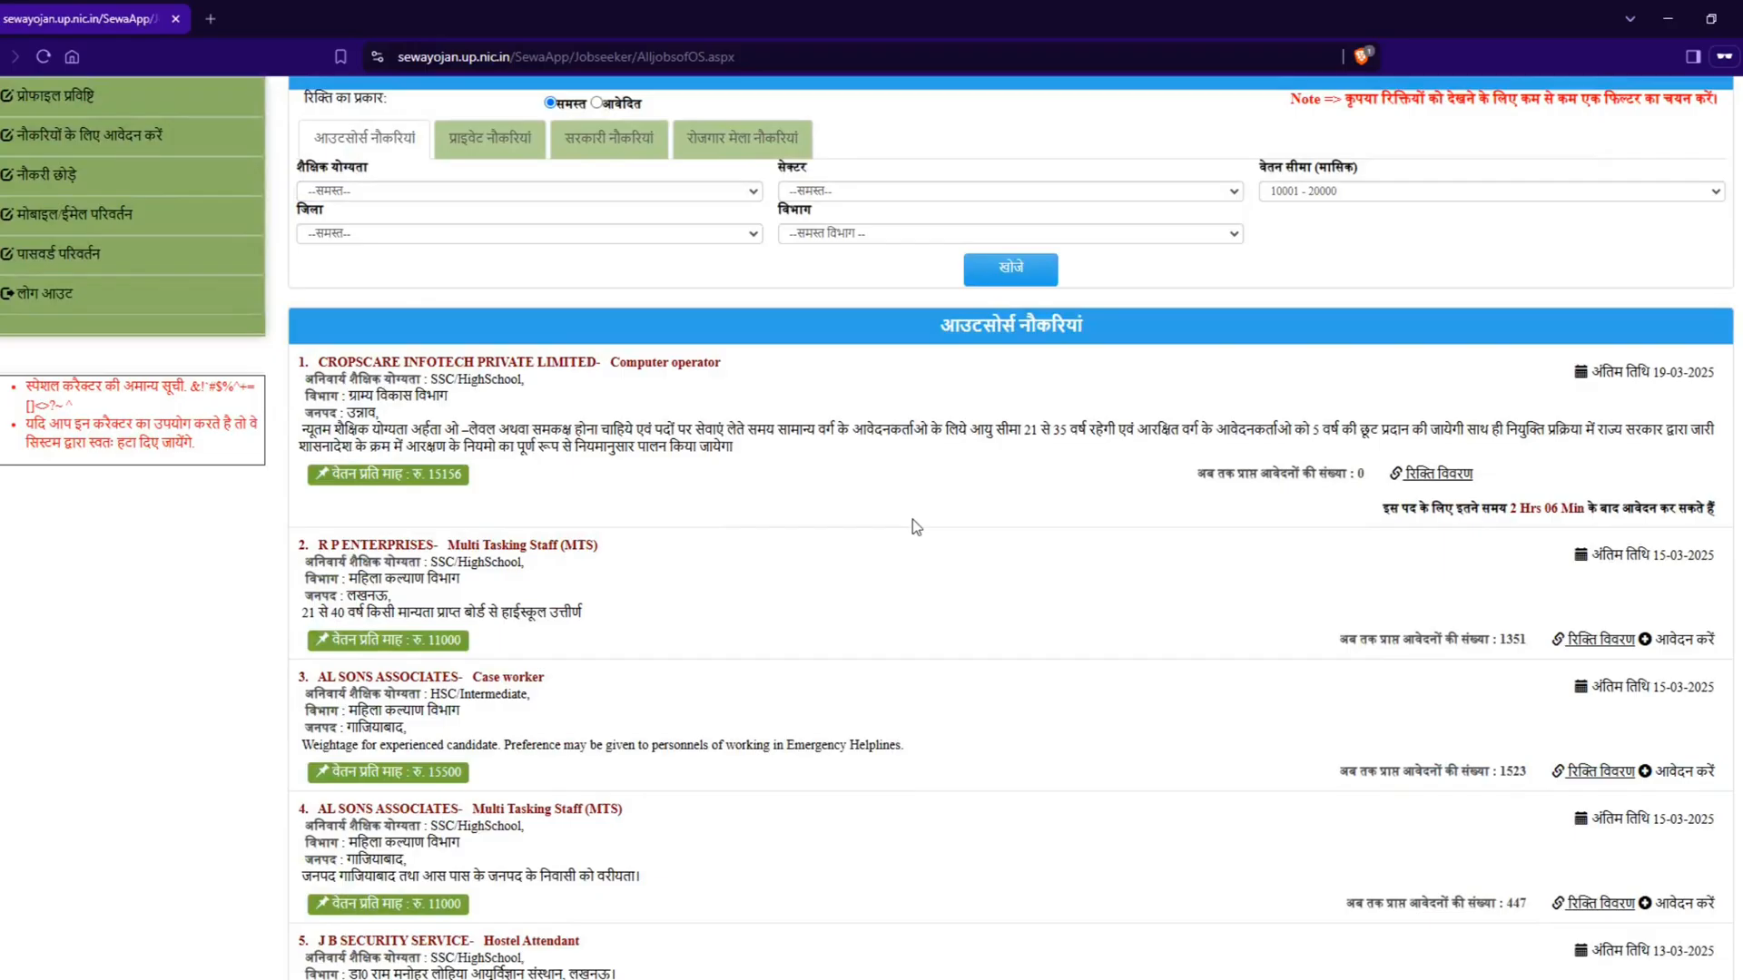
Step: Examine the Computer operator listing of CROPSCARE INFOTECH PRIVATE LIMITED for its post, required qualification, department and district
{"action": "left_click_drag", "start_coordinate": [400, 361], "coordinate": [722, 379]}
{"action": "left_click", "coordinate": [656, 370]}
{"action": "left_click_drag", "start_coordinate": [484, 380], "coordinate": [542, 388]}
{"action": "left_click_drag", "start_coordinate": [361, 397], "coordinate": [448, 398]}
{"action": "left_click_drag", "start_coordinate": [347, 413], "coordinate": [378, 414]}
{"action": "scroll", "coordinate": [640, 474], "scroll_direction": "down", "scroll_amount": 1}
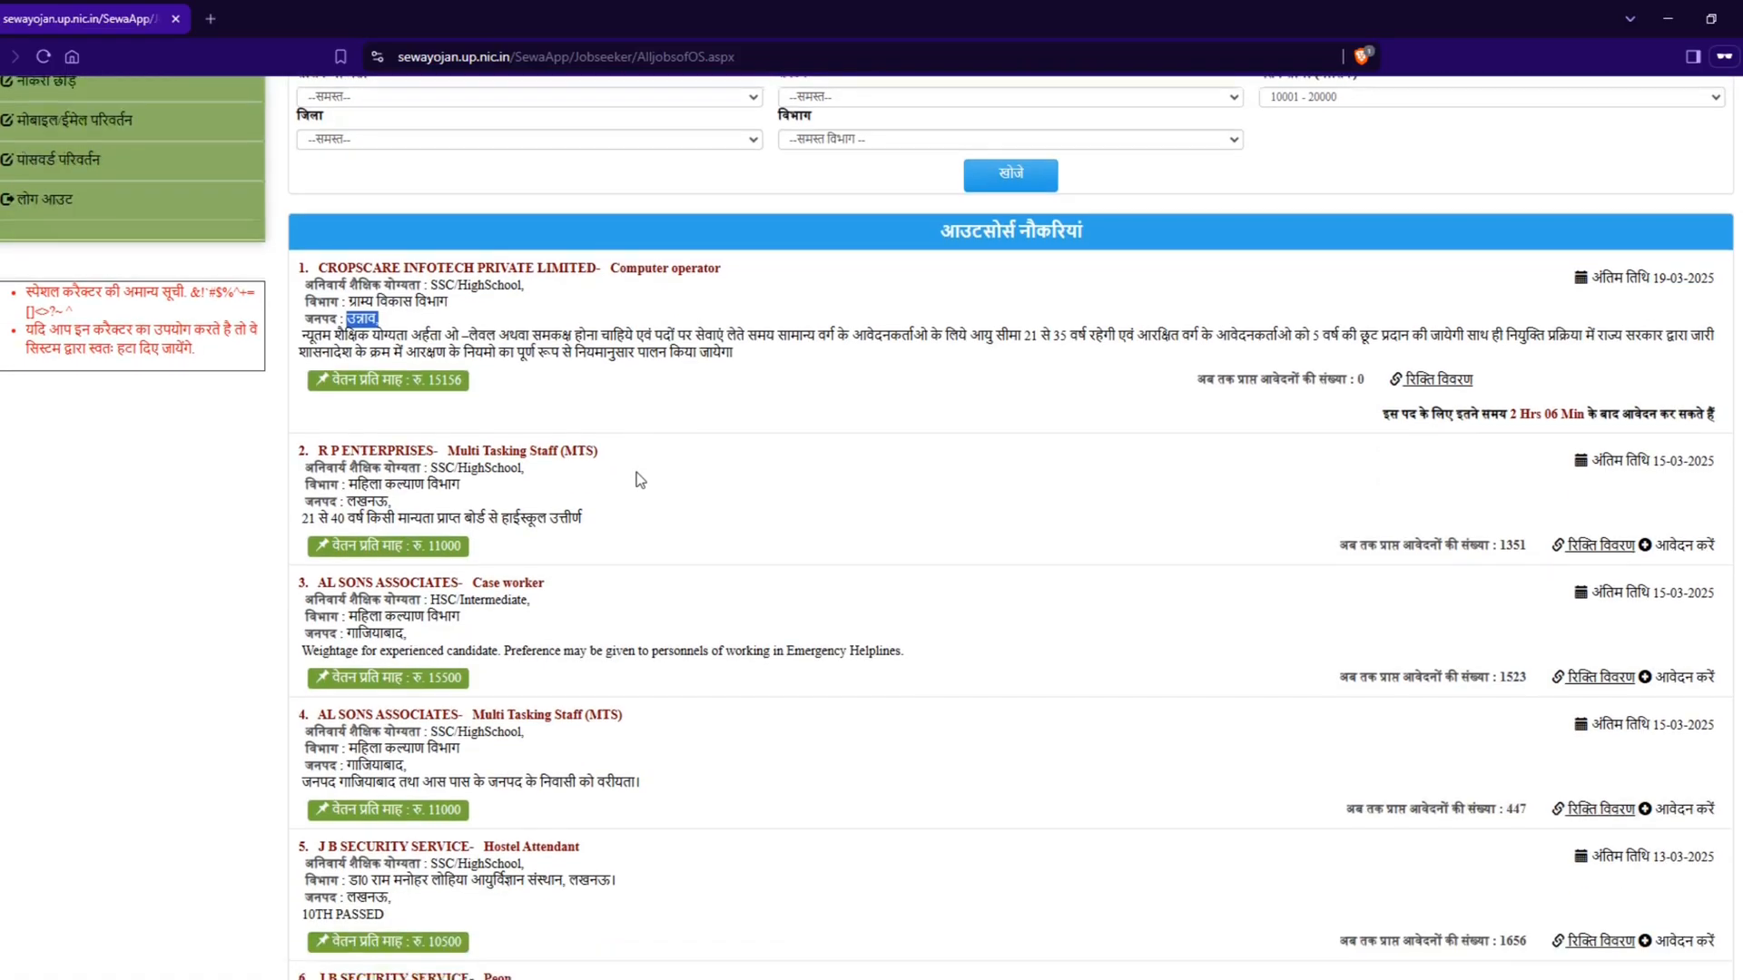
Step: Open the vacancy details (रिक्ति विवरण) of the R P ENTERPRISES Multi Tasking Staff (MTS) job and review its qualification, work description and age limits
{"action": "left_click", "coordinate": [1595, 546]}
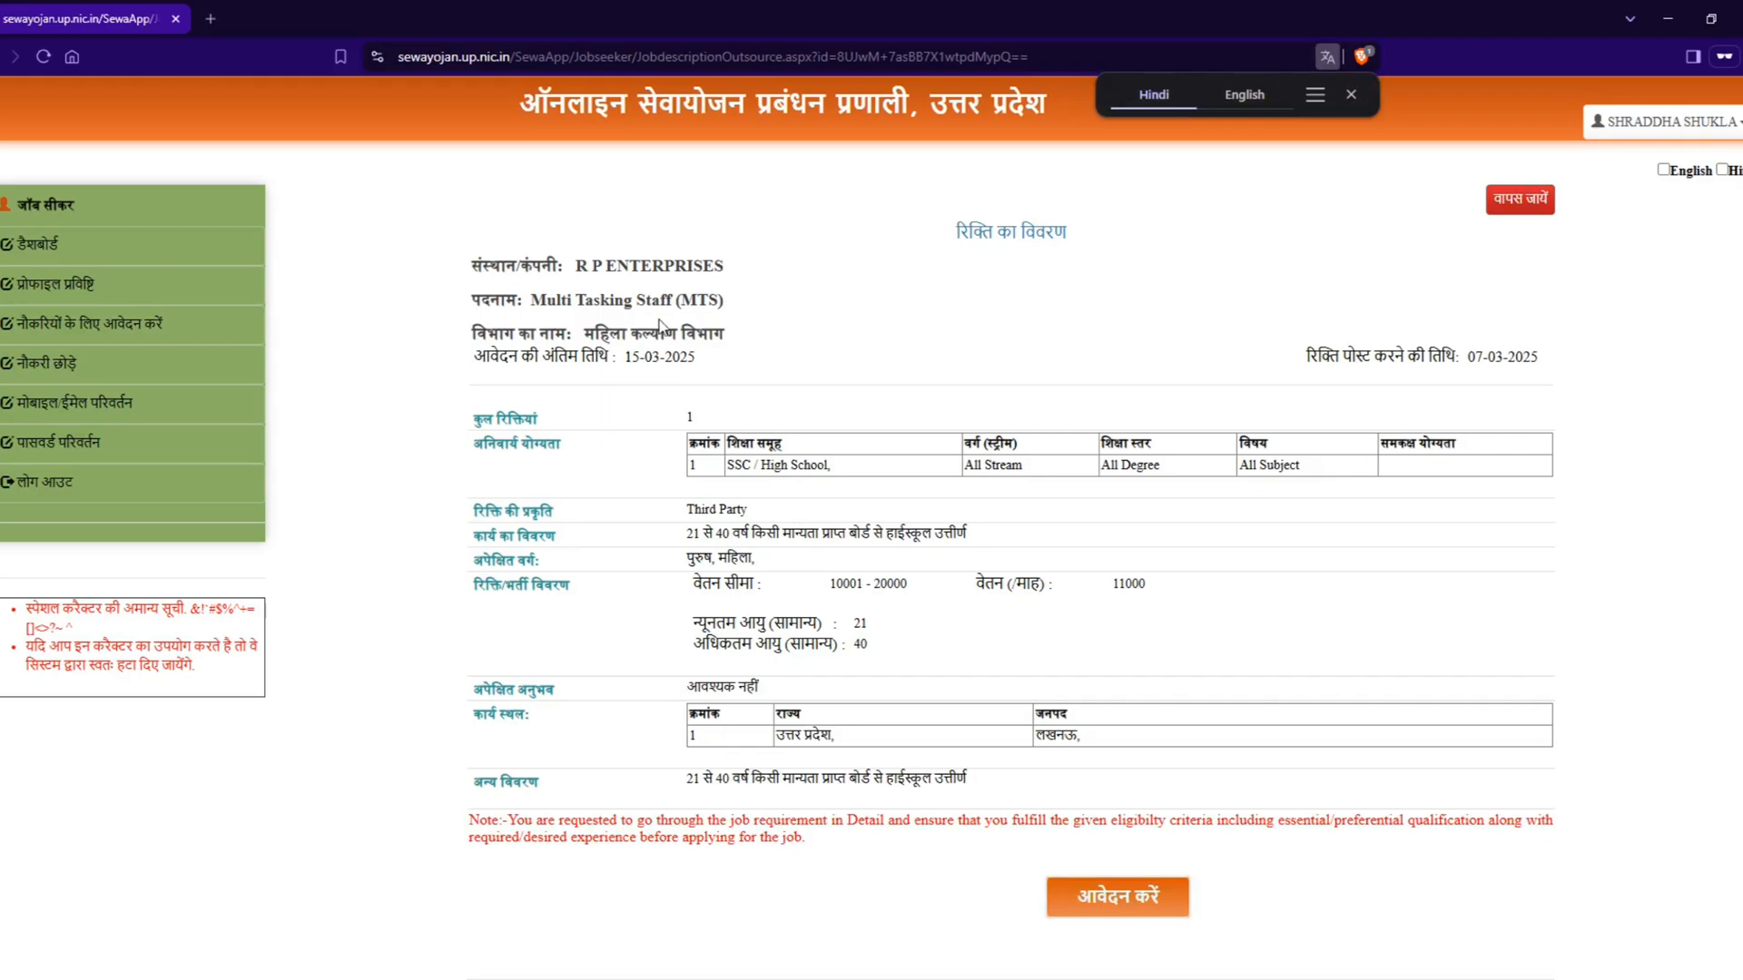
{"action": "left_click_drag", "start_coordinate": [601, 267], "coordinate": [786, 319]}
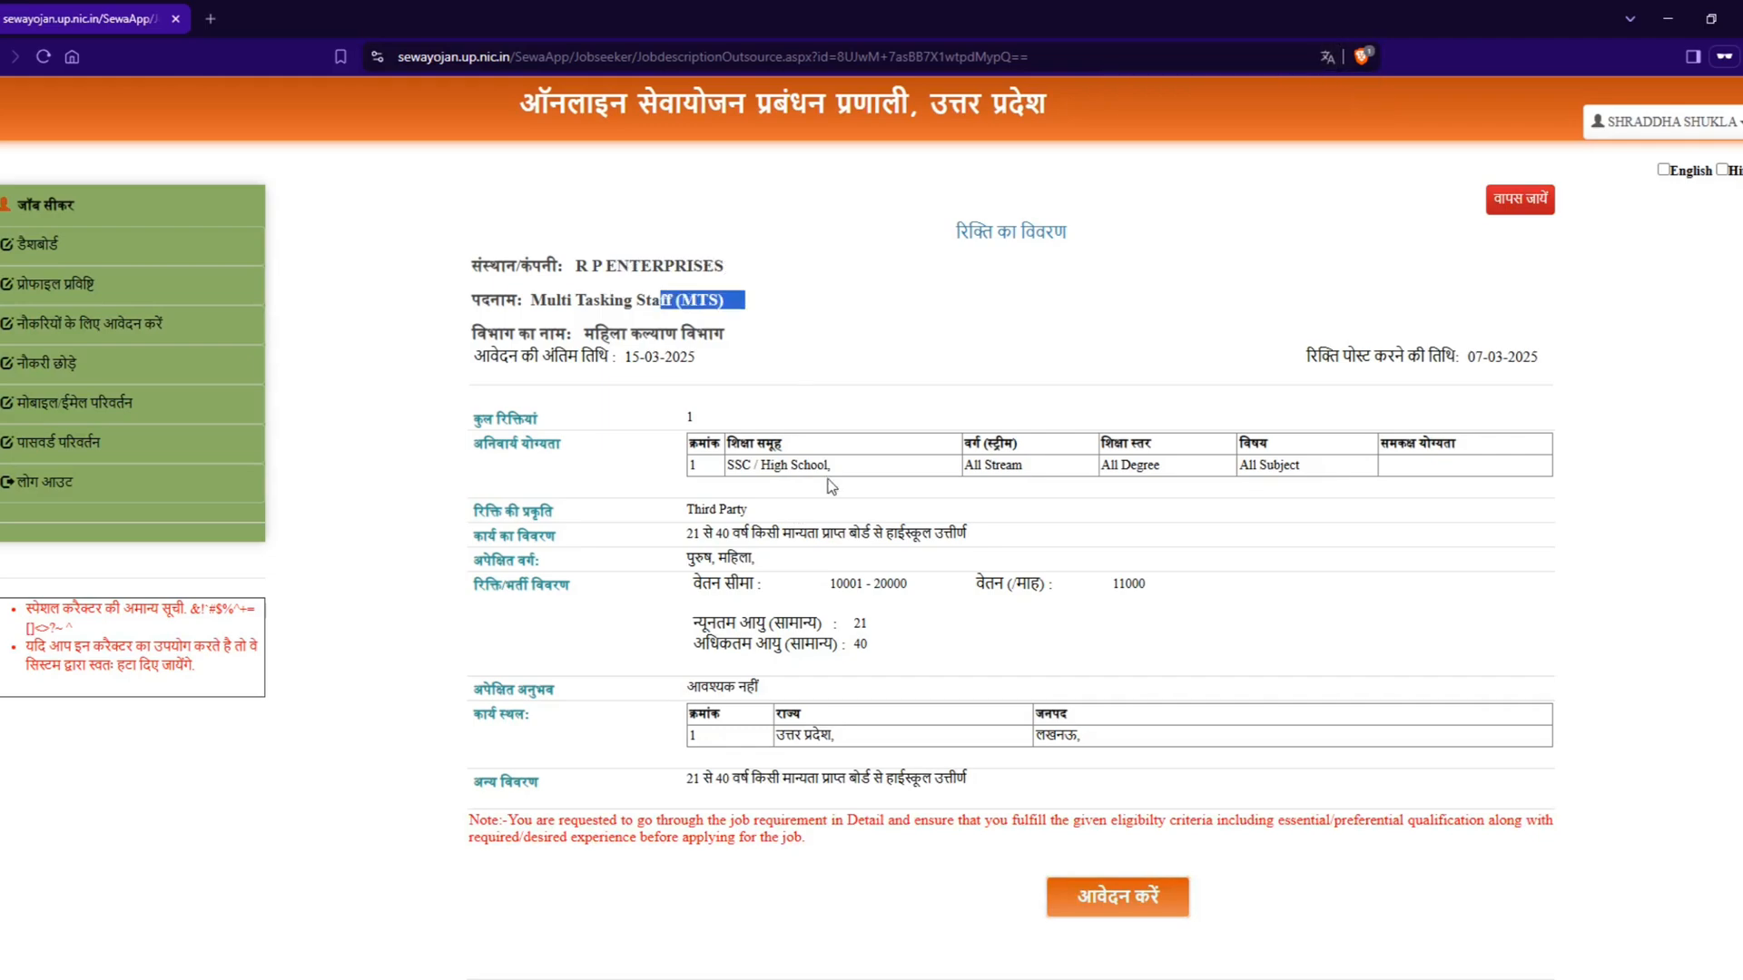
{"action": "left_click_drag", "start_coordinate": [831, 467], "coordinate": [783, 466]}
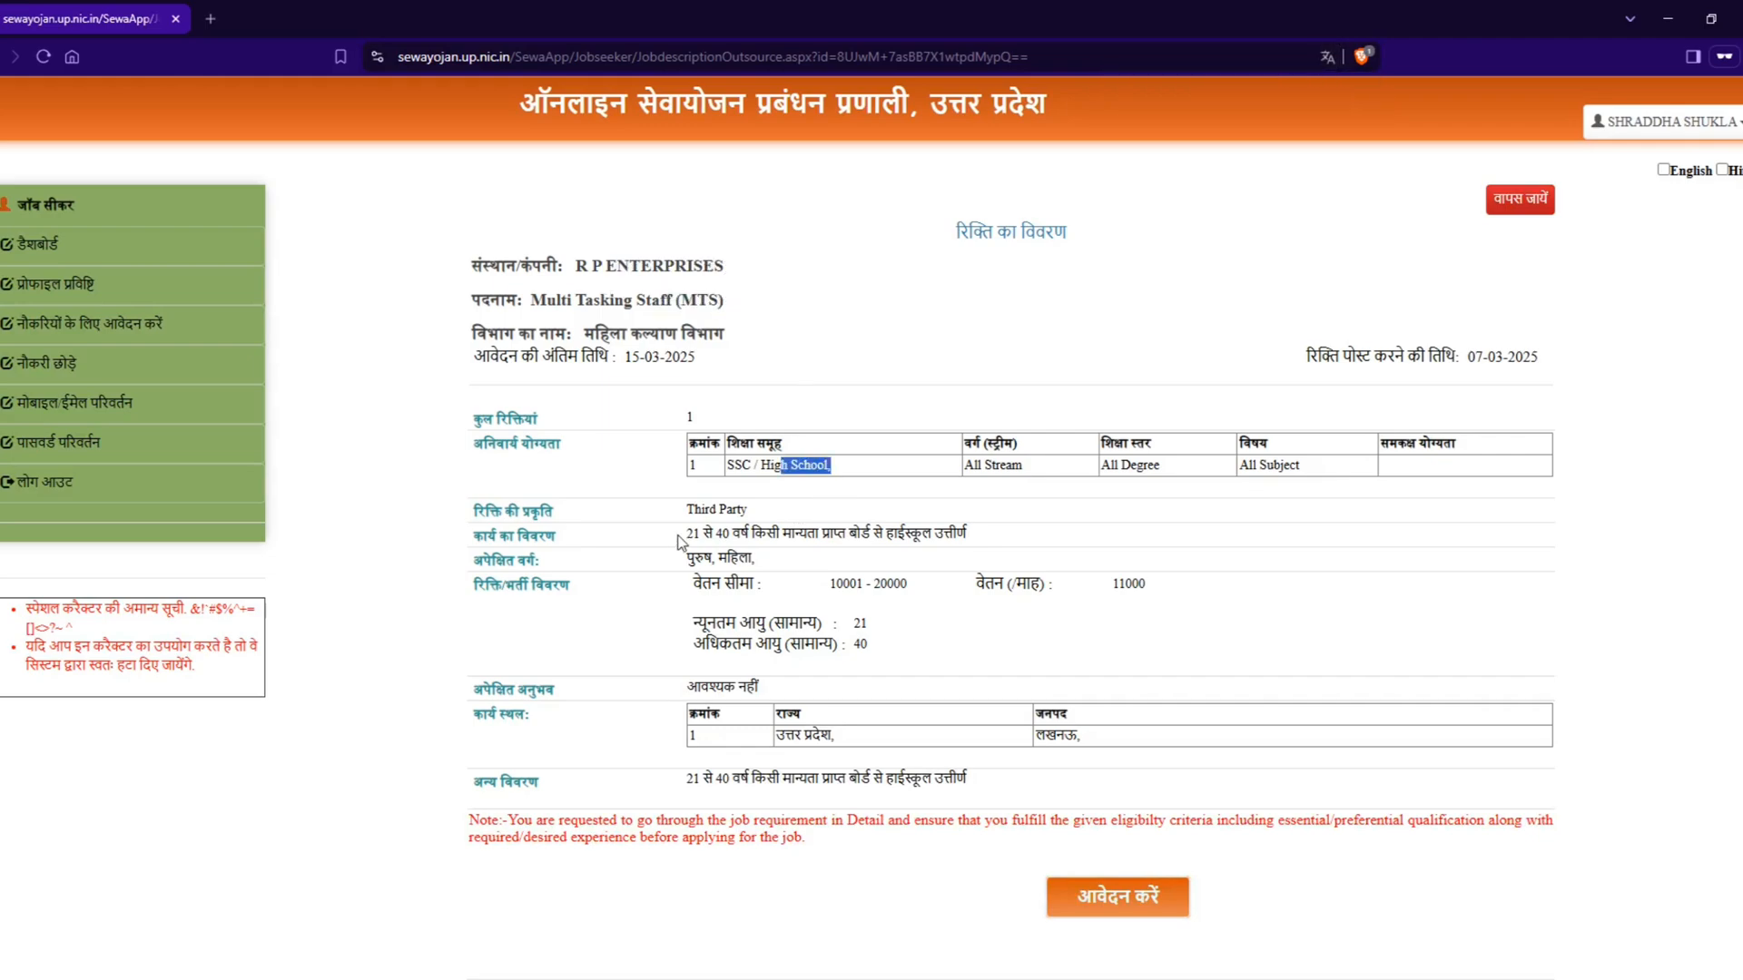
{"action": "left_click_drag", "start_coordinate": [683, 534], "coordinate": [953, 566]}
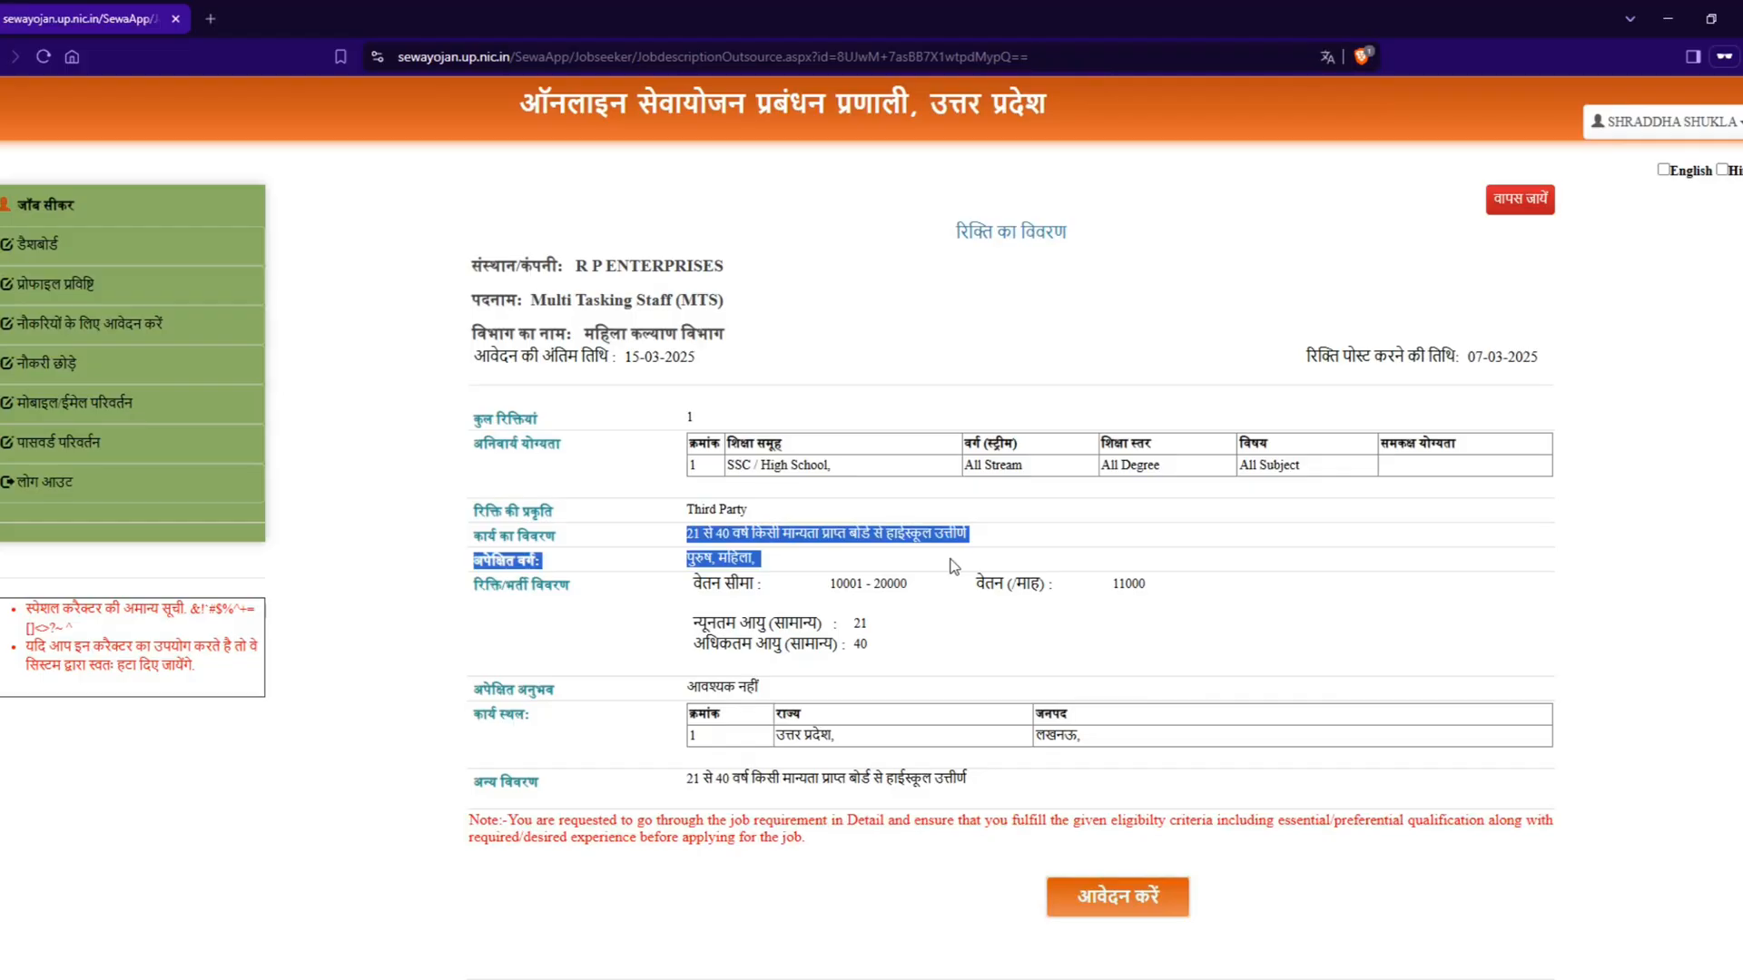
{"action": "left_click_drag", "start_coordinate": [825, 601], "coordinate": [1044, 646]}
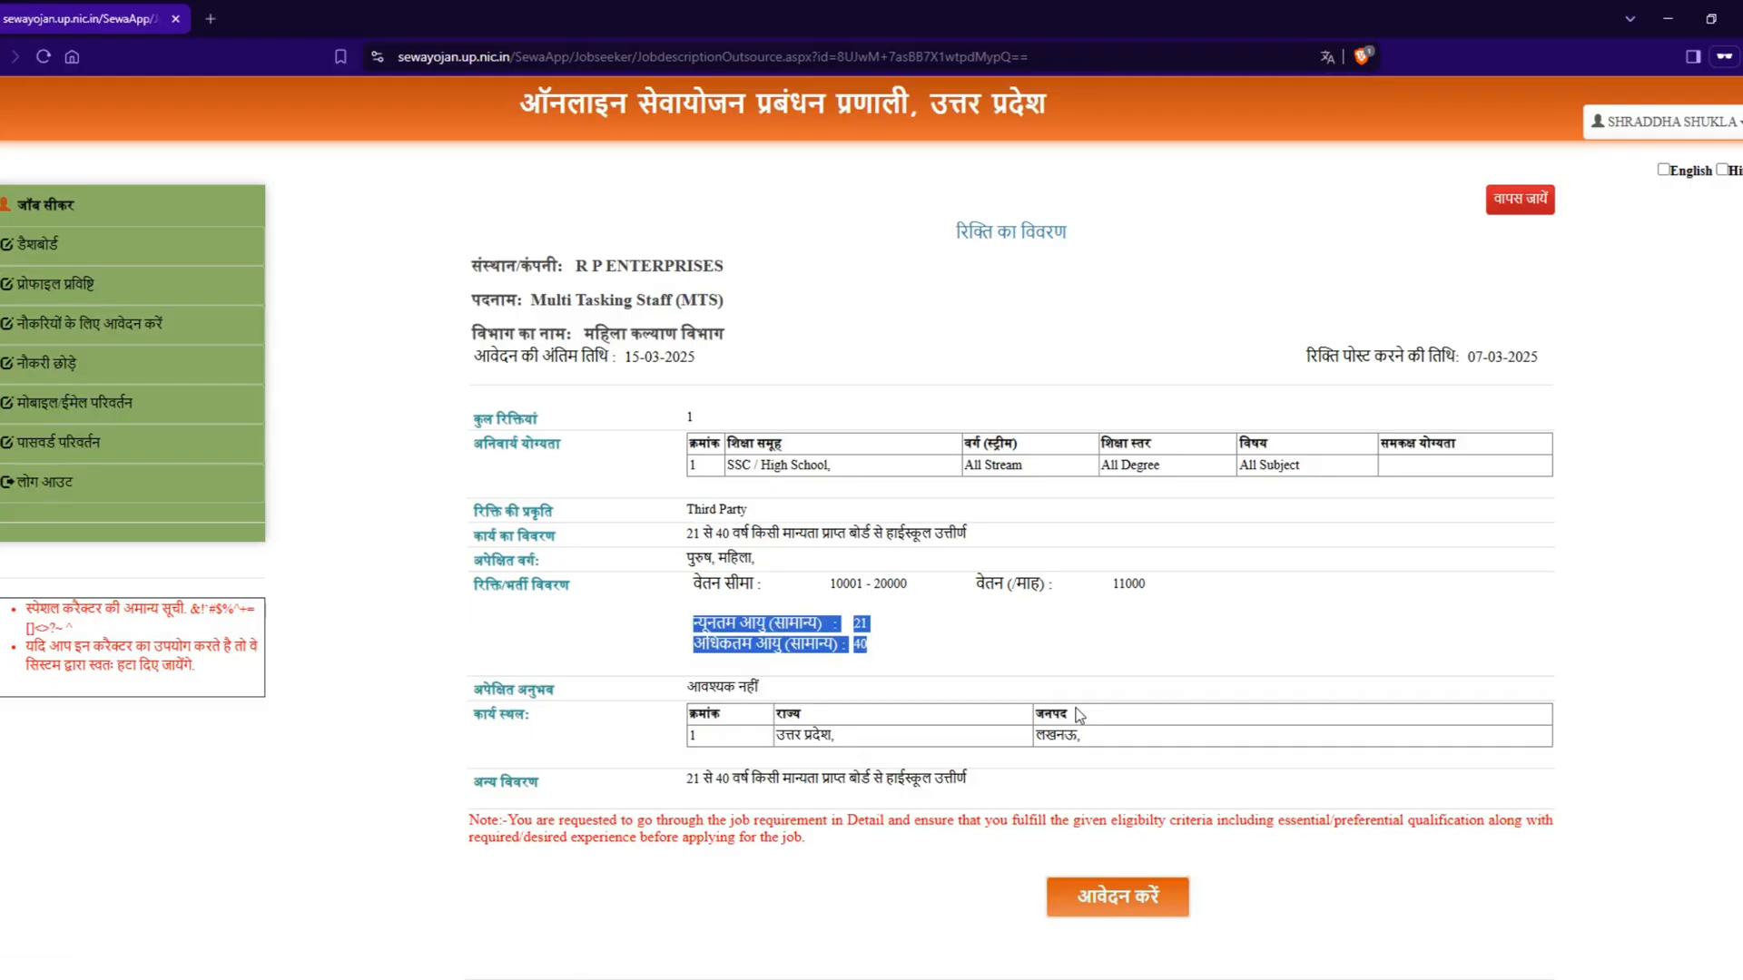
Step: Return to the job search page and search the outsourced jobs with the monthly salary range set to 20001 - 30000
{"action": "left_click", "coordinate": [1517, 200]}
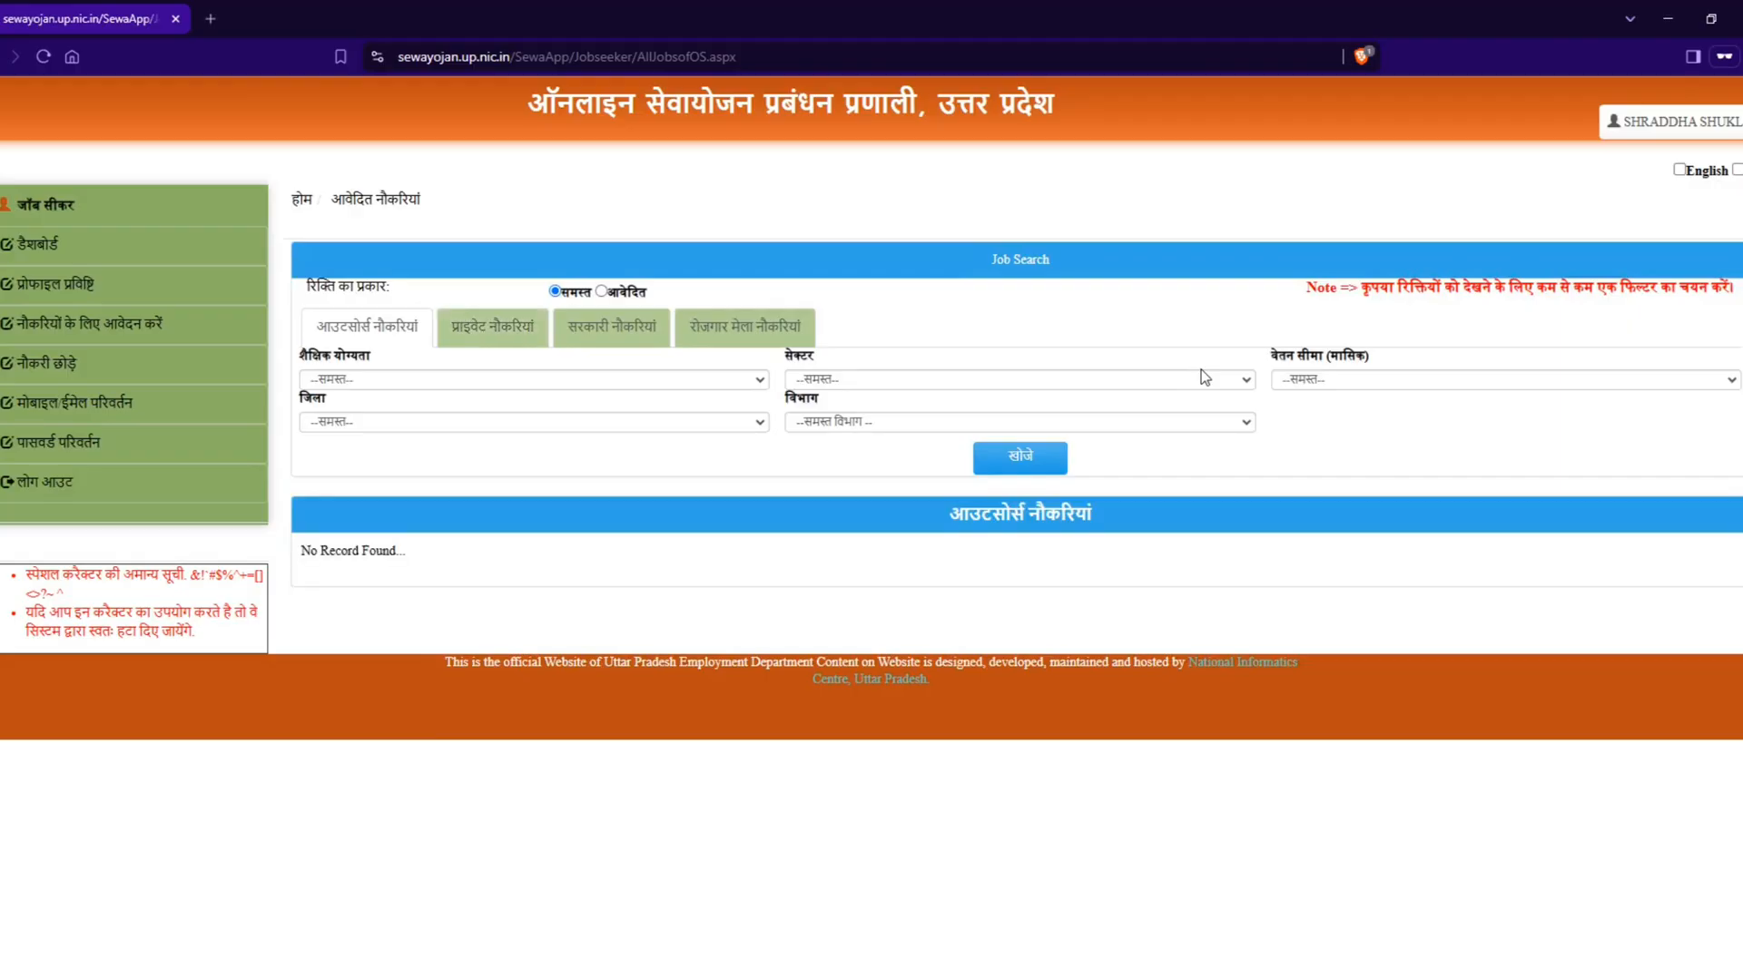
{"action": "left_click", "coordinate": [1344, 381]}
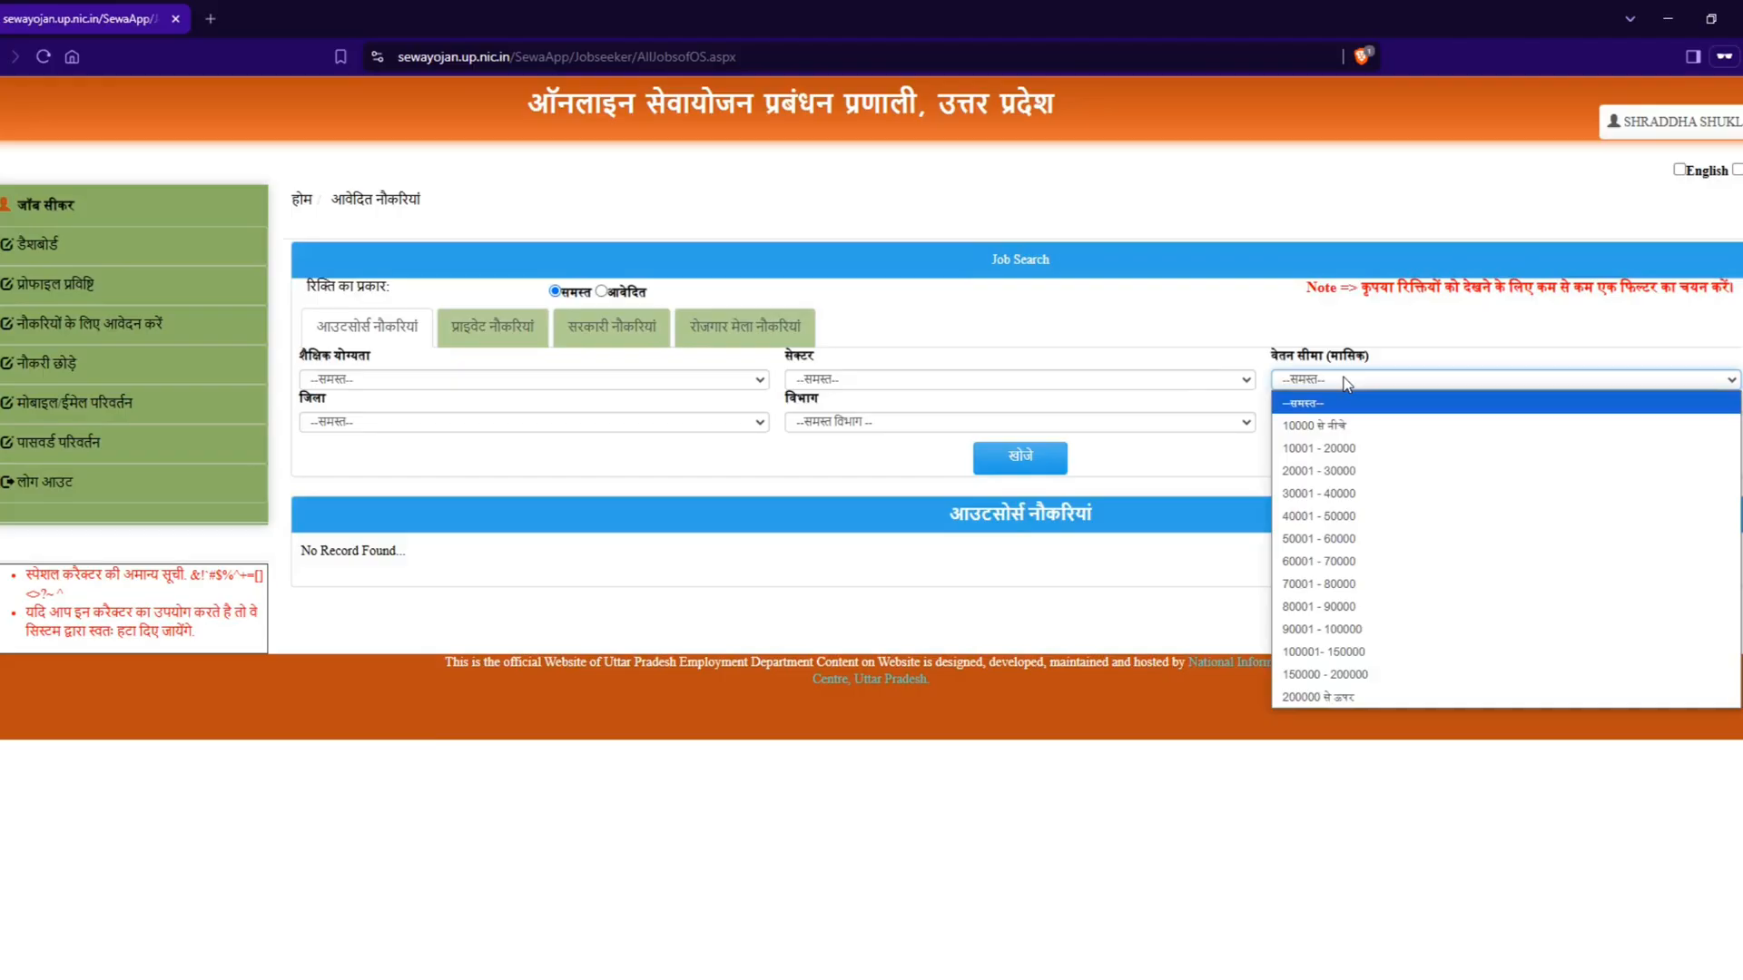
{"action": "left_click", "coordinate": [1320, 471]}
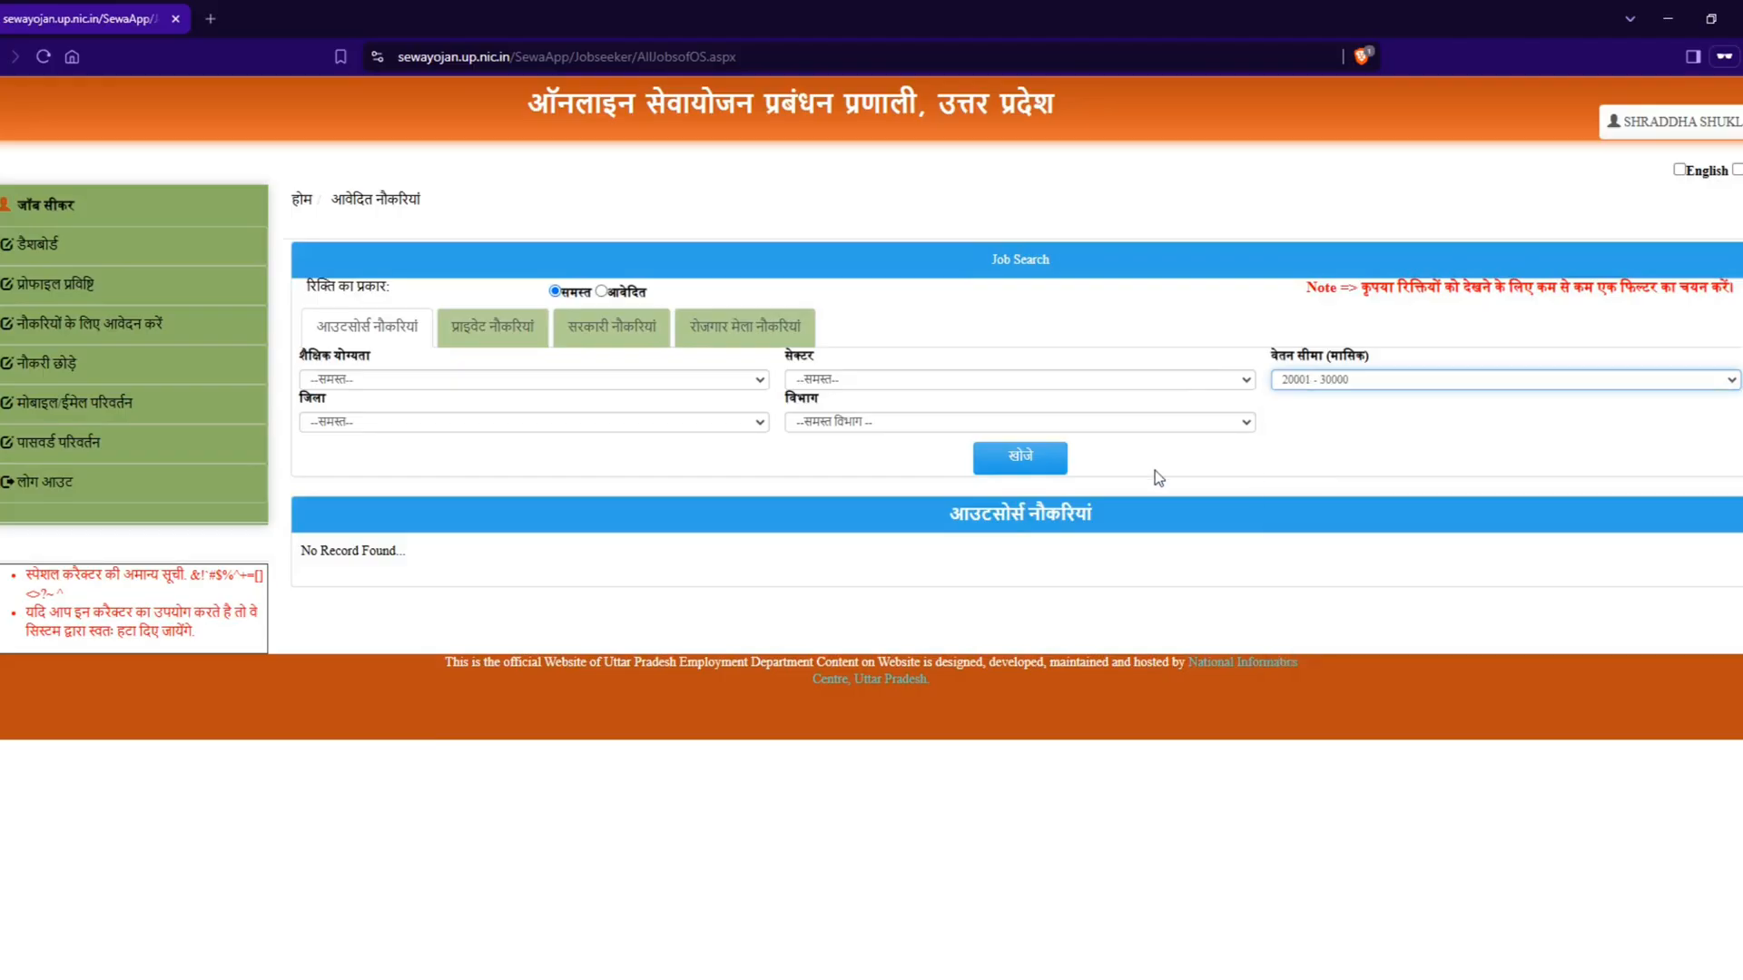
{"action": "left_click", "coordinate": [1023, 459]}
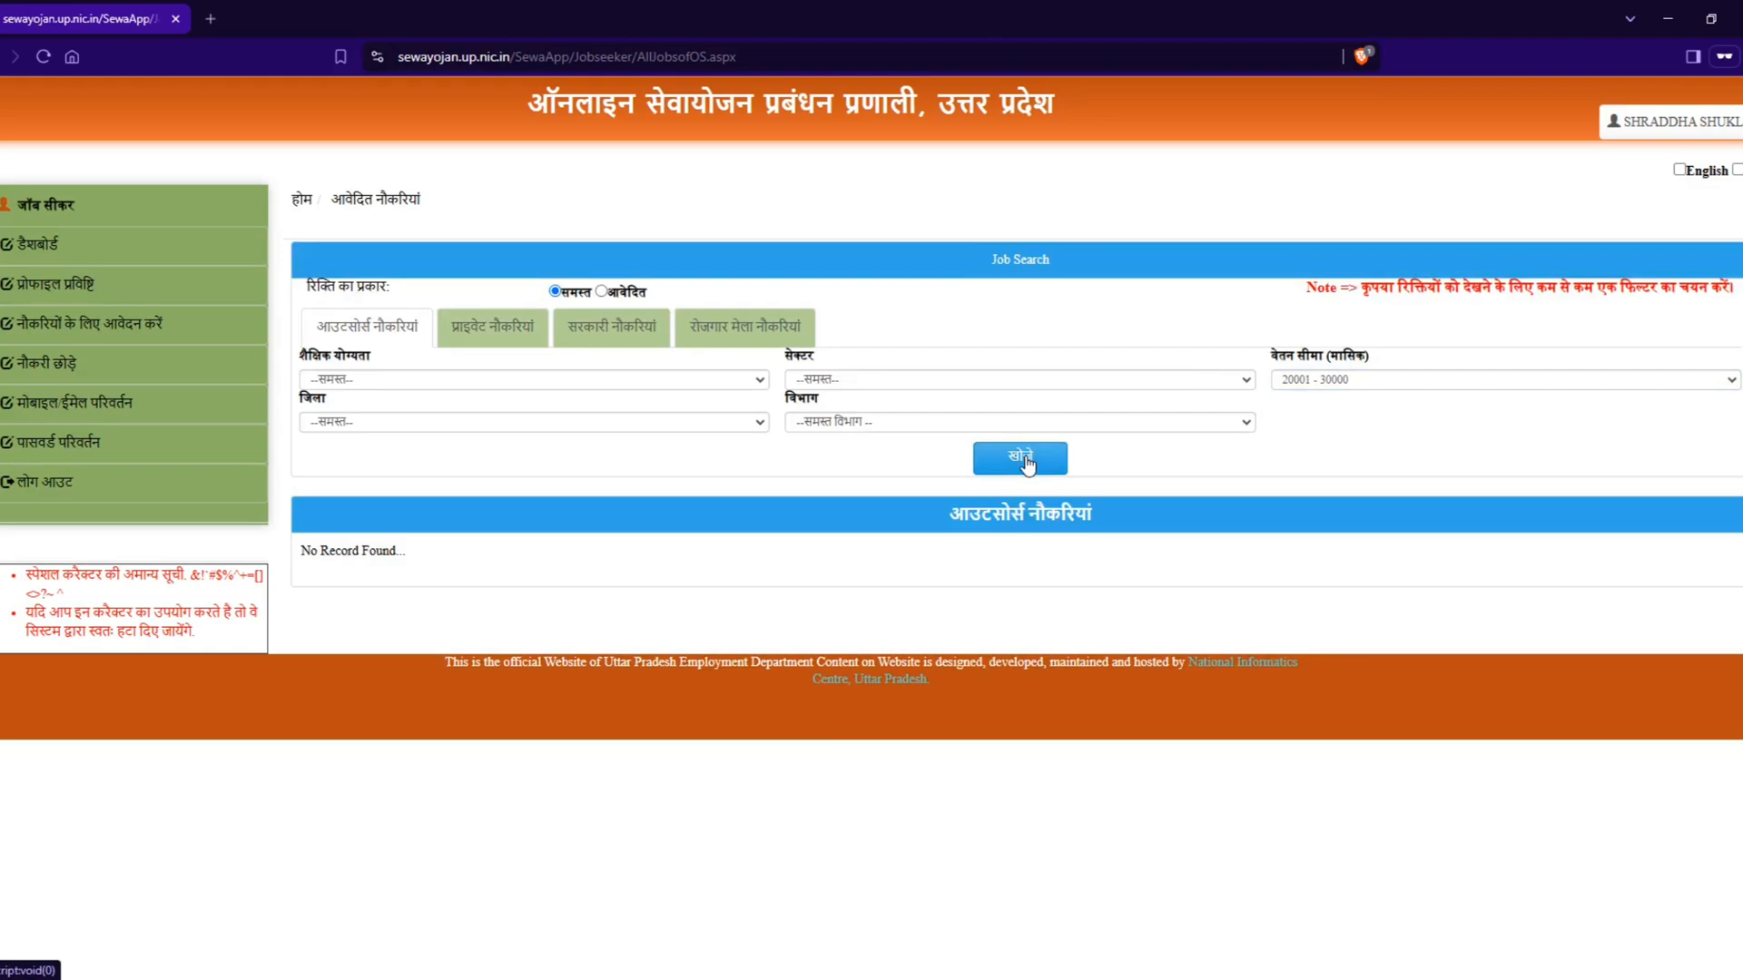
{"action": "left_click_drag", "start_coordinate": [297, 555], "coordinate": [420, 574]}
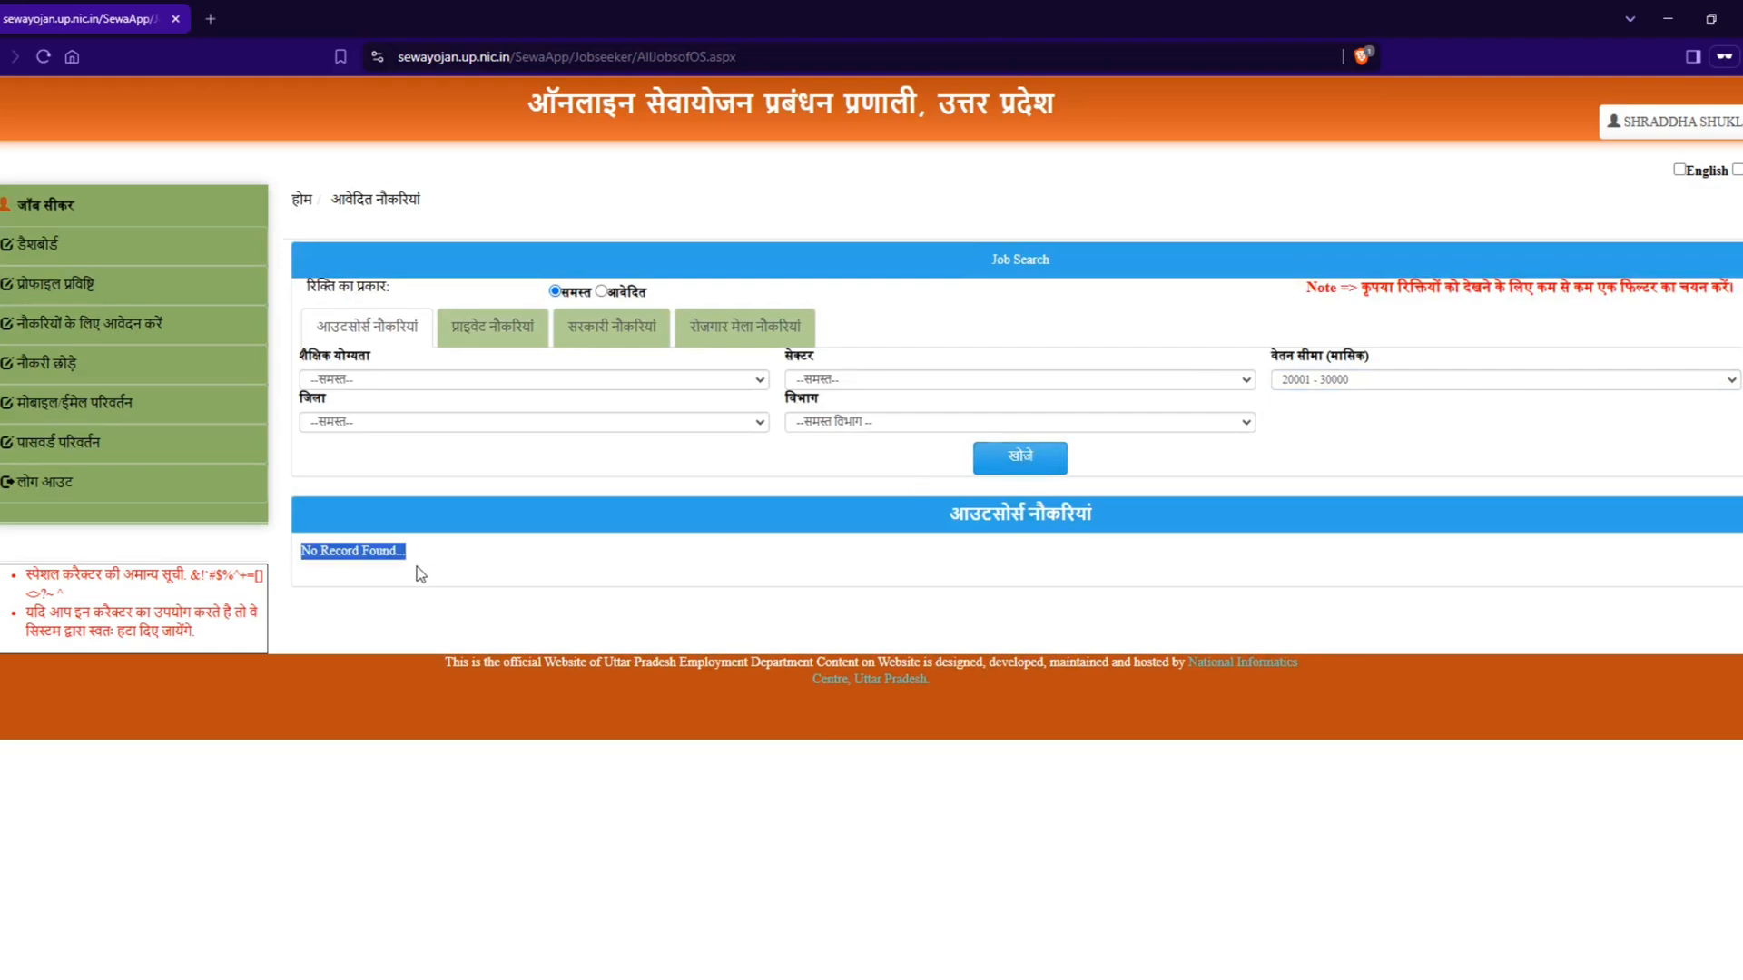
Step: Set the monthly salary range back to 10001 - 20000, search the outsourced jobs again and look through the listings and their apply options
{"action": "left_click", "coordinate": [1364, 381]}
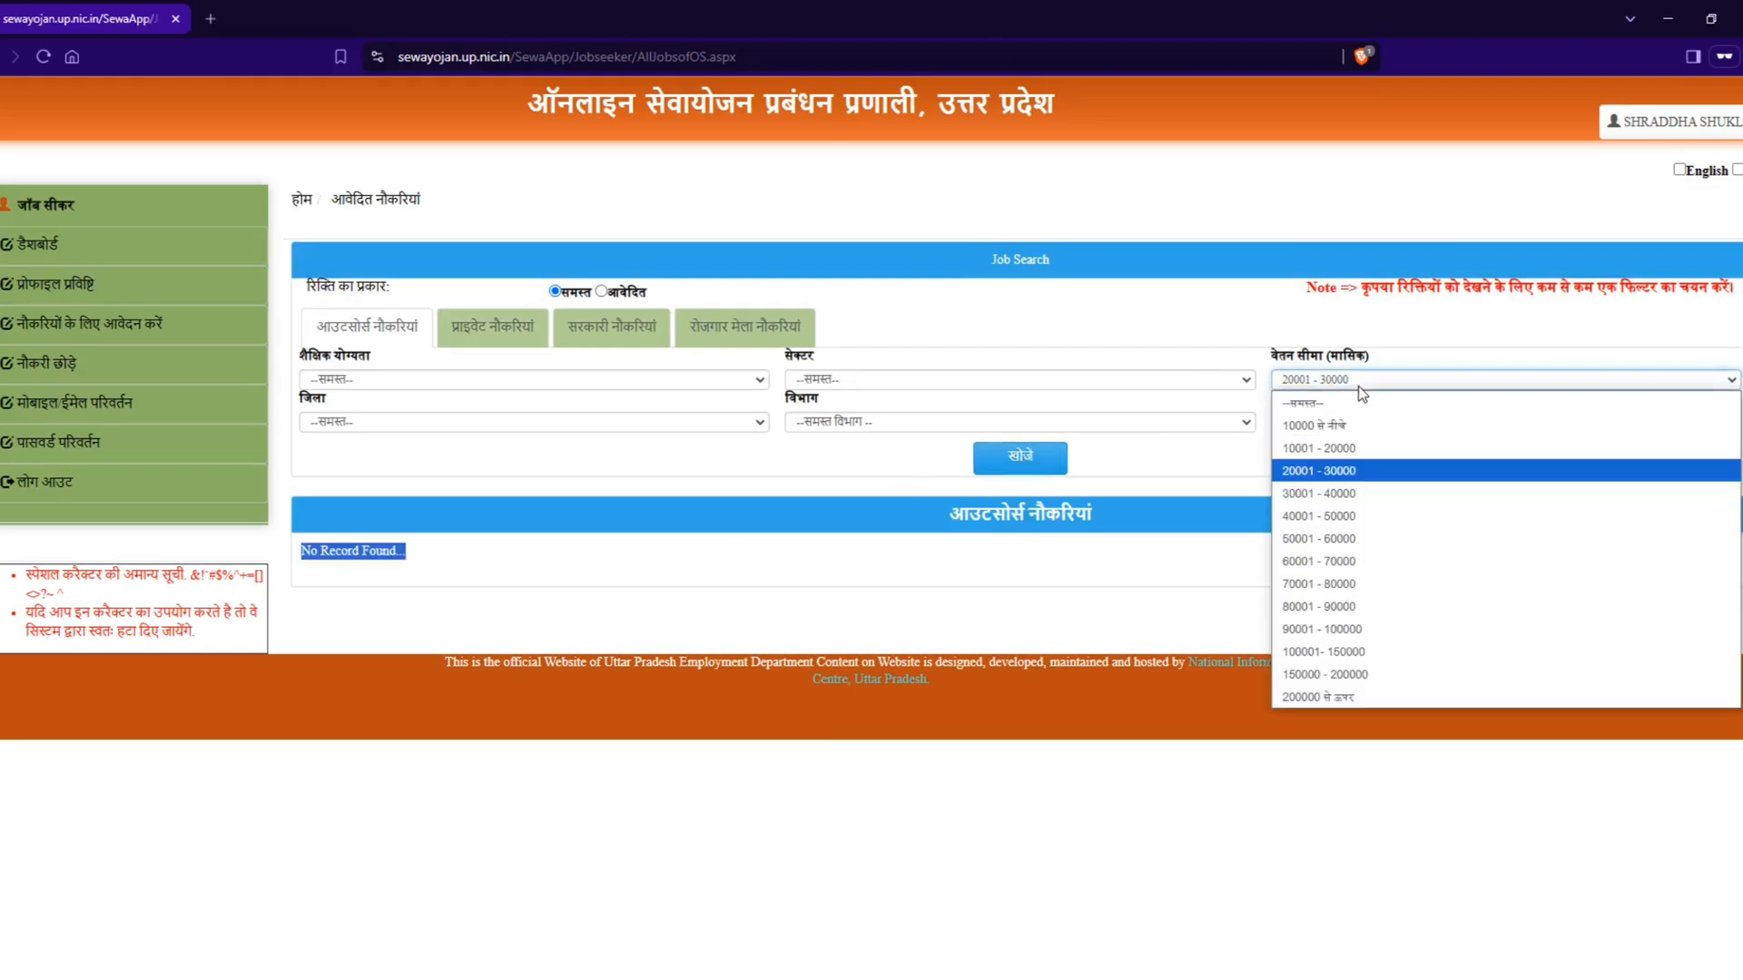
{"action": "left_click", "coordinate": [1353, 448]}
{"action": "left_click", "coordinate": [1041, 465]}
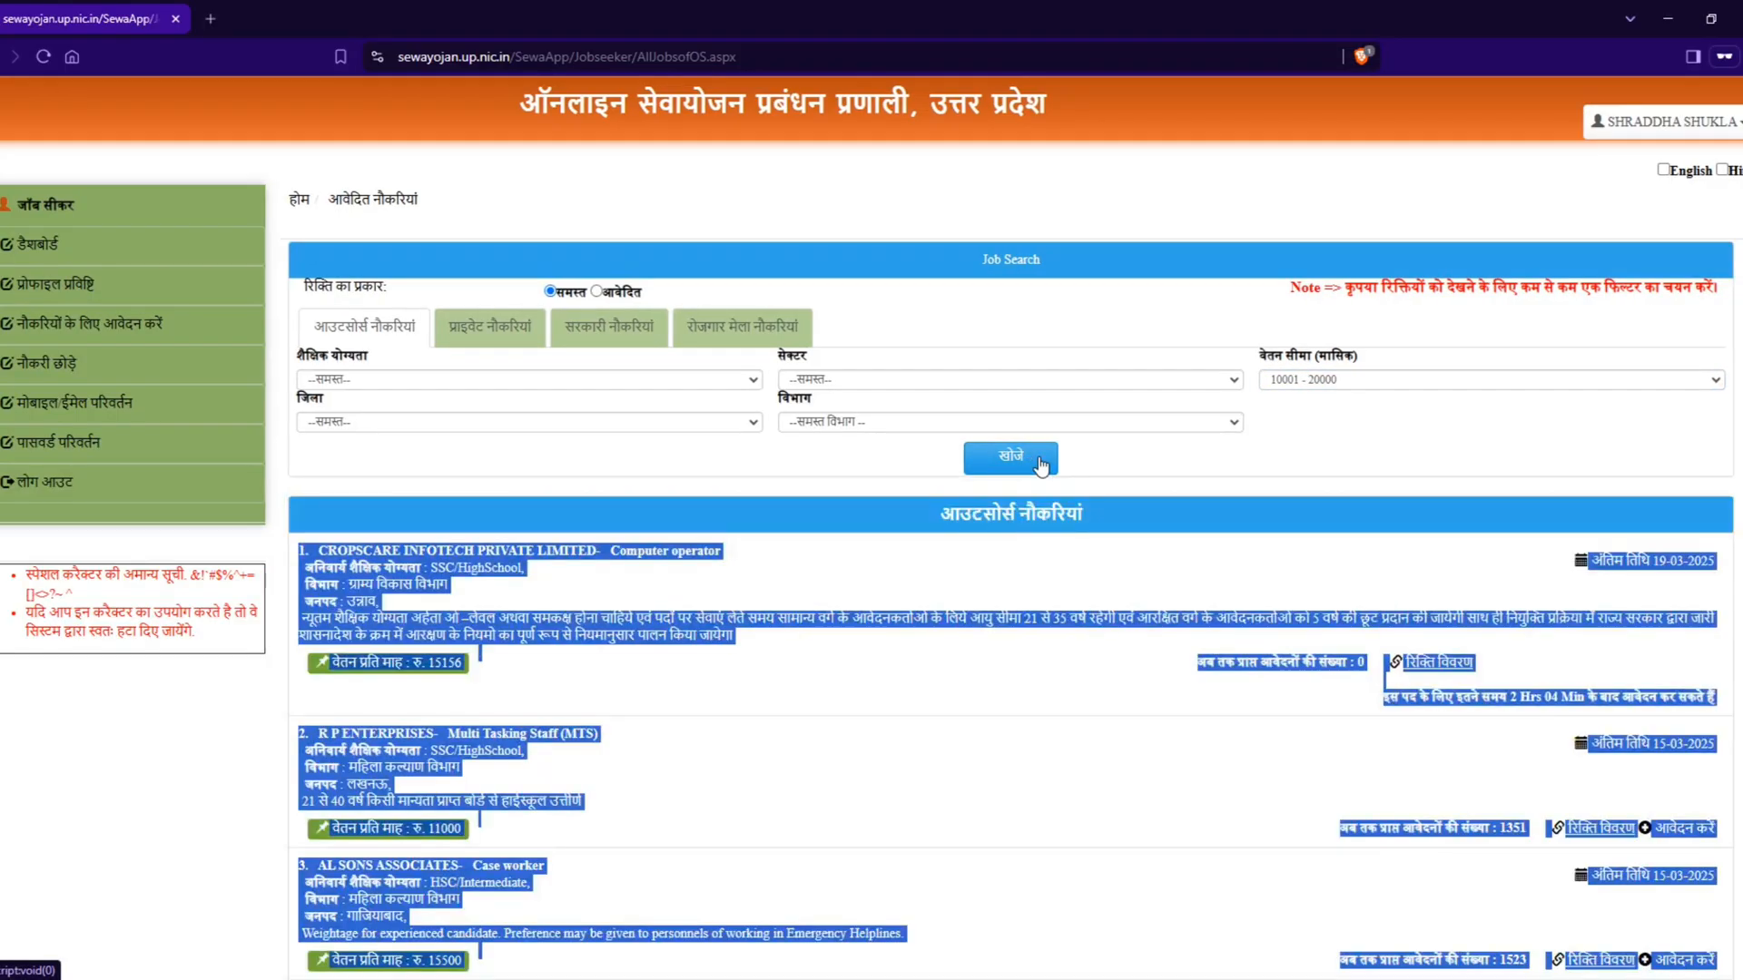
{"action": "scroll", "coordinate": [915, 677], "scroll_direction": "down", "scroll_amount": 2}
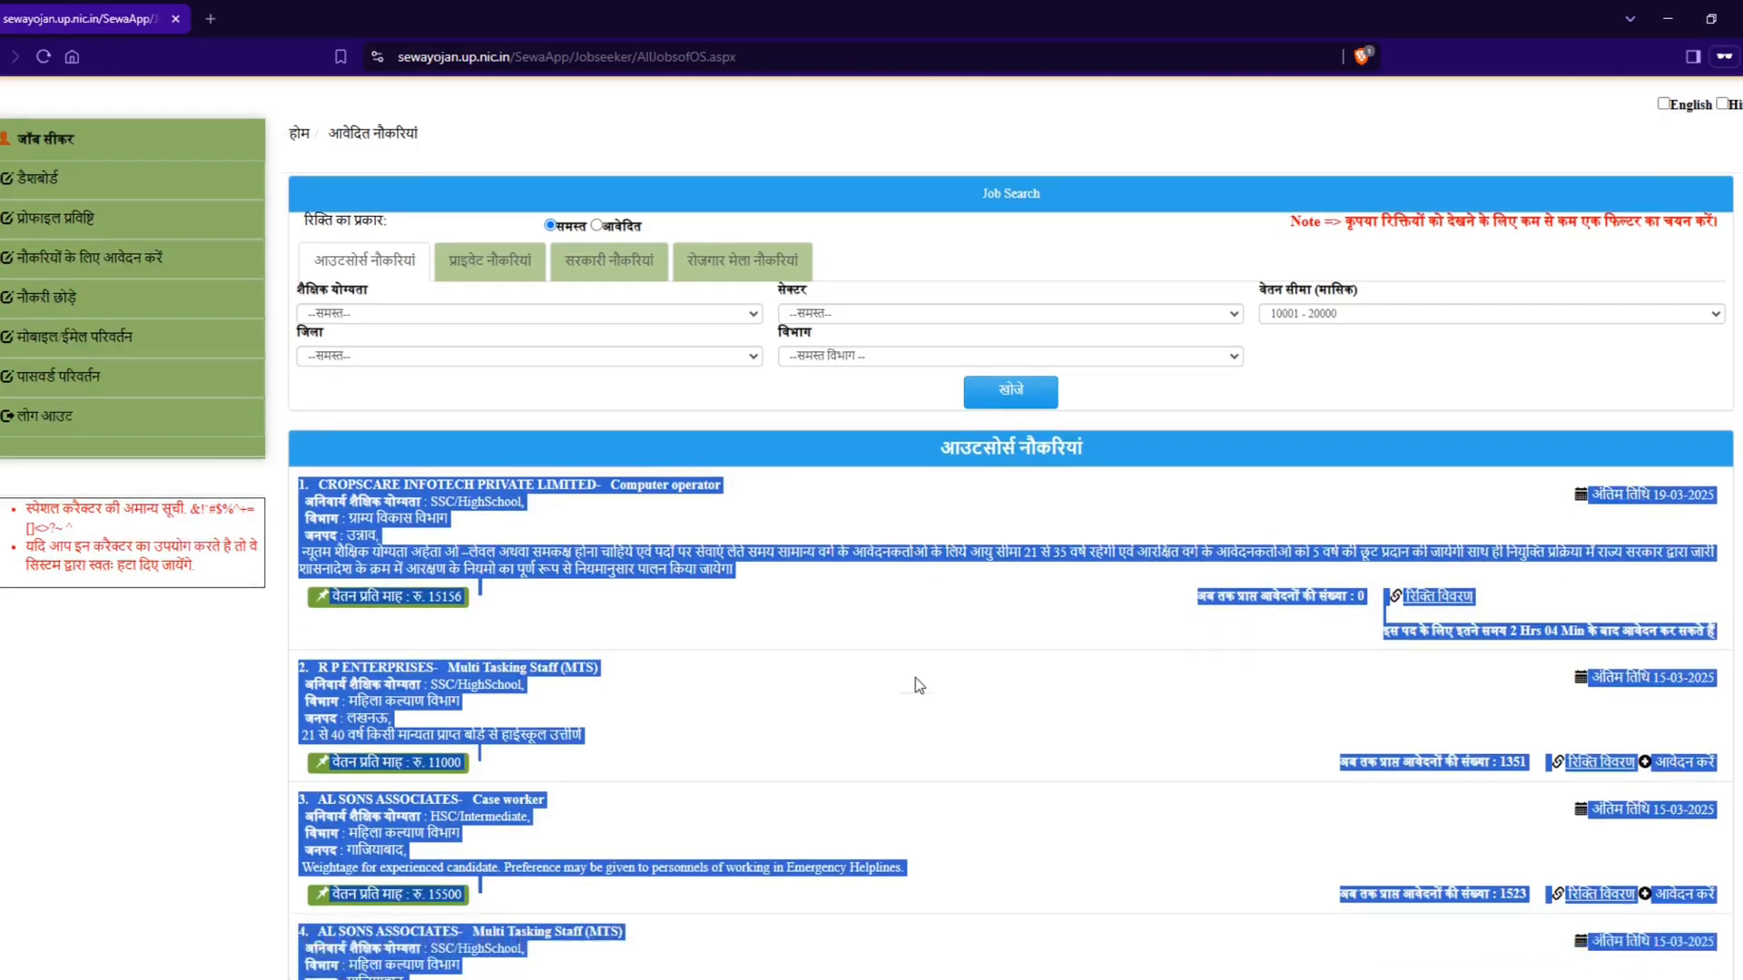
{"action": "left_click", "coordinate": [915, 677]}
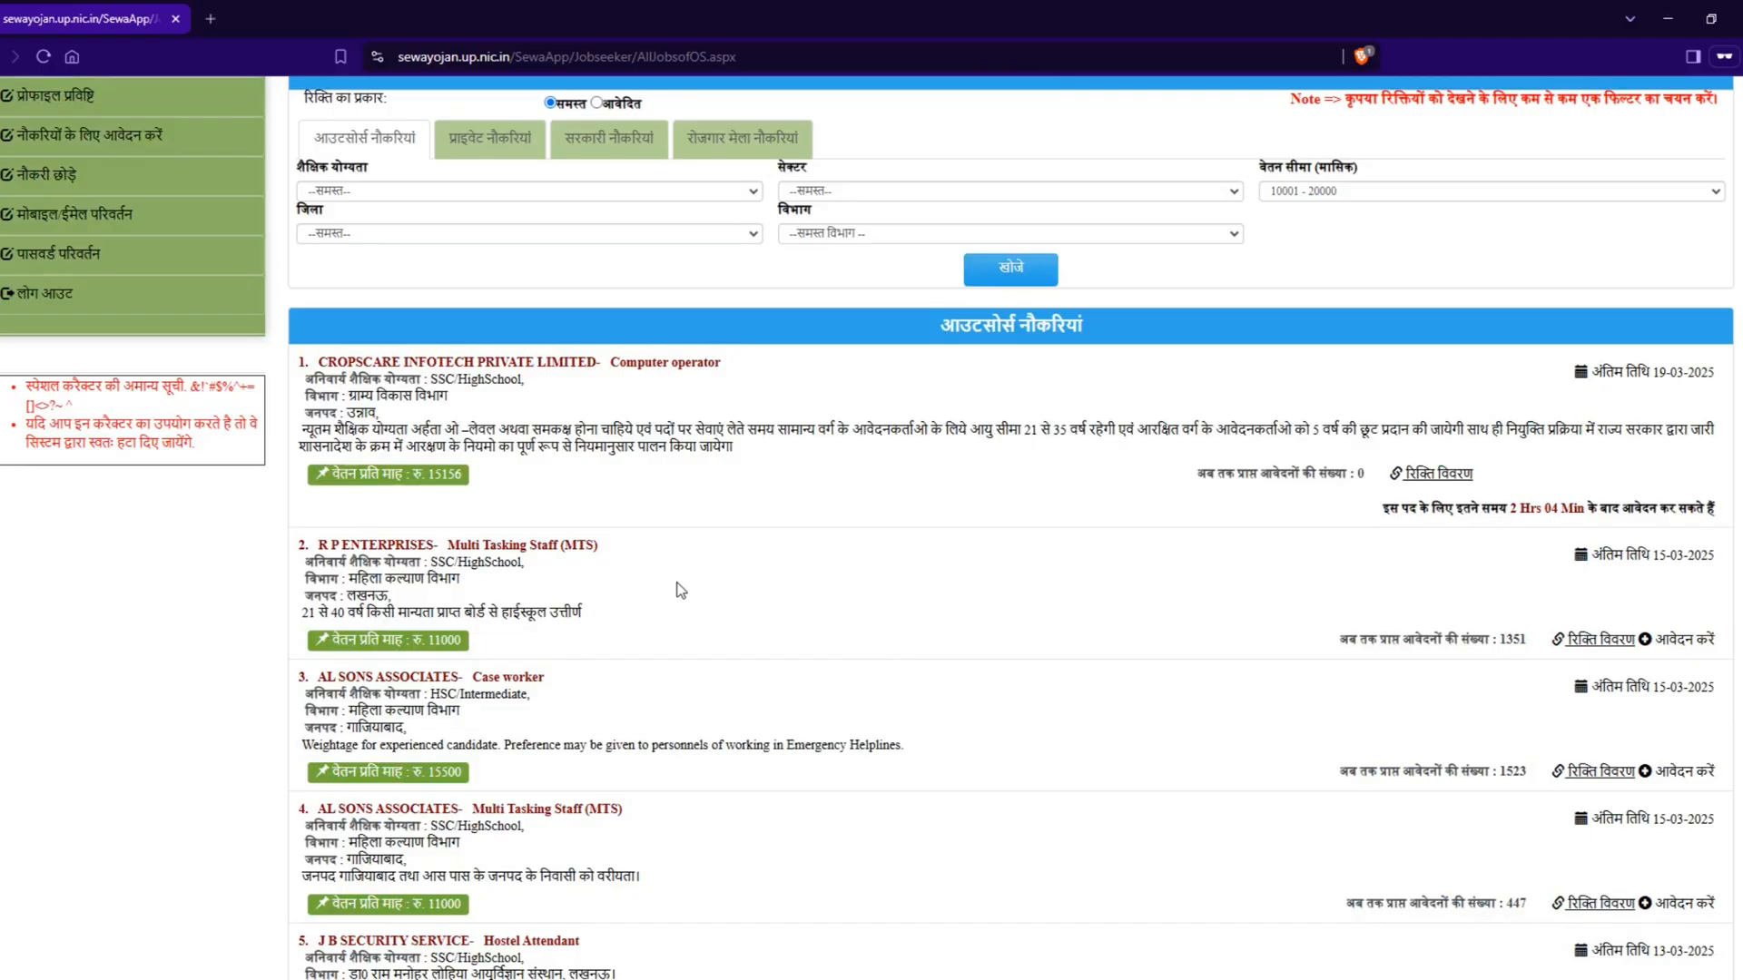
{"action": "scroll", "coordinate": [708, 623], "scroll_direction": "down", "scroll_amount": 2}
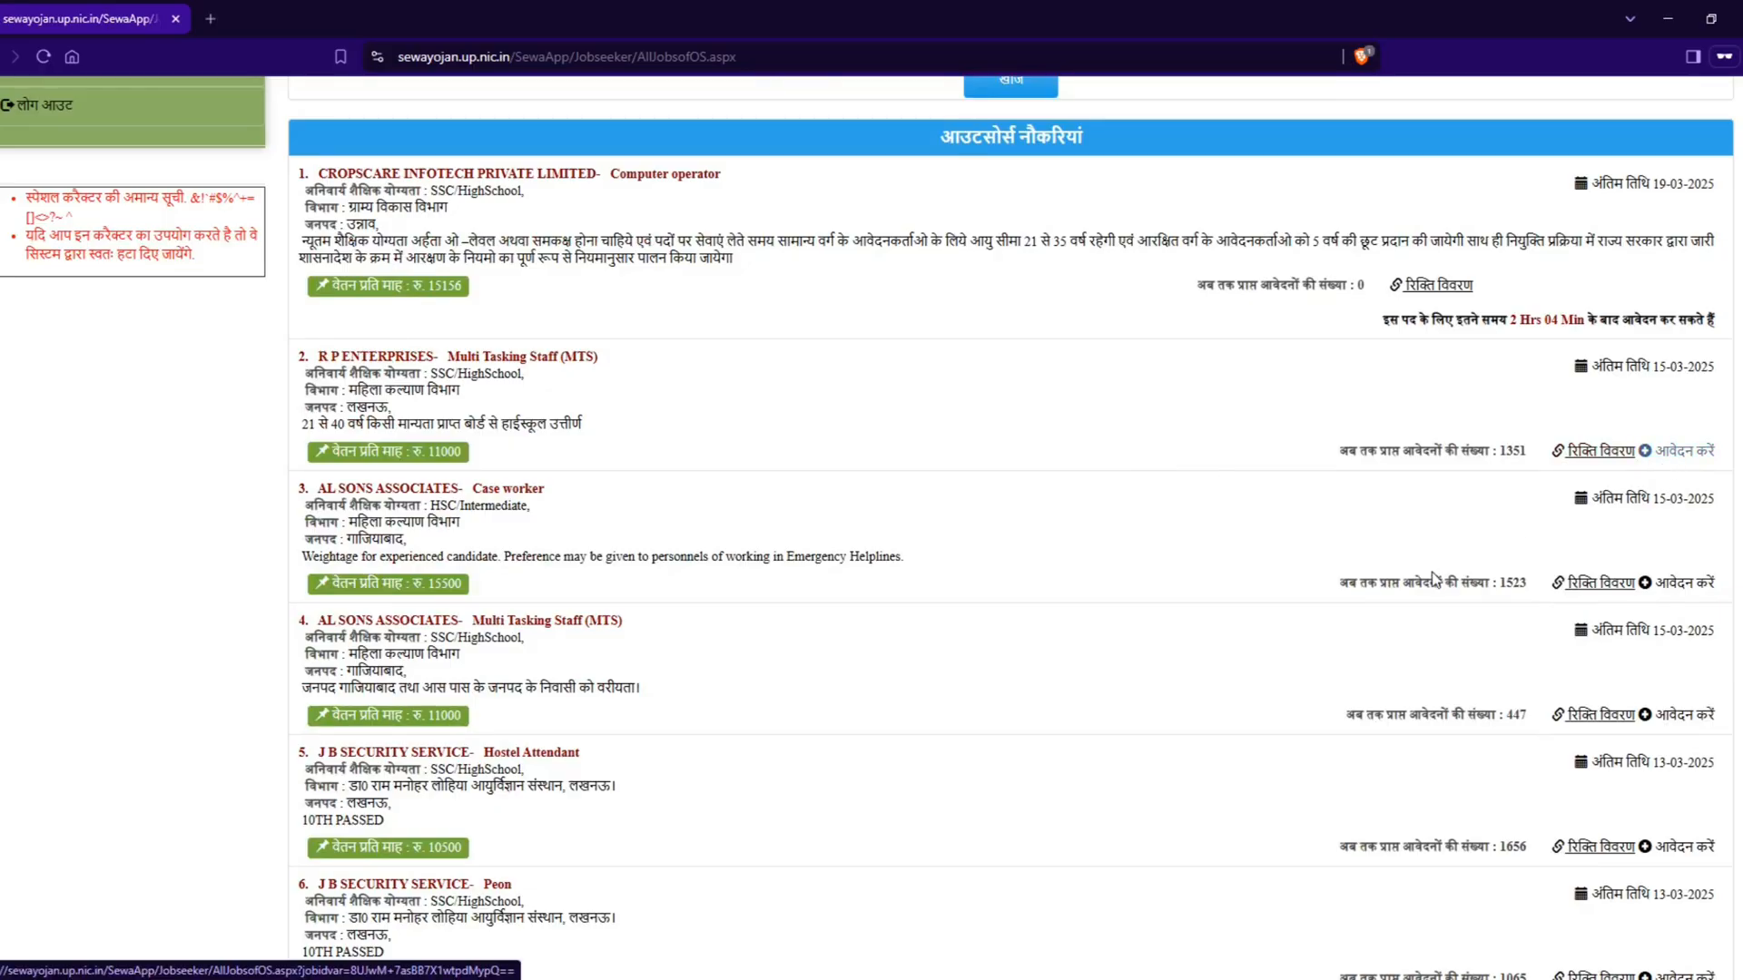
{"action": "scroll", "coordinate": [957, 646], "scroll_direction": "up", "scroll_amount": 1}
{"action": "scroll", "coordinate": [958, 640], "scroll_direction": "up", "scroll_amount": 2}
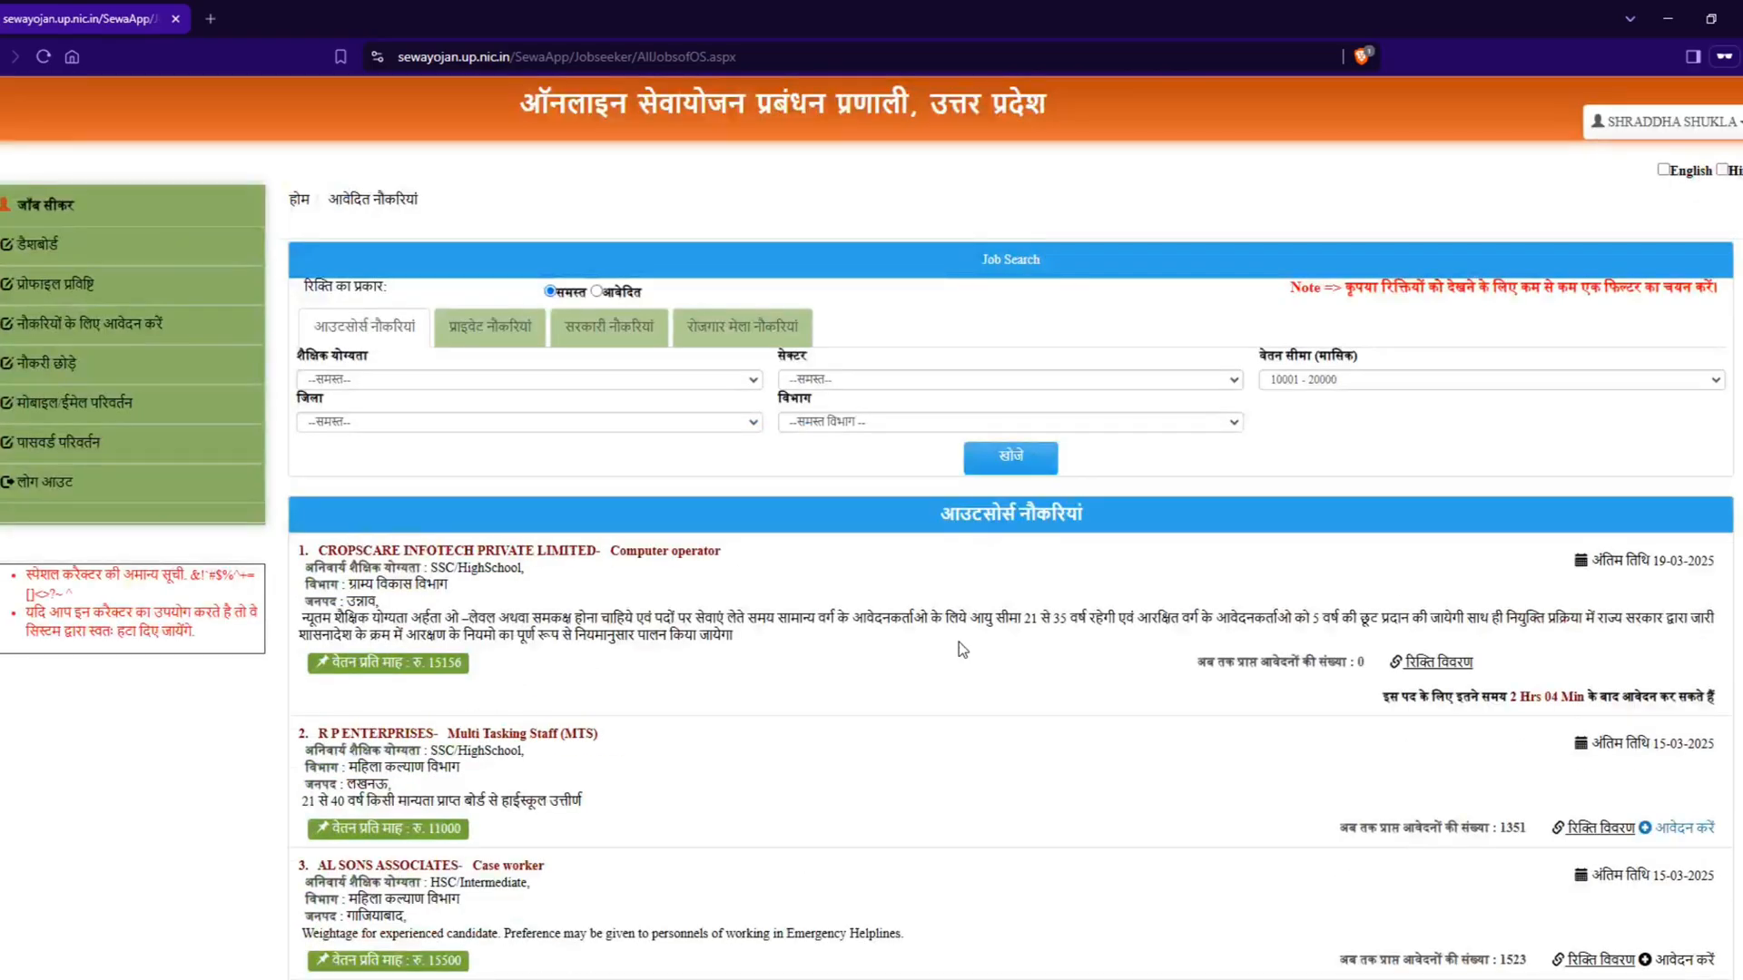
Step: Open the dashboard (डैशबोर्ड) and view the details of the outsourced job applications (आउटसोर्स में आवेदित)
{"action": "left_click", "coordinate": [35, 241]}
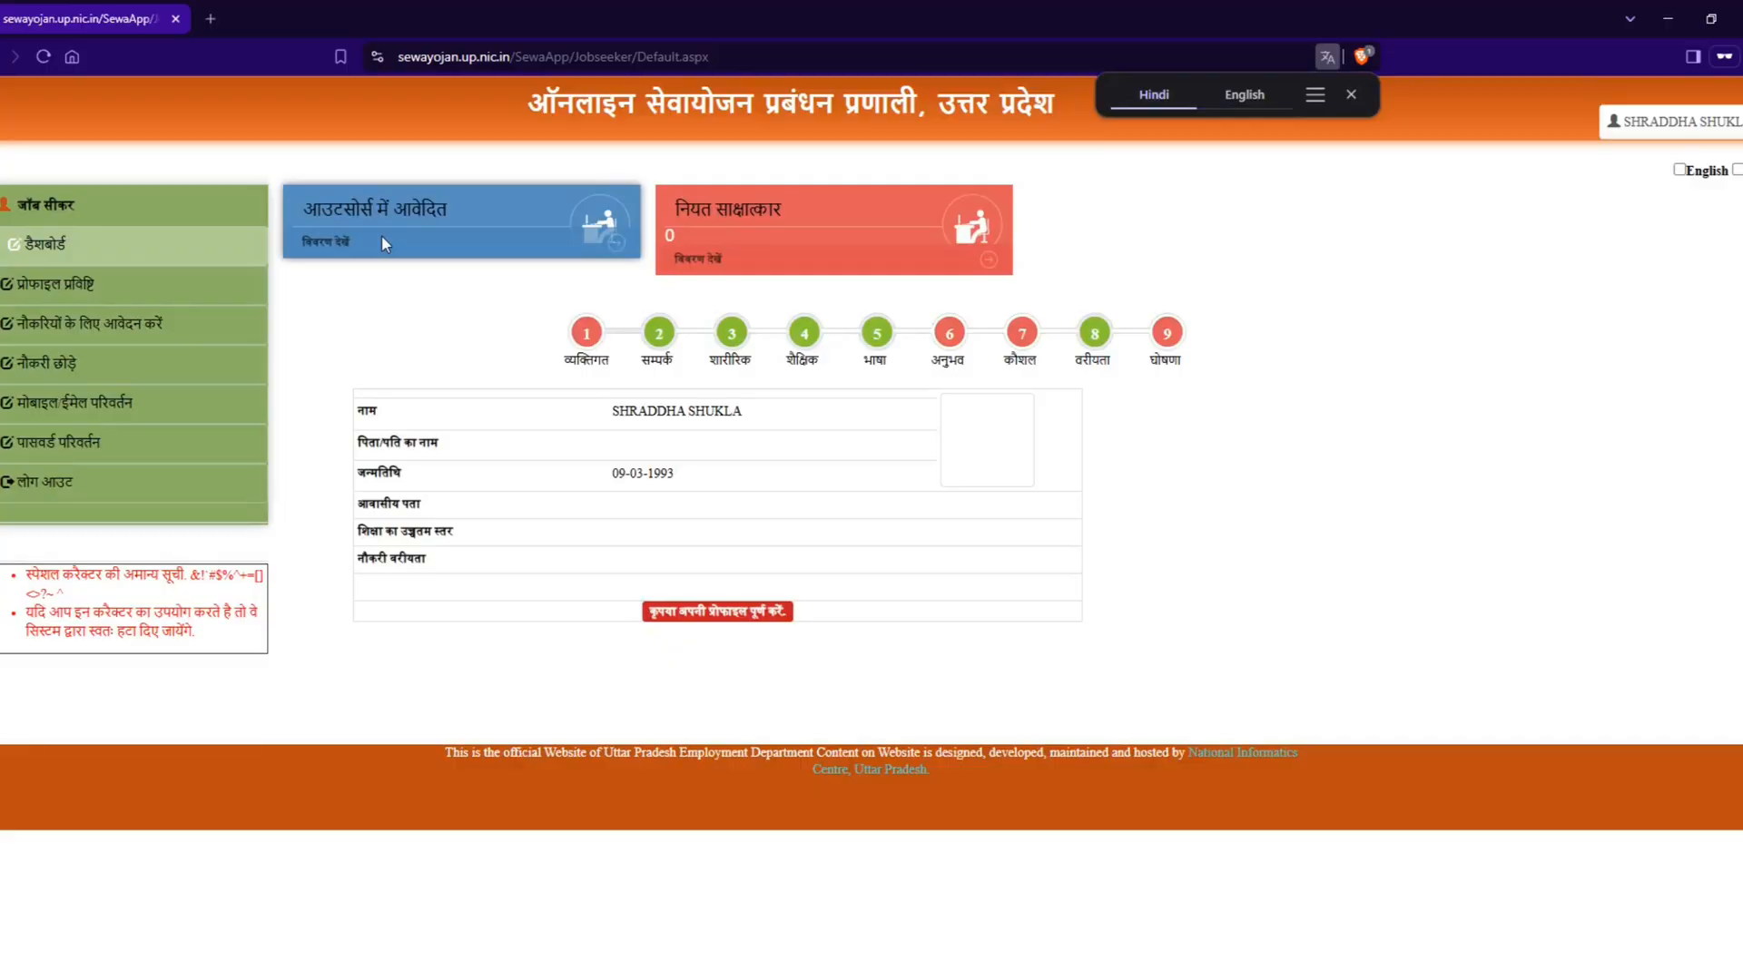
{"action": "left_click_drag", "start_coordinate": [302, 208], "coordinate": [478, 217]}
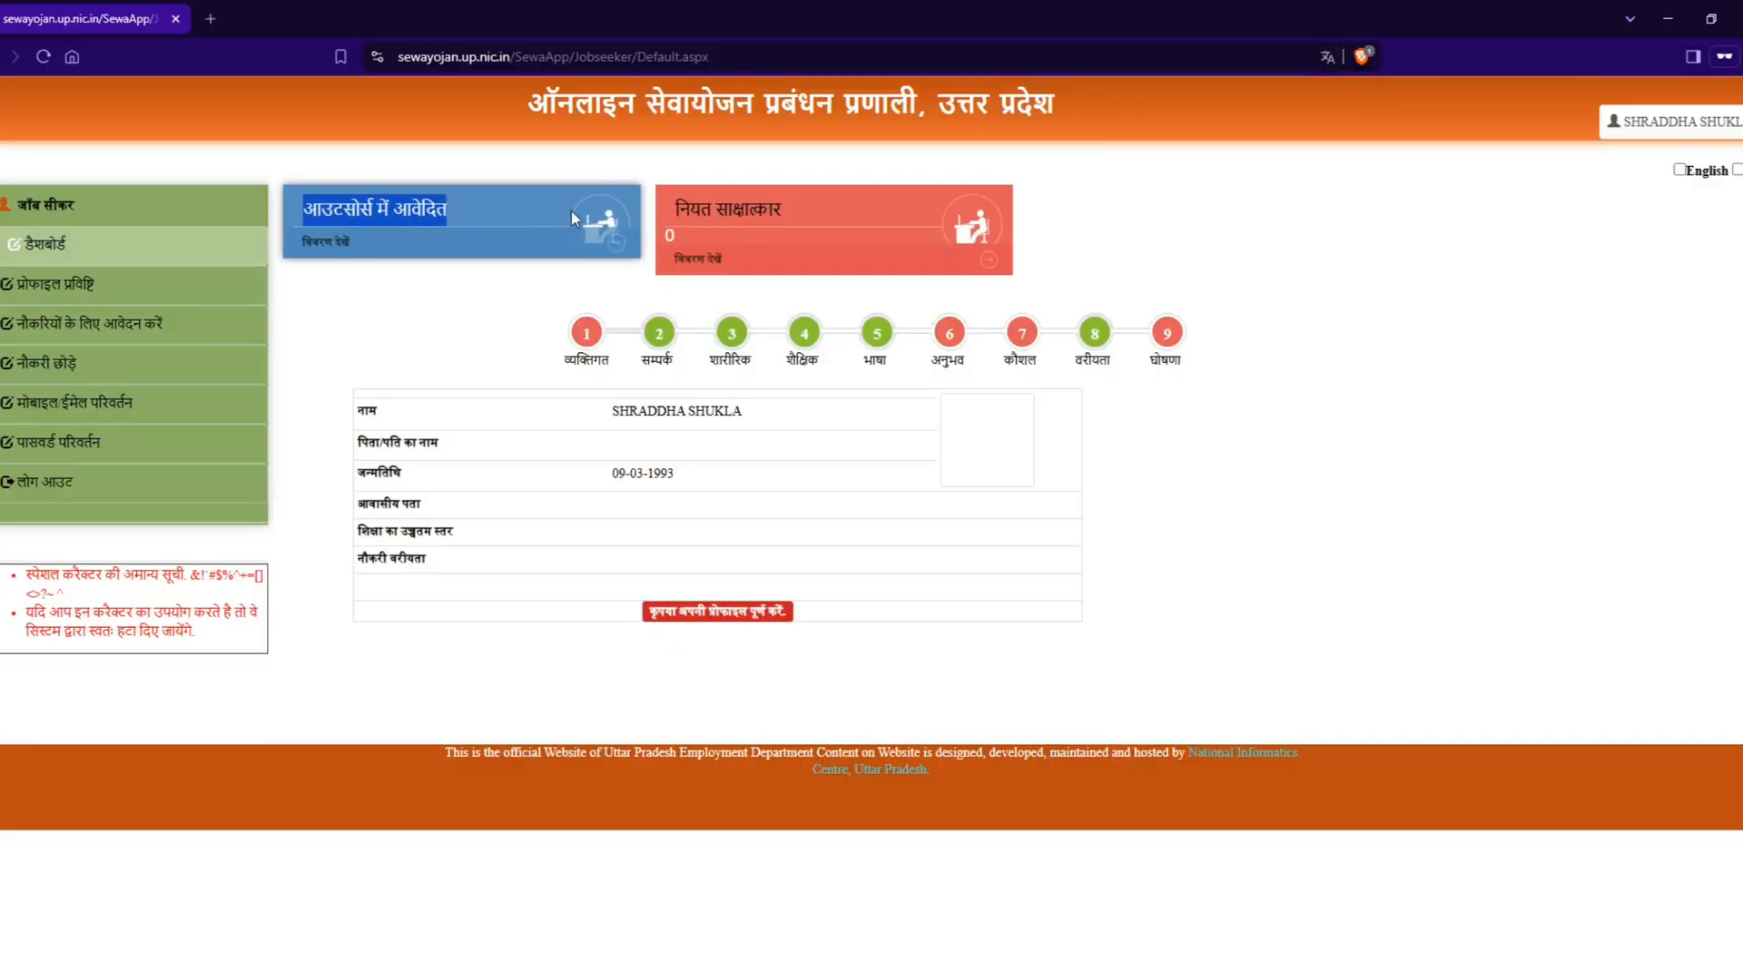
{"action": "left_click_drag", "start_coordinate": [675, 209], "coordinate": [799, 215]}
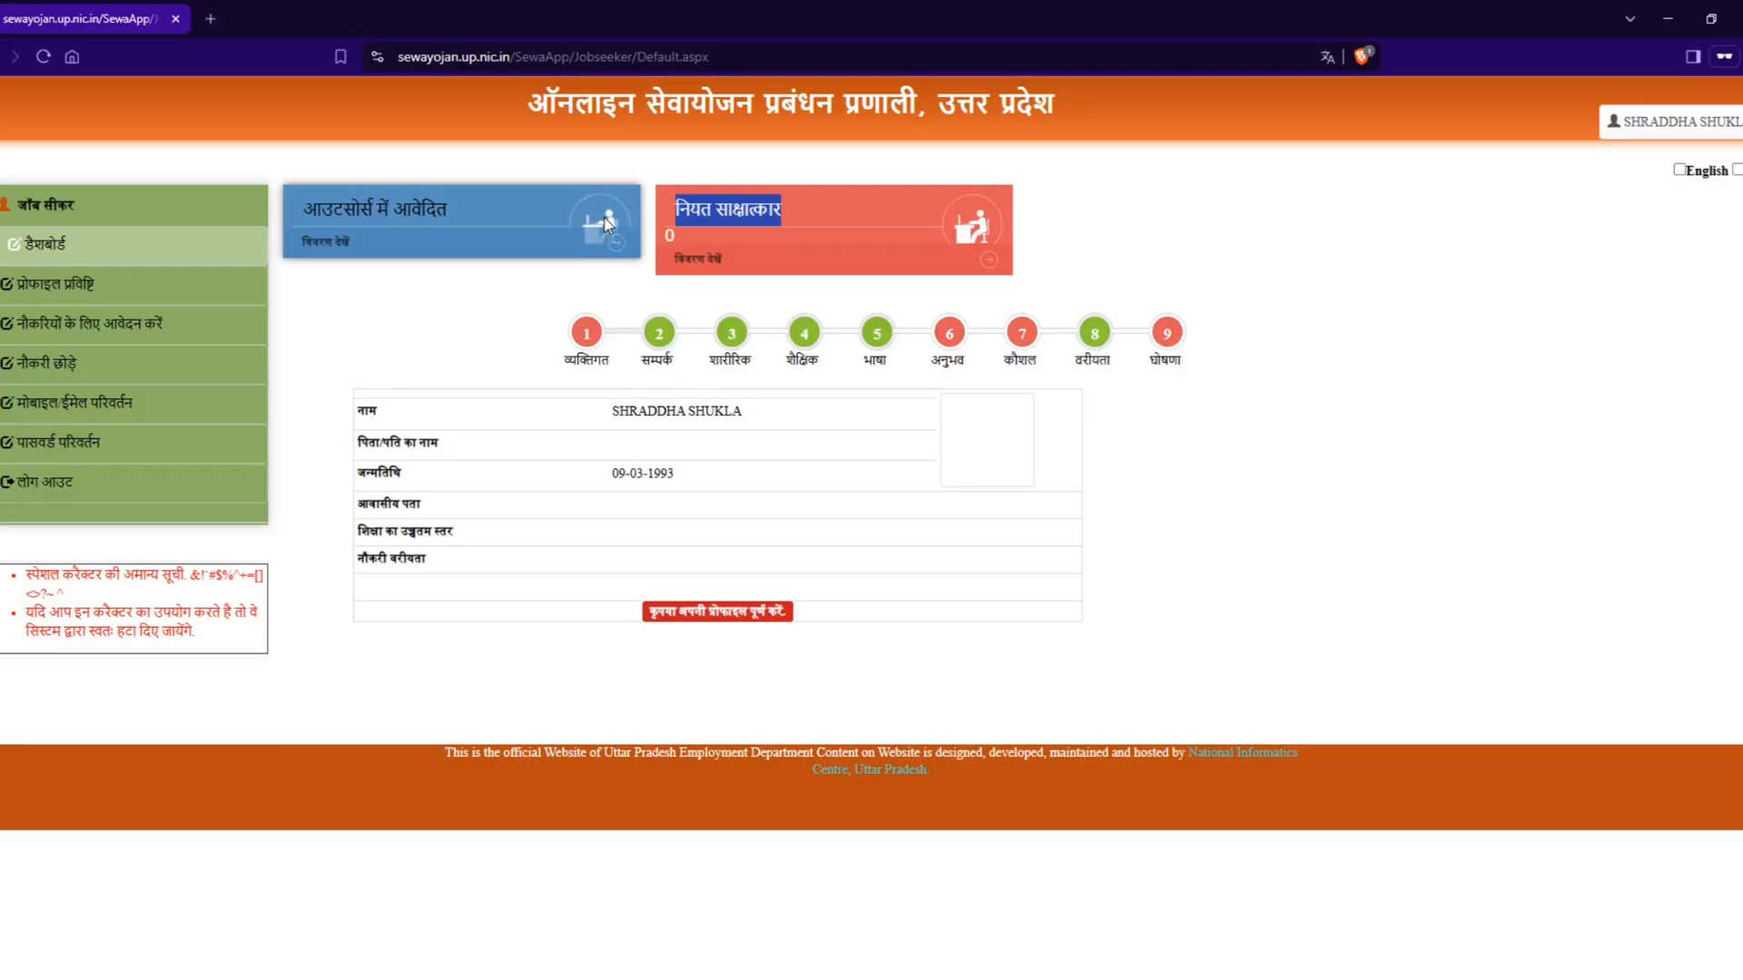
{"action": "left_click", "coordinate": [330, 252]}
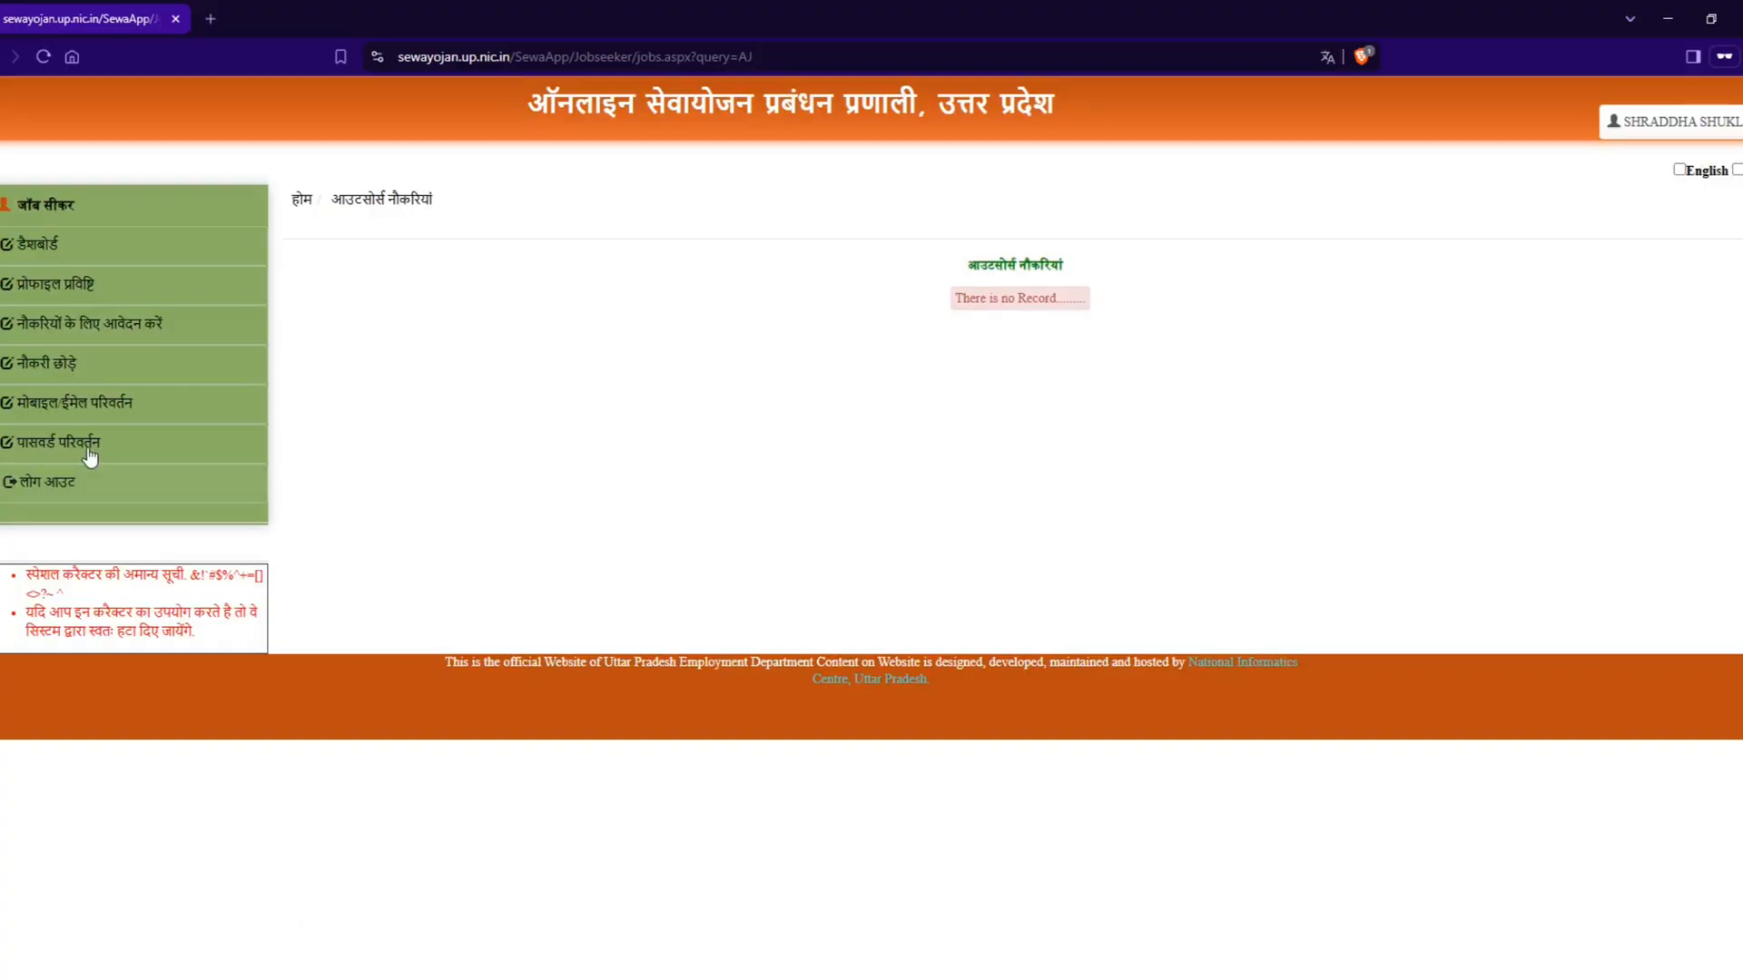
Step: Go back to the job application page (नौकरियों के लिए आवेदन करें)
{"action": "left_click", "coordinate": [100, 336]}
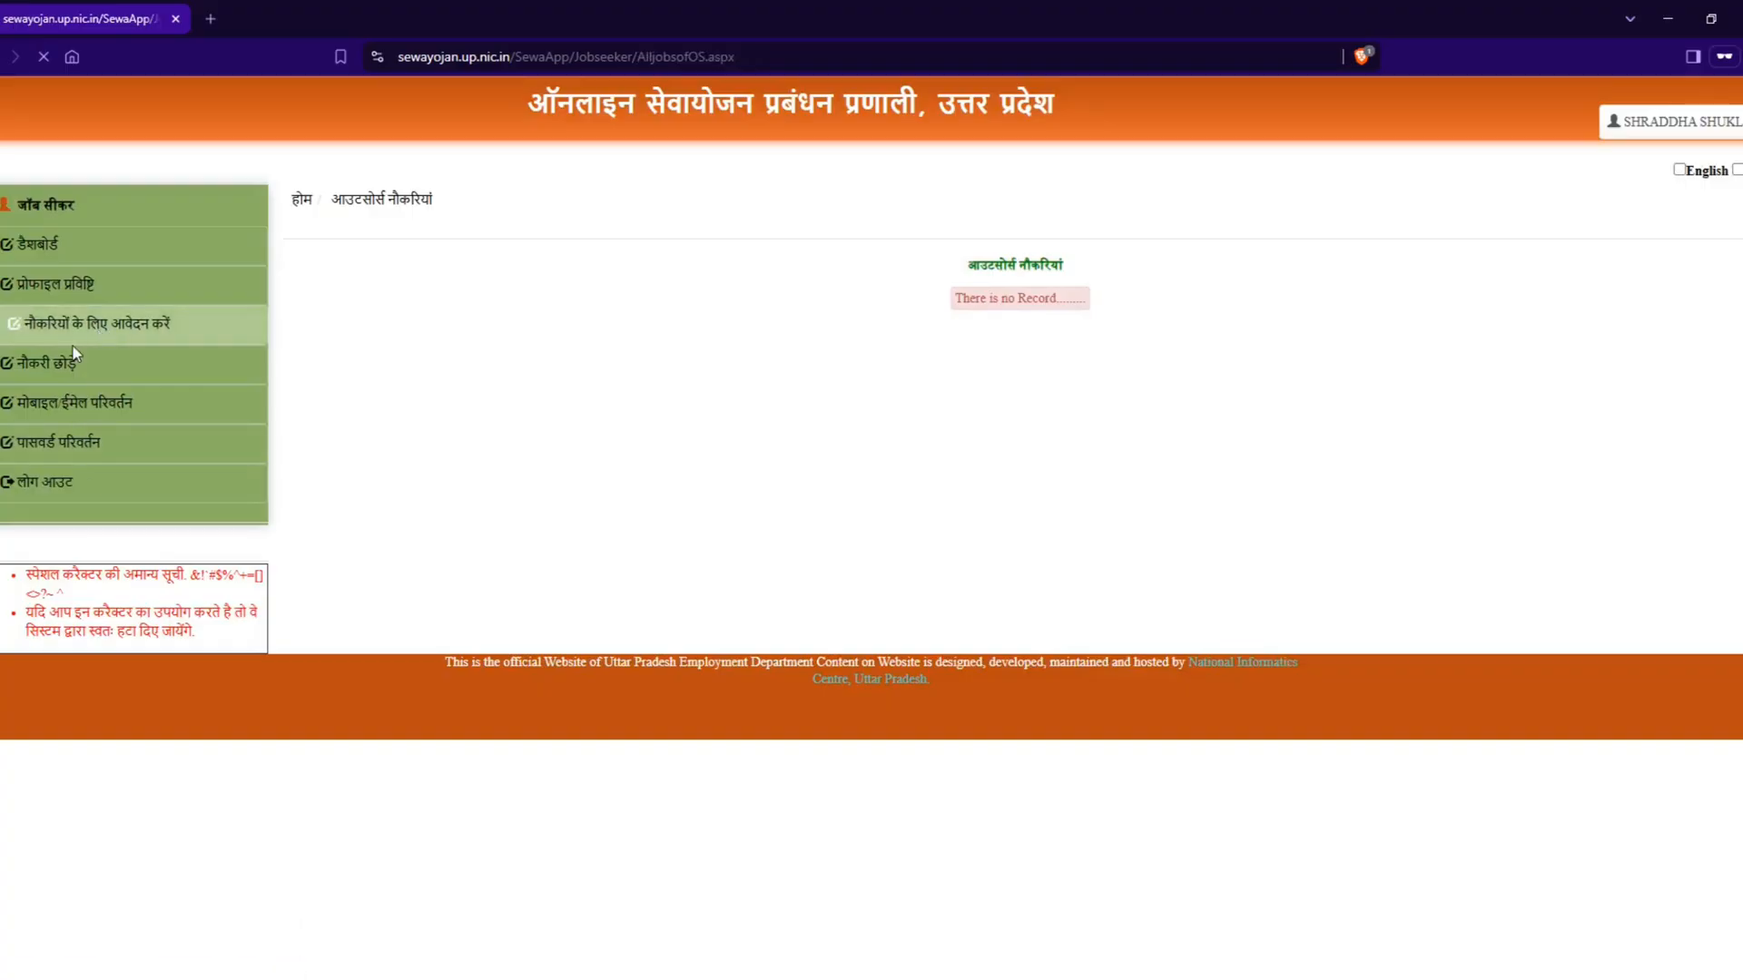